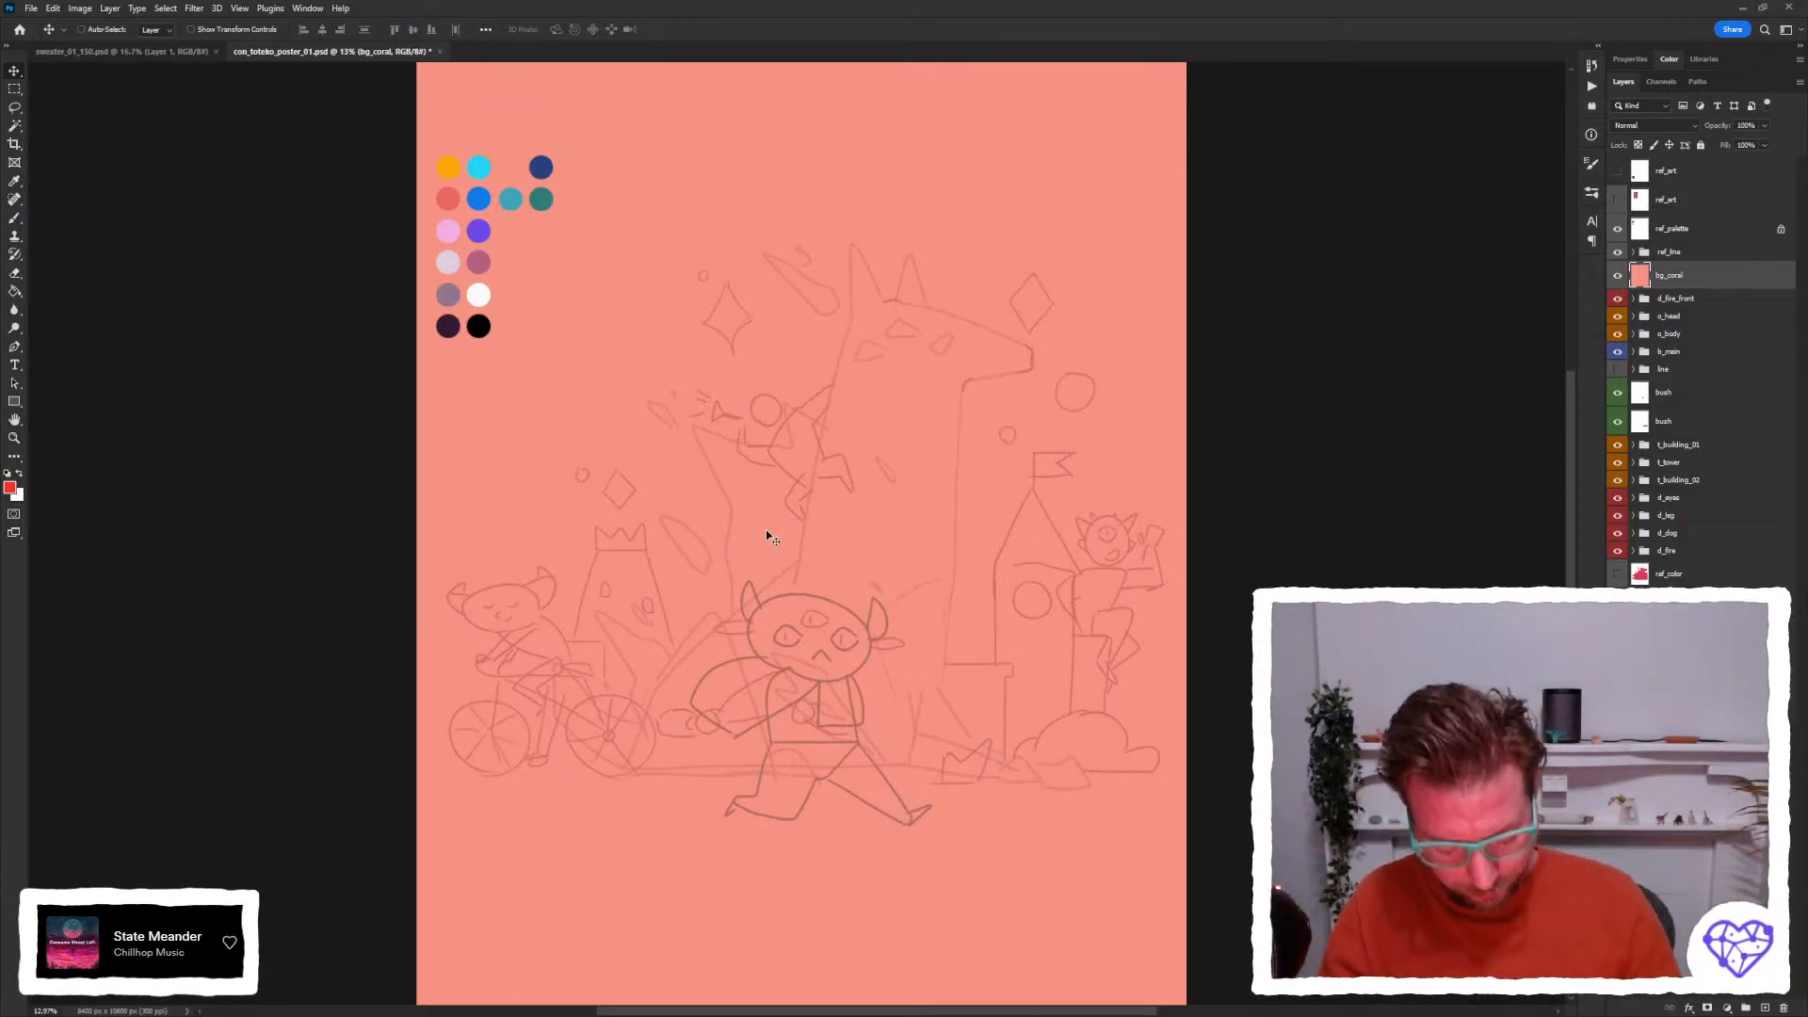
Toggle the bg_coral layer's visibility to compare the flat background with the artwork beneath it.
key(space)
drag(763, 500, 750, 514)
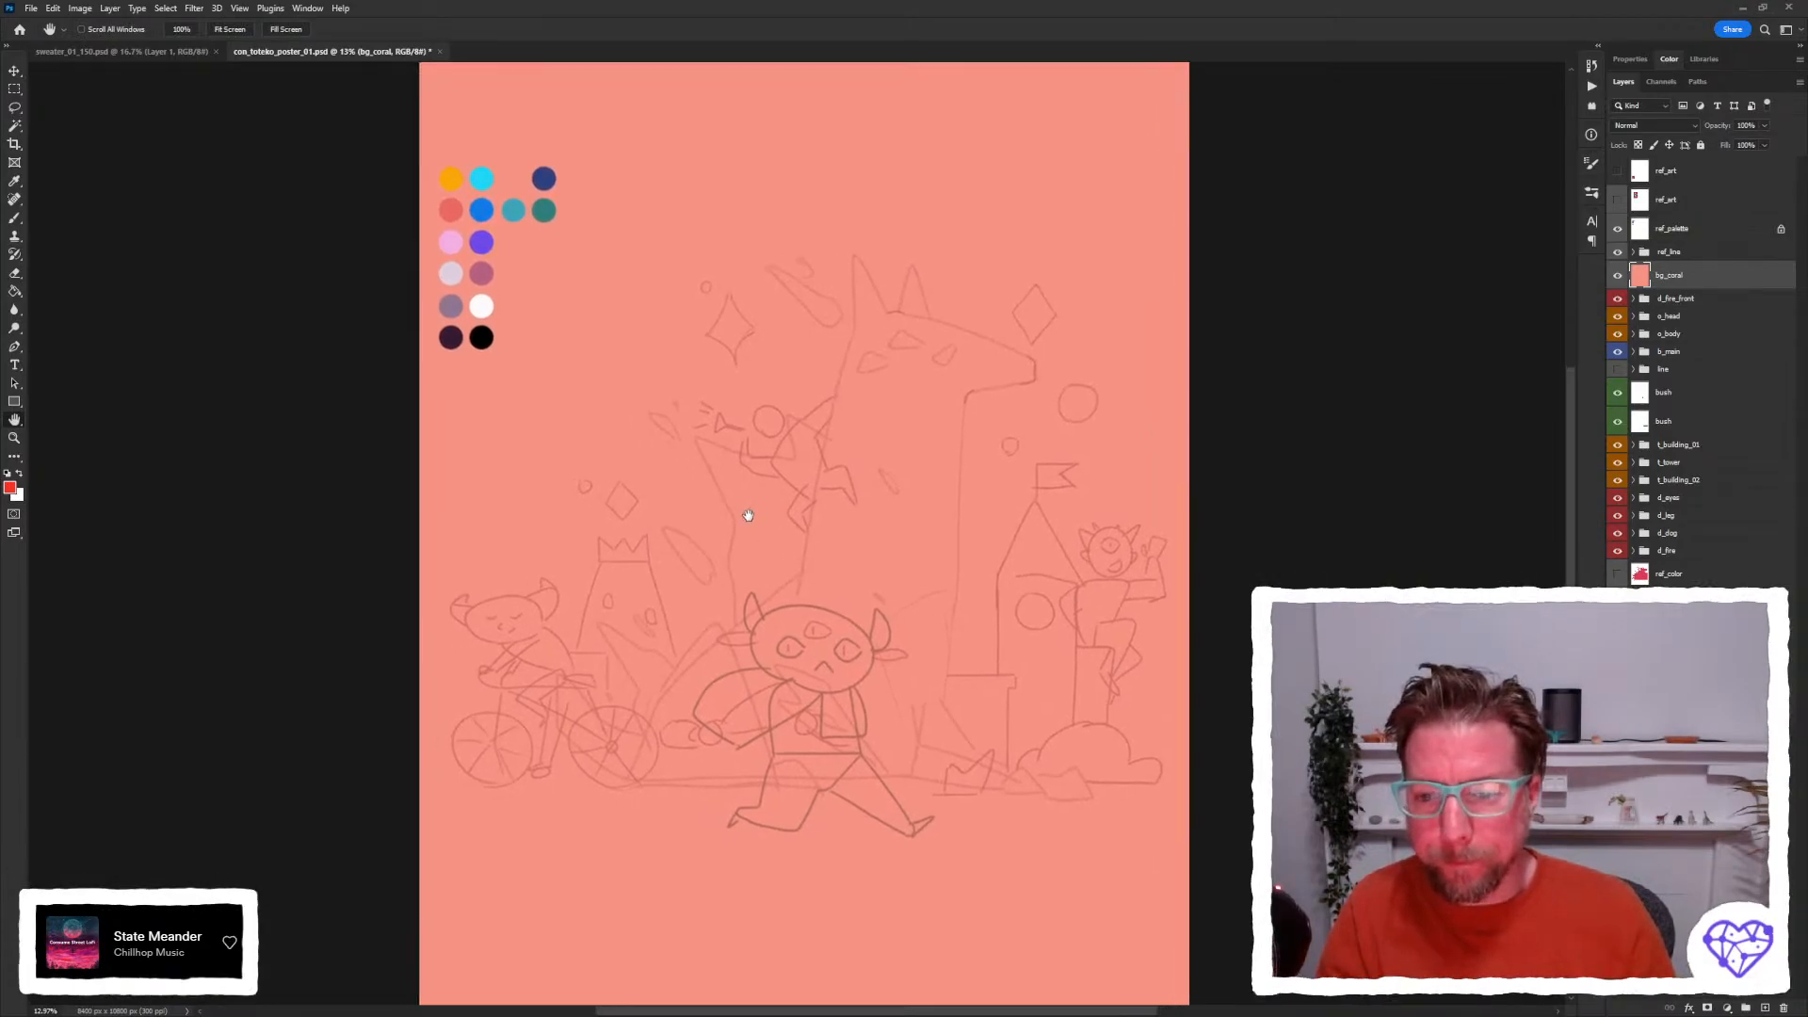
click(1618, 278)
click(1618, 278)
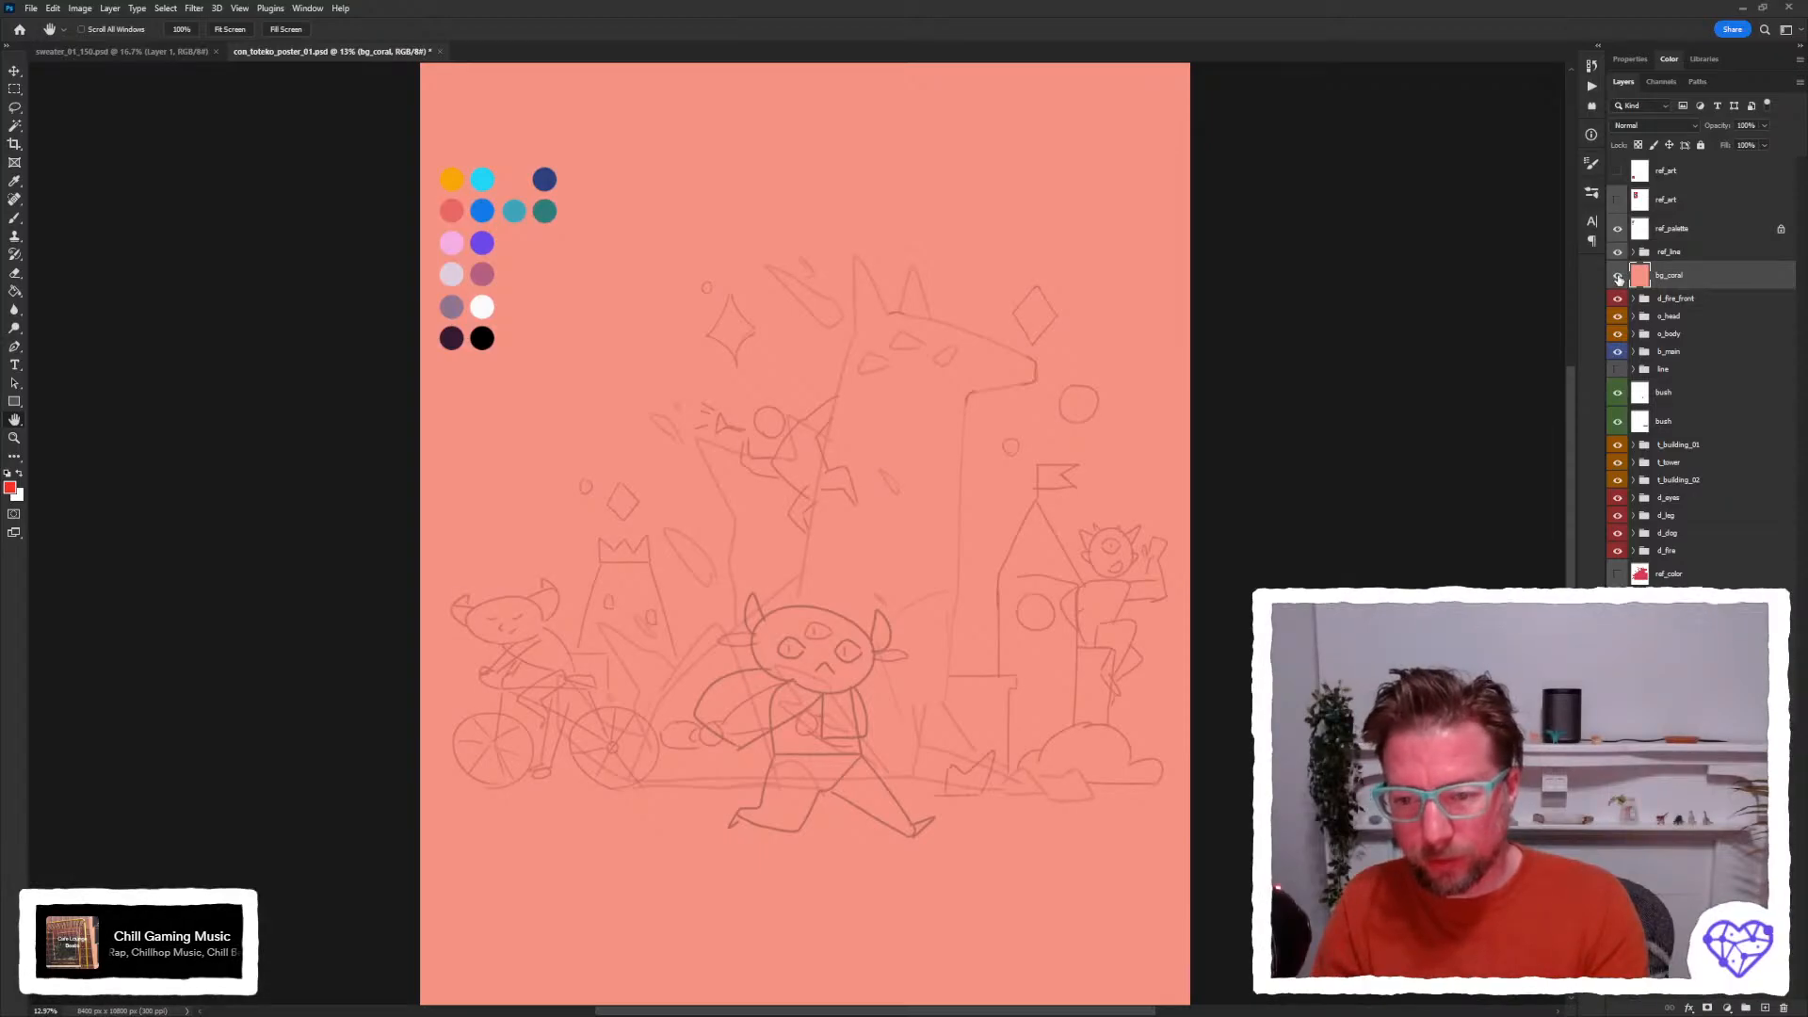
click(1618, 279)
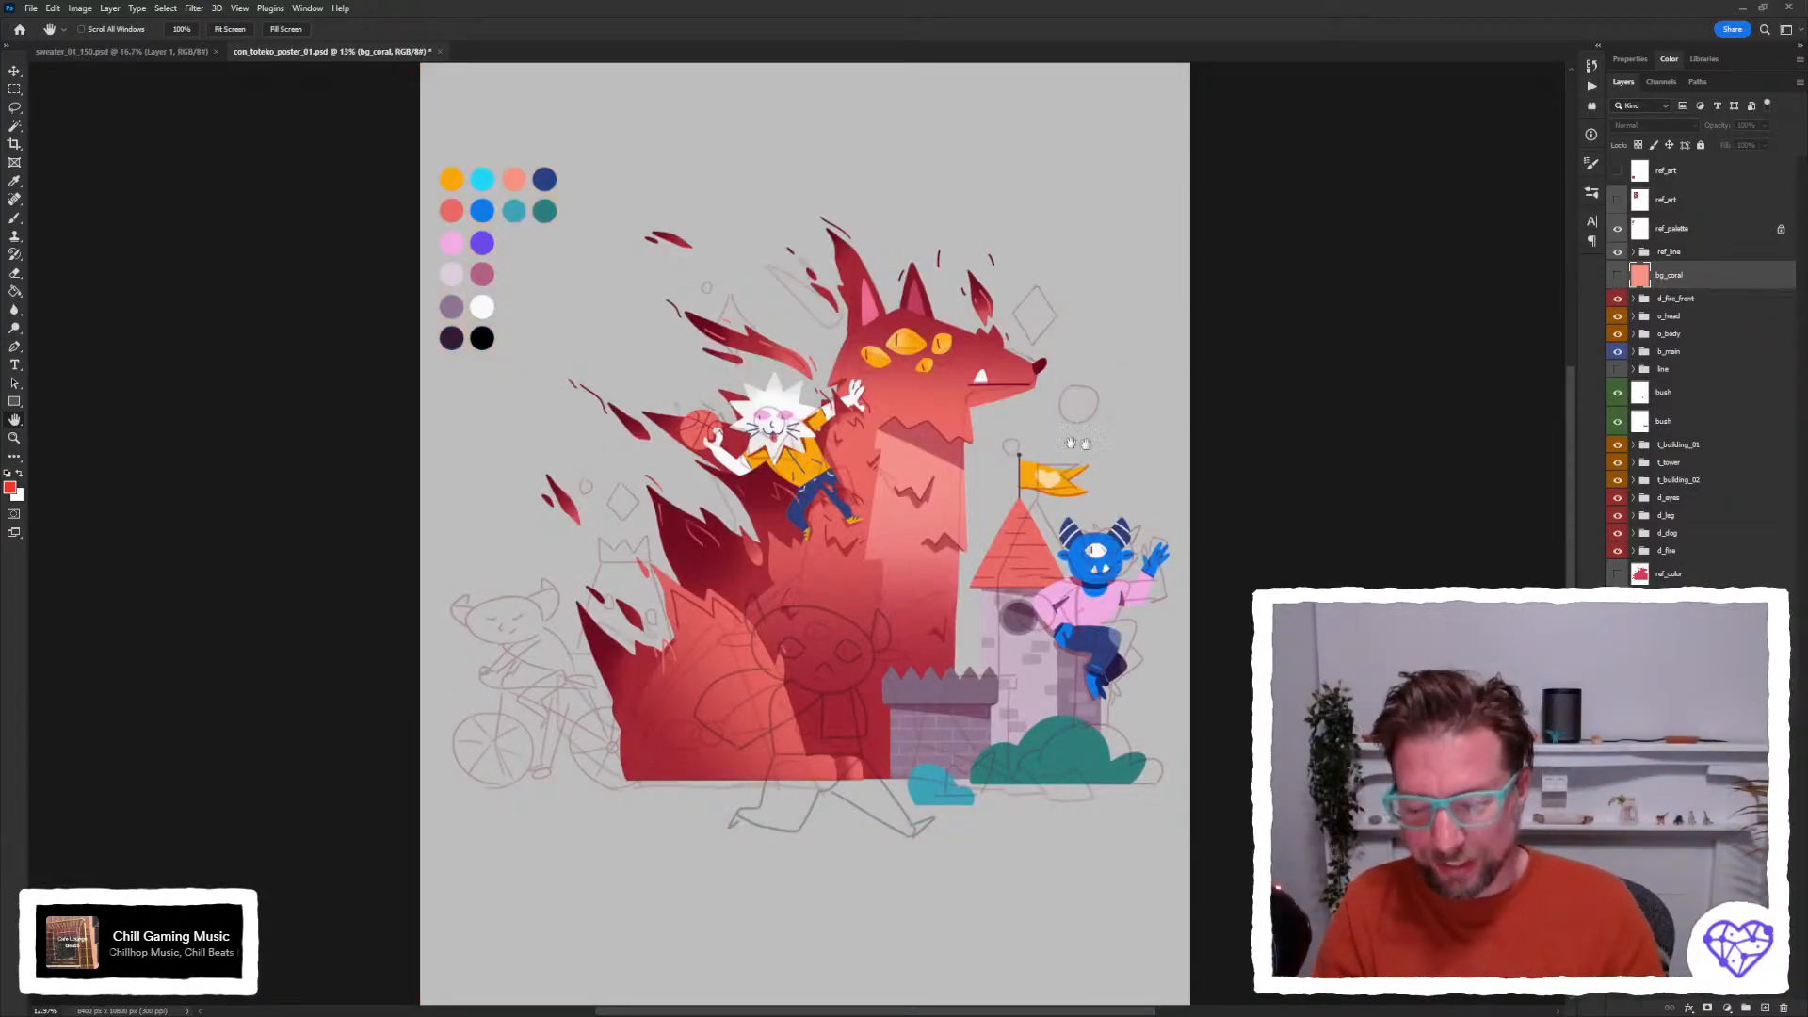
click(1618, 277)
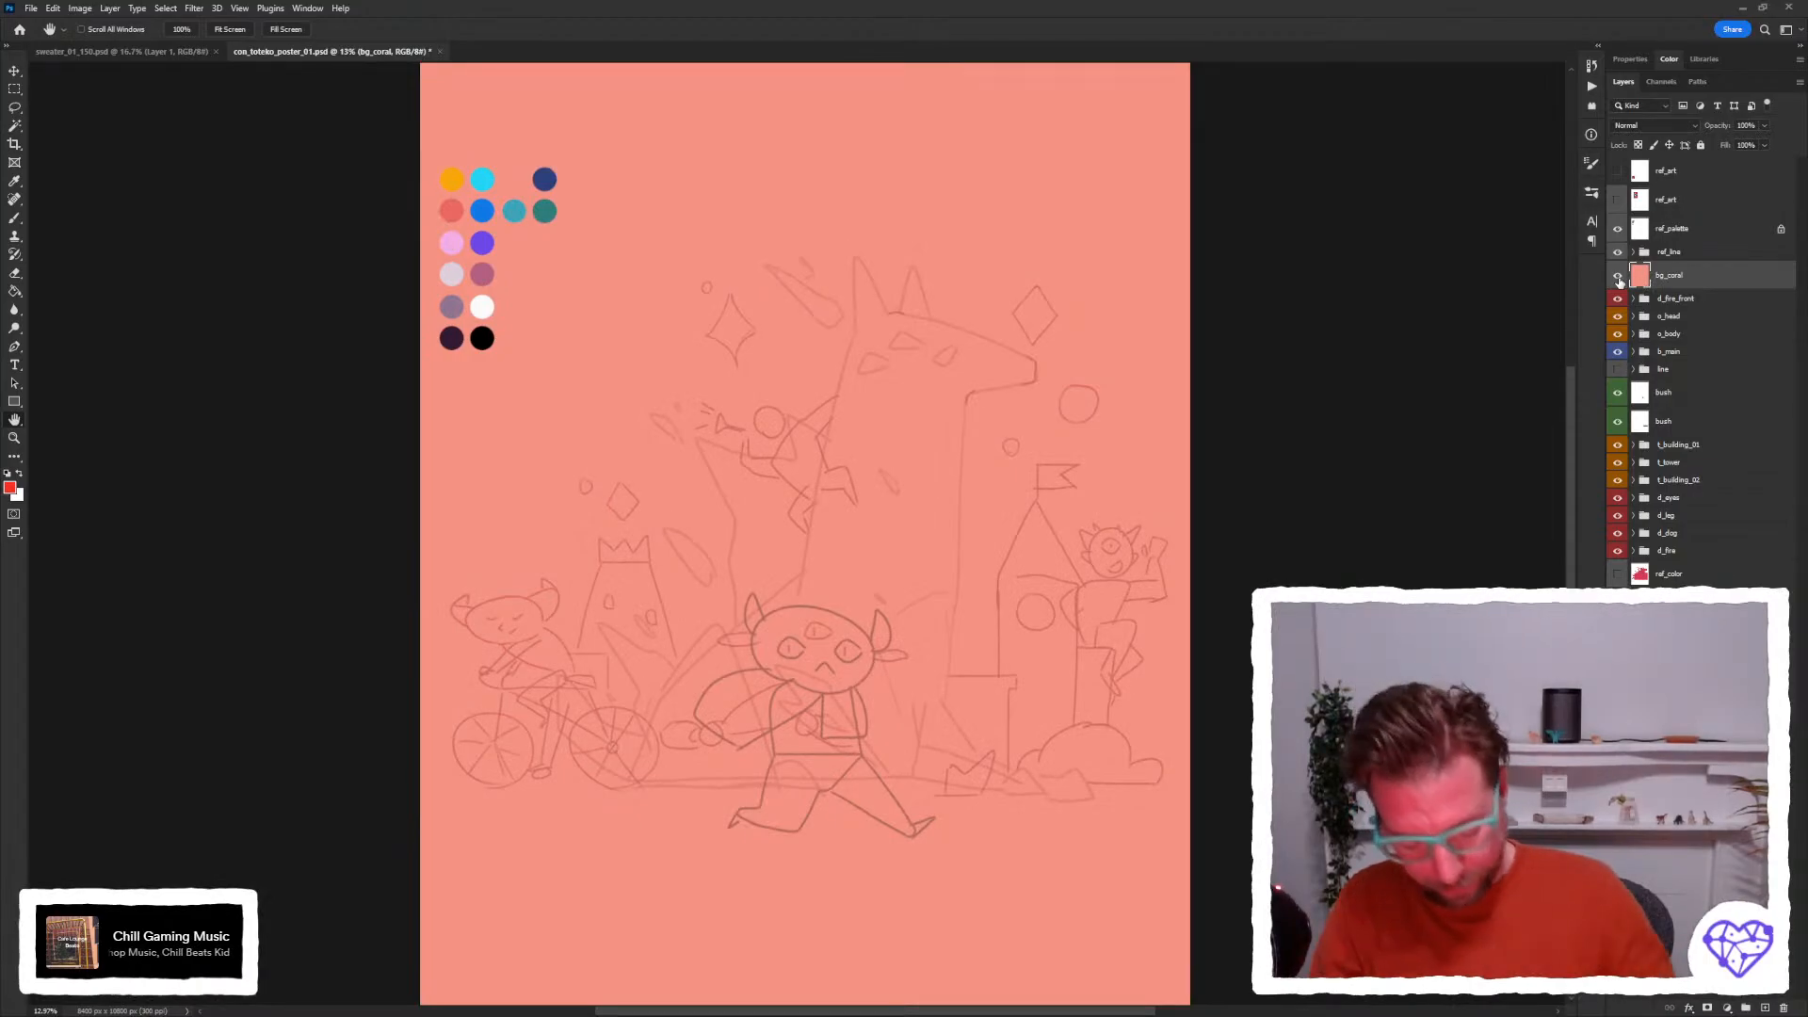
Invert the bg_coral layer's colour and adjust it with Hue/Saturation to Hue +18 and Lightness +40.
key(ctrl+i)
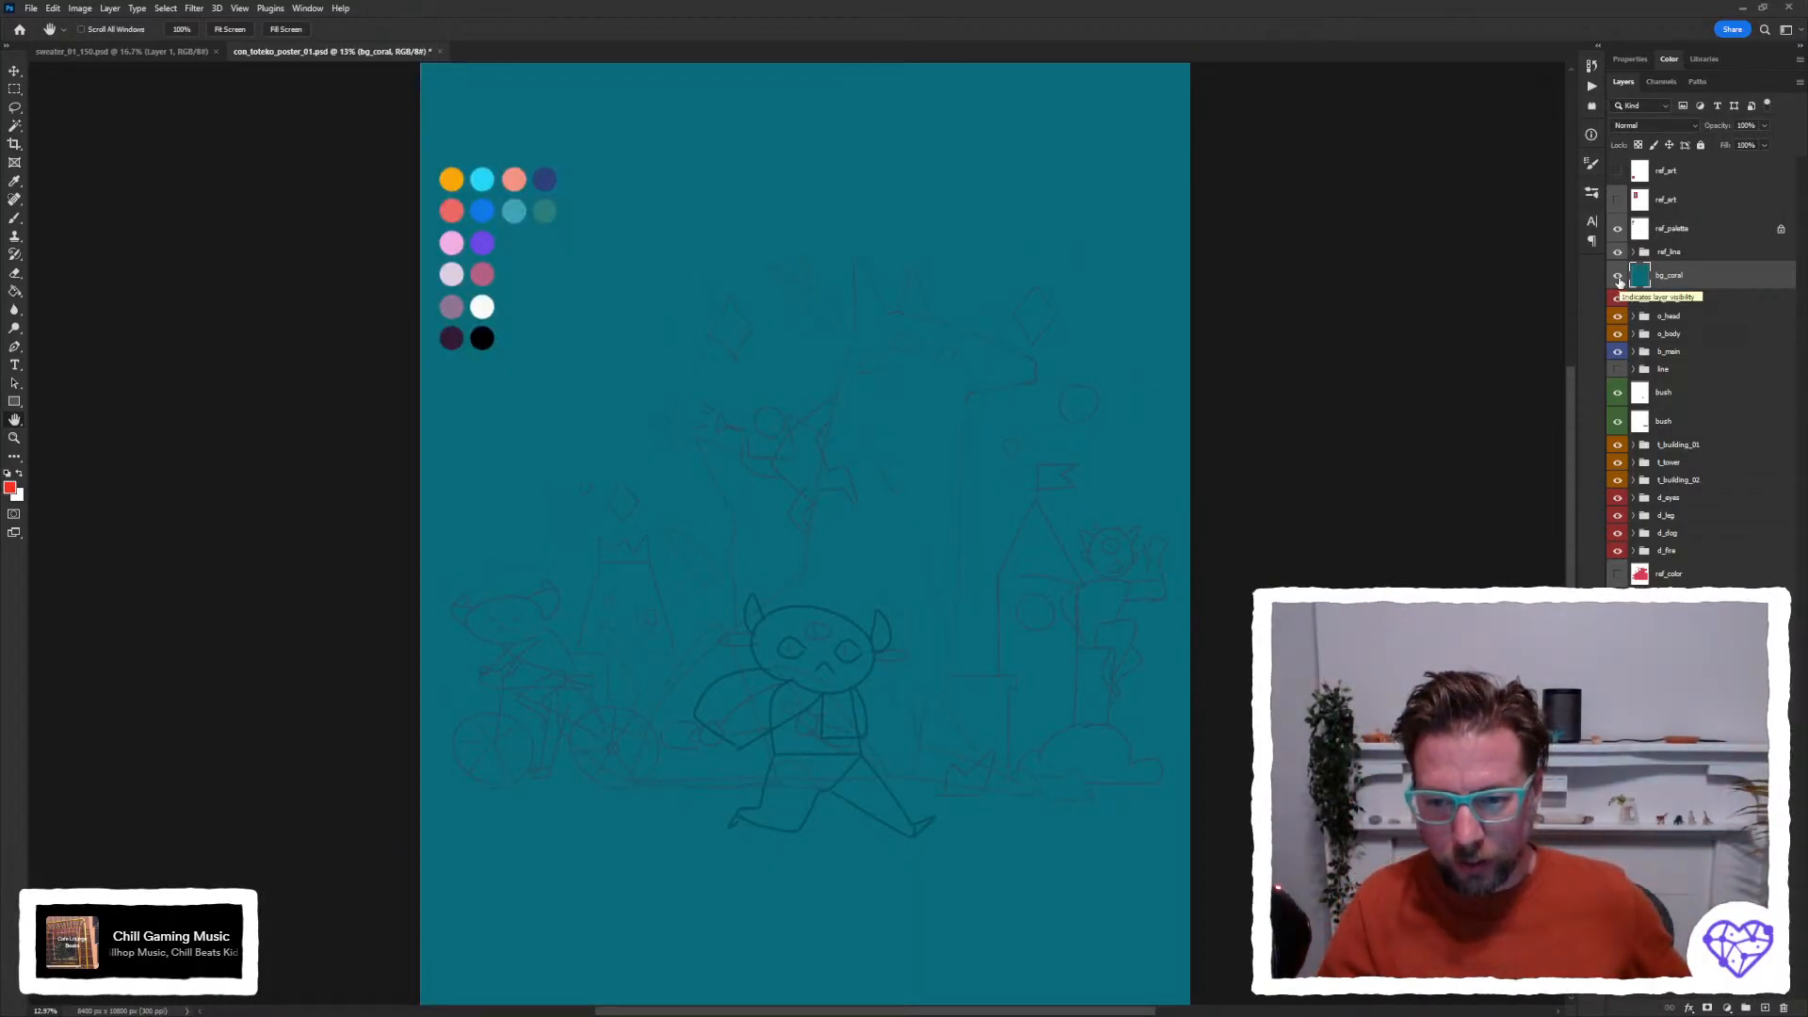
key(ctrl+u)
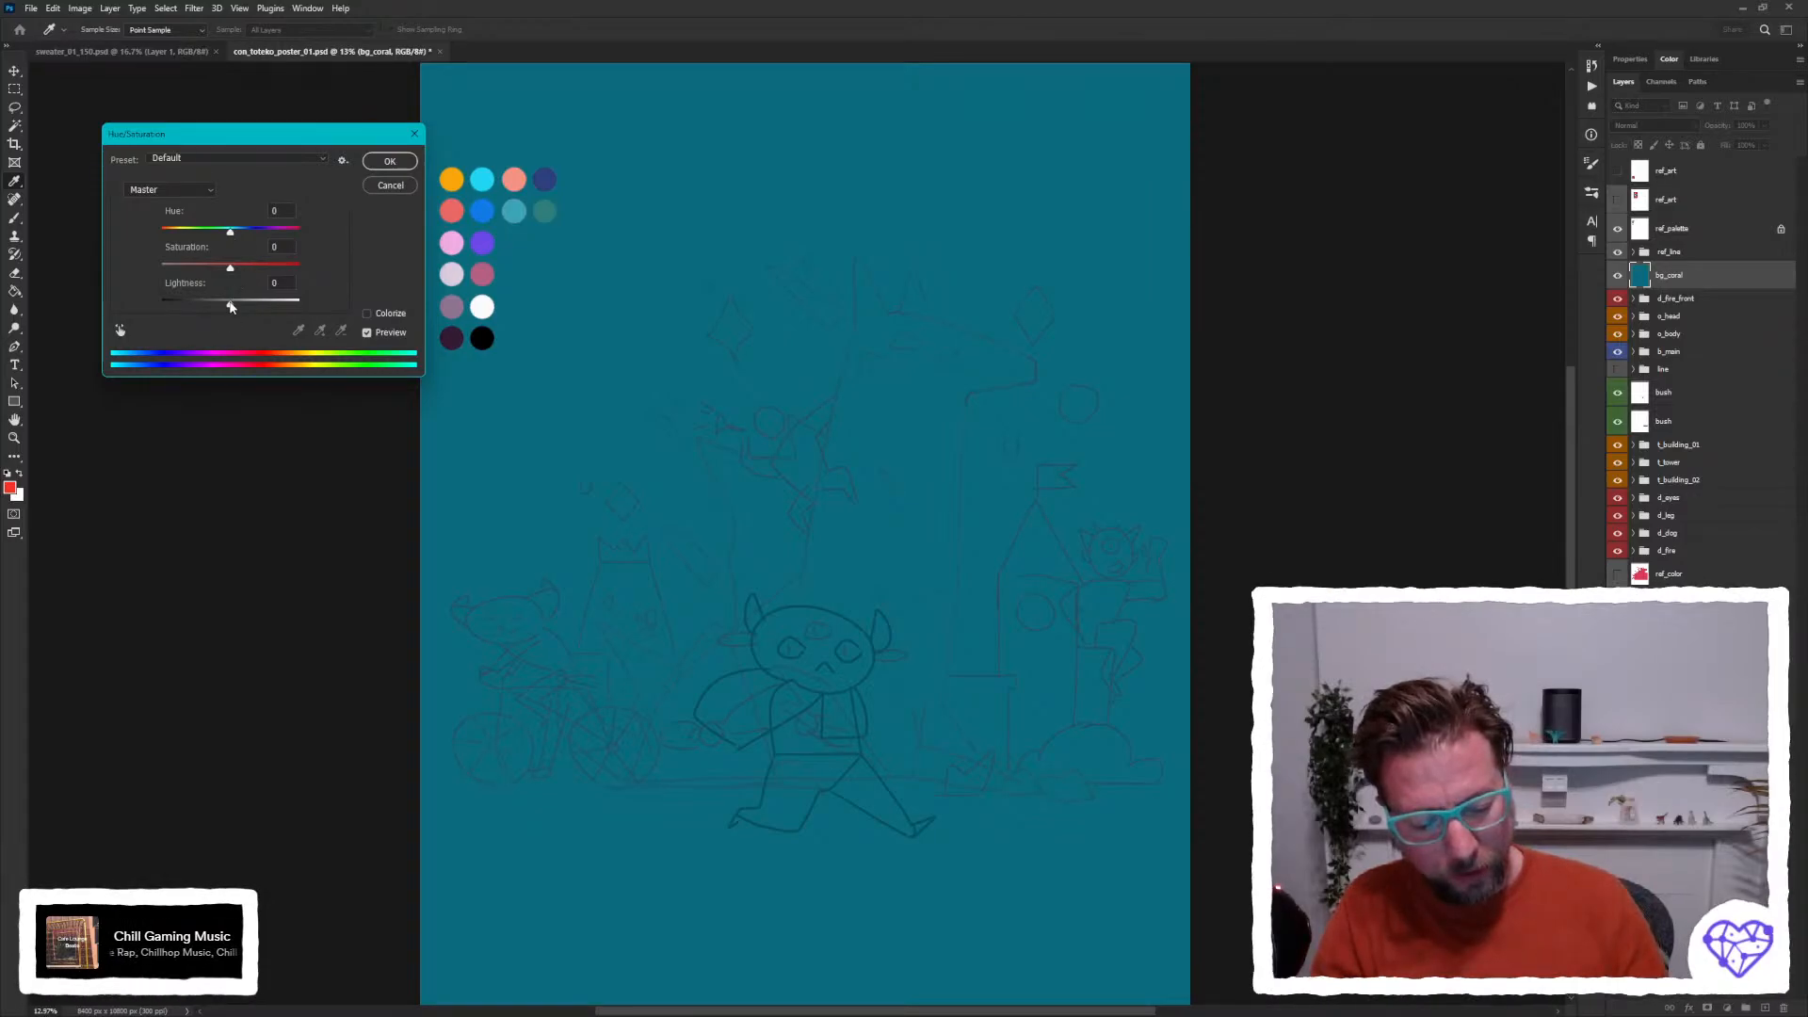
drag(231, 308, 247, 304)
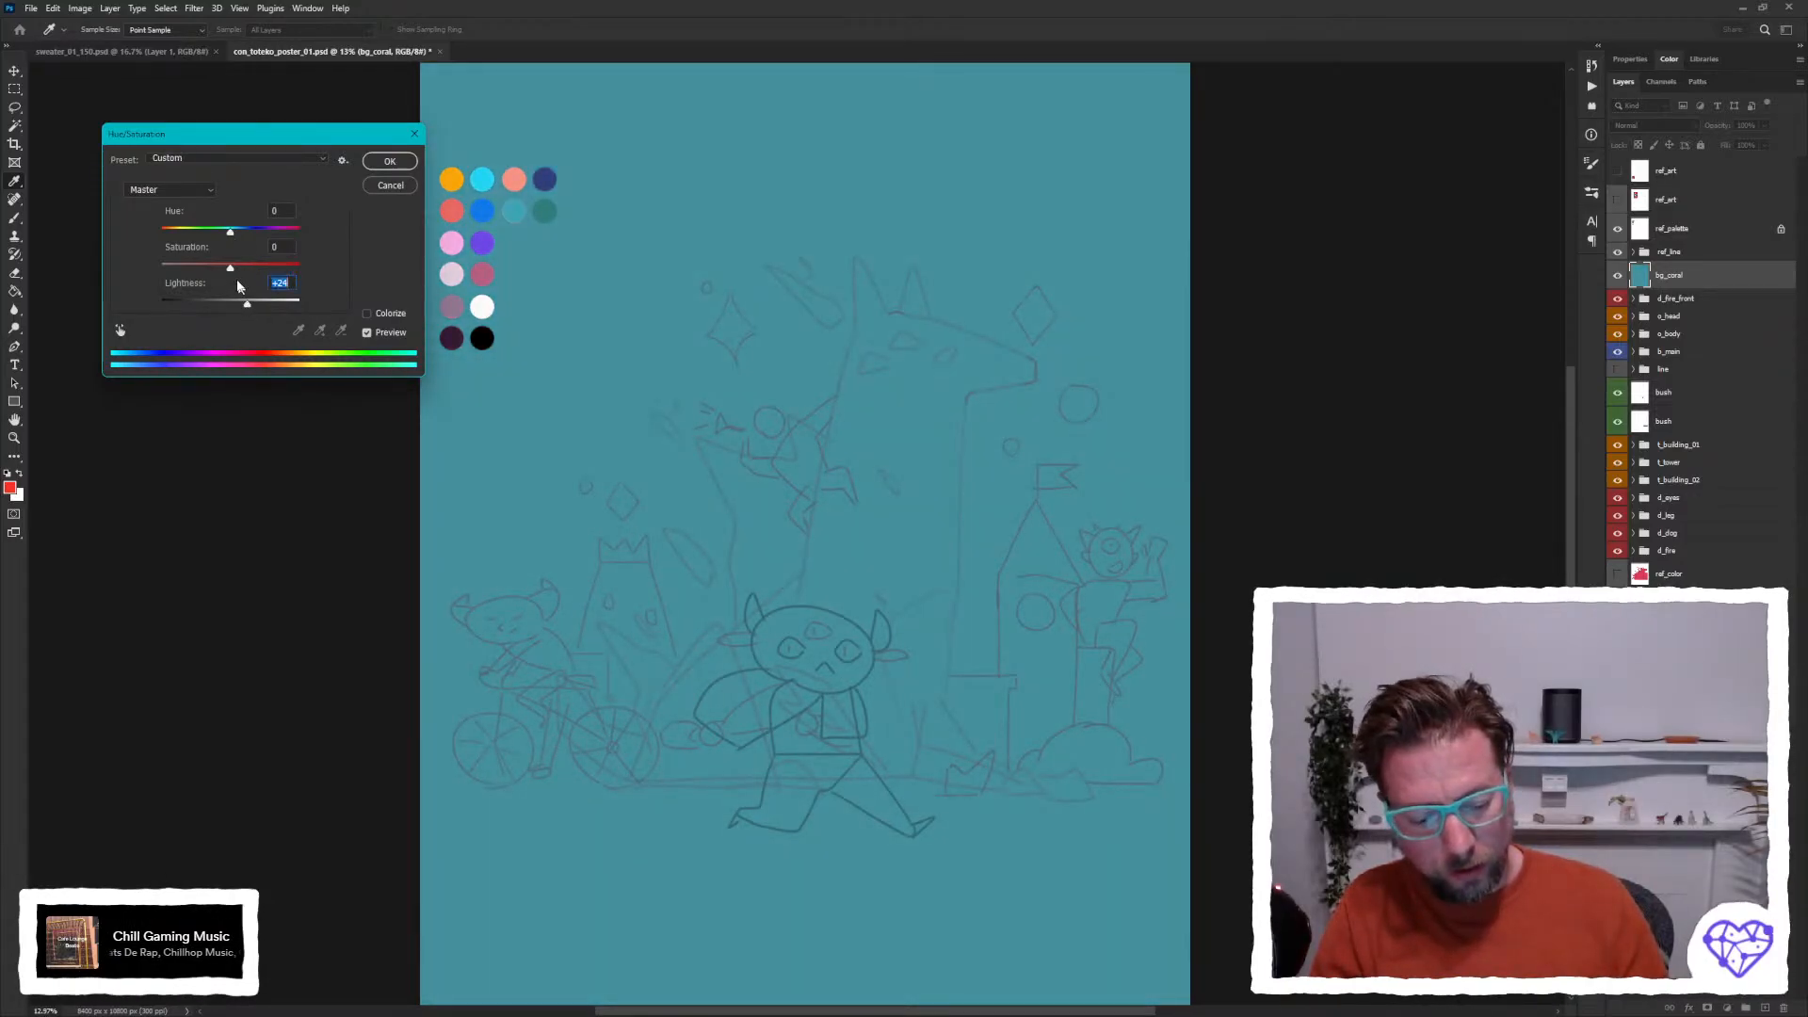
drag(231, 232, 243, 233)
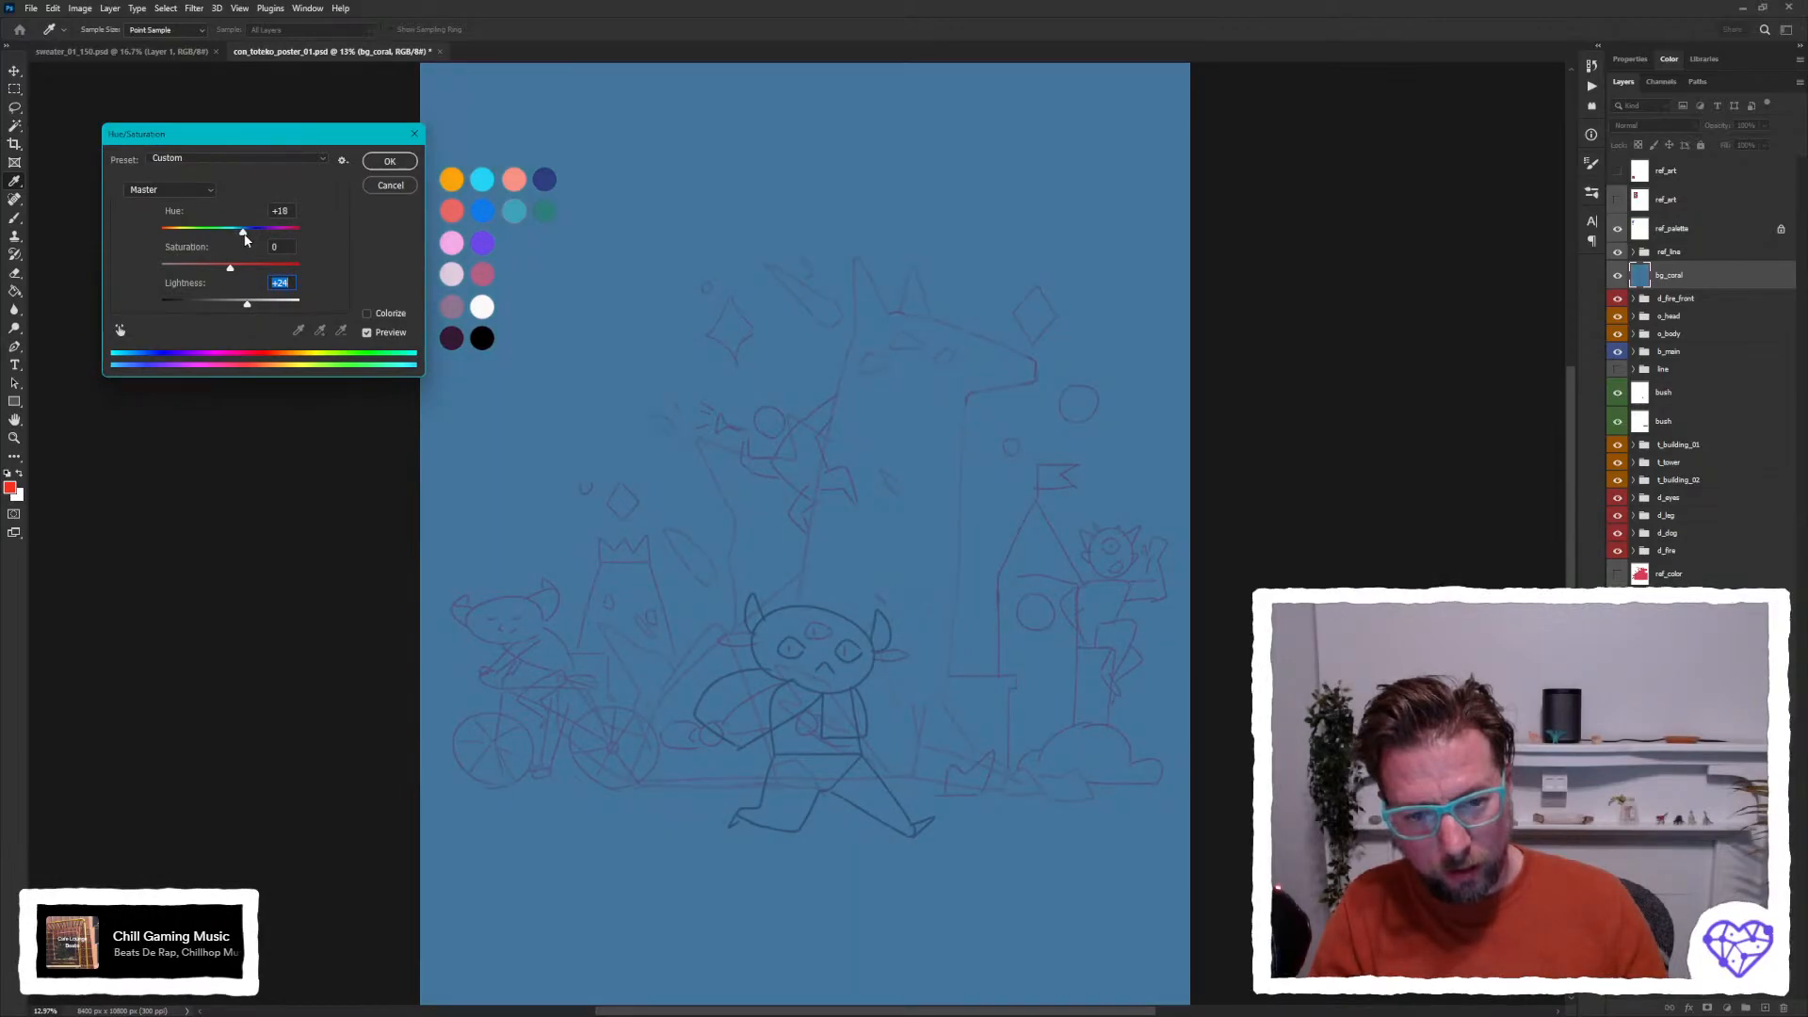
drag(242, 306, 260, 308)
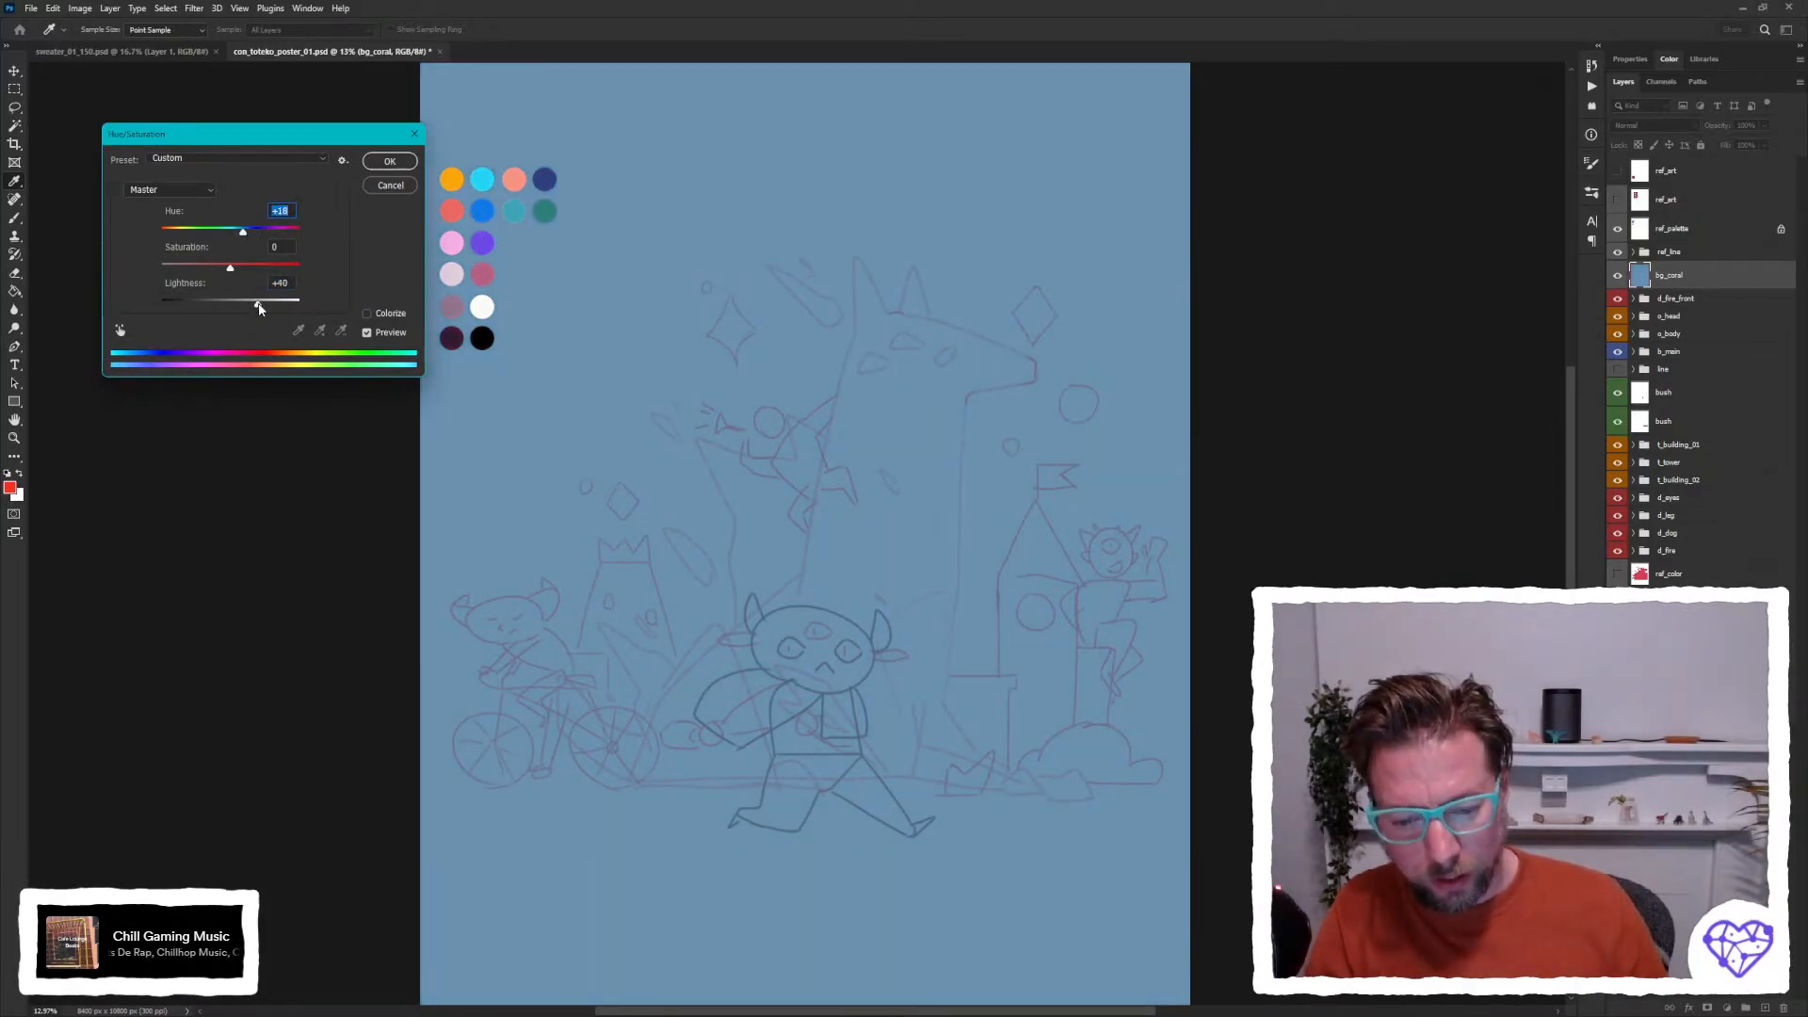
click(390, 162)
key(h)
drag(659, 480, 634, 529)
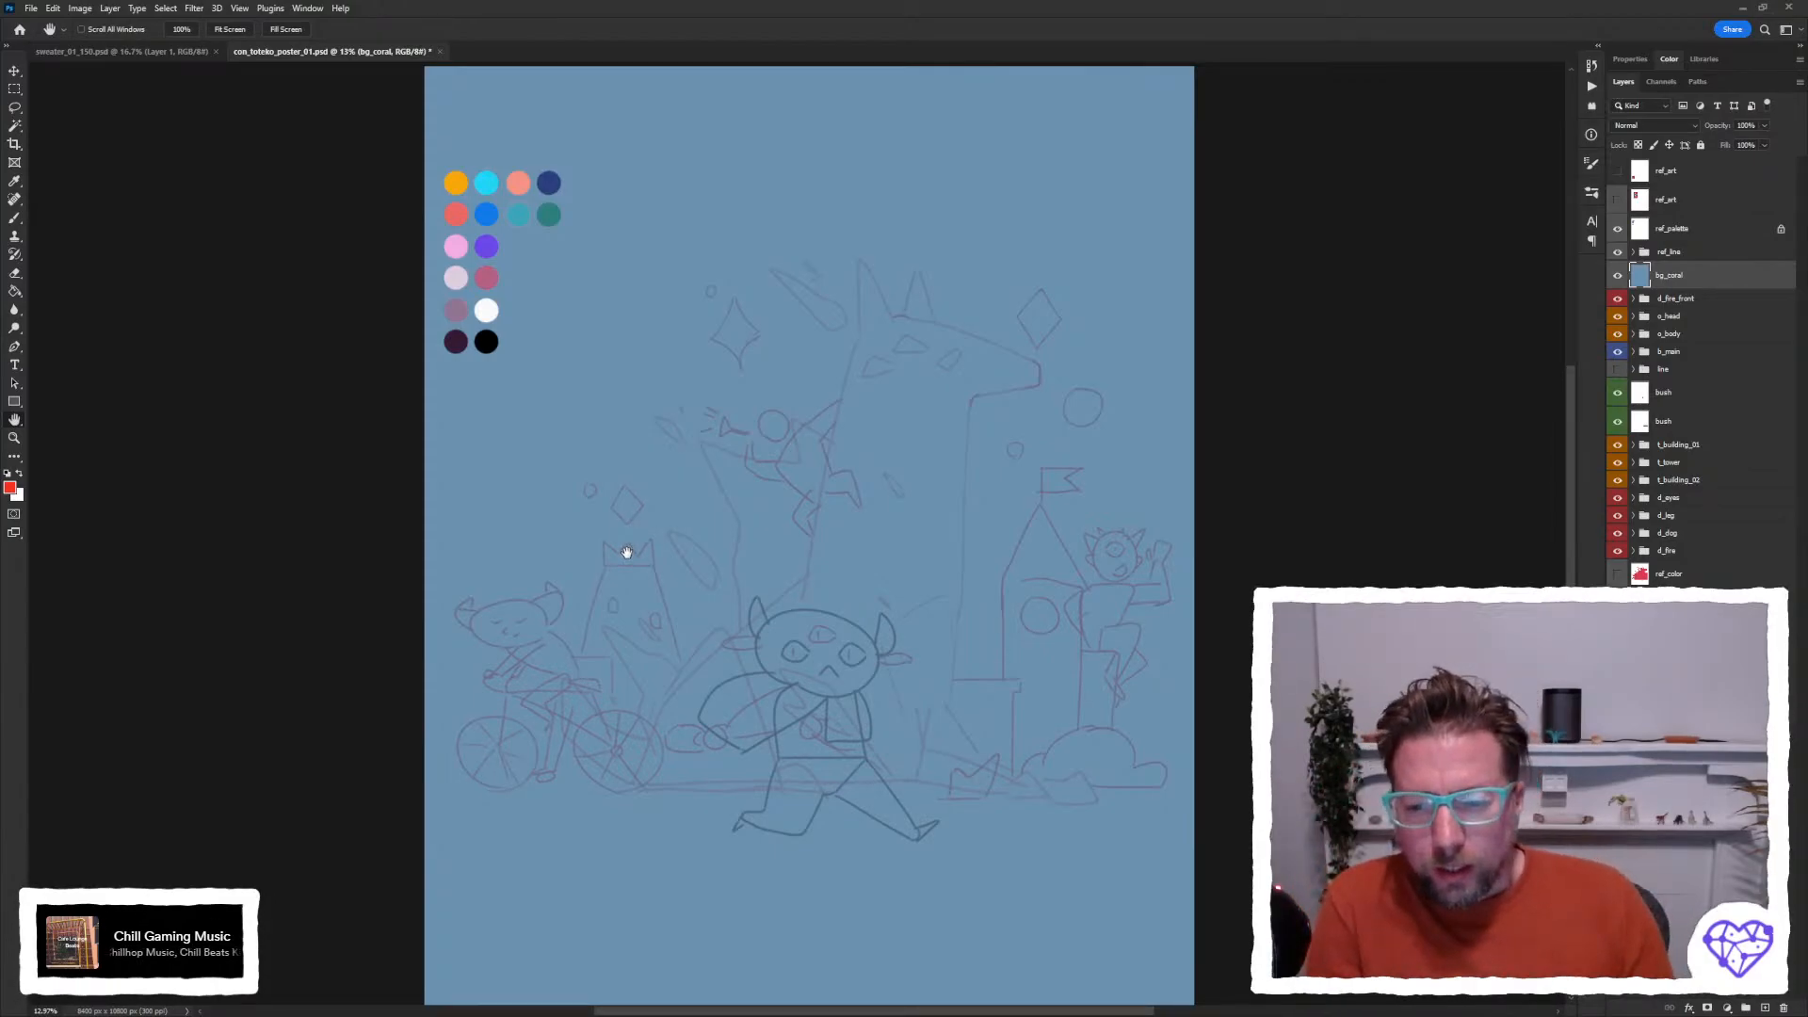
drag(626, 553, 623, 533)
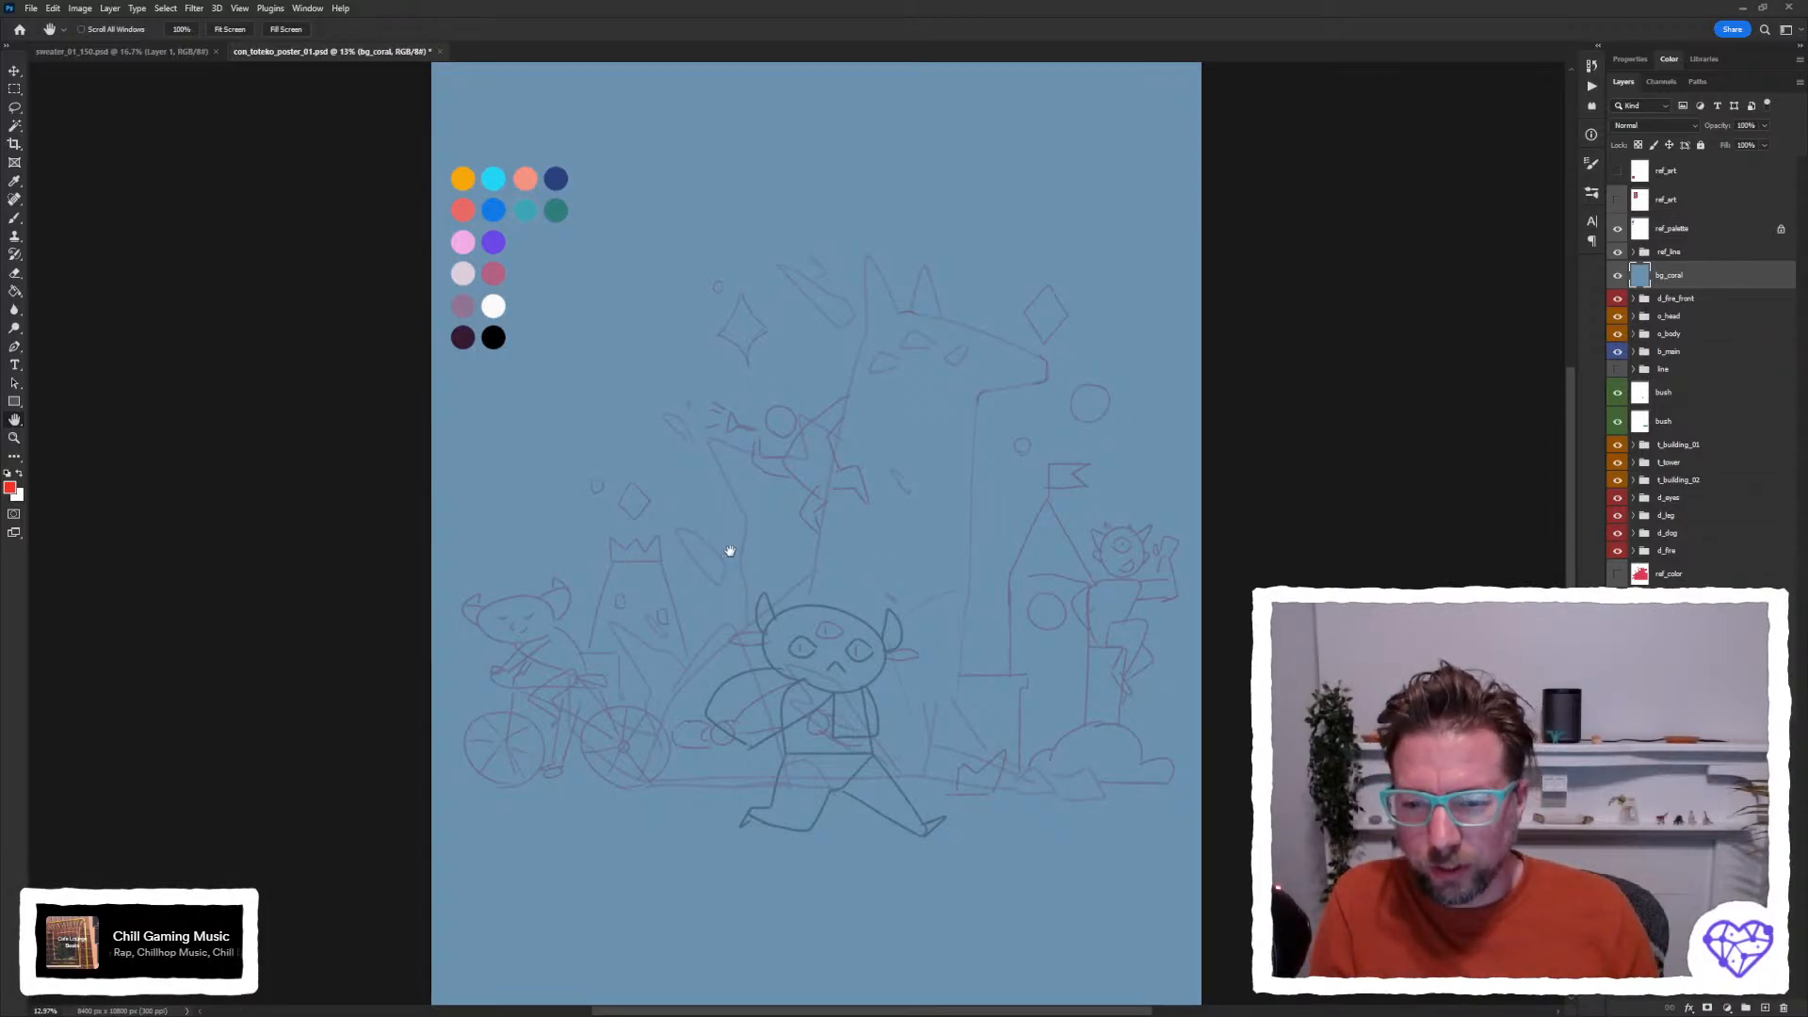
drag(721, 556, 721, 561)
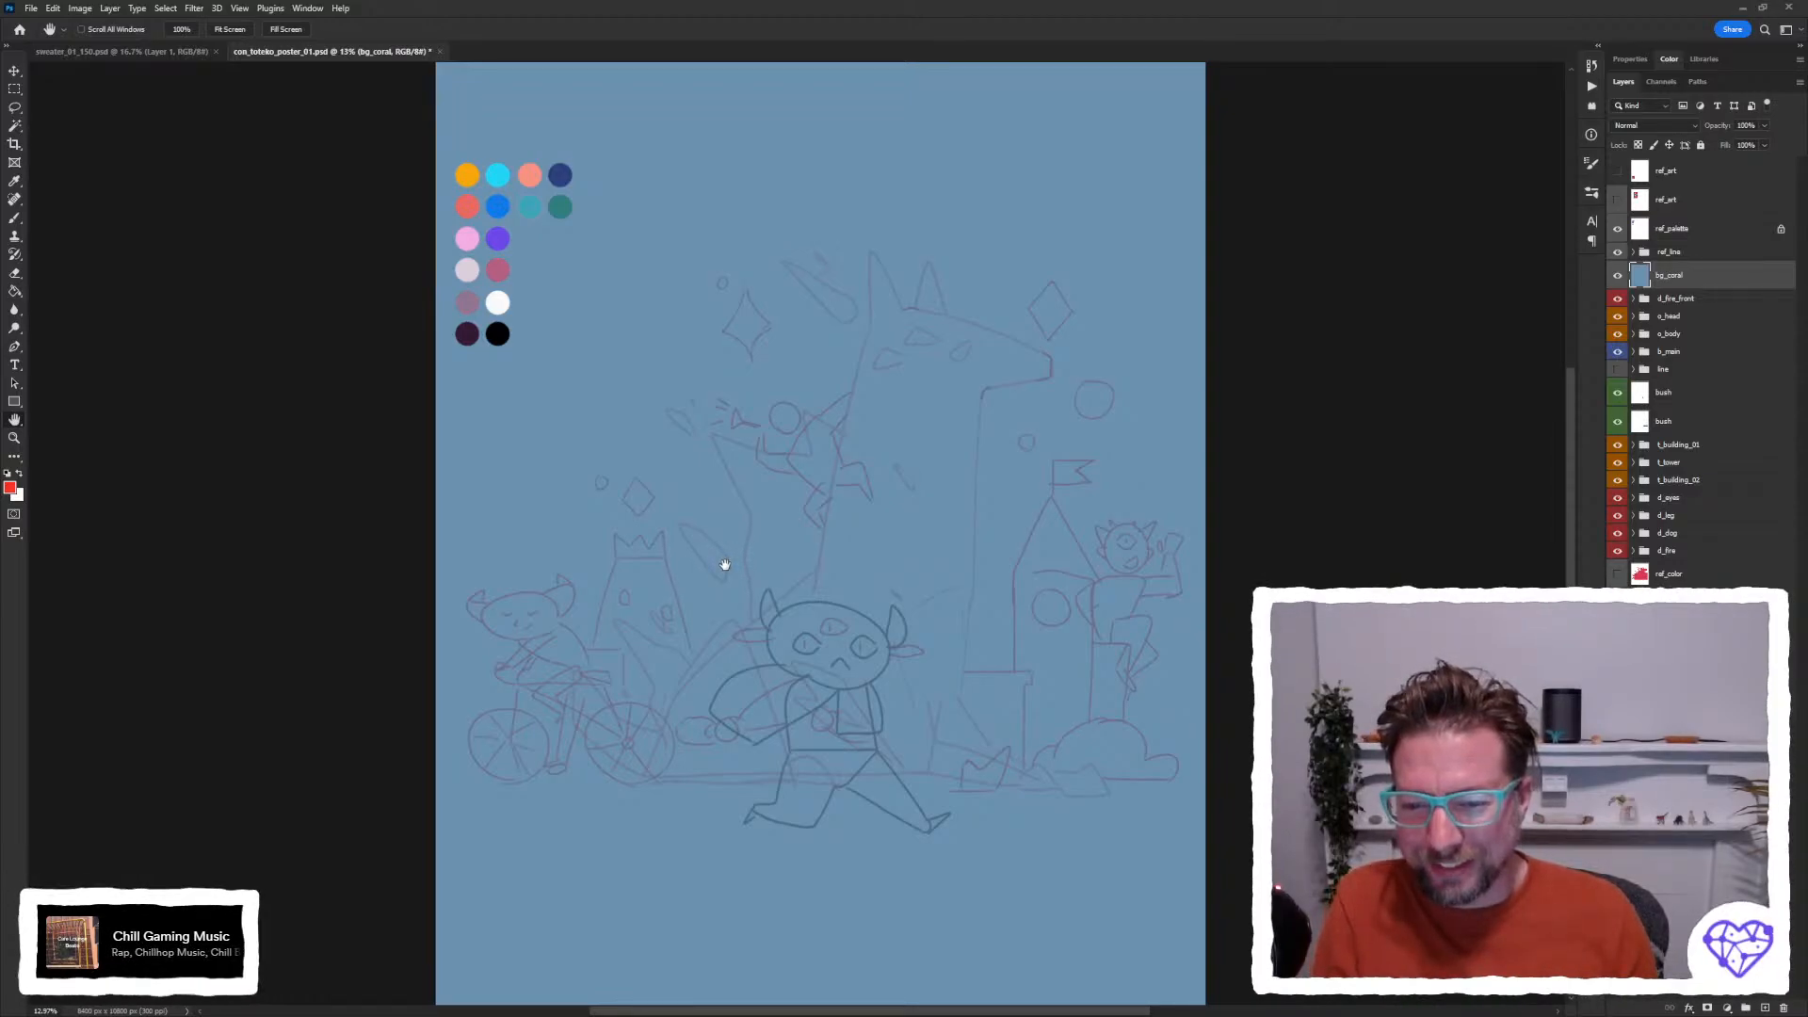
drag(716, 567, 725, 569)
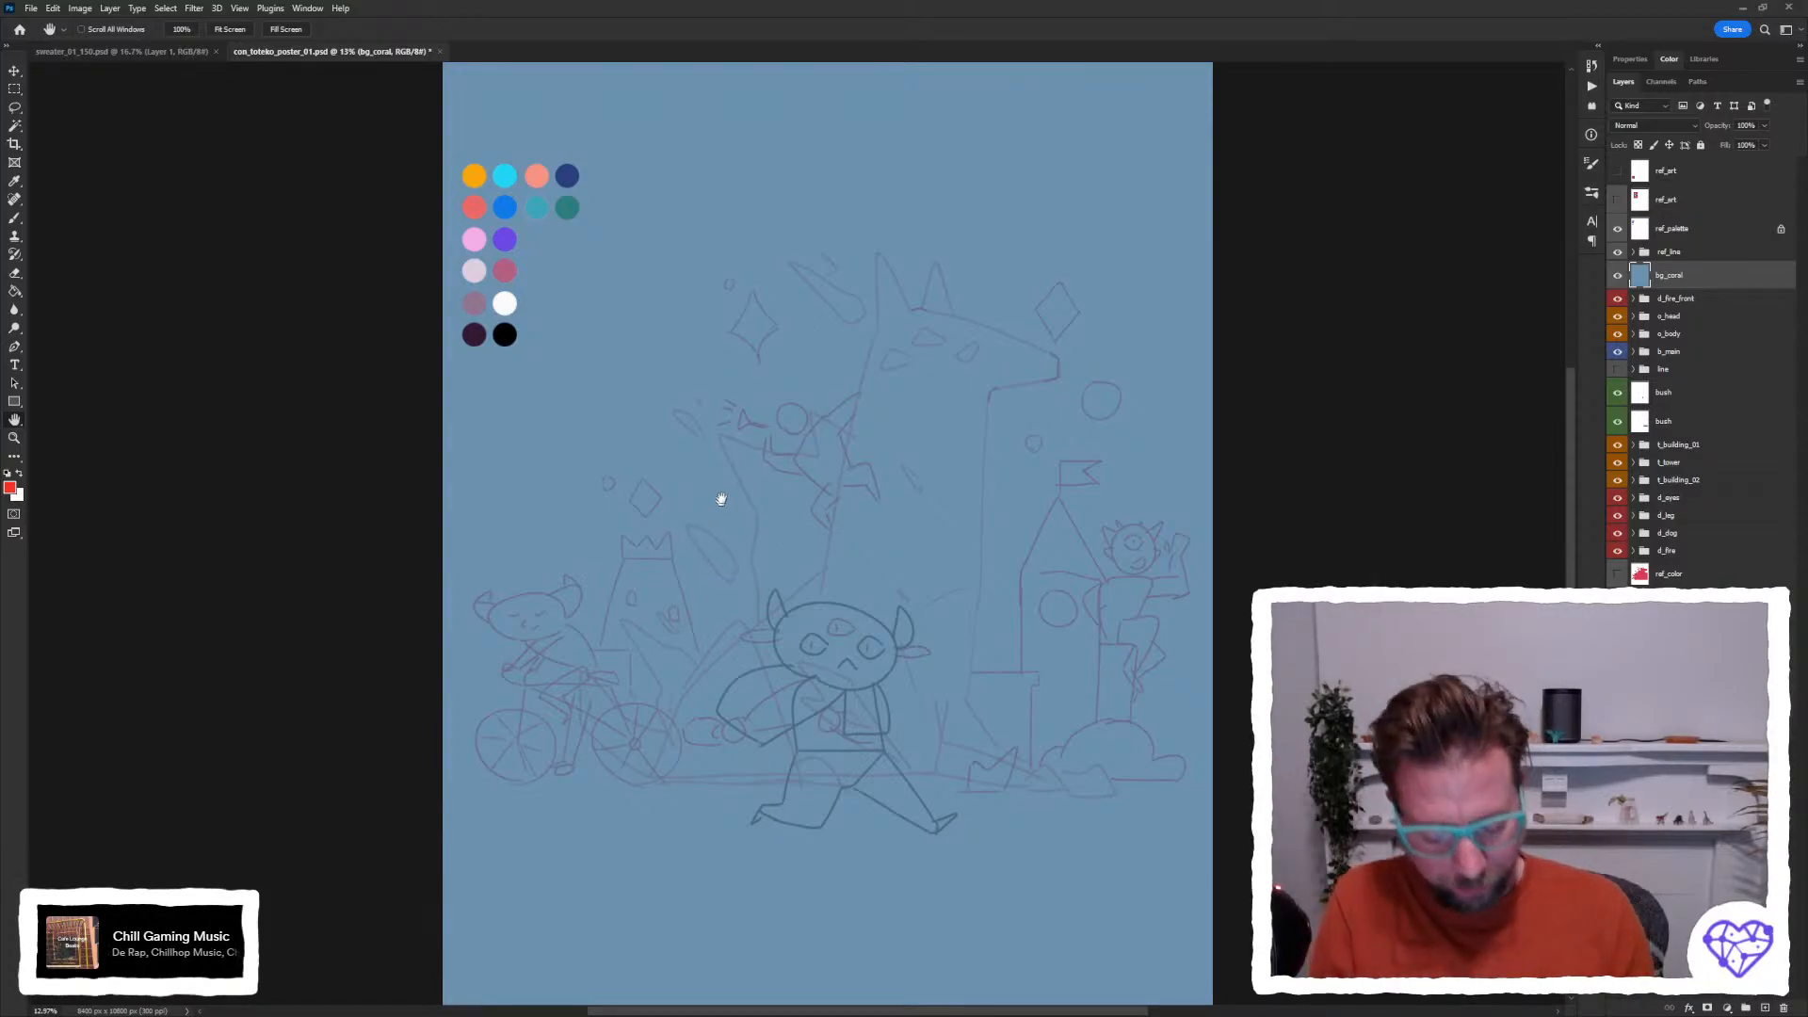
key(b)
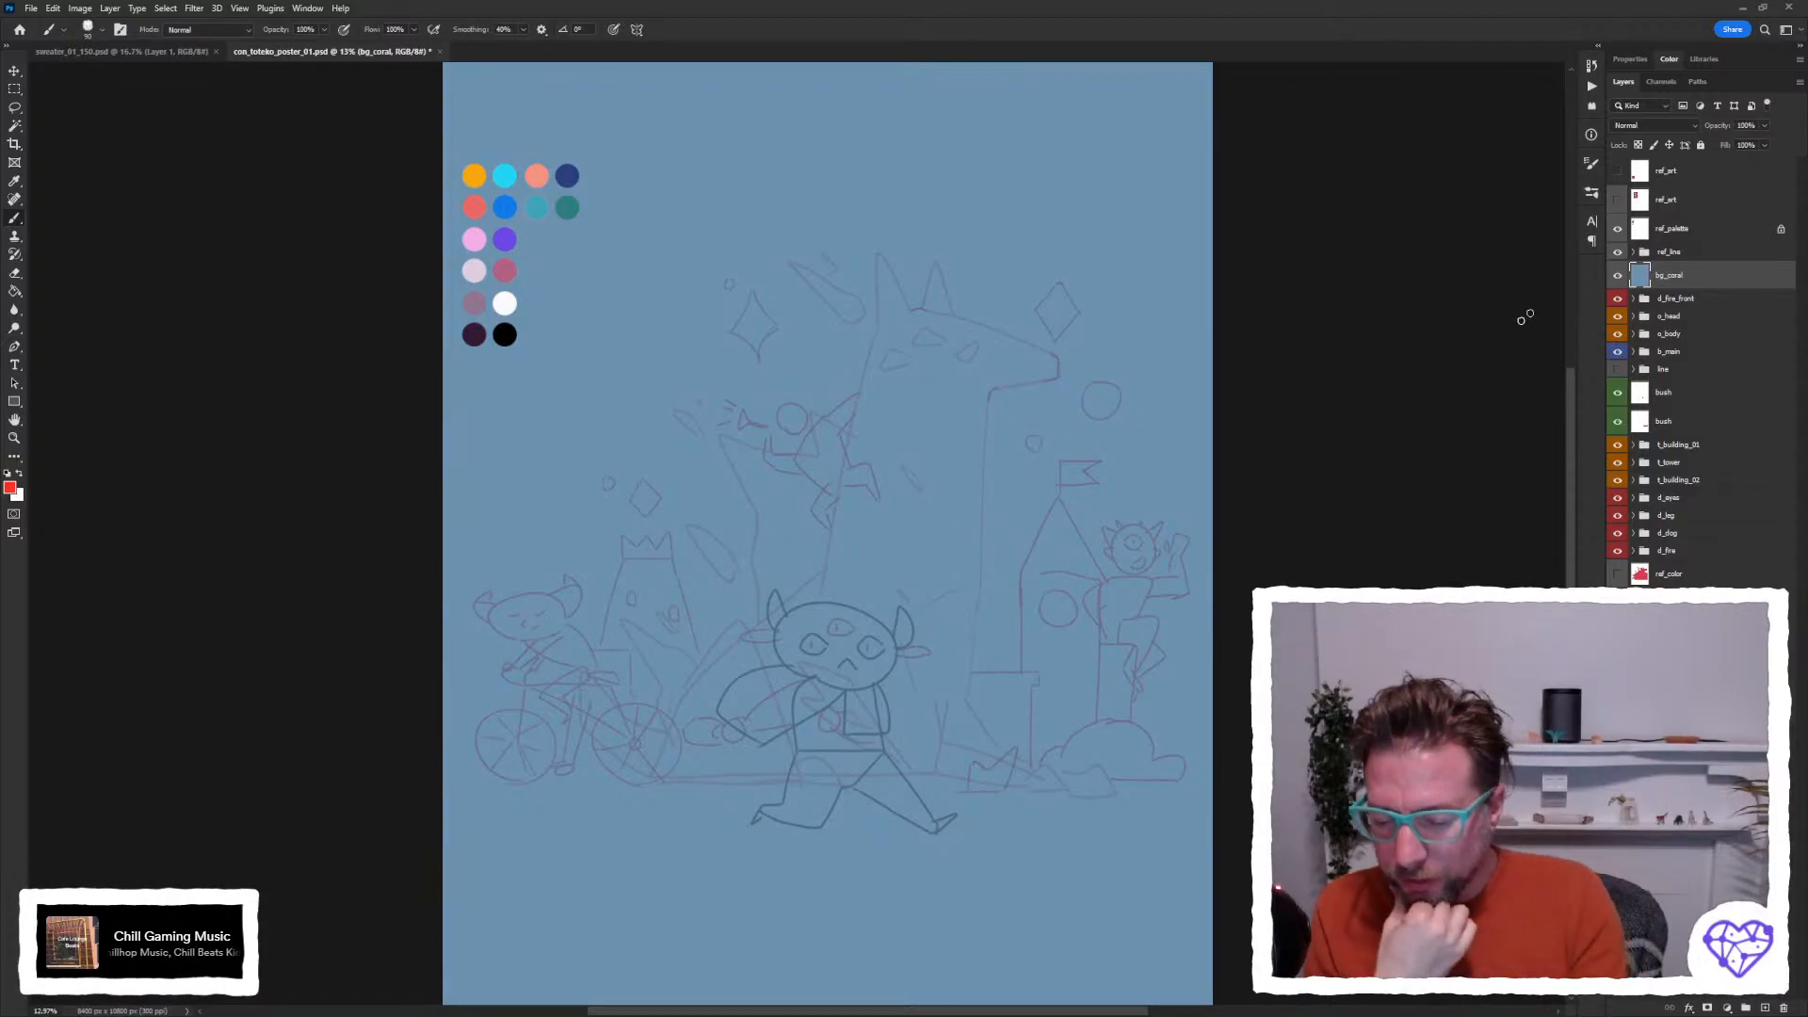
Show the ref_art layer with the red three-eyed character, move it up beside the colour palette, and inspect it closely.
click(1617, 200)
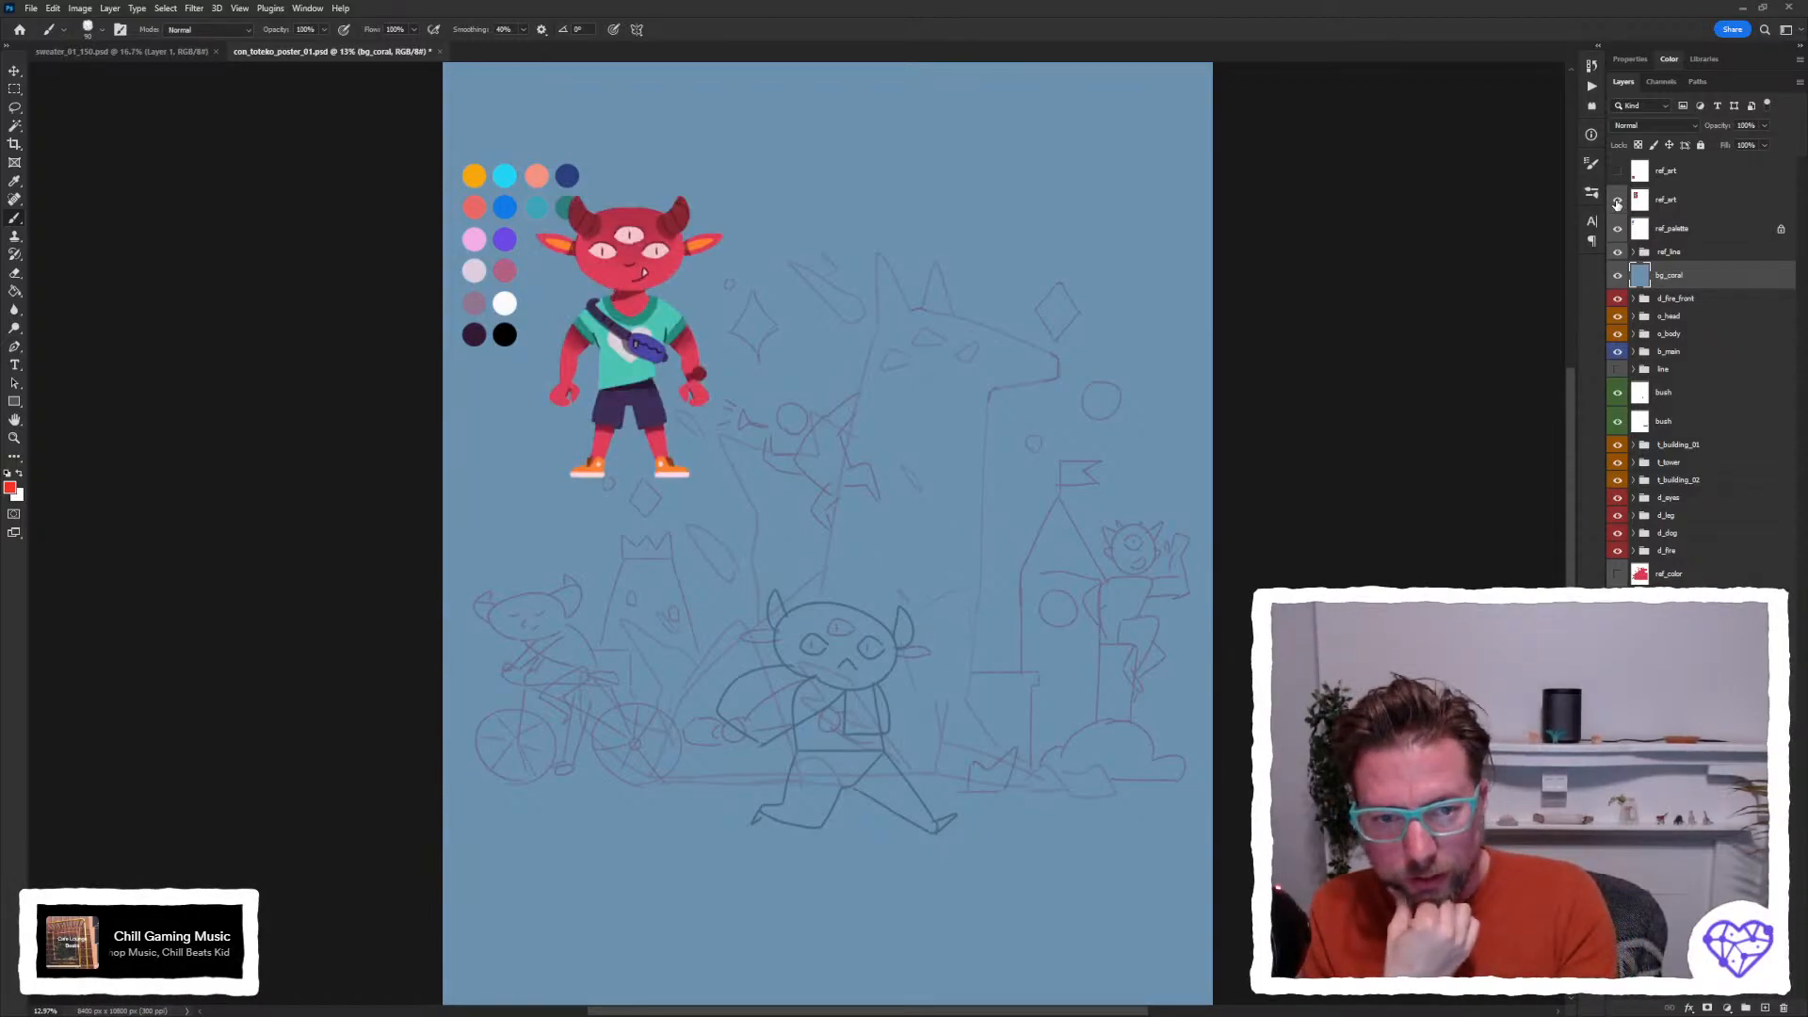
click(1645, 198)
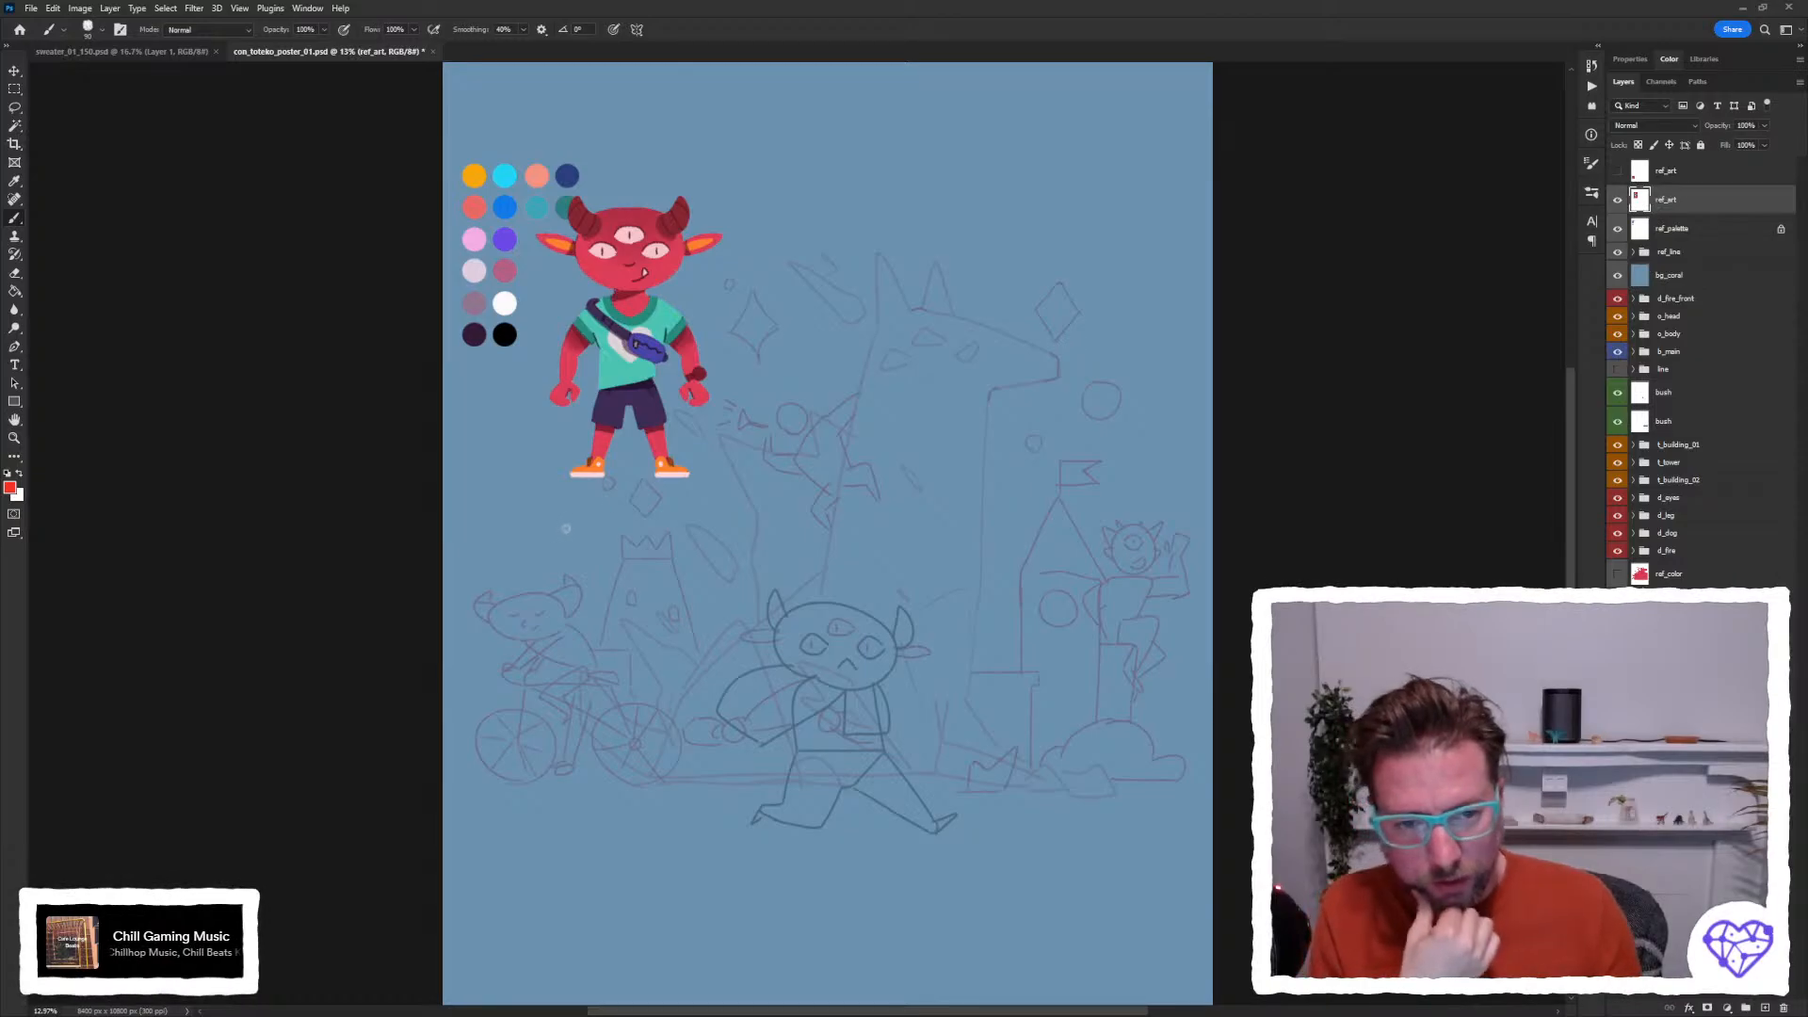
key(v)
mouse_move(585, 444)
mouse_down()
mouse_move(617, 358)
mouse_move(611, 296)
mouse_up()
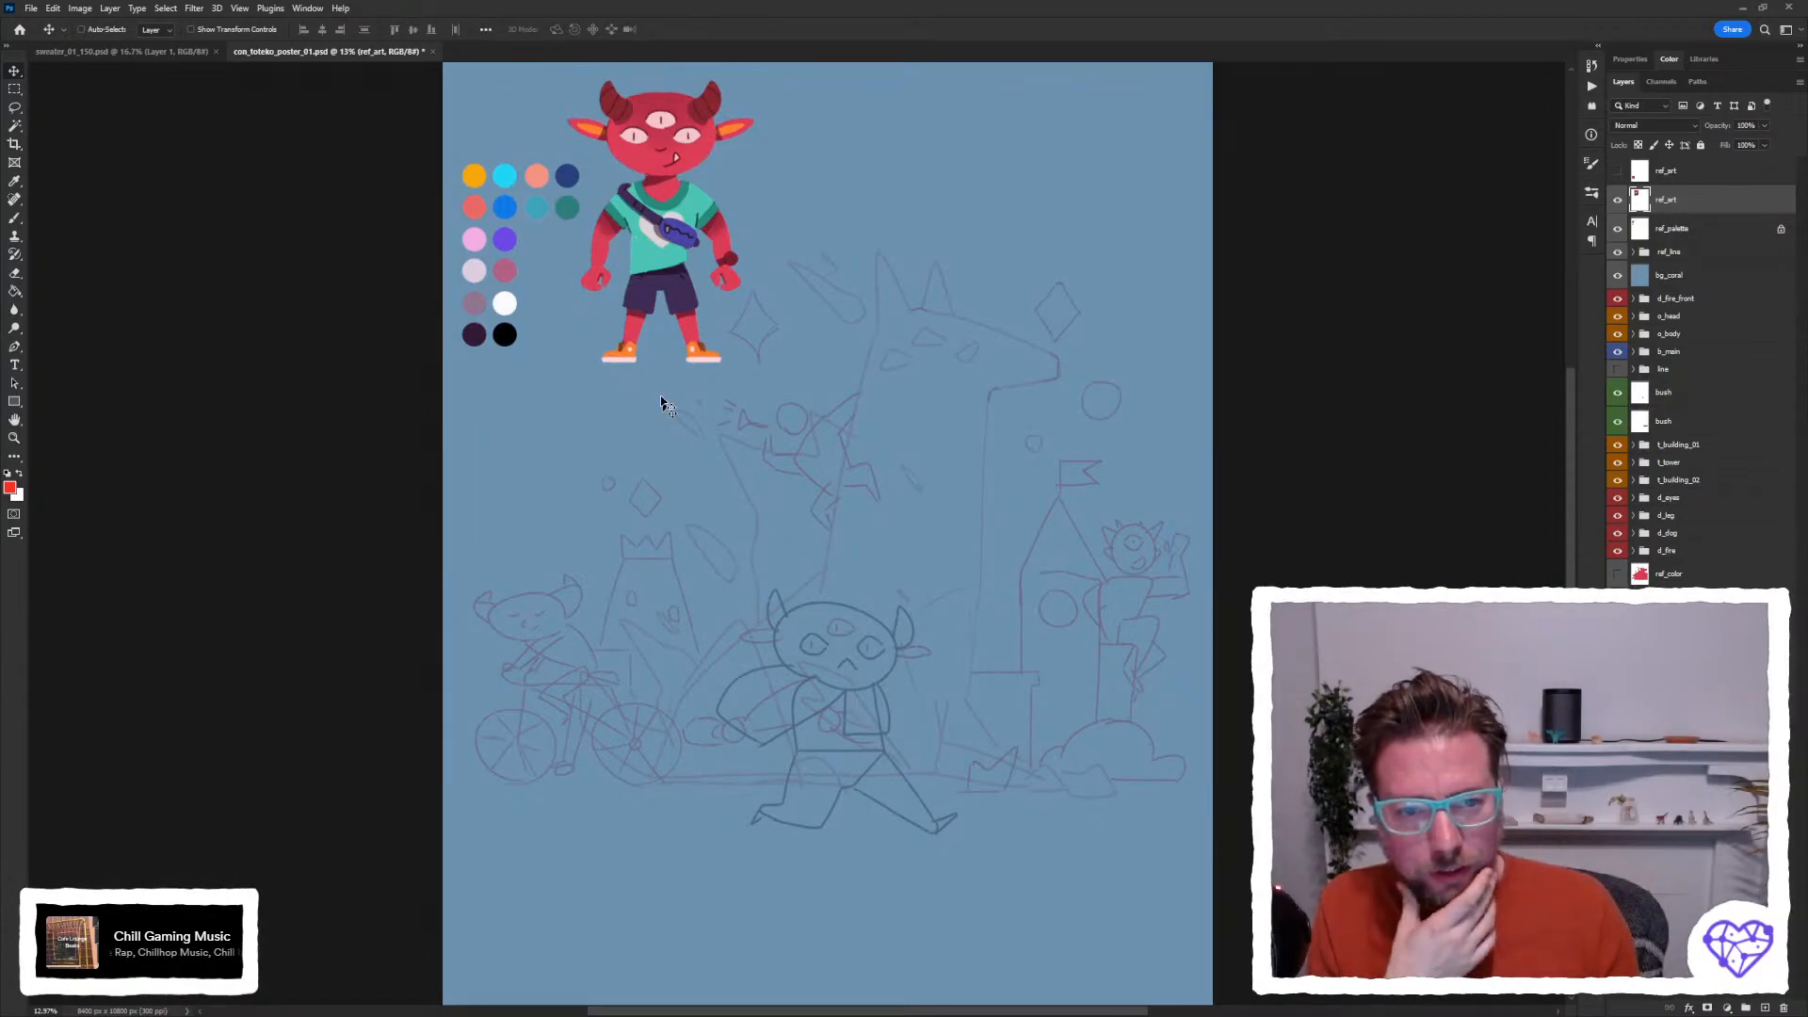
drag(650, 291, 658, 320)
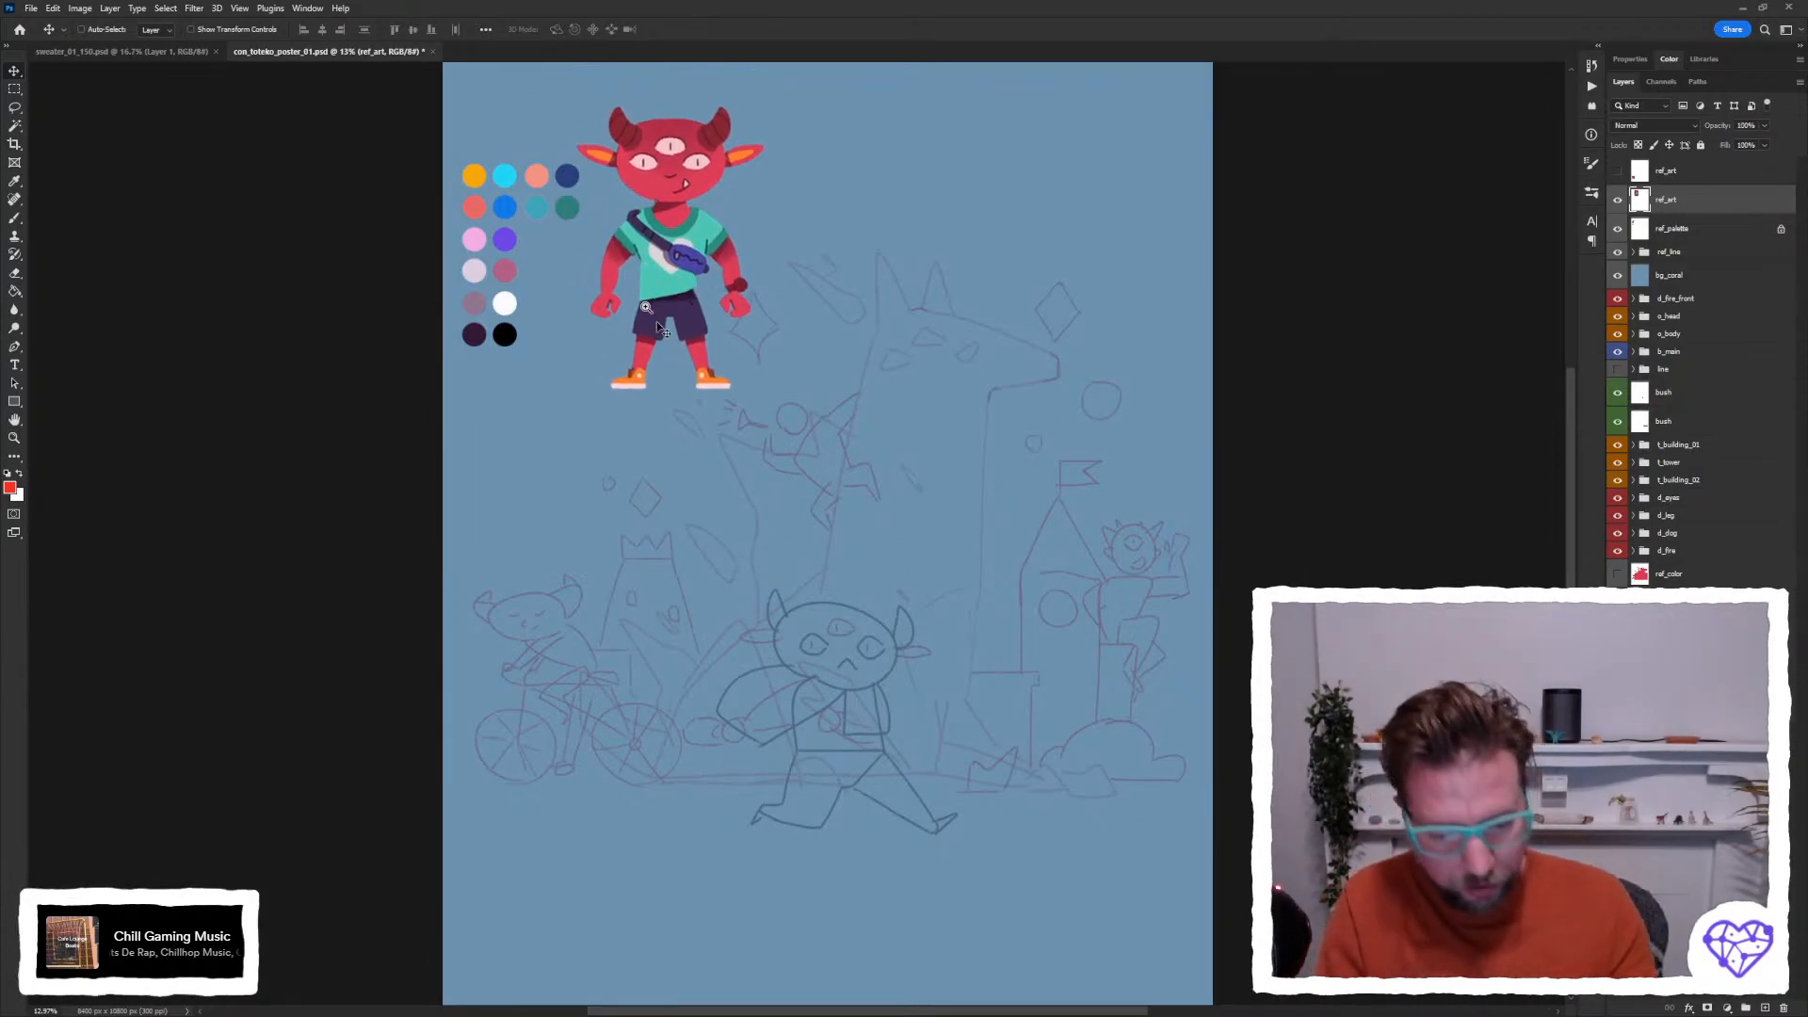
key(z)
drag(852, 428, 527, 104)
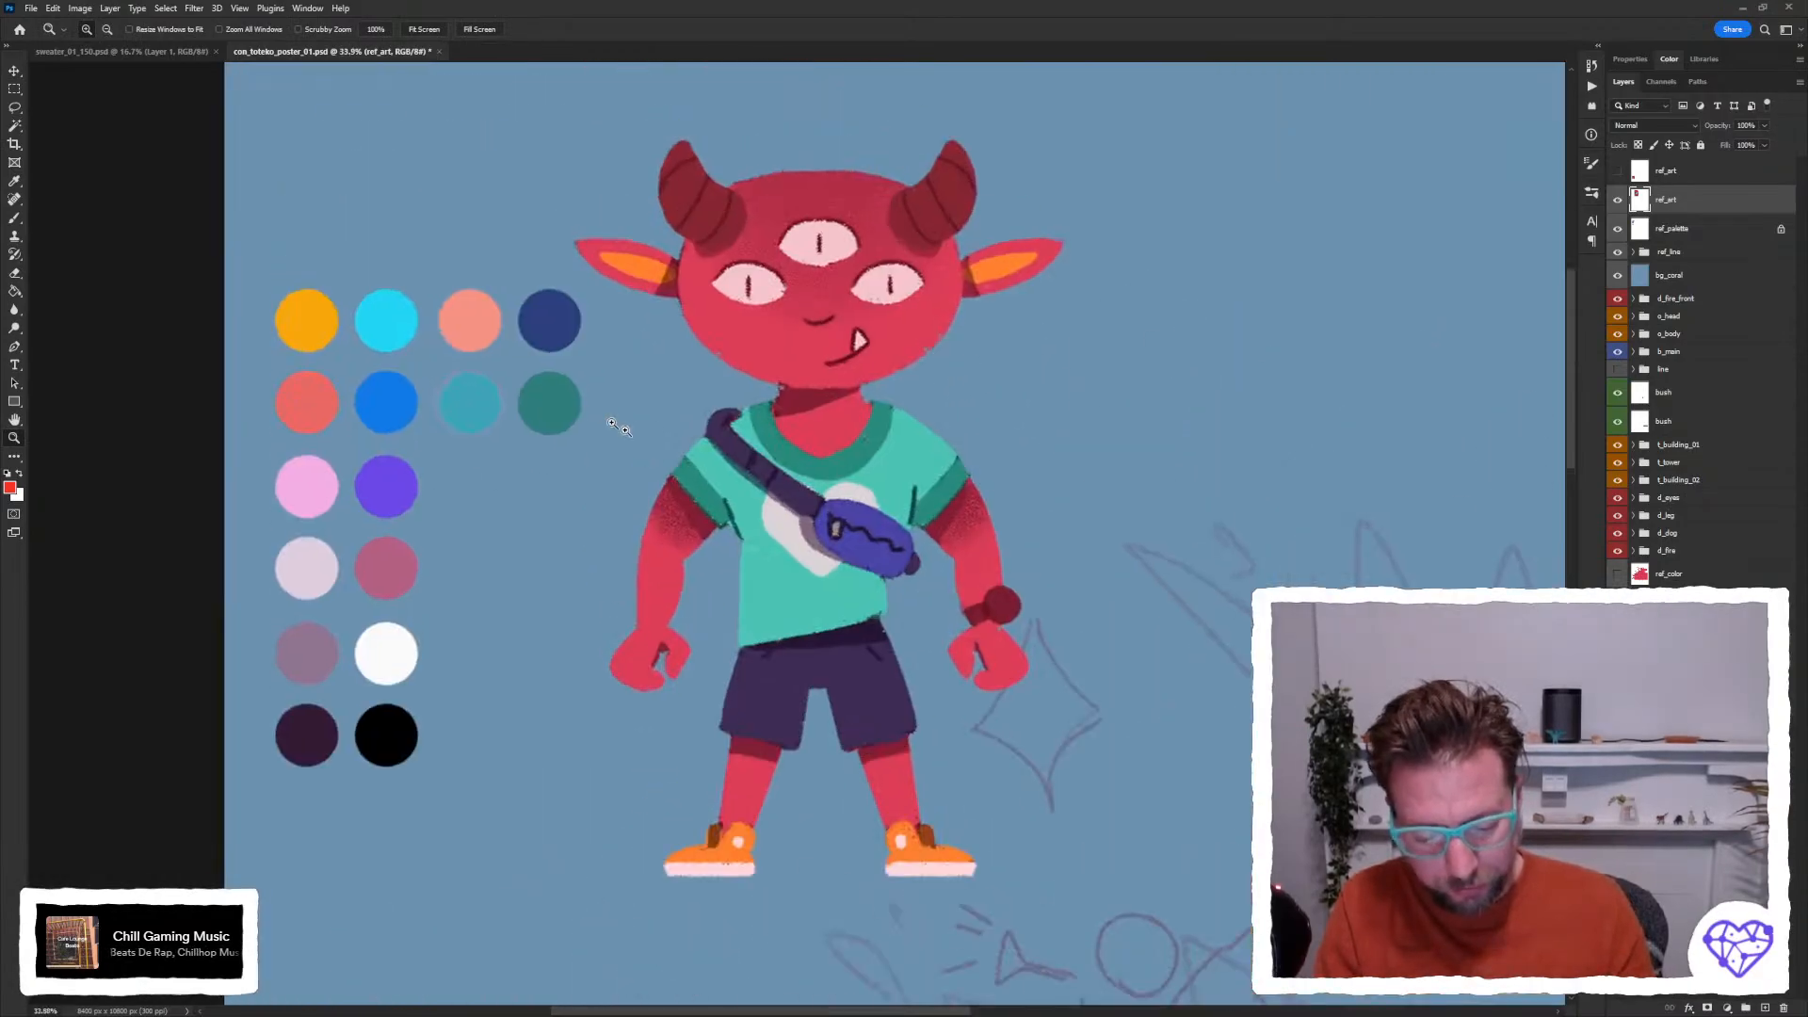
alt+click(683, 540)
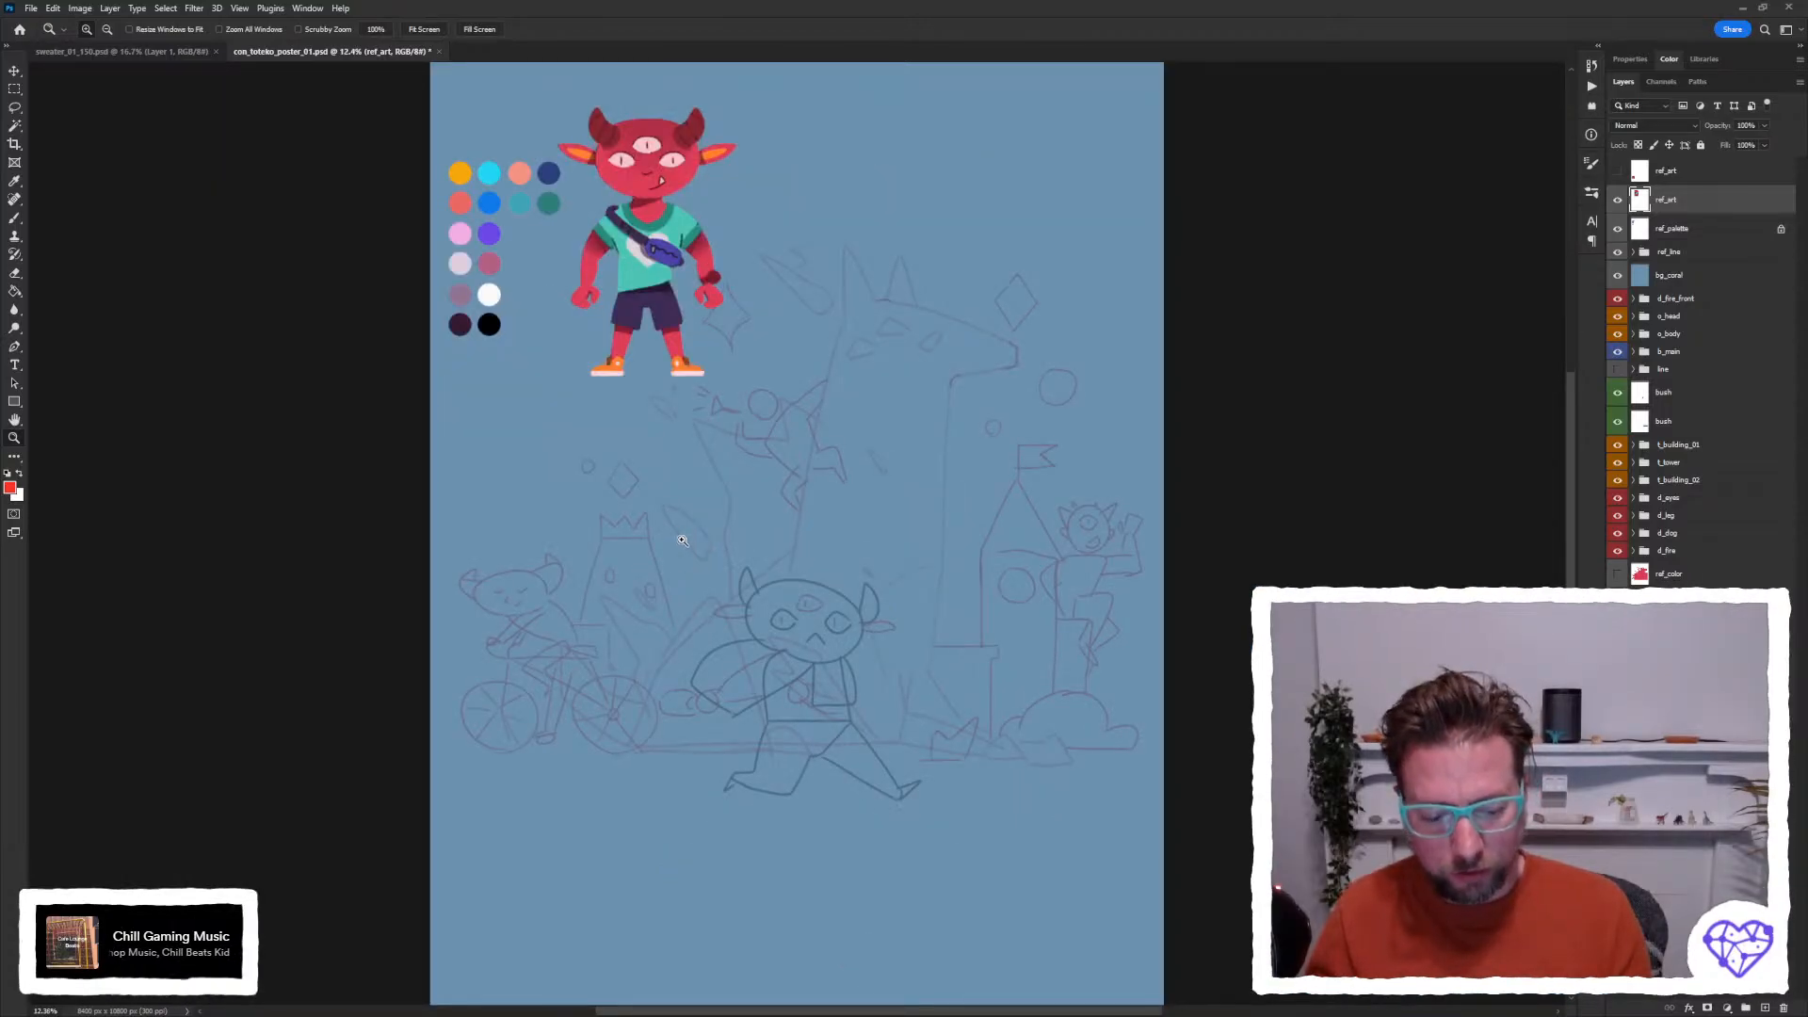
Hide the red character's ref_art layer and the bg_coral layer, keeping the ref_line sketch visible over the artwork.
click(1618, 199)
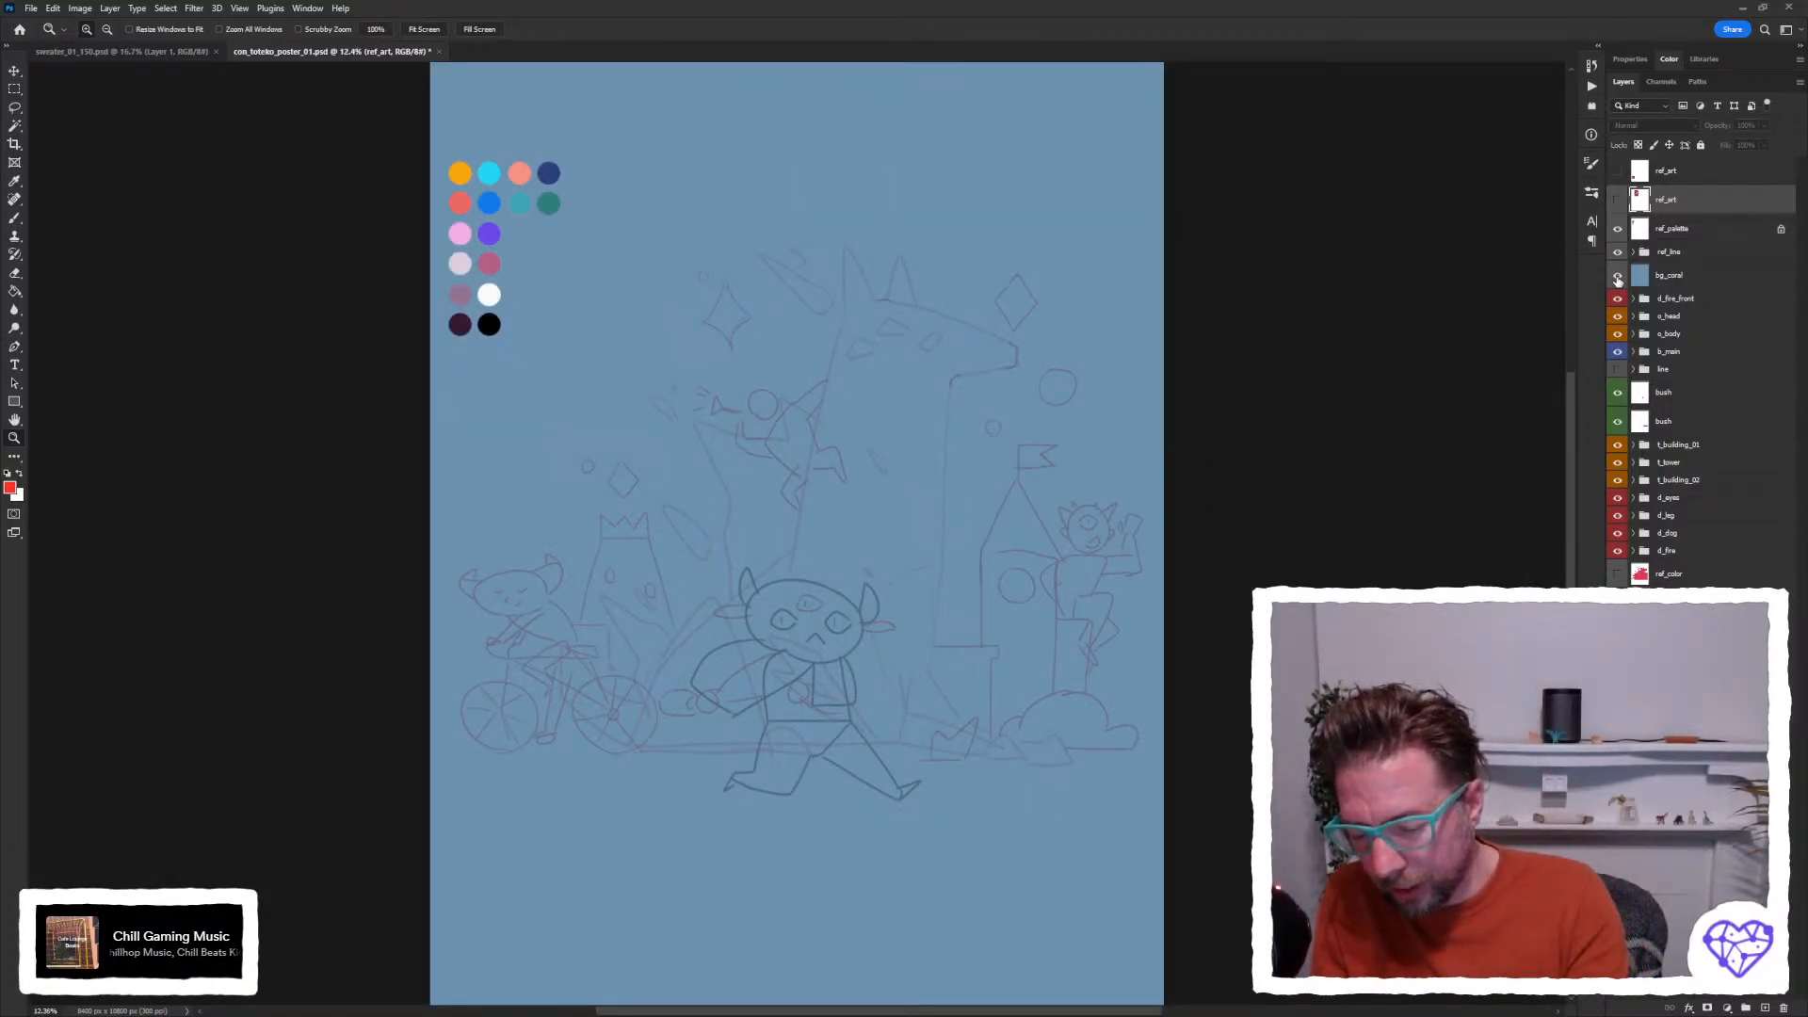
drag(1618, 251, 1620, 284)
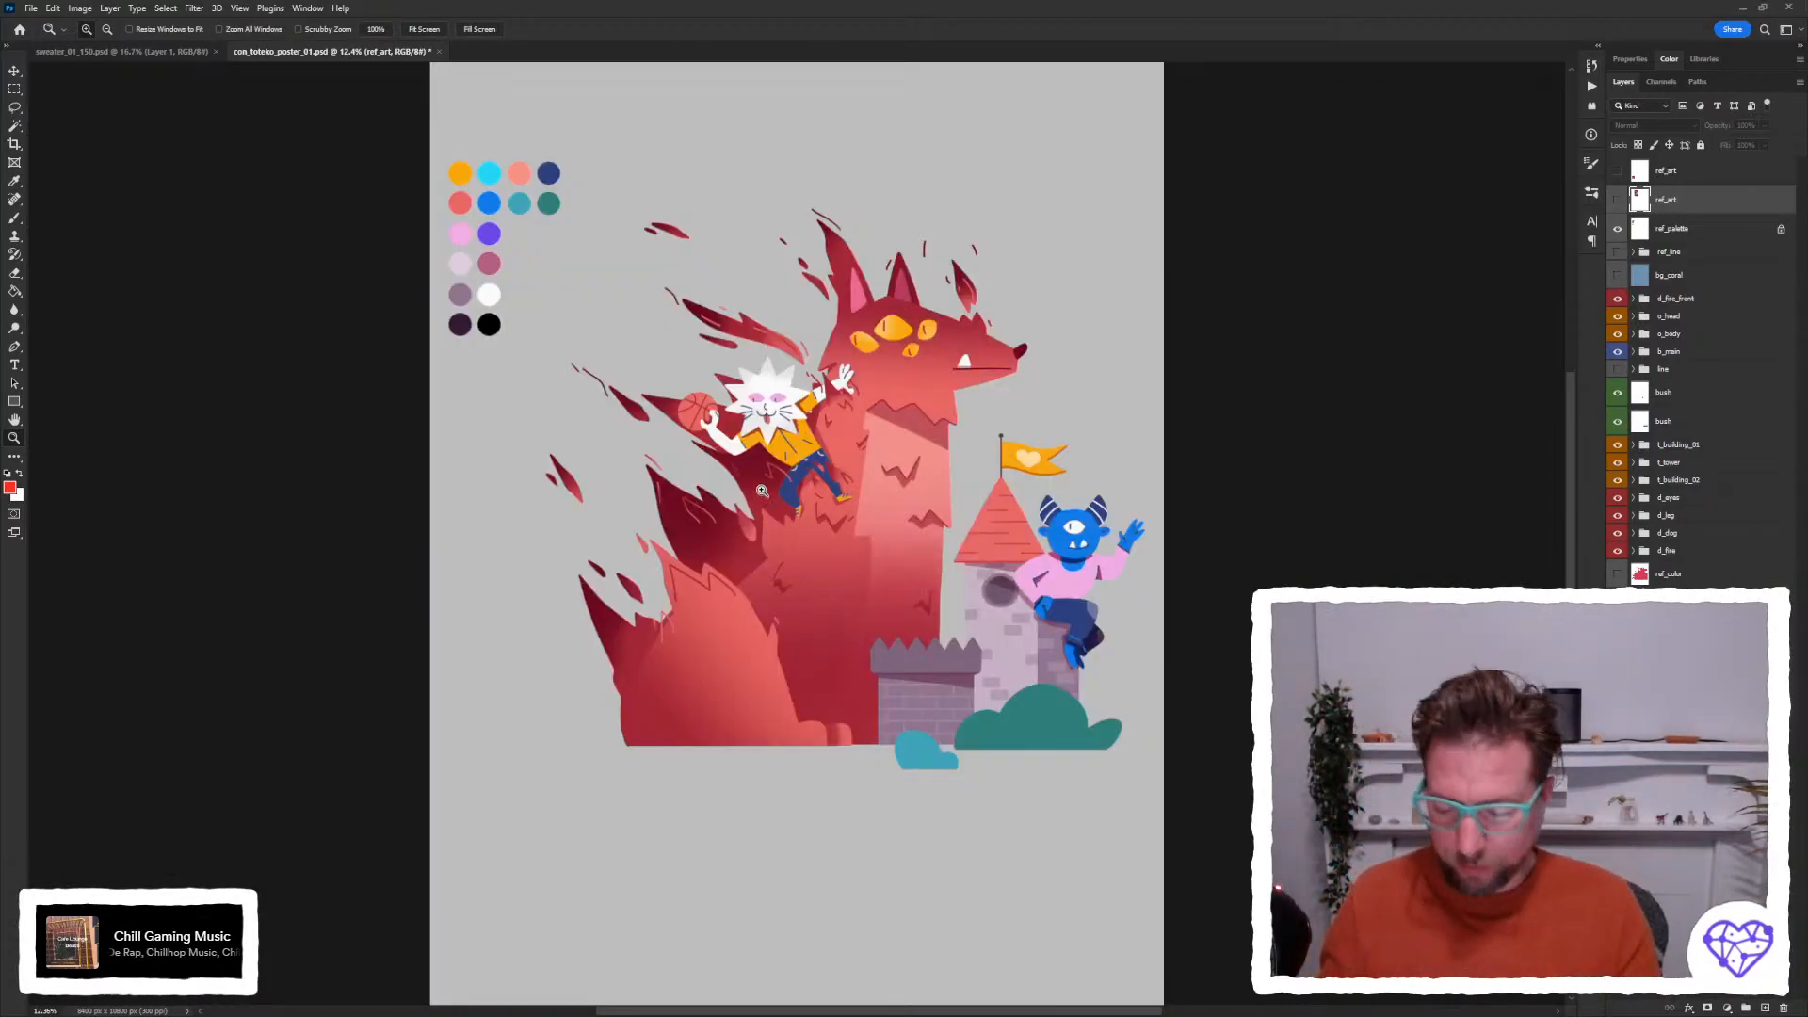
click(1618, 252)
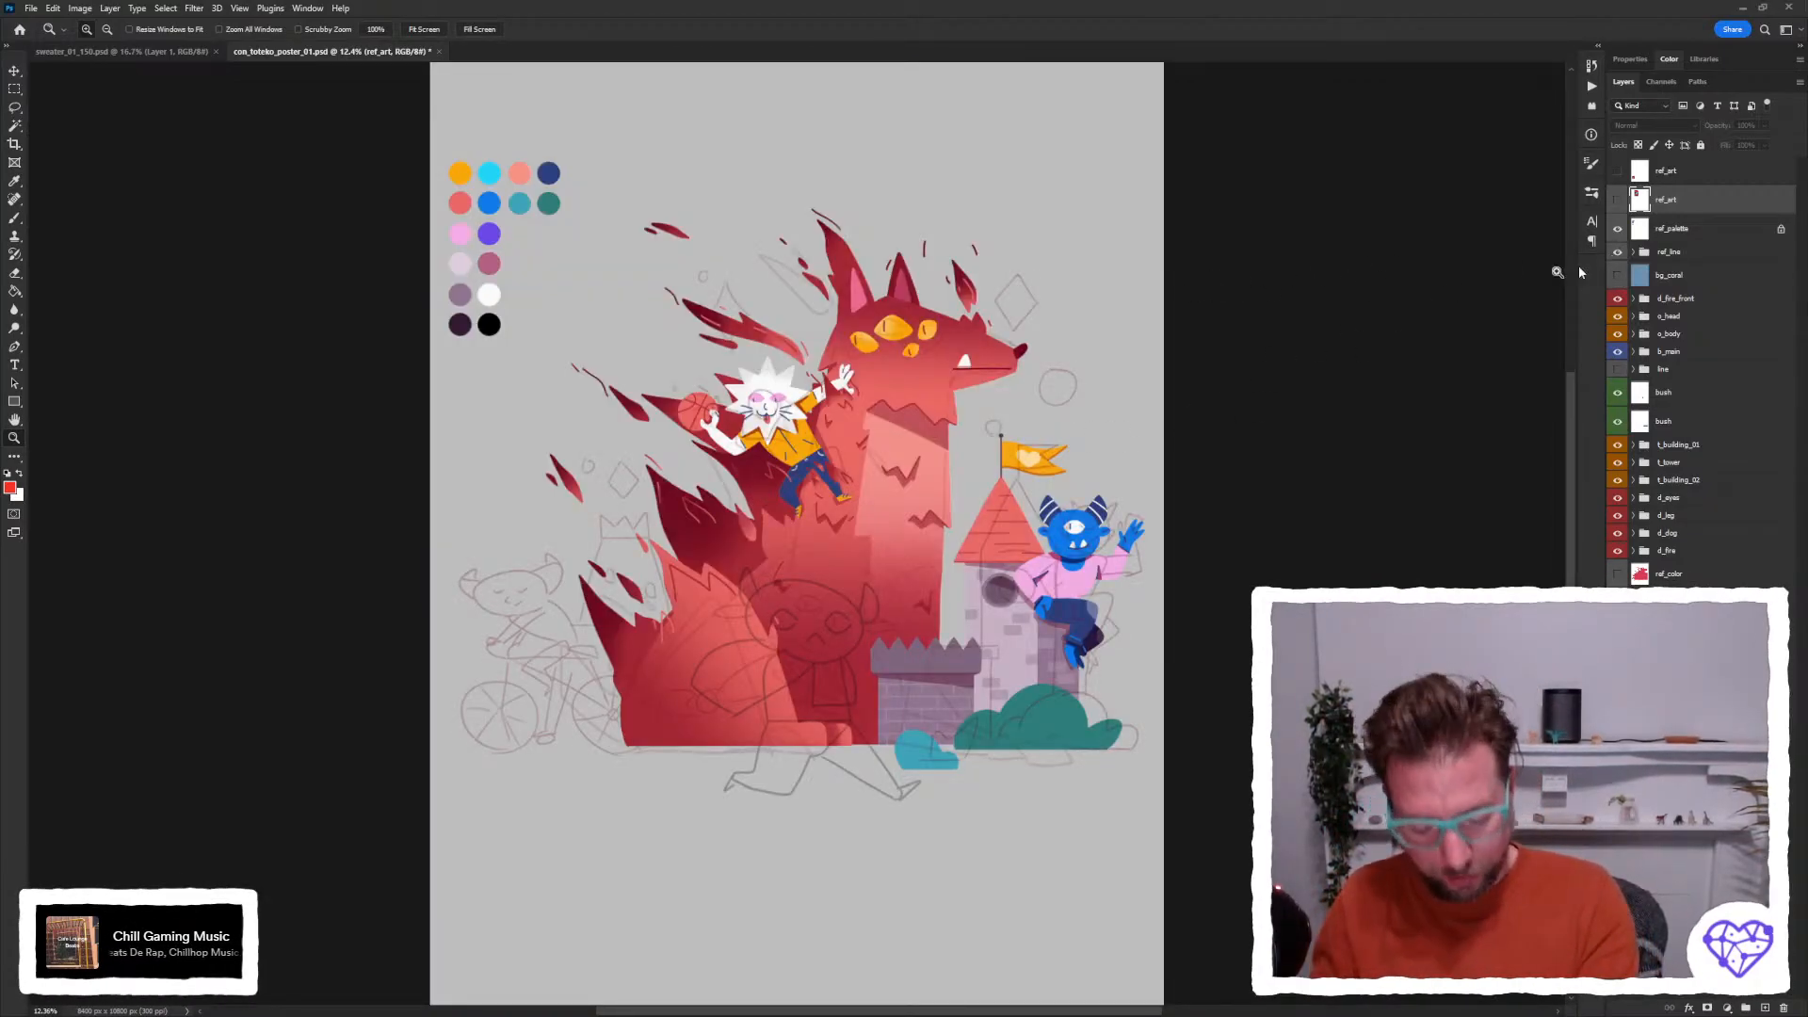
Set the ref_line group's opacity to 100% and inspect the sketch against the coloured artwork.
click(1667, 230)
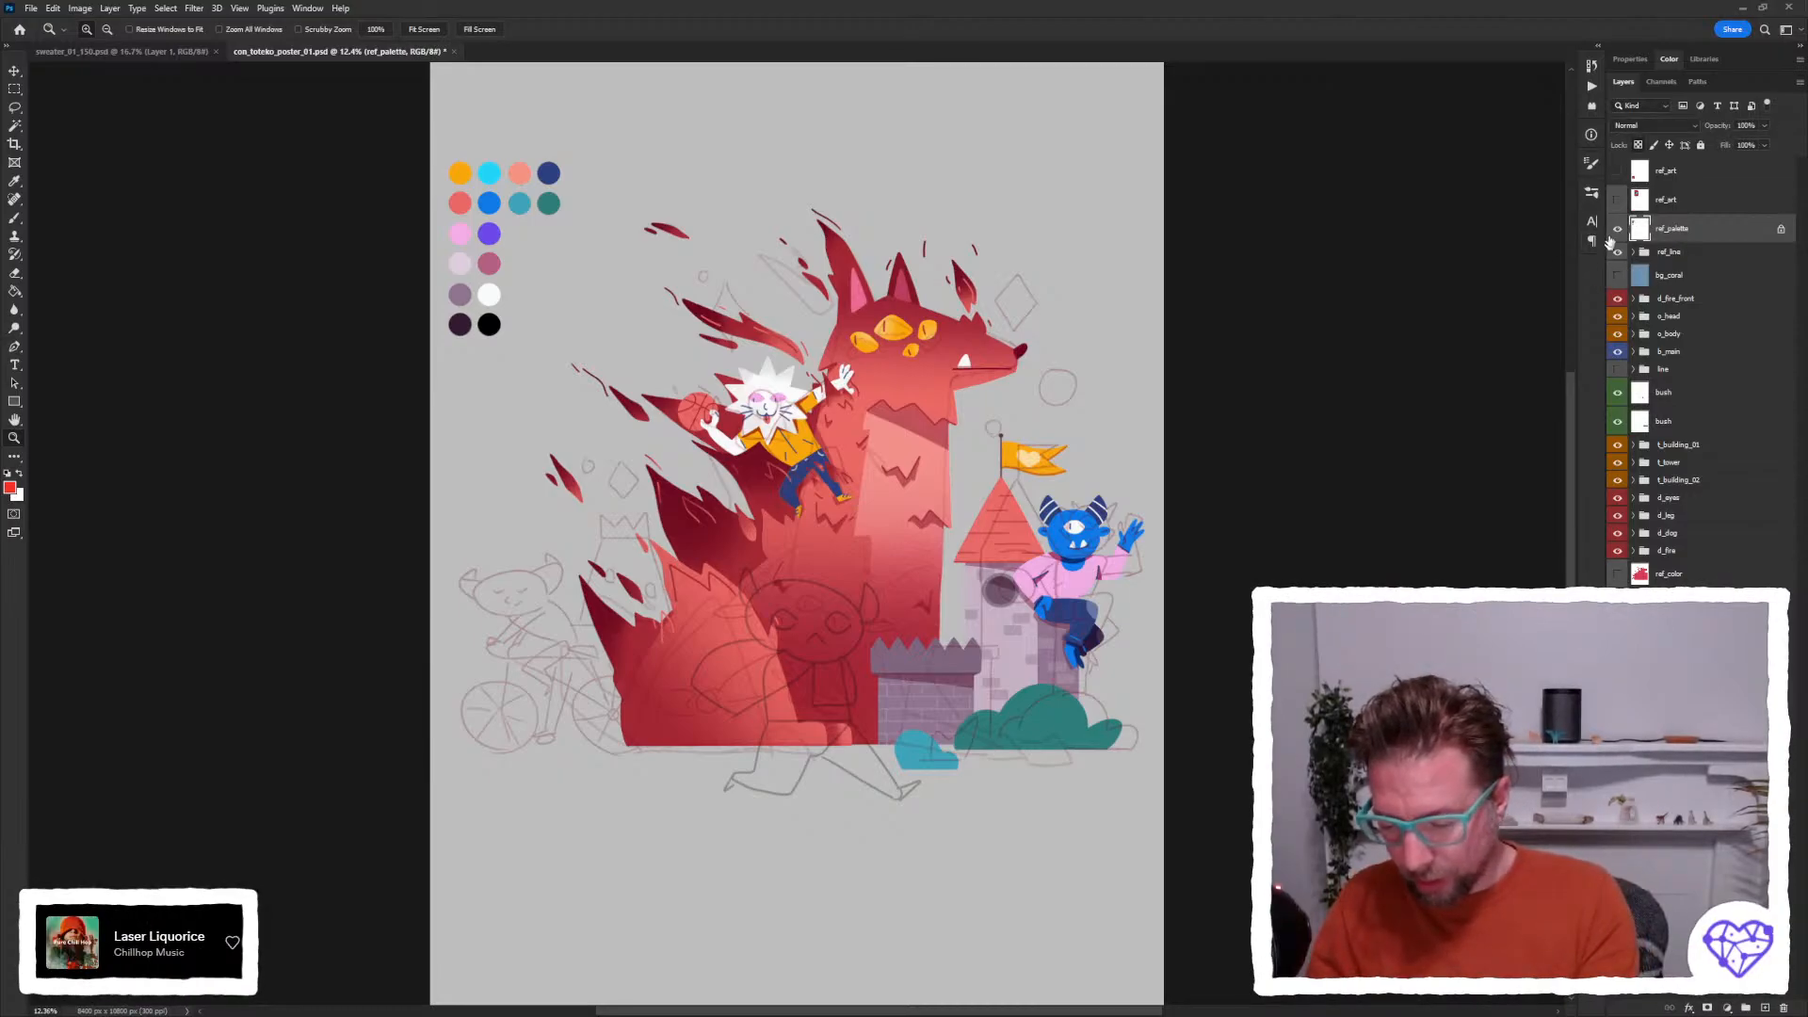
click(1669, 255)
key(v)
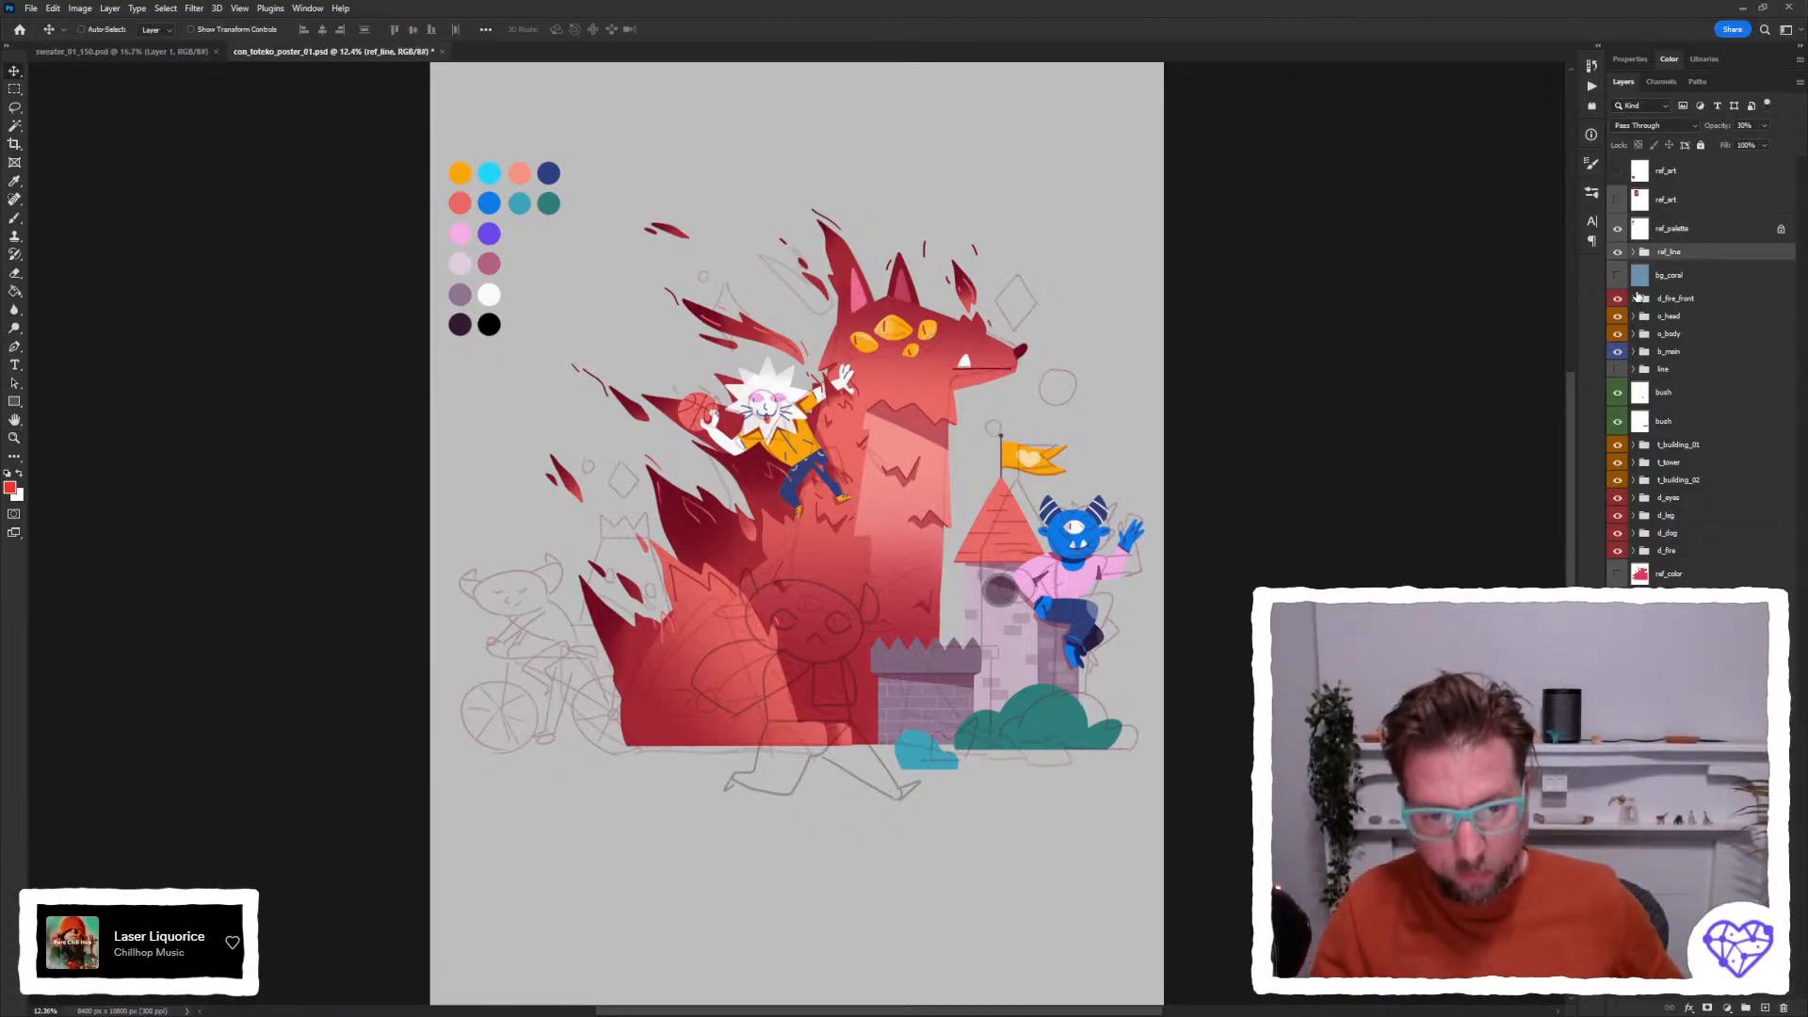
key(0)
key(z)
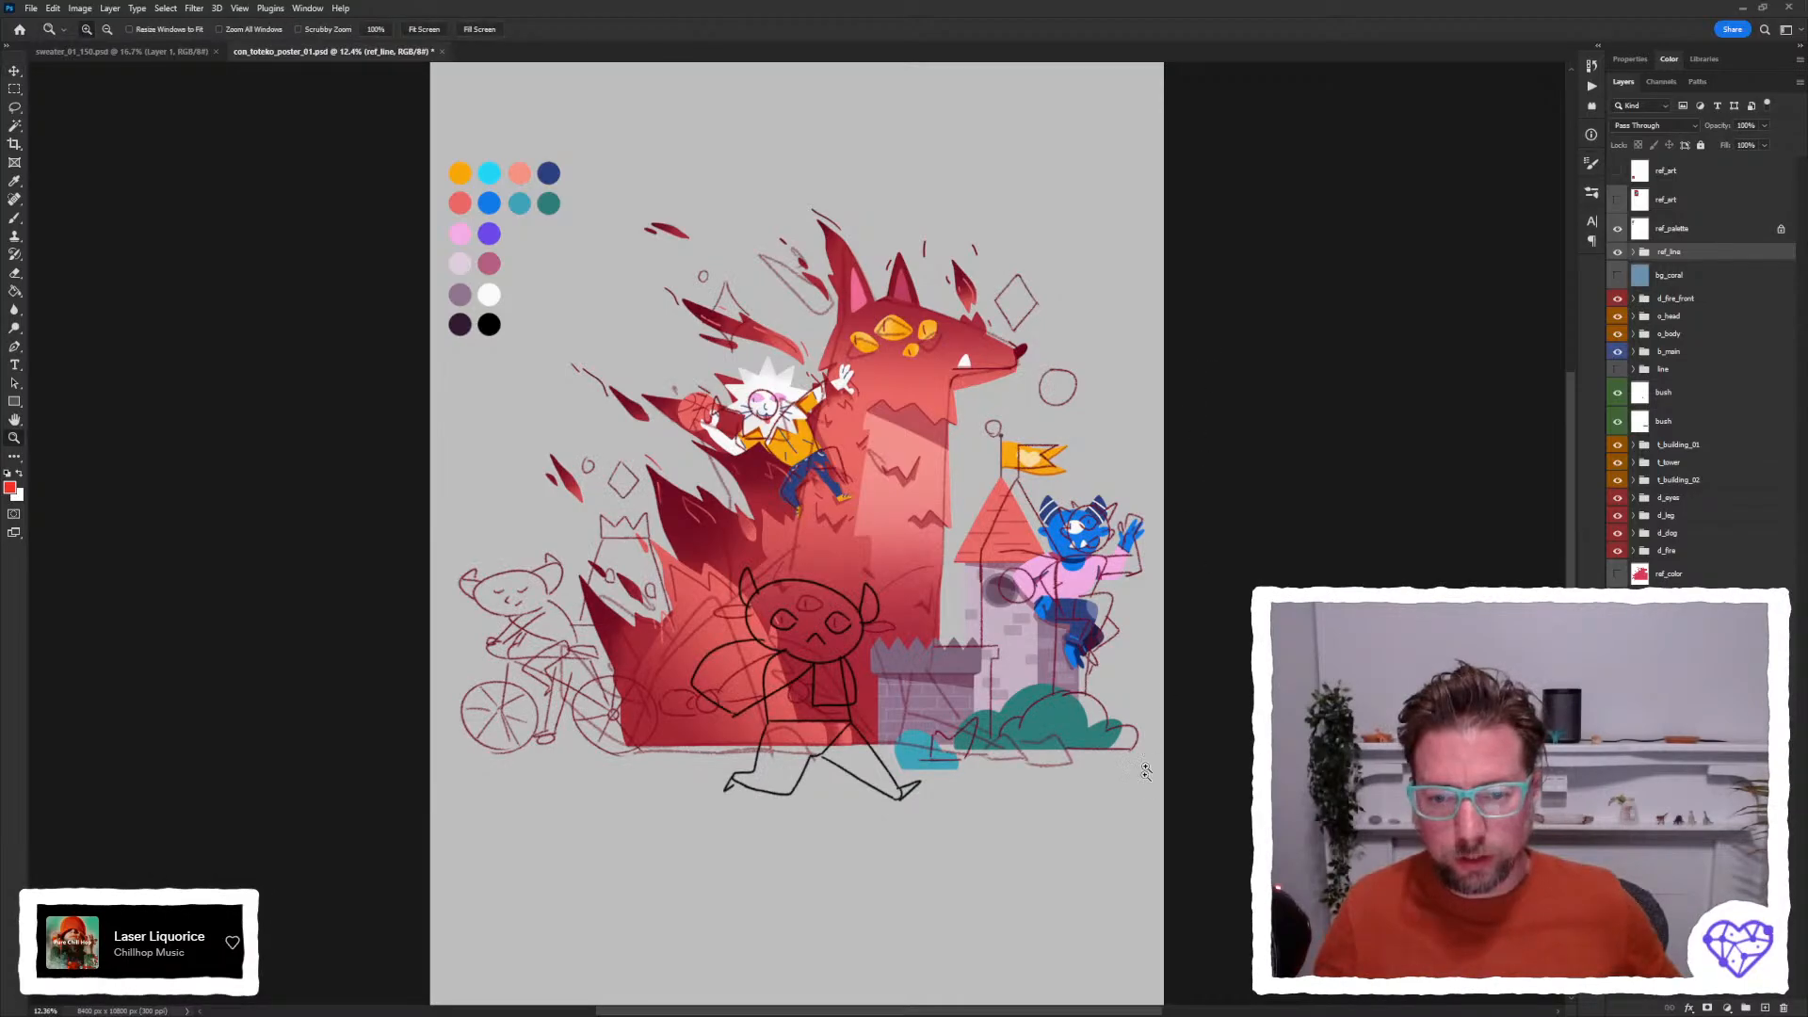
drag(1171, 815, 428, 198)
key(h)
drag(527, 416, 507, 412)
drag(475, 493, 518, 478)
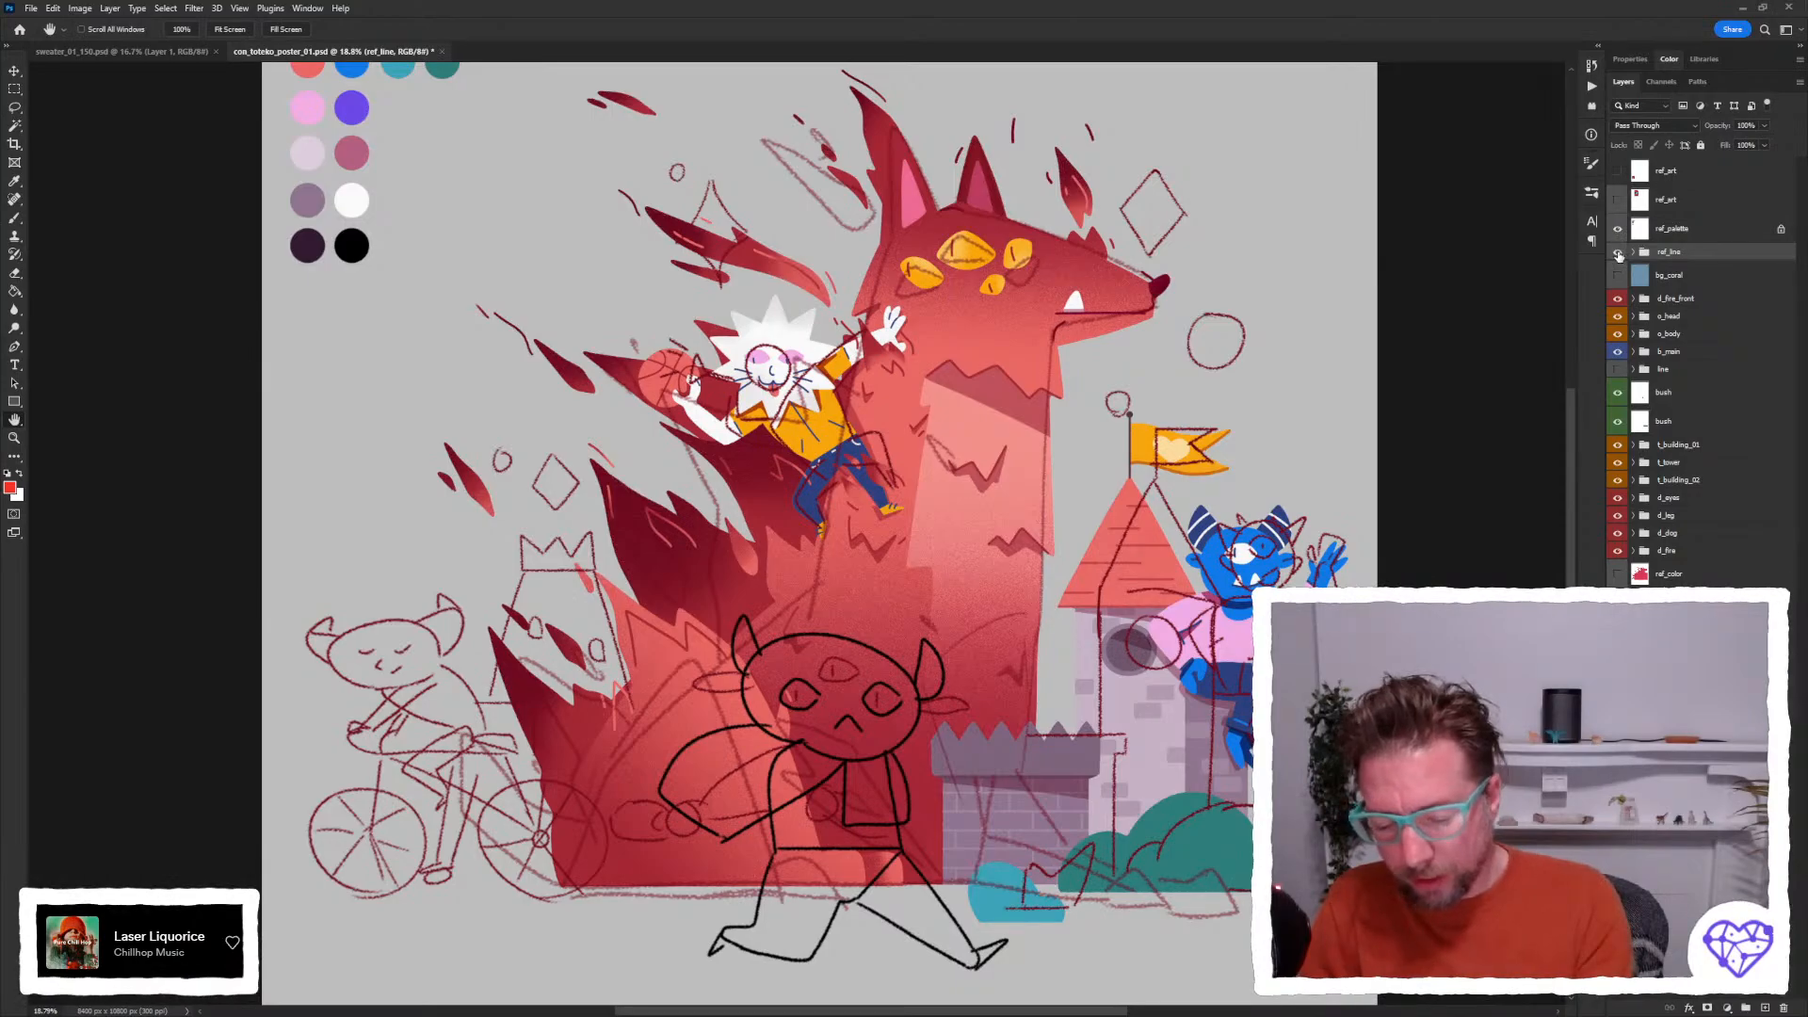
Toggle the ref_line sketch to compare it with the artwork, and set the group's opacity to 30%.
click(1619, 254)
click(1619, 254)
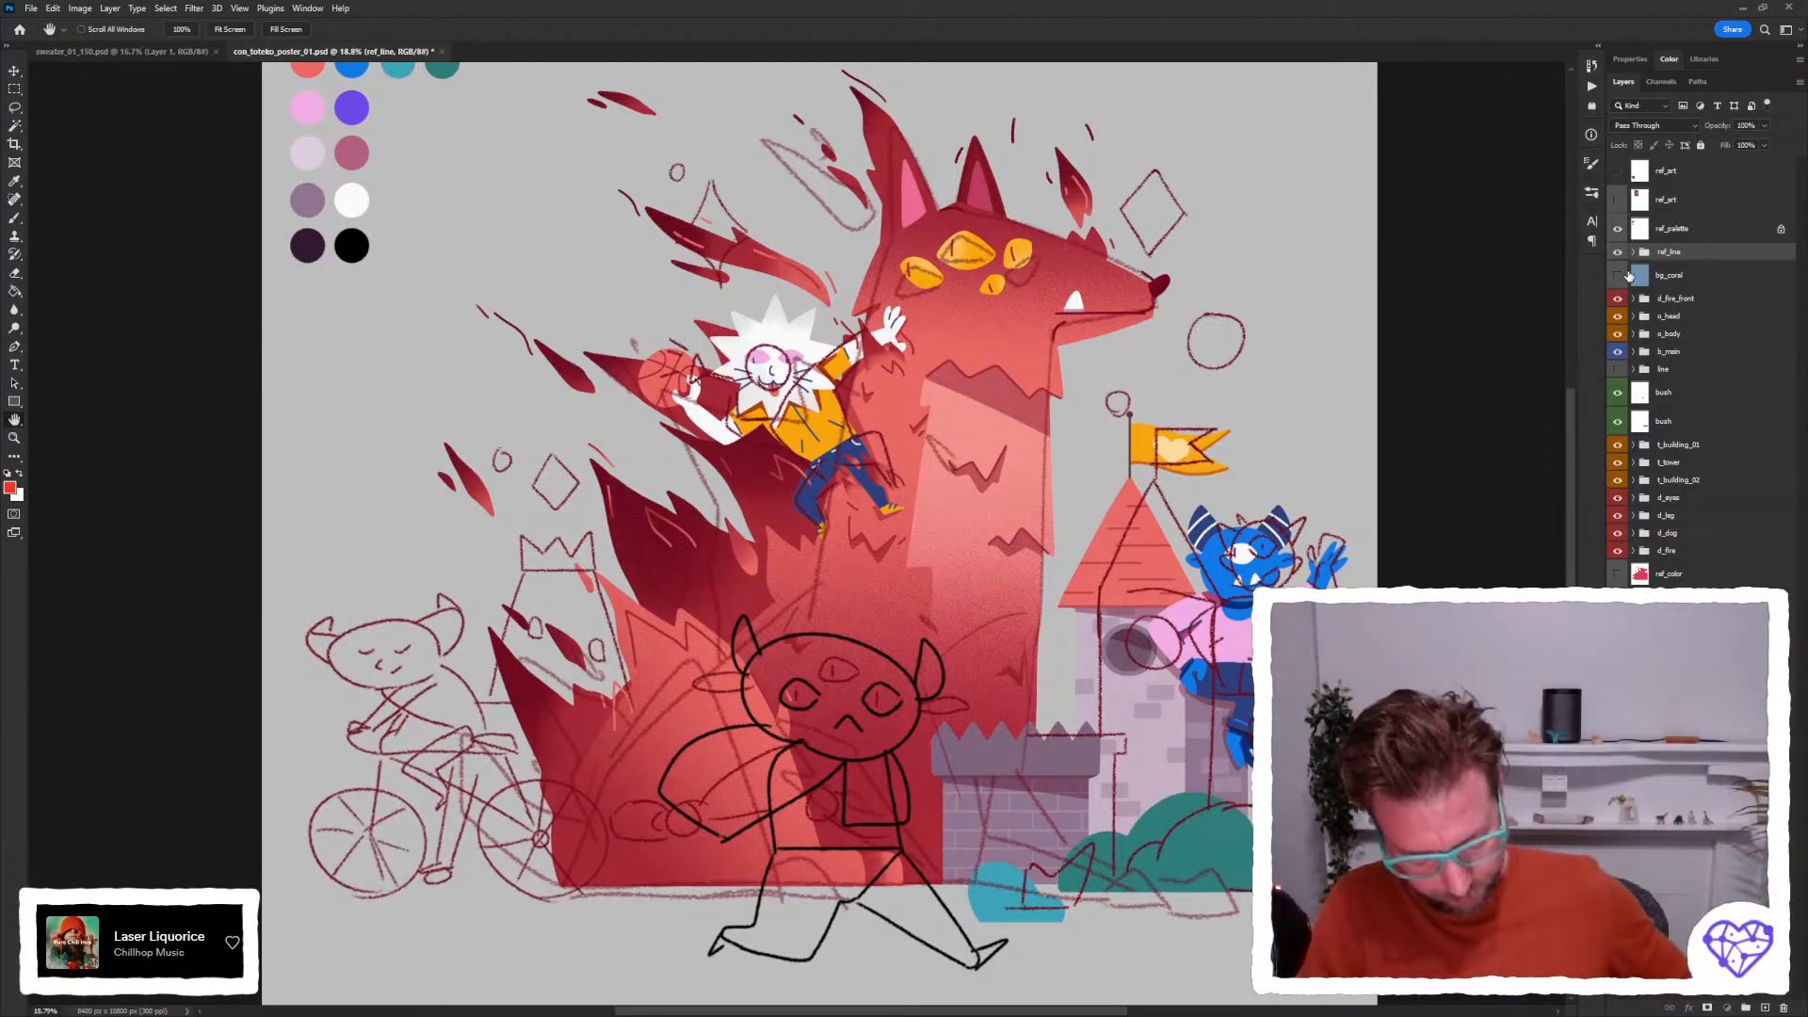
key(v)
key(3)
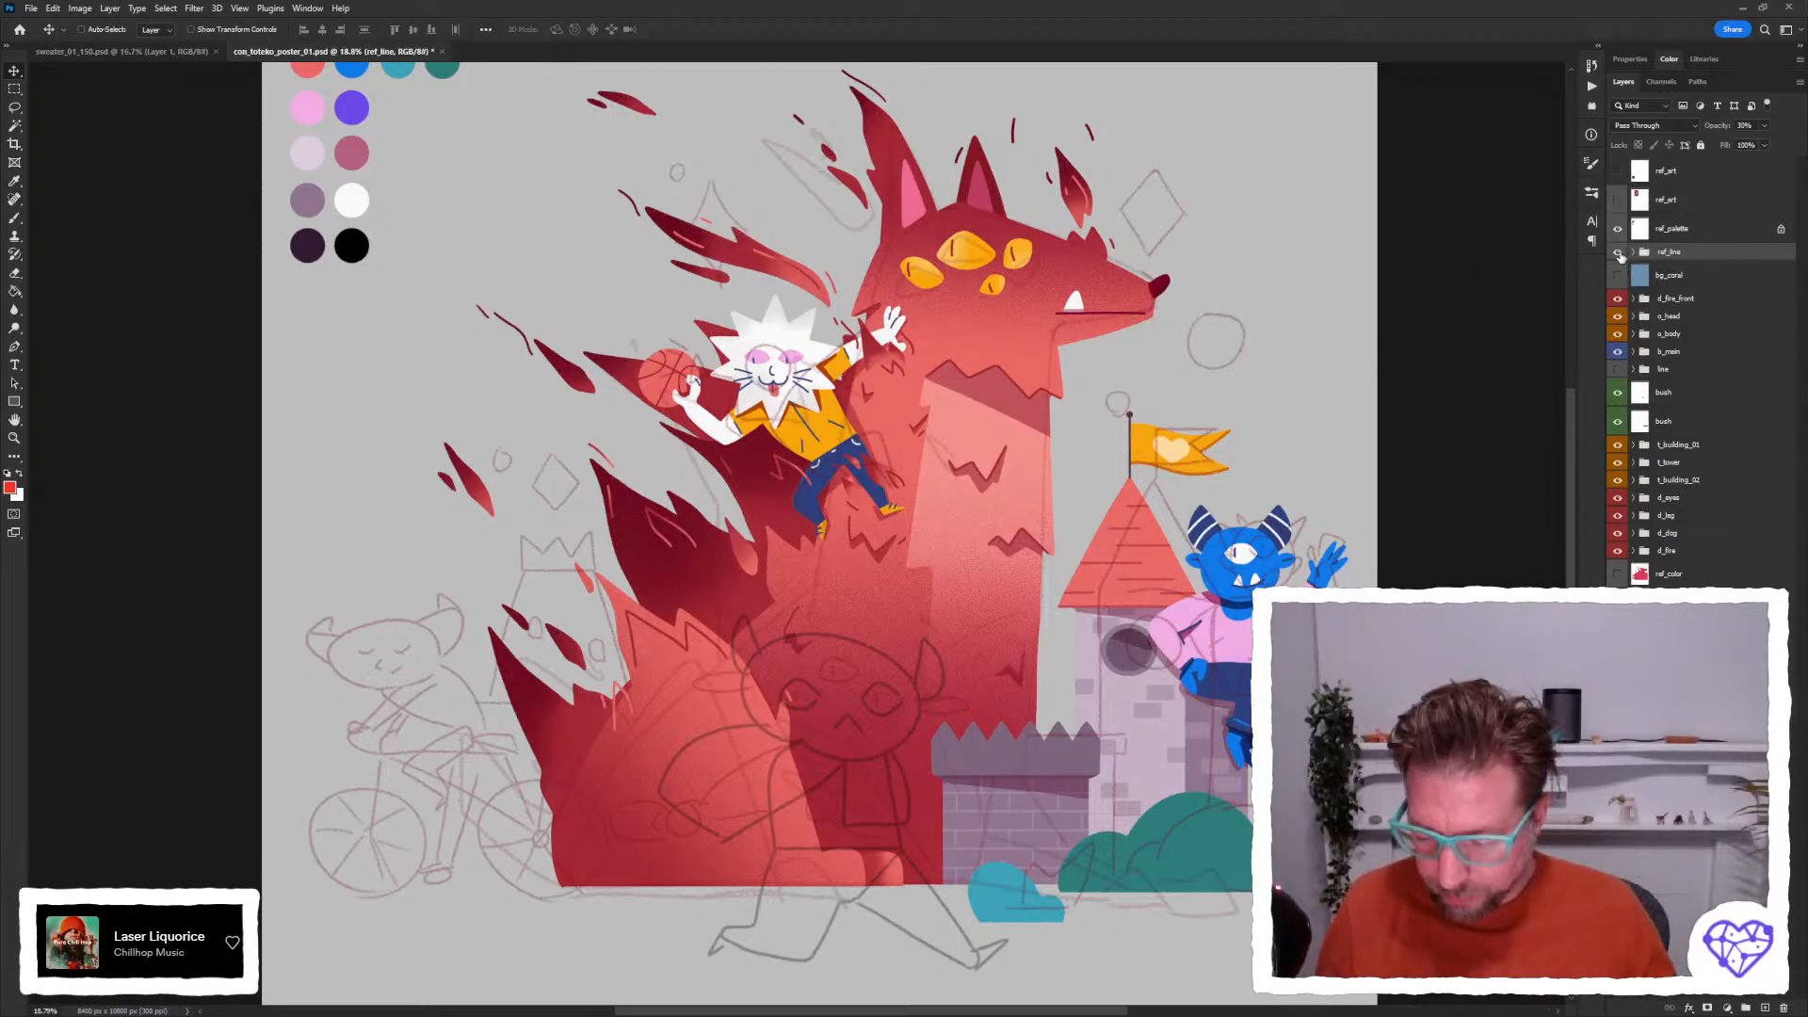
Check the sketch against the blue bg_coral background, and hide both the ref_line group and the bg_coral layer.
click(1618, 275)
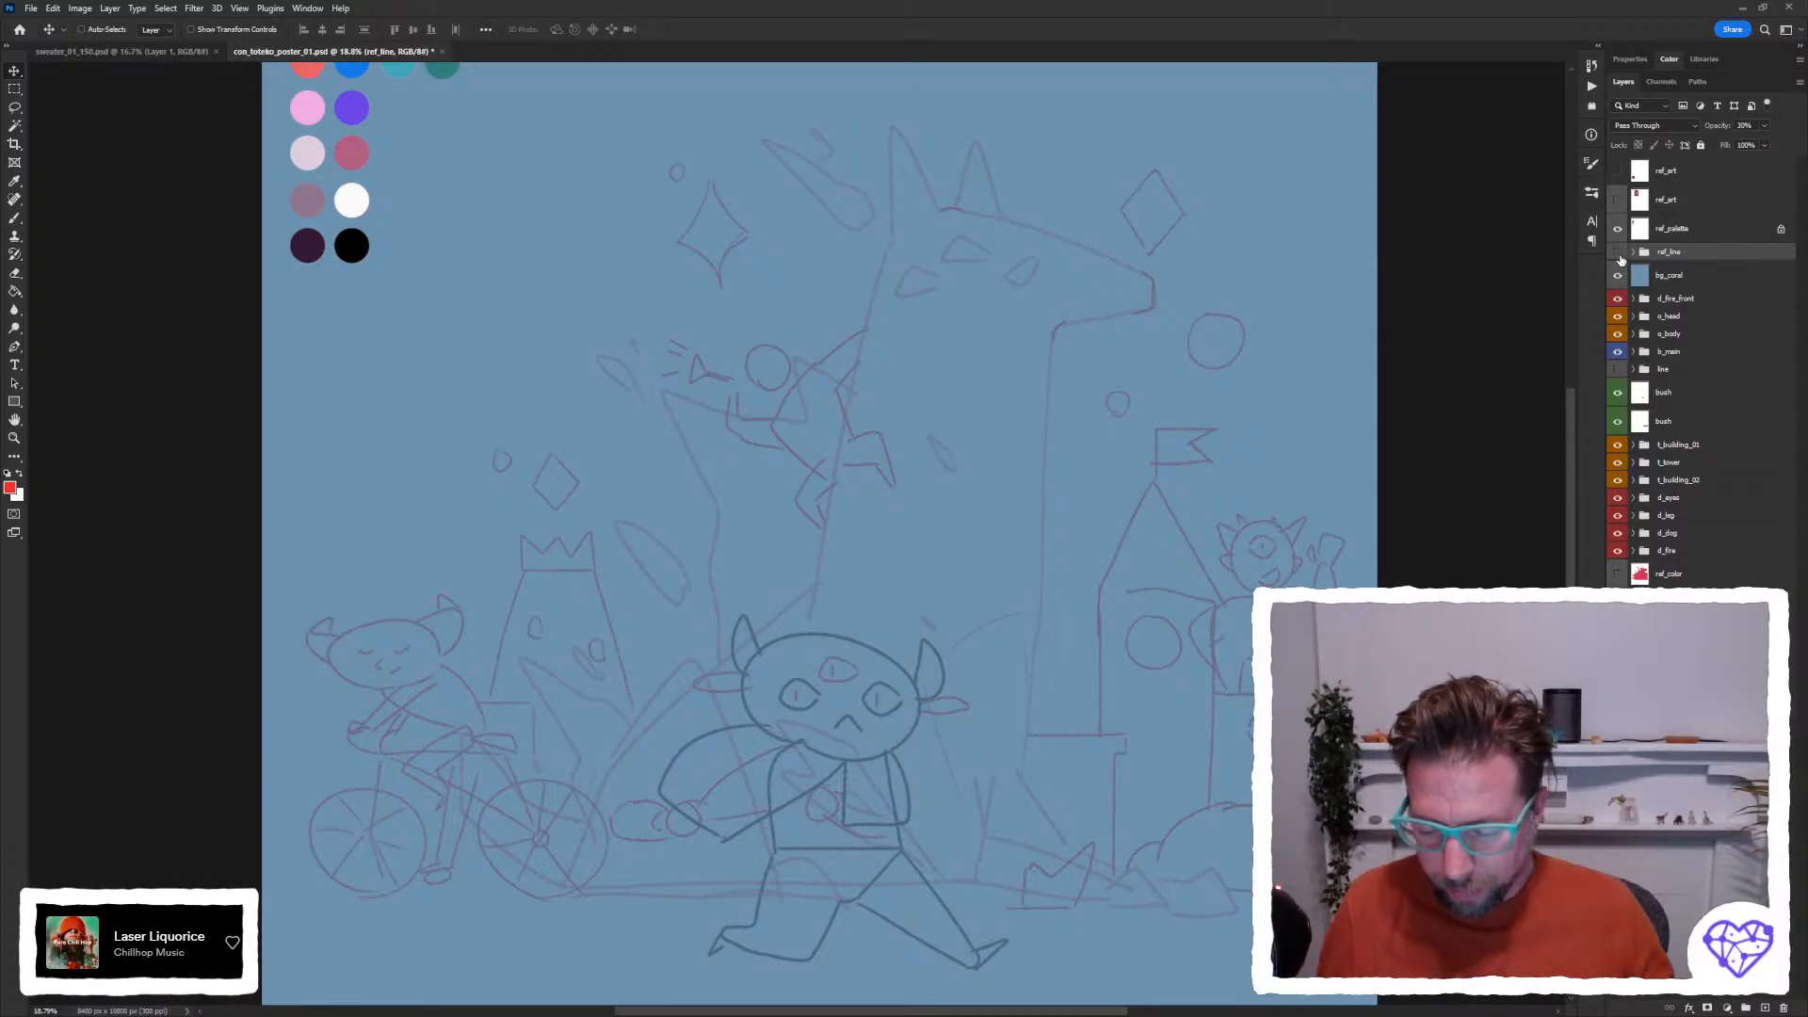
drag(1620, 254, 1621, 275)
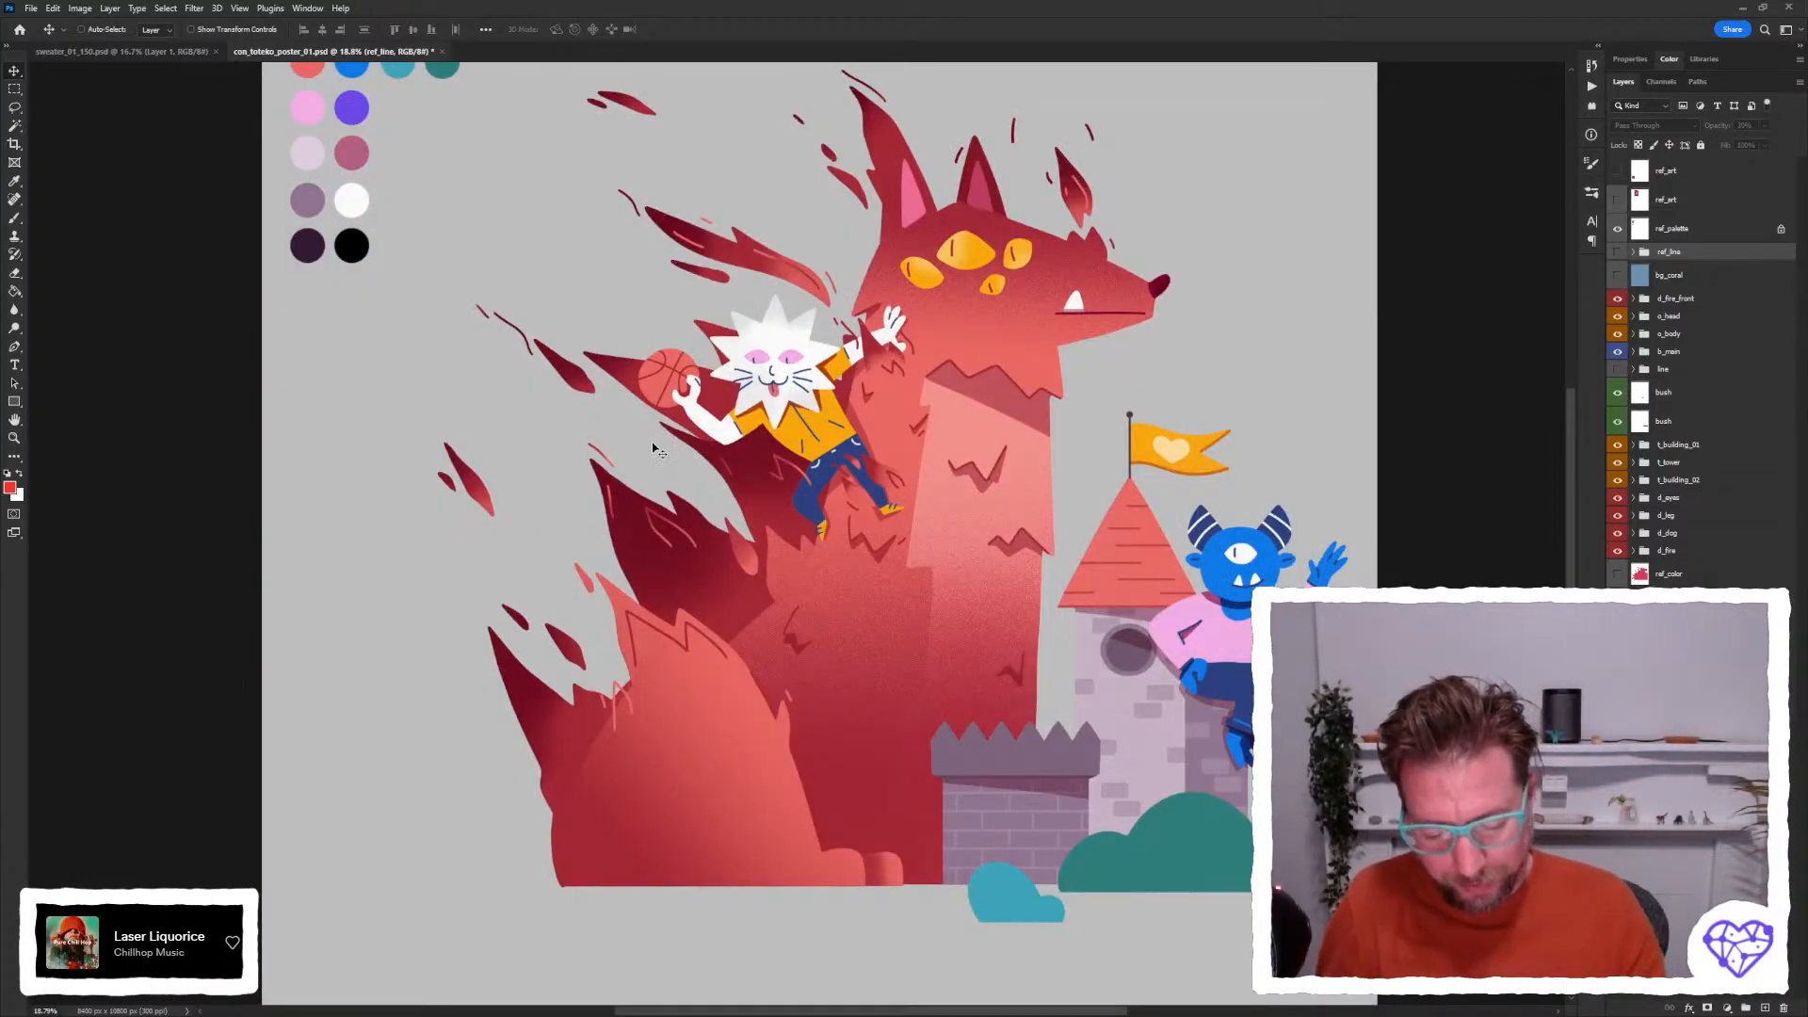
key(h)
drag(619, 408, 529, 431)
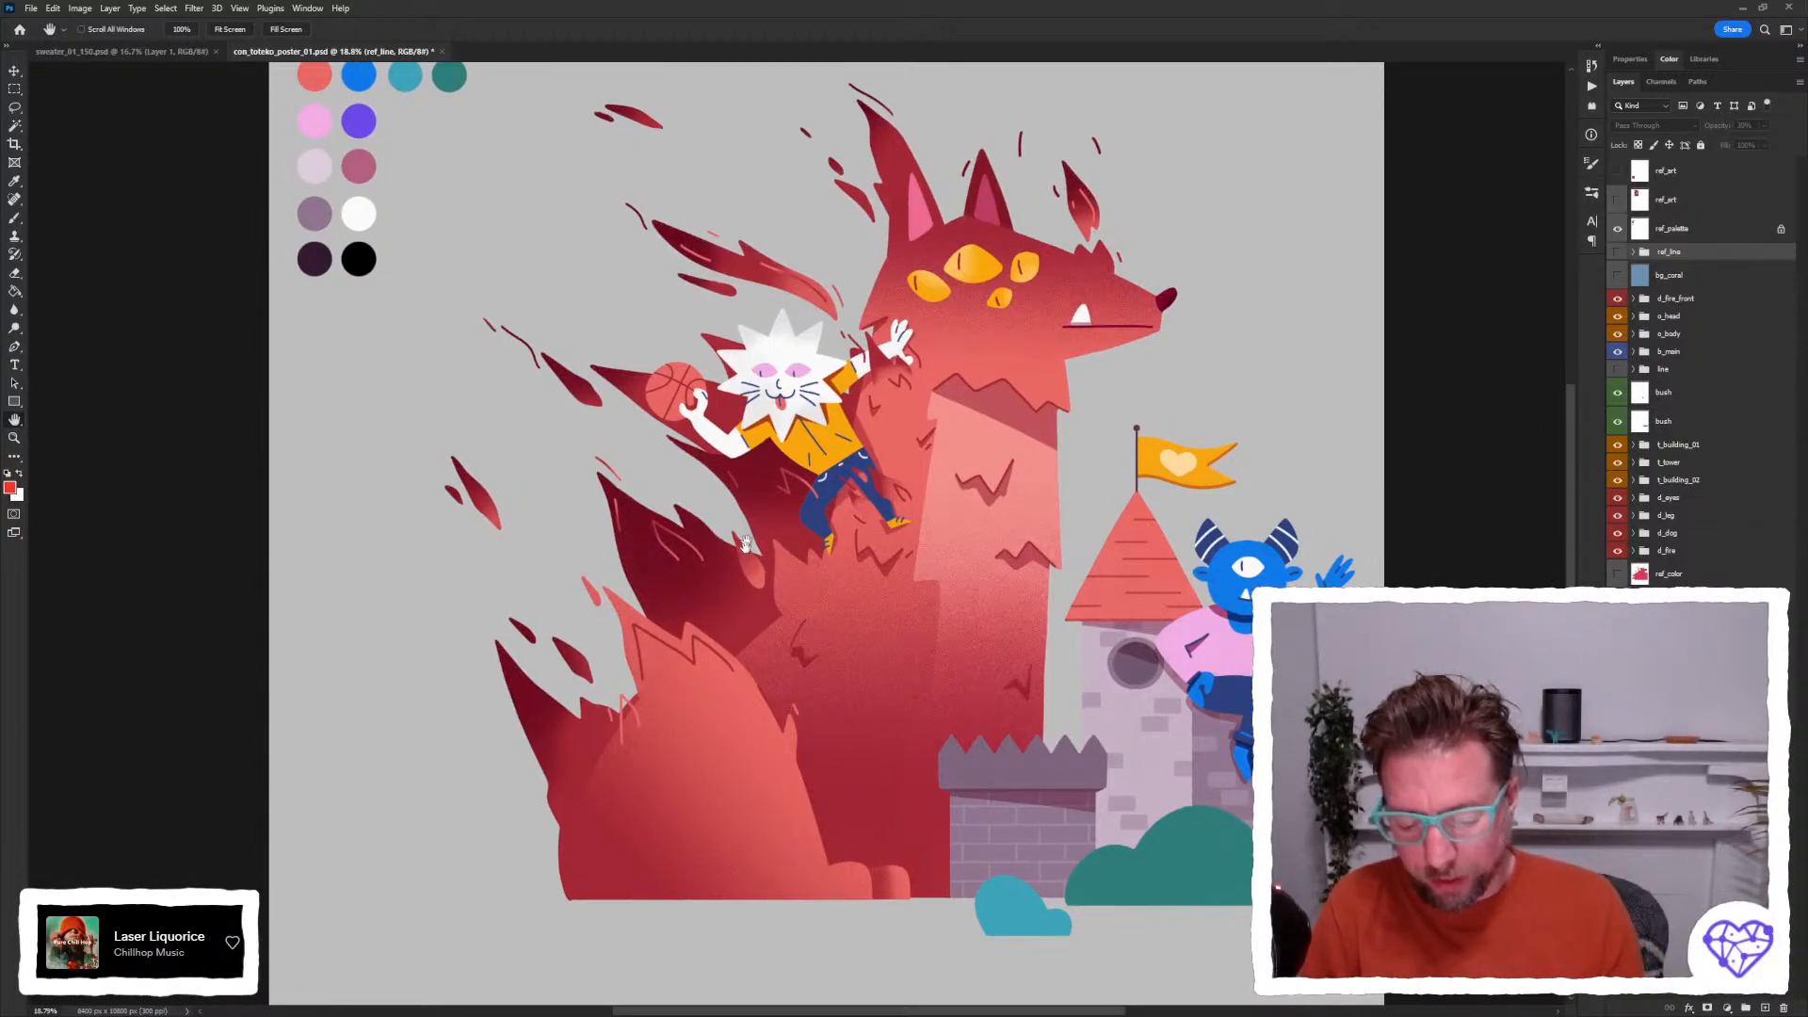
drag(725, 530, 735, 521)
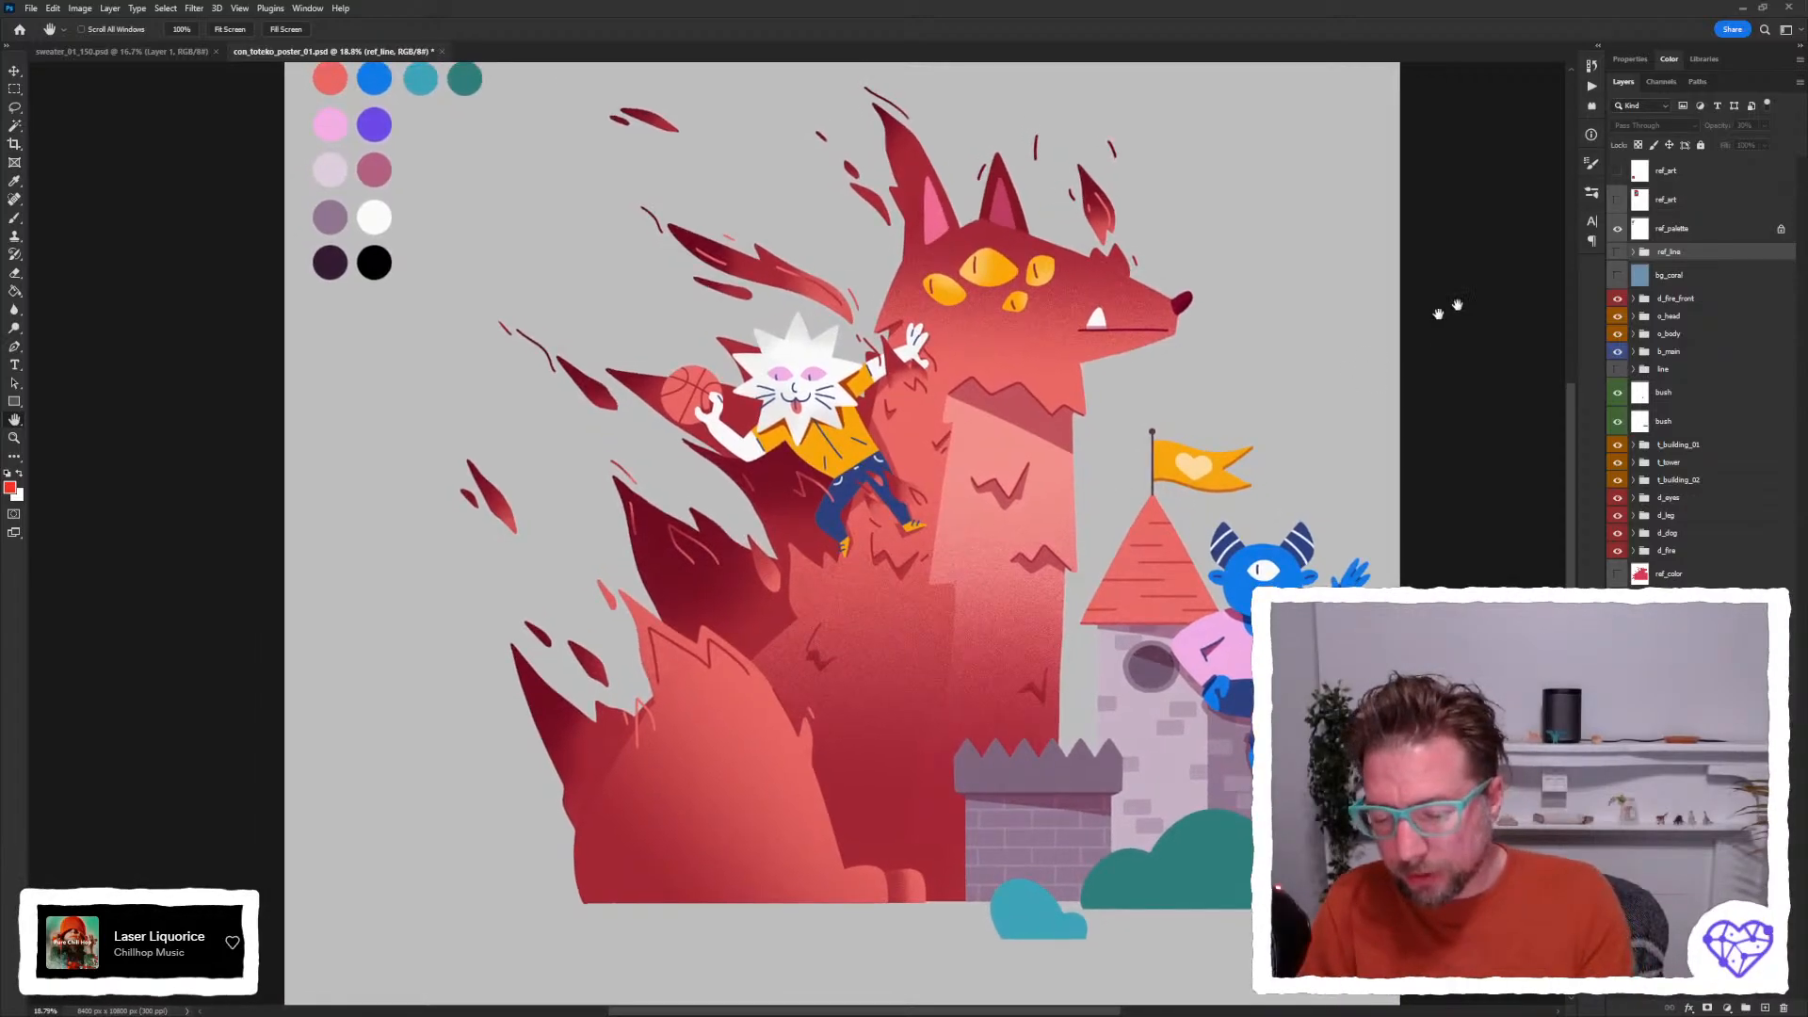
Show the red three-eyed character's ref_art layer and bring it into view beside the palette.
click(1618, 199)
drag(430, 434, 422, 580)
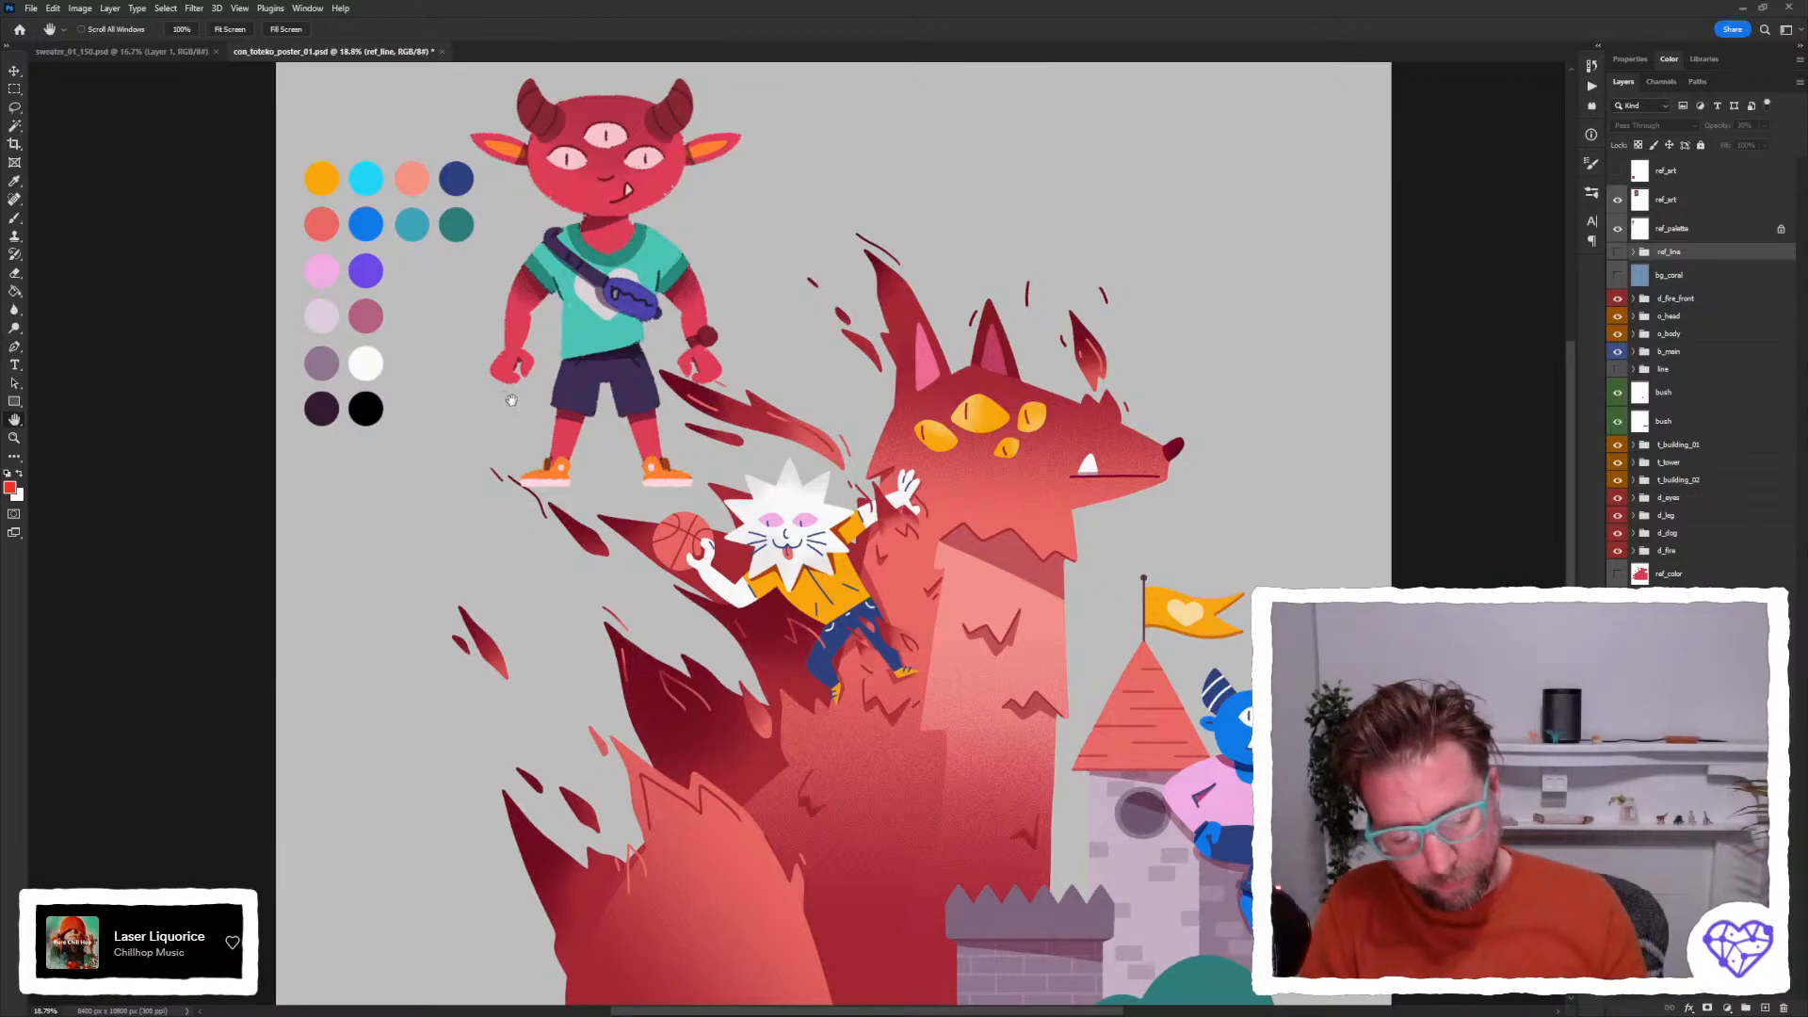
drag(509, 405, 492, 400)
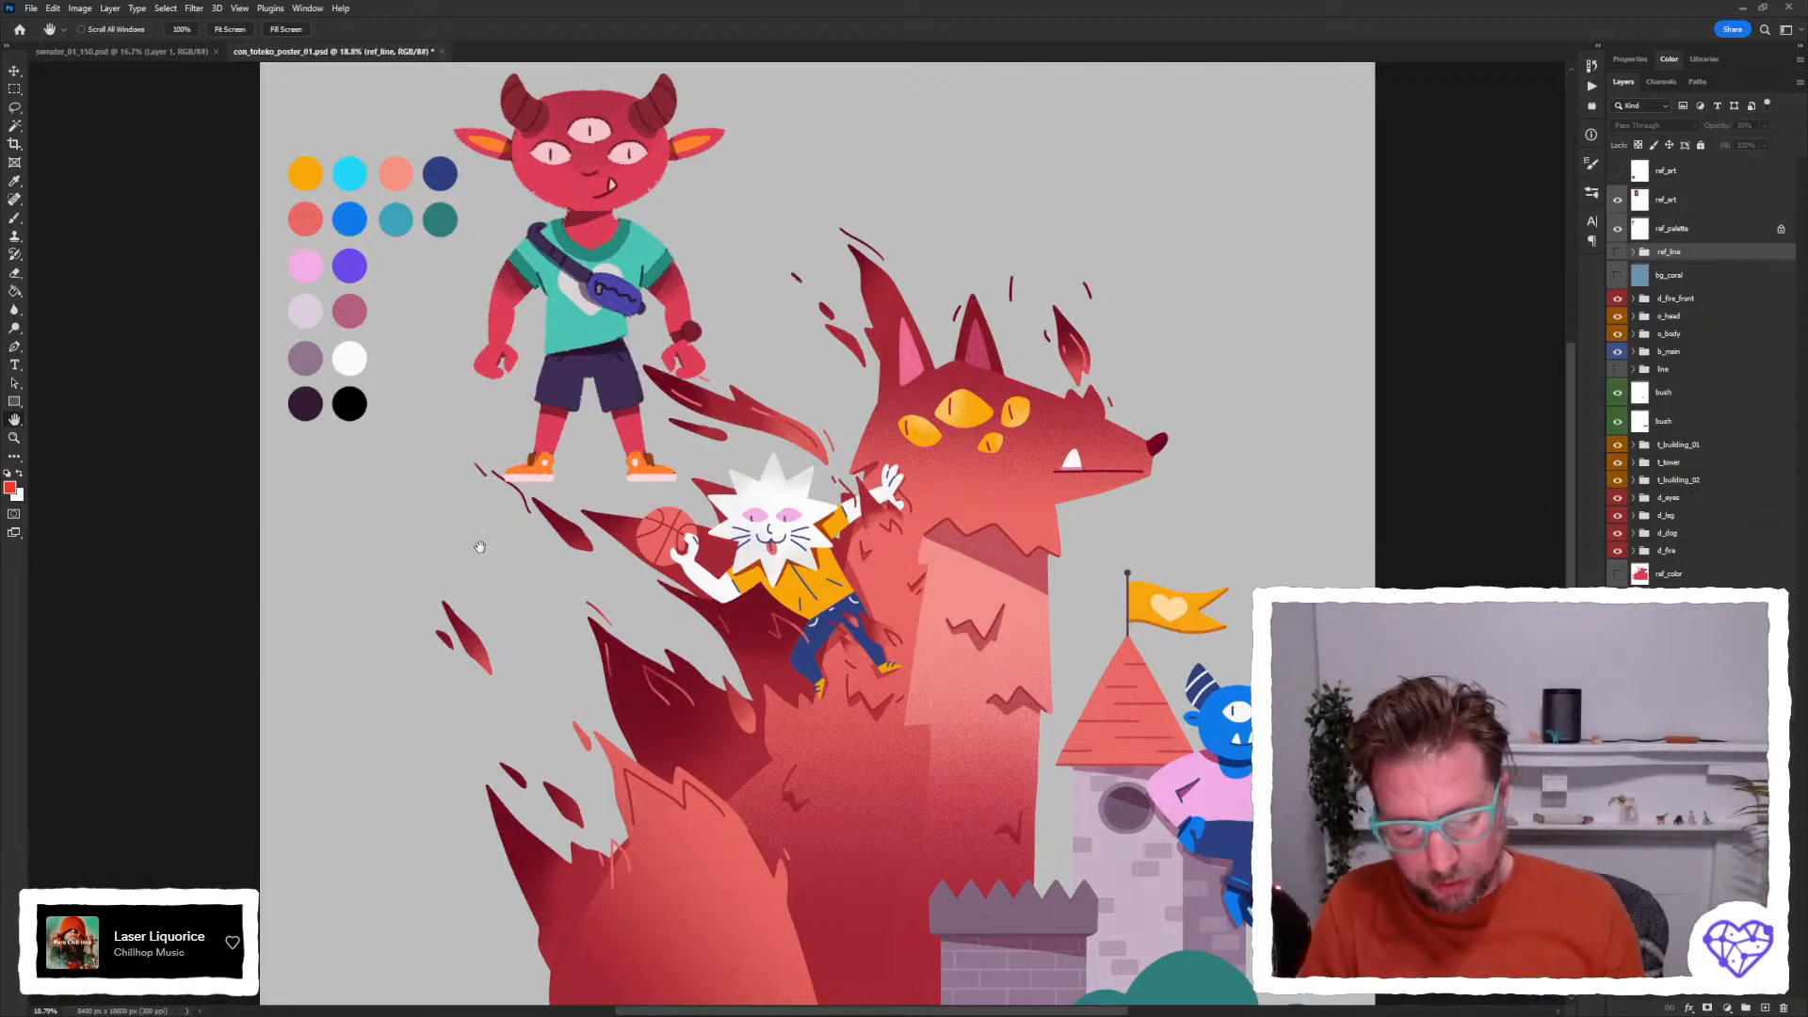
Examine the red three-eyed reference character up close, checking its shading, outlines and clothing colours beside the palette.
drag(486, 534, 492, 508)
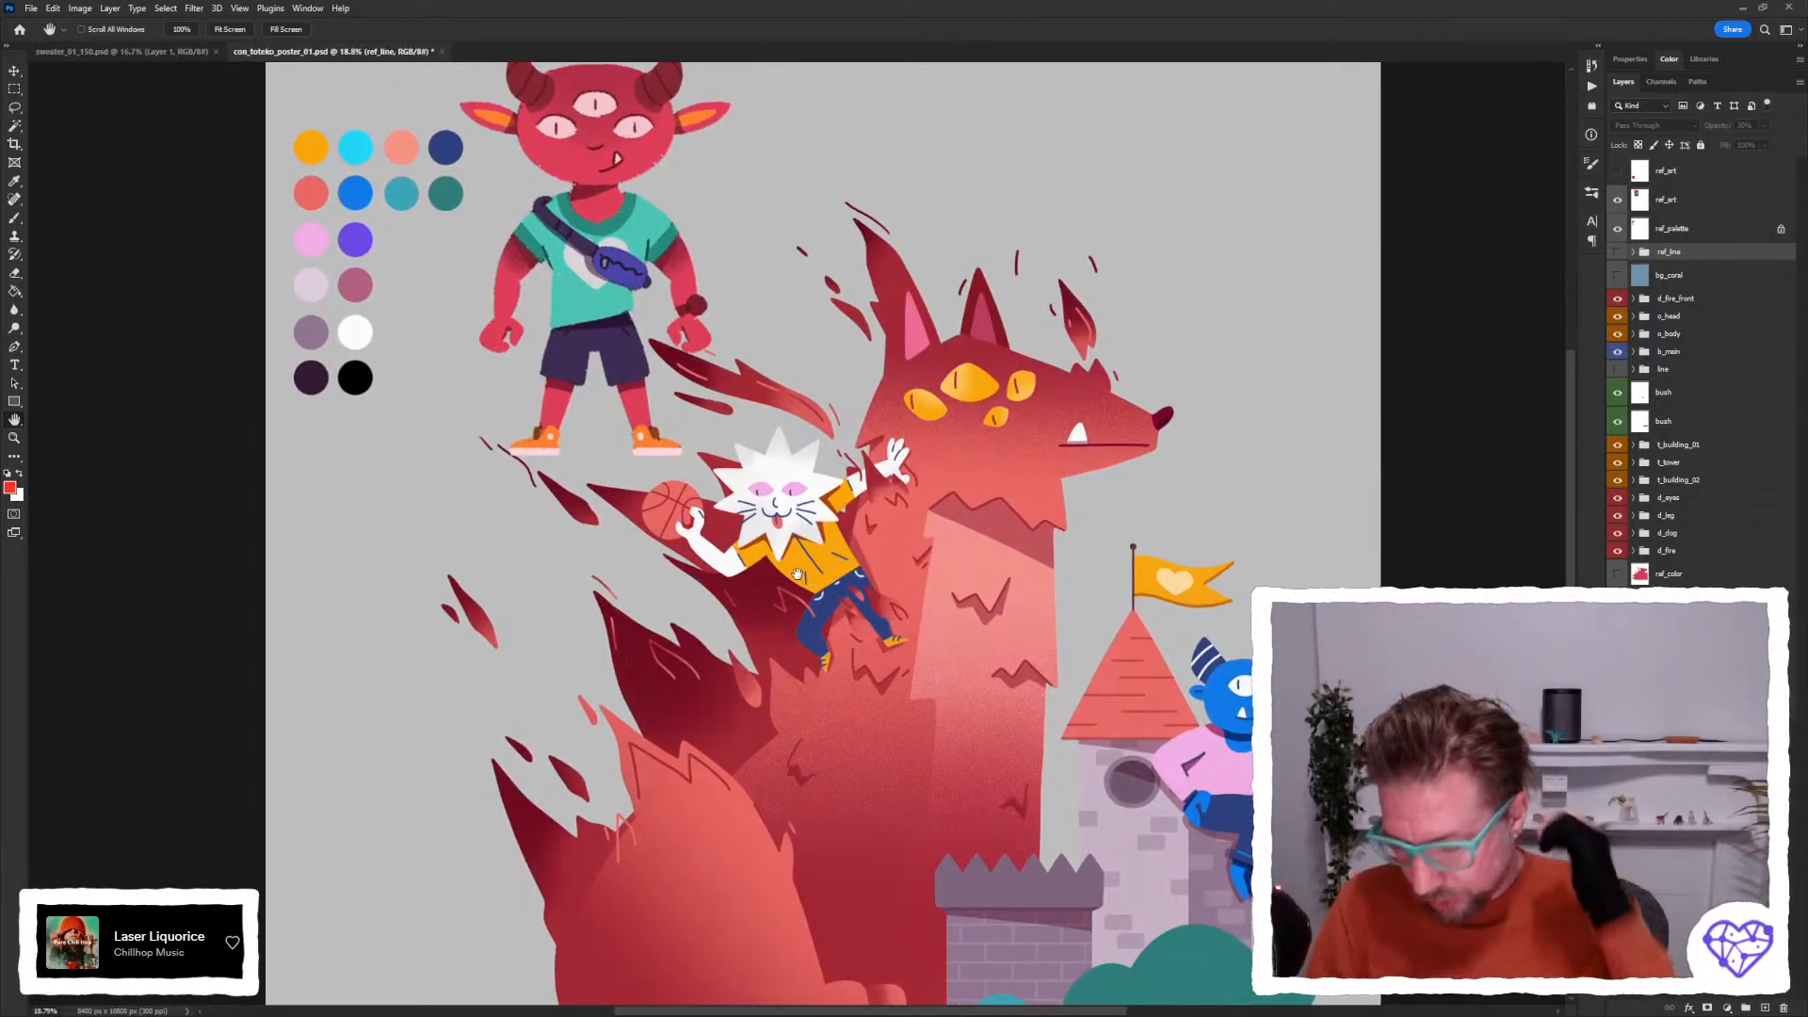
scroll(796, 574, up, 3)
key(z)
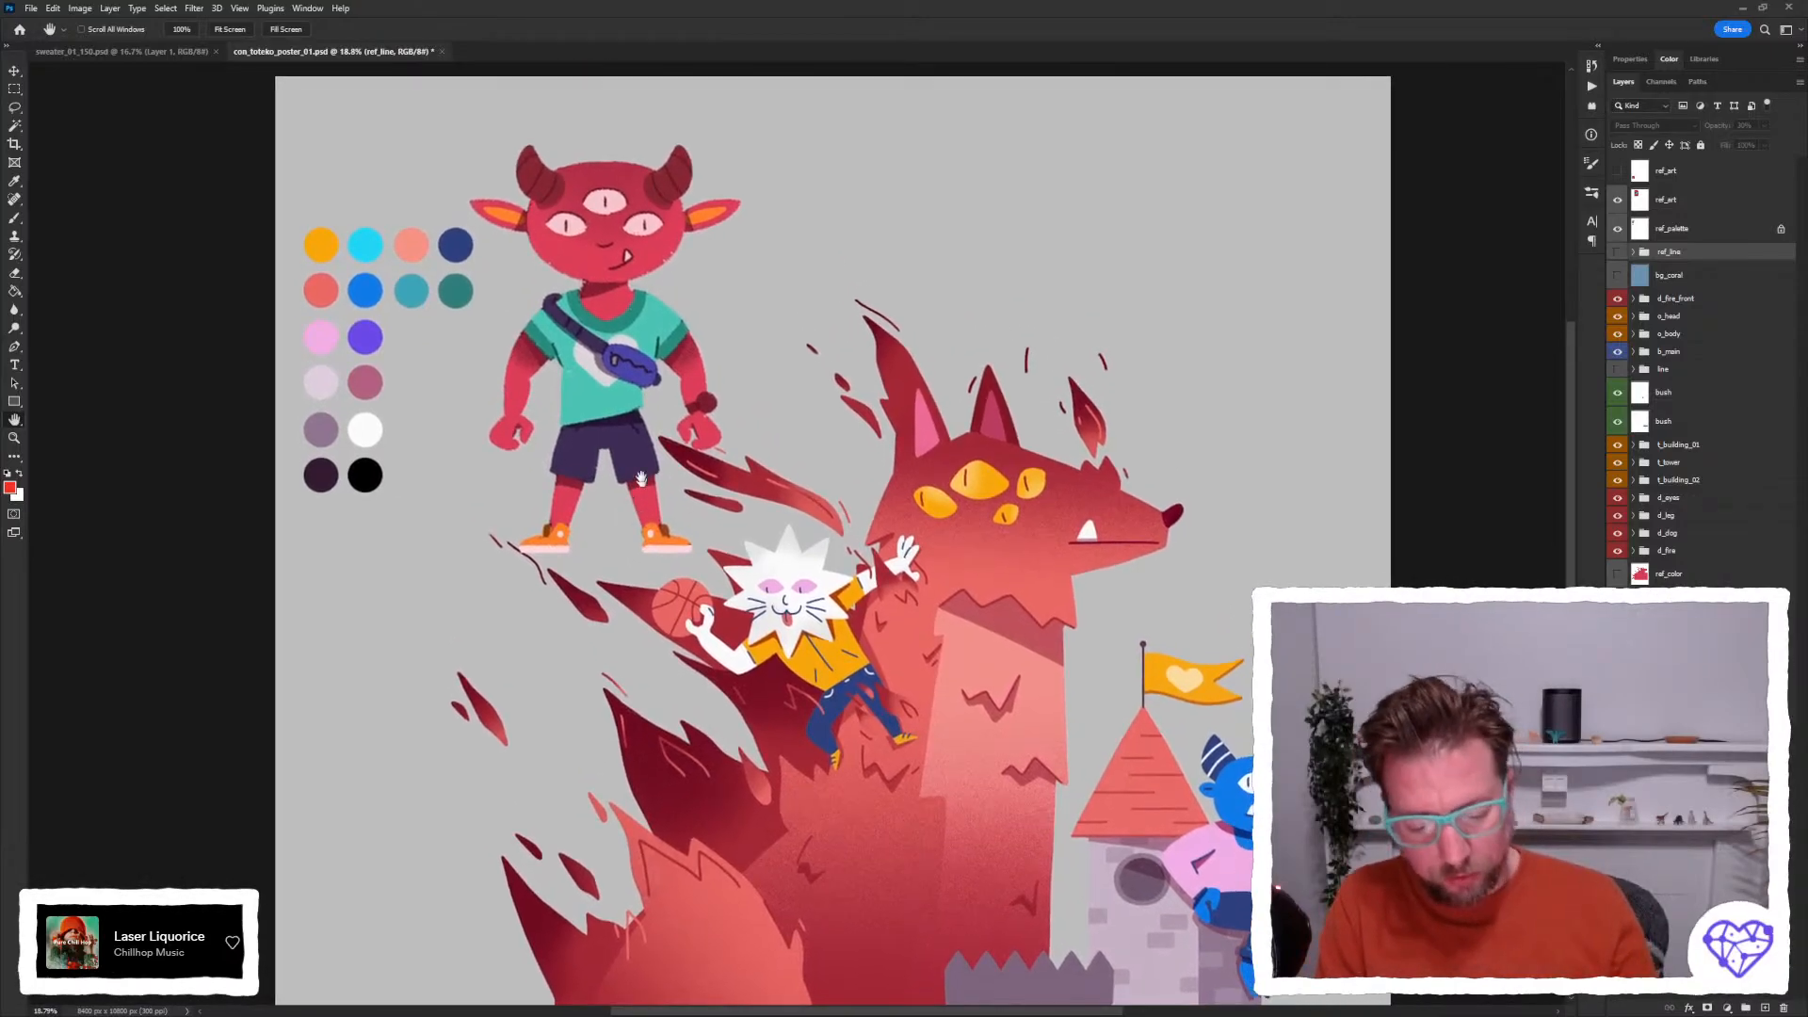
drag(840, 570, 424, 121)
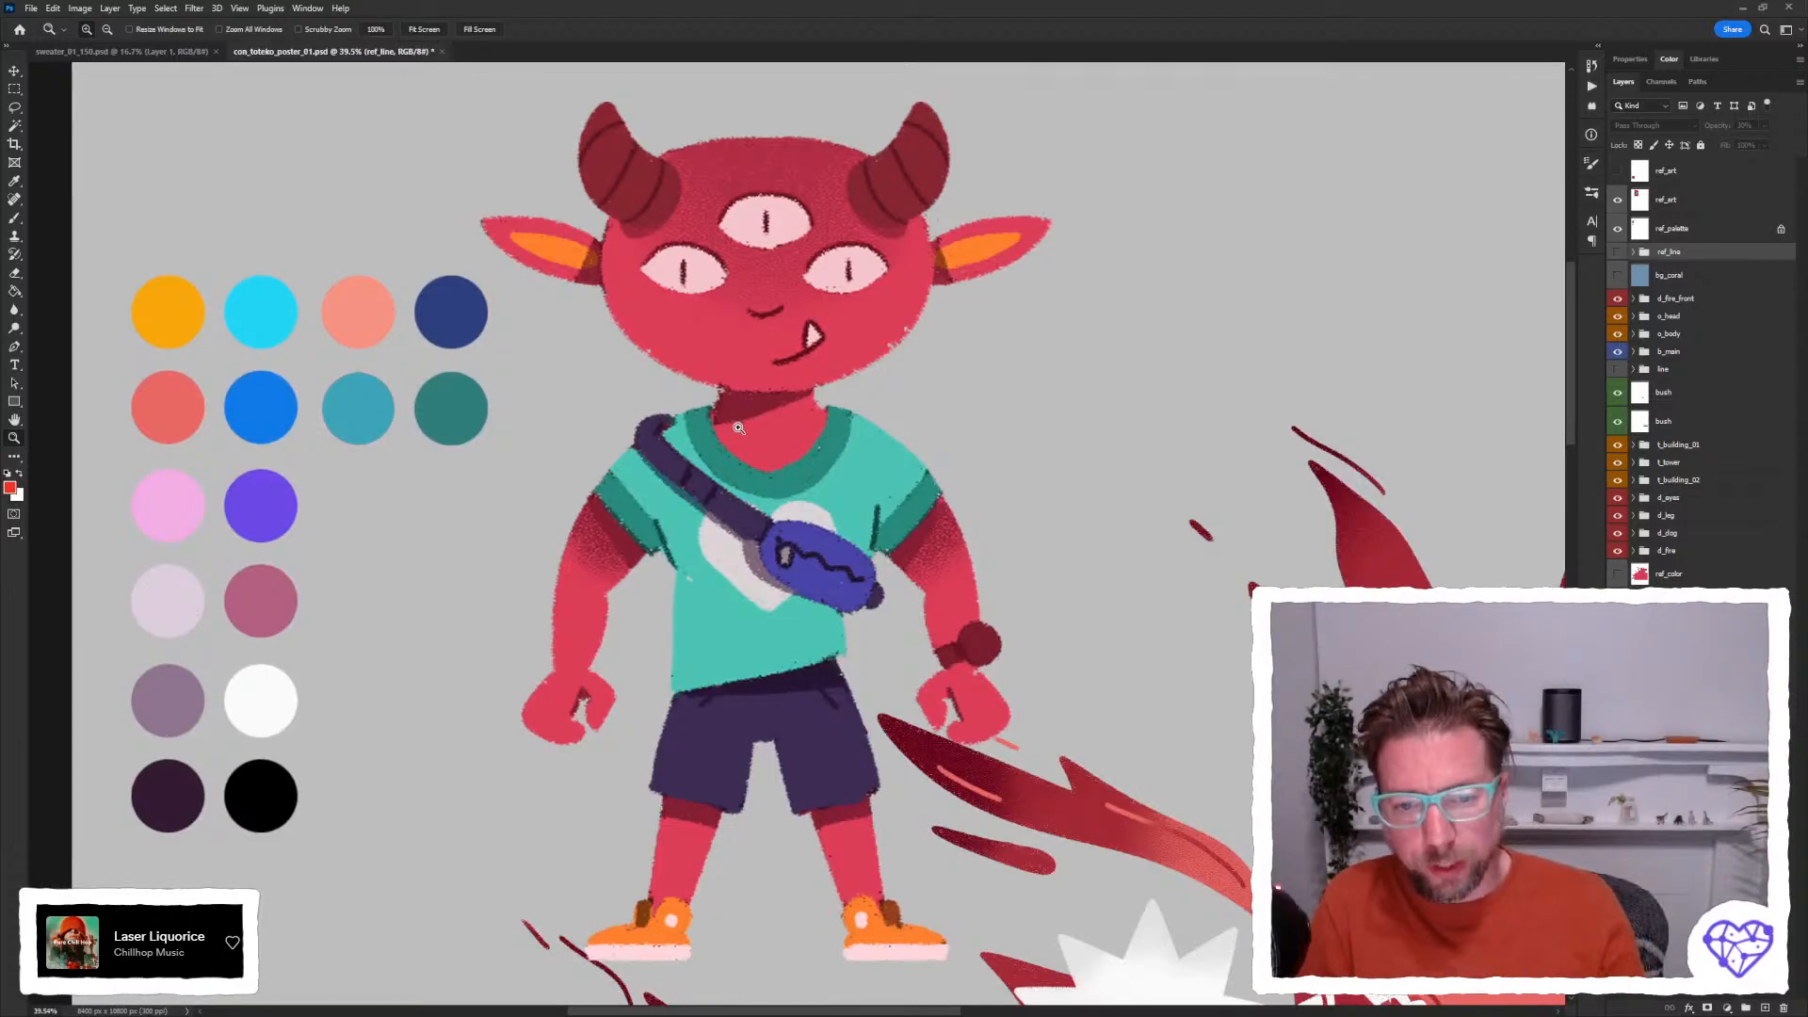
key(h)
drag(885, 485, 769, 425)
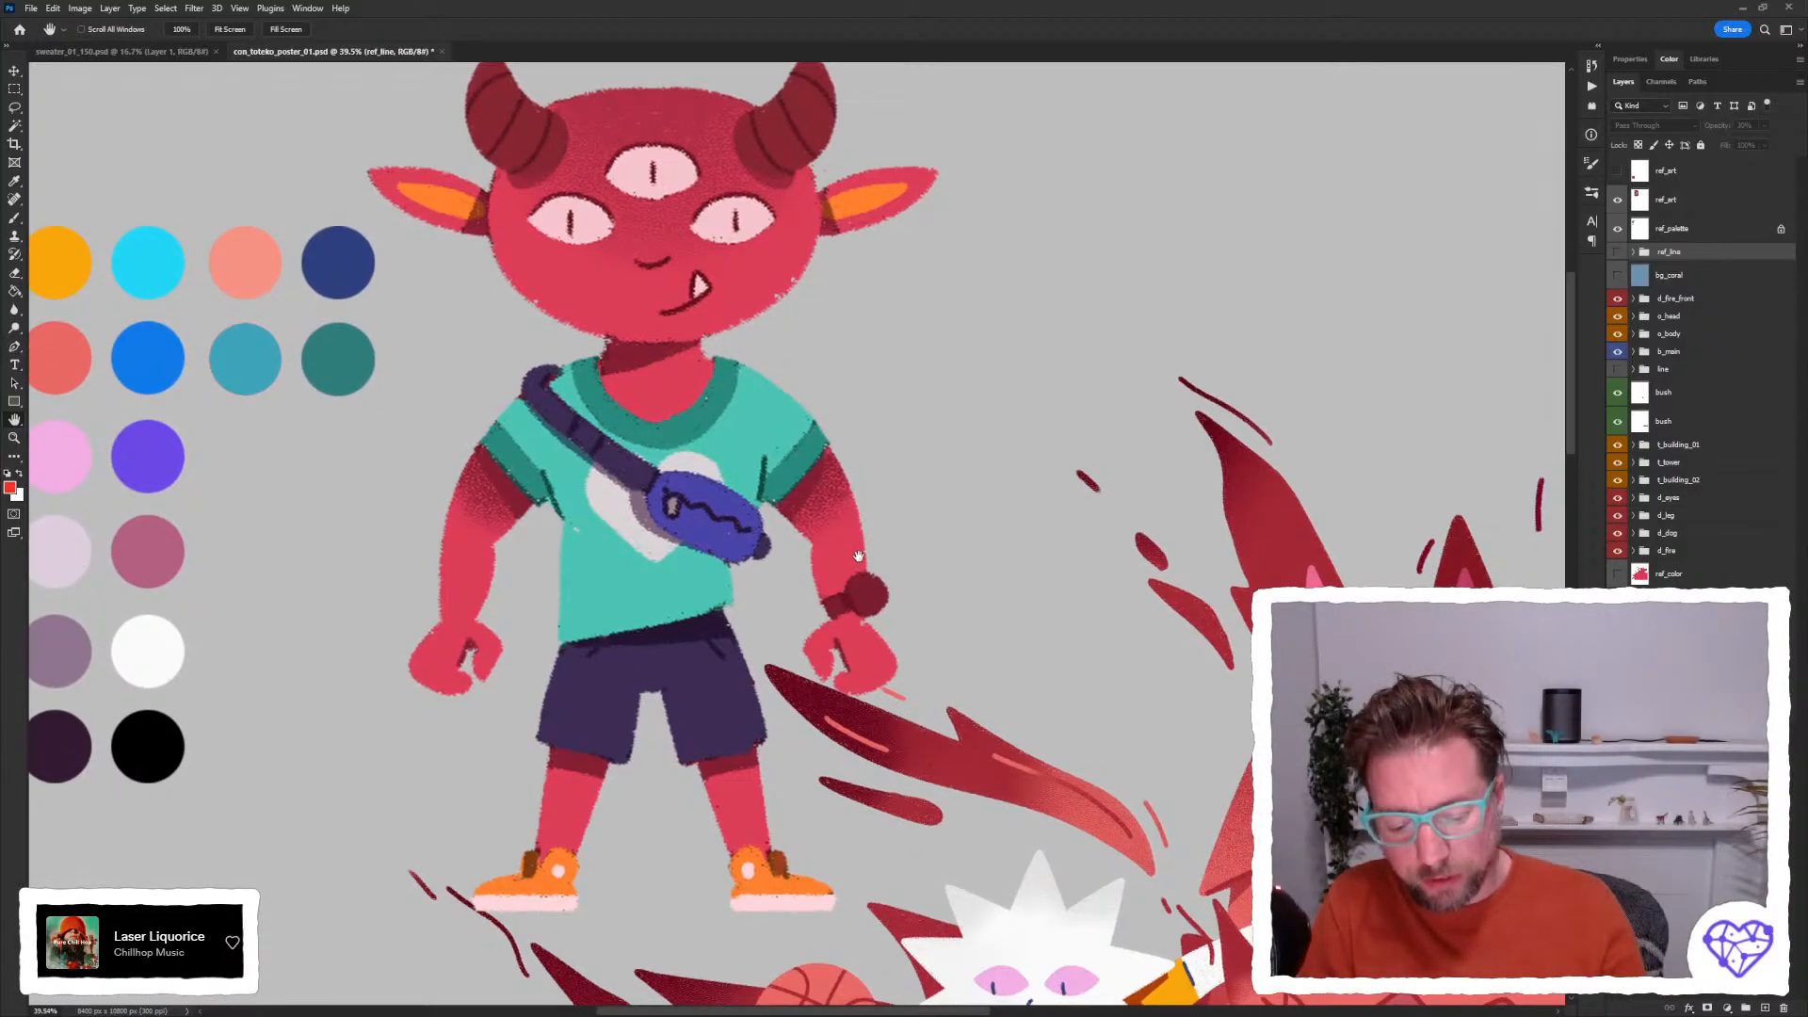
Examine the grain shading and edges on the fire dog's ears, eyes and nearby flames at 100% zoom.
drag(844, 593, 647, 470)
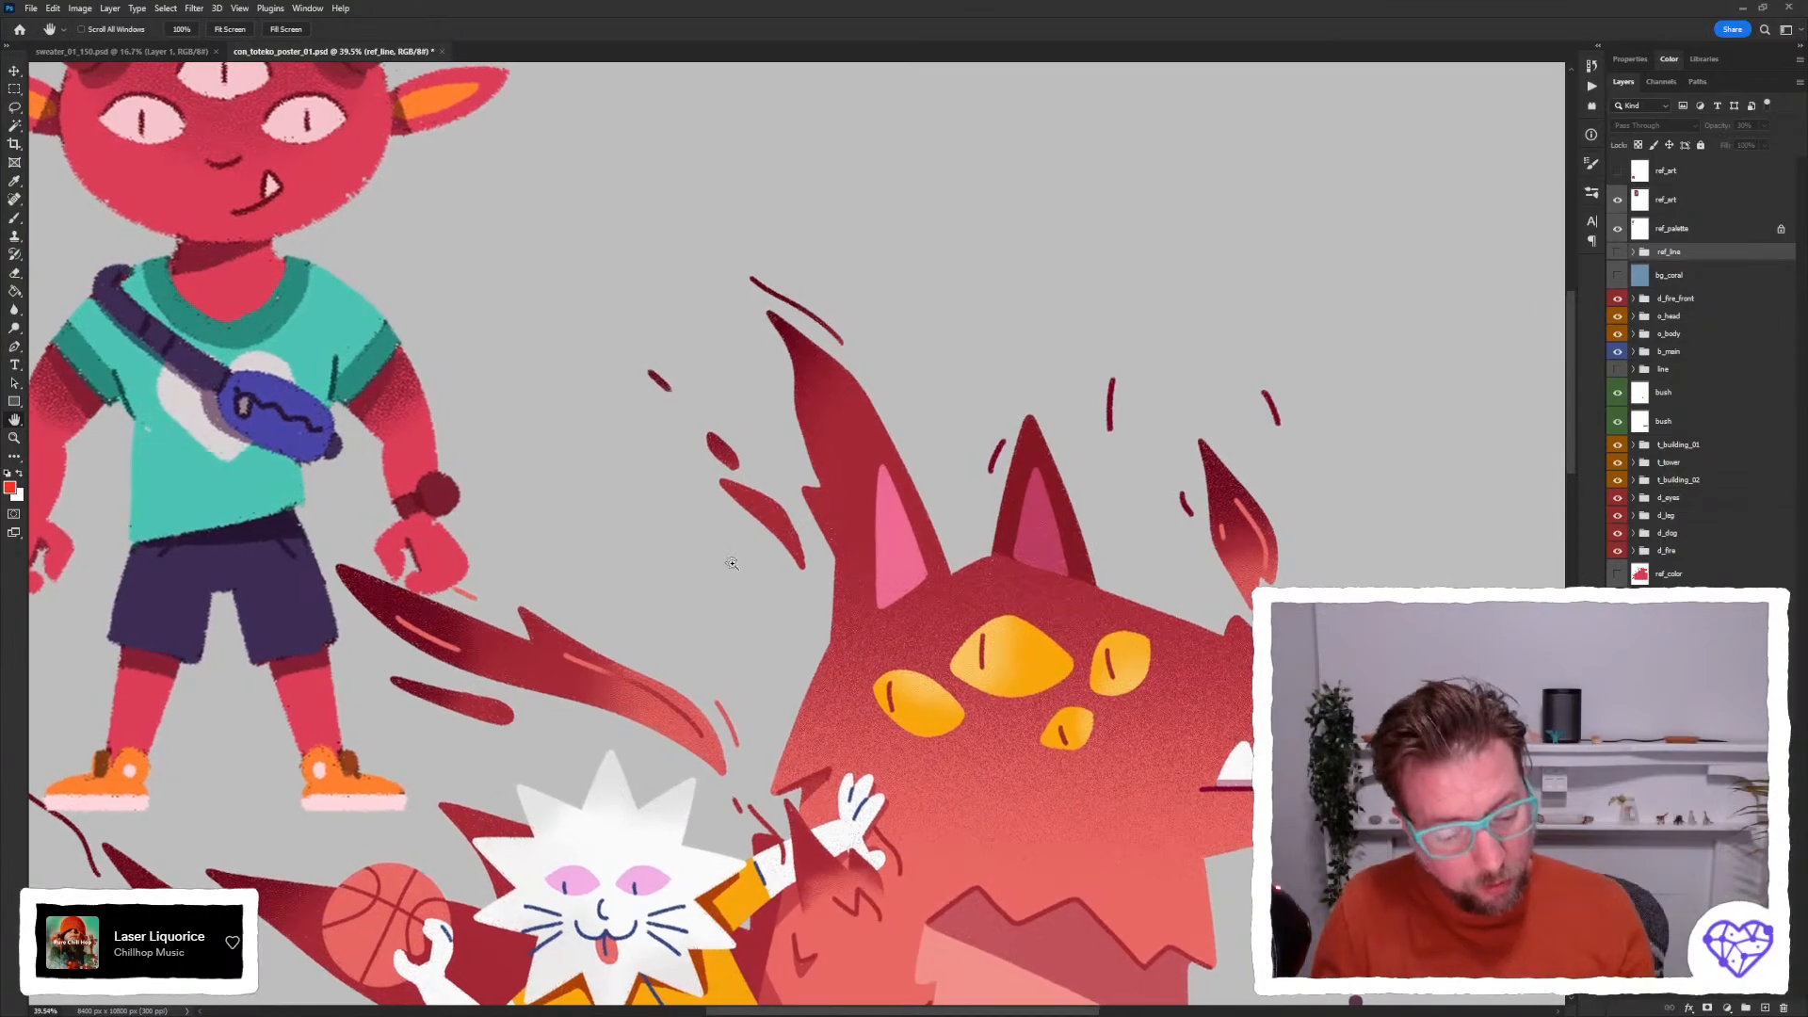
drag(733, 560, 716, 555)
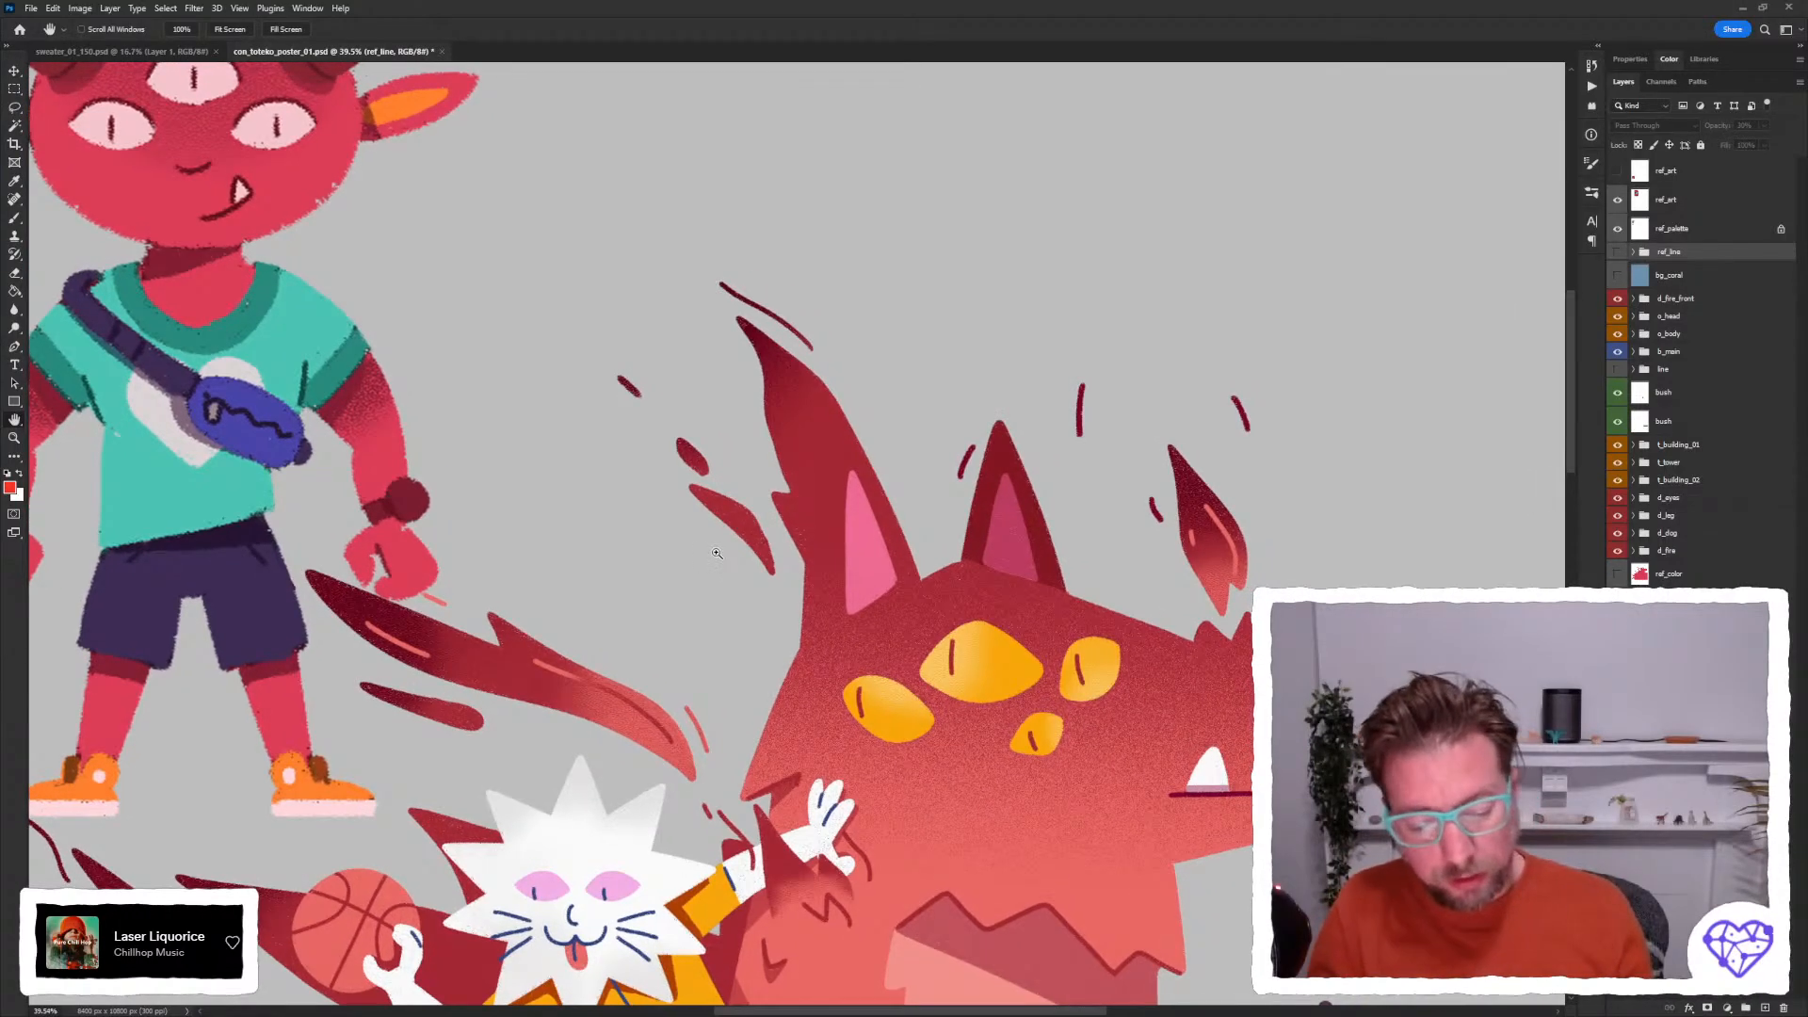
ctrl+click(691, 538)
ctrl+click(692, 538)
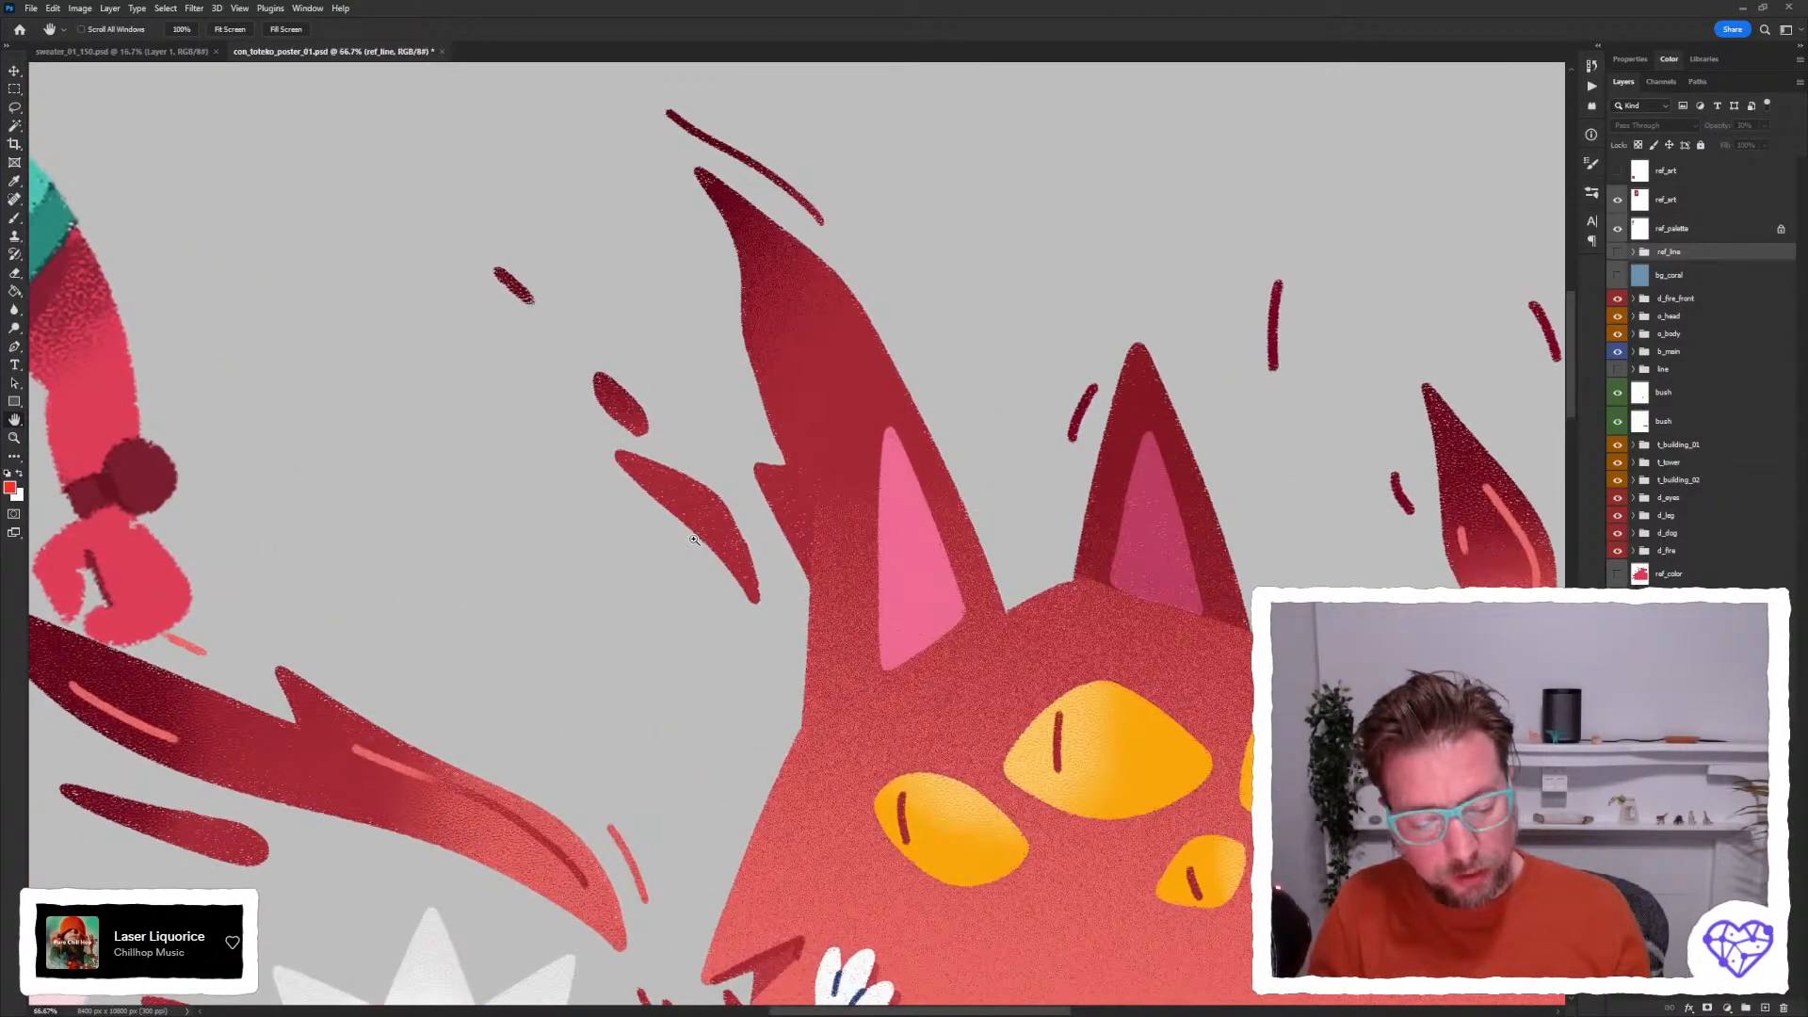
ctrl+click(694, 540)
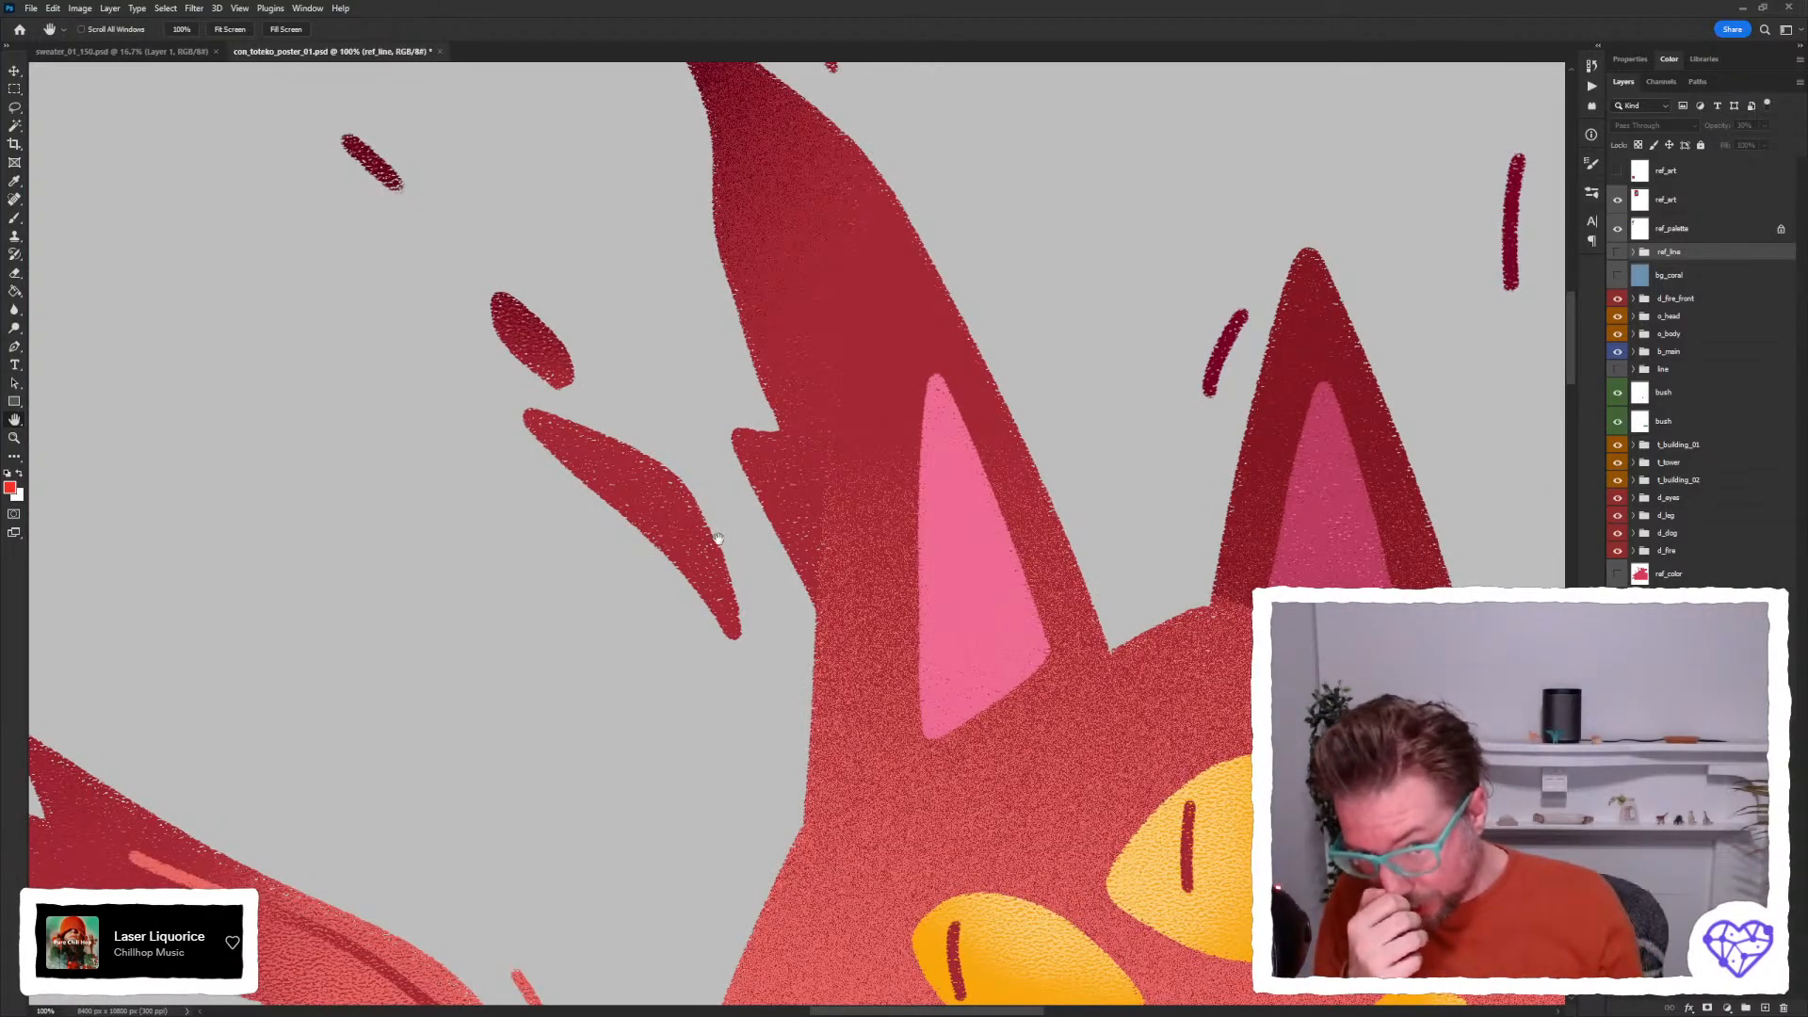
drag(778, 544, 704, 595)
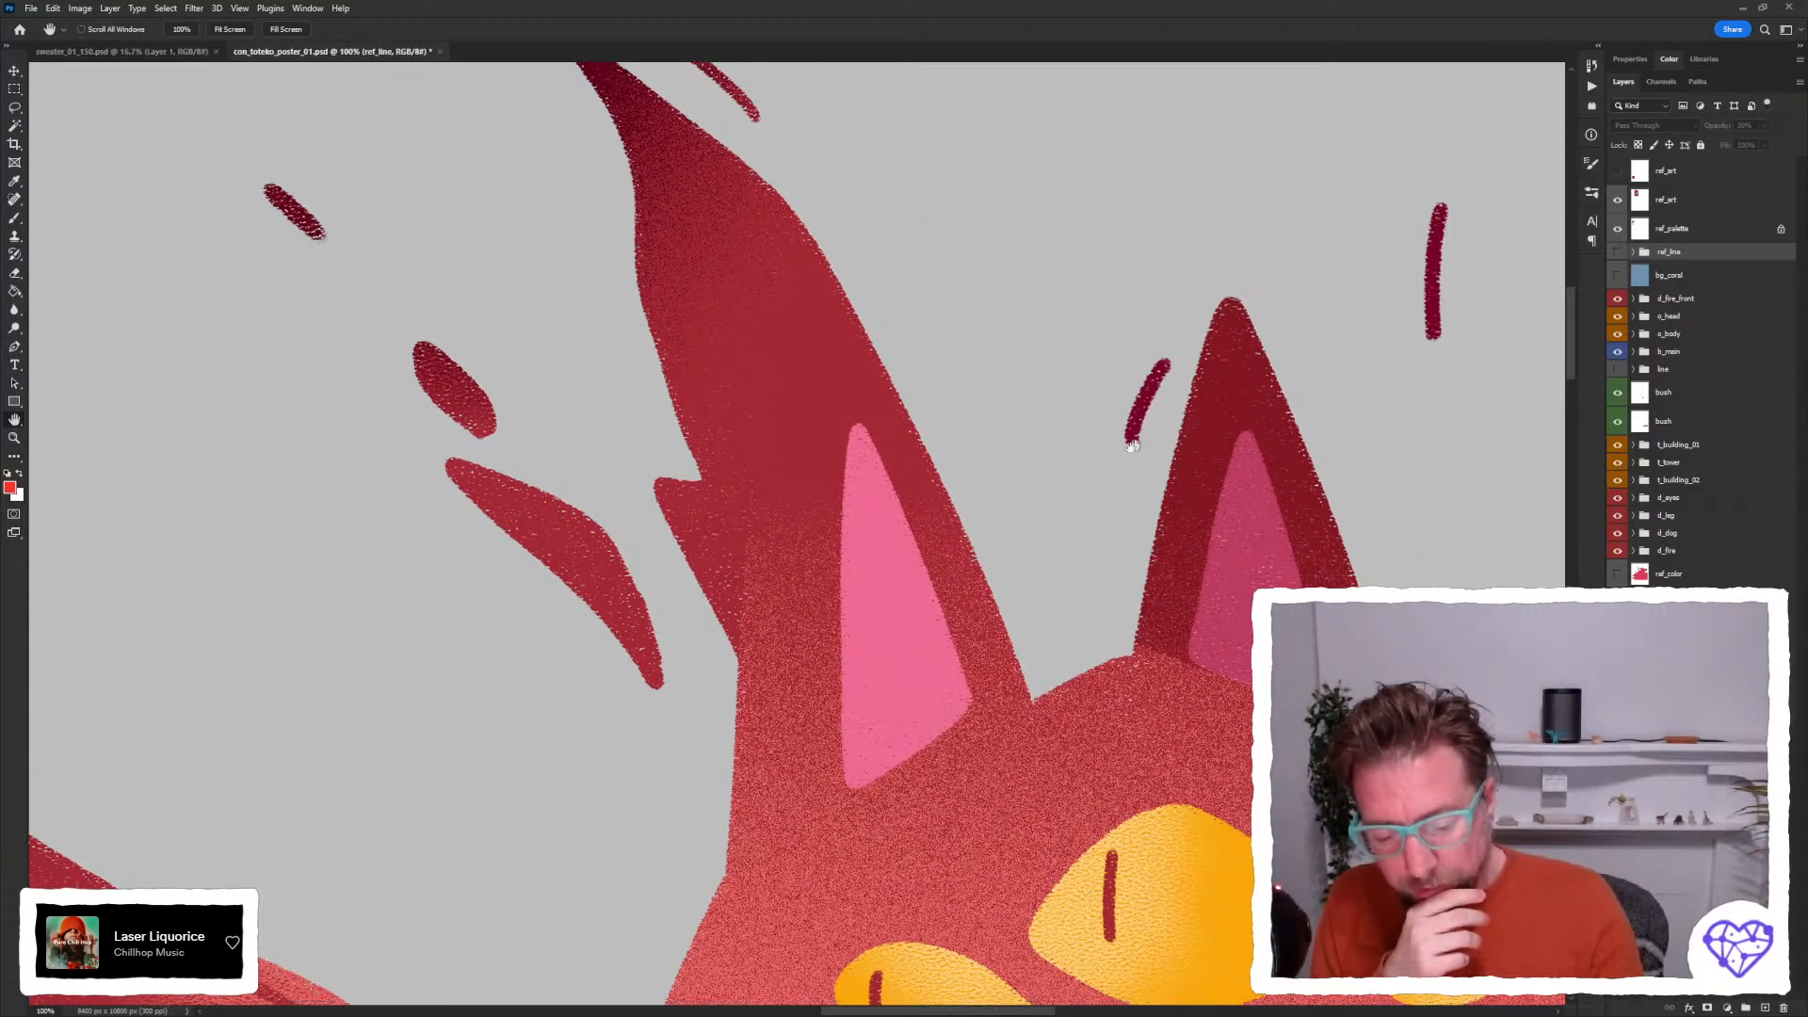
drag(1133, 445, 928, 428)
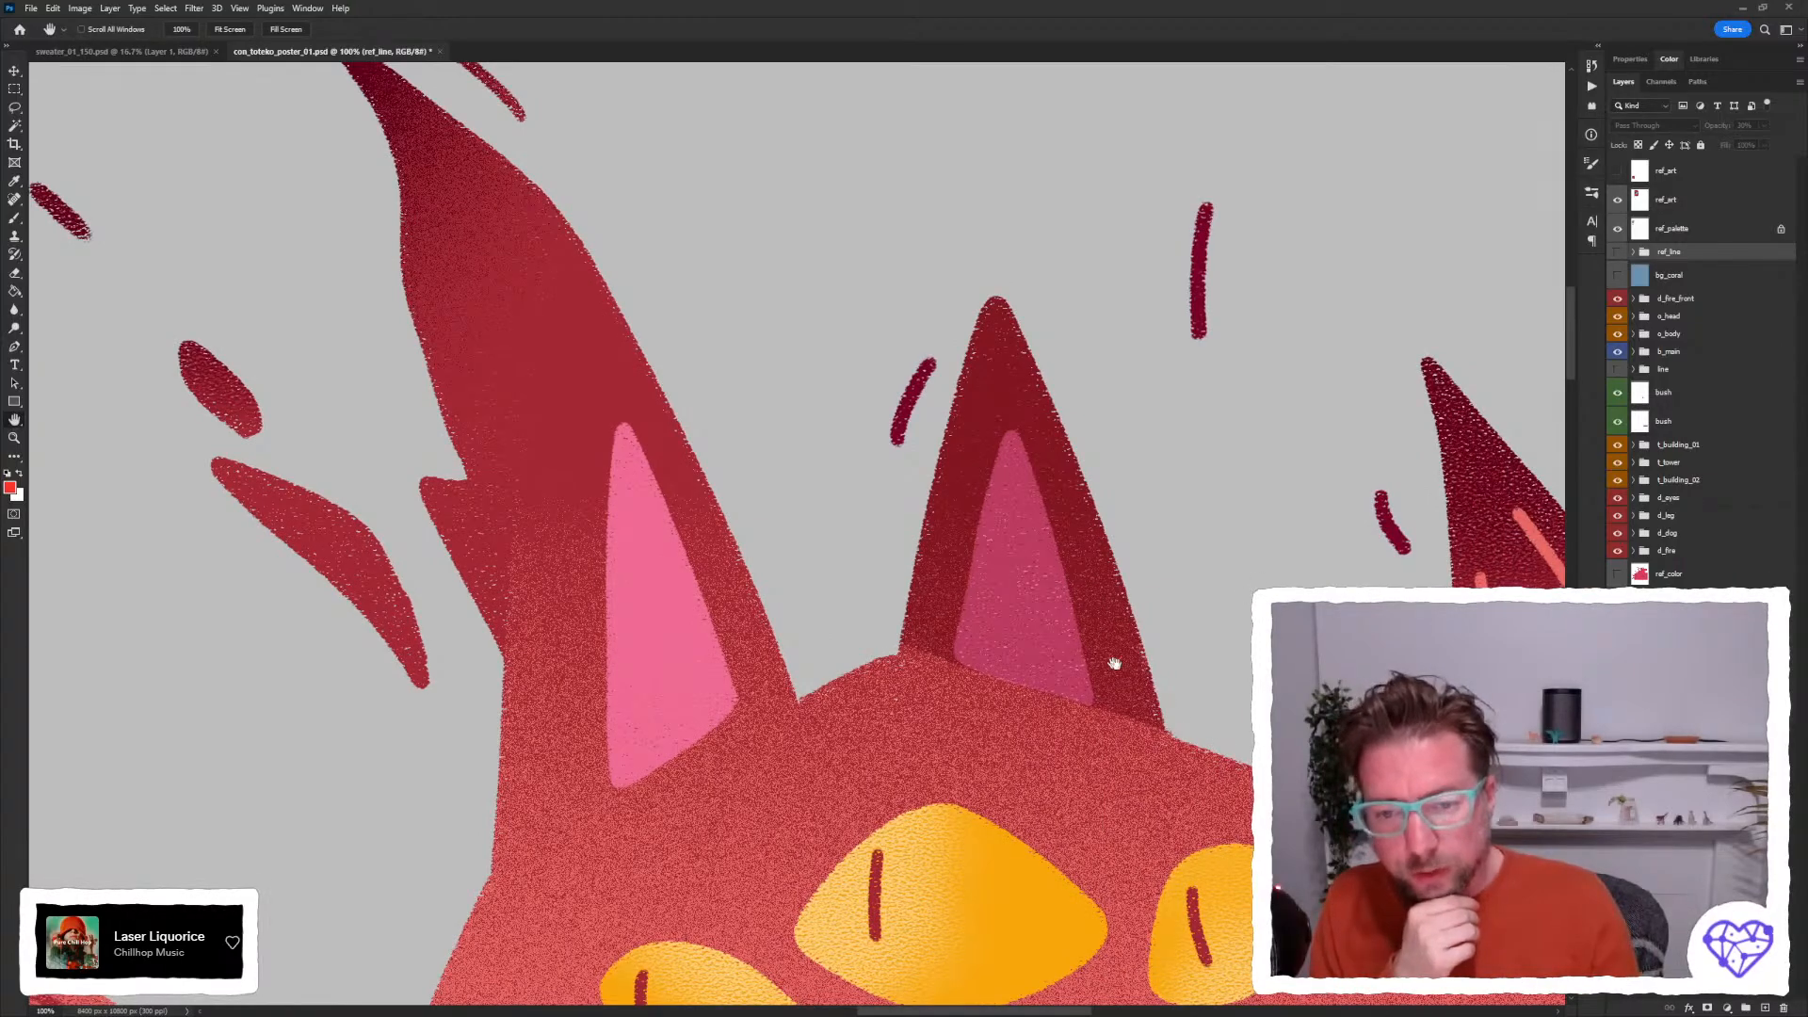
drag(993, 670, 879, 626)
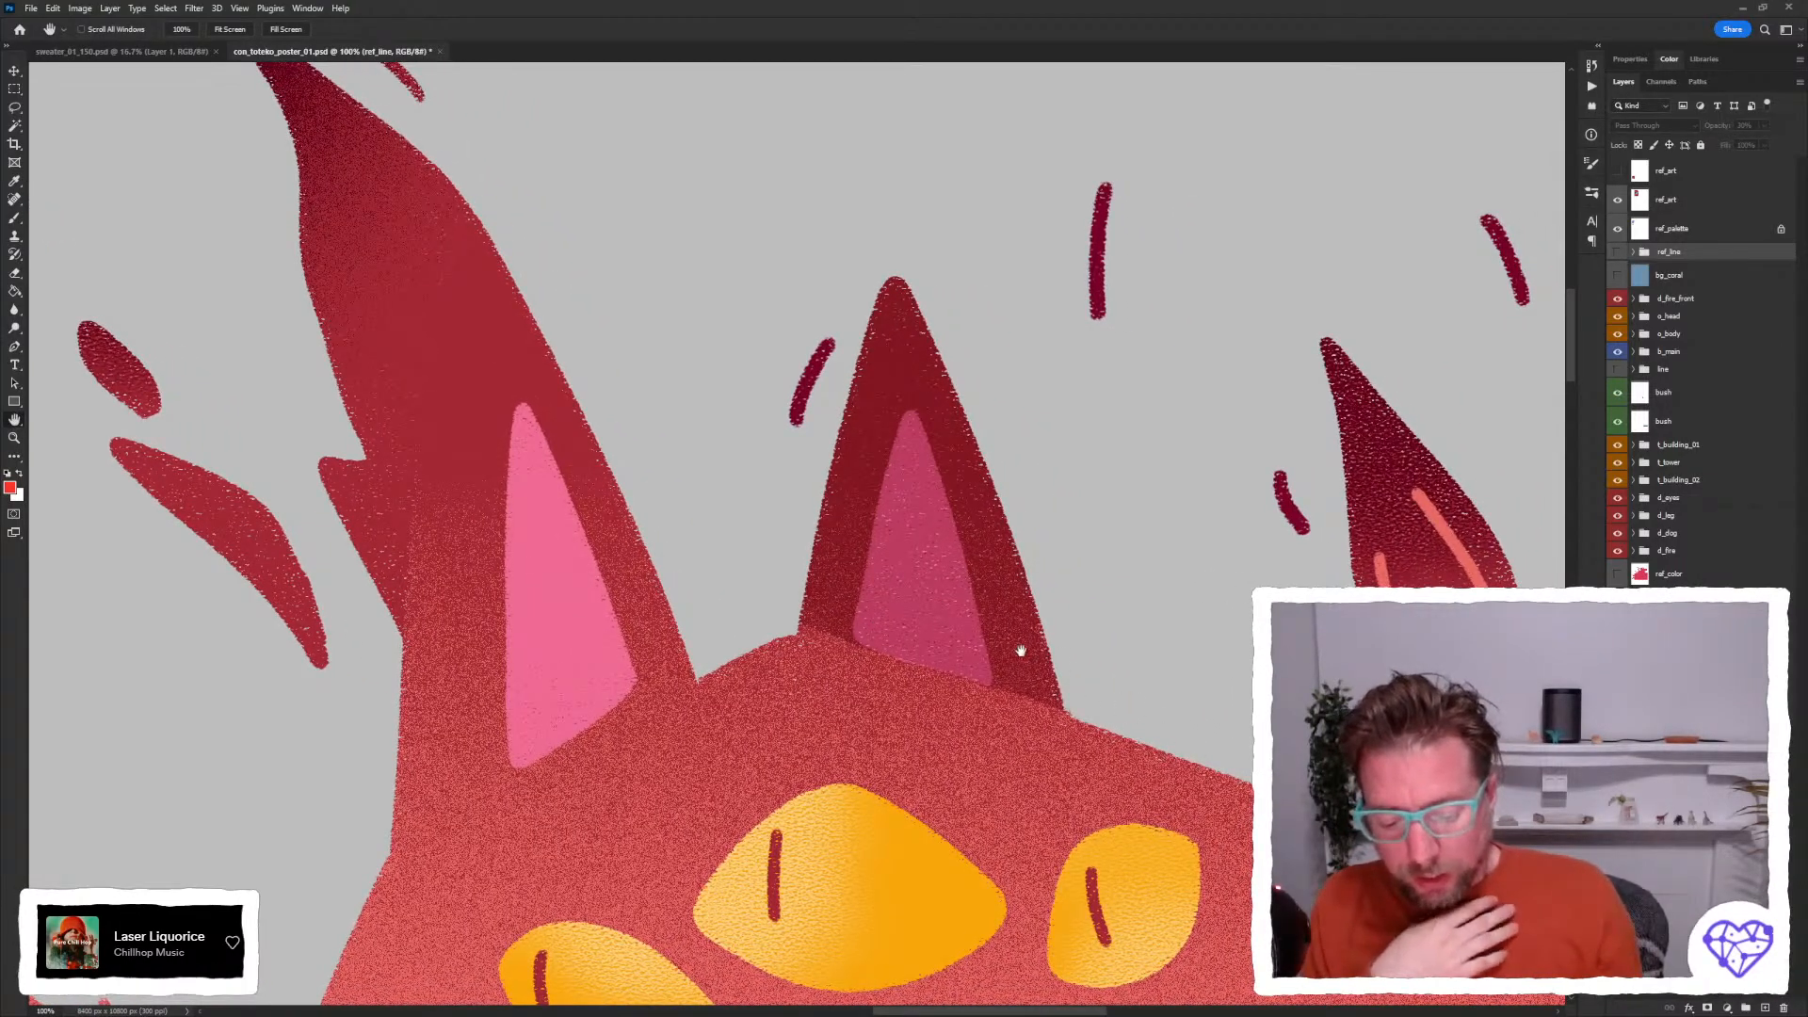
drag(925, 603, 901, 482)
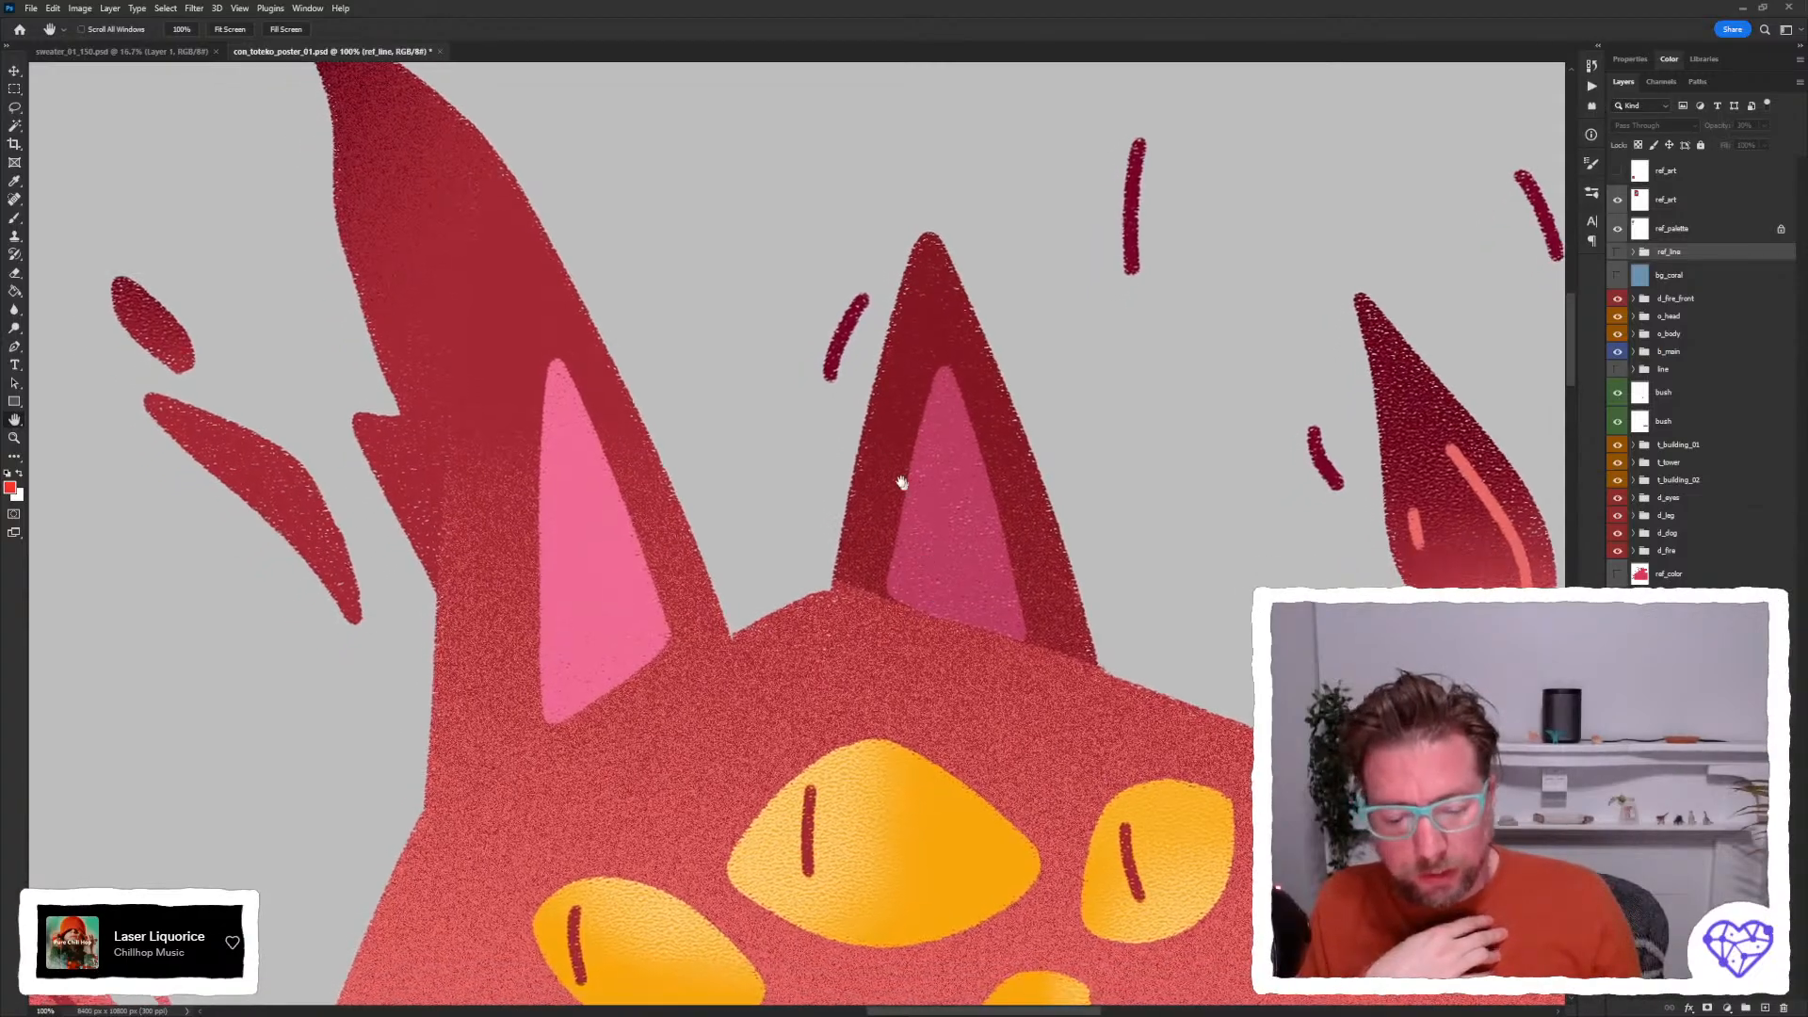
drag(810, 549, 837, 519)
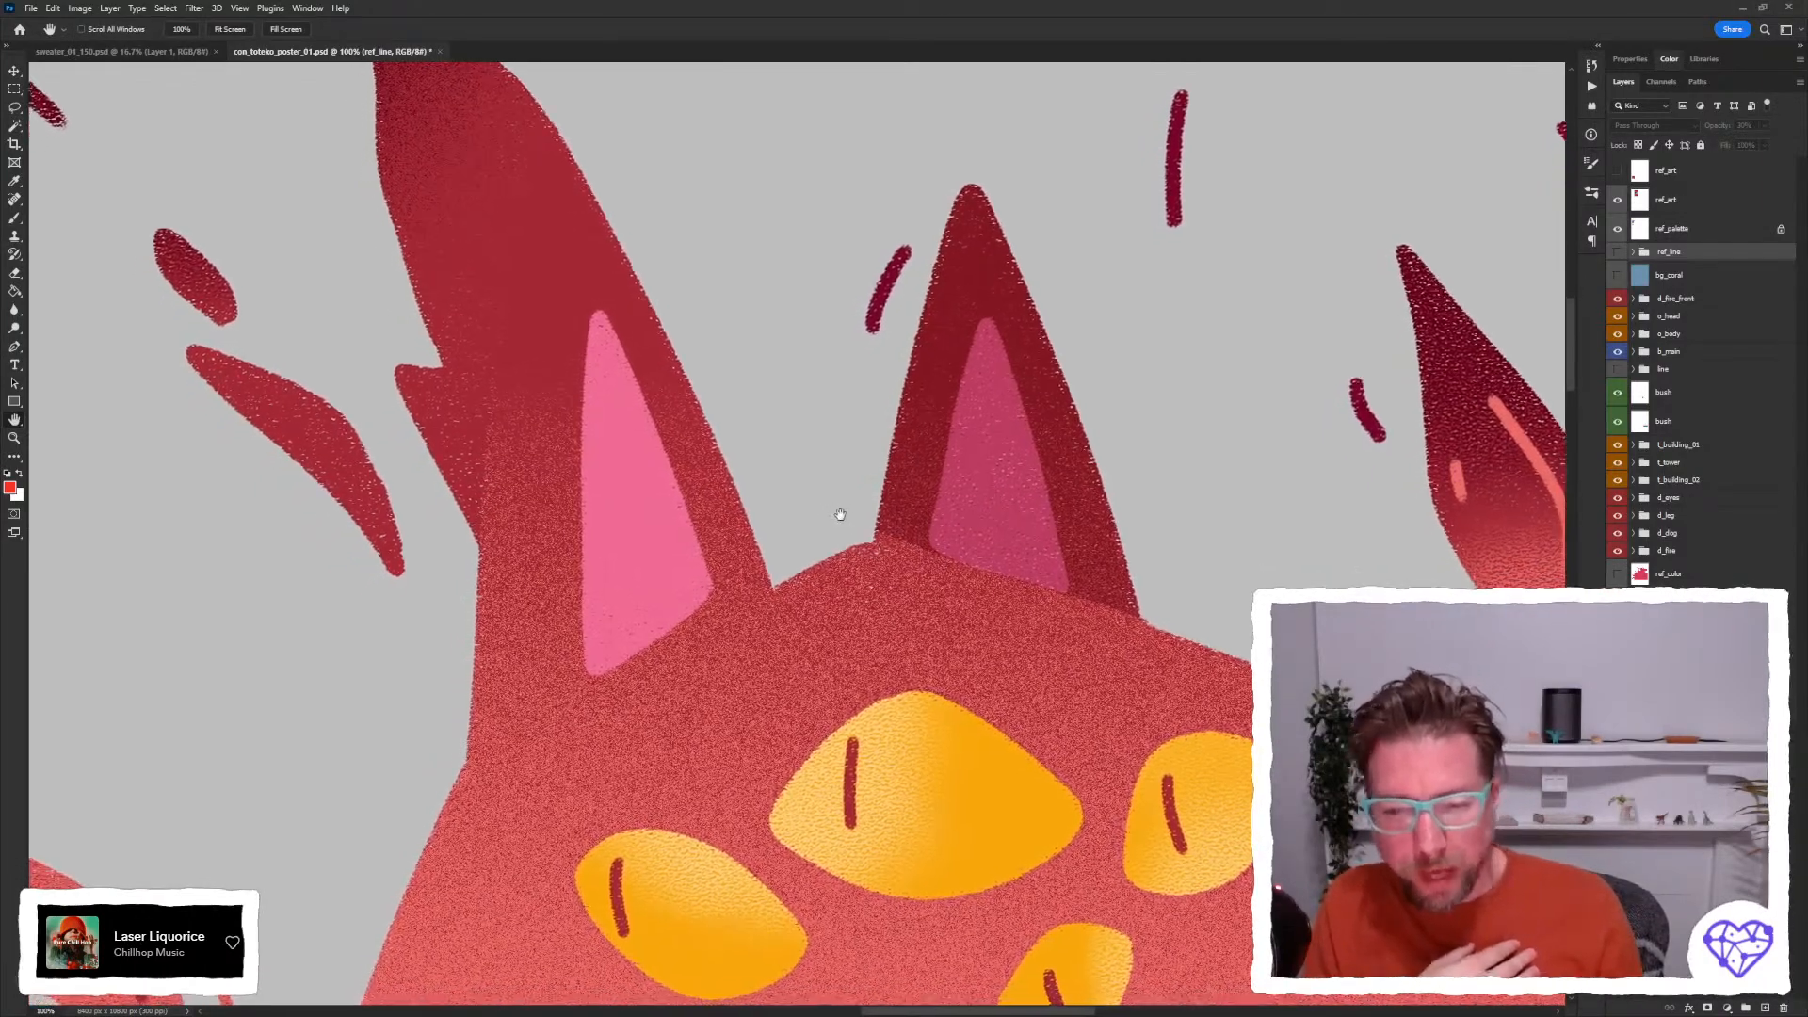
scroll(744, 509, right, 1)
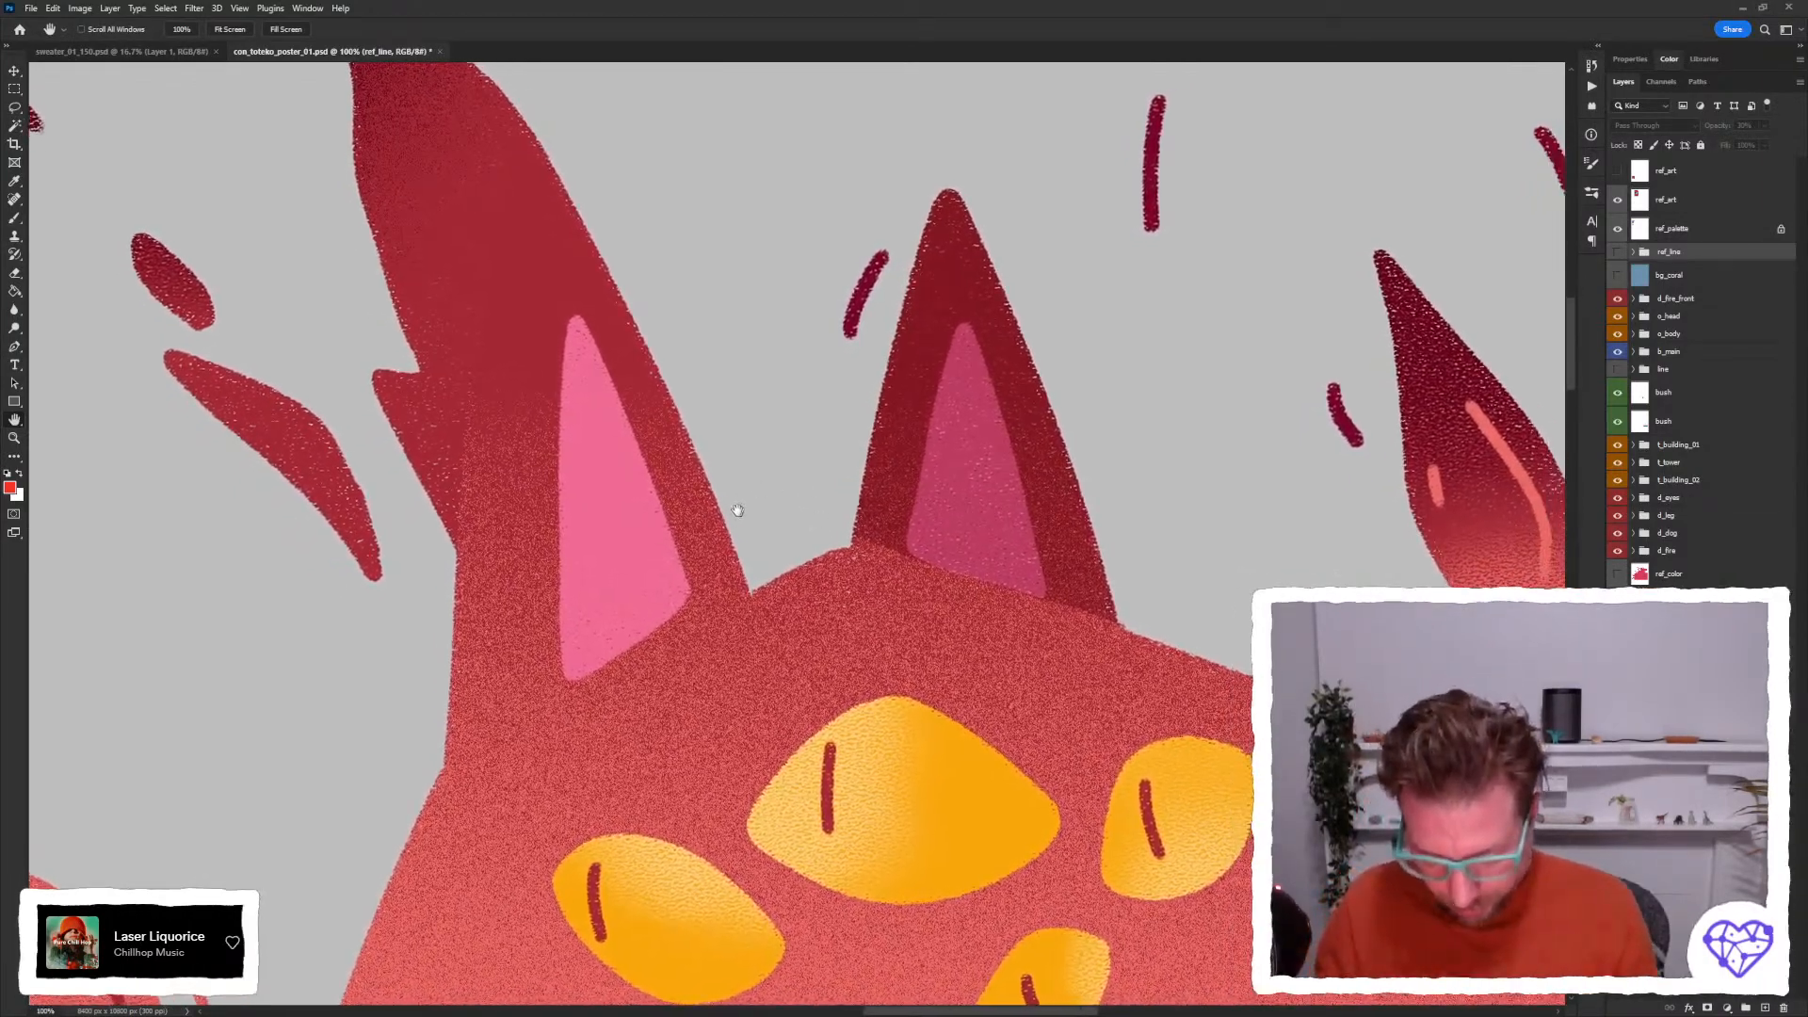
Compare the red three-eyed character with the full poster artwork, and hide its ref_art layer.
alt+click(721, 517)
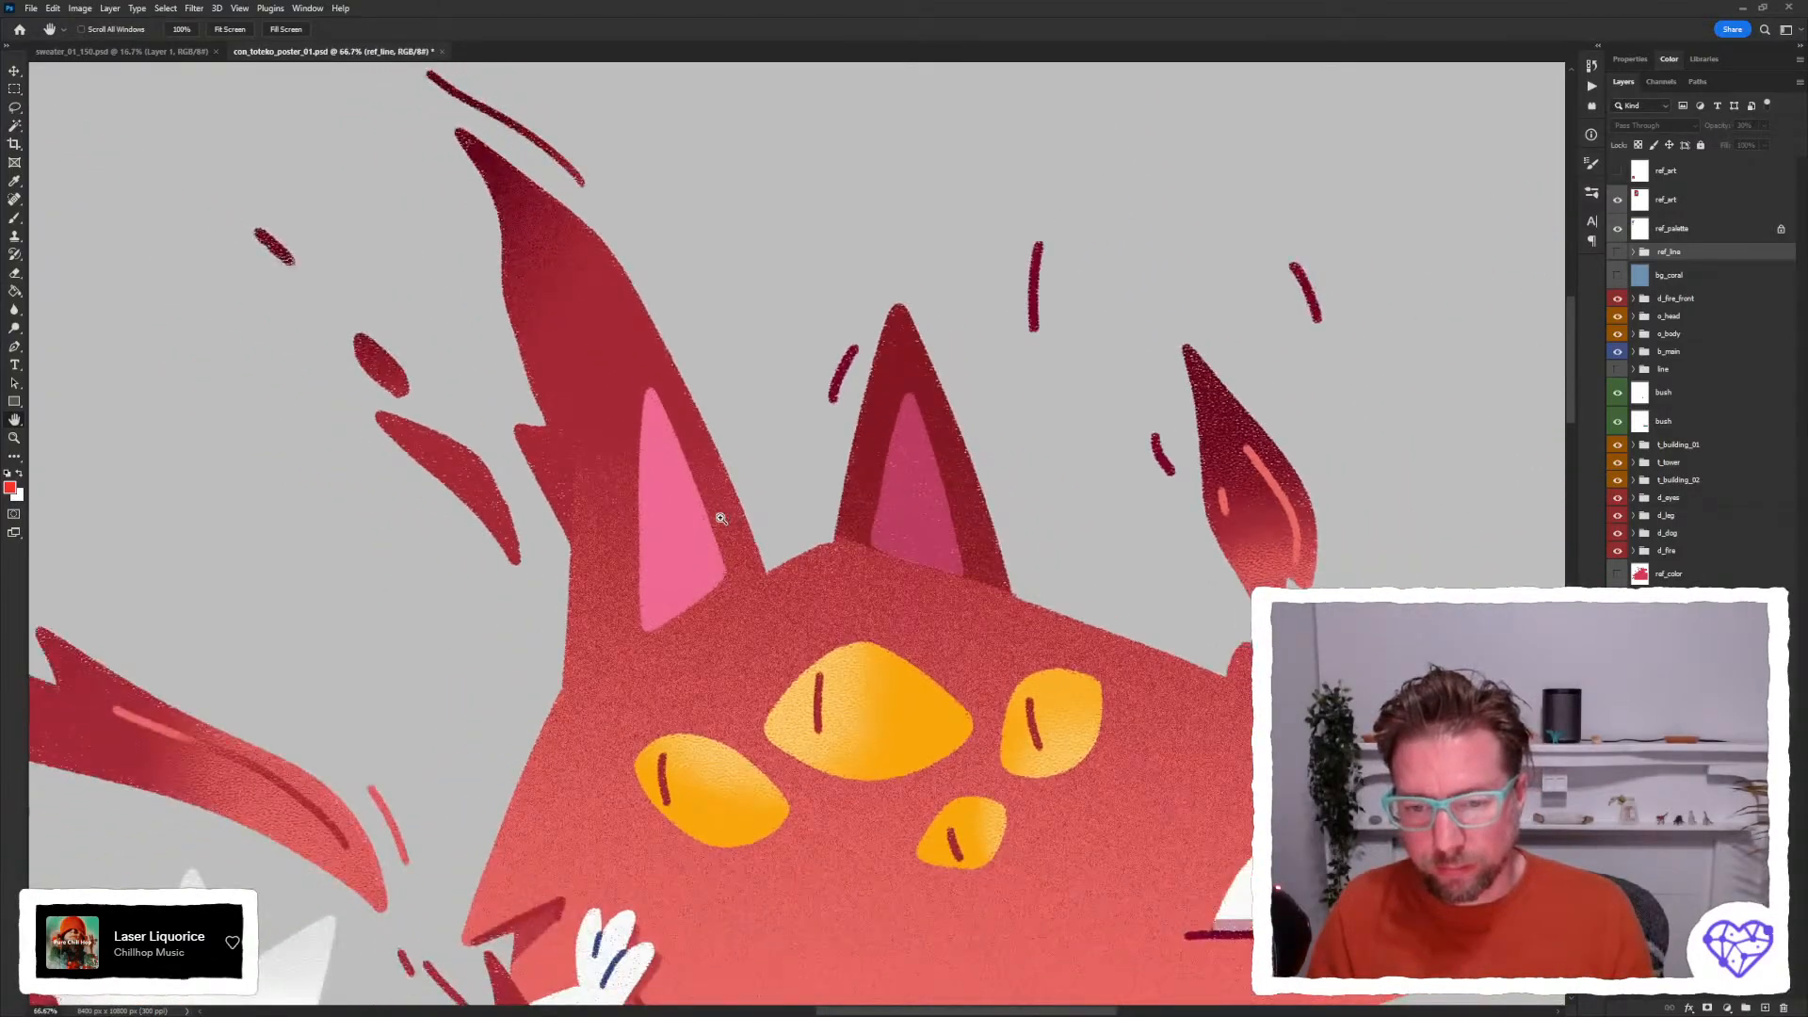
key(ctrl+minus)
drag(725, 622, 837, 505)
drag(394, 508, 541, 614)
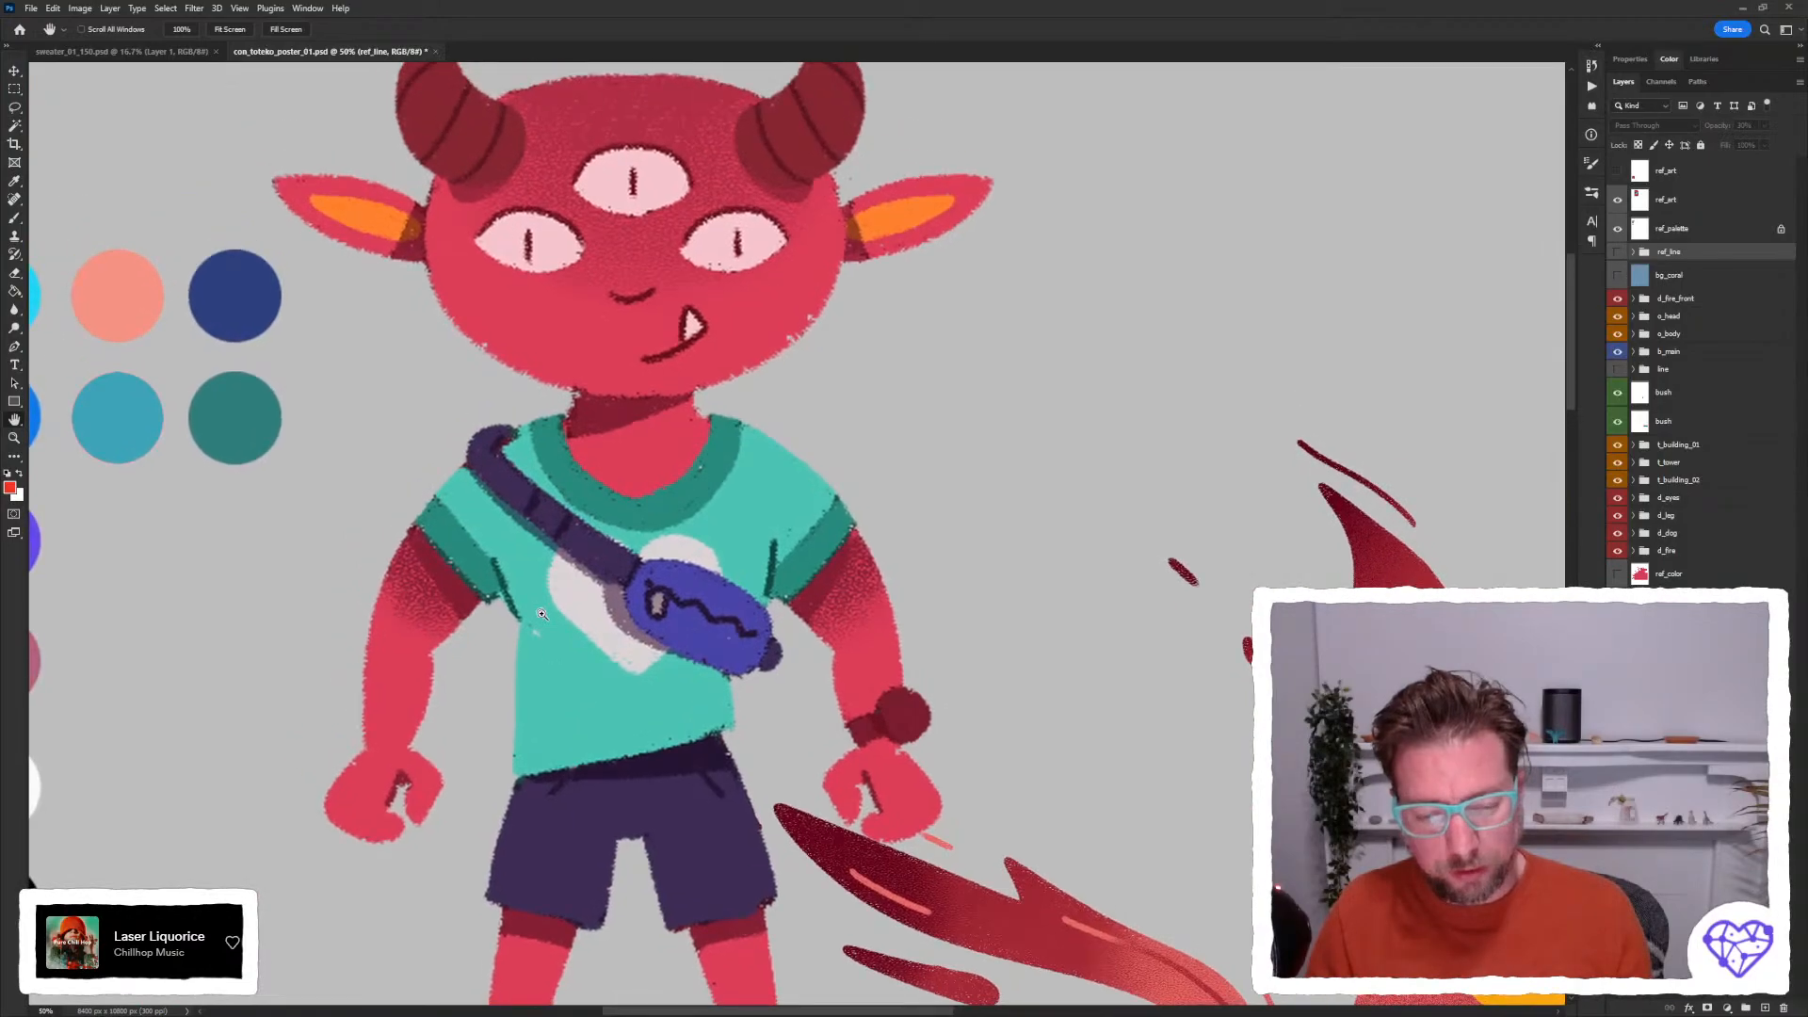
alt+click(615, 521)
key(ctrl+minus)
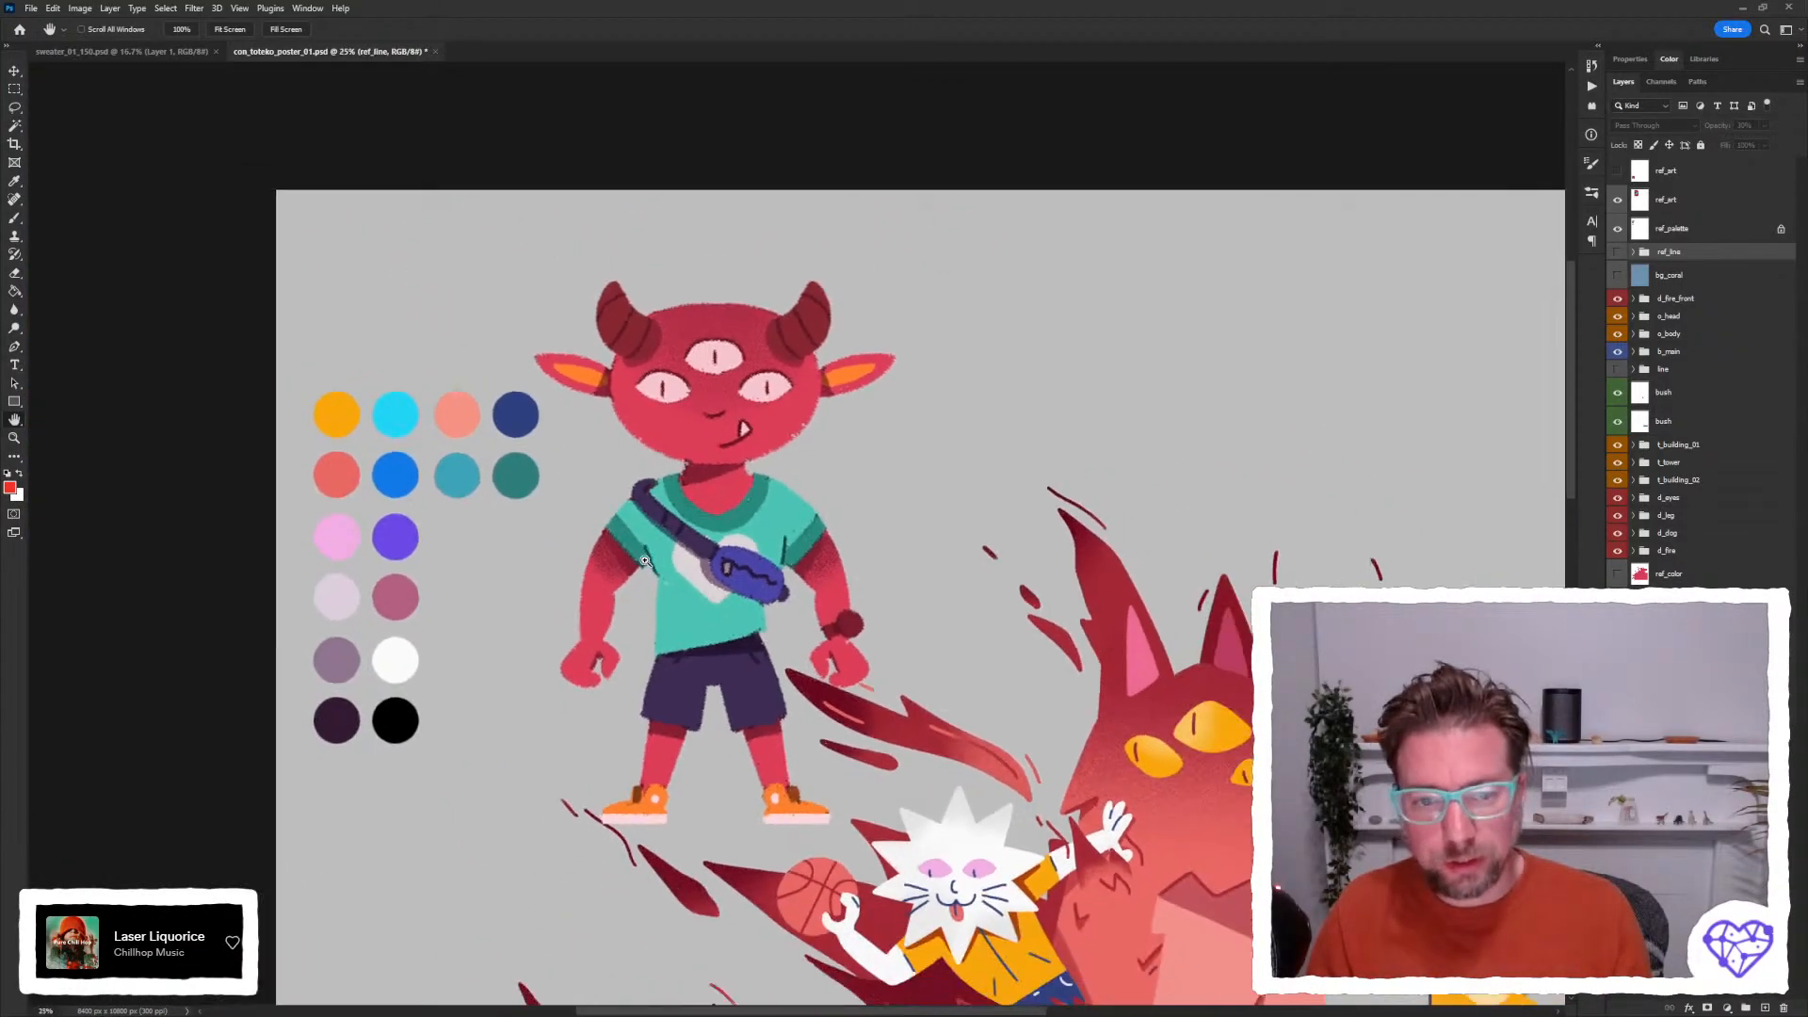
drag(693, 594, 550, 541)
key(ctrl+minus)
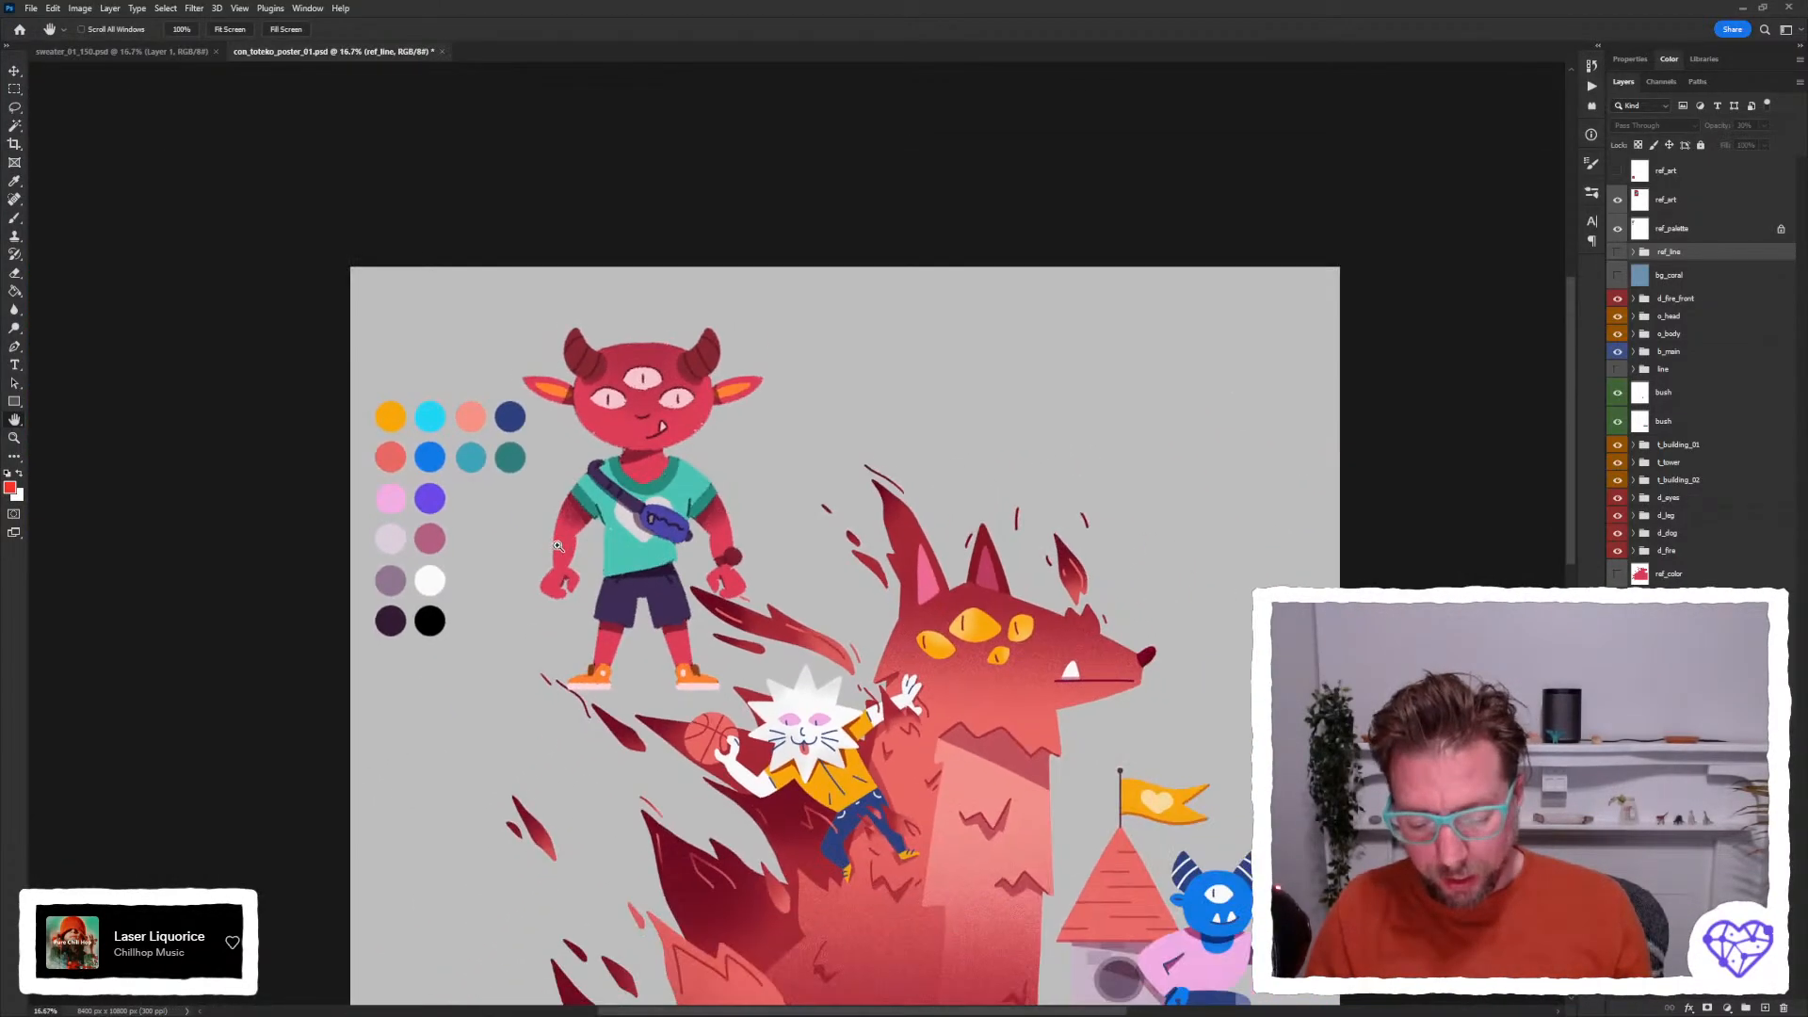
drag(616, 612, 585, 470)
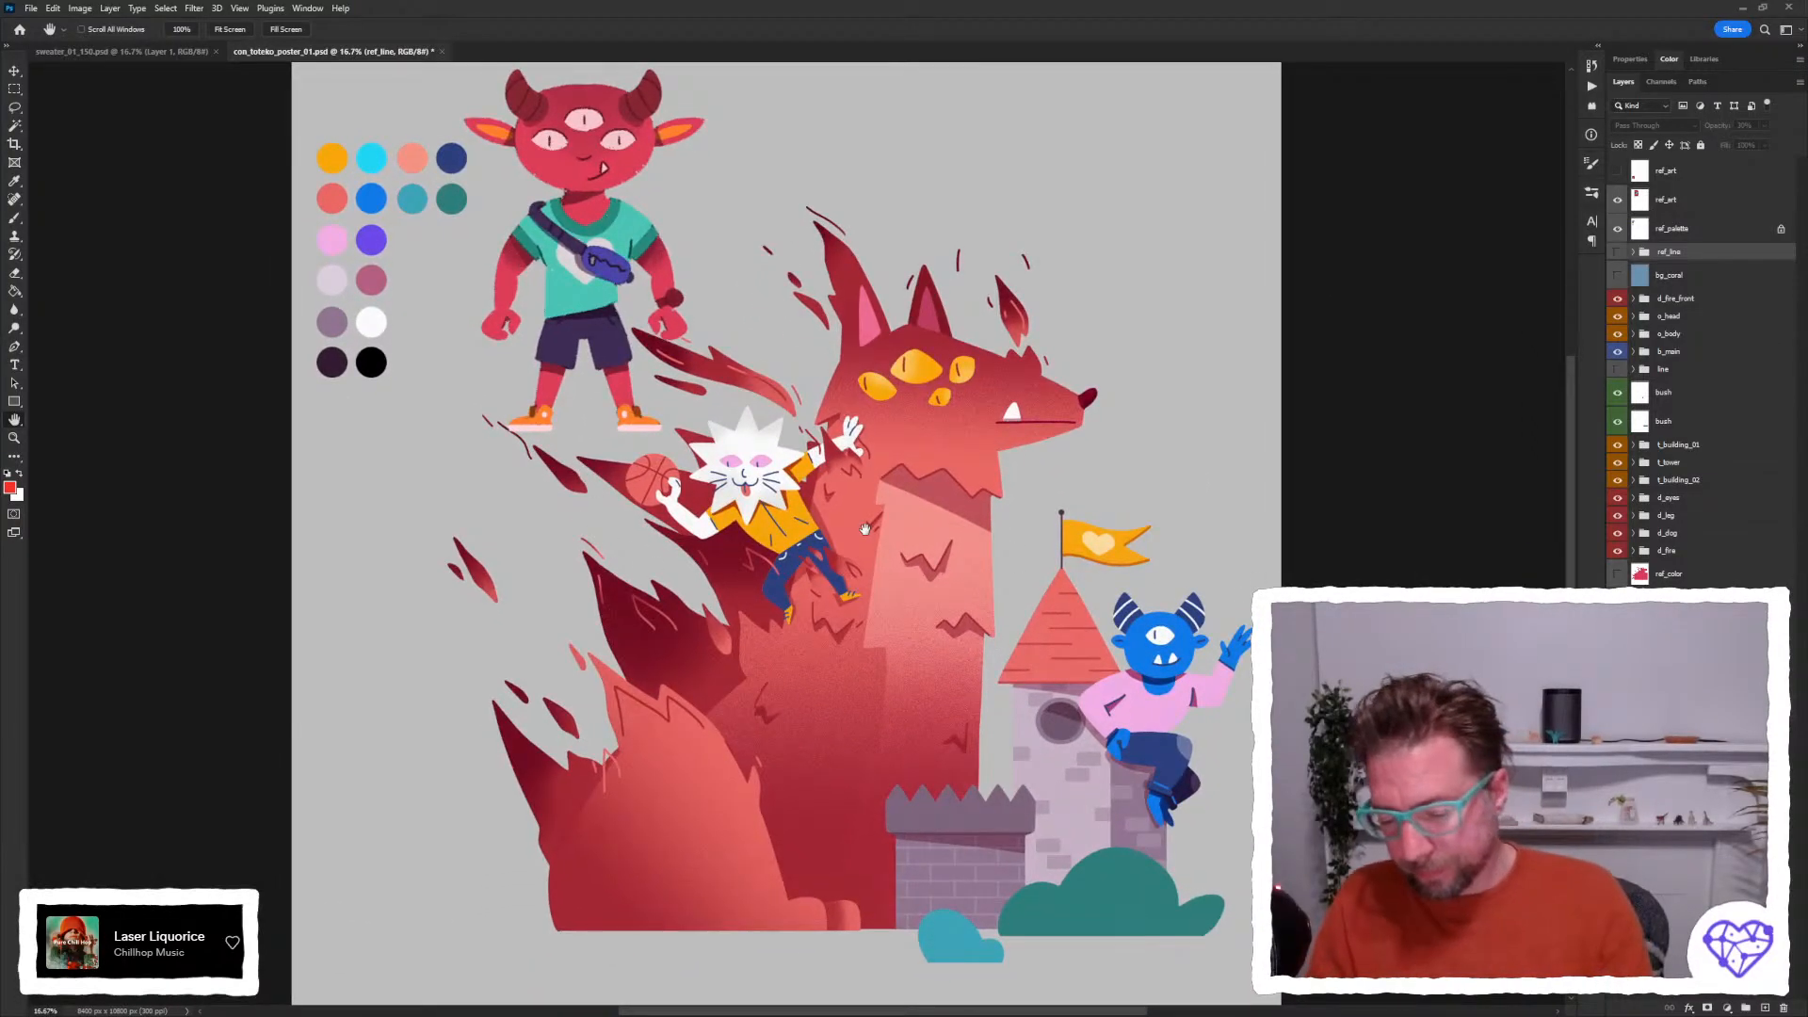
click(1618, 202)
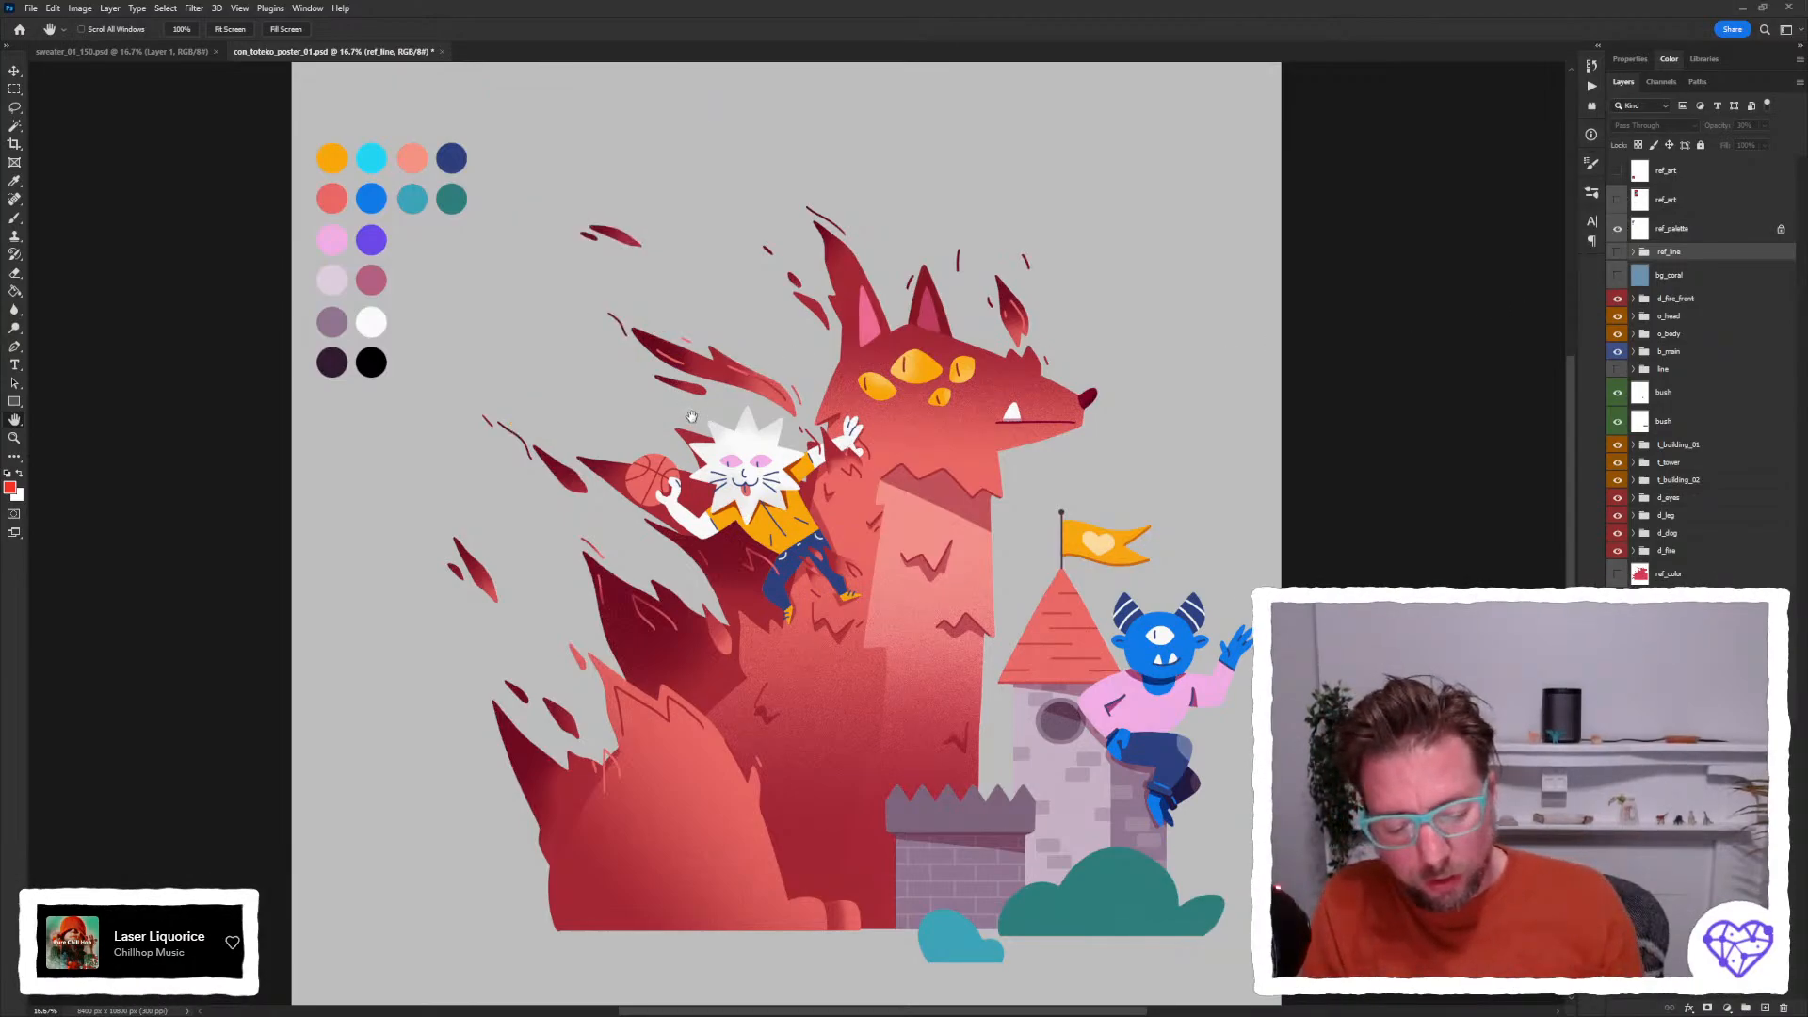
drag(691, 416, 680, 403)
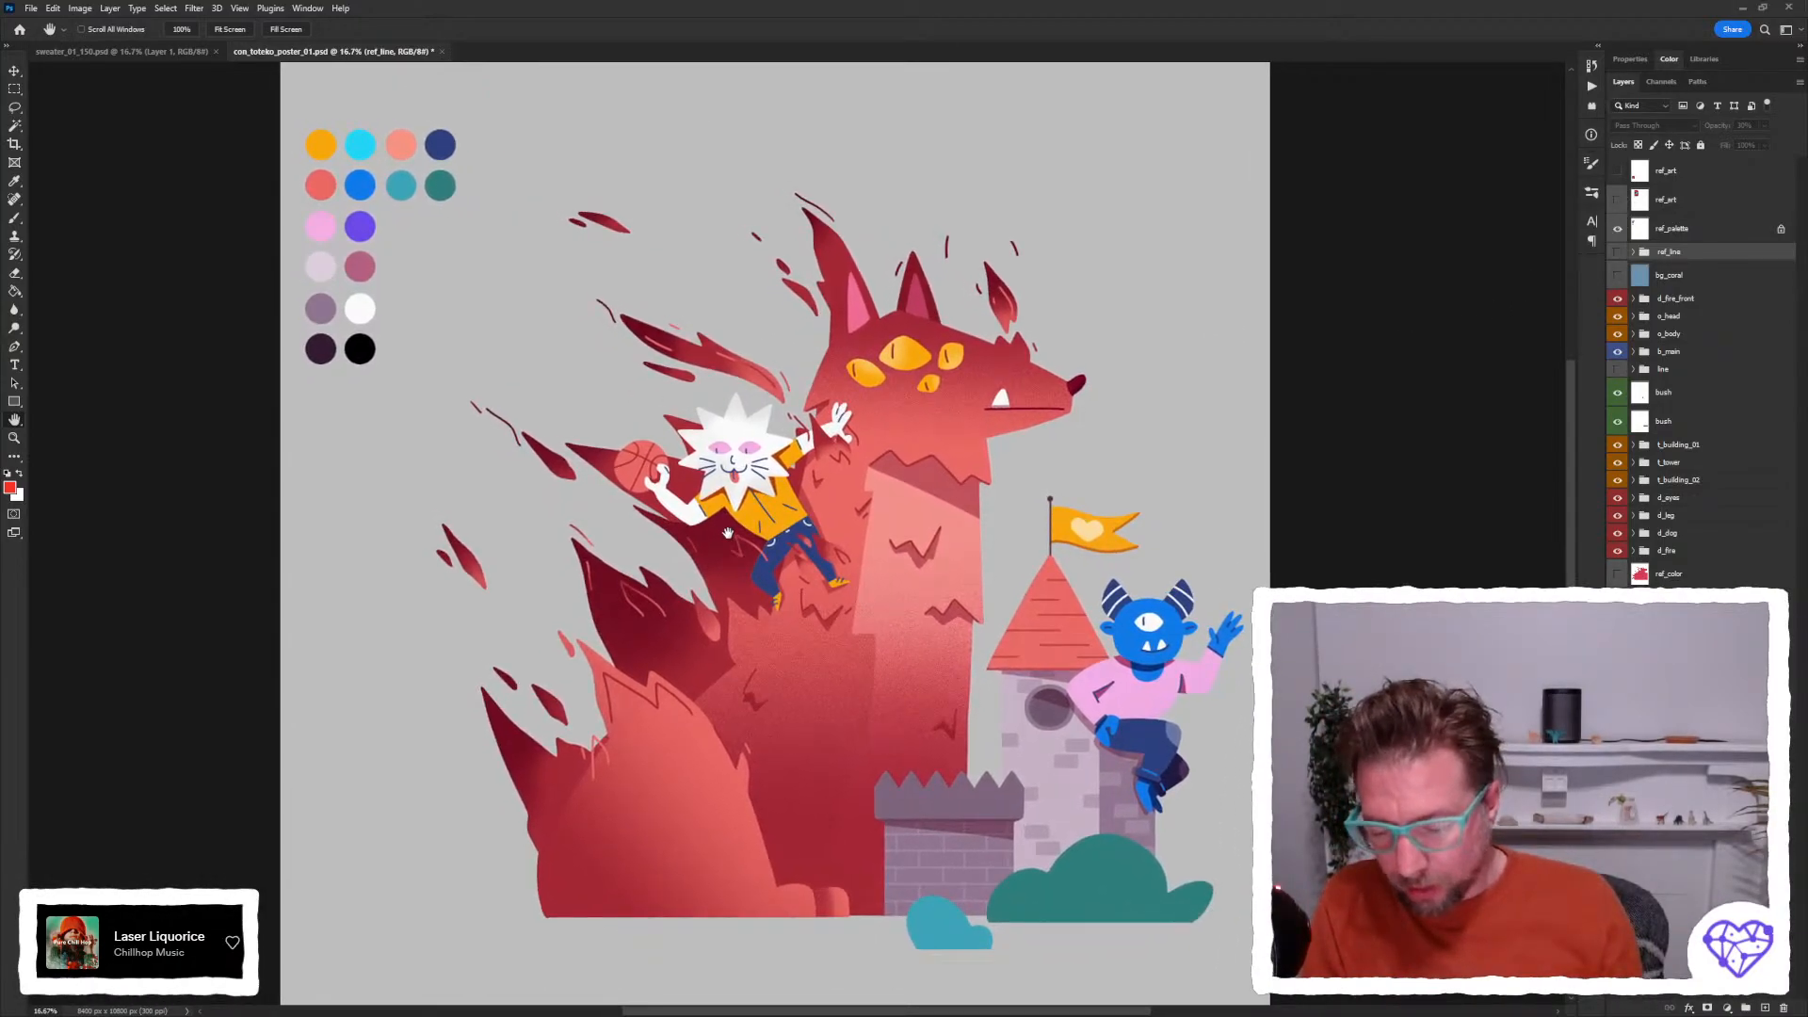
drag(670, 573, 667, 504)
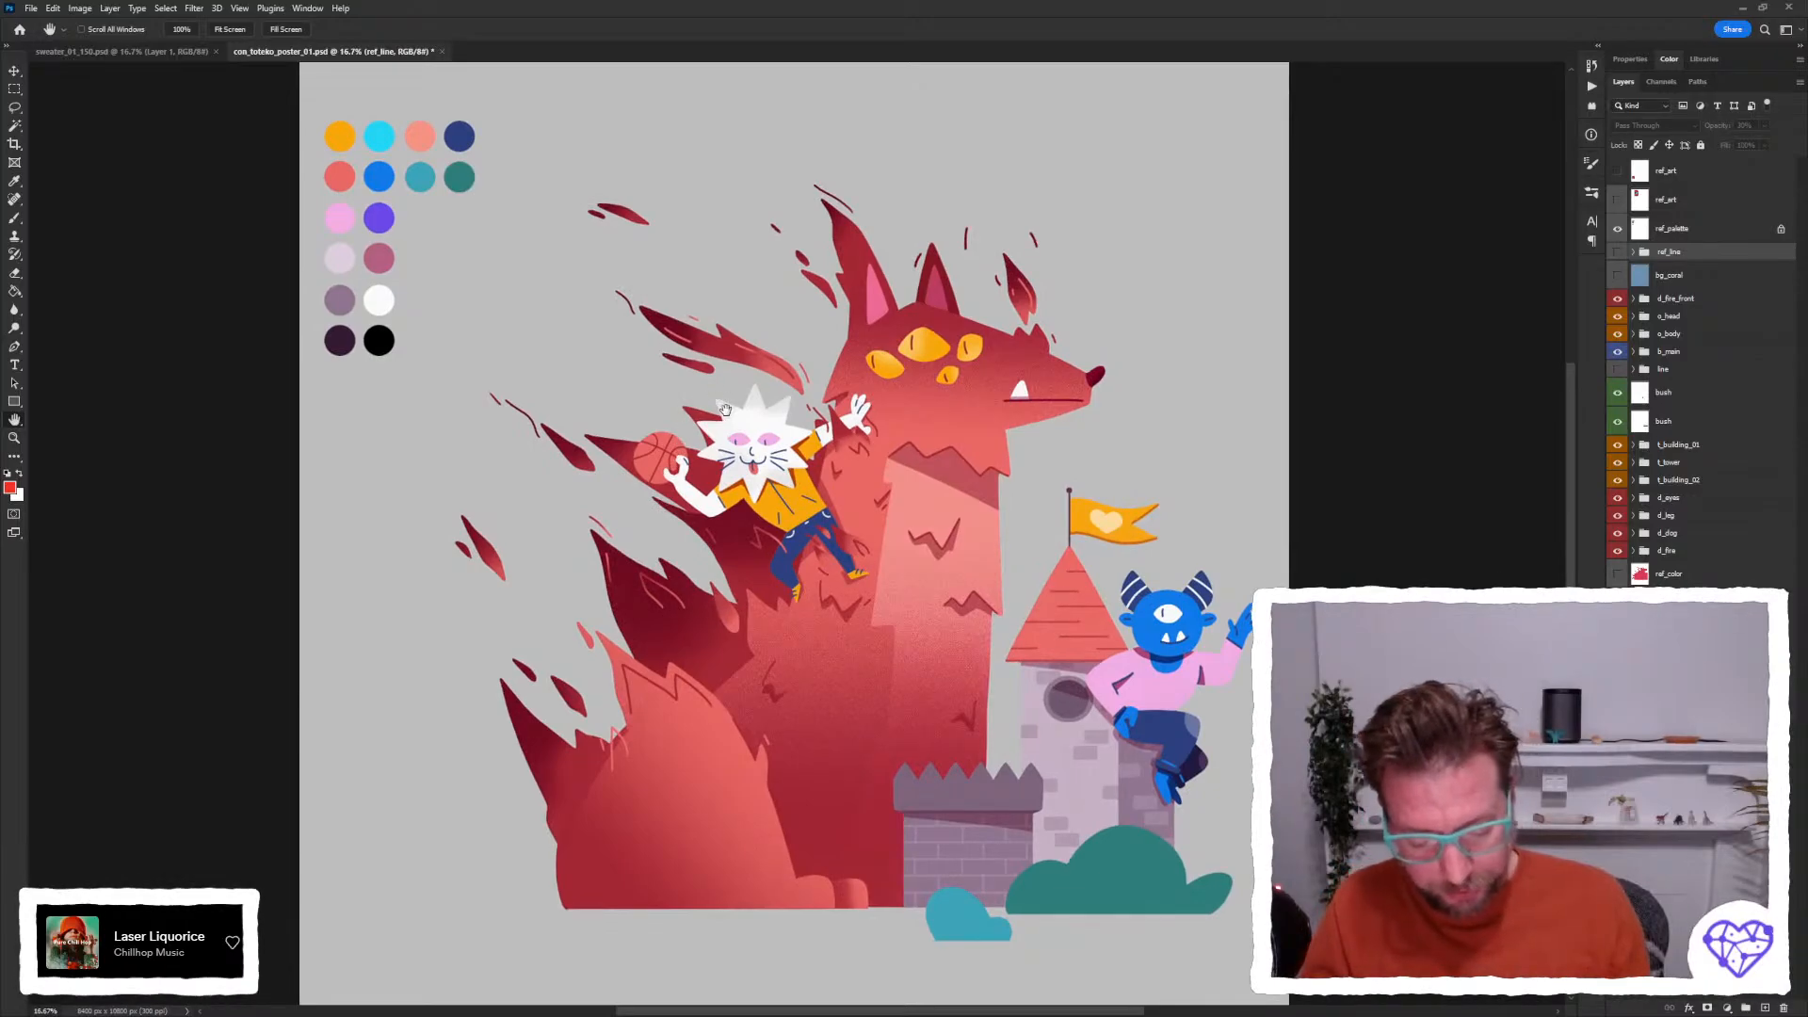
Switch to the Brush tool and look through the dino brush presets.
key(b)
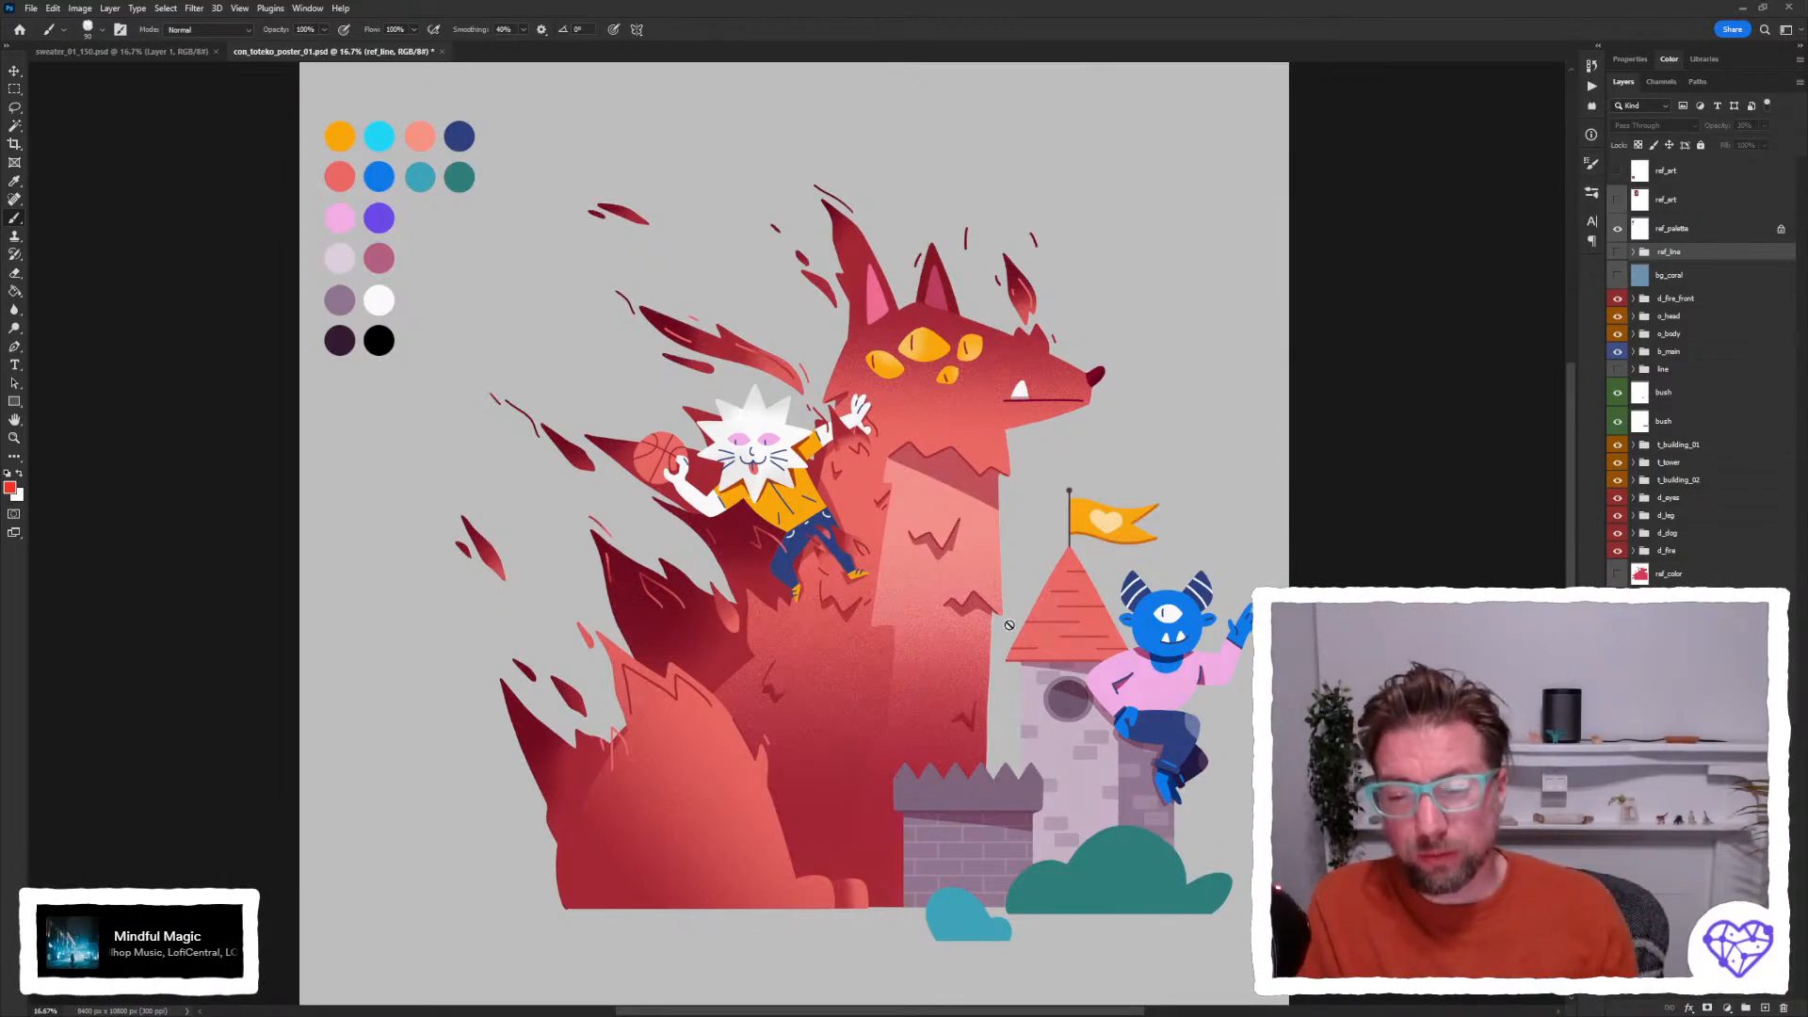
click(1591, 196)
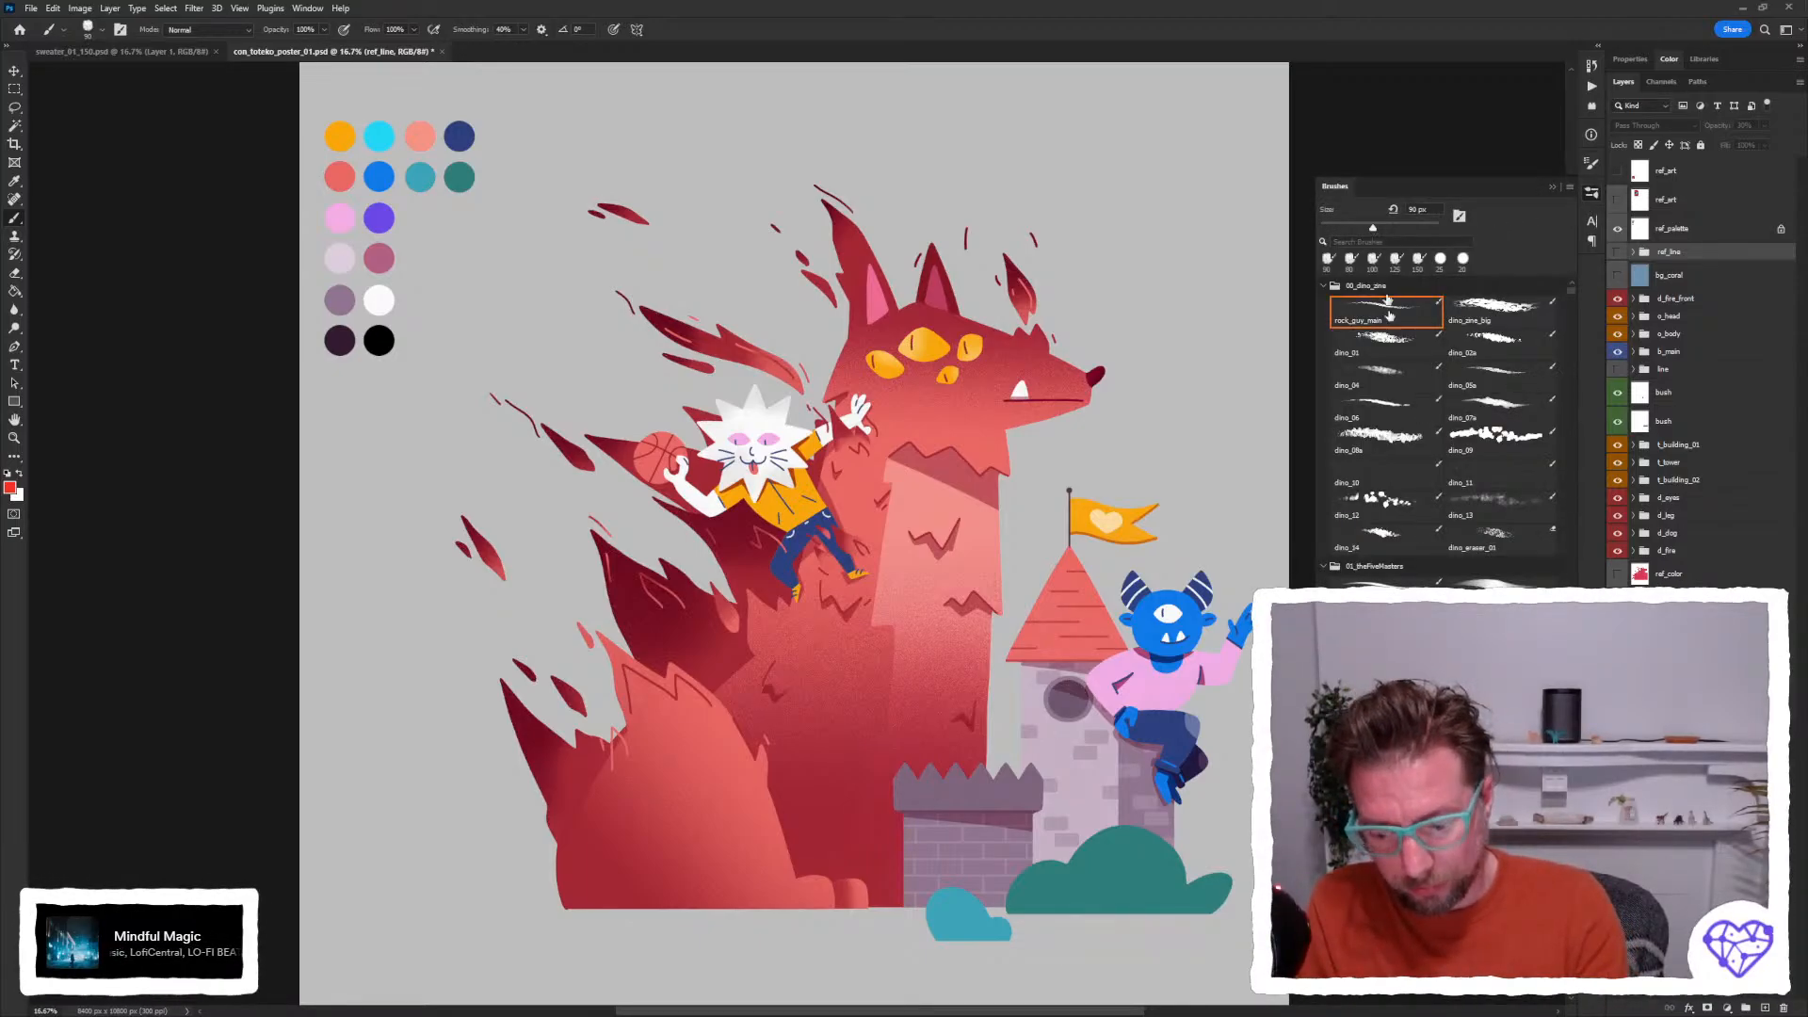
click(1550, 185)
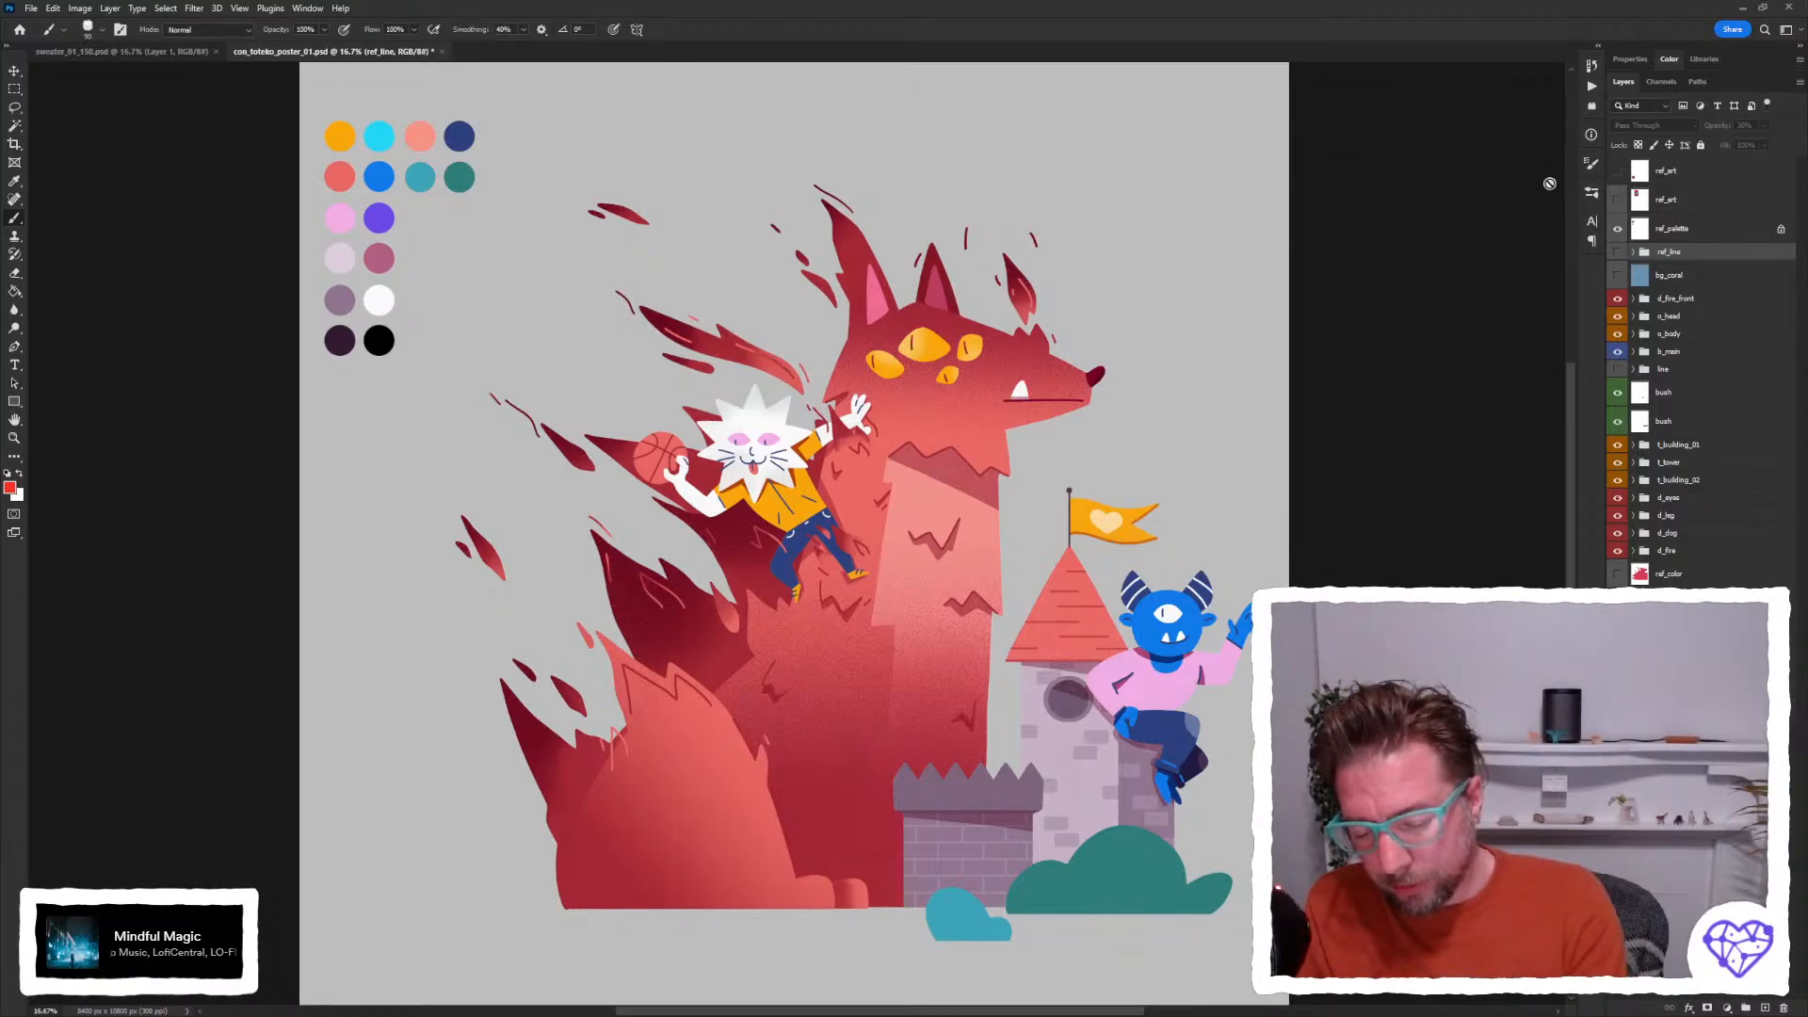
click(1591, 196)
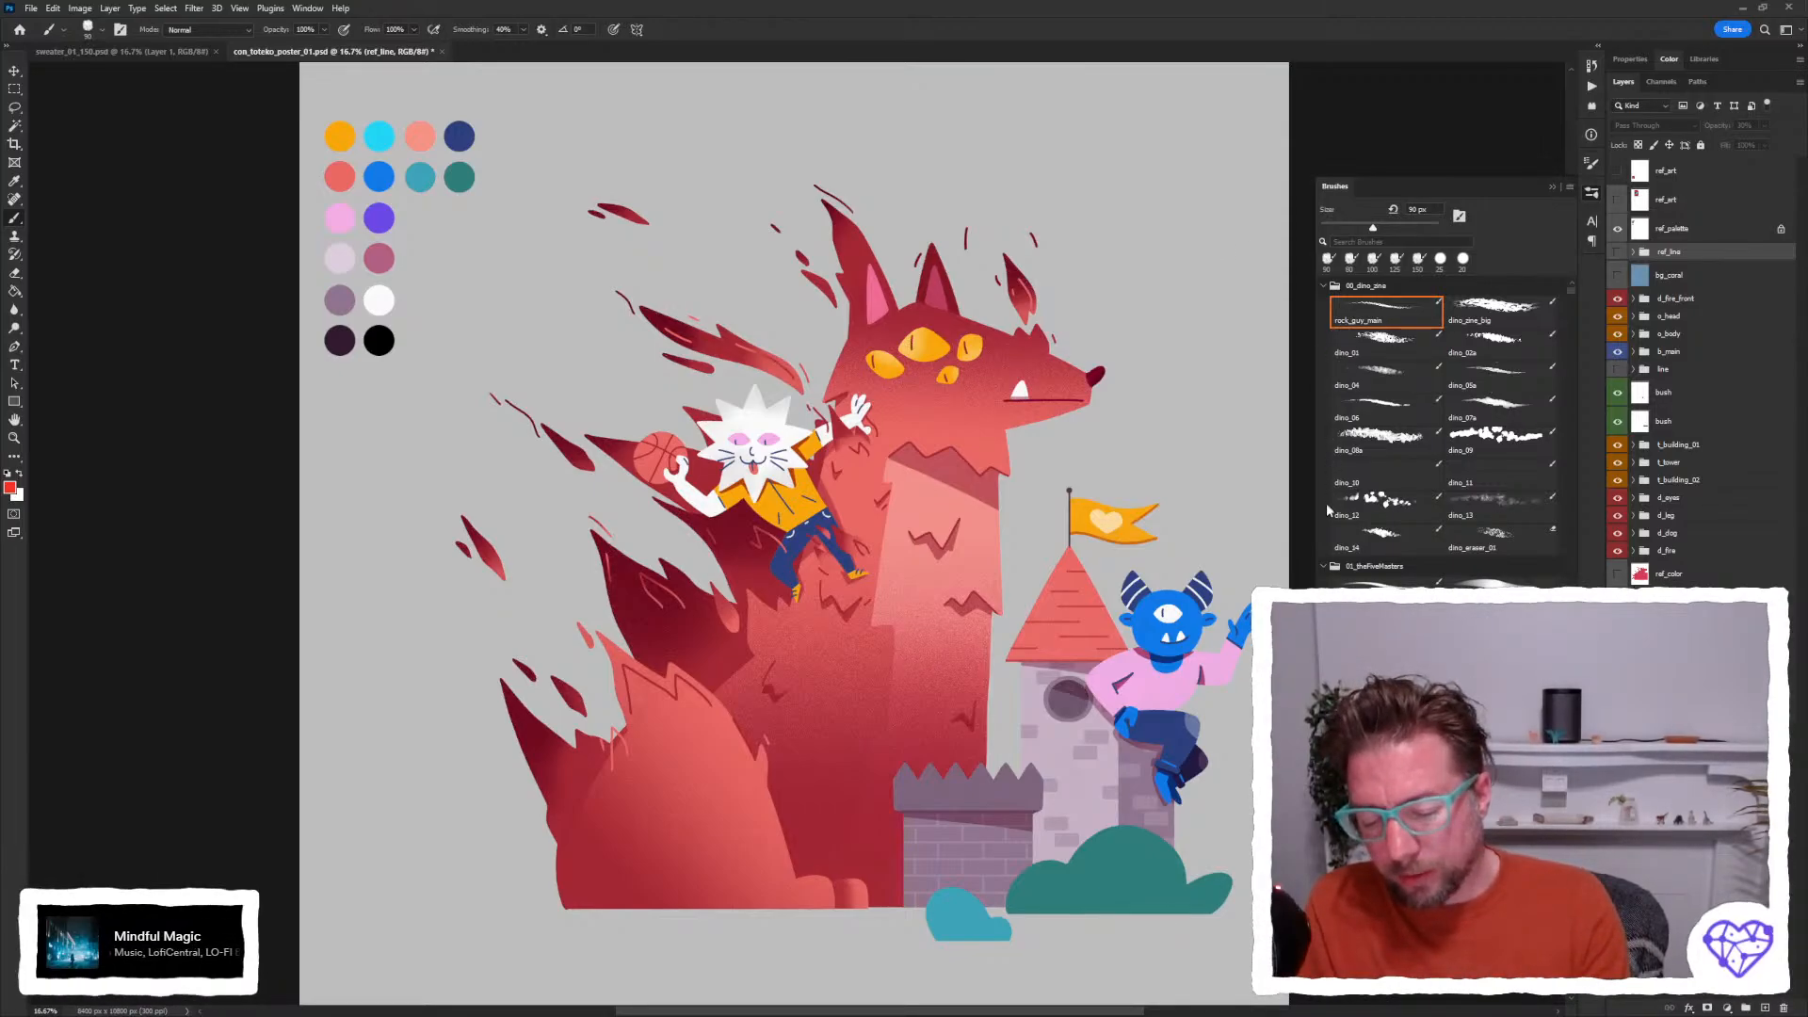
Try shrinking the brush to 4 px and return its size to 90 px.
click(1349, 443)
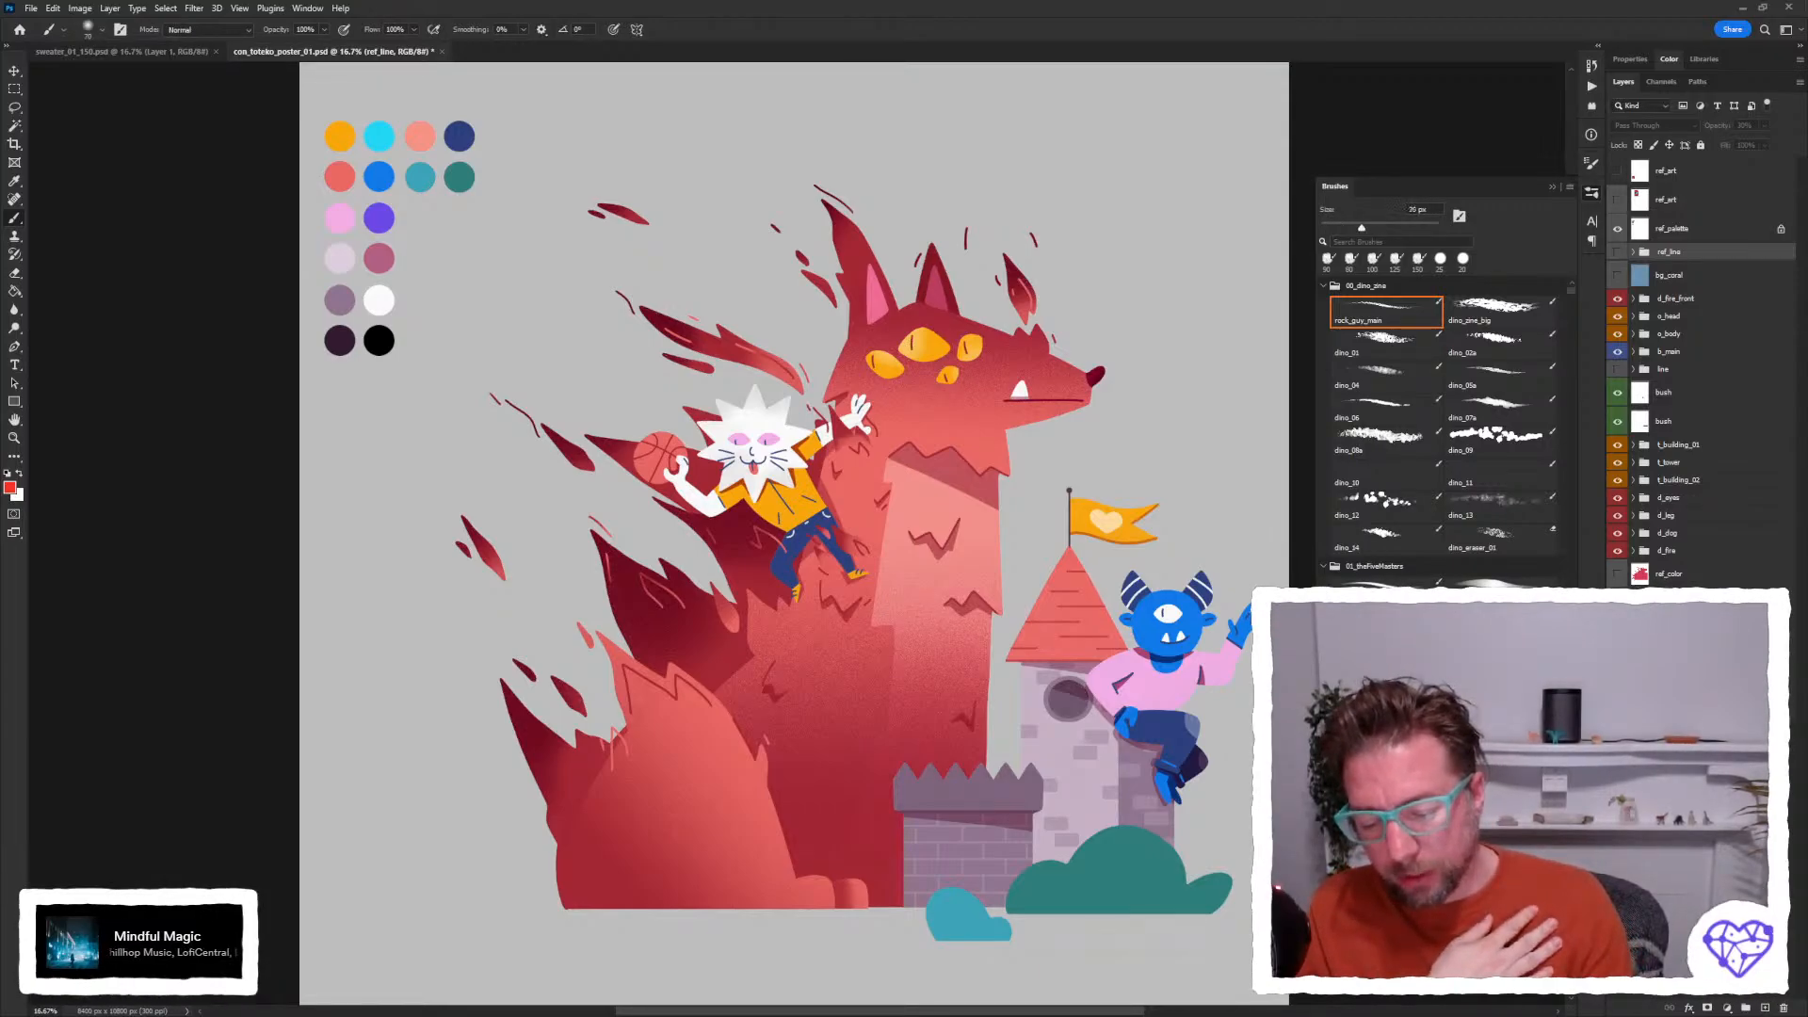
key(bracketleft)
key(bracketleft)
key(bracketleft)
key(bracketleft)
key(bracketleft)
key(bracketleft)
key(bracketleft)
key(bracketleft)
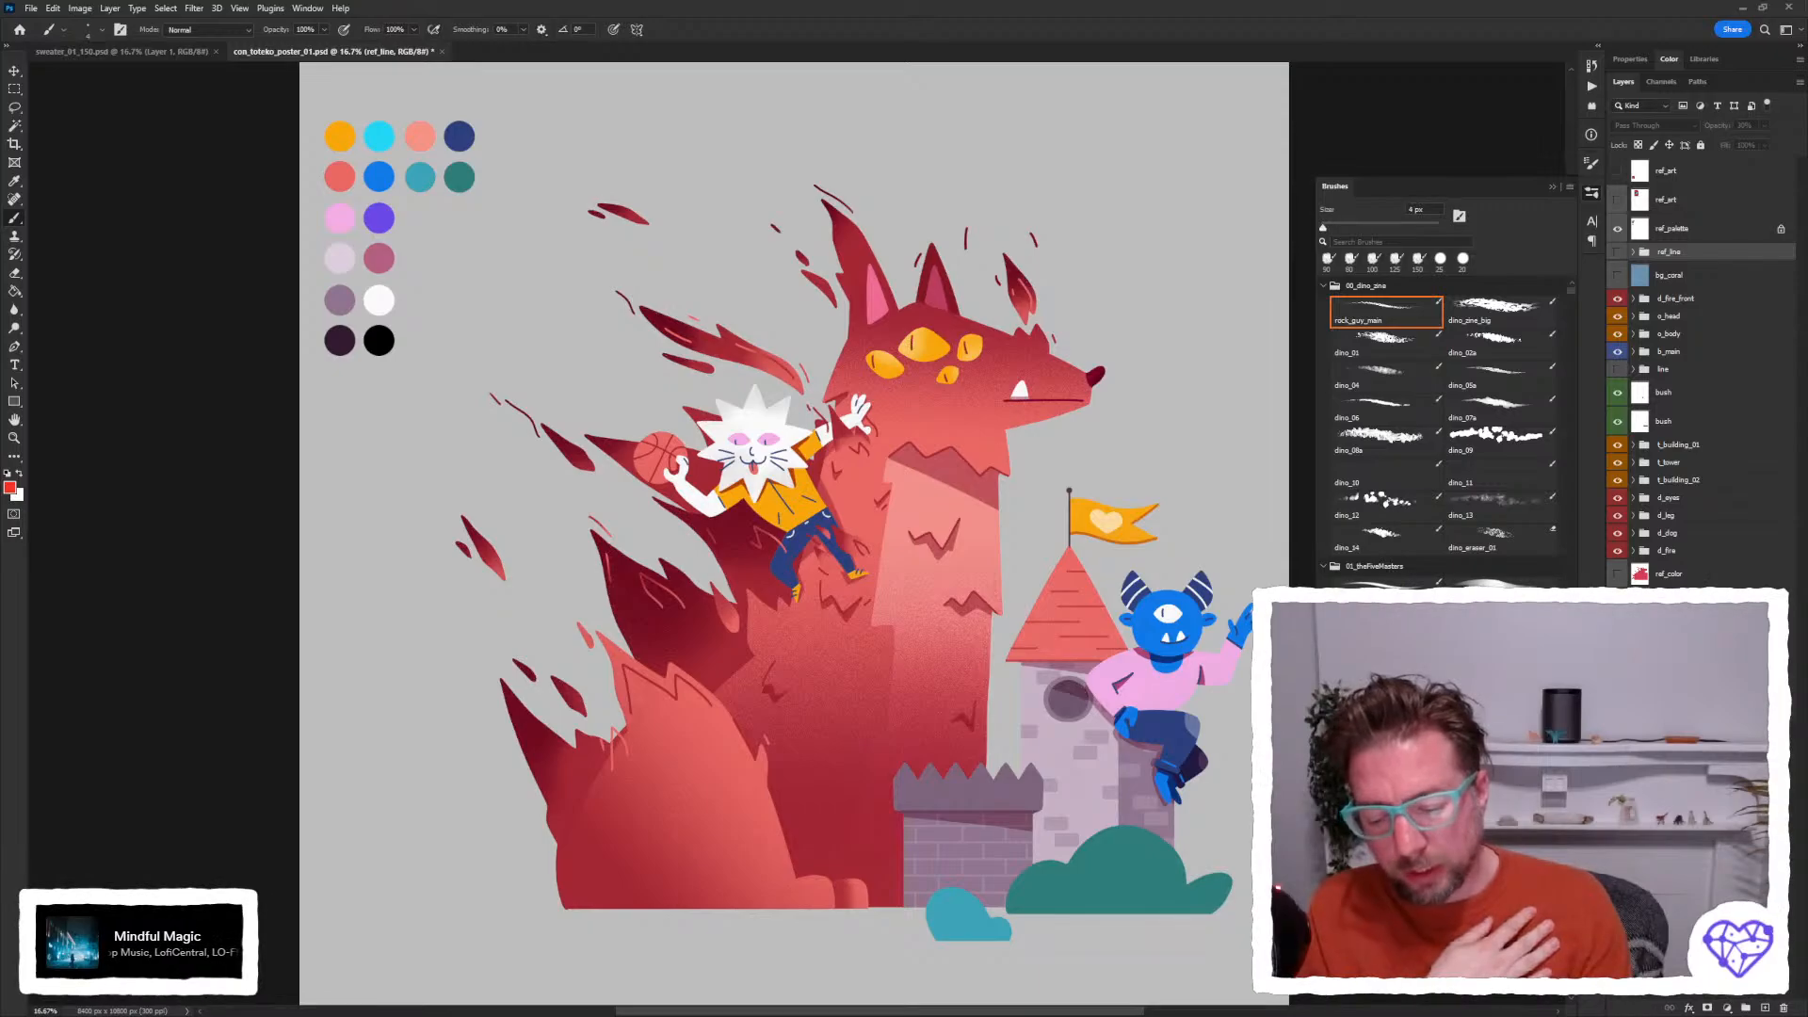
key(bracketright)
key(bracketright)
key(bracketright)
key(bracketright)
key(bracketright)
key(bracketright)
key(bracketright)
key(bracketright)
key(bracketright)
key(bracketright)
key(bracketright)
key(bracketright)
key(bracketright)
key(bracketright)
key(bracketright)
key(bracketright)
key(bracketright)
key(bracketright)
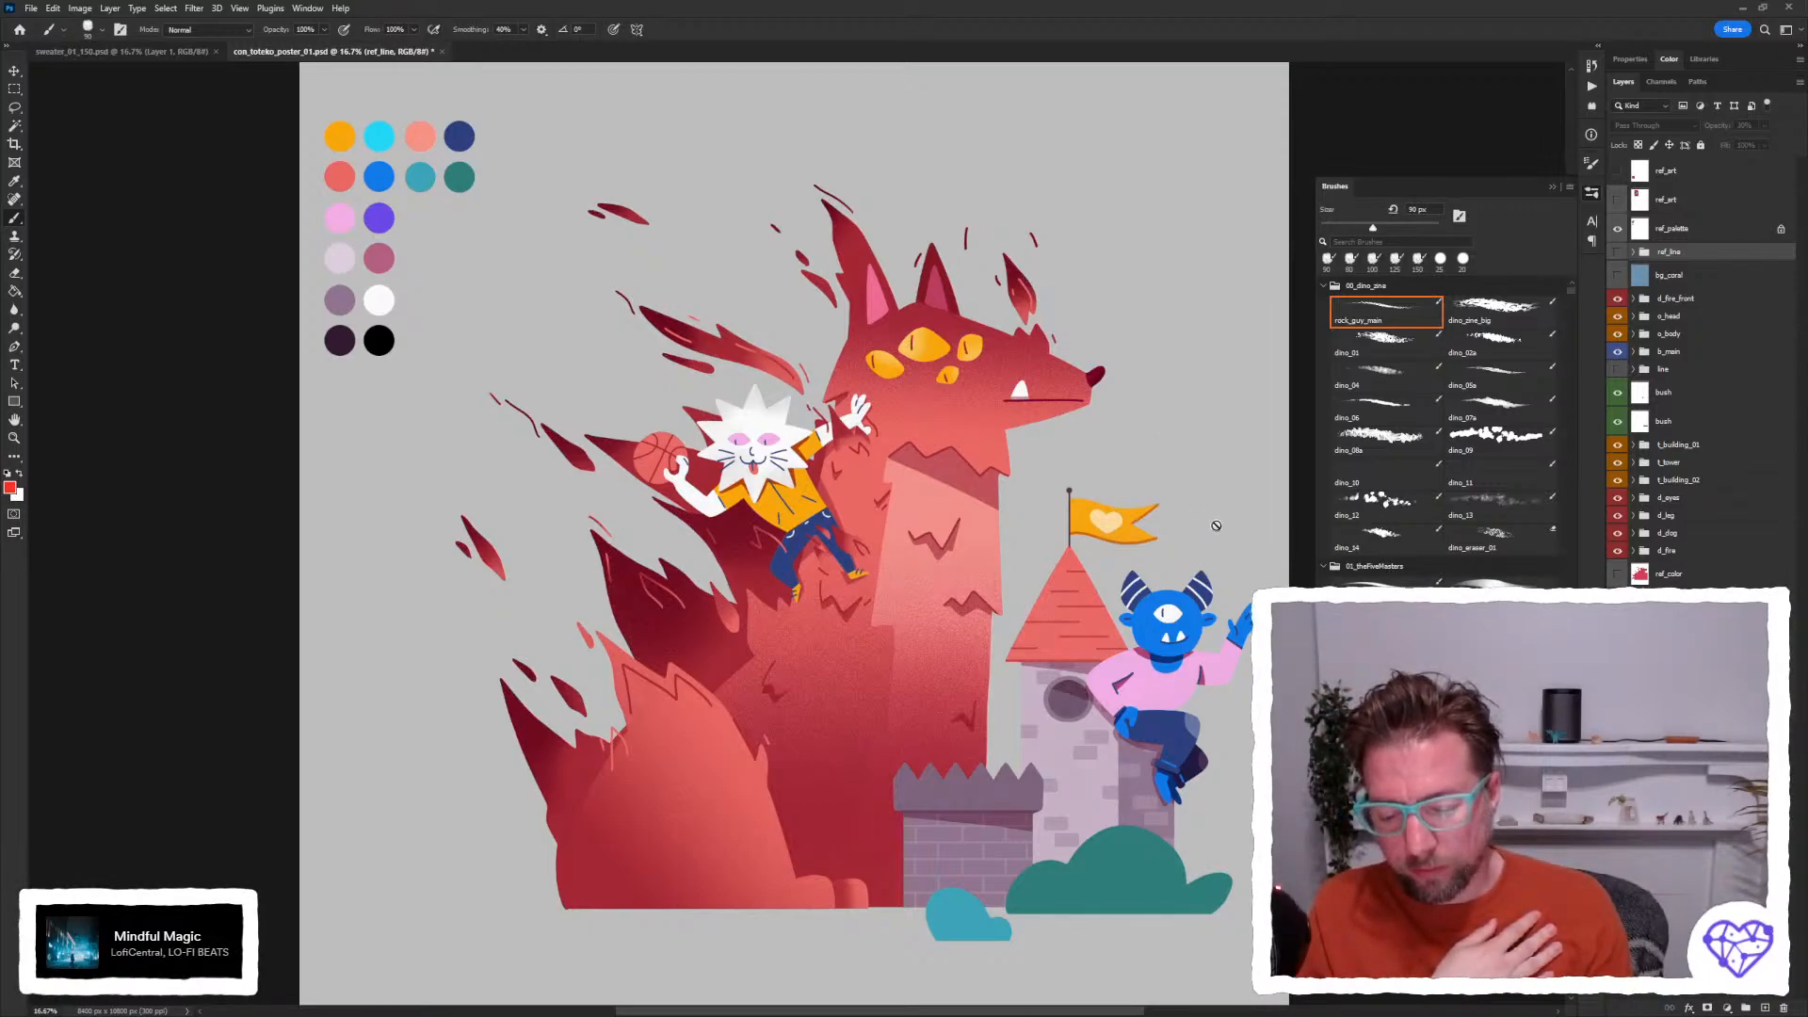
click(1552, 188)
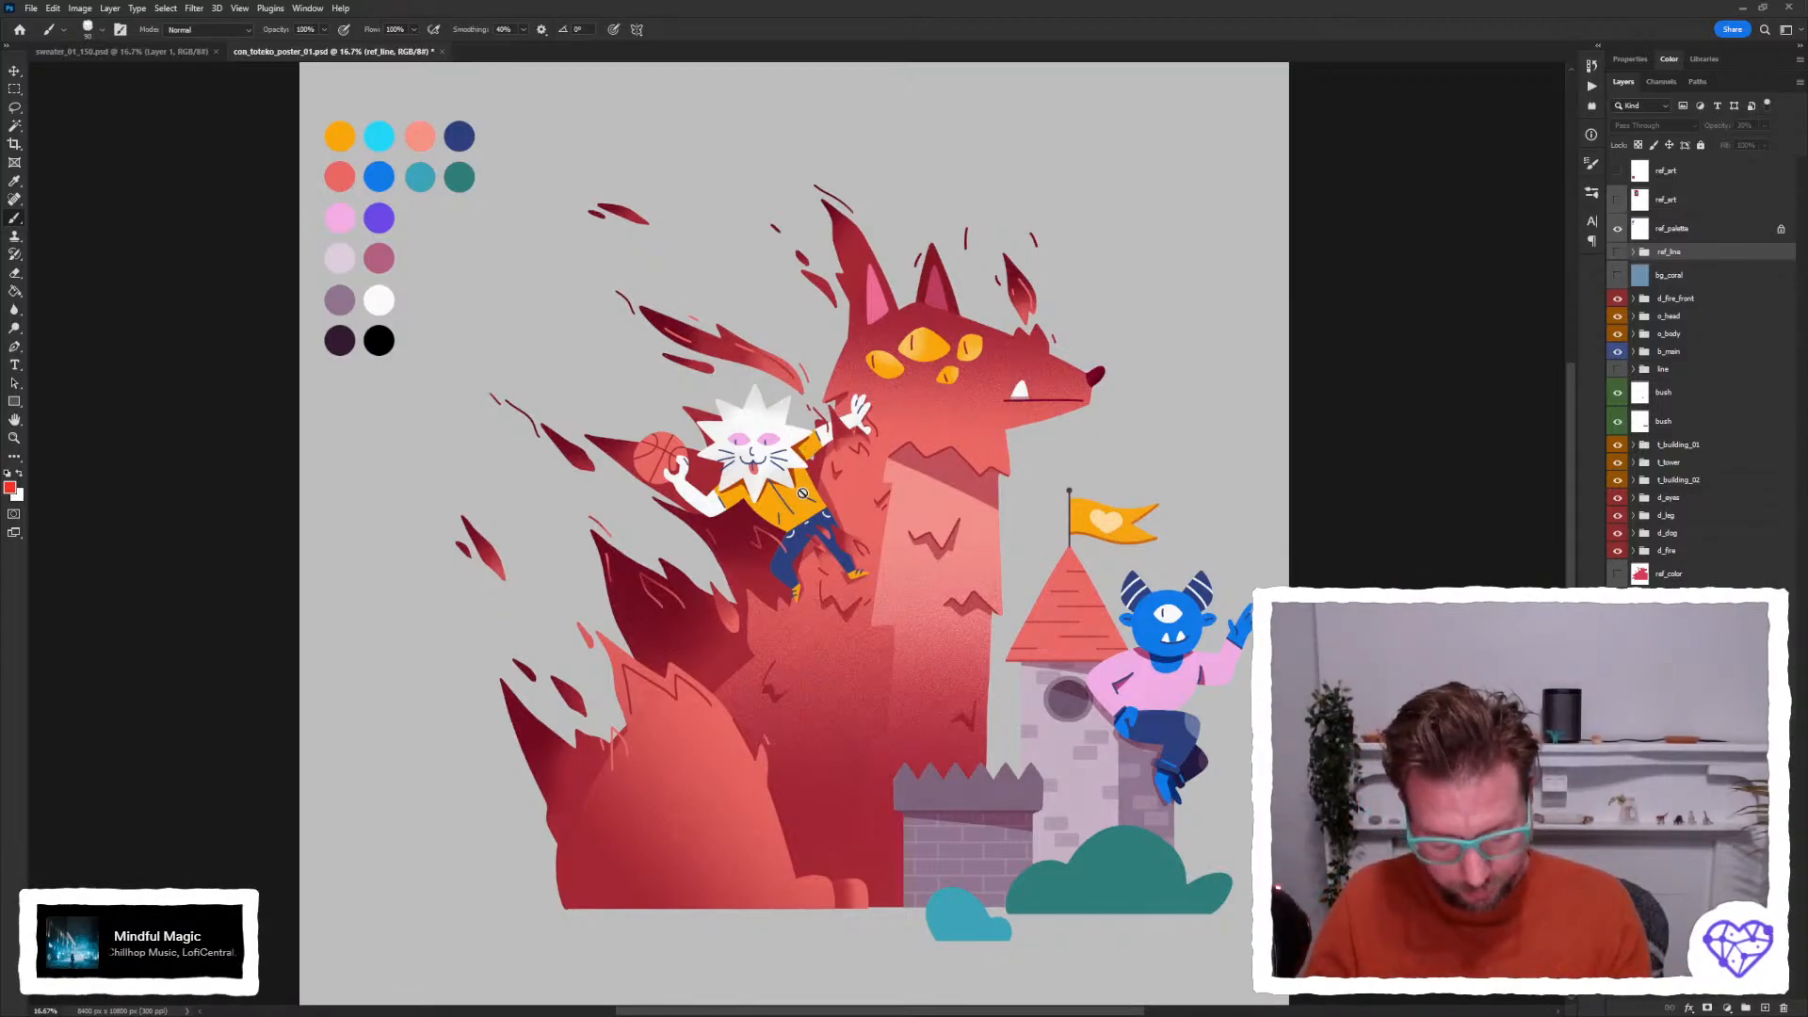
Examine the white spiky-haired character with the basketball against the fire dog's body and surrounding flames.
key(space)
drag(791, 468, 726, 444)
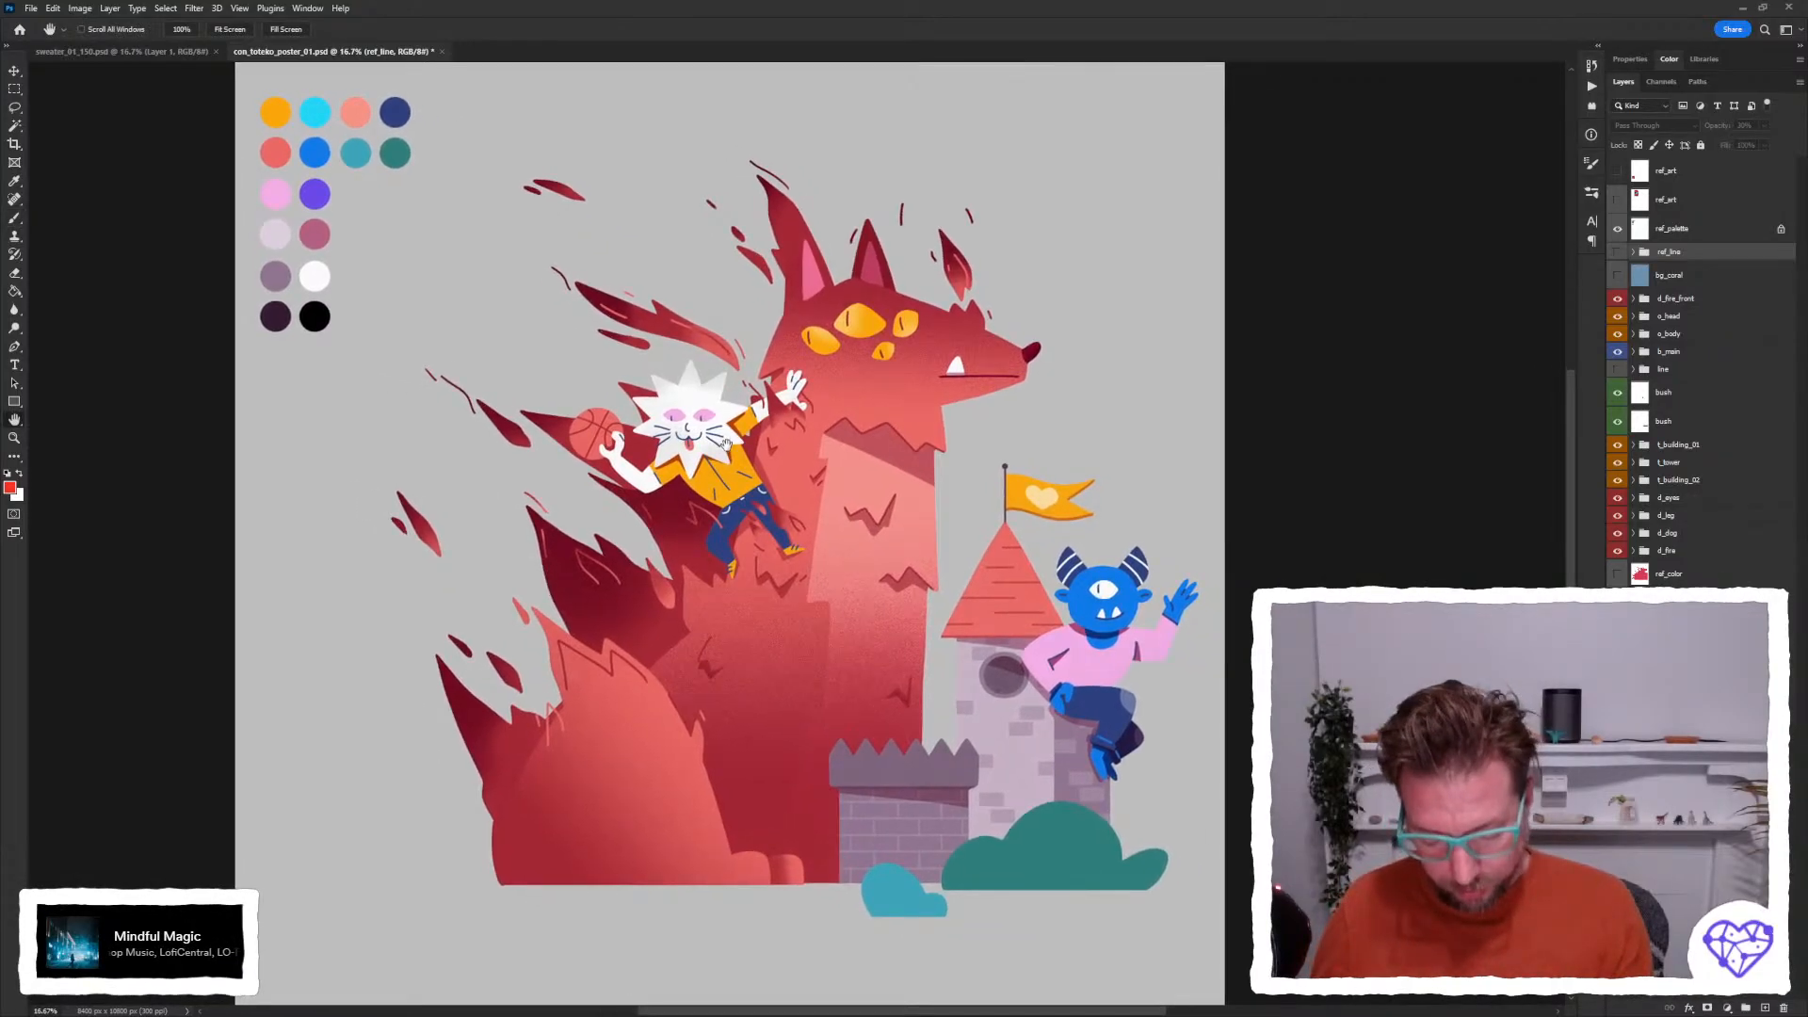
ctrl+click(725, 450)
ctrl+click(708, 459)
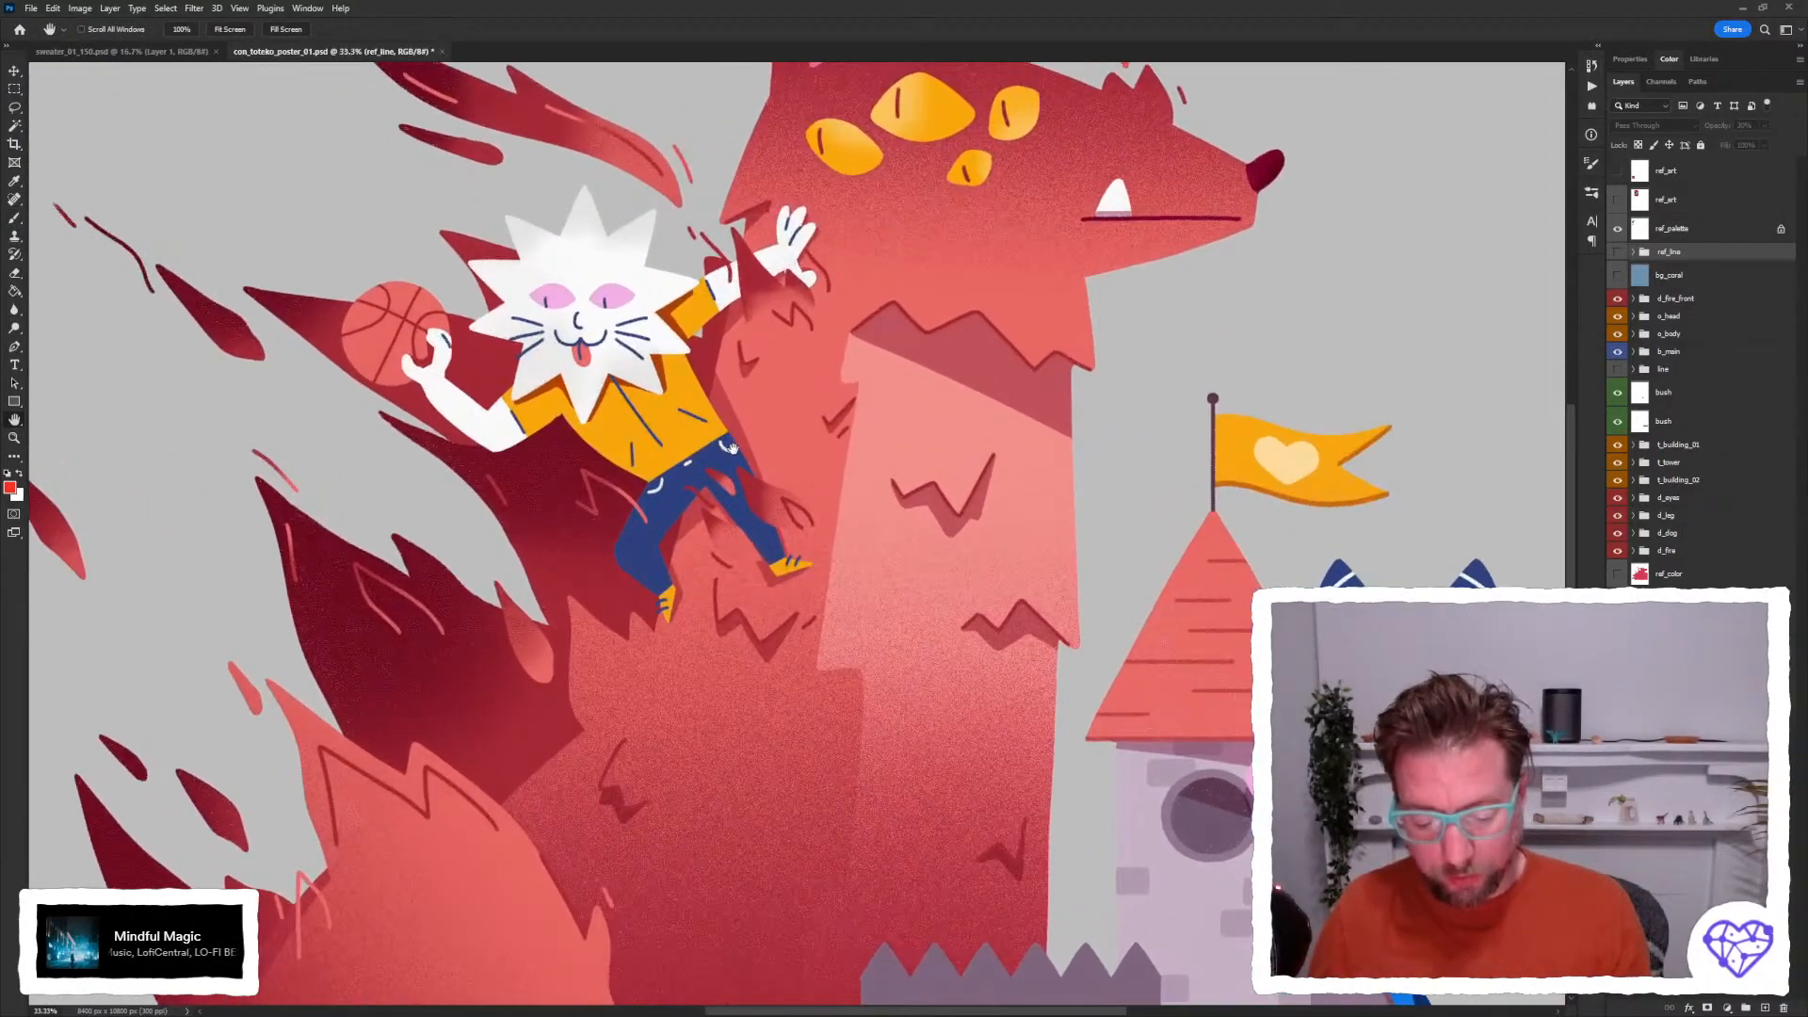
alt+click(702, 463)
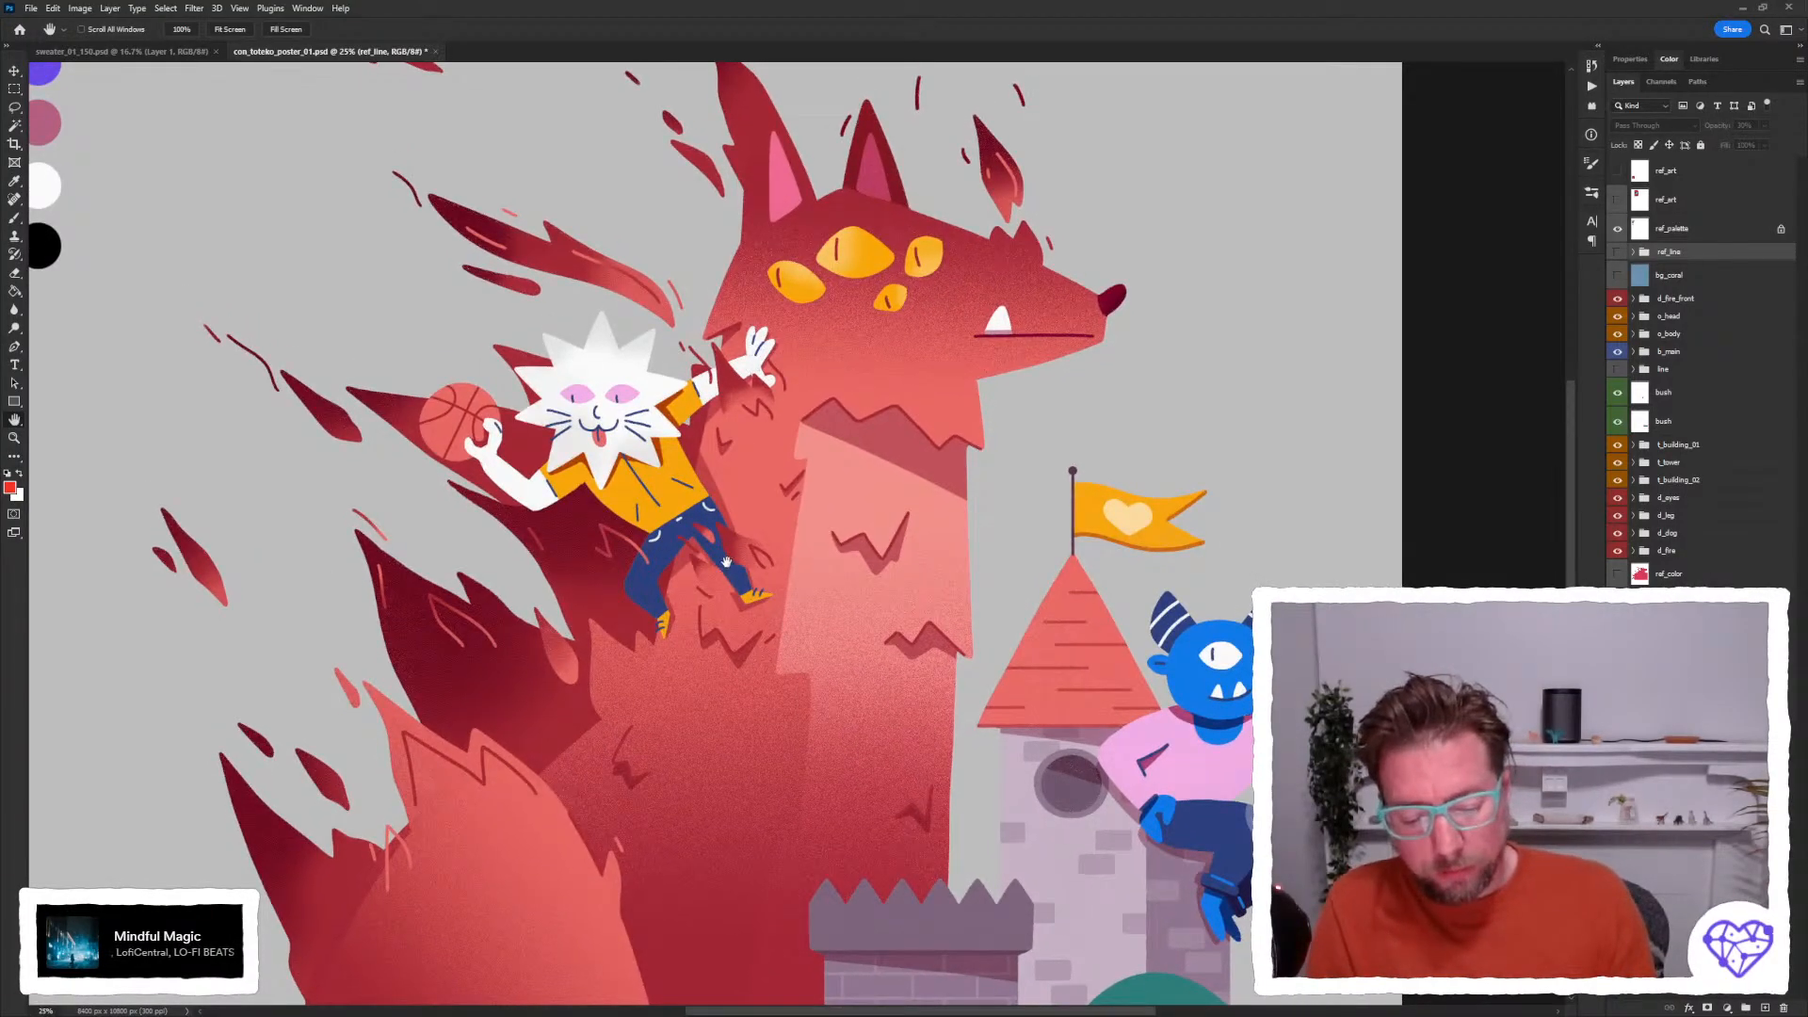
drag(726, 563, 752, 553)
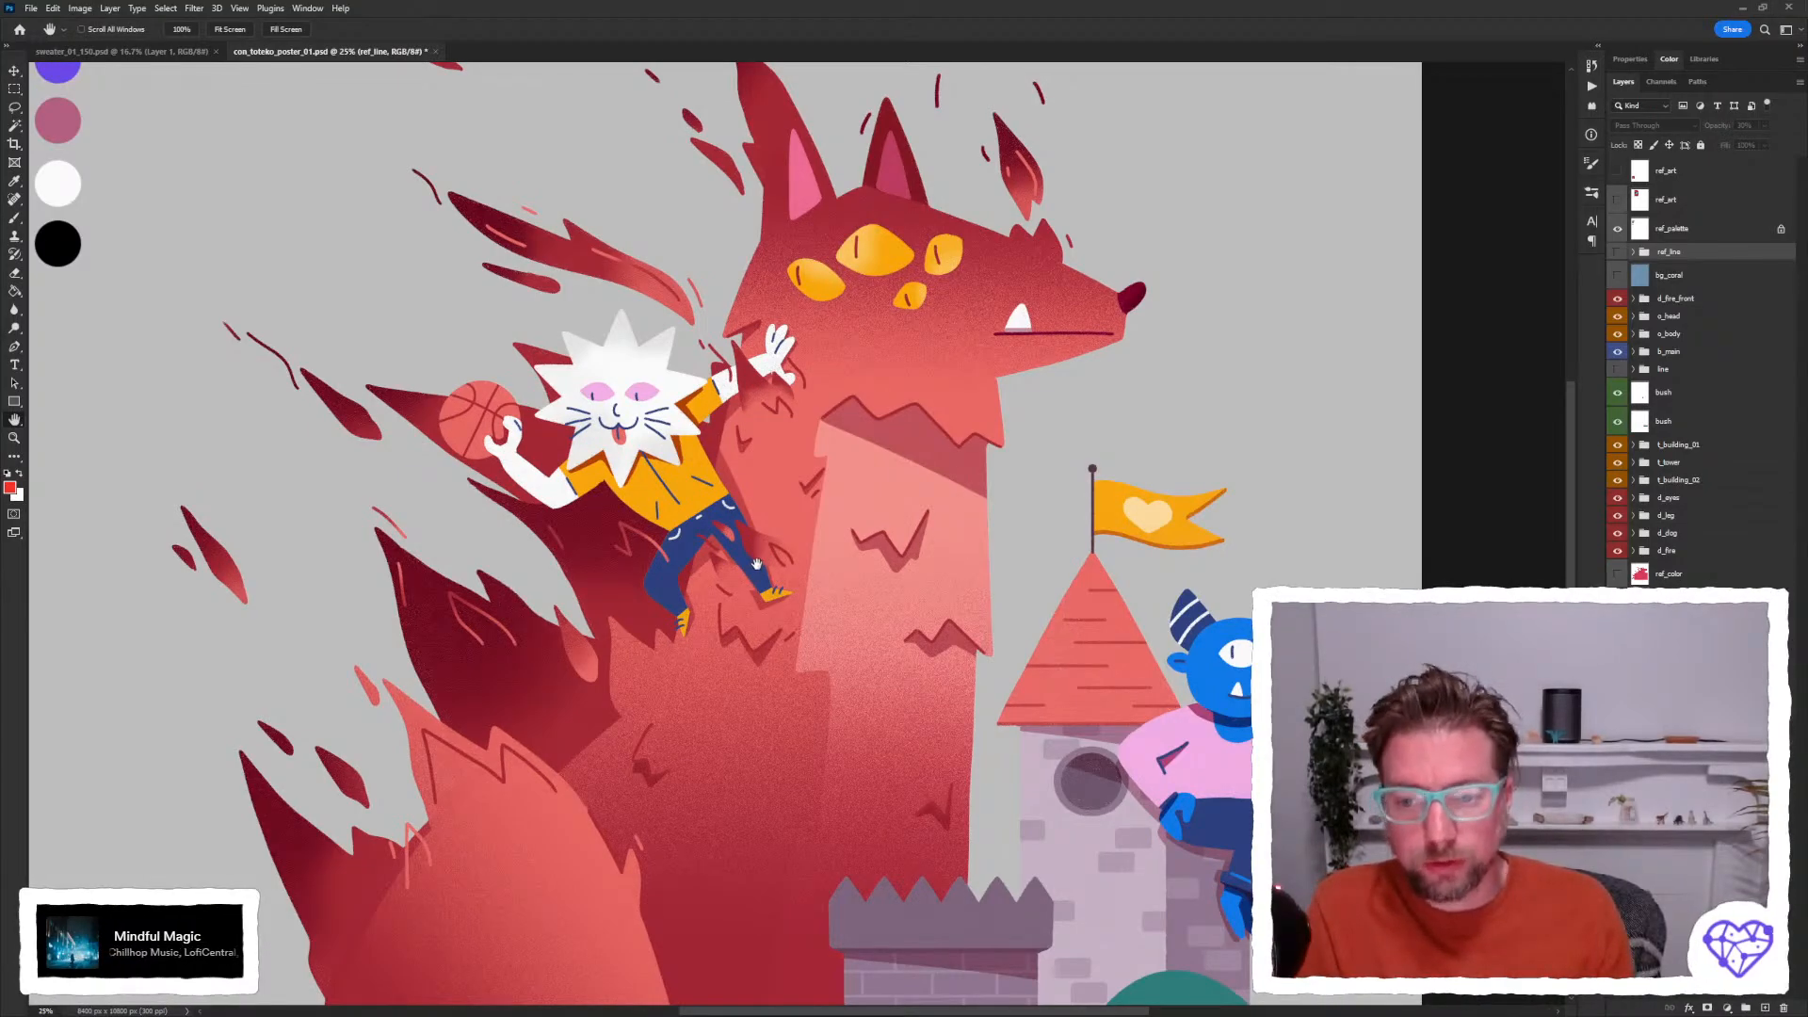
drag(759, 556, 744, 560)
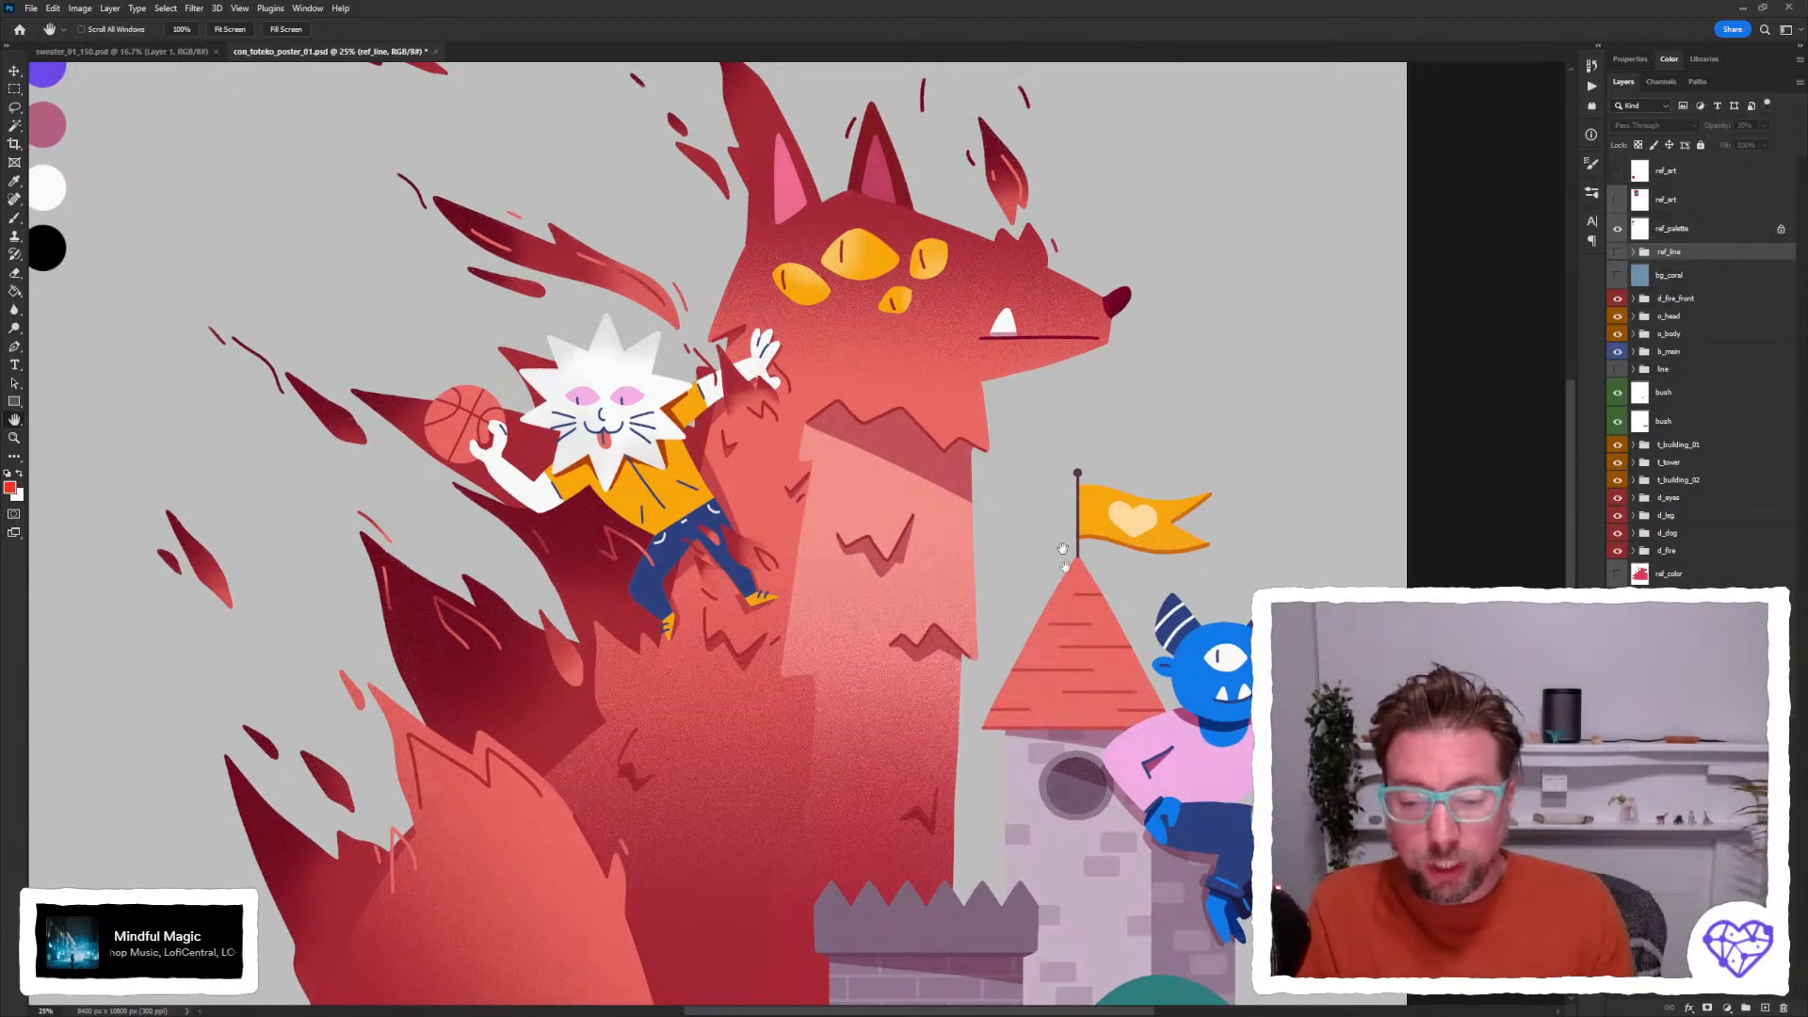
Examine the fire dog's head, eyes and flames up close around the white spiky-haired character.
drag(887, 547, 859, 540)
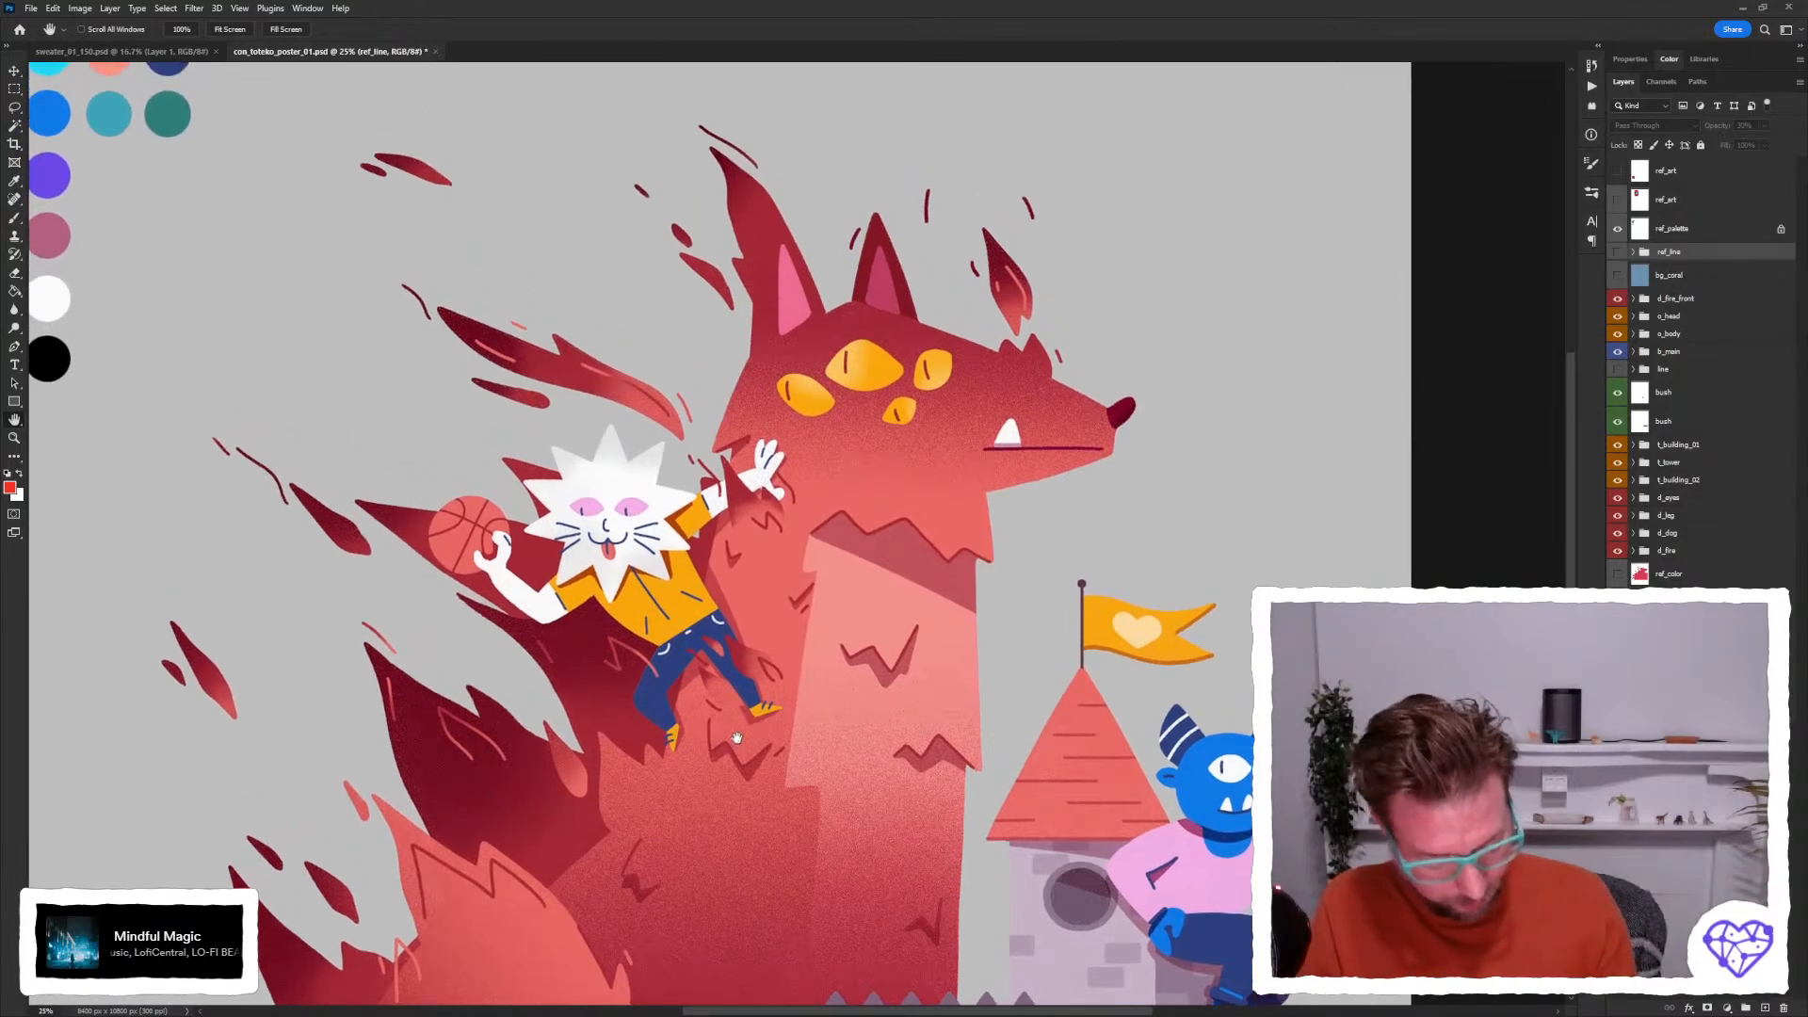
key(z)
click(492, 276)
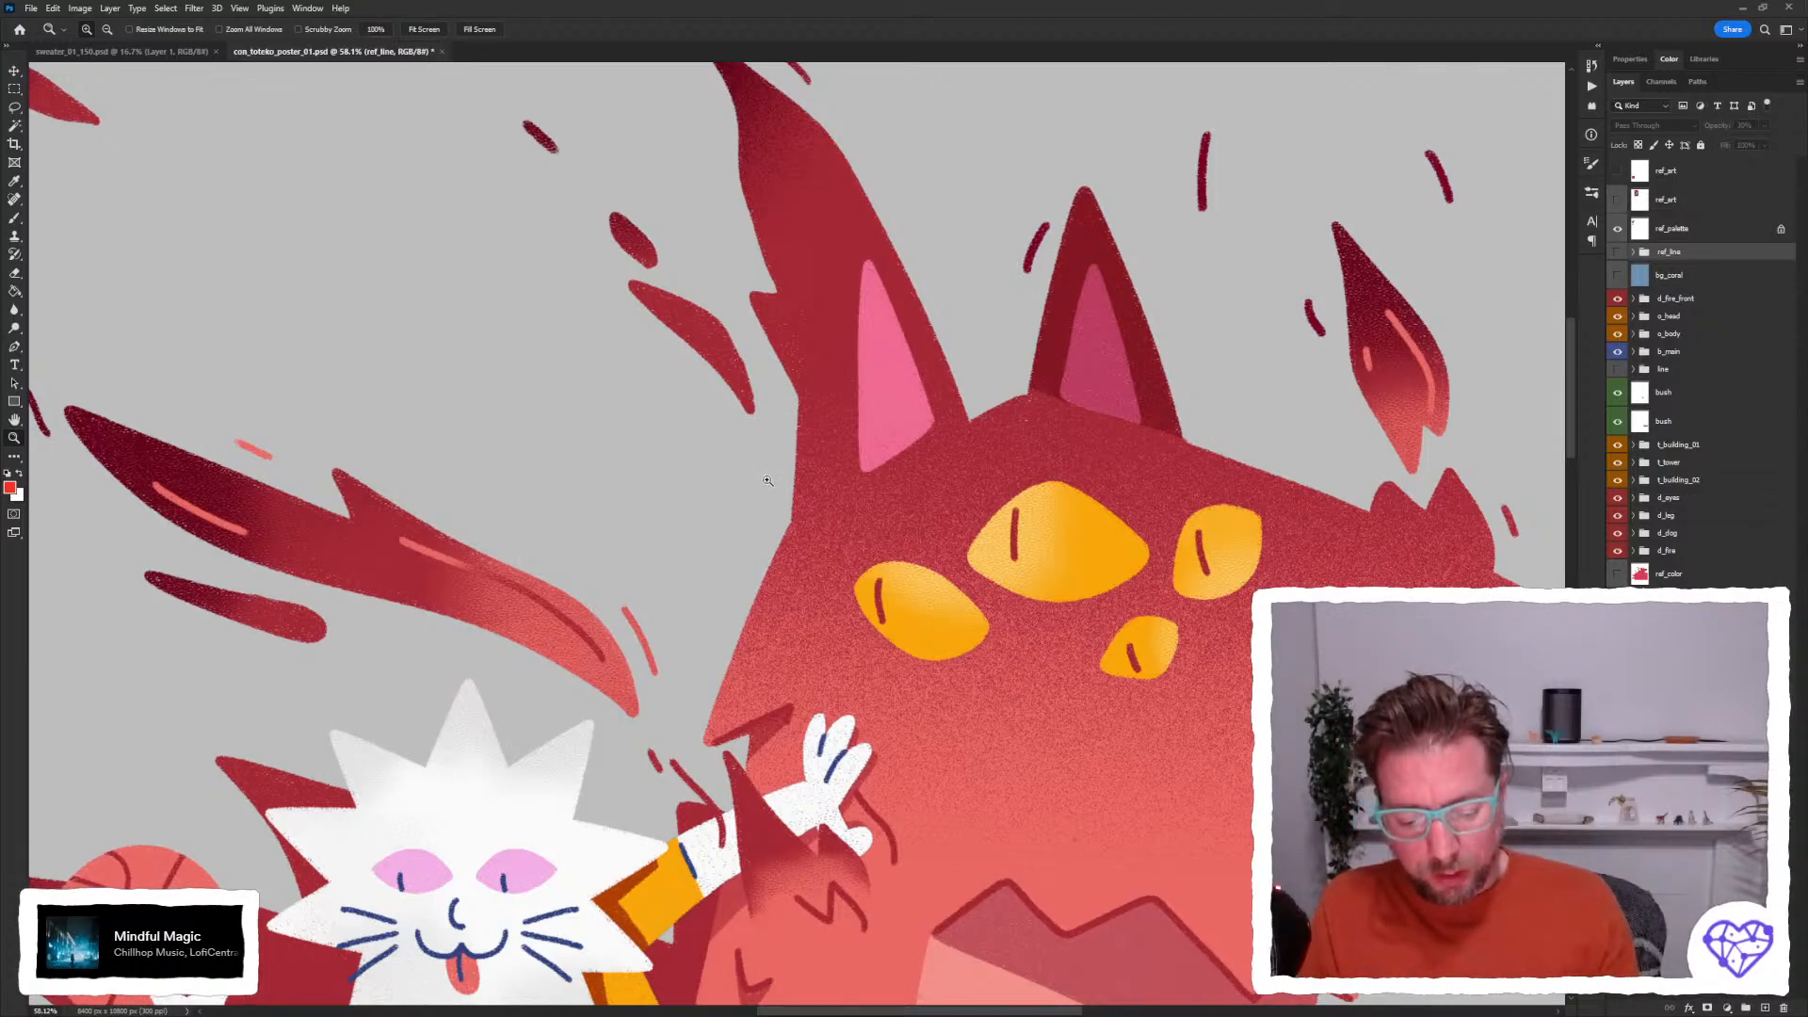
key(h)
scroll(700, 486, down, 5)
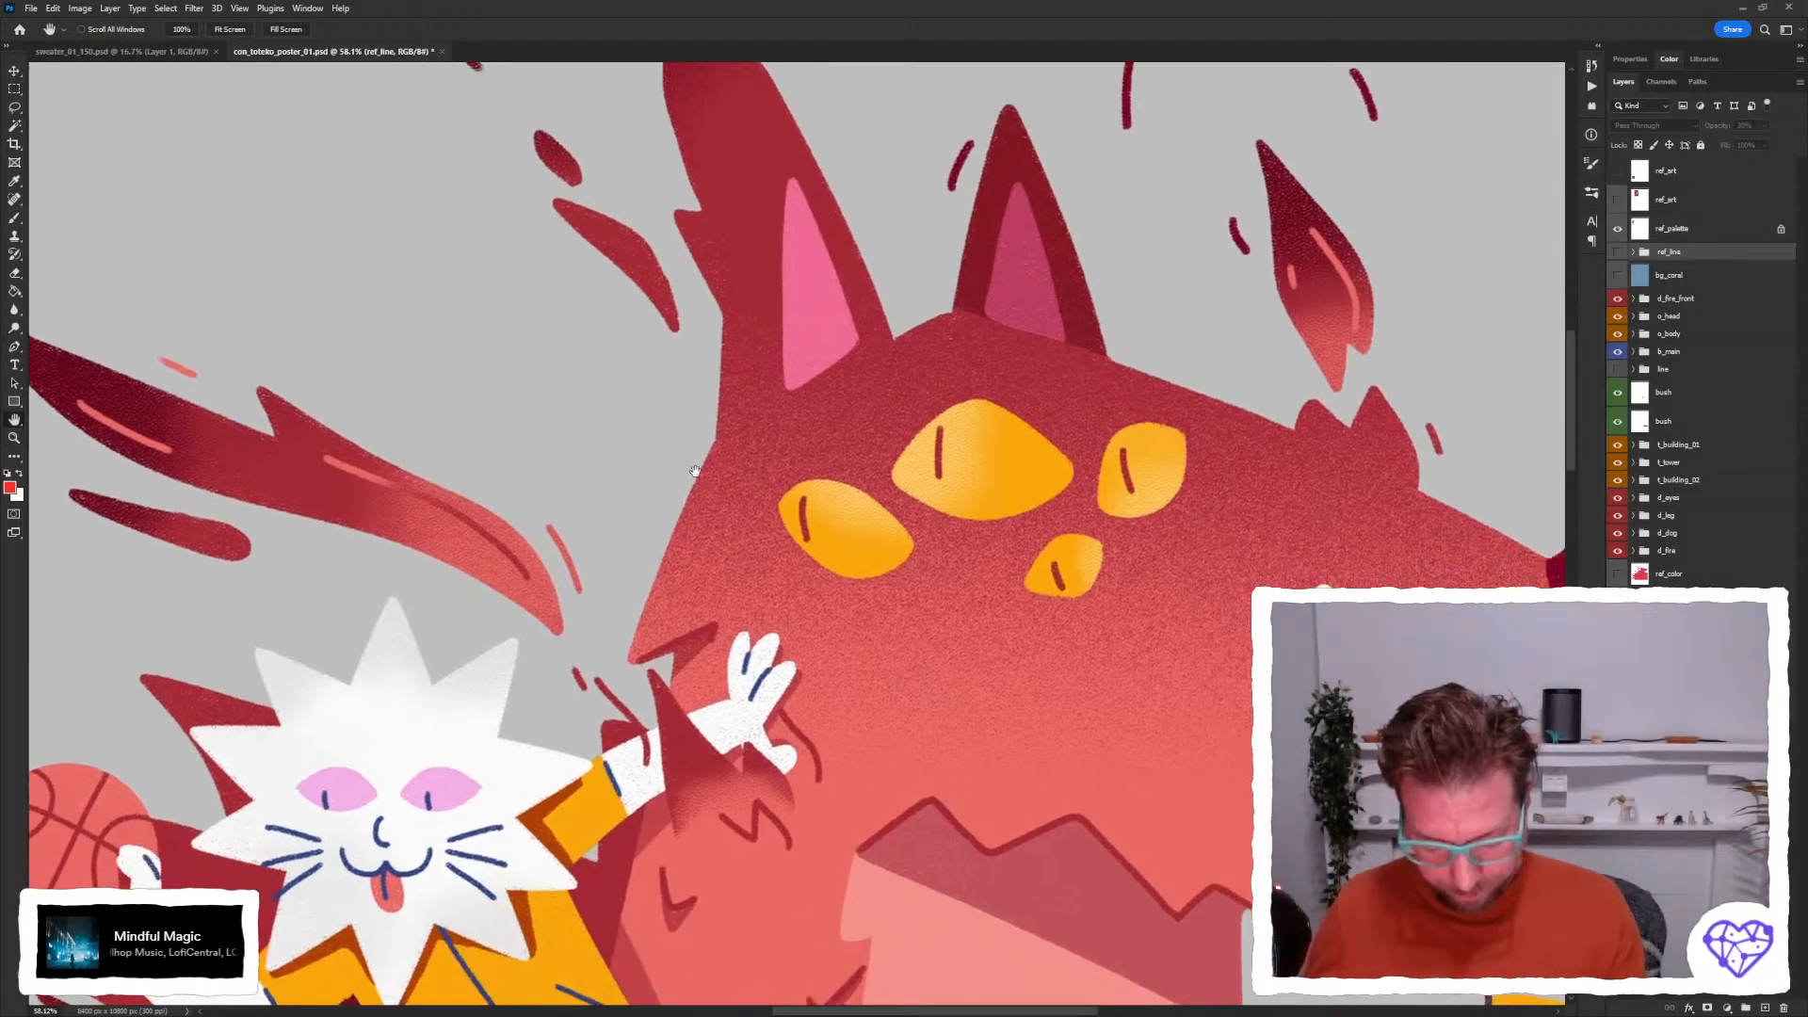
scroll(700, 486, down, 2)
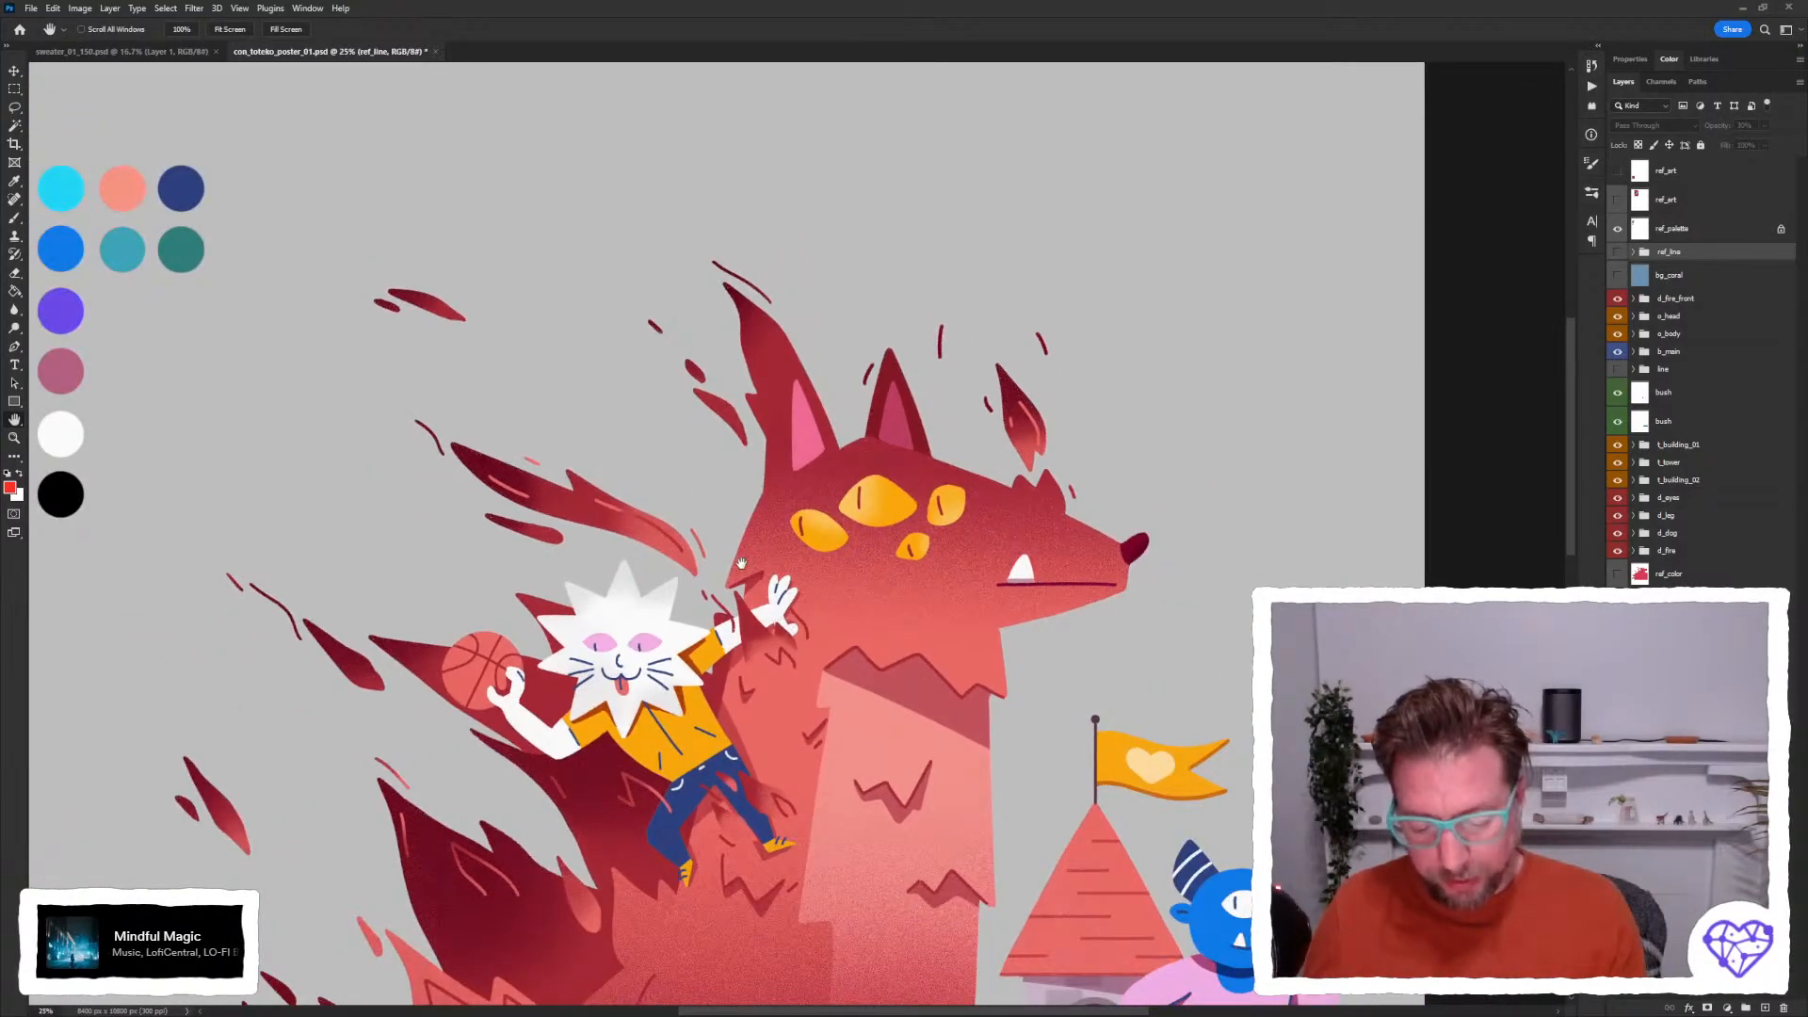
scroll(863, 520, down, 6)
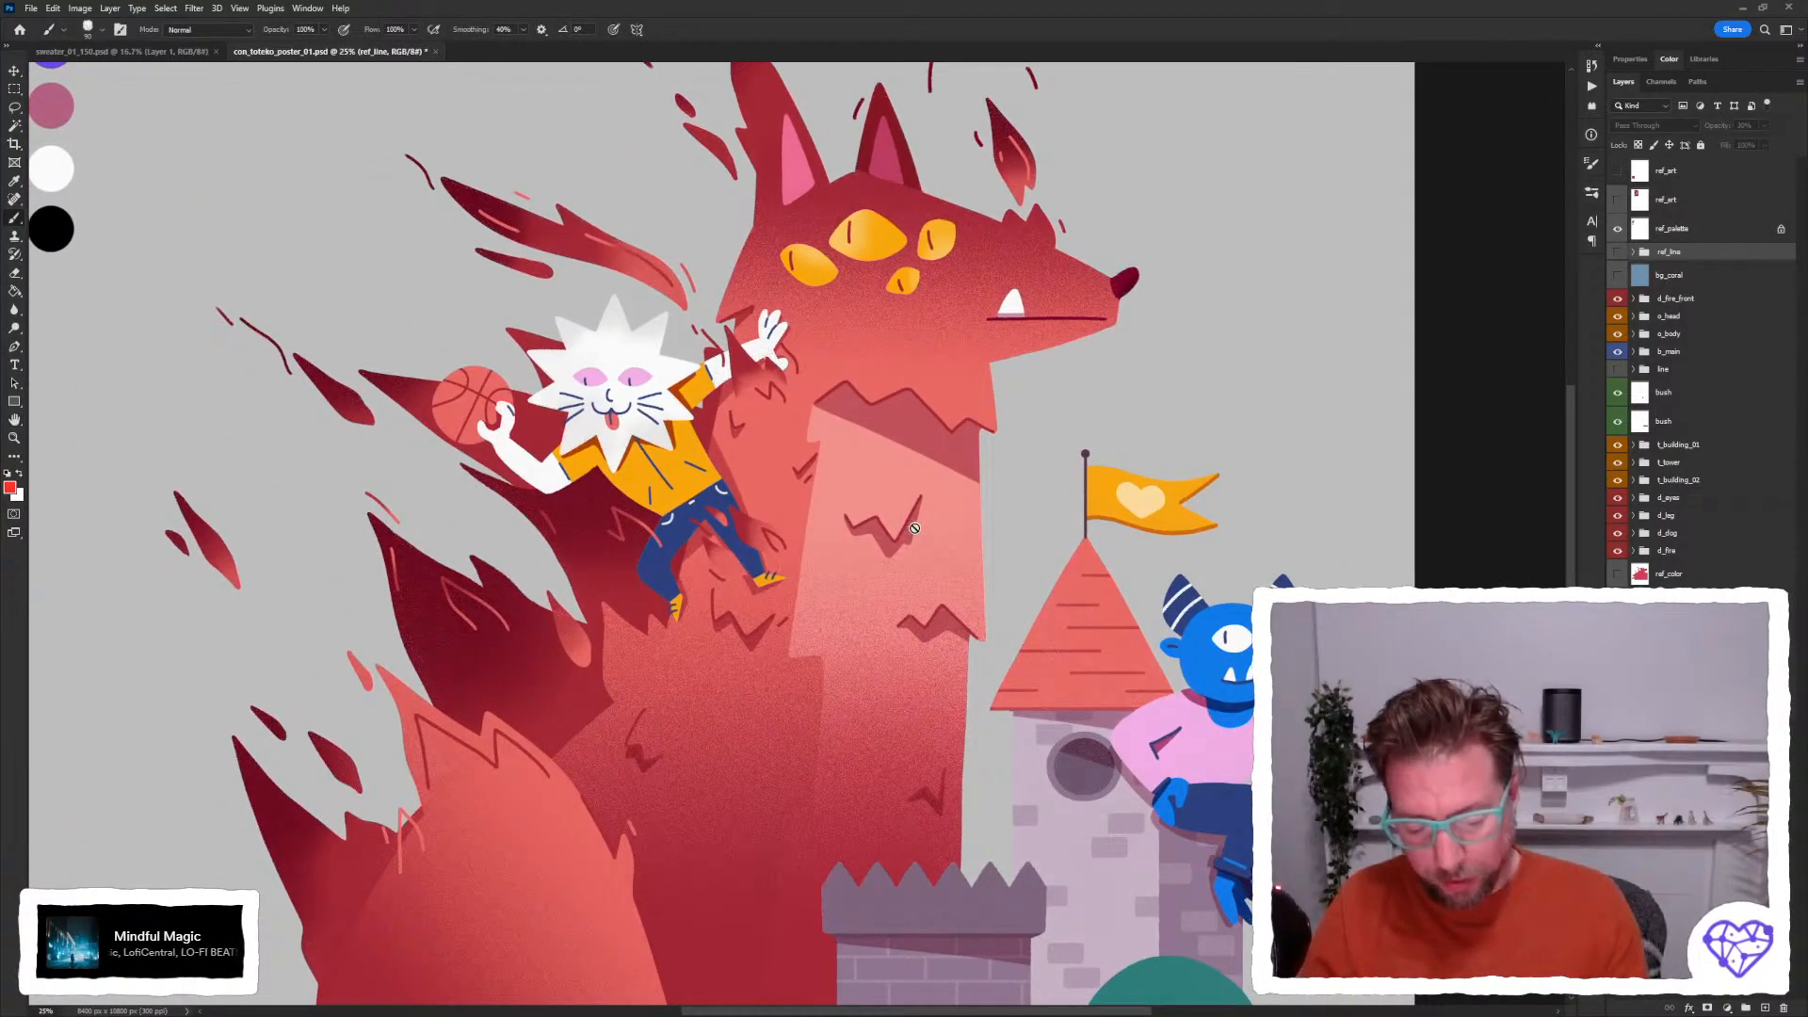
key(b)
click(1648, 370)
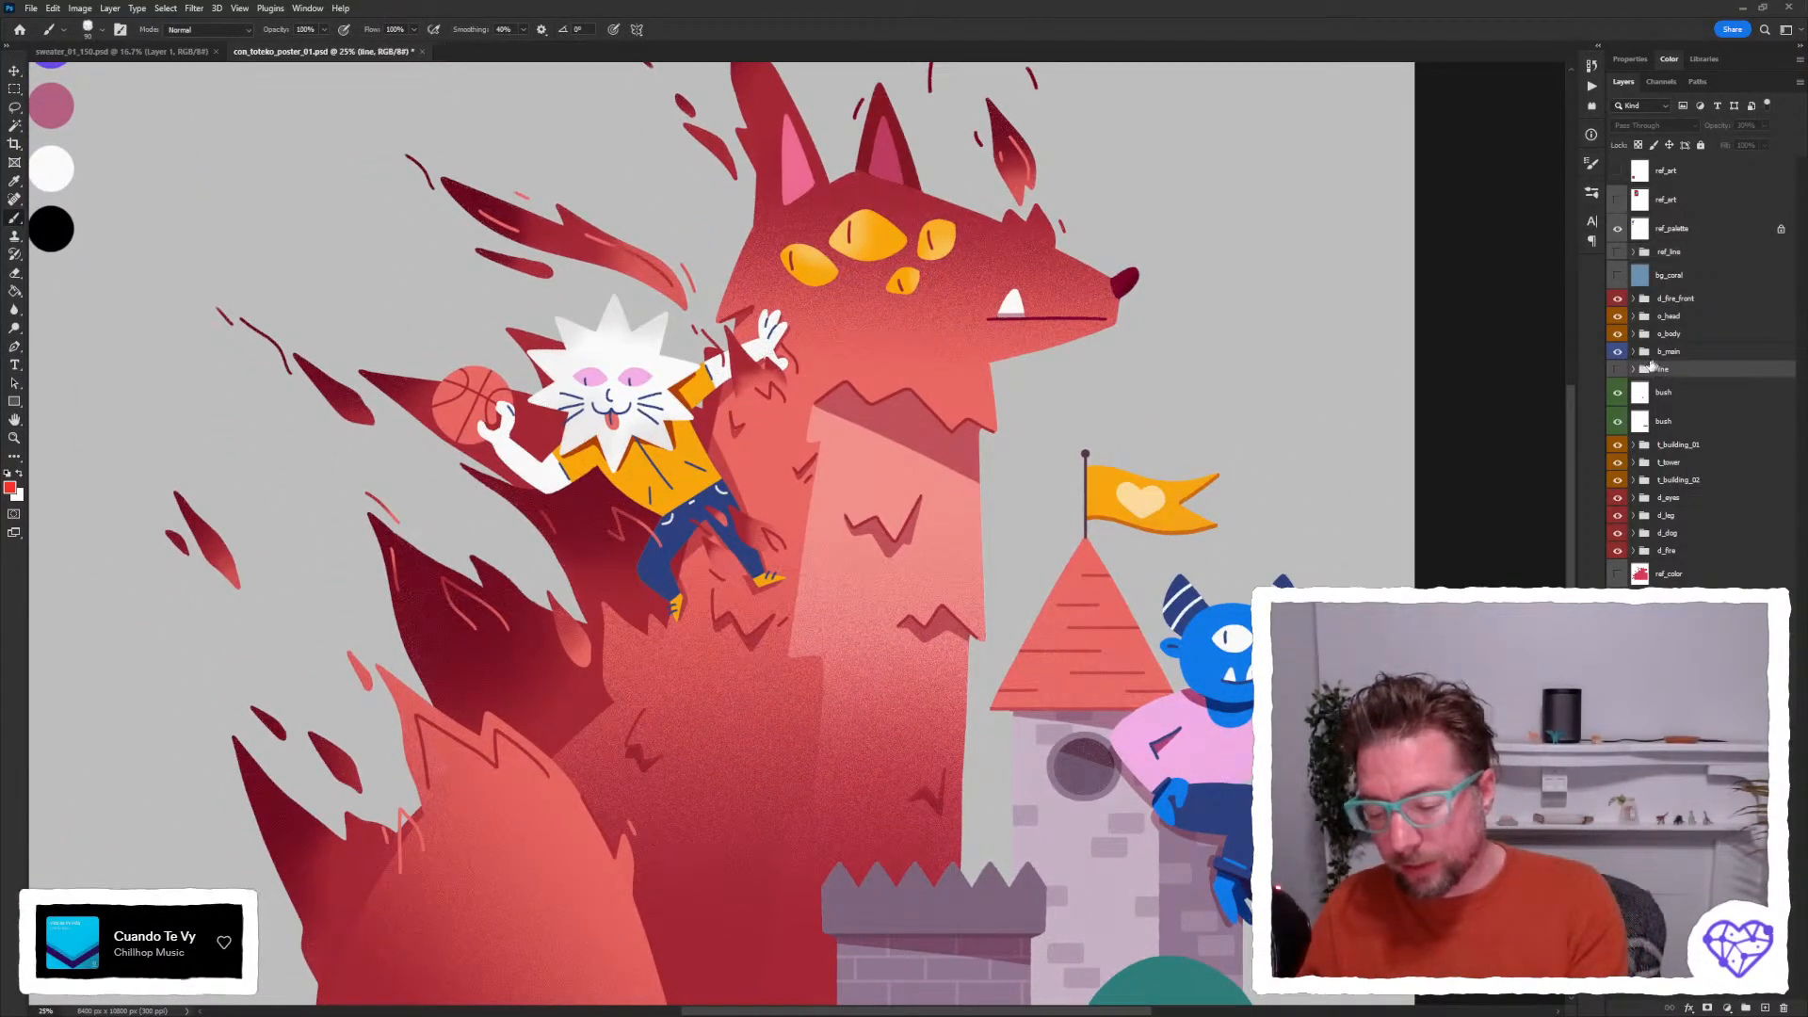
click(1662, 404)
click(1661, 423)
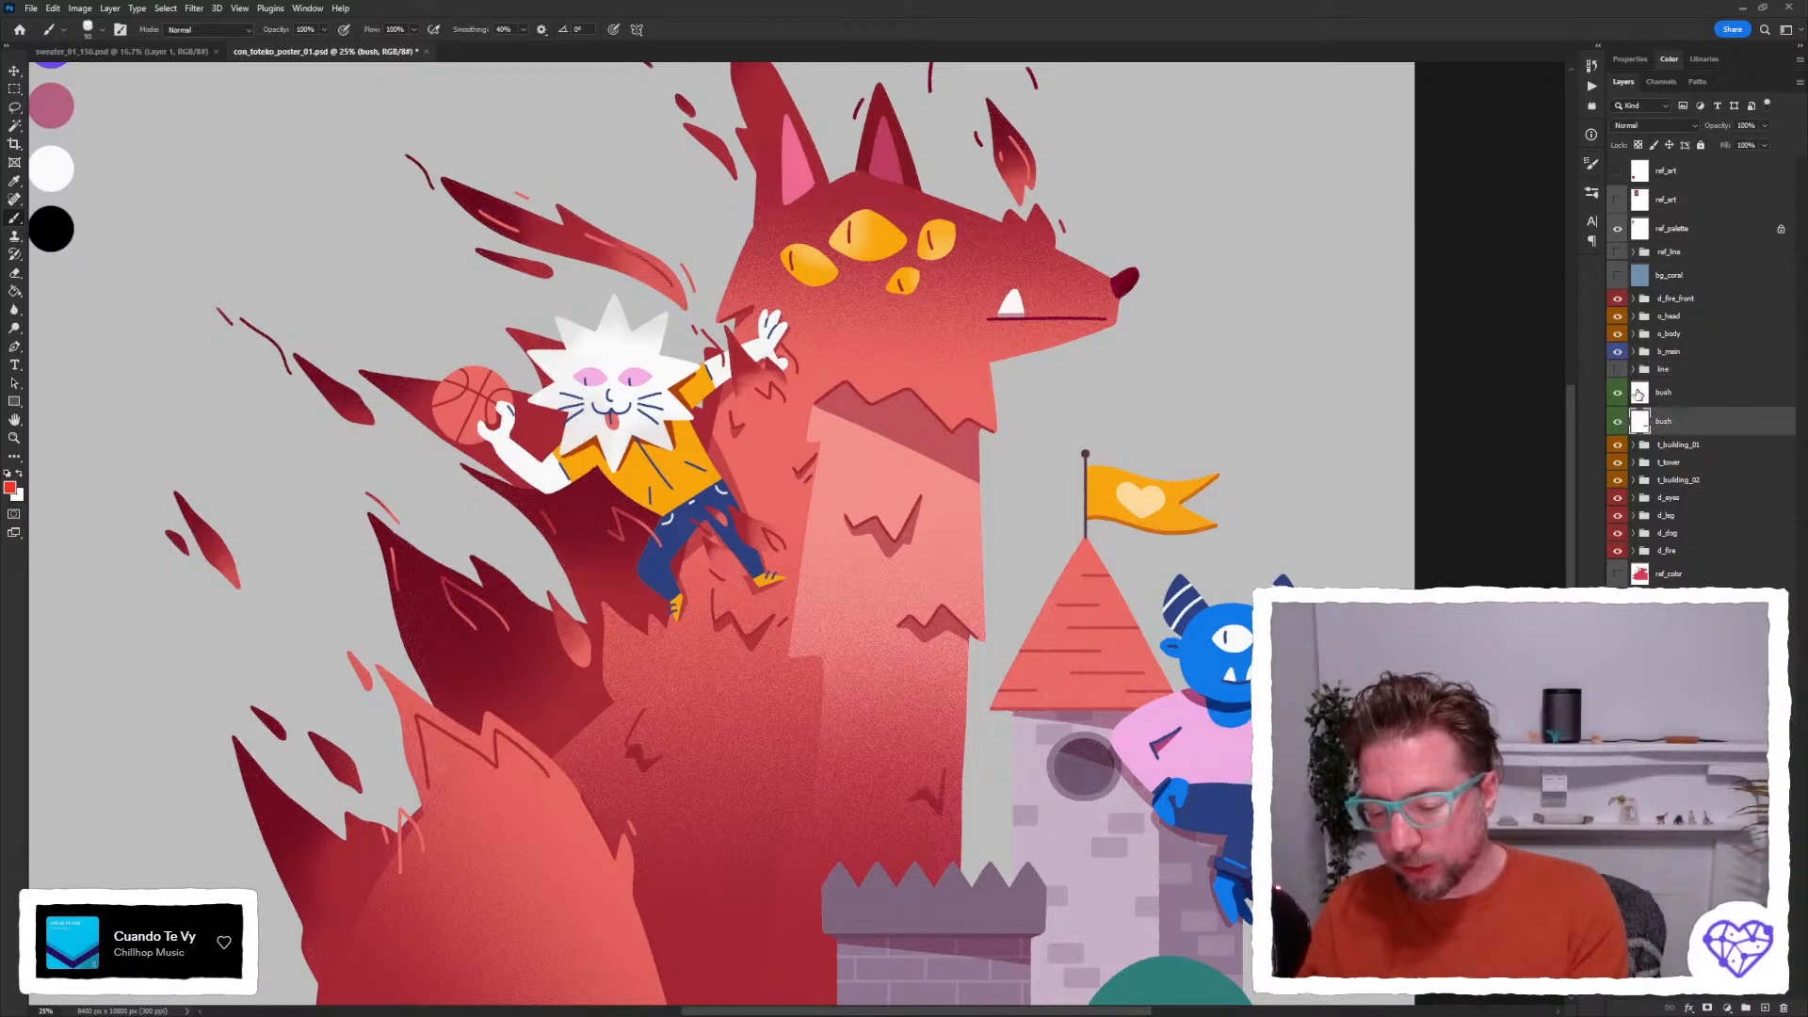
Show the topmost ref_art layer and move its small red fire dog to the empty area above the large dog's snout.
key(space)
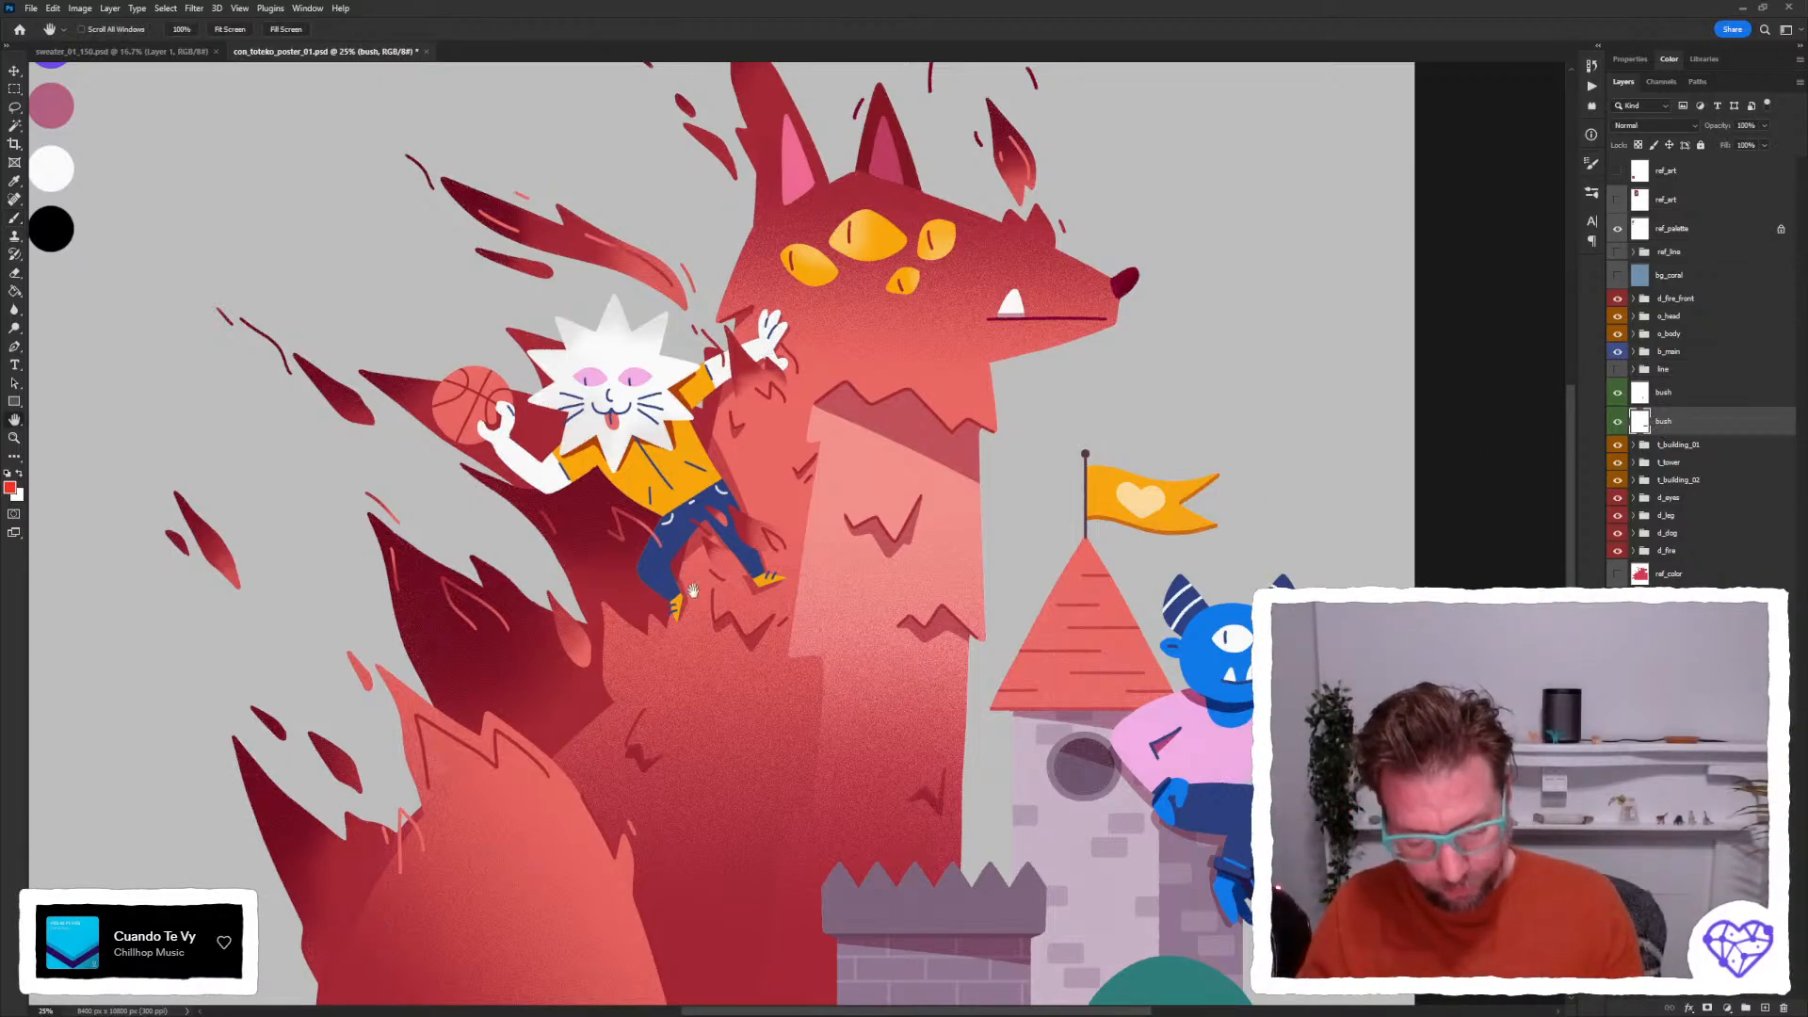
drag(693, 603, 713, 470)
key(ctrl+minus)
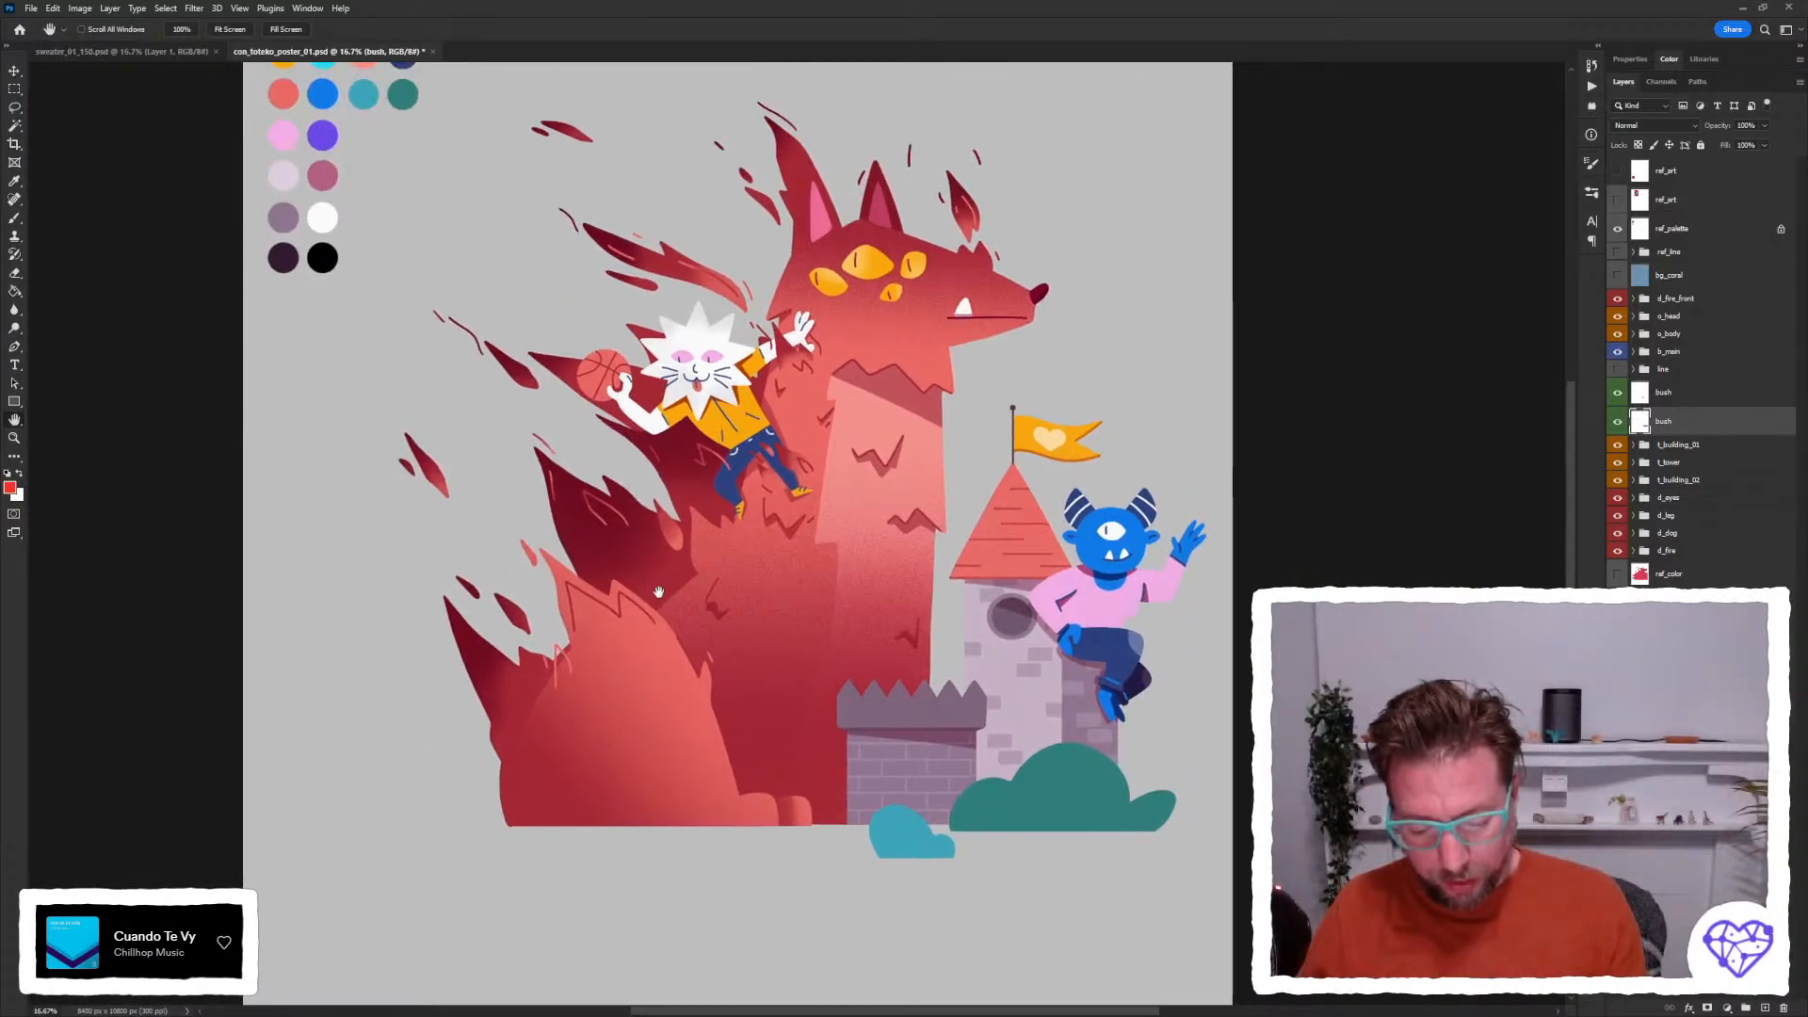
drag(679, 611, 737, 546)
scroll(713, 546, down, 1)
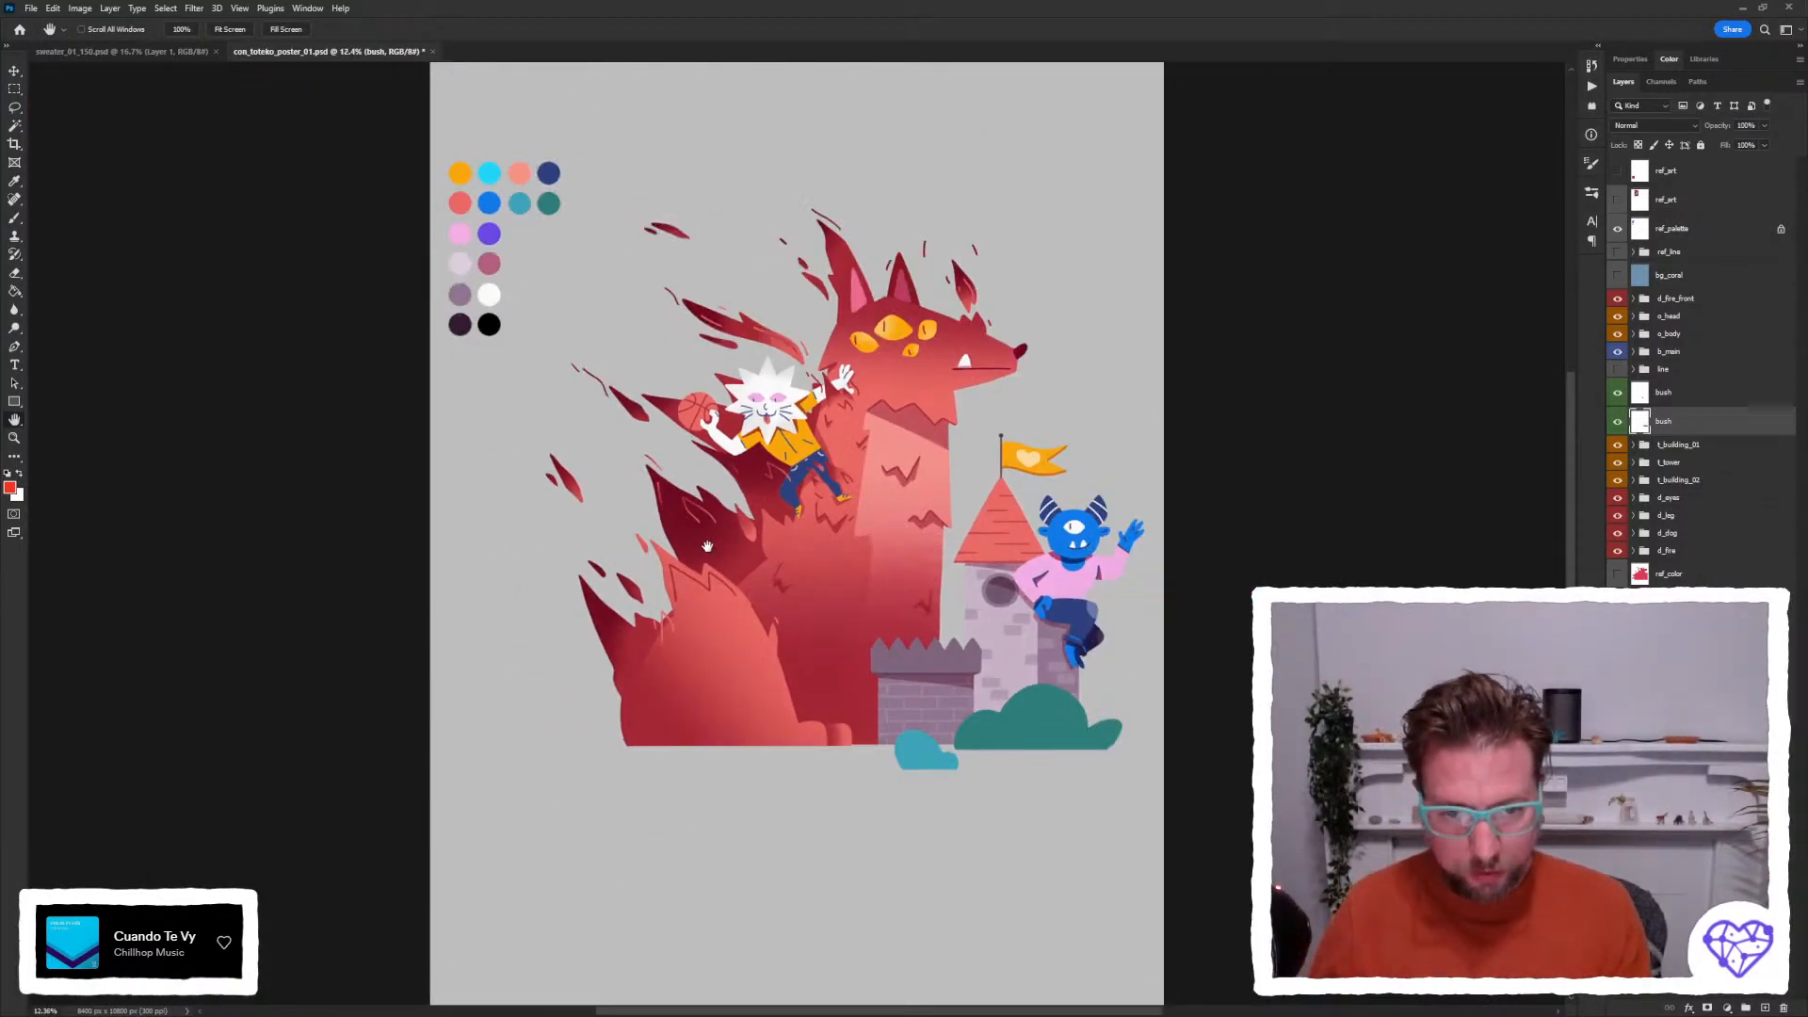
click(1618, 173)
click(1653, 174)
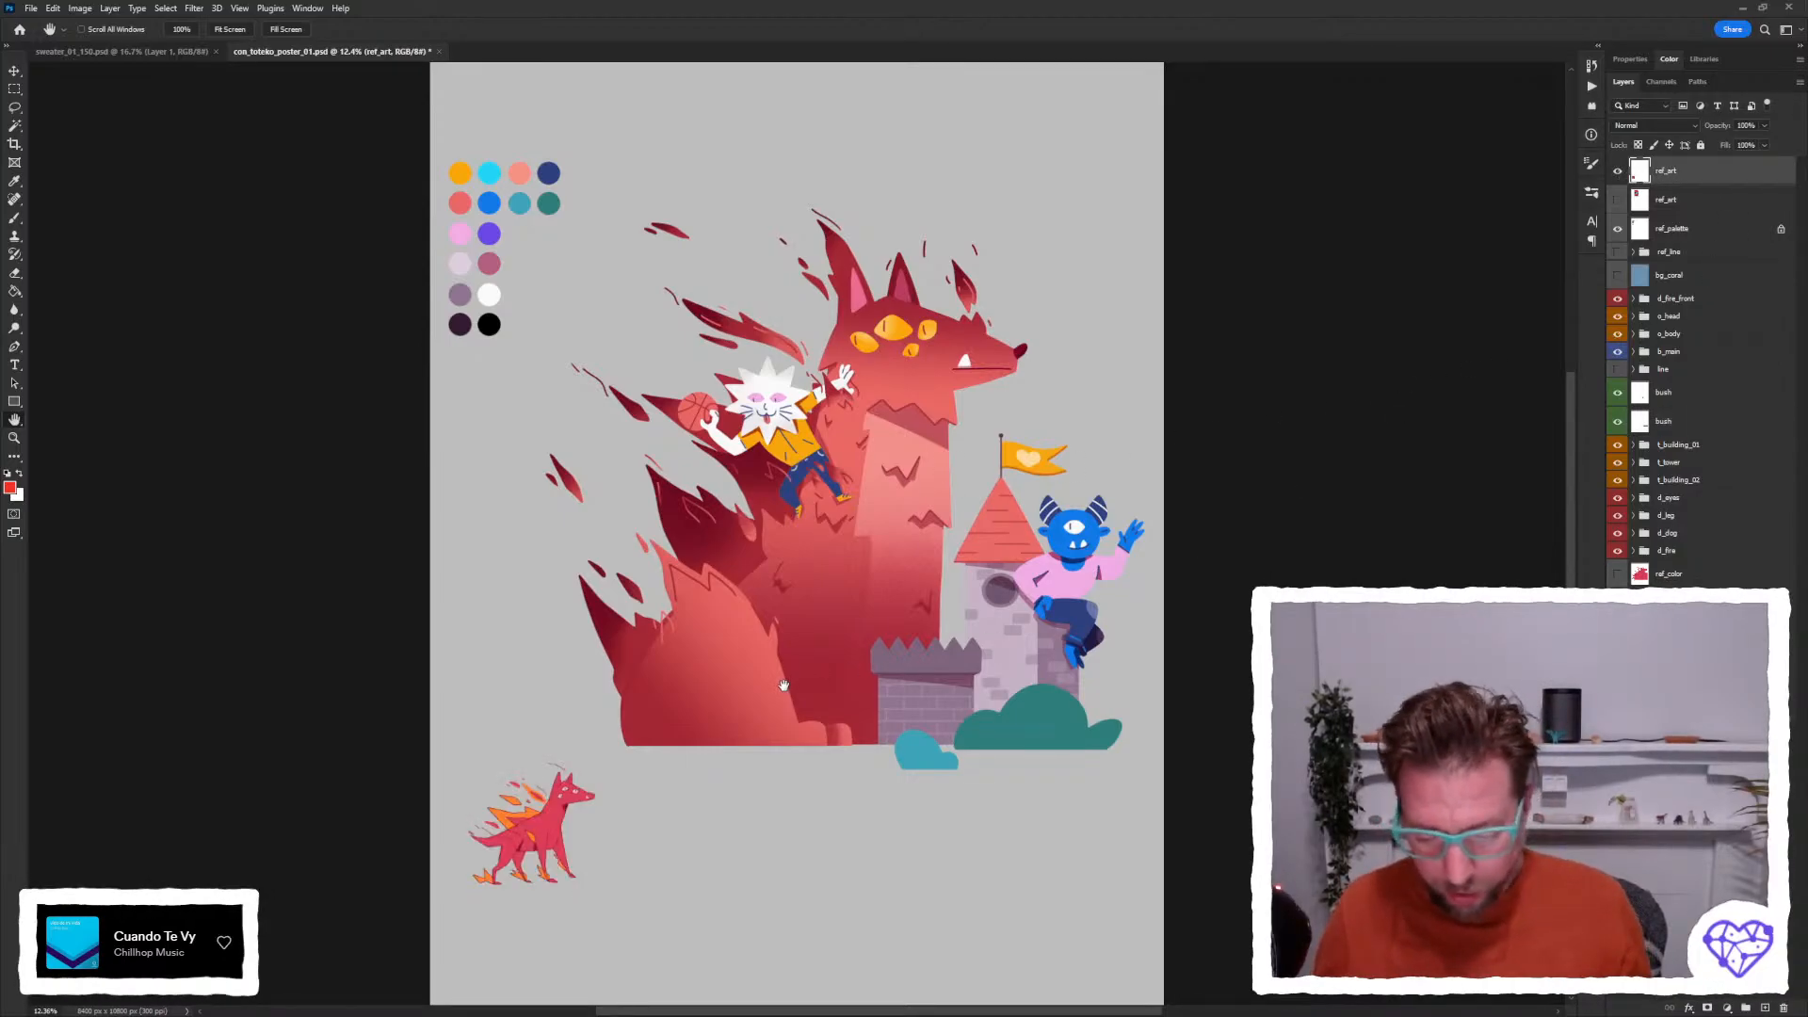
key(v)
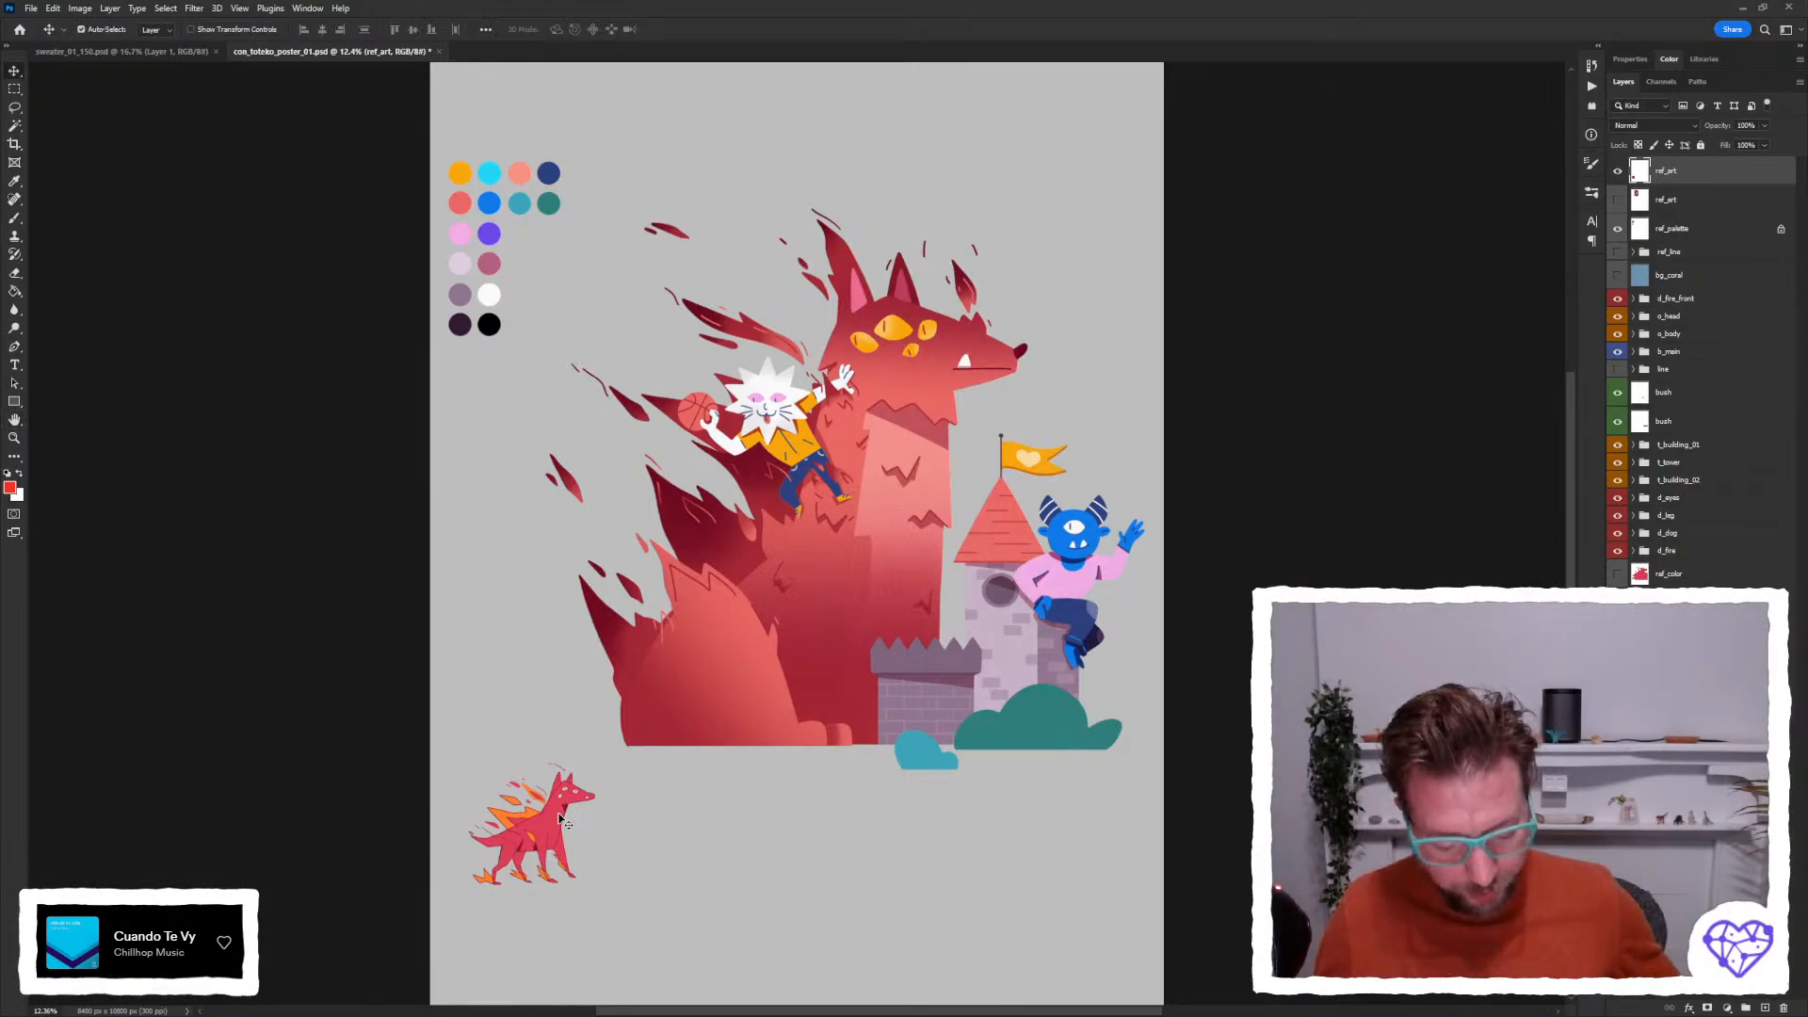
drag(565, 819, 1083, 226)
Compare the small red reference dog's colours with the large fire dog, close up and in the wider poster.
key(z)
drag(1162, 652, 595, 128)
key(v)
drag(851, 451, 952, 392)
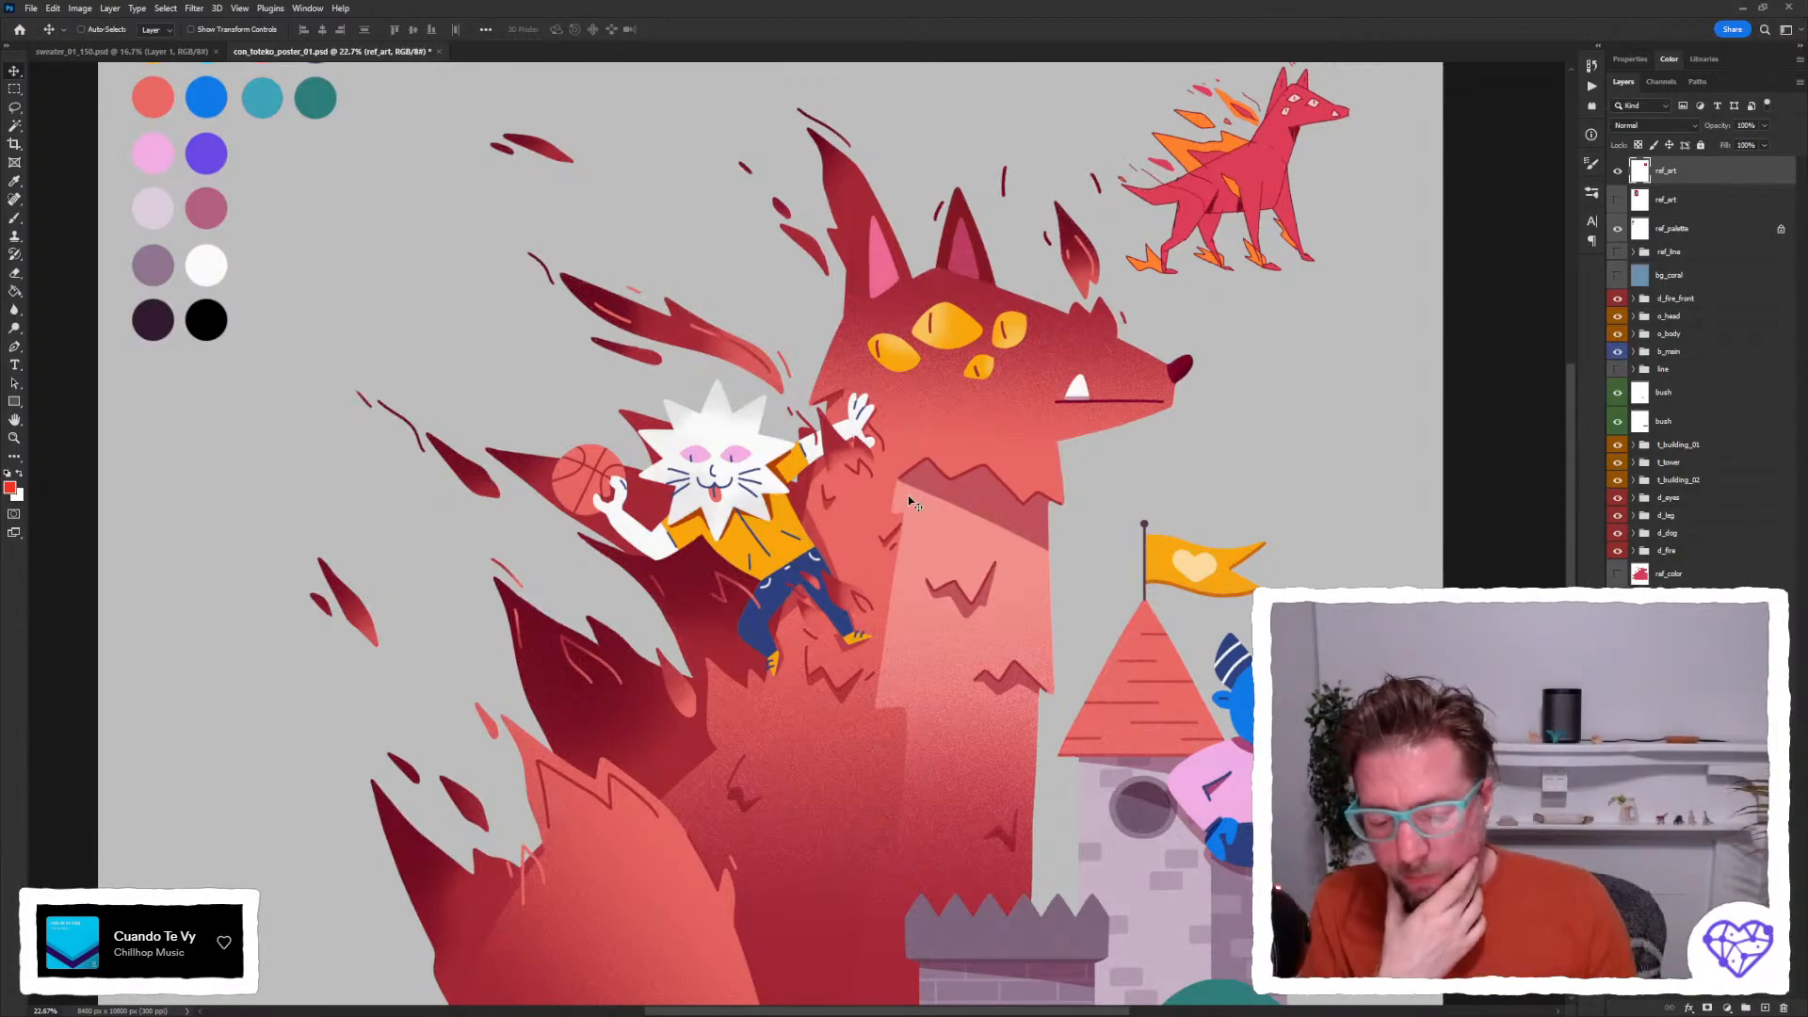
key(space)
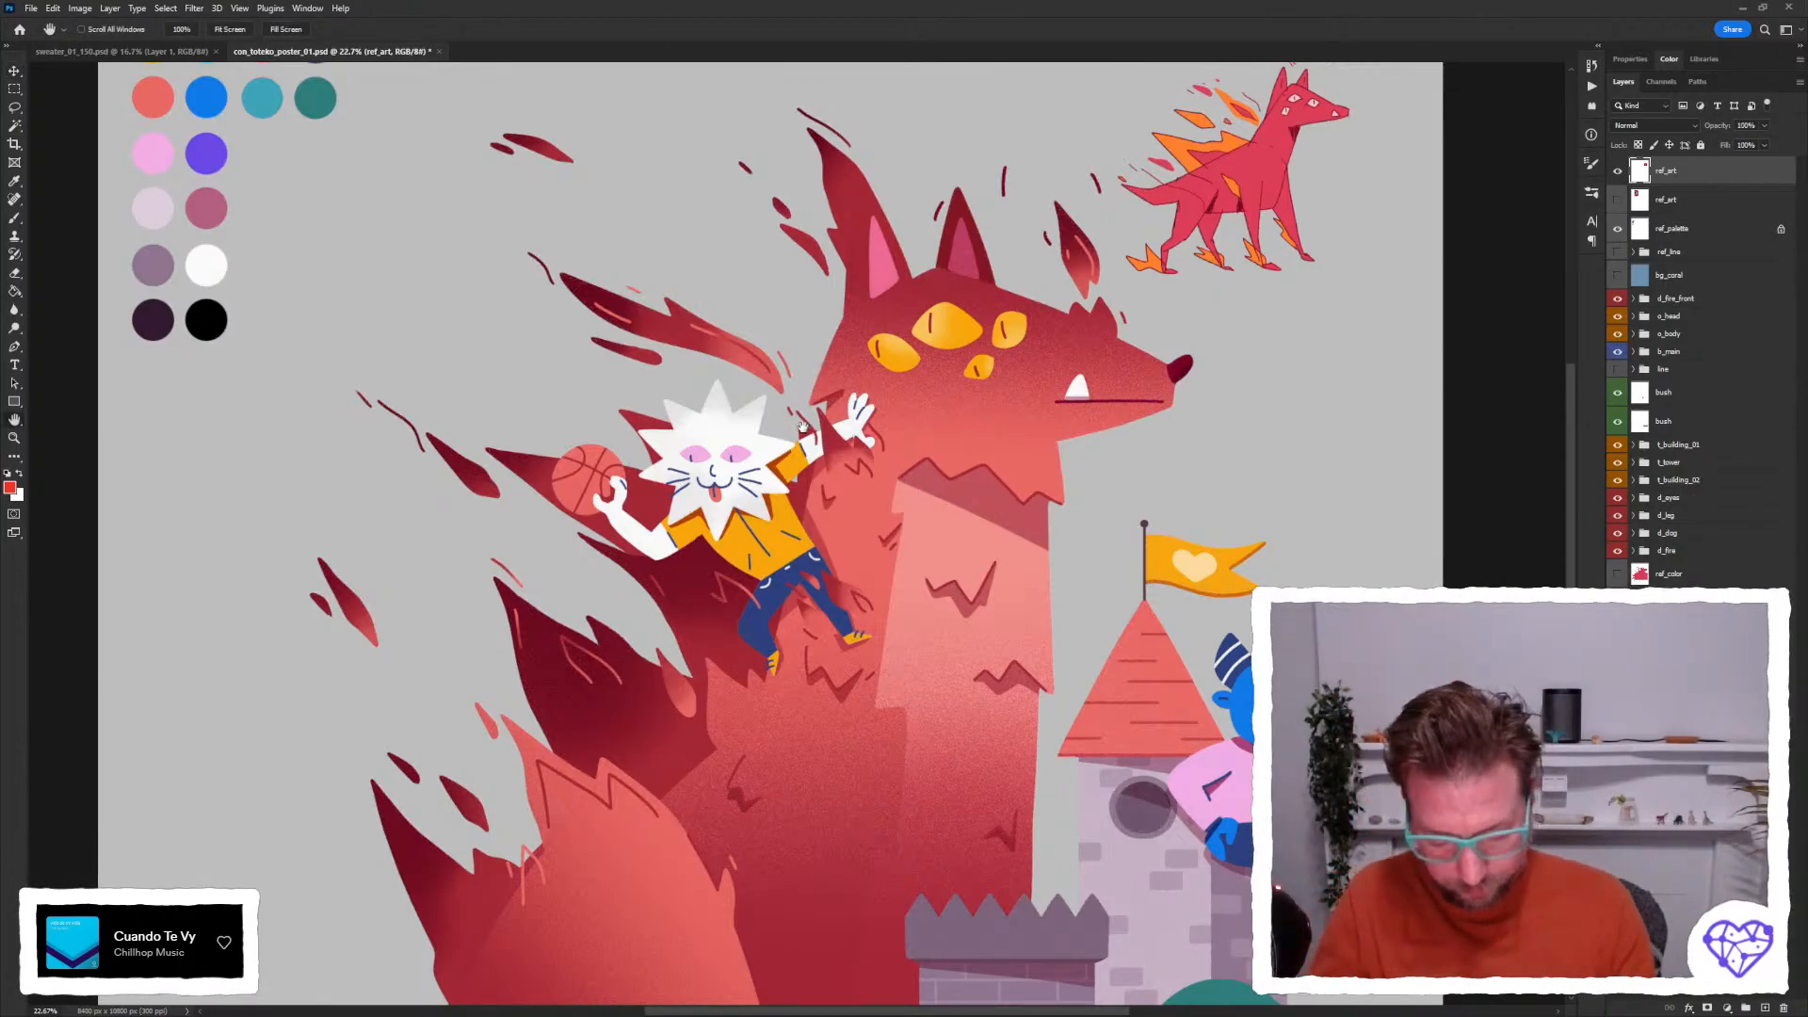
mouse_move(799, 426)
mouse_down()
mouse_move(770, 389)
mouse_move(790, 452)
mouse_up()
key(ctrl+minus)
drag(602, 410, 644, 416)
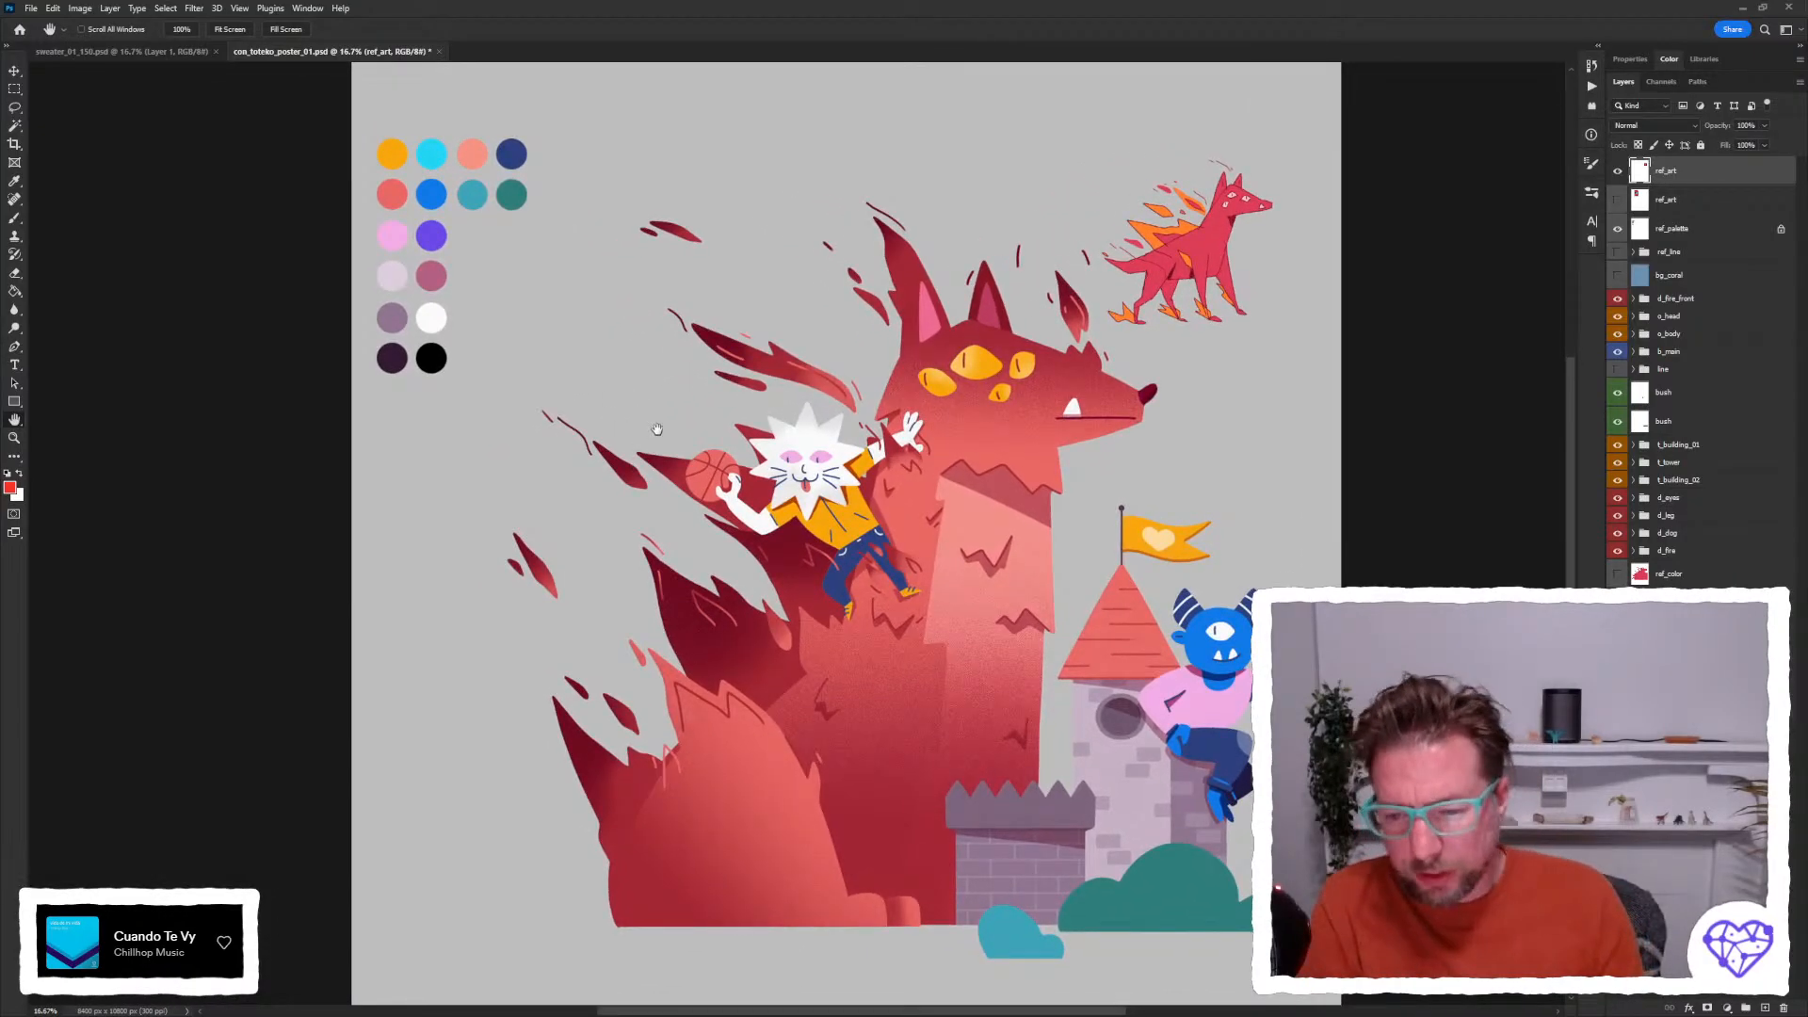
Inspect the fire dog's layer groups to find its body, including the contents of the d_dog group.
click(1666, 515)
click(1660, 552)
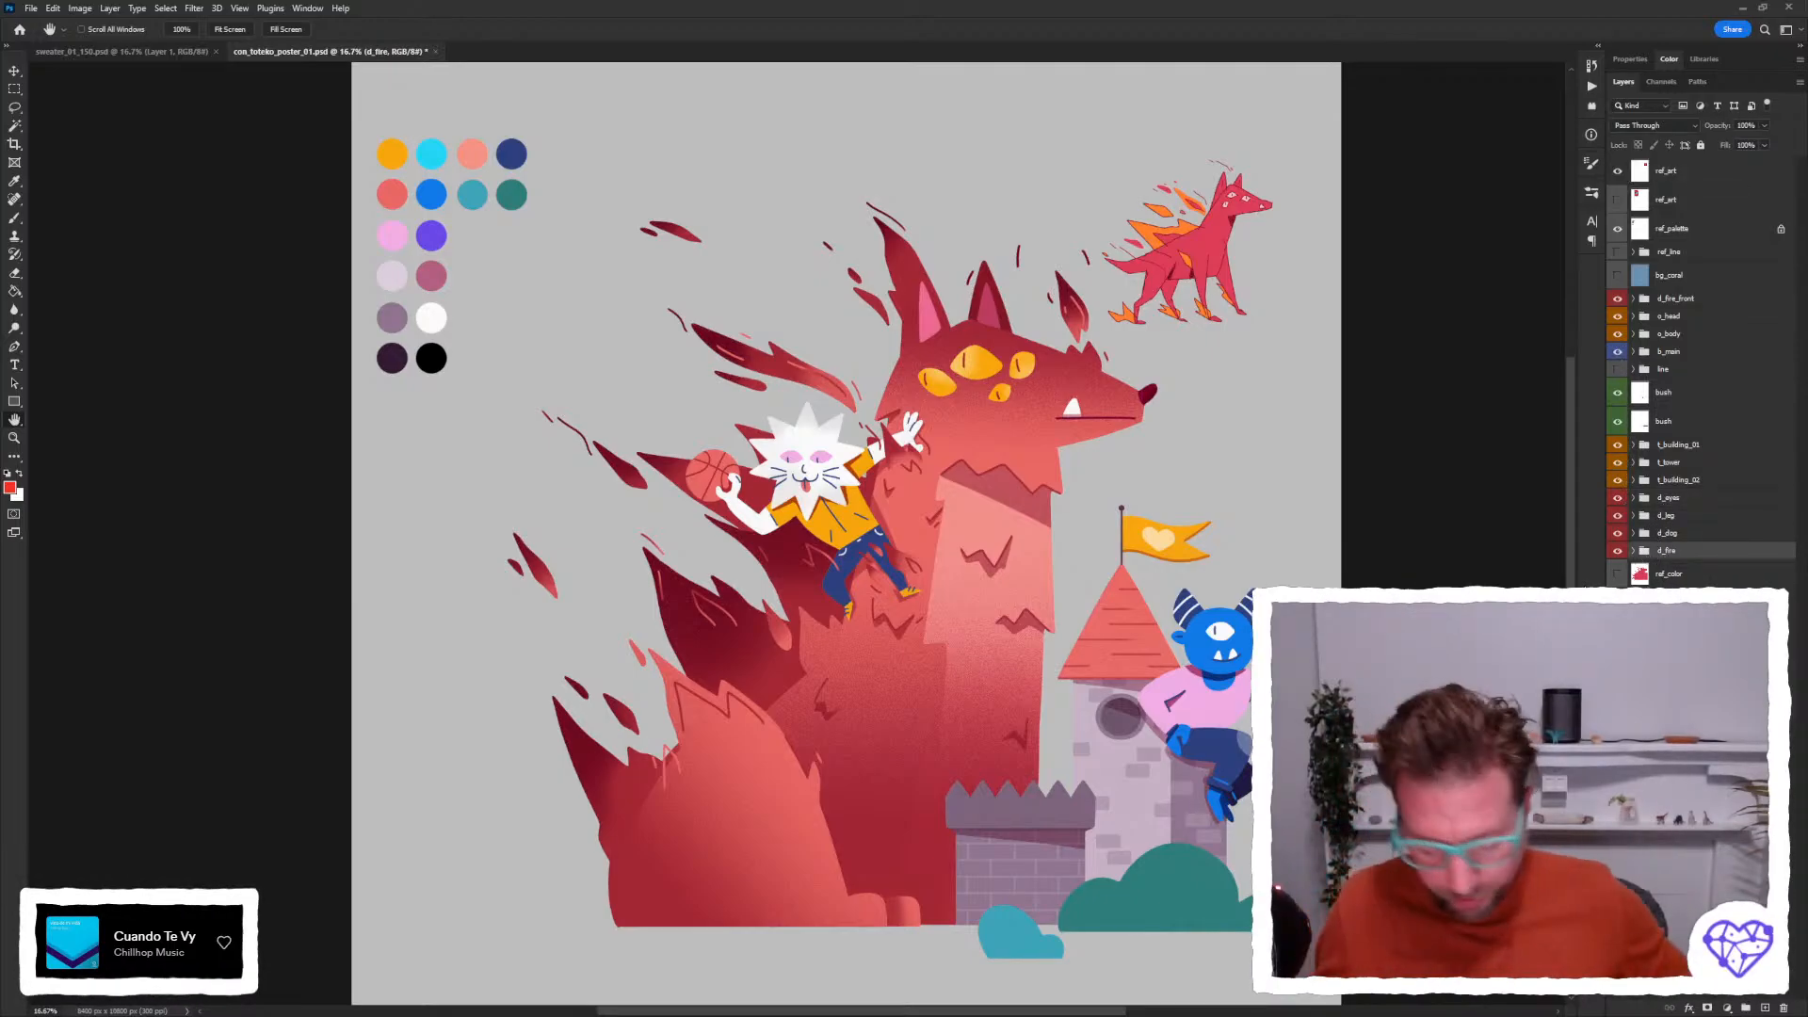
key(v)
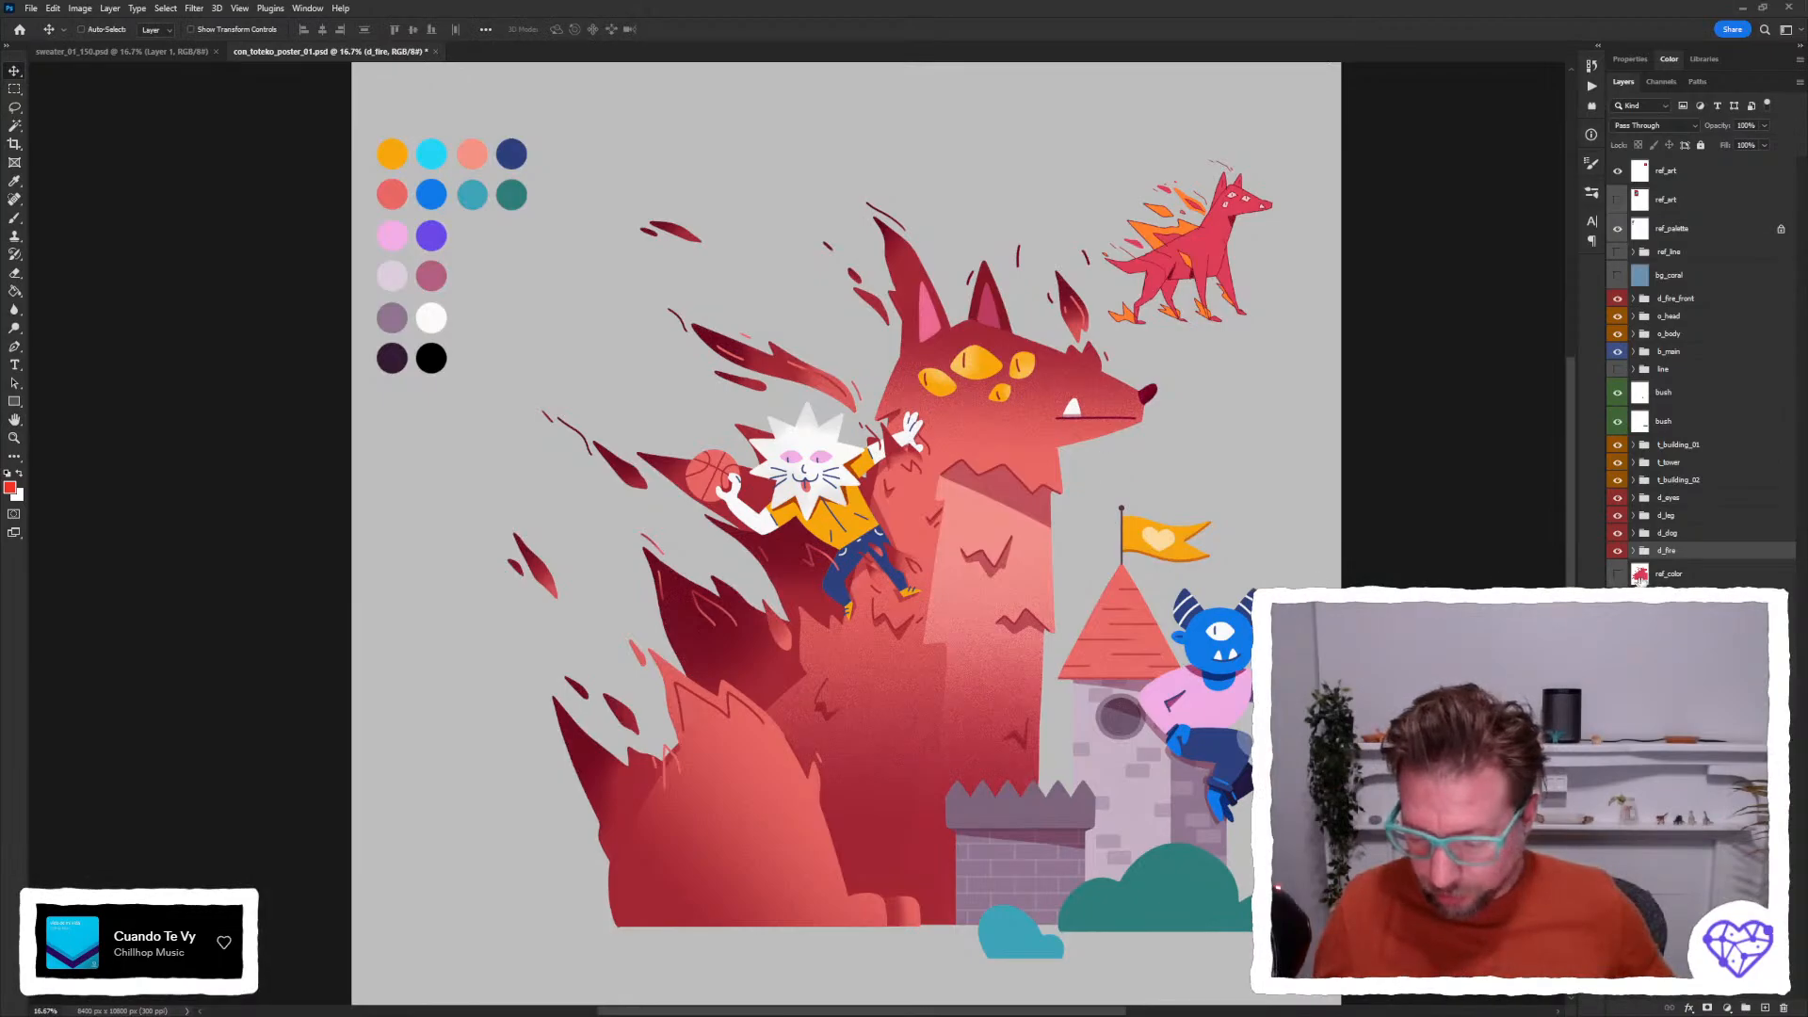
ctrl+click(921, 514)
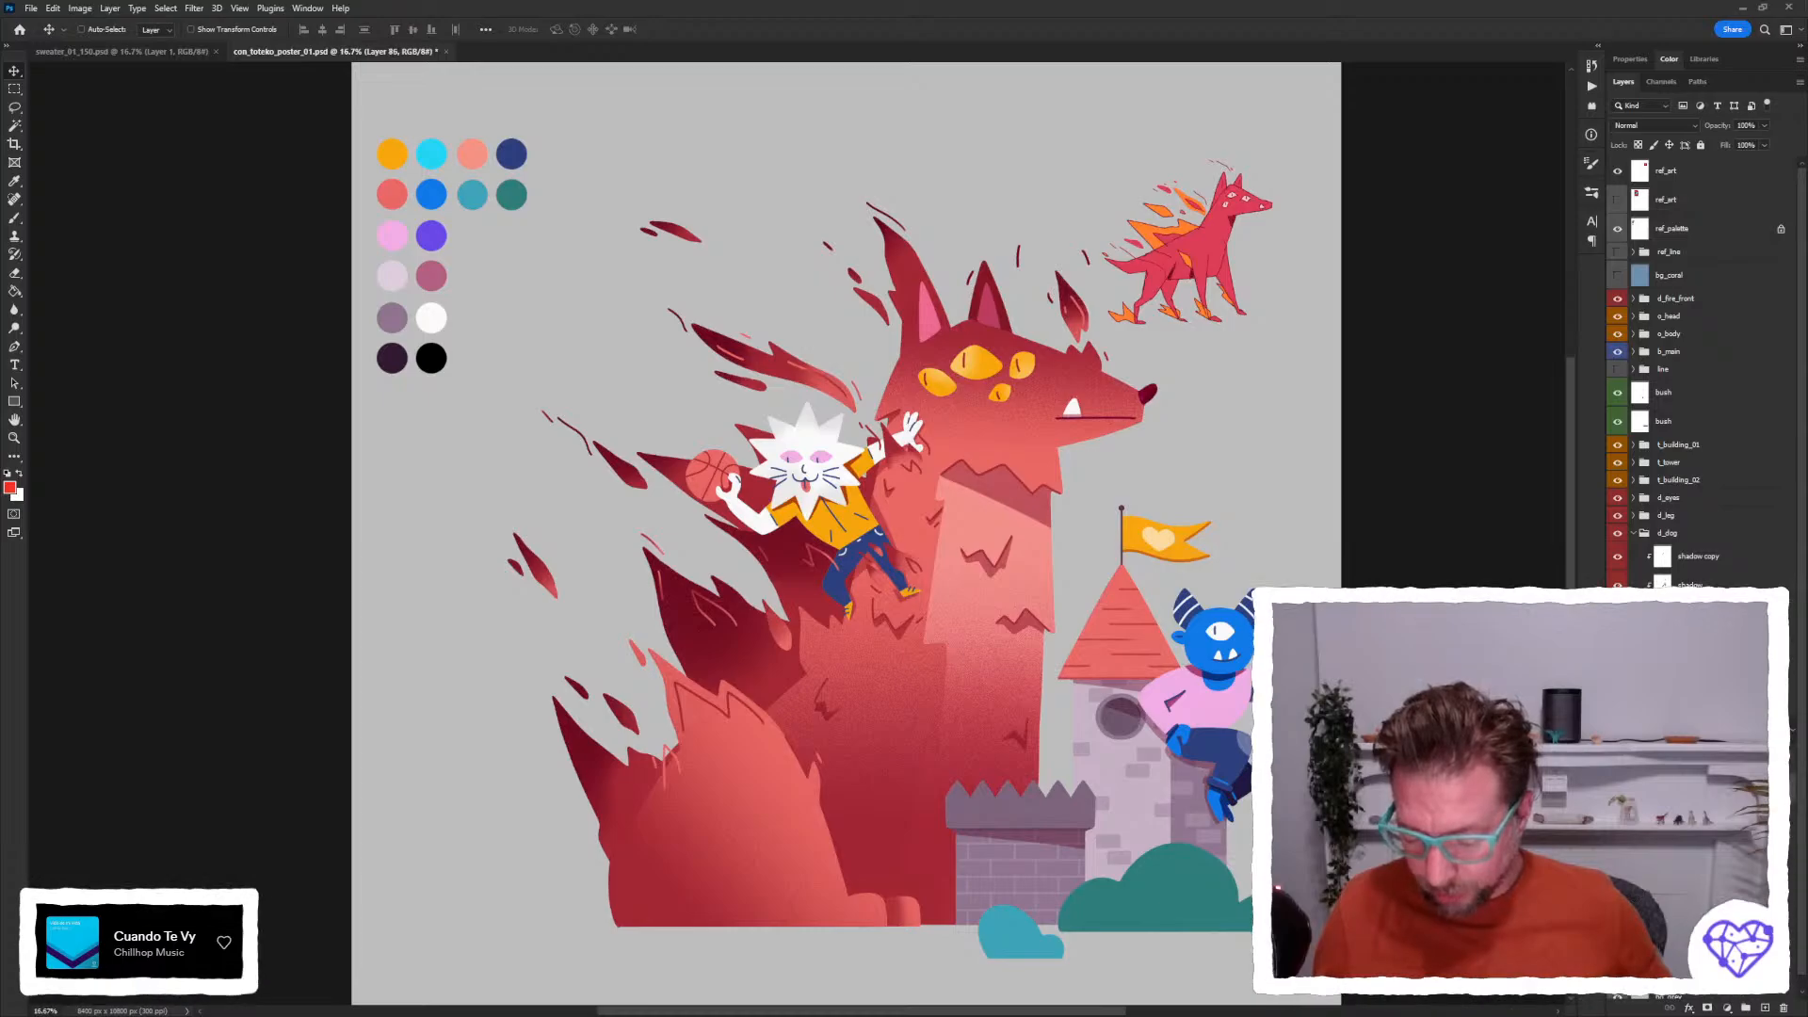
click(1661, 534)
click(1634, 534)
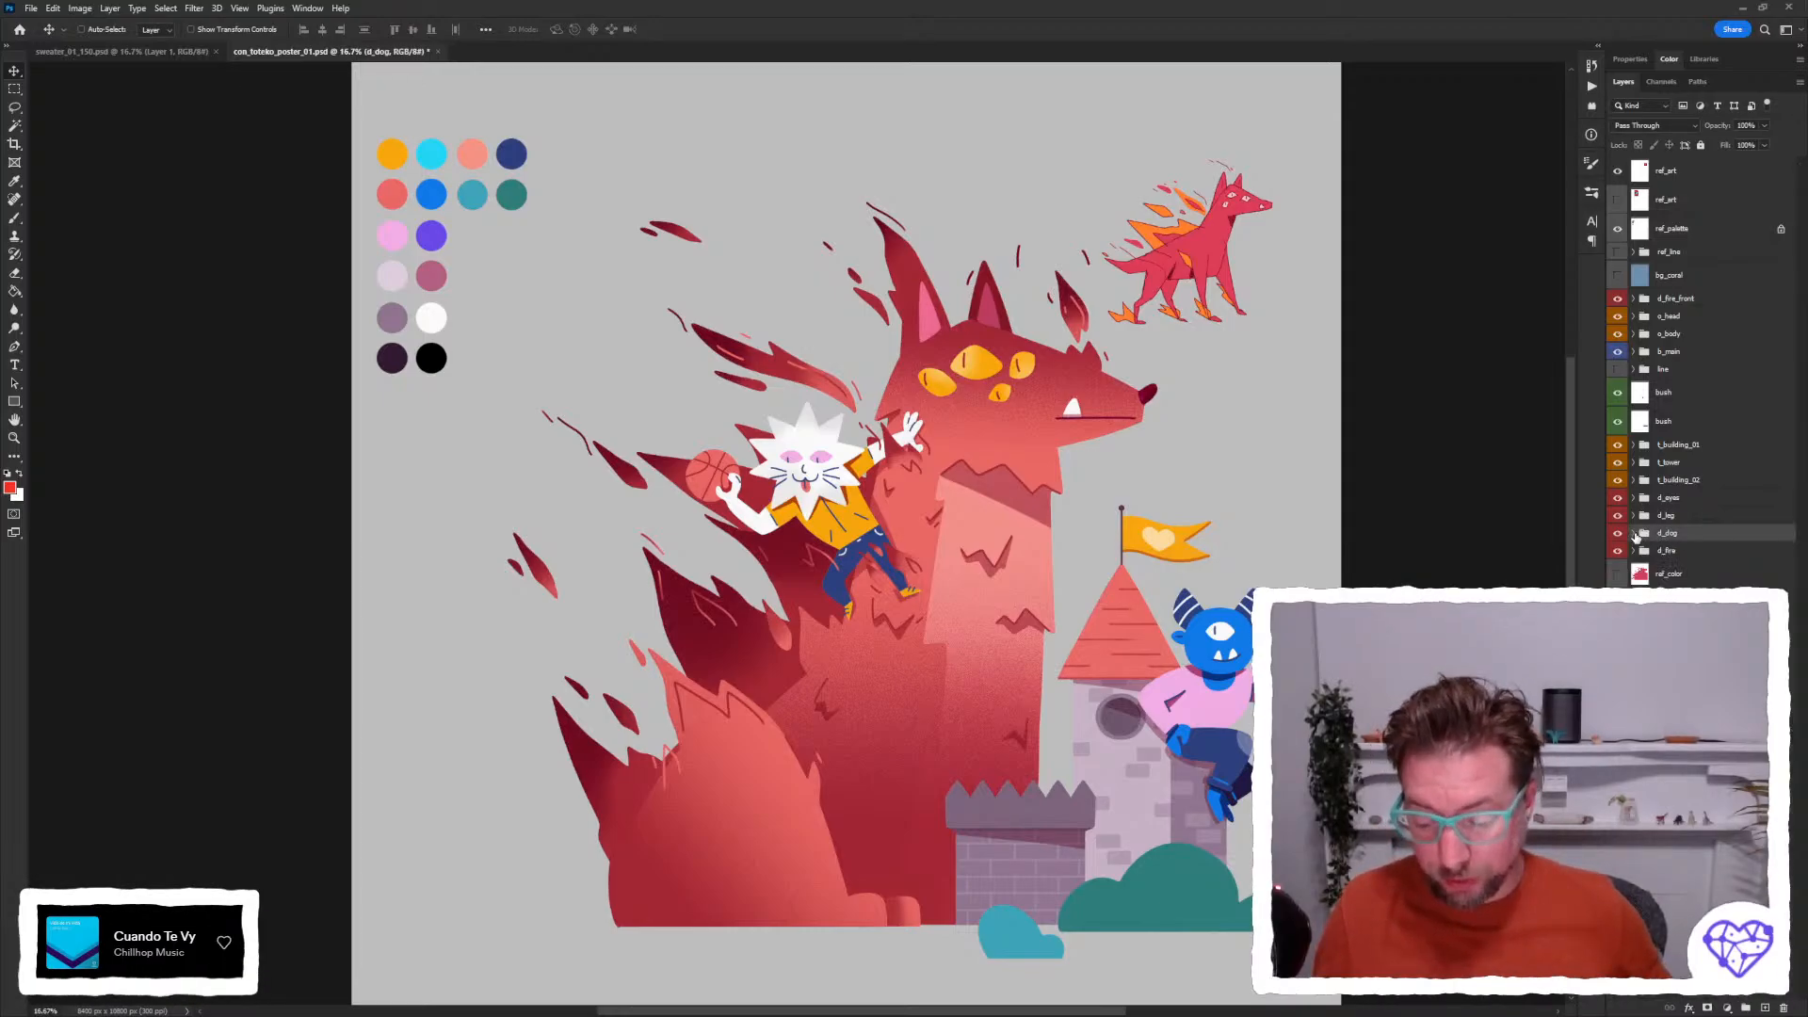
click(1635, 534)
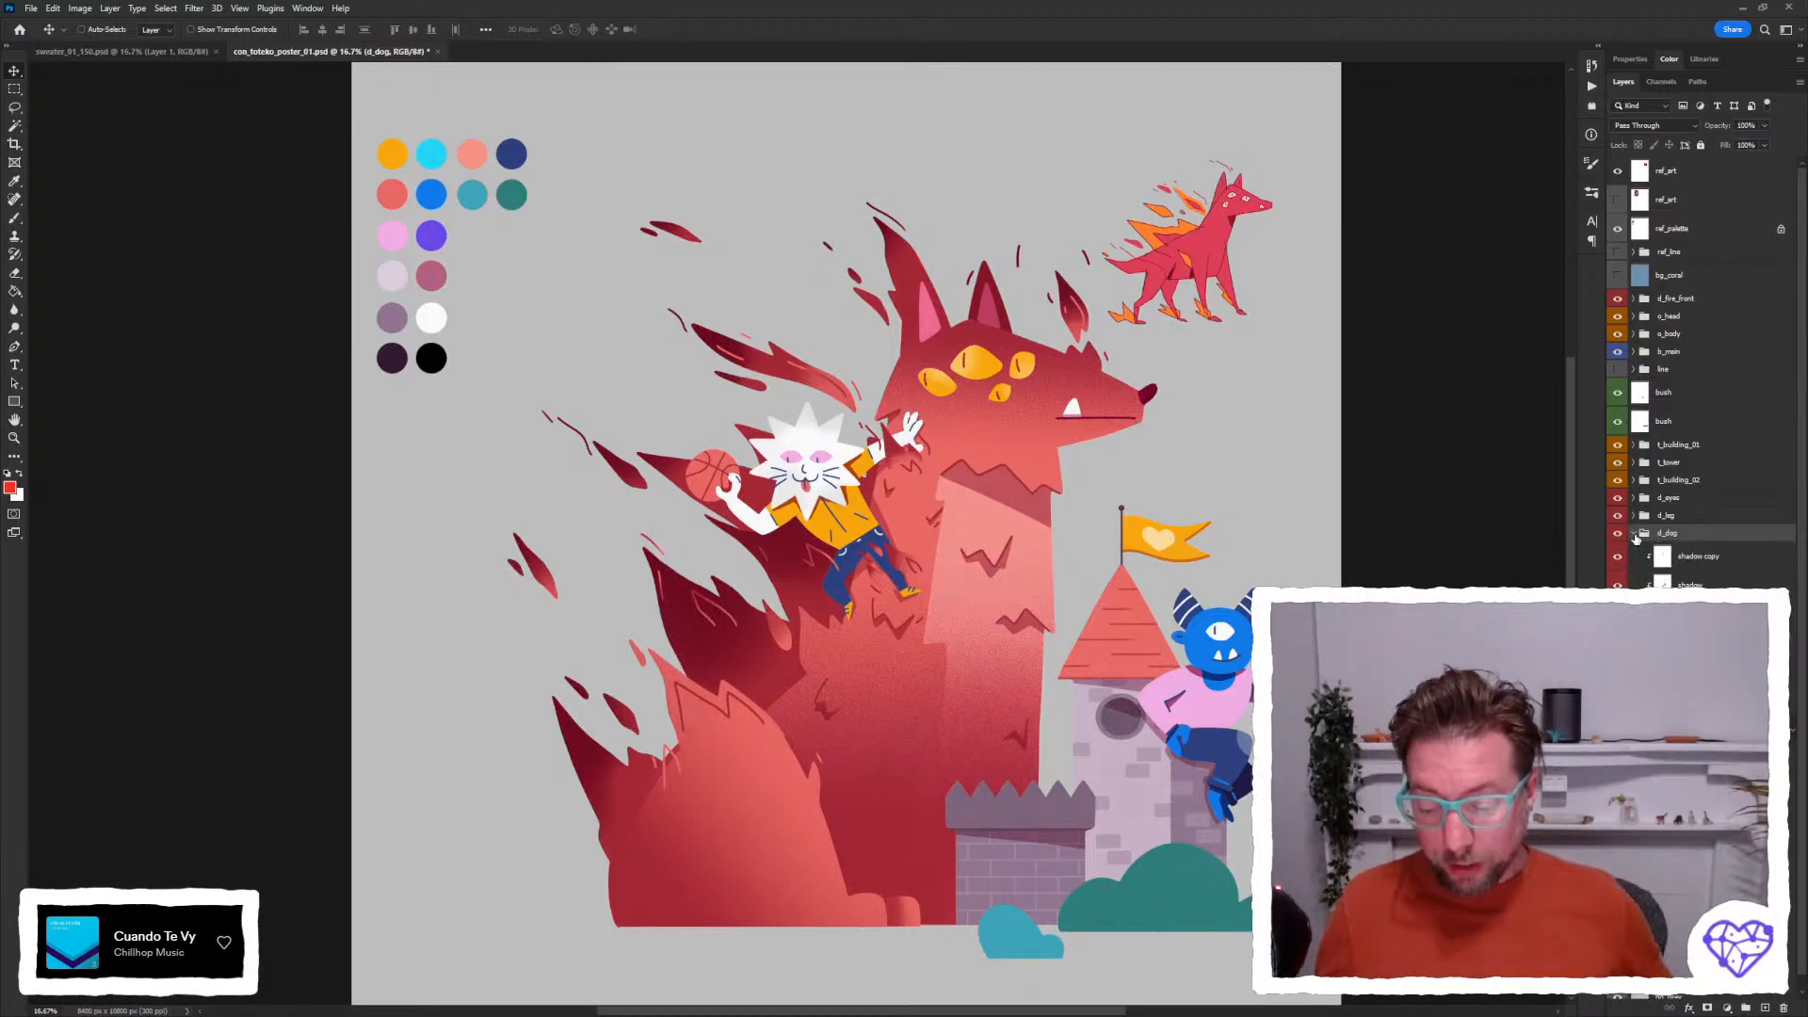
click(1691, 557)
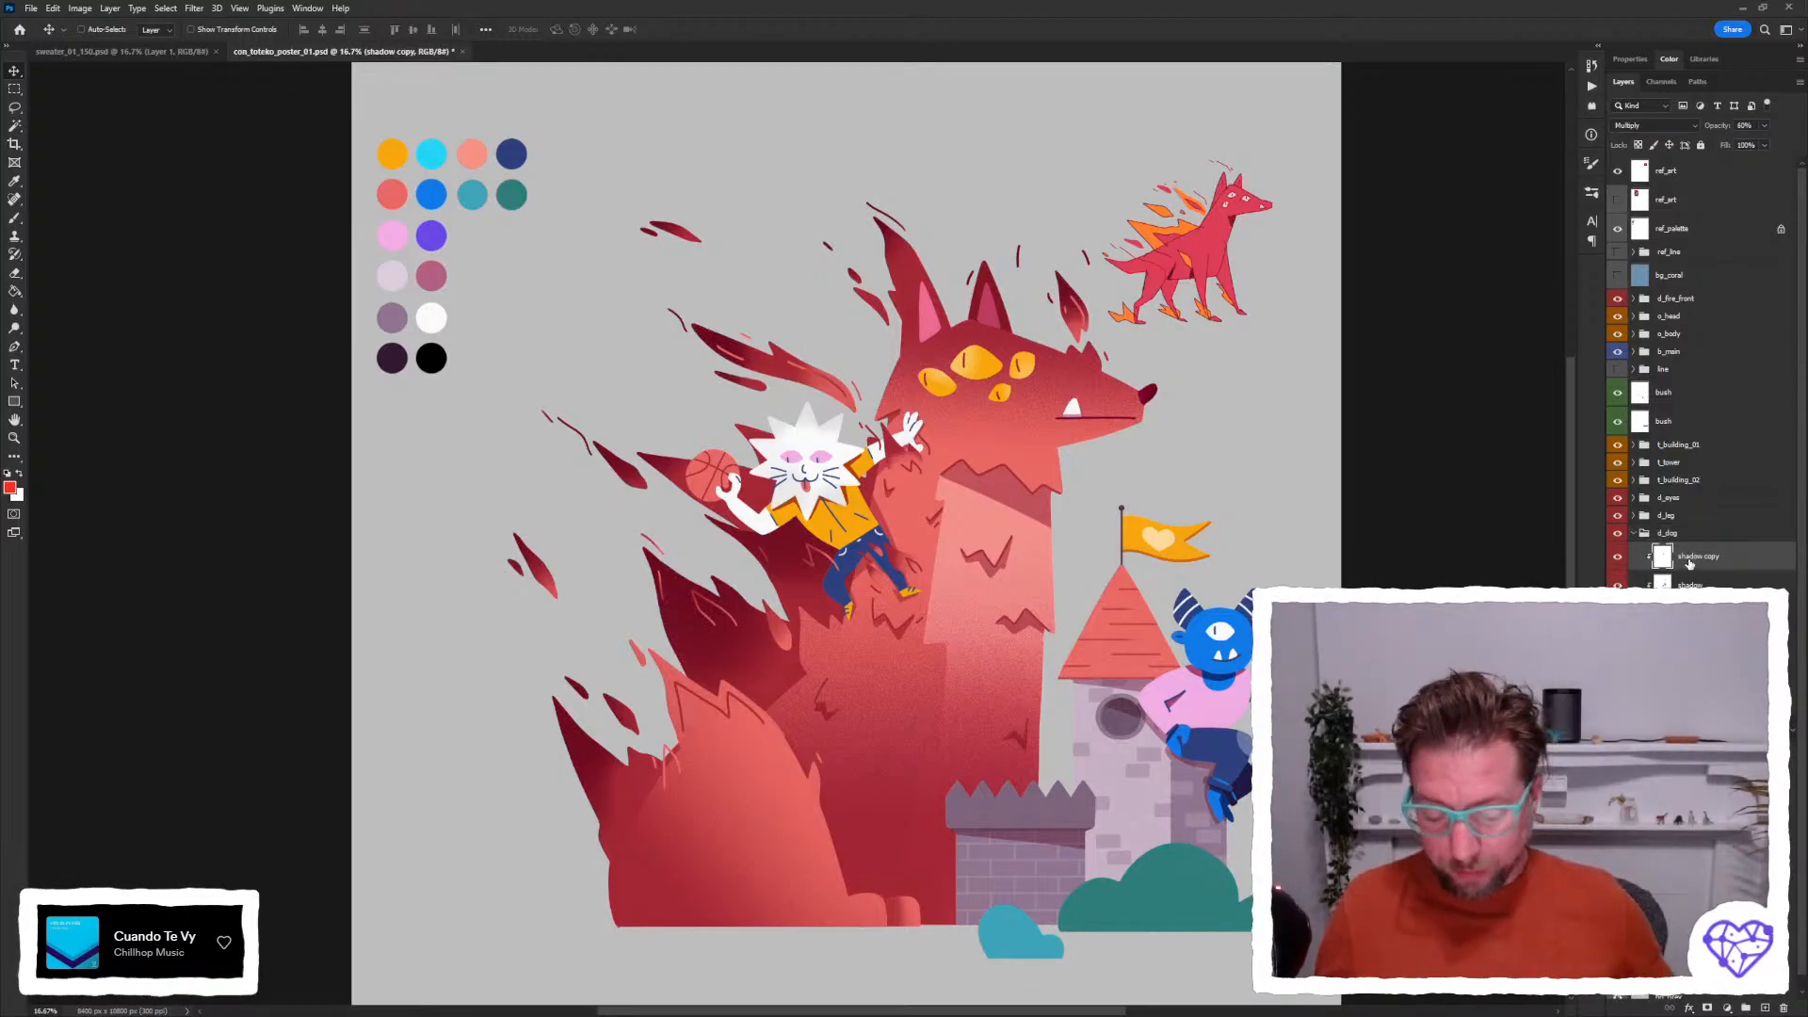
click(1677, 535)
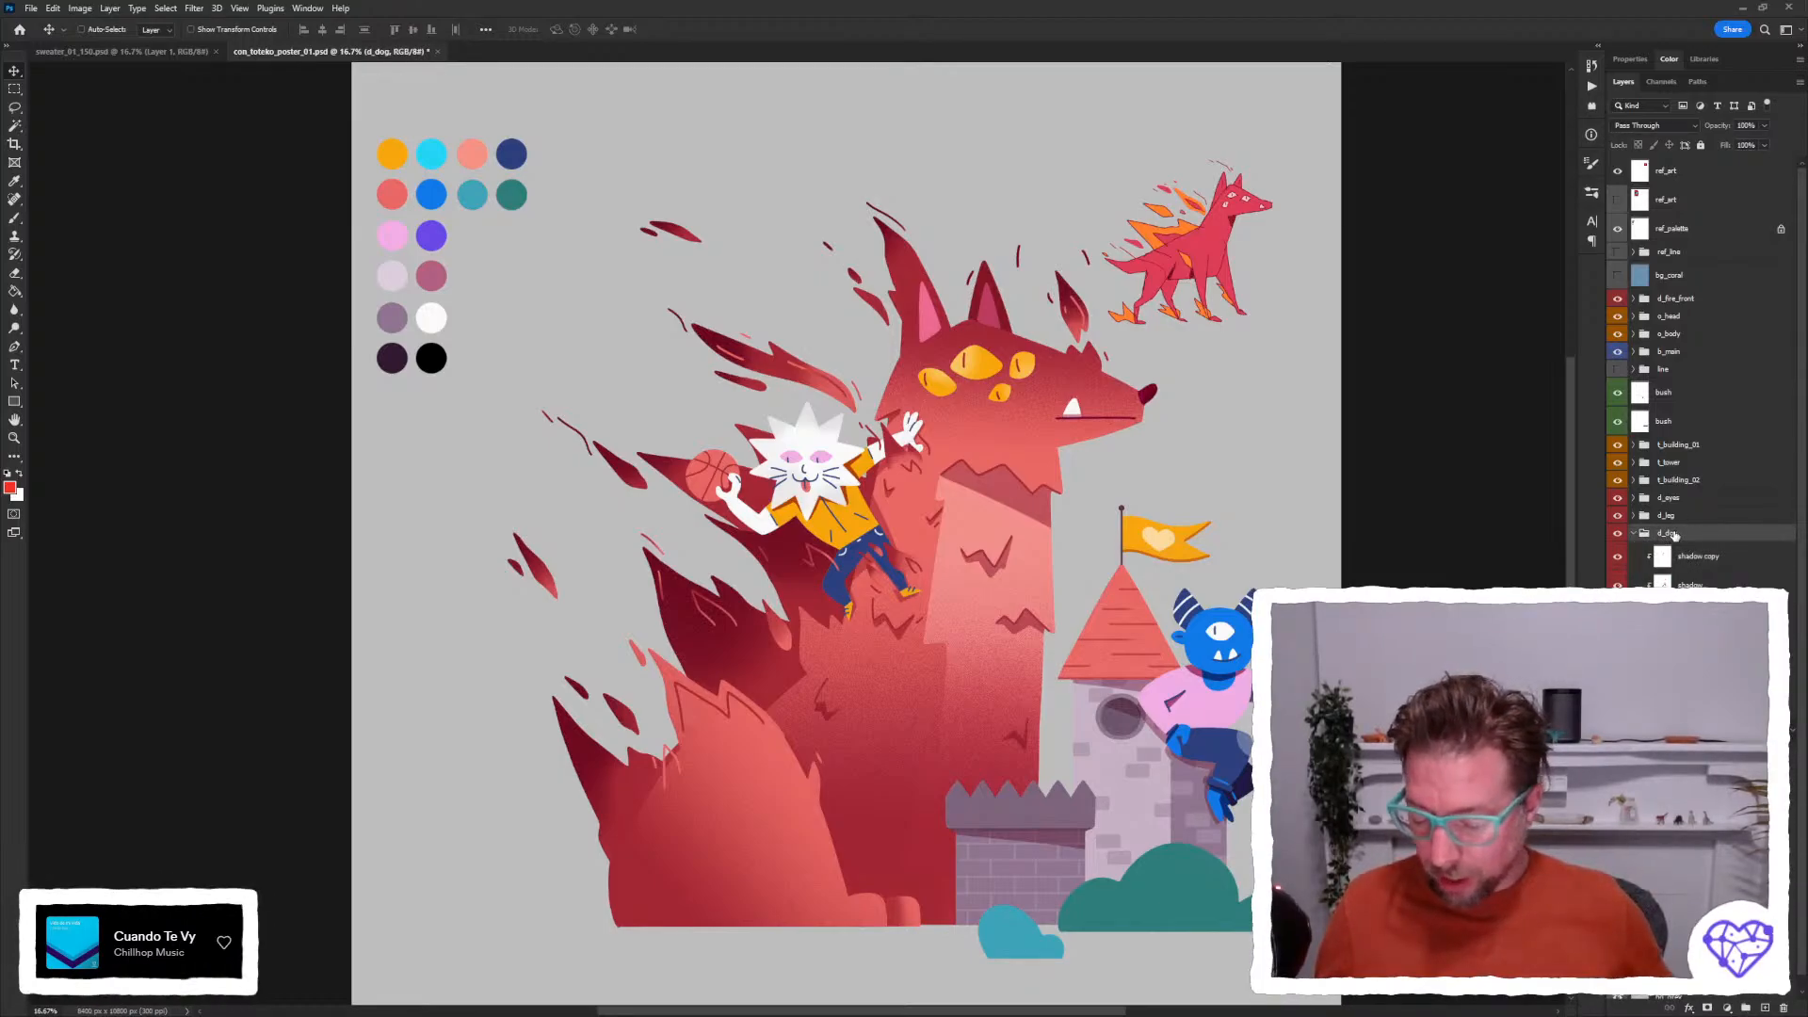
click(1687, 558)
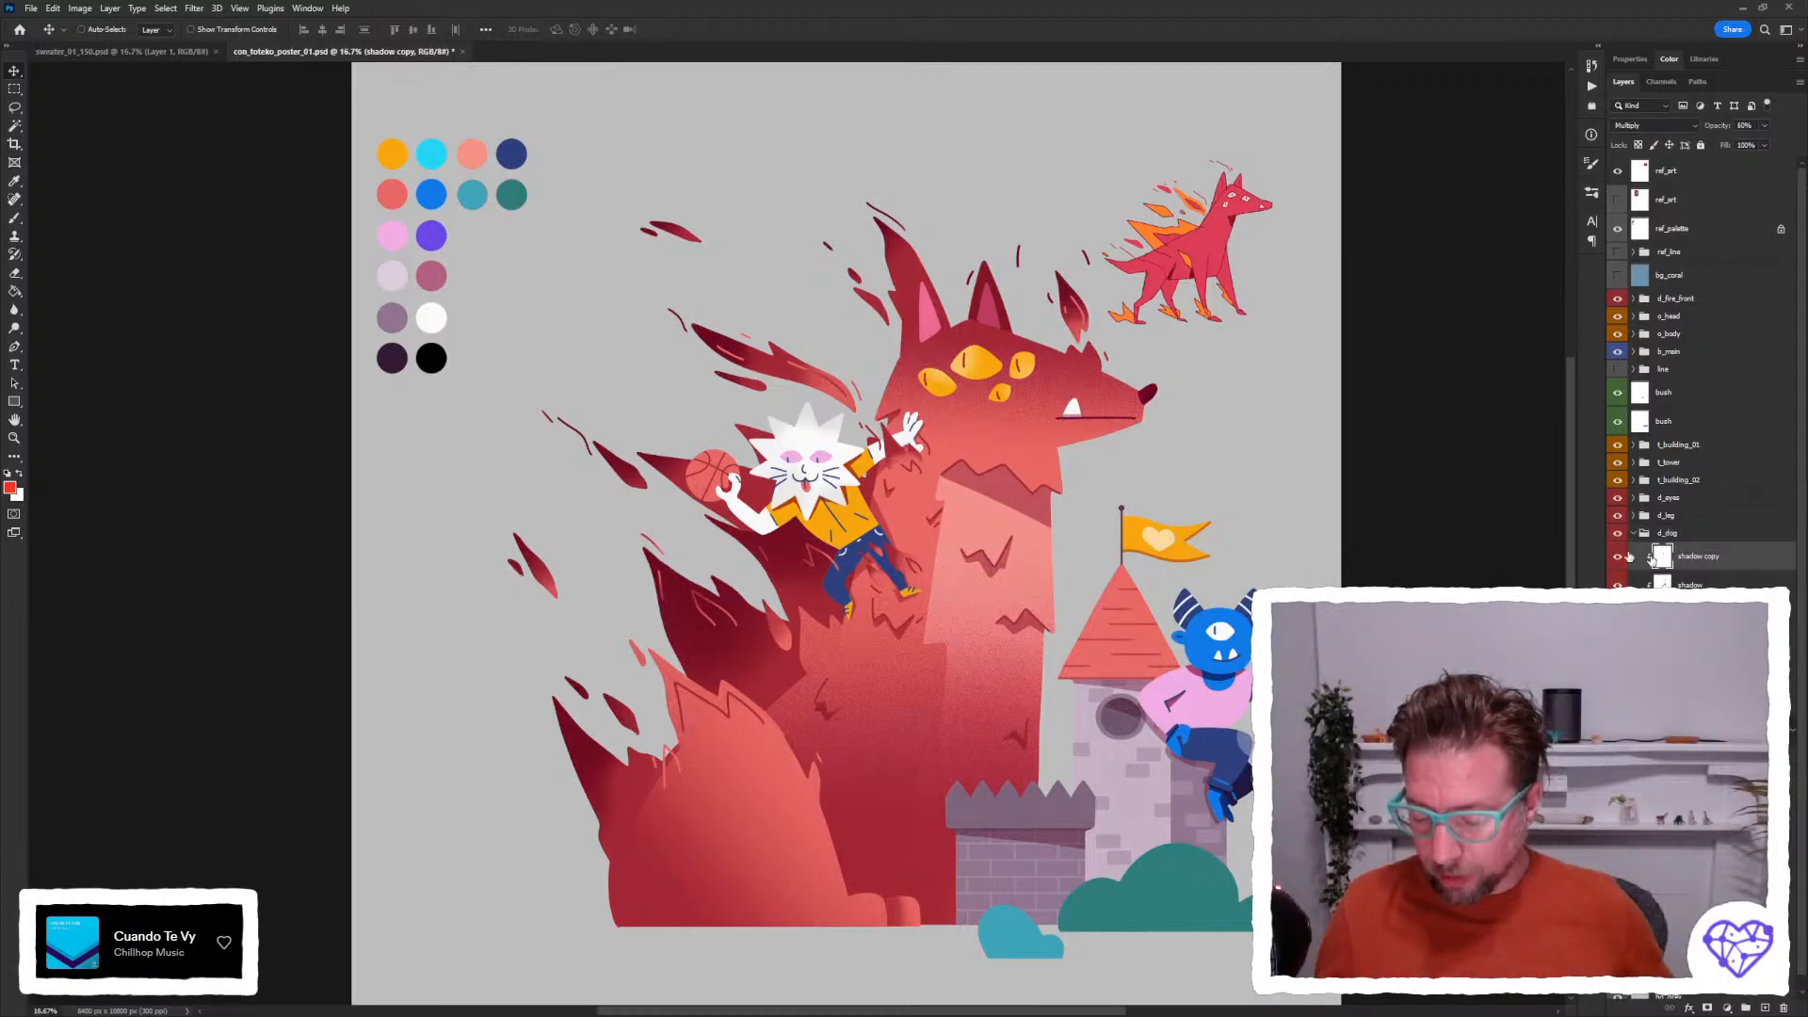
click(1635, 534)
click(1672, 535)
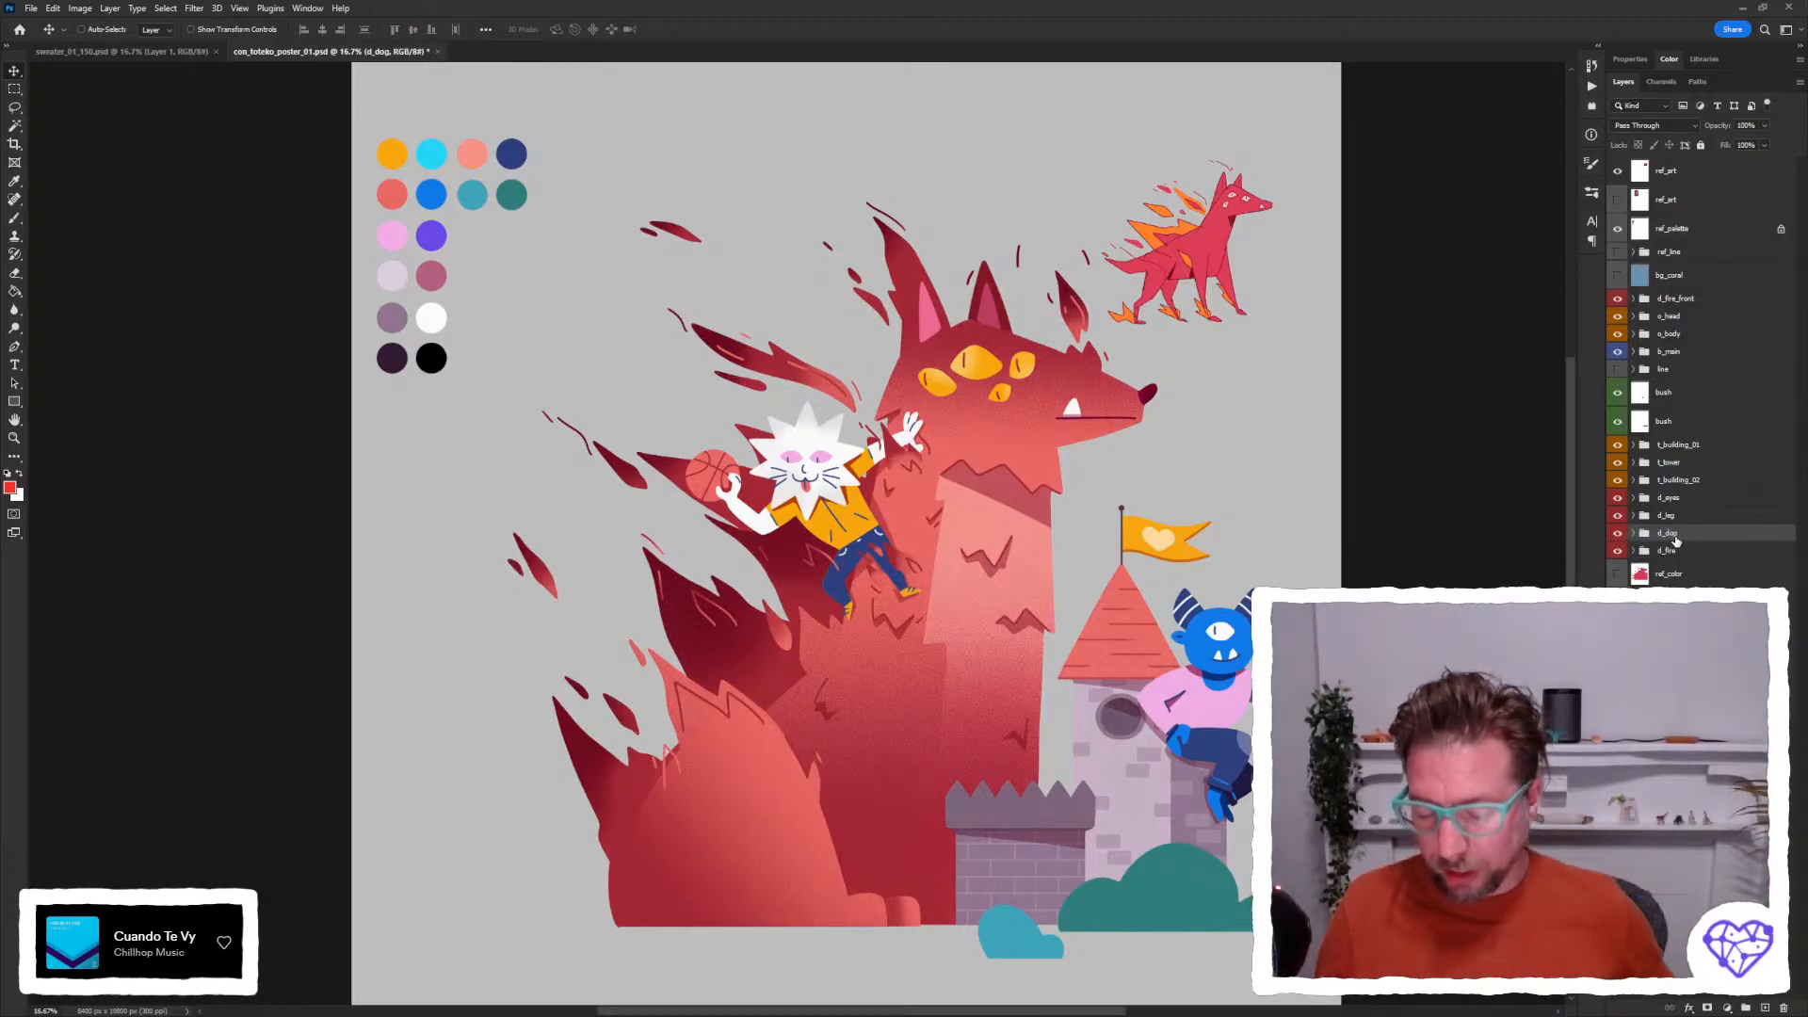
drag(1042, 543, 1006, 552)
key(ctrl+z)
key(ctrl+z)
key(ctrl+z)
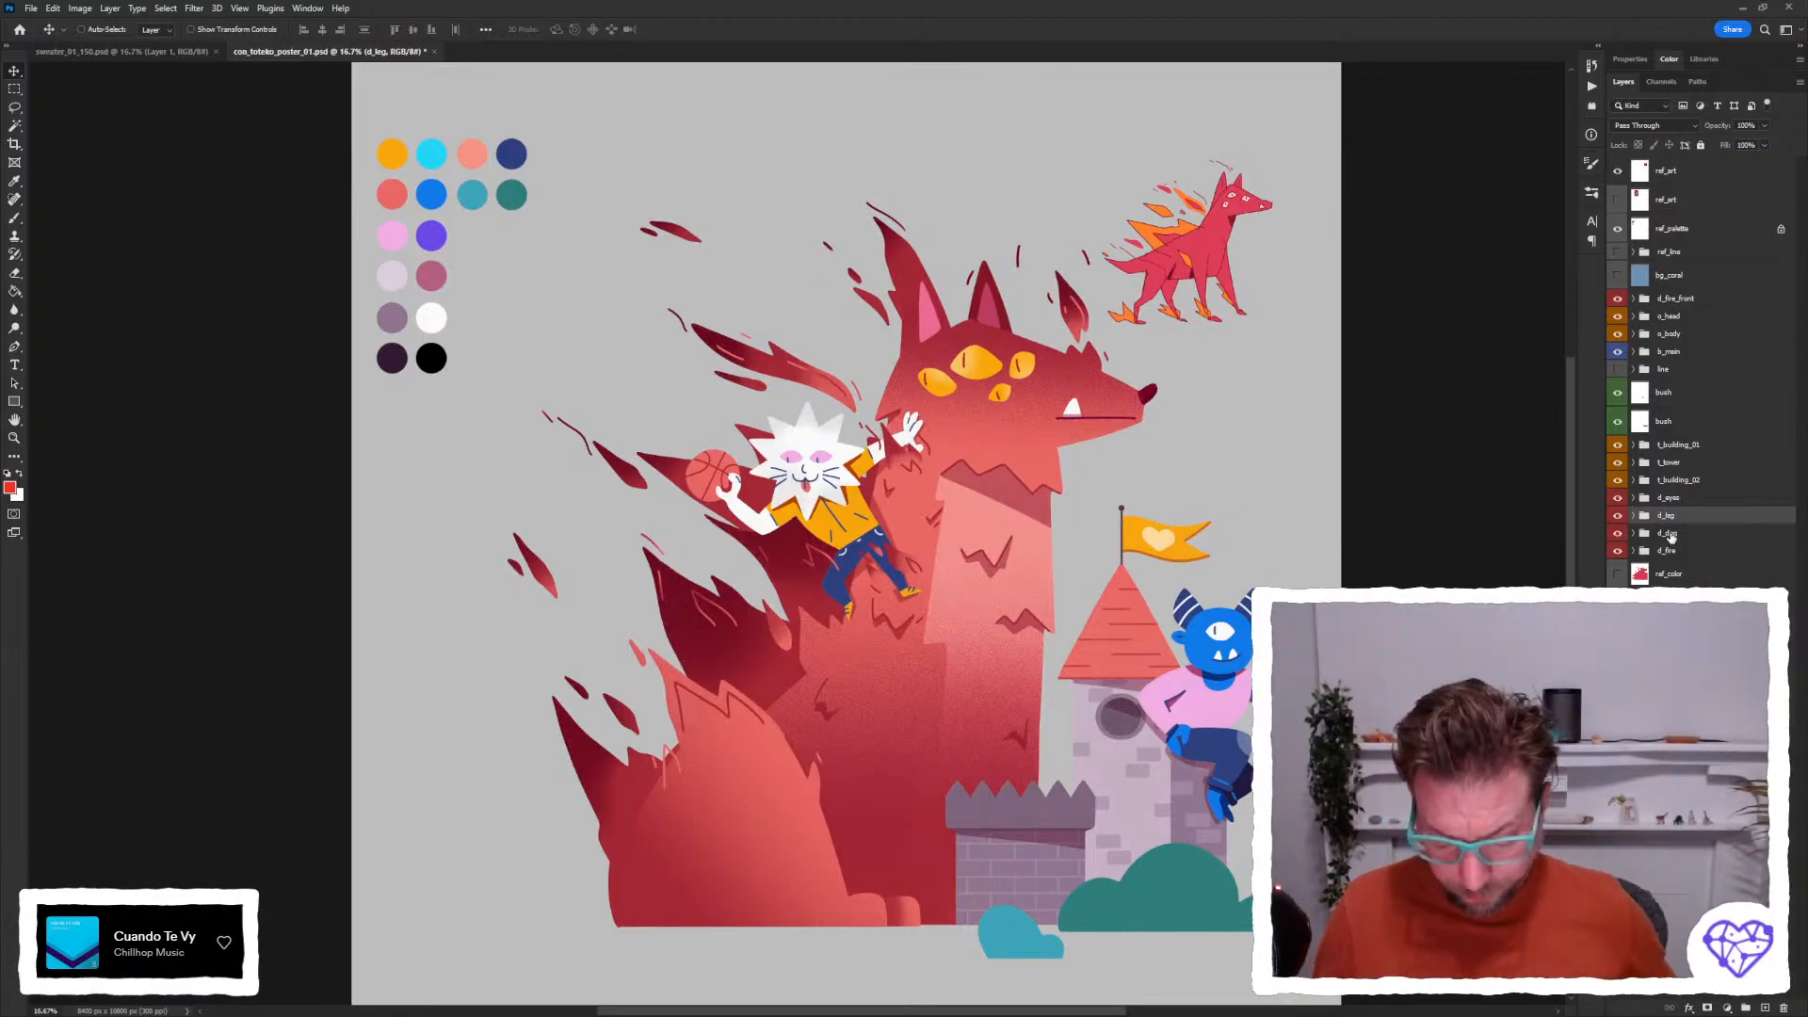
key(c)
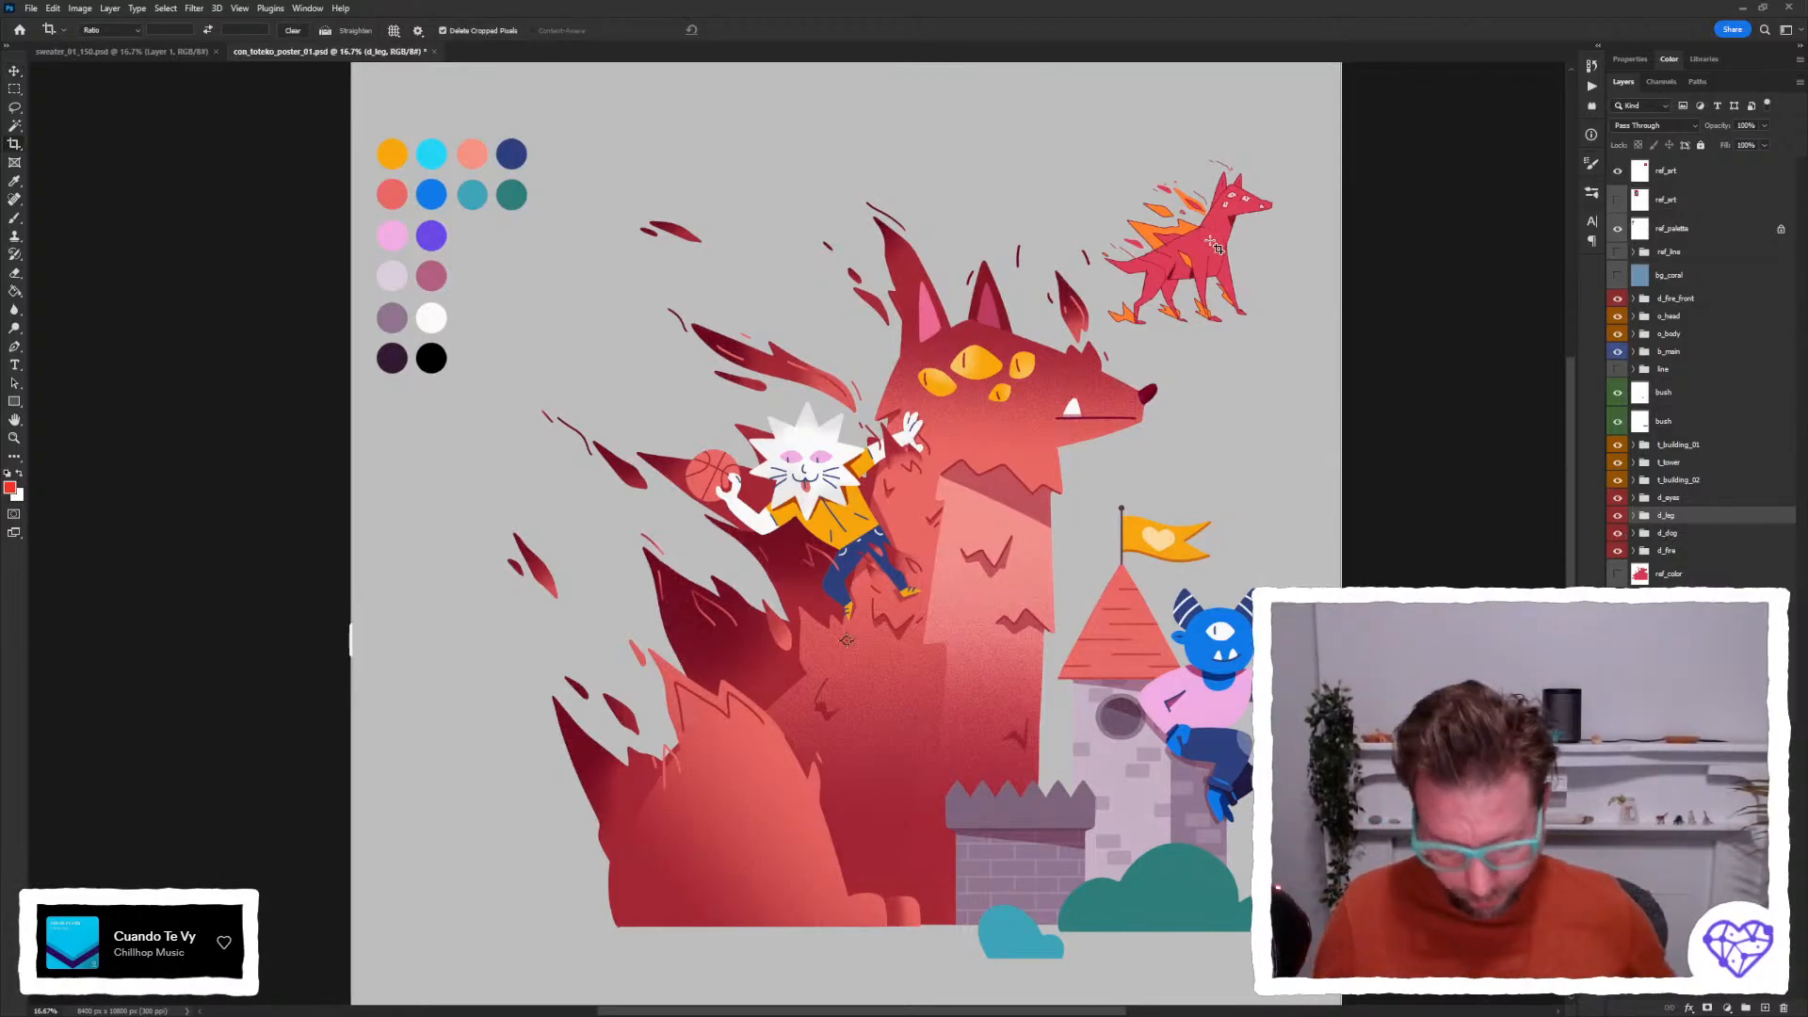
key(v)
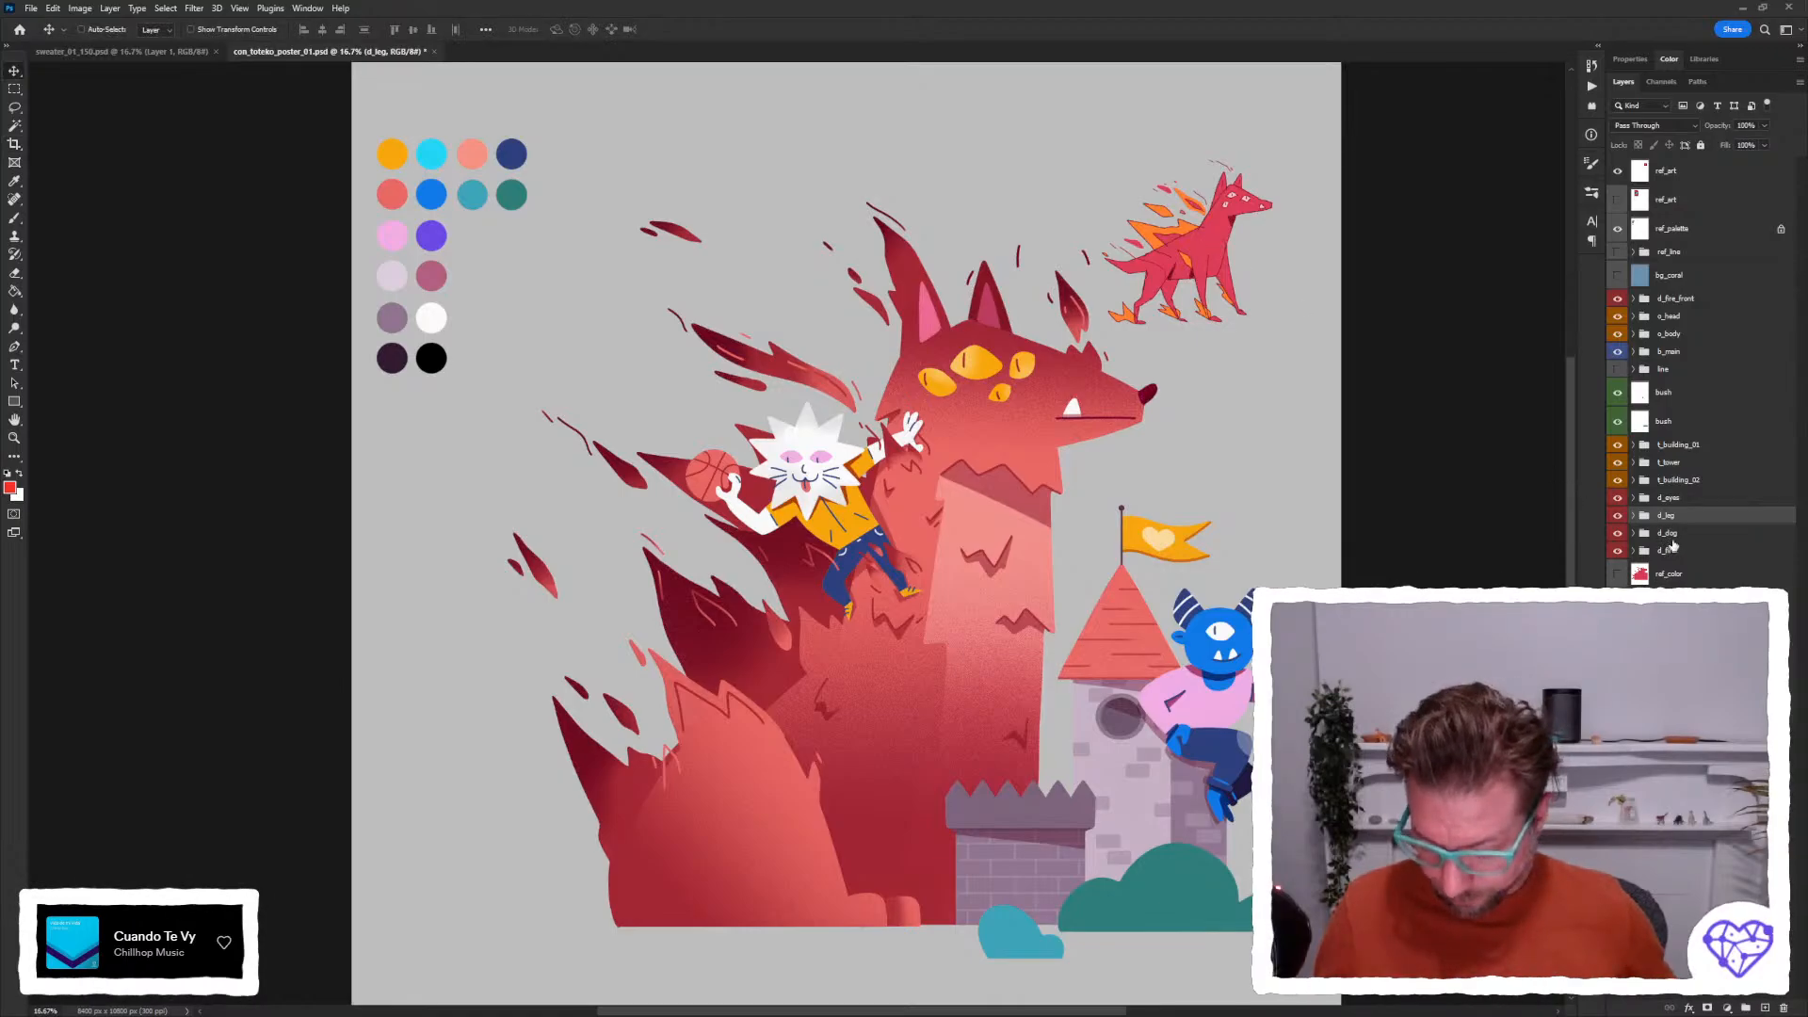
Duplicate the d_eyes, d_leg, d_dog and d_fire groups together and give the copies a blue colour label.
click(1672, 500)
shift+click(1676, 551)
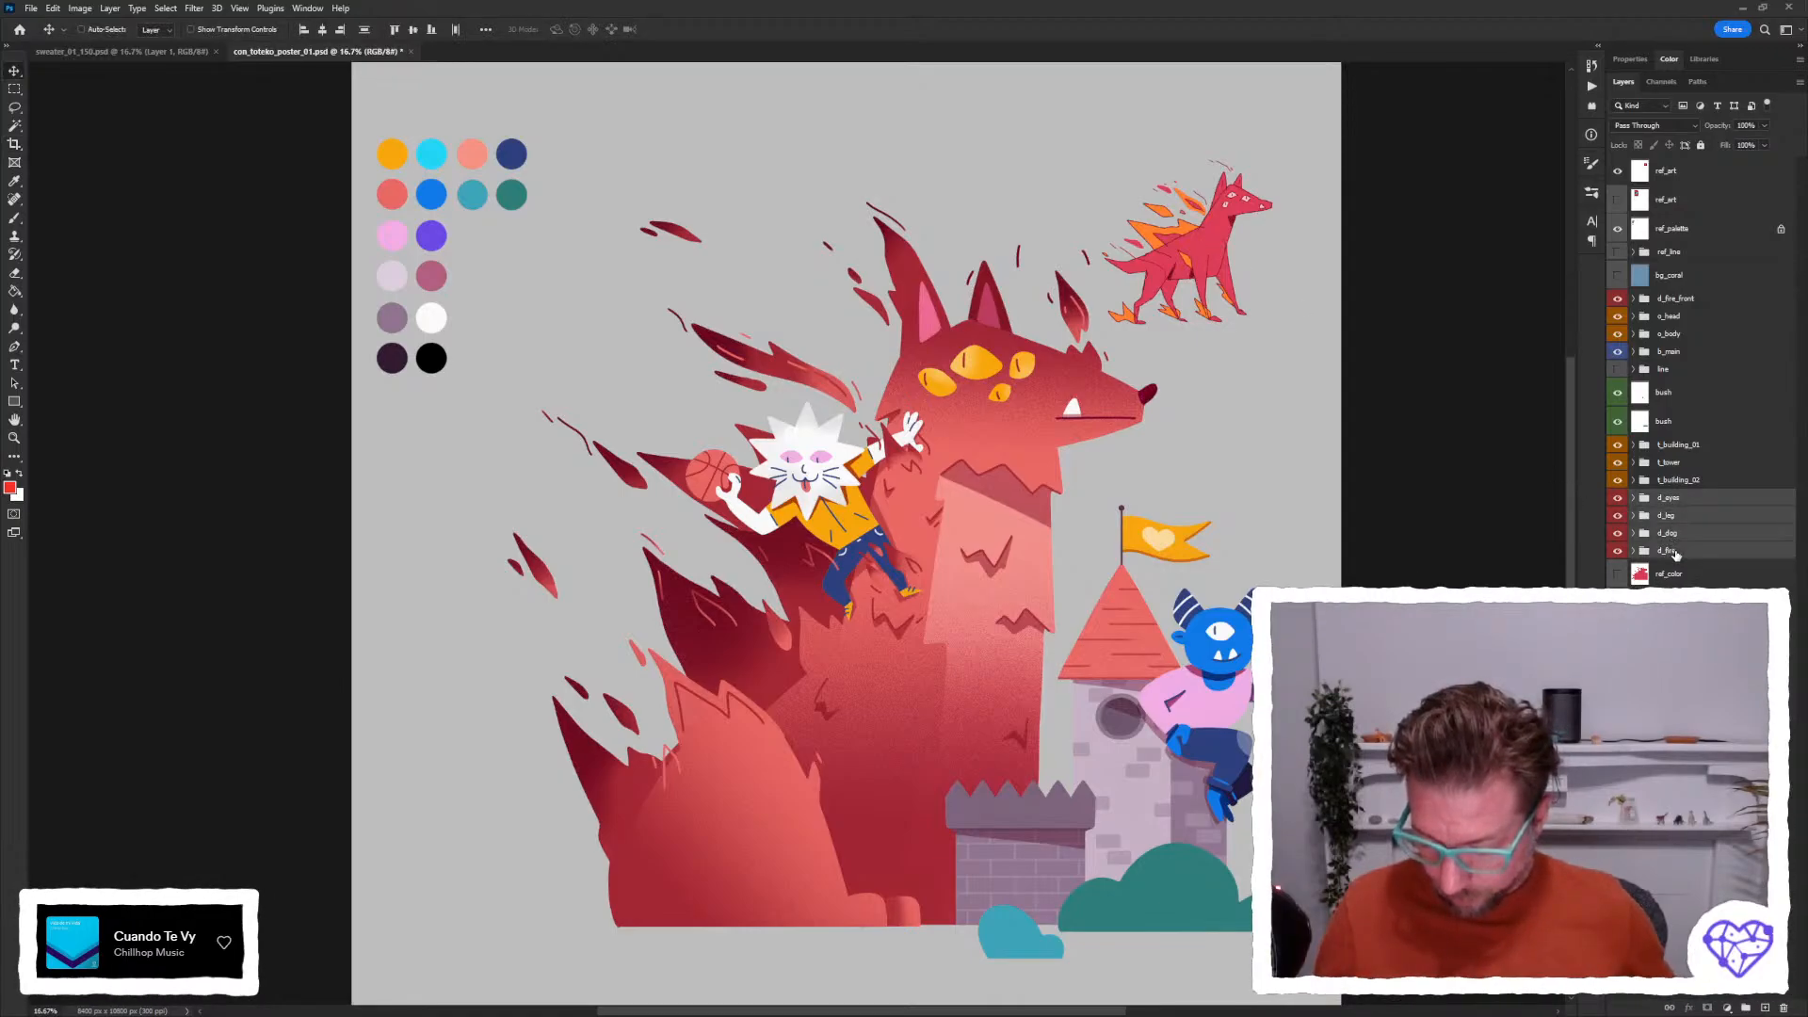
key(ctrl+j)
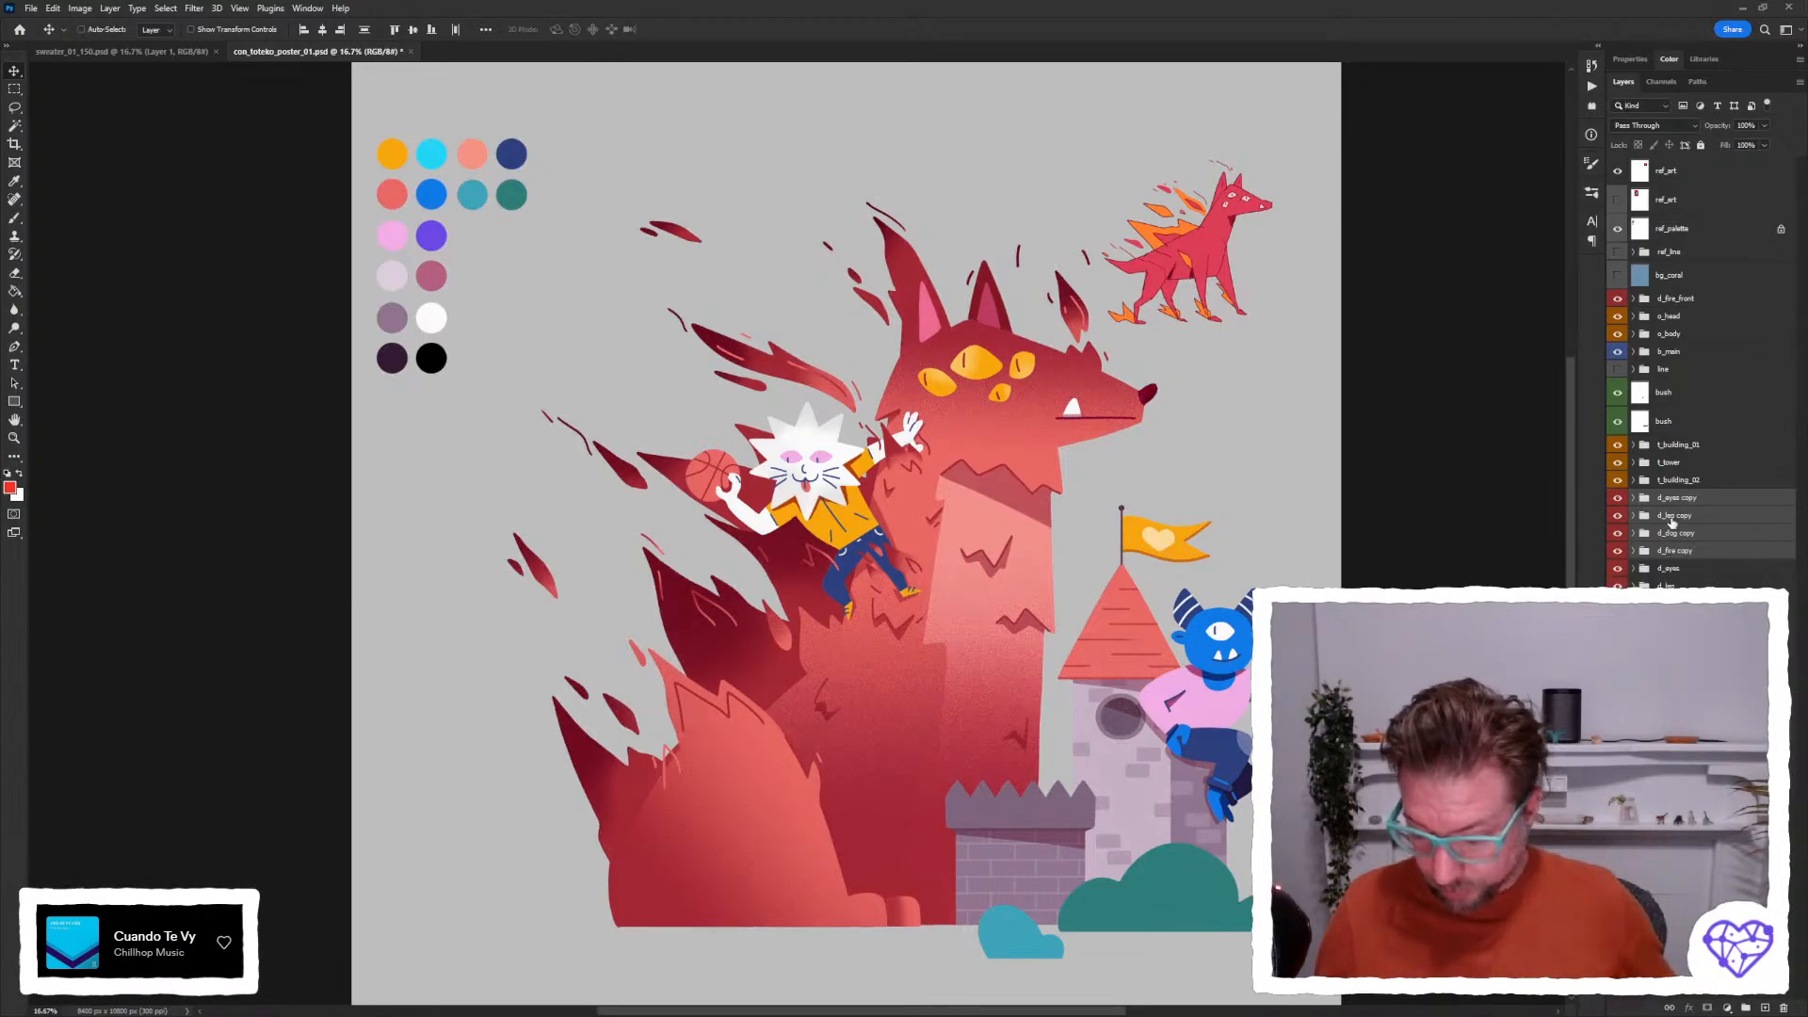
right_click(1664, 504)
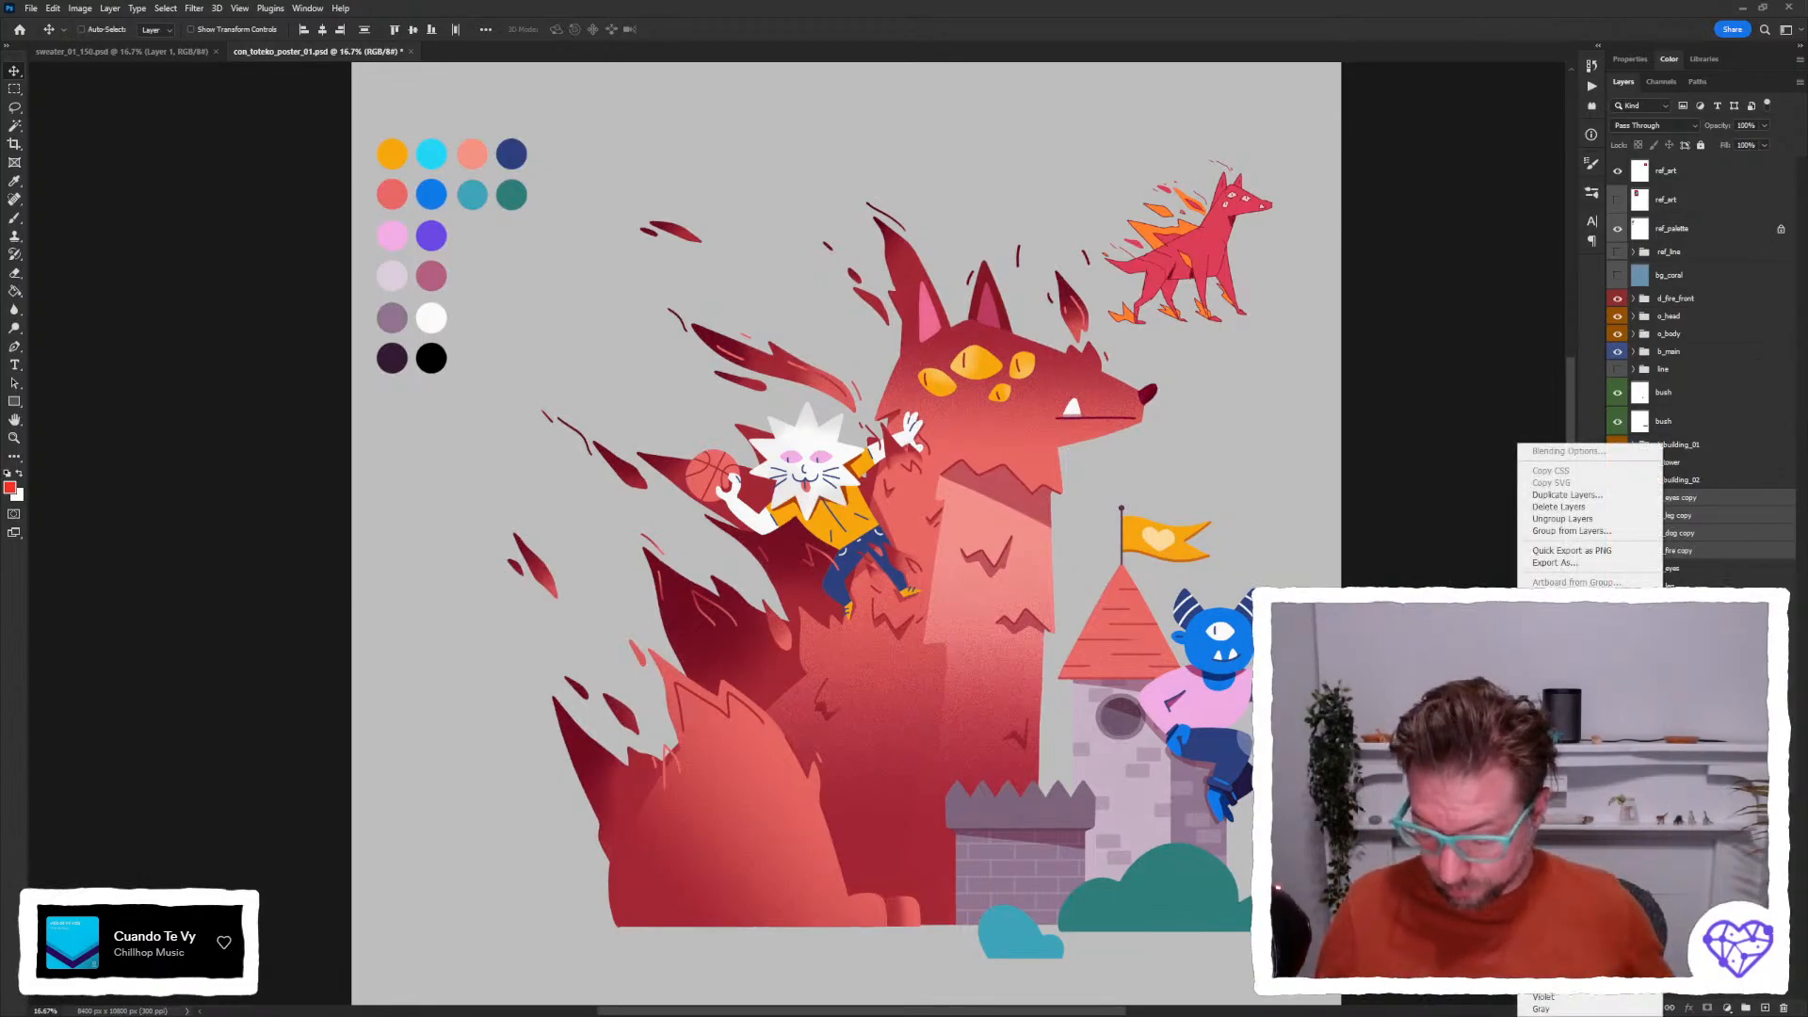
click(1542, 987)
click(1695, 552)
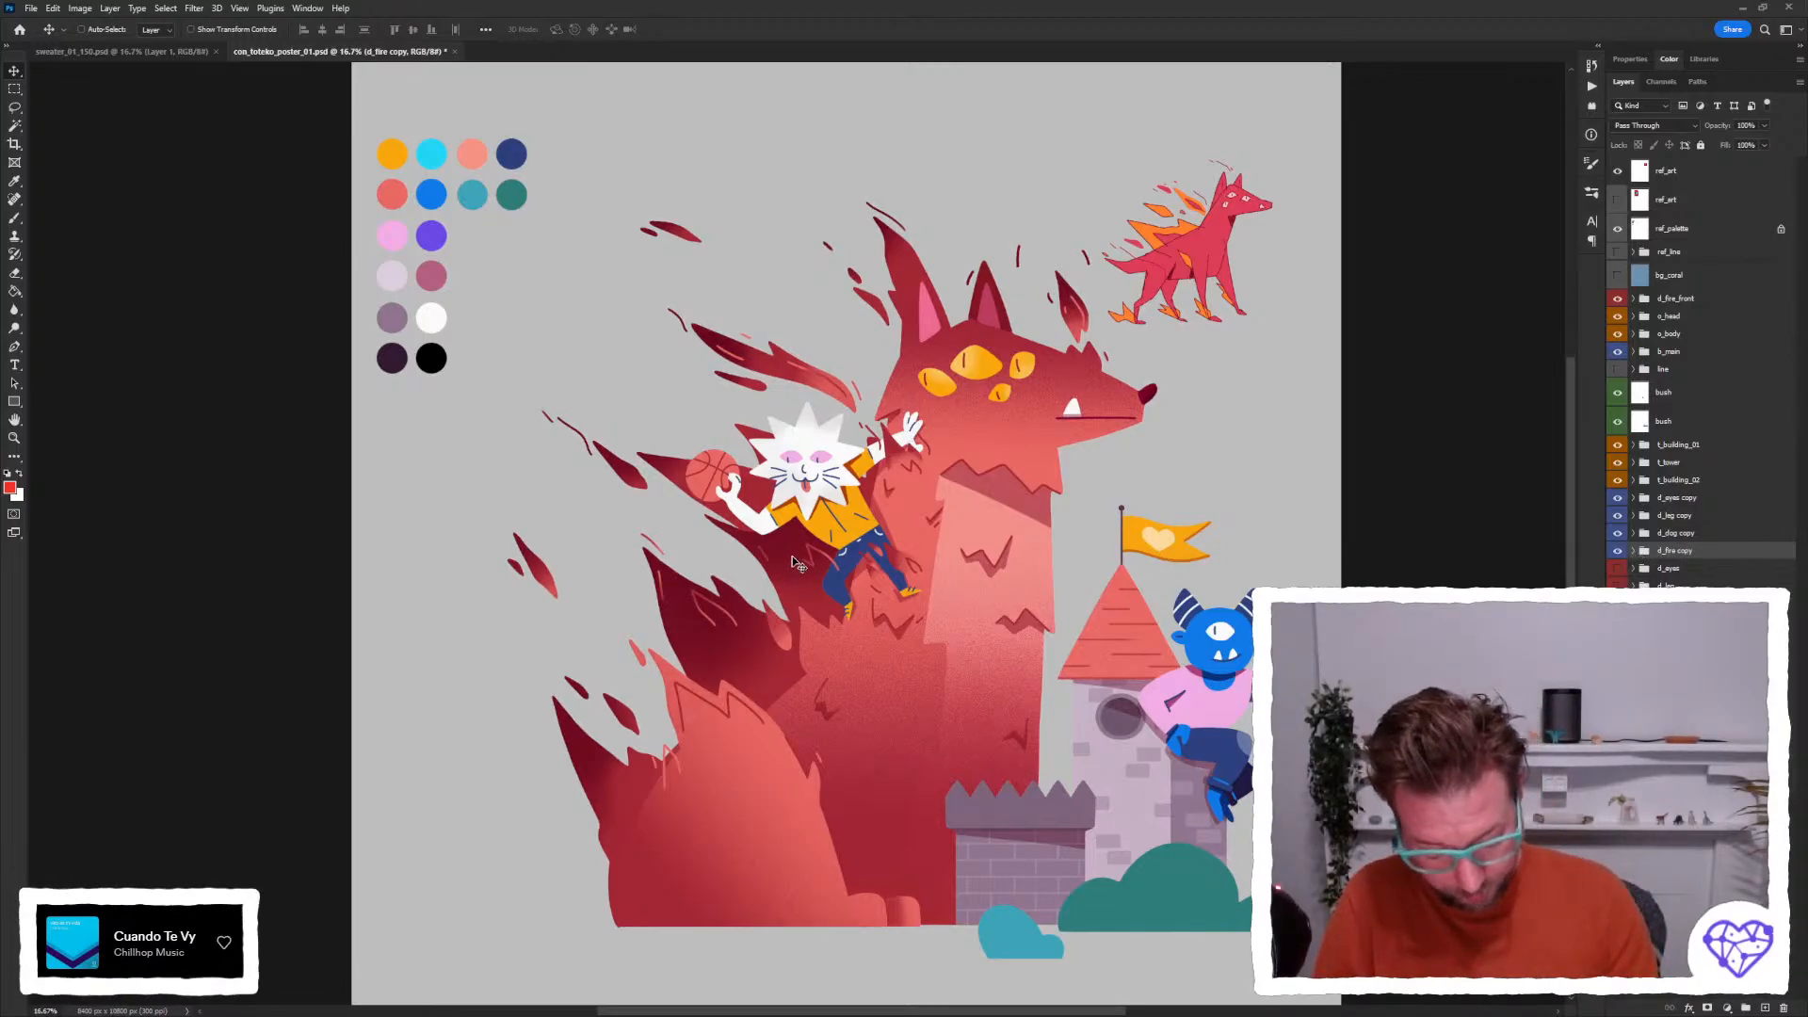
Fill the base body shape in the d_dog copy group with the small reference dog's pinkish red.
key(h)
drag(750, 510, 699, 478)
key(v)
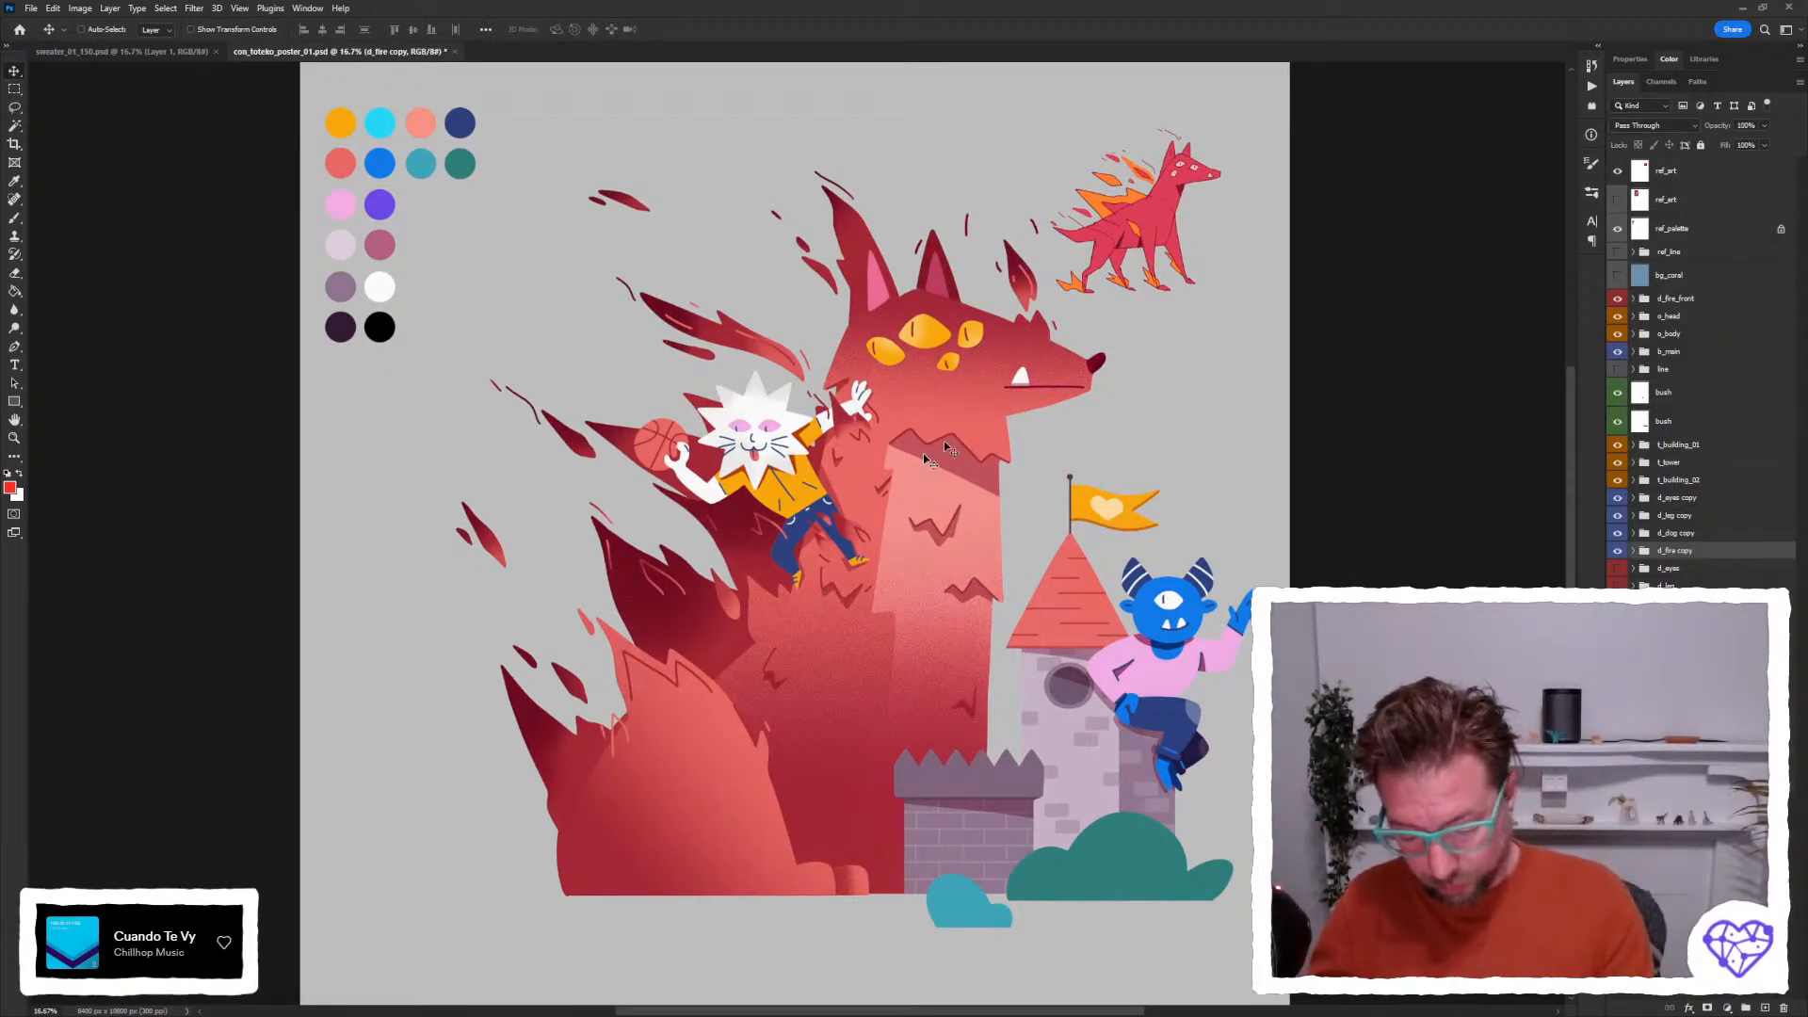
ctrl+click(857, 500)
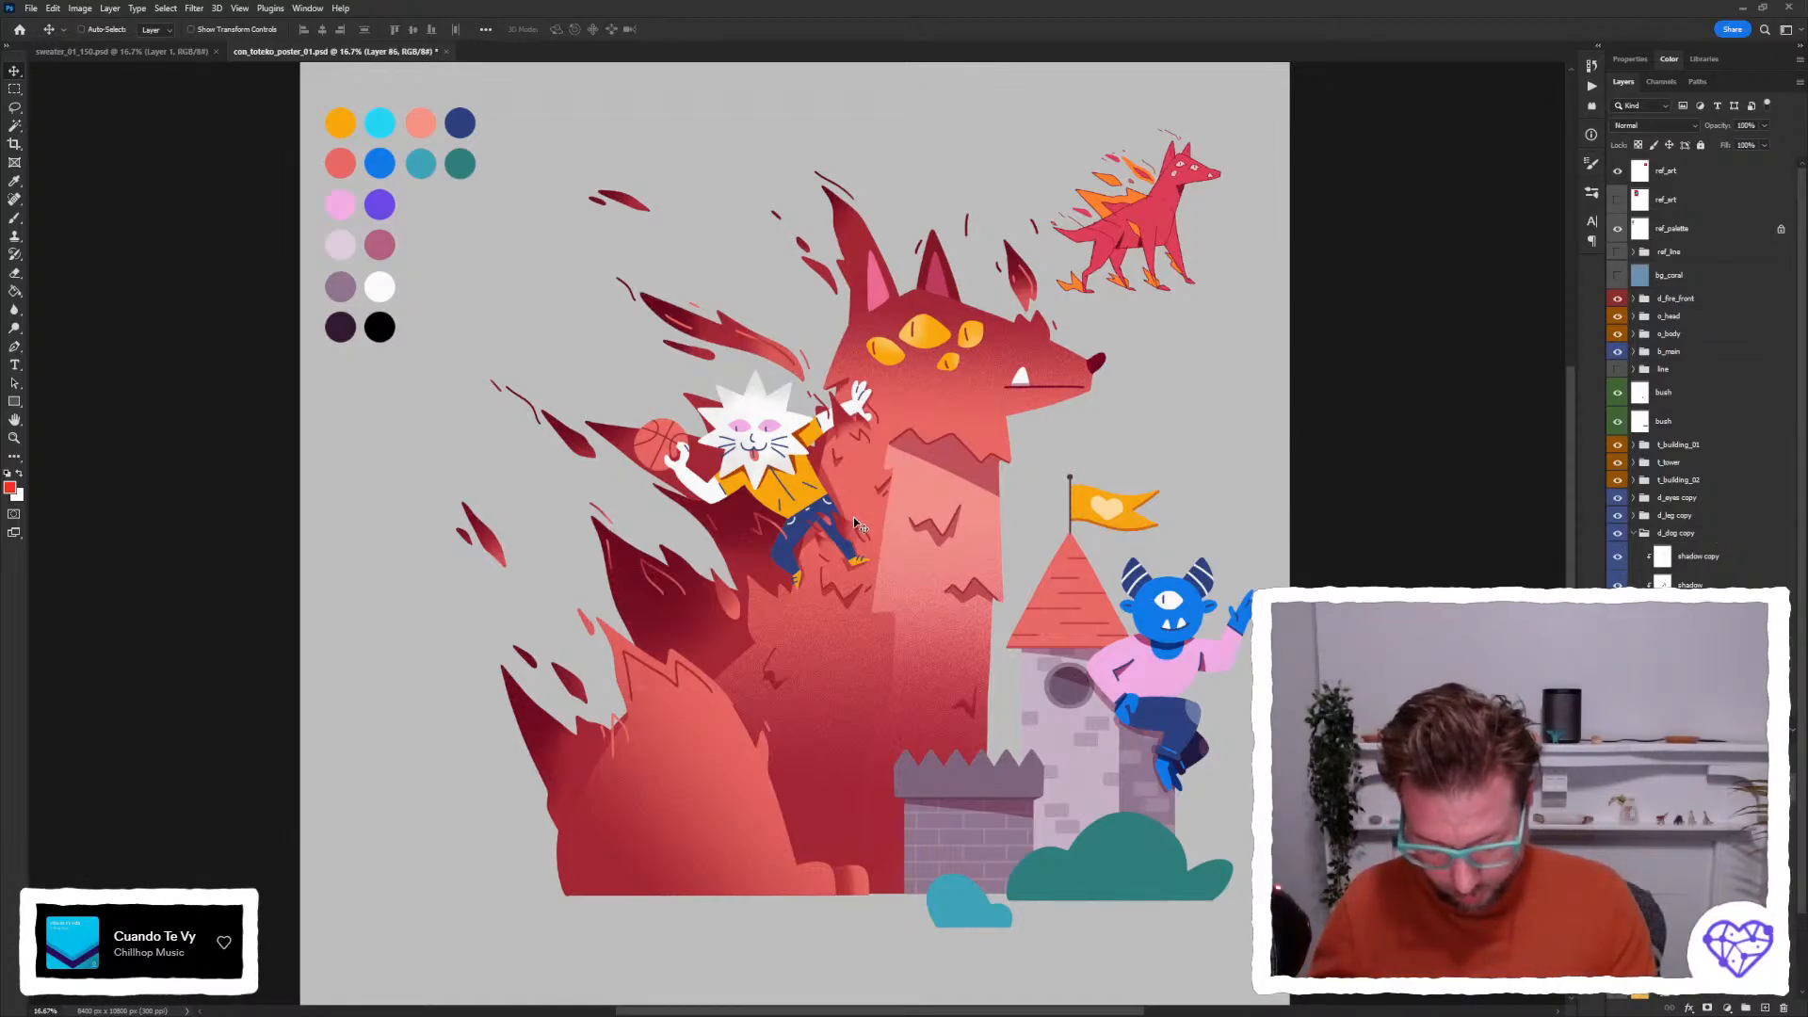
key(g)
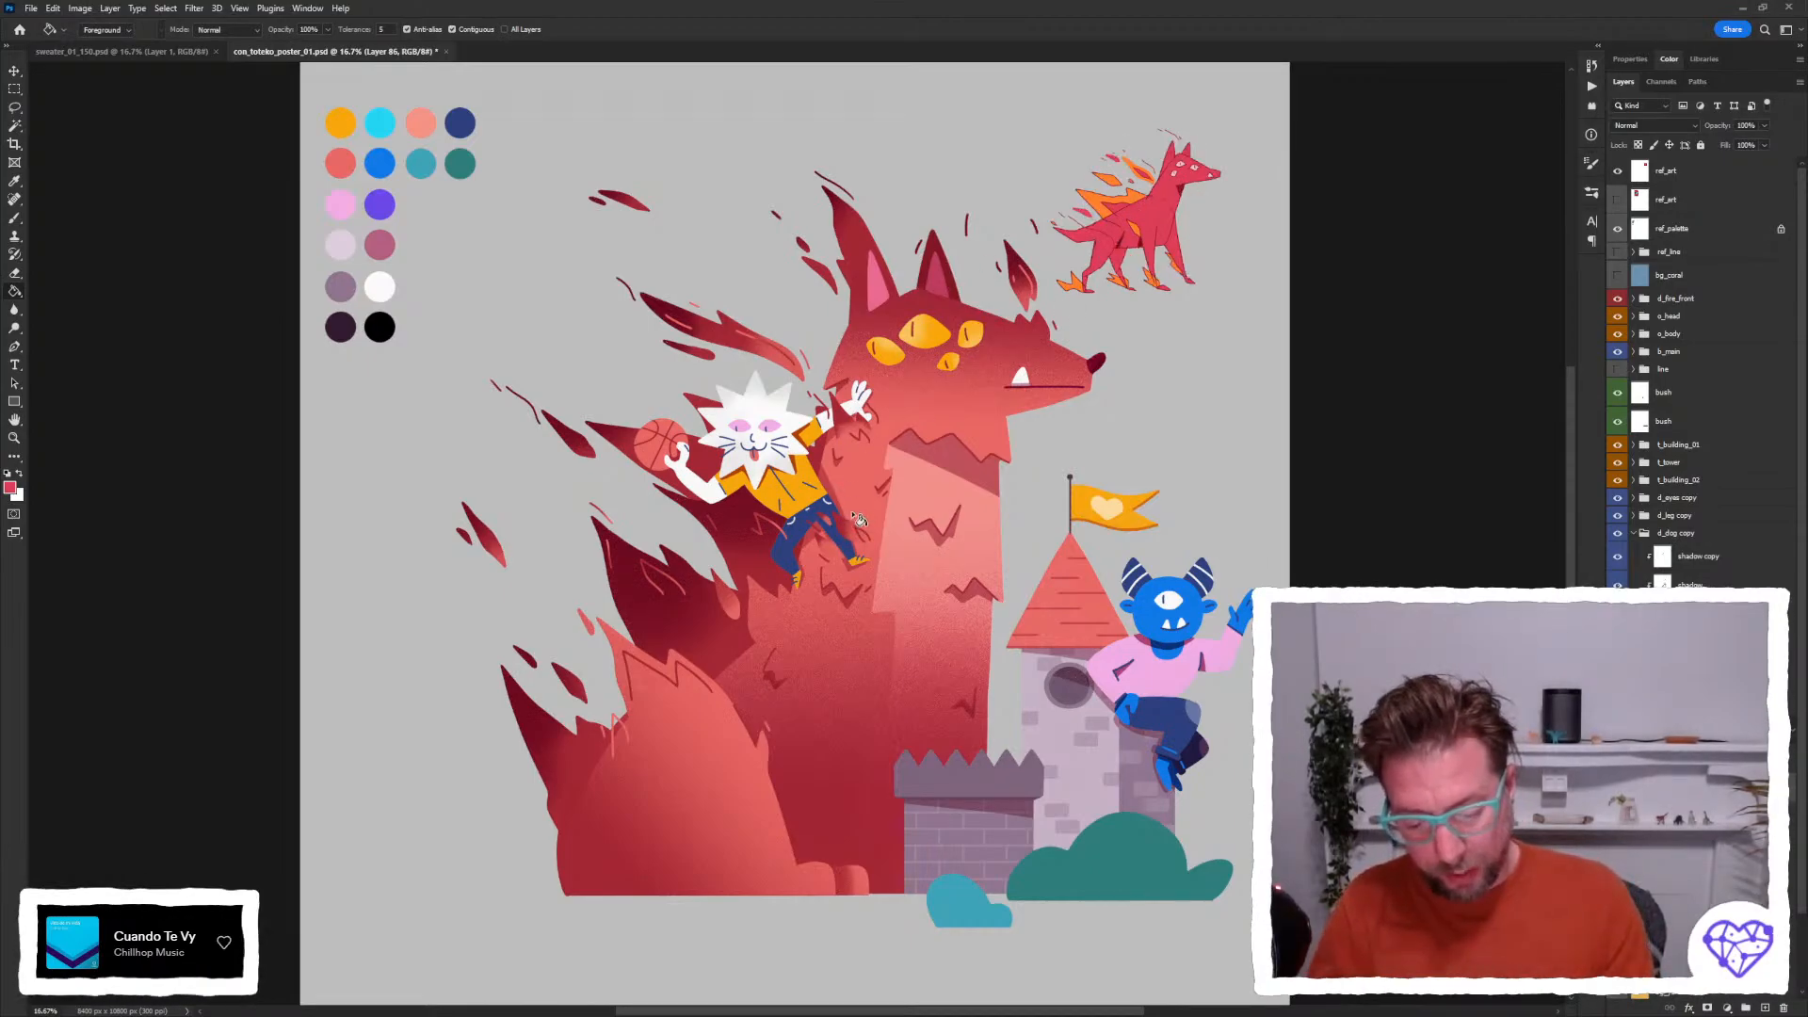
click(831, 485)
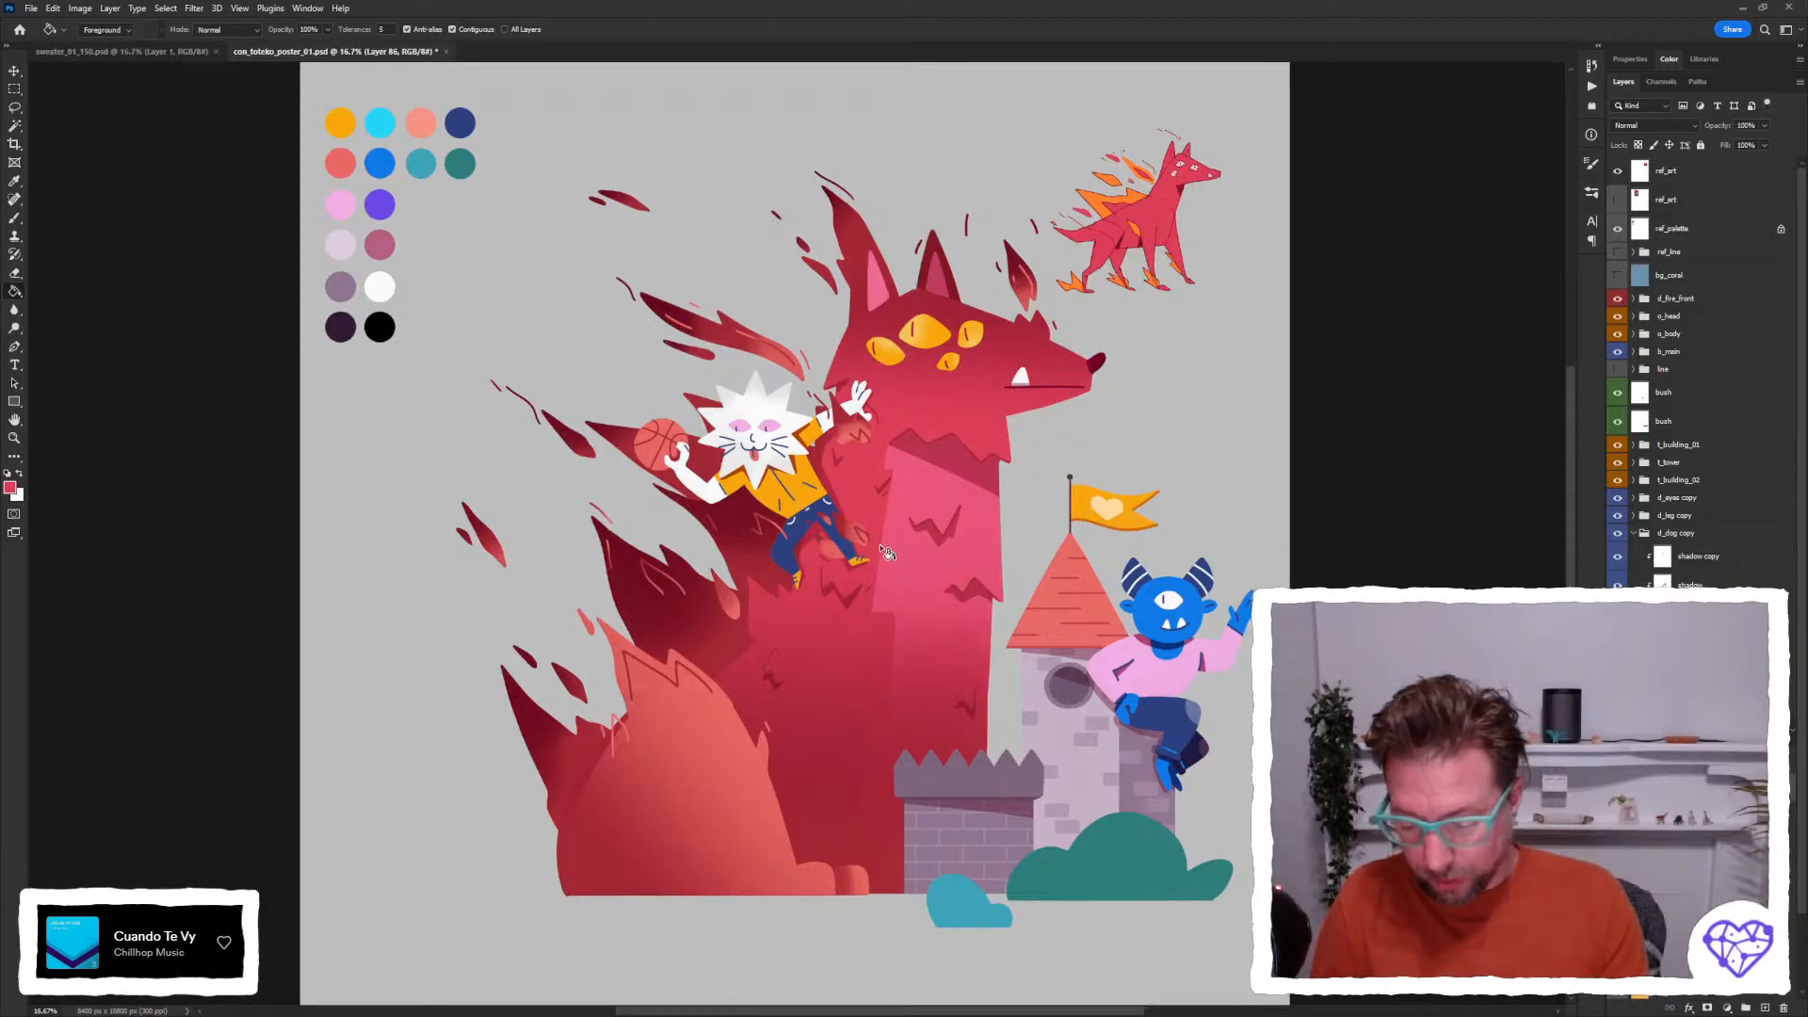
Fill the leg shape in the d_leg copy group with the same pinkish red as the body.
key(v)
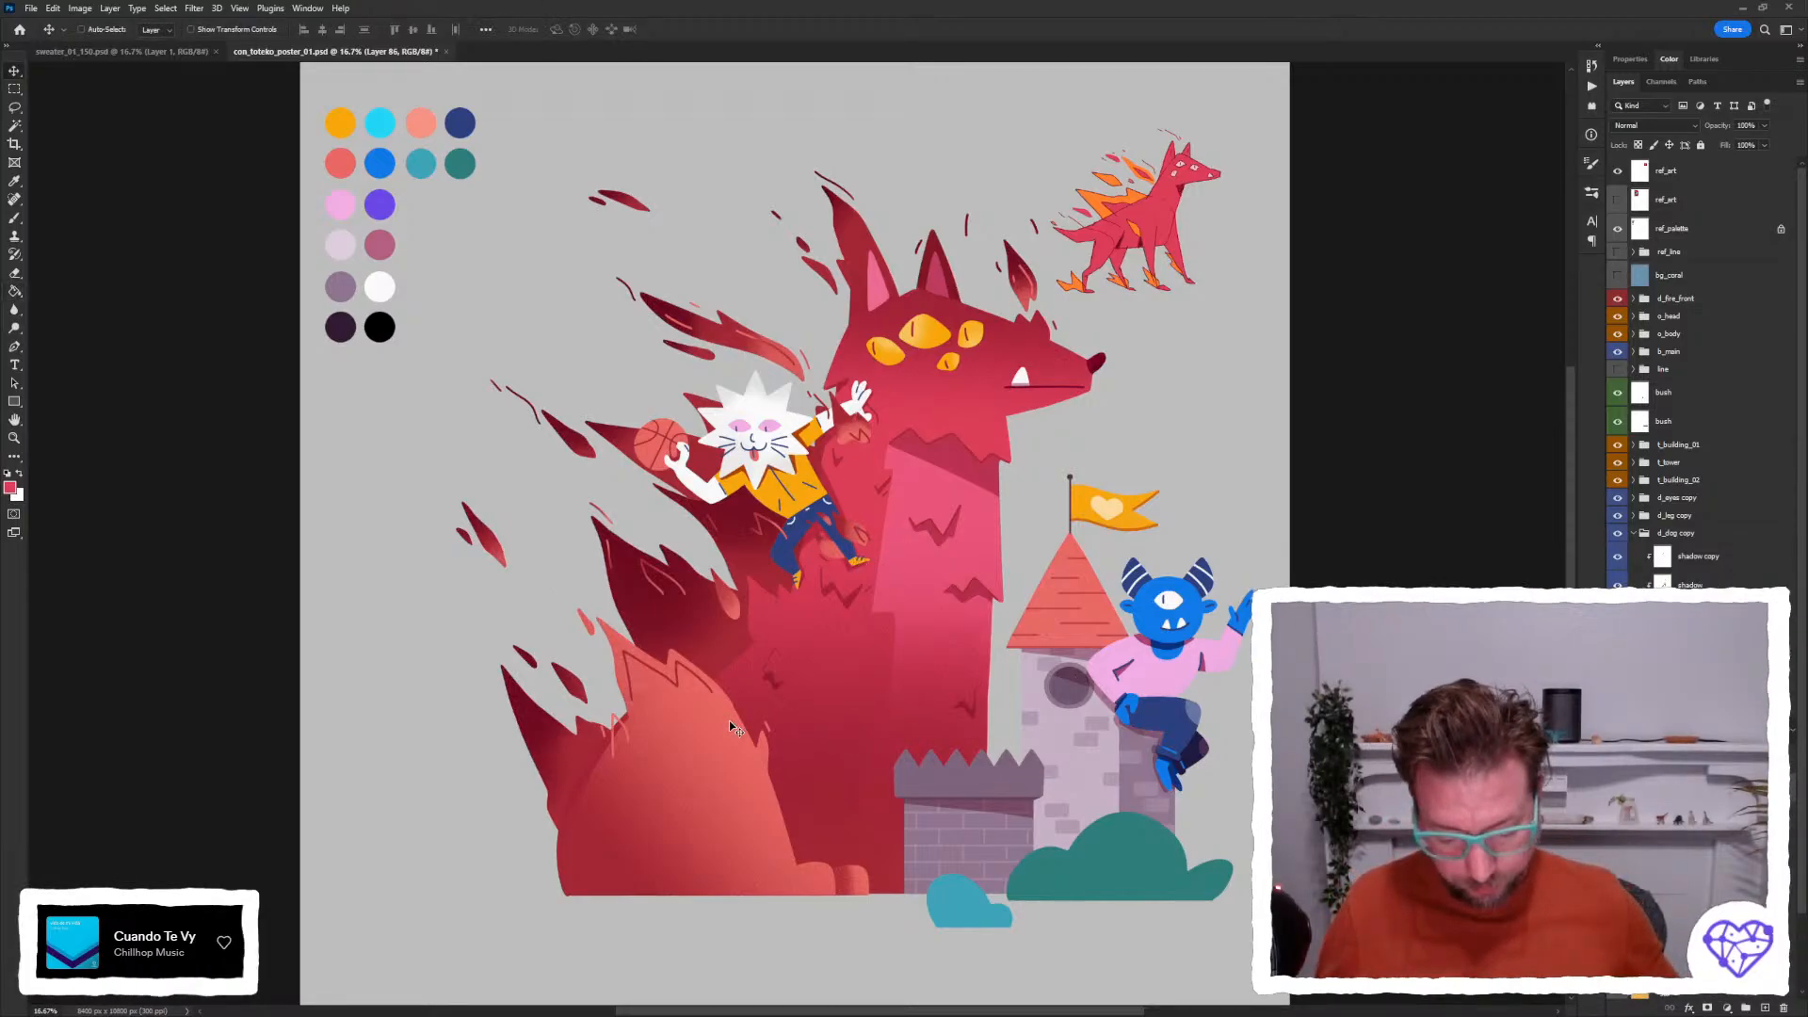
ctrl+click(746, 744)
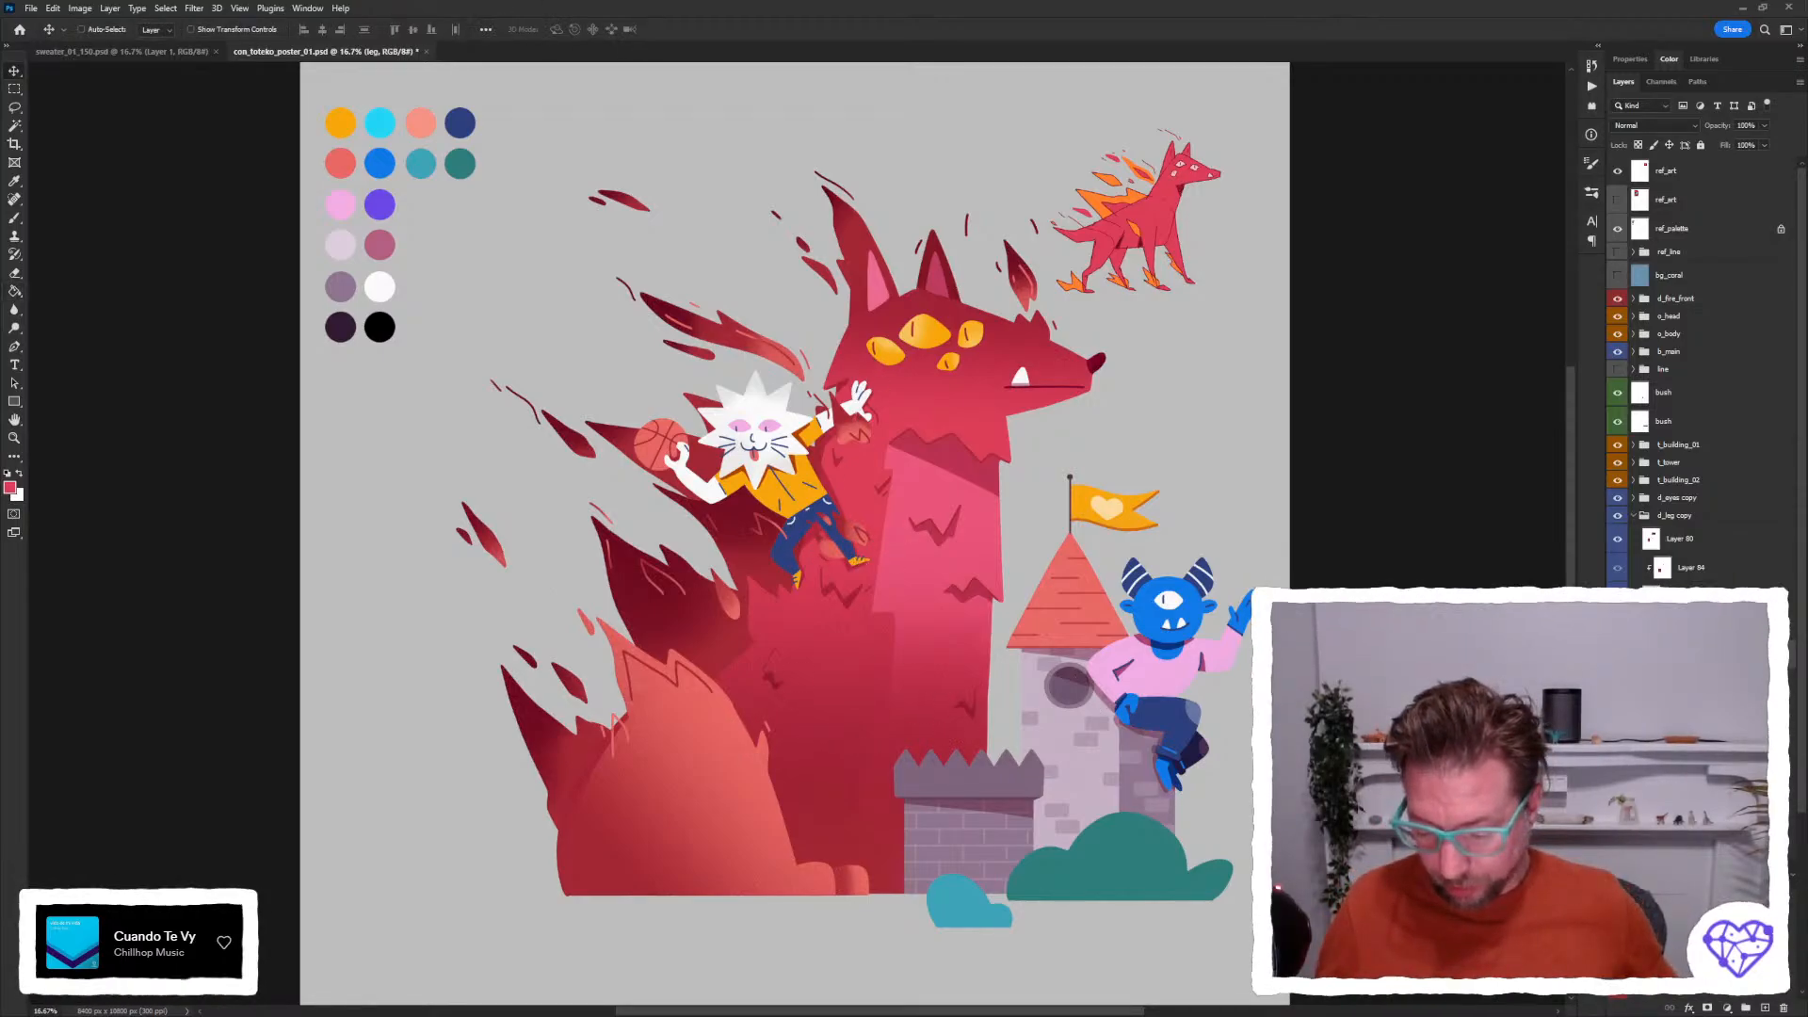
key(g)
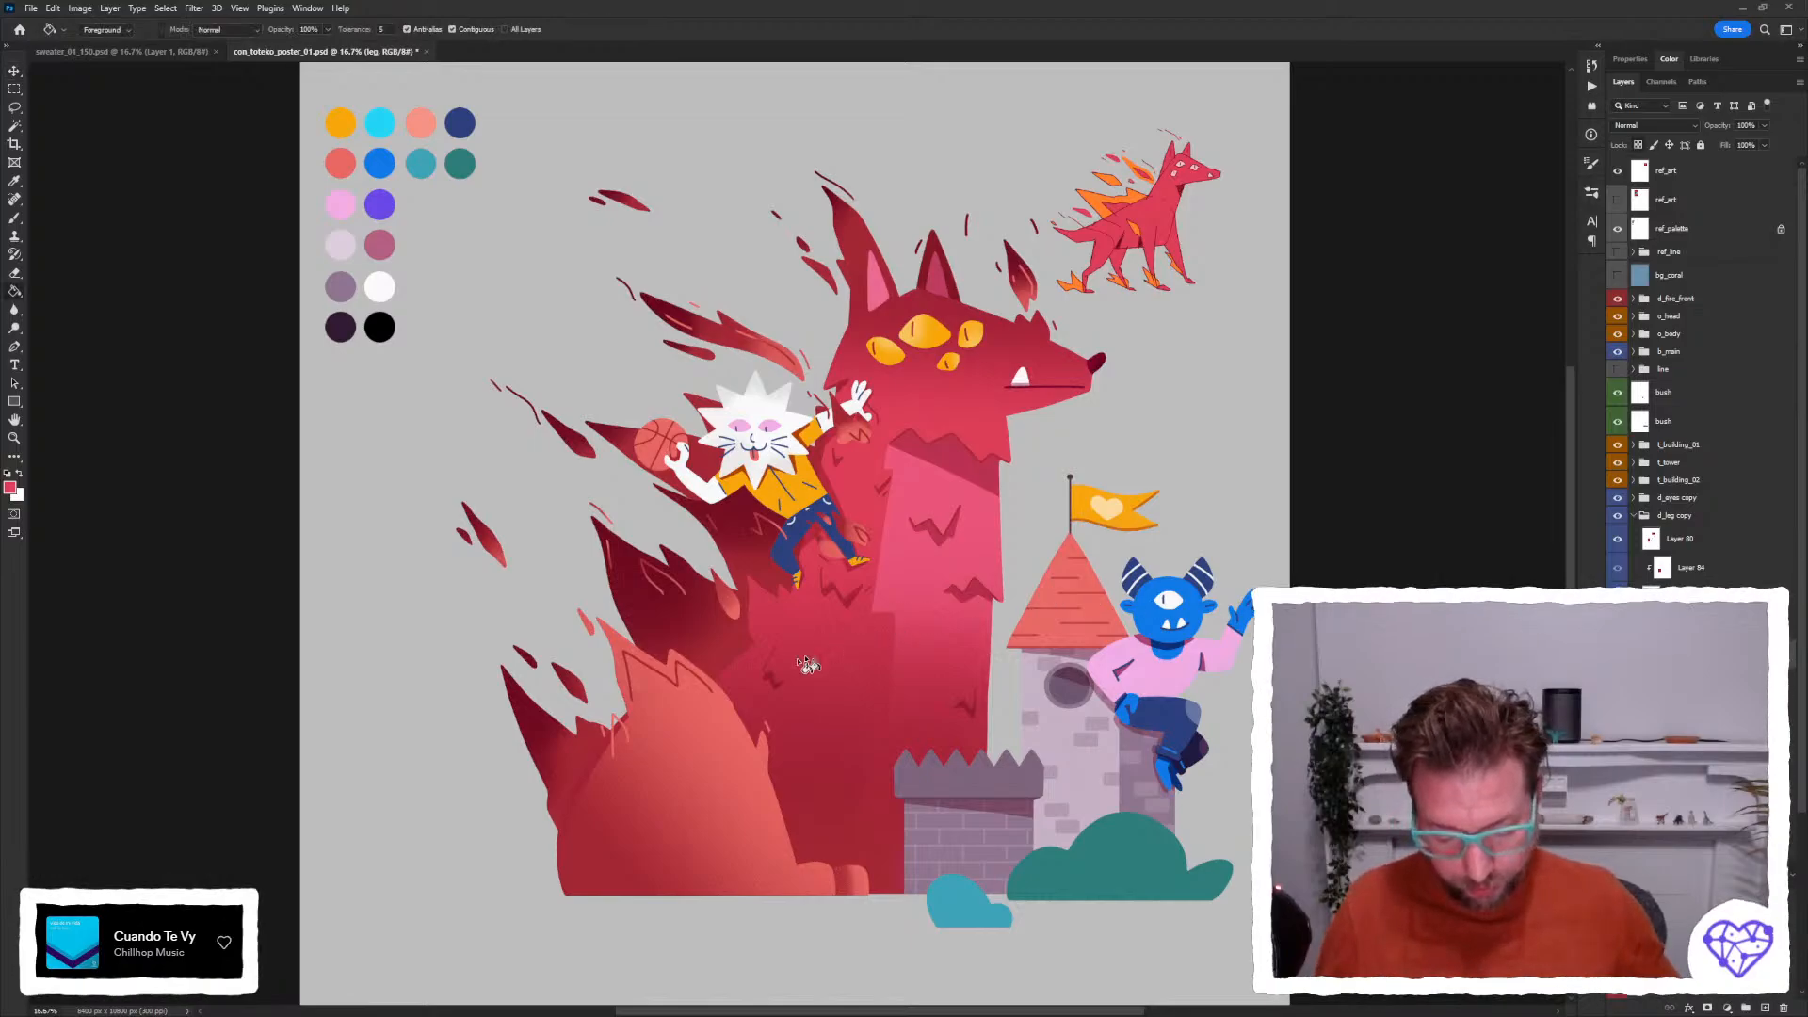
click(725, 715)
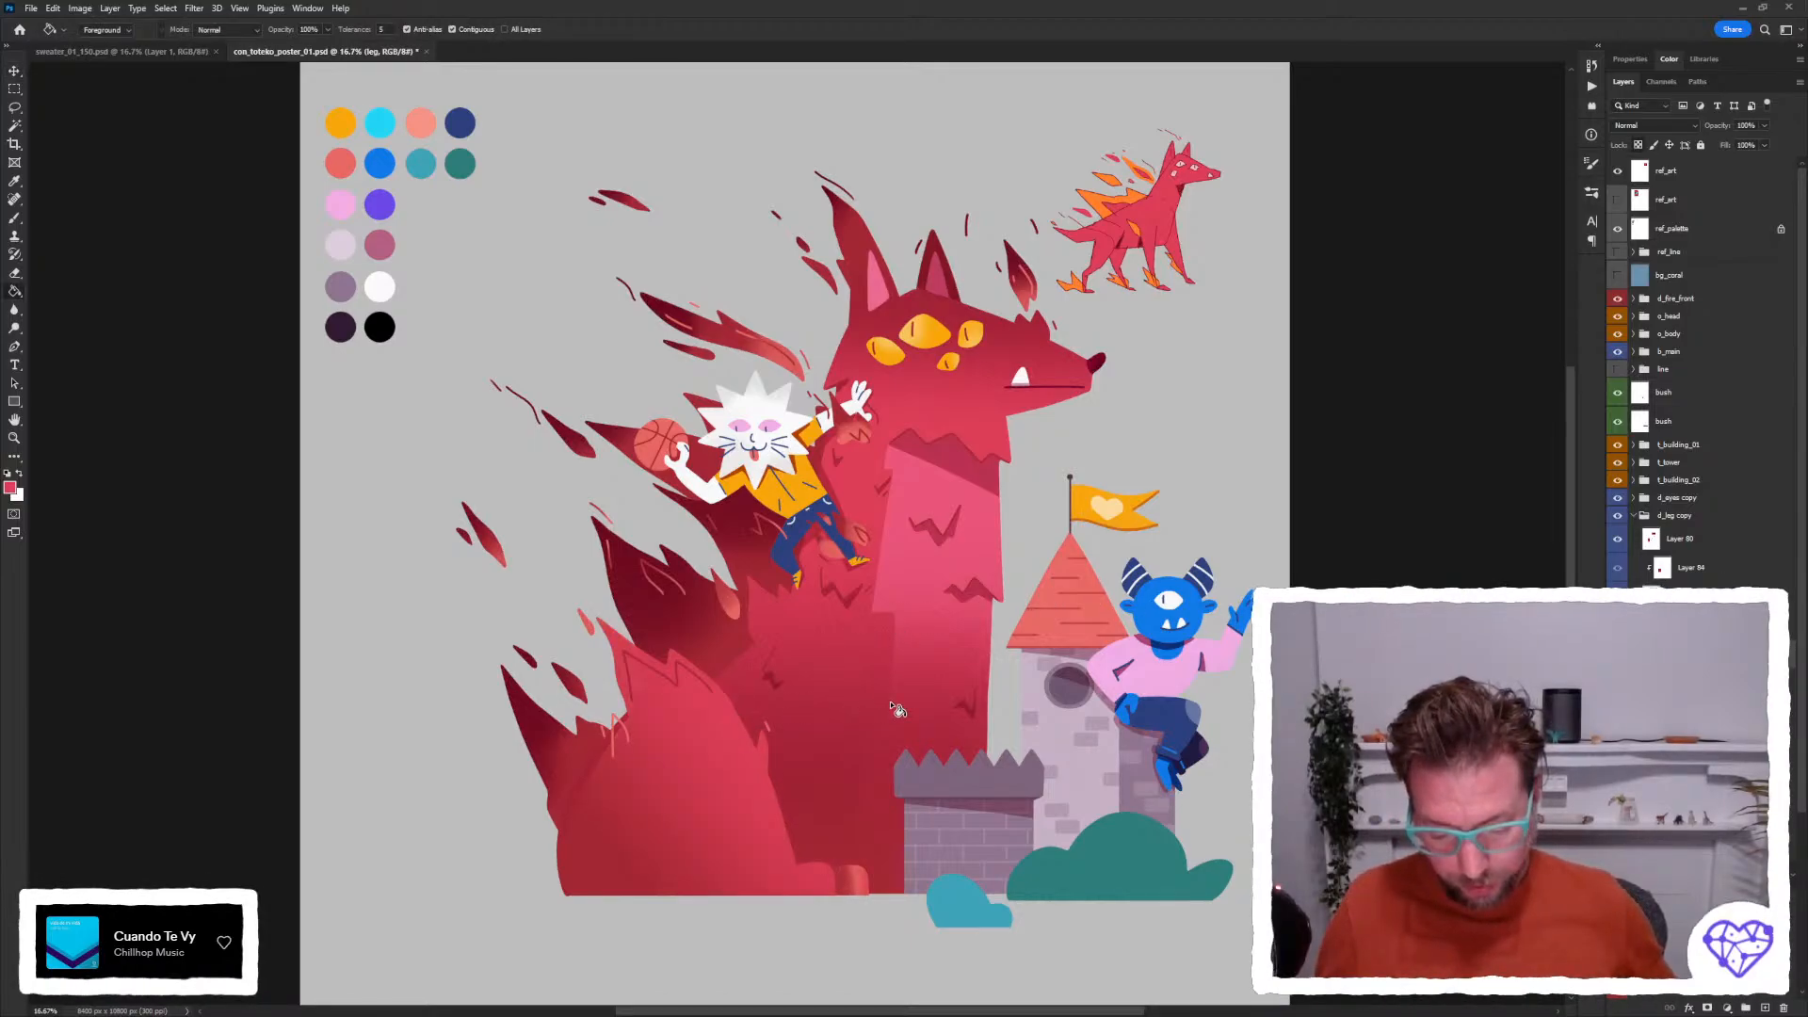
Change the Color Overlay on the large dog's flame shading layer to orange ff802e, sampled from the small reference dog's flames.
scroll(897, 709, up, 1)
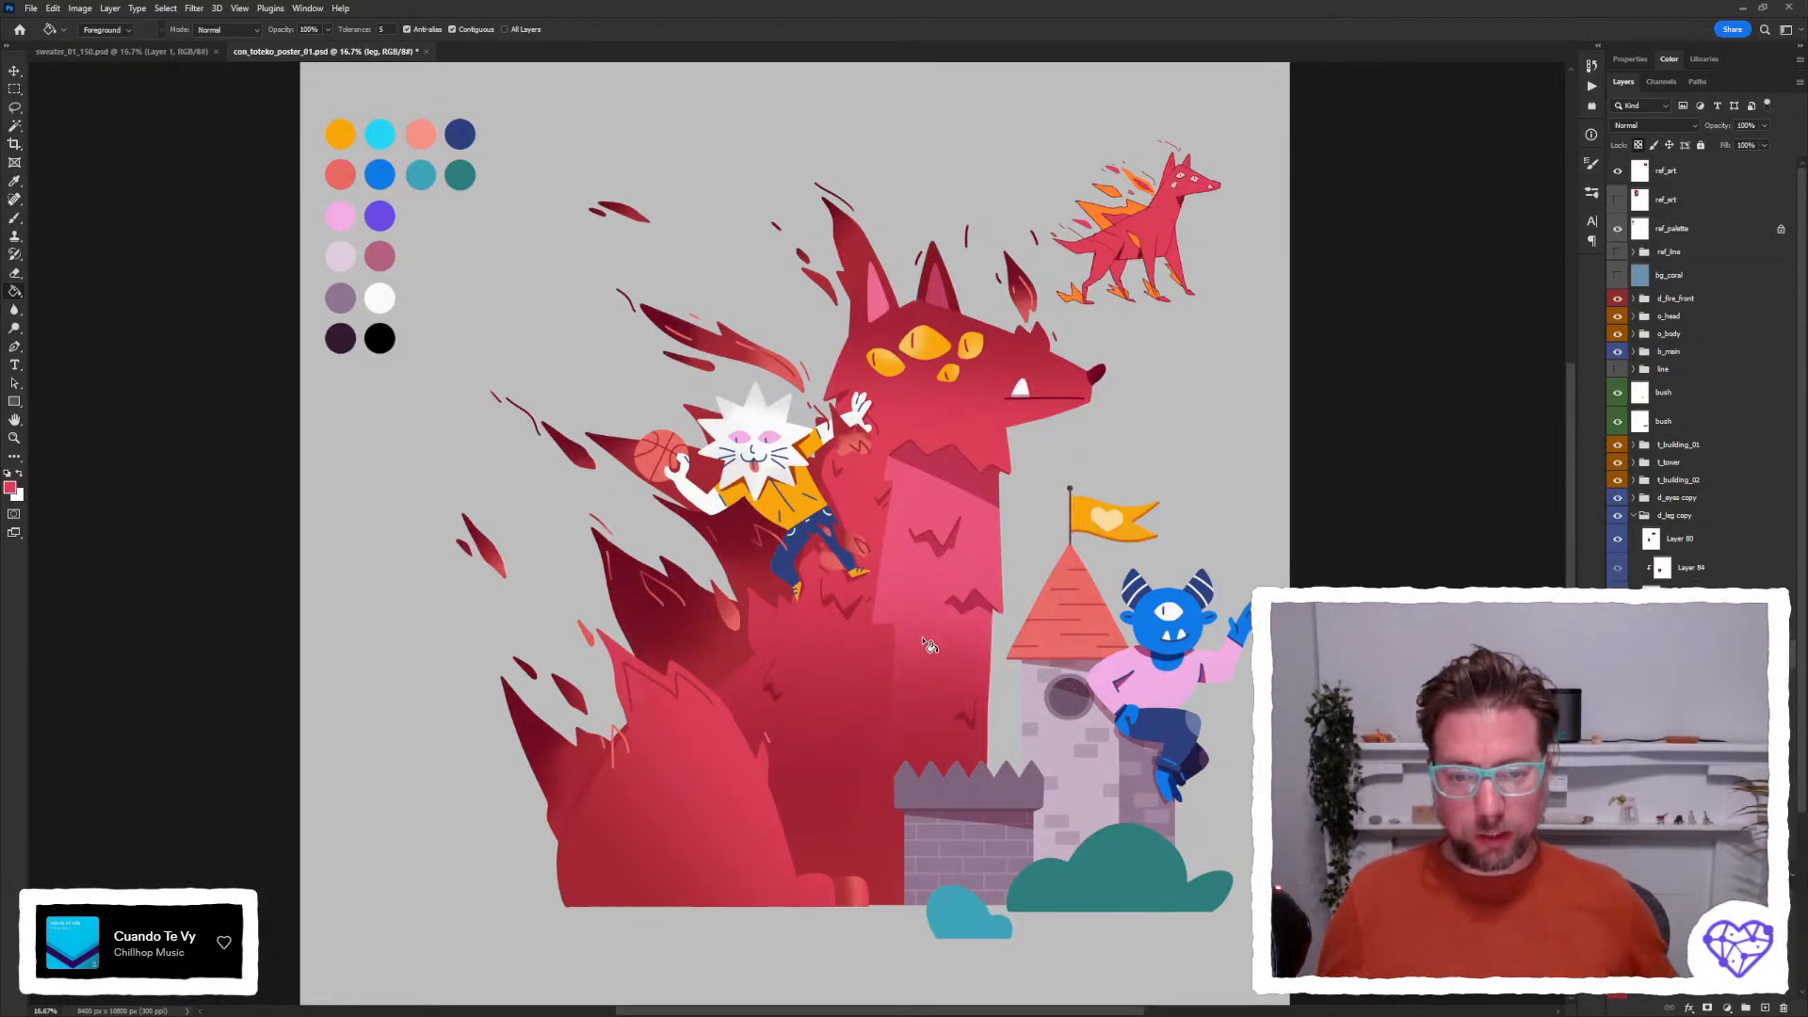
scroll(929, 646, up, 1)
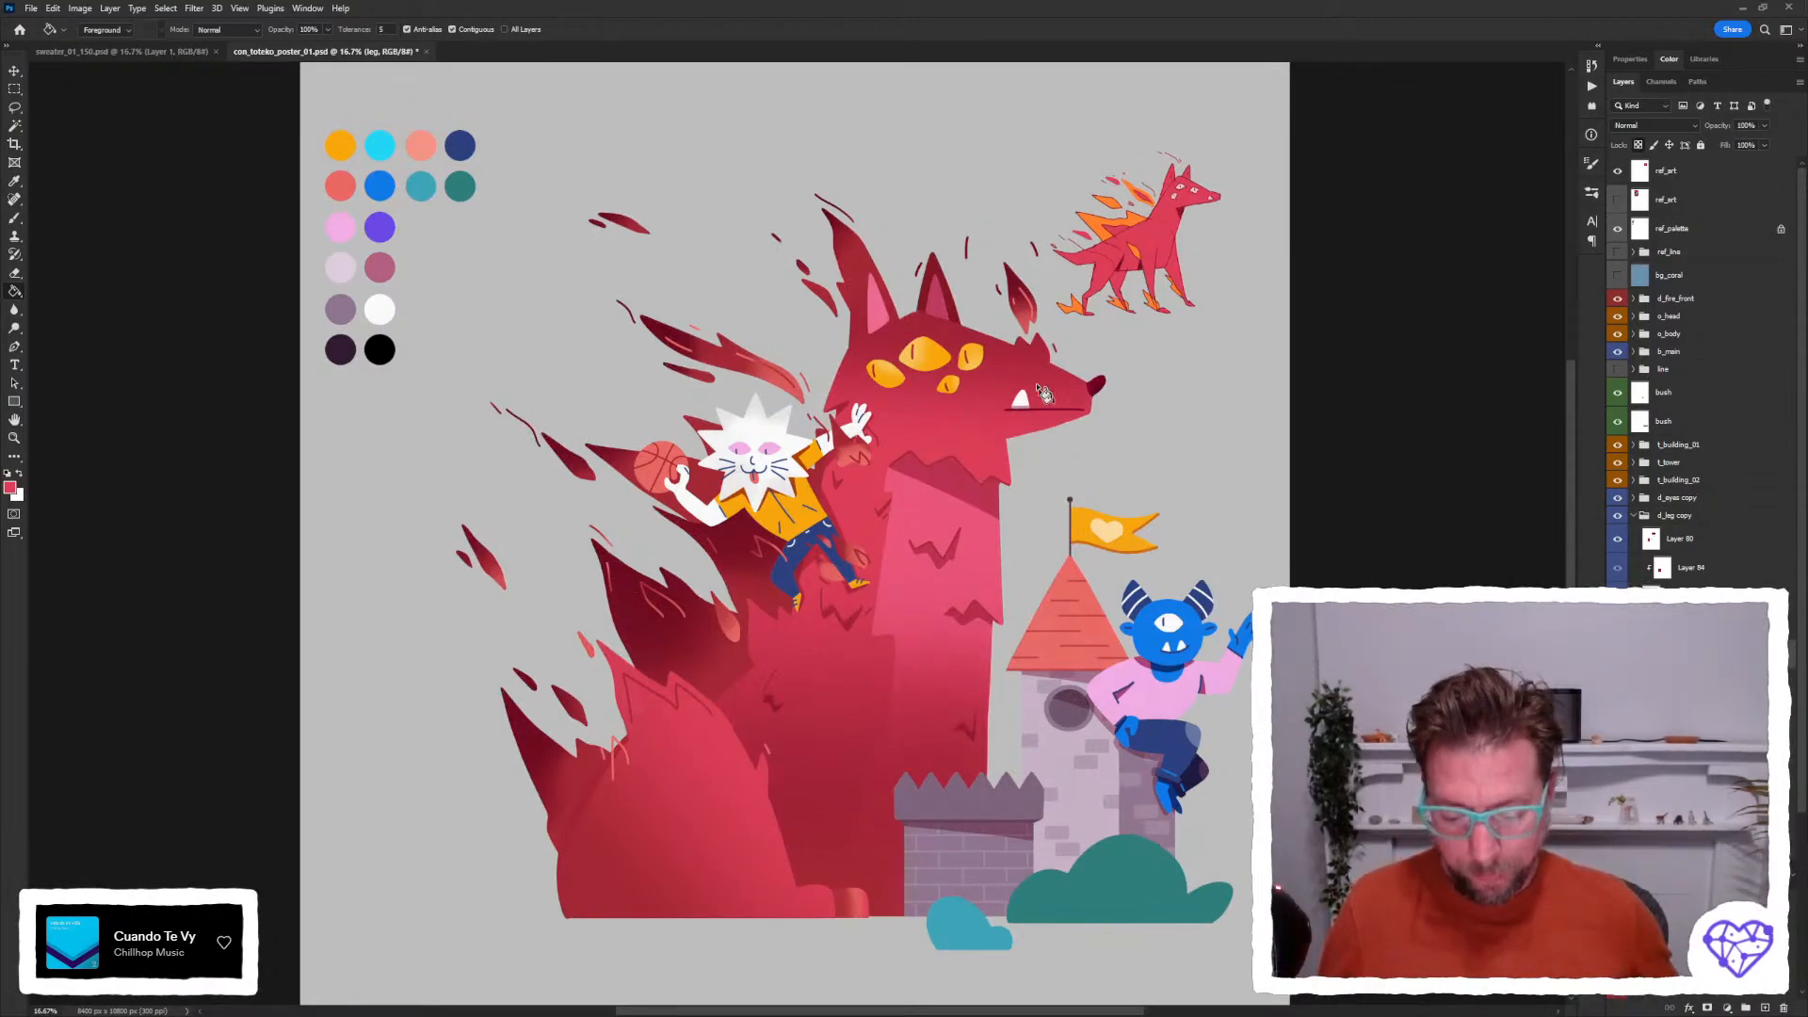
key(v)
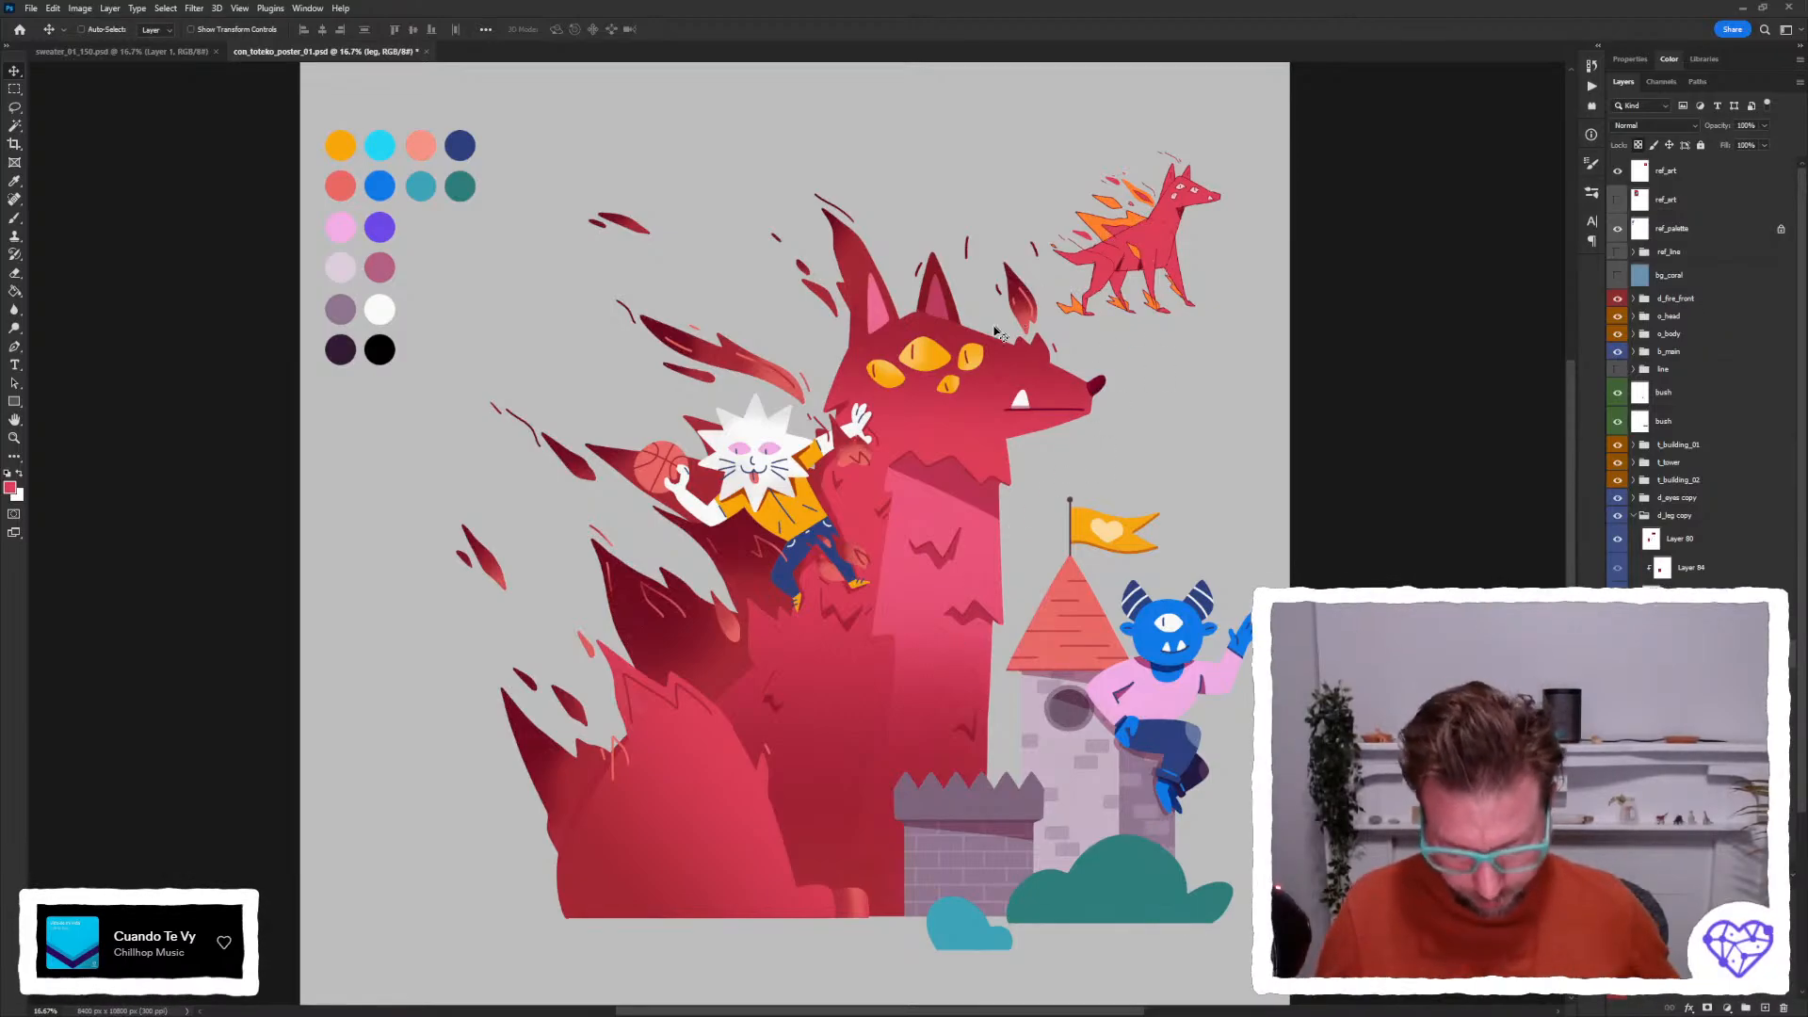
ctrl+click(636, 598)
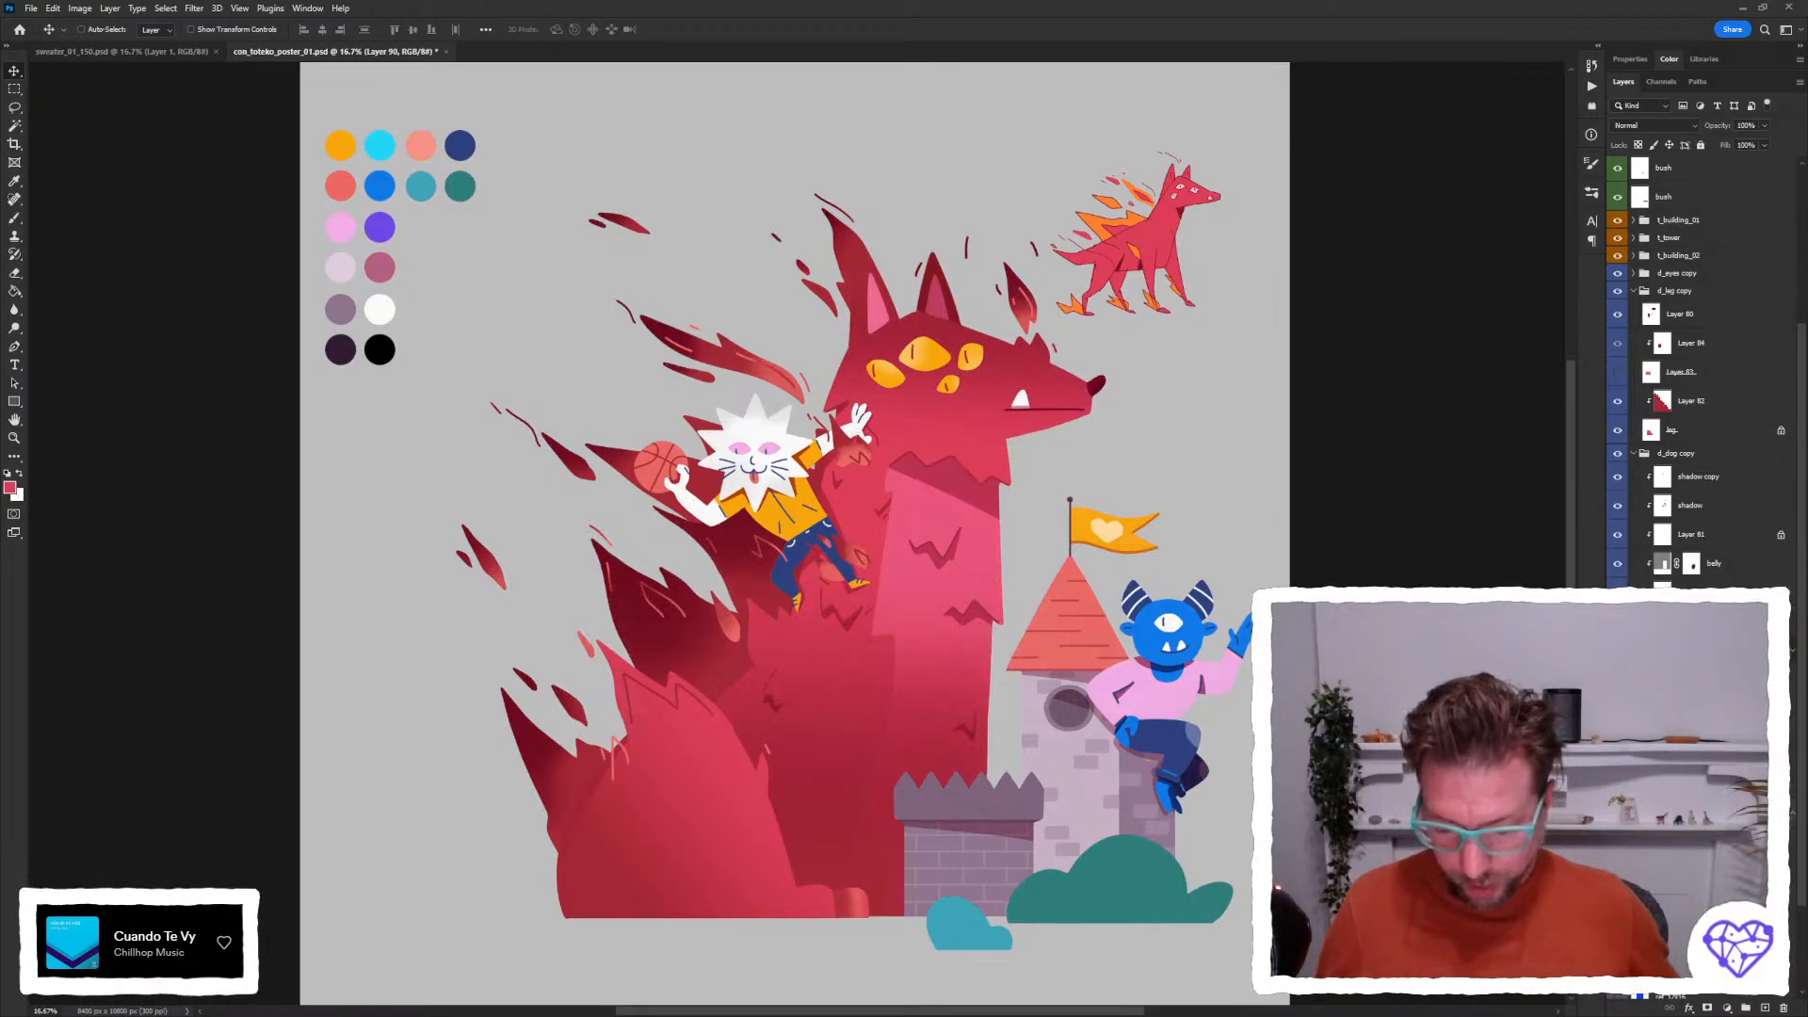
double_click(1607, 418)
drag(1473, 81, 1552, 112)
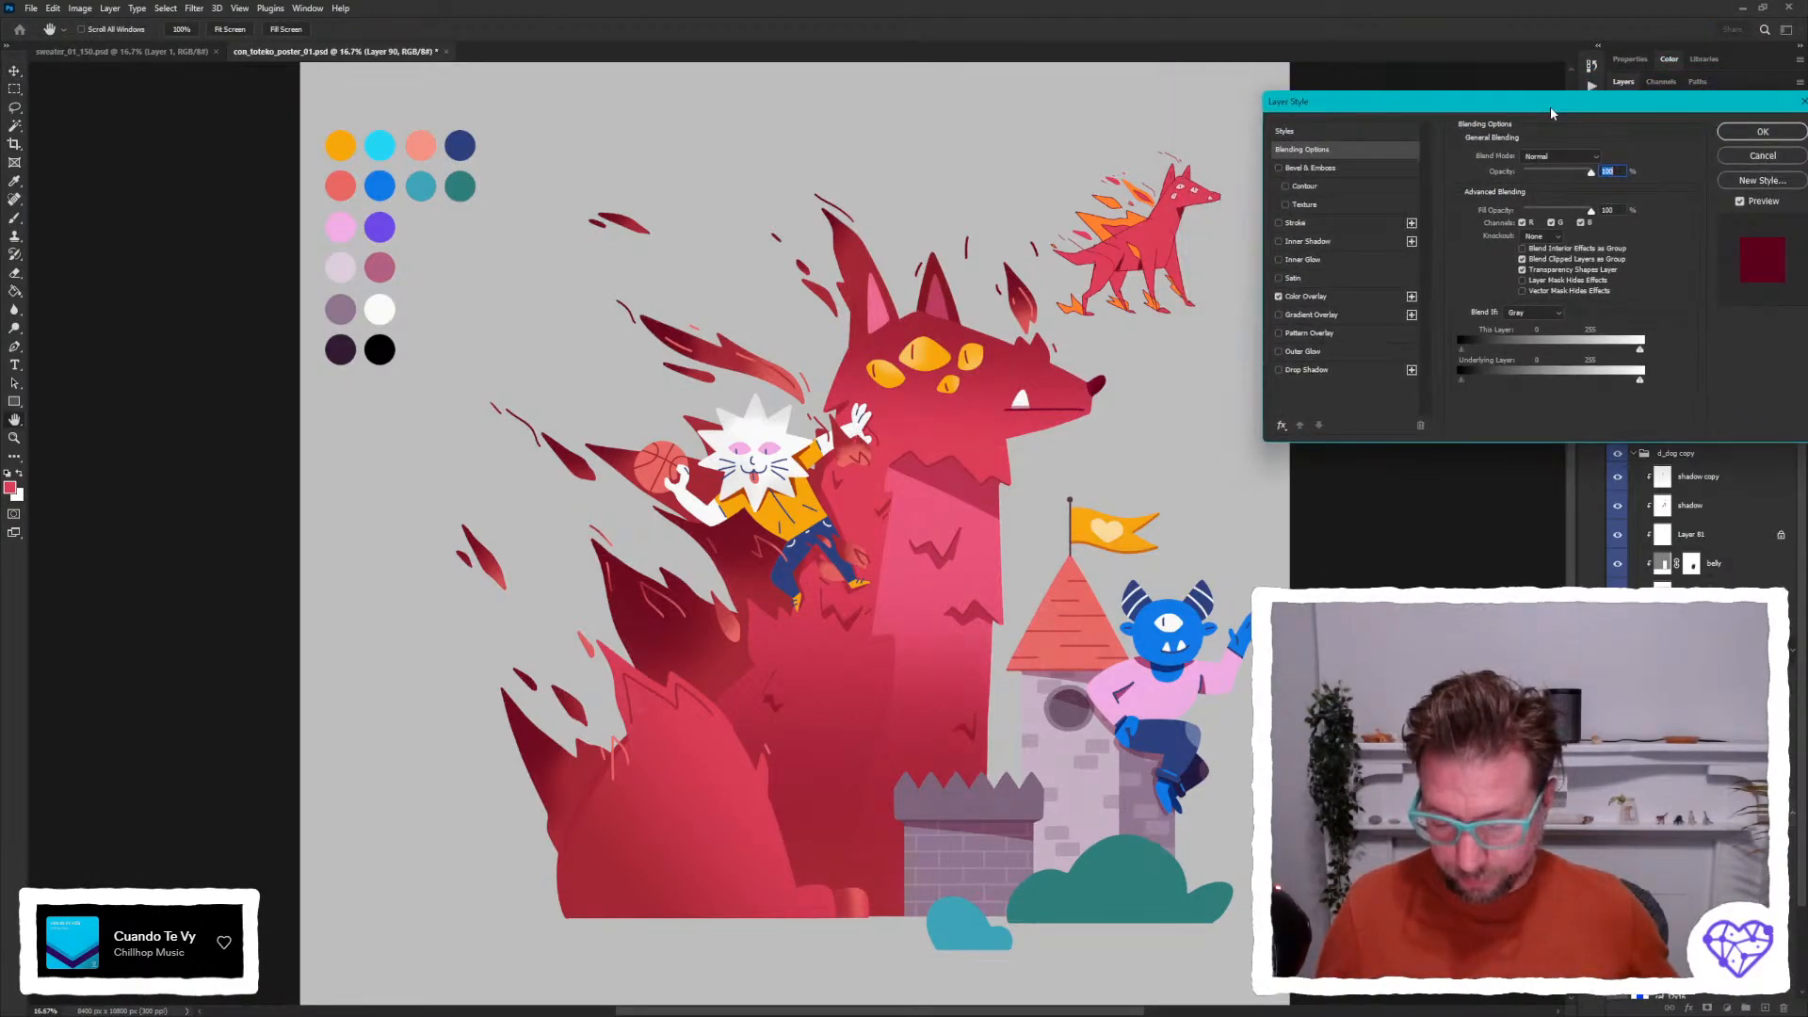
click(1310, 298)
click(1602, 160)
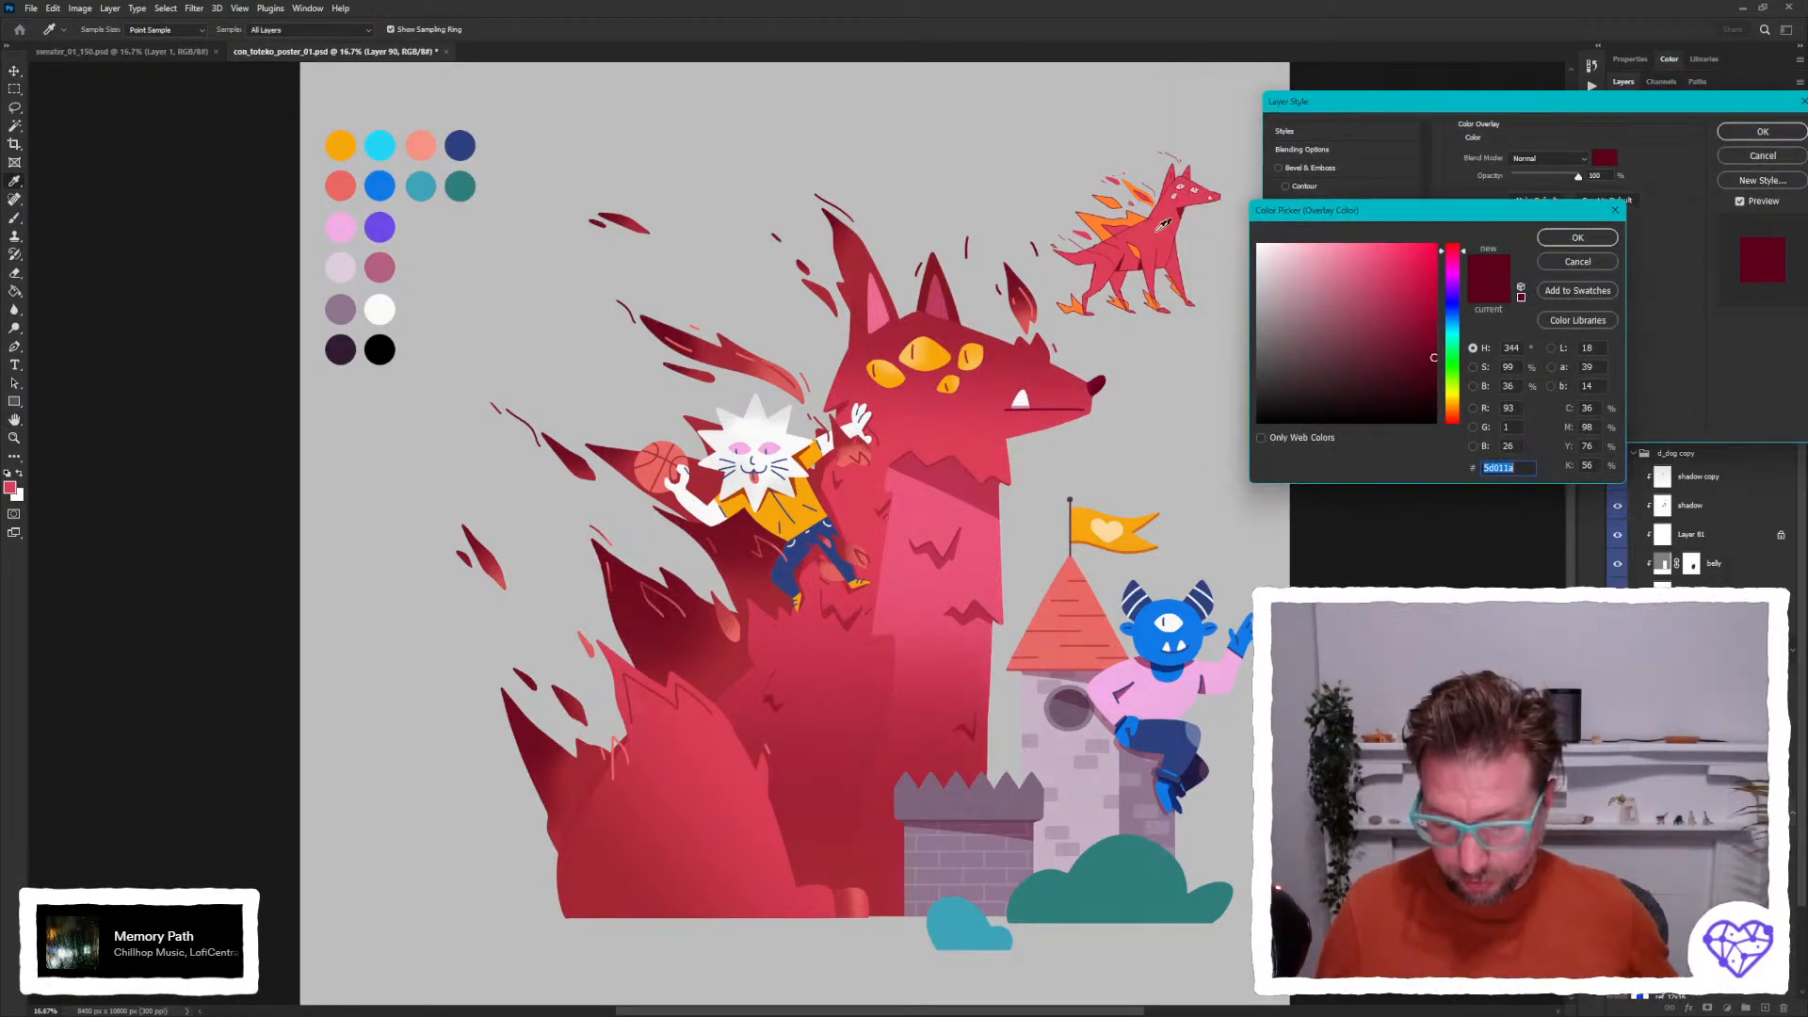
click(1103, 214)
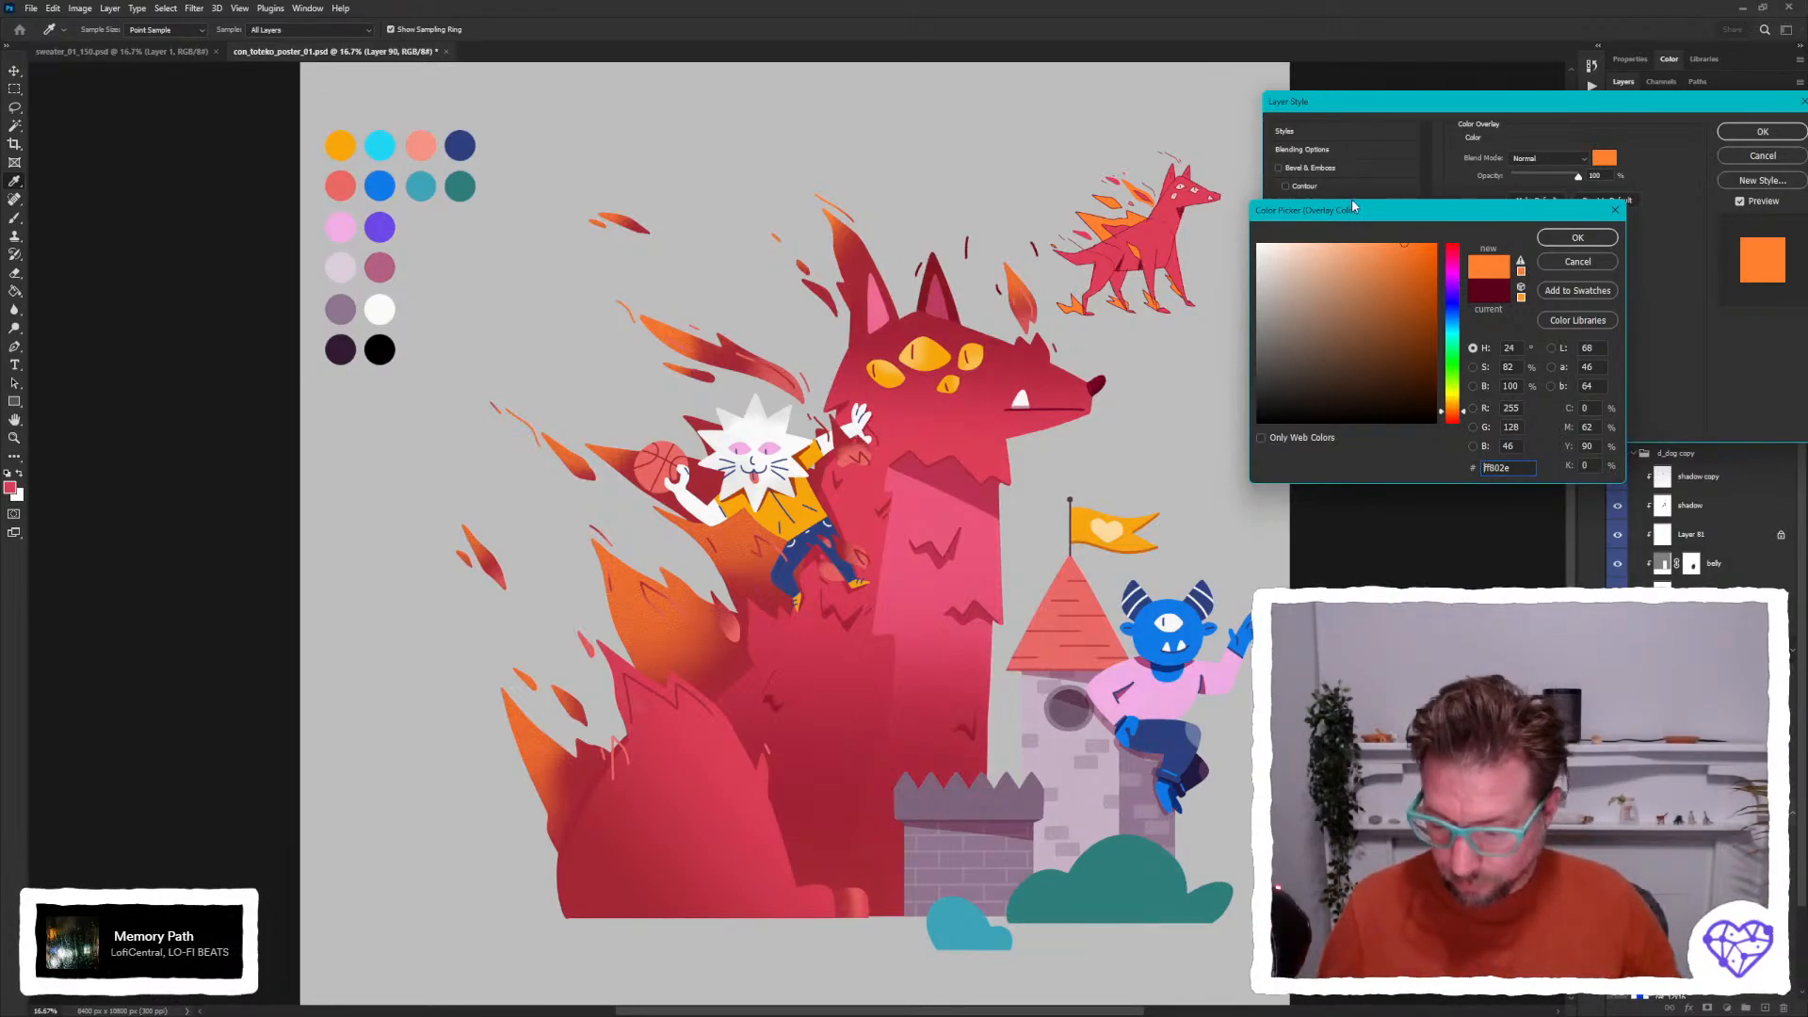
click(1578, 237)
click(1763, 131)
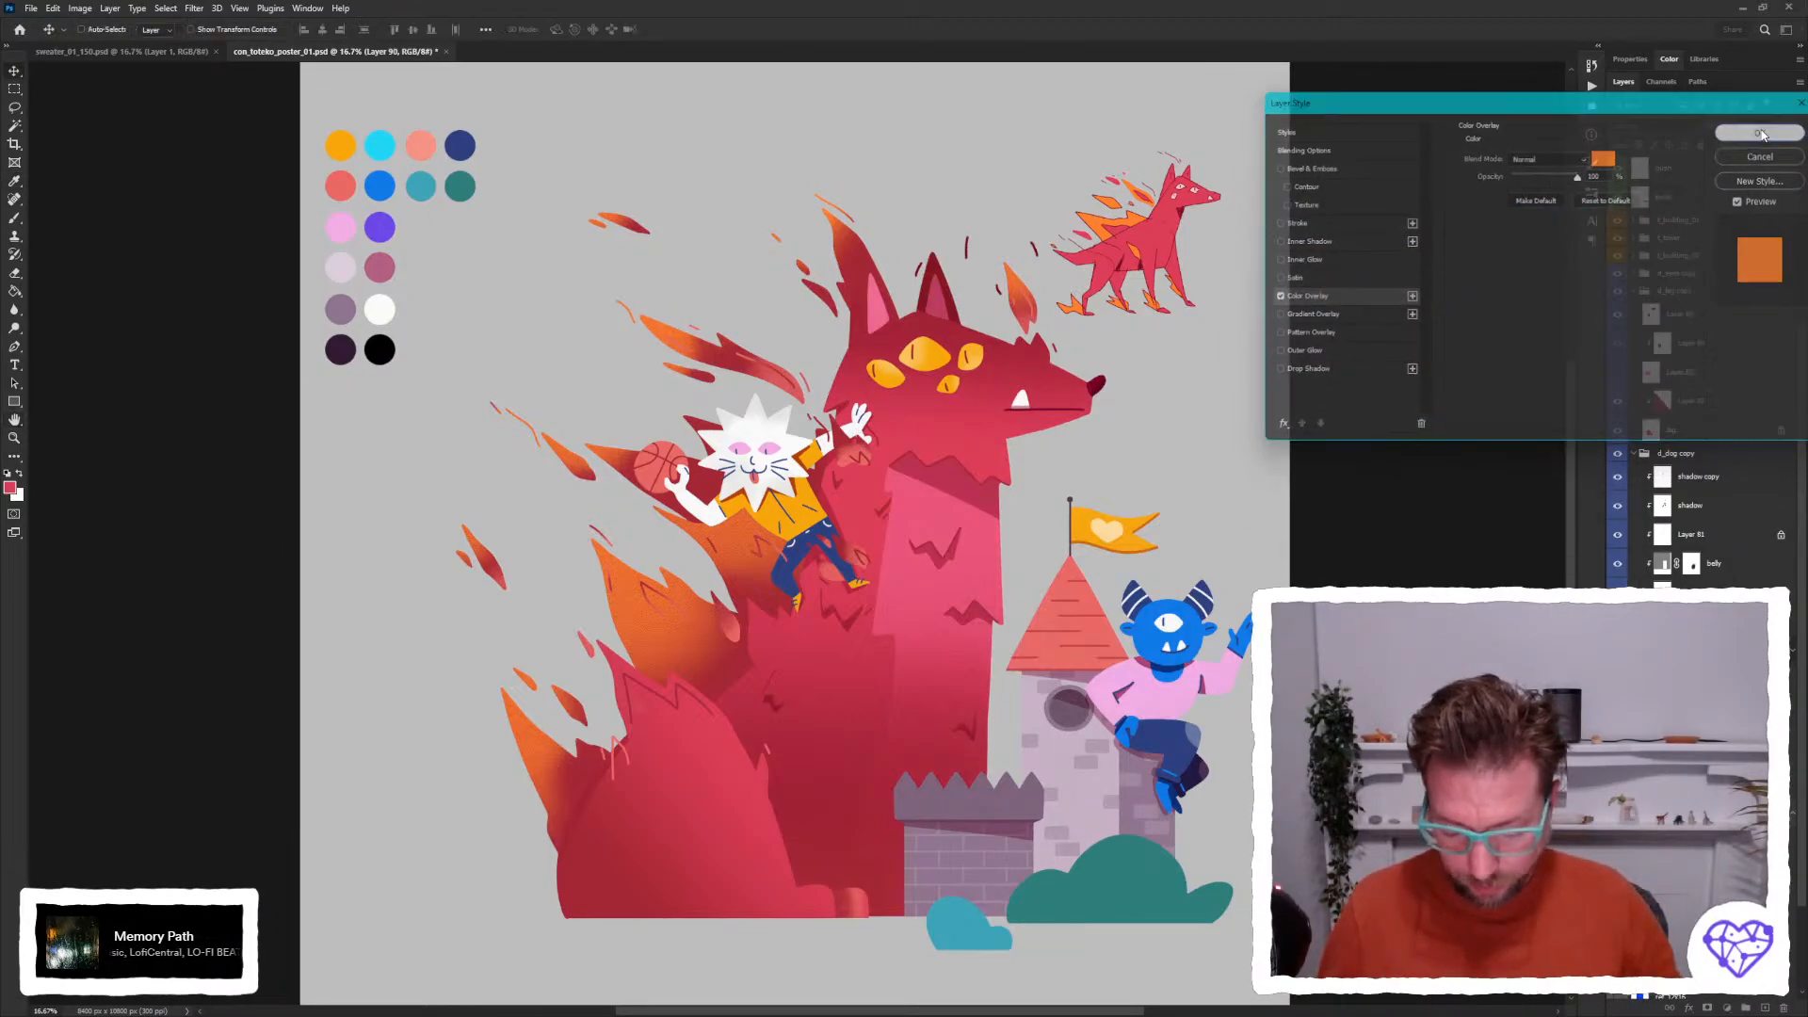
Fill the d_fire flame shapes behind the large dog with the pinkish red, undoing the fill of the flame beside the ear.
key(v)
ctrl+click(1167, 281)
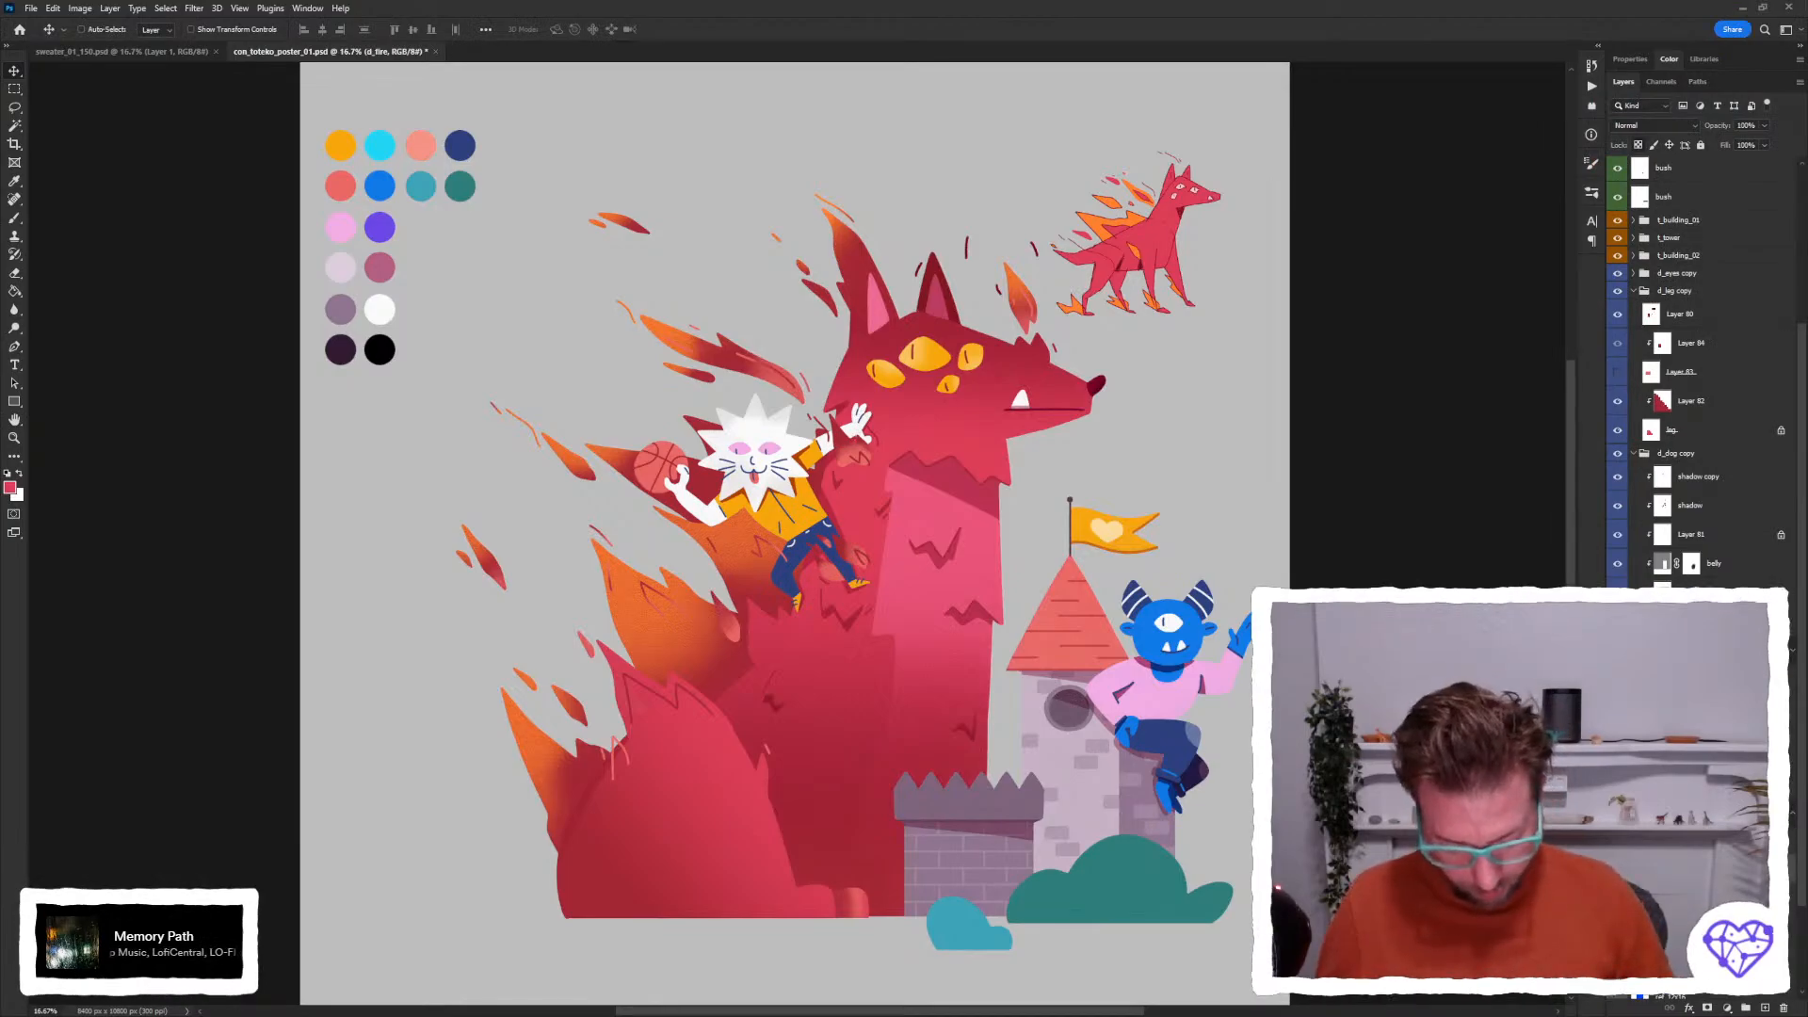
key(g)
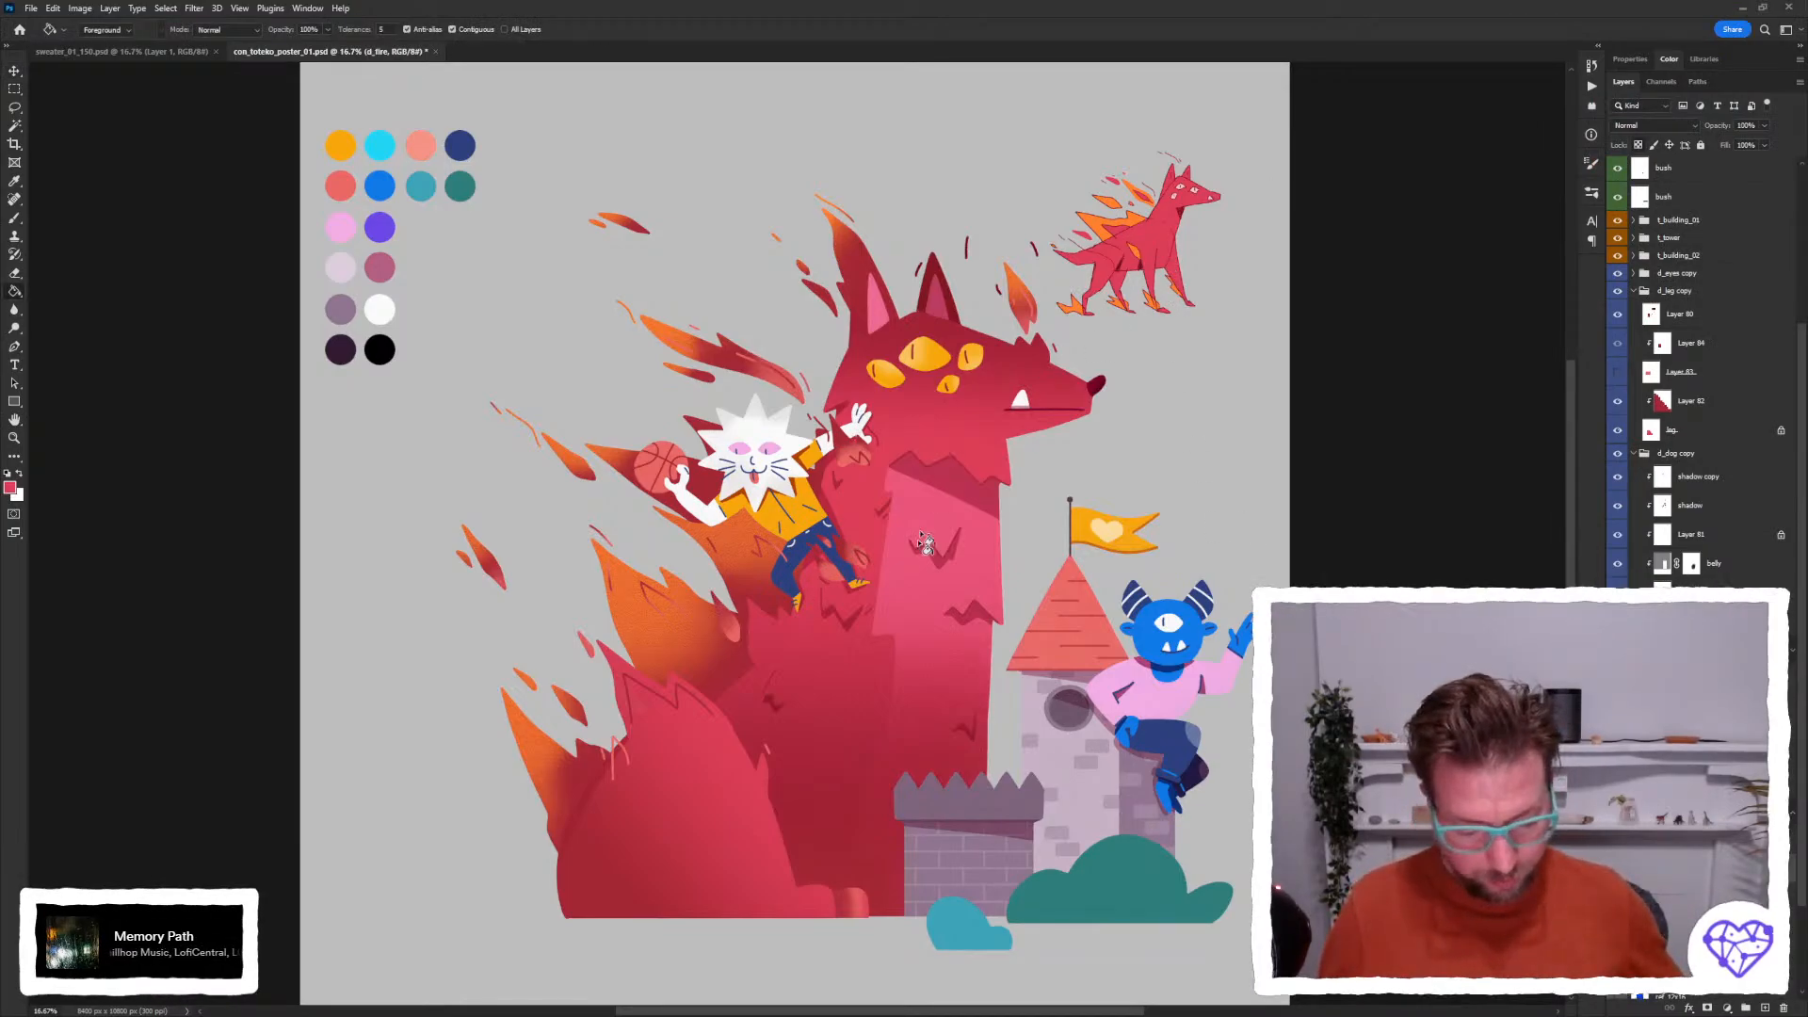
click(751, 619)
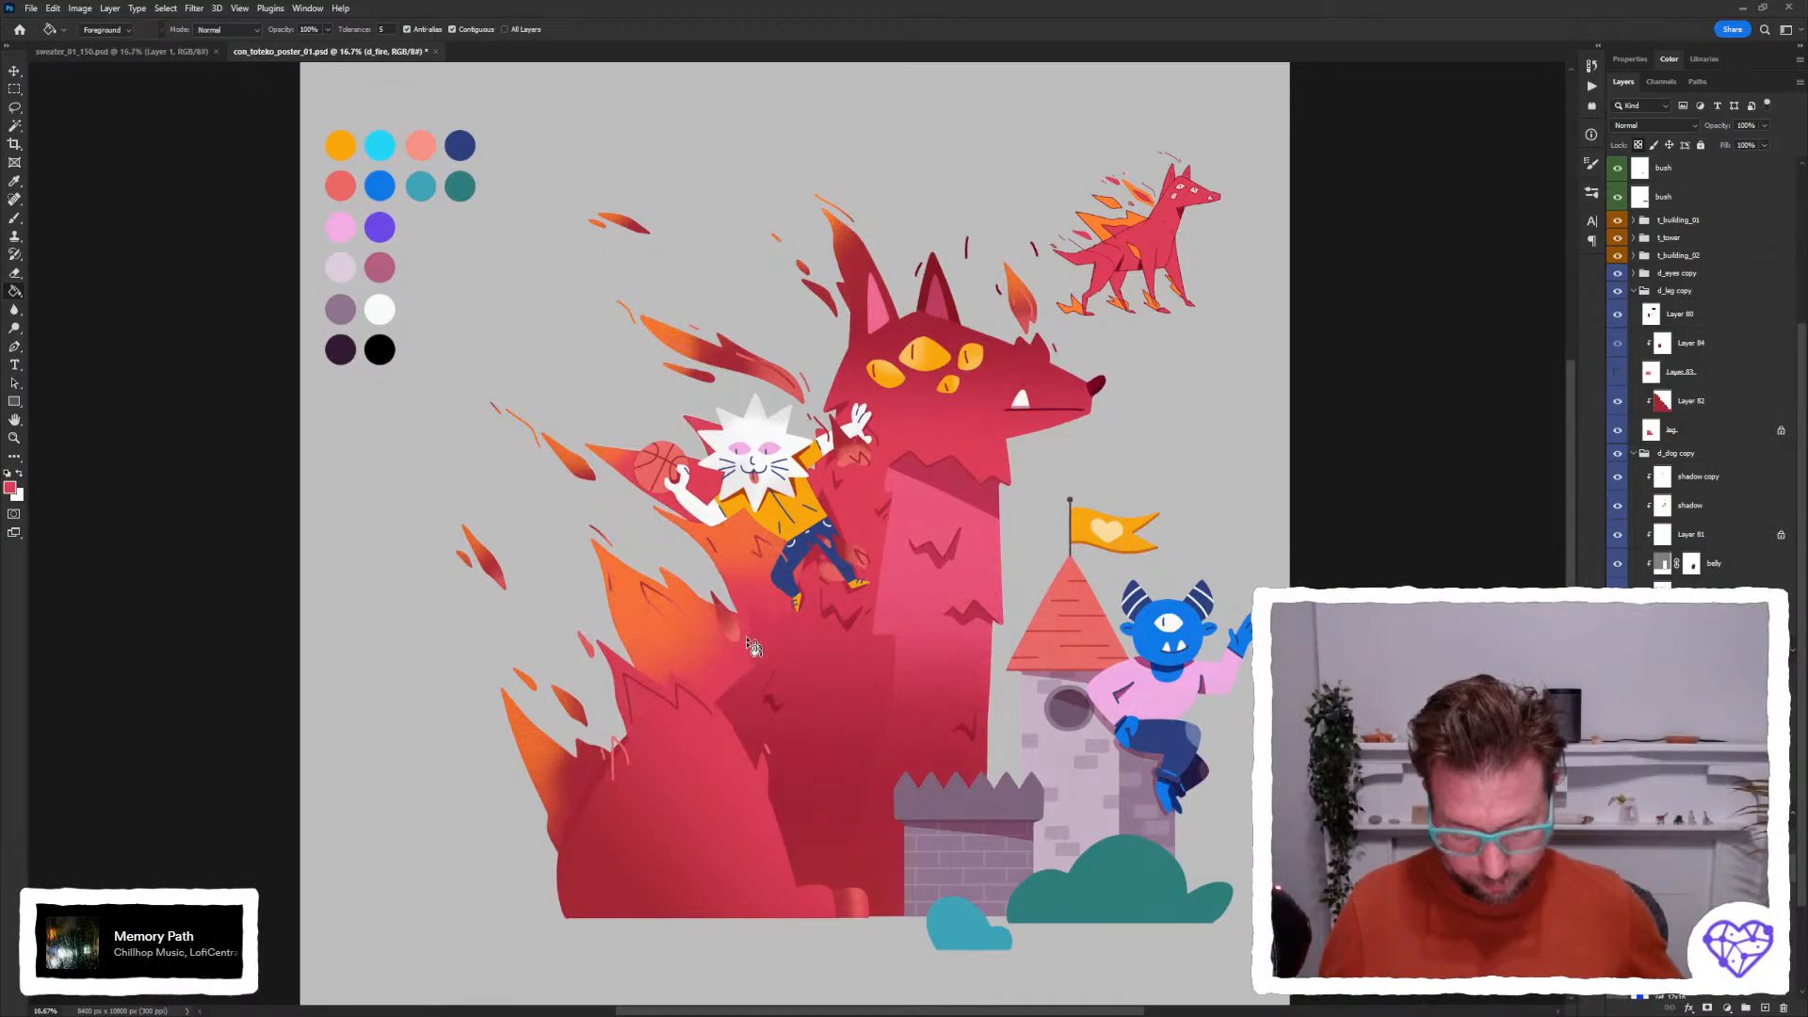
click(608, 767)
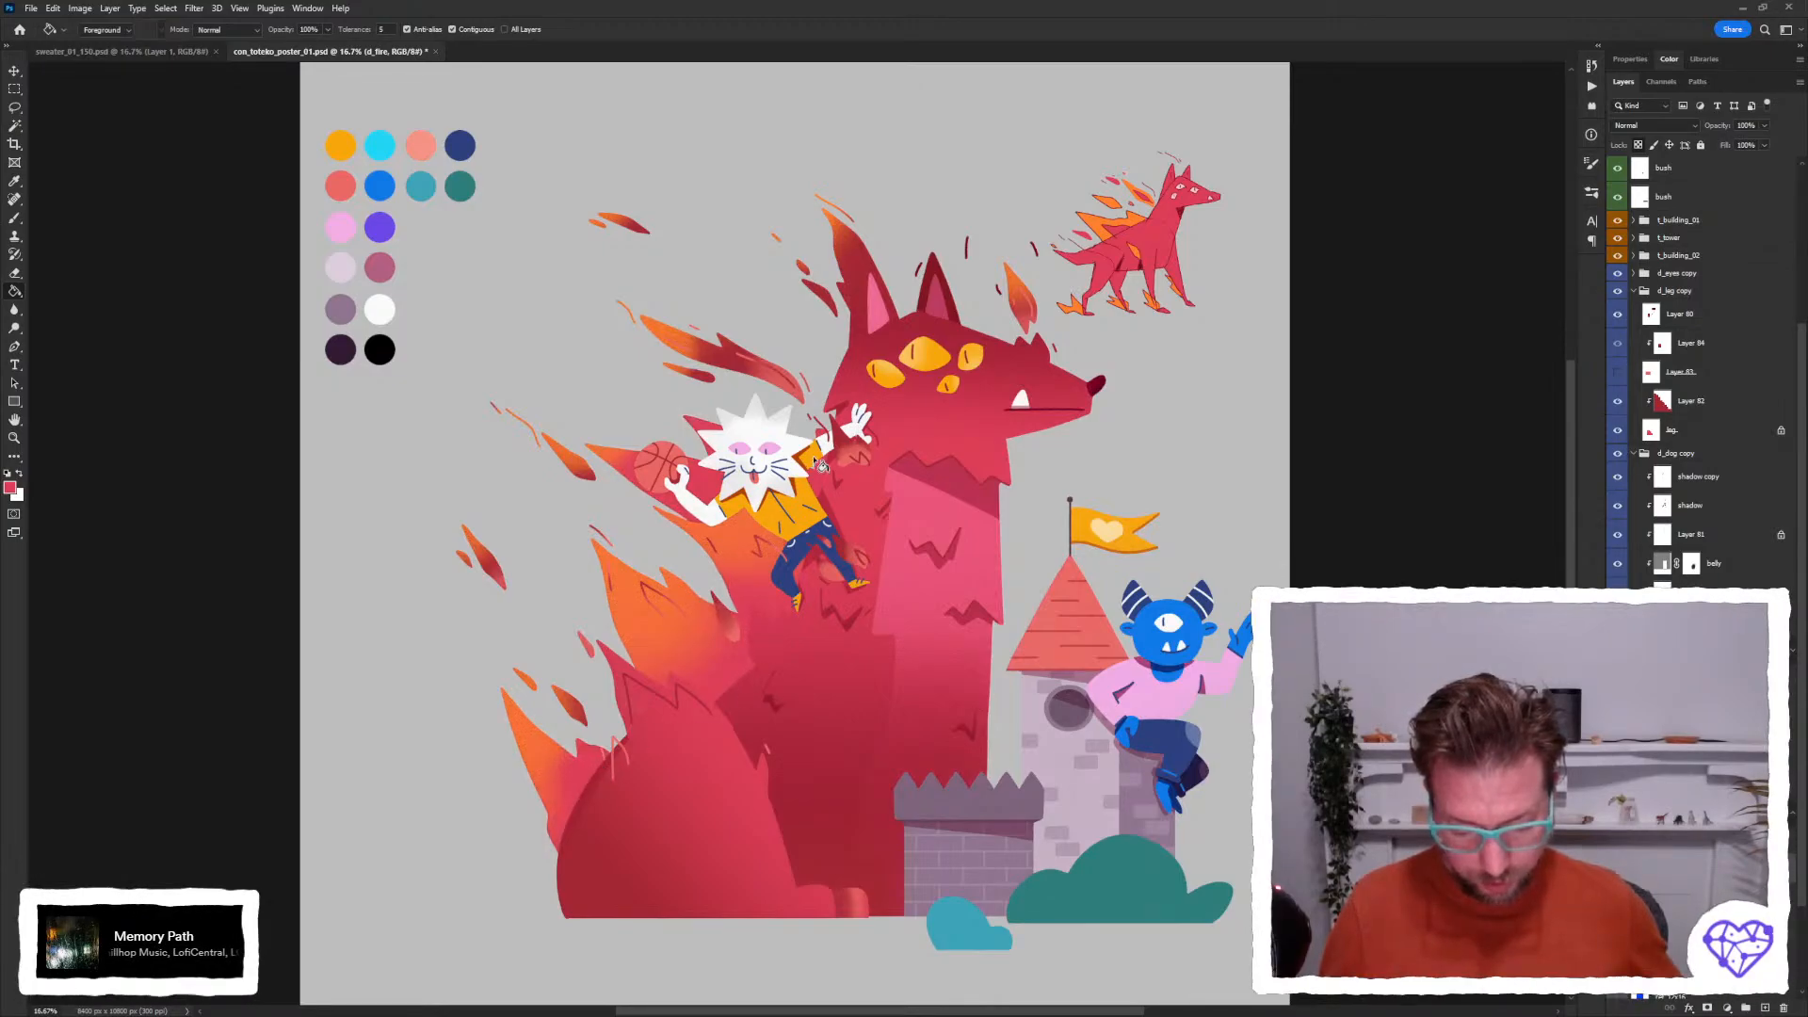
click(768, 364)
click(859, 290)
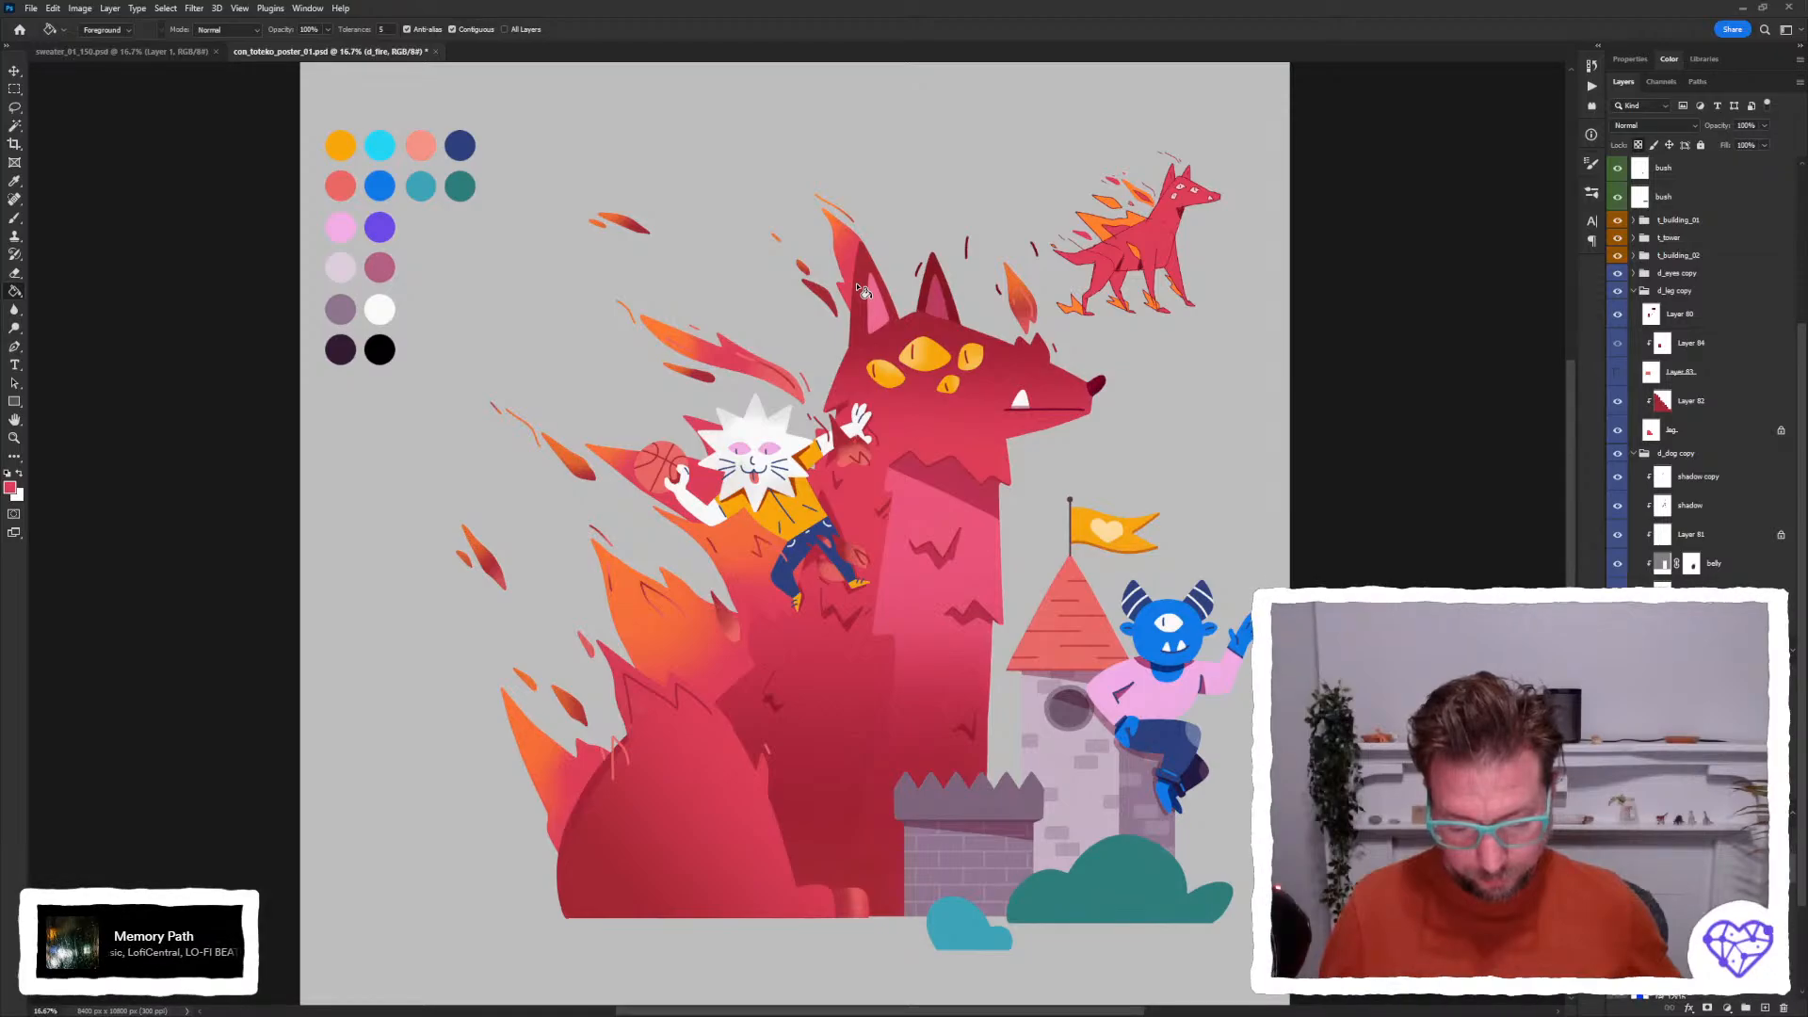
key(ctrl+z)
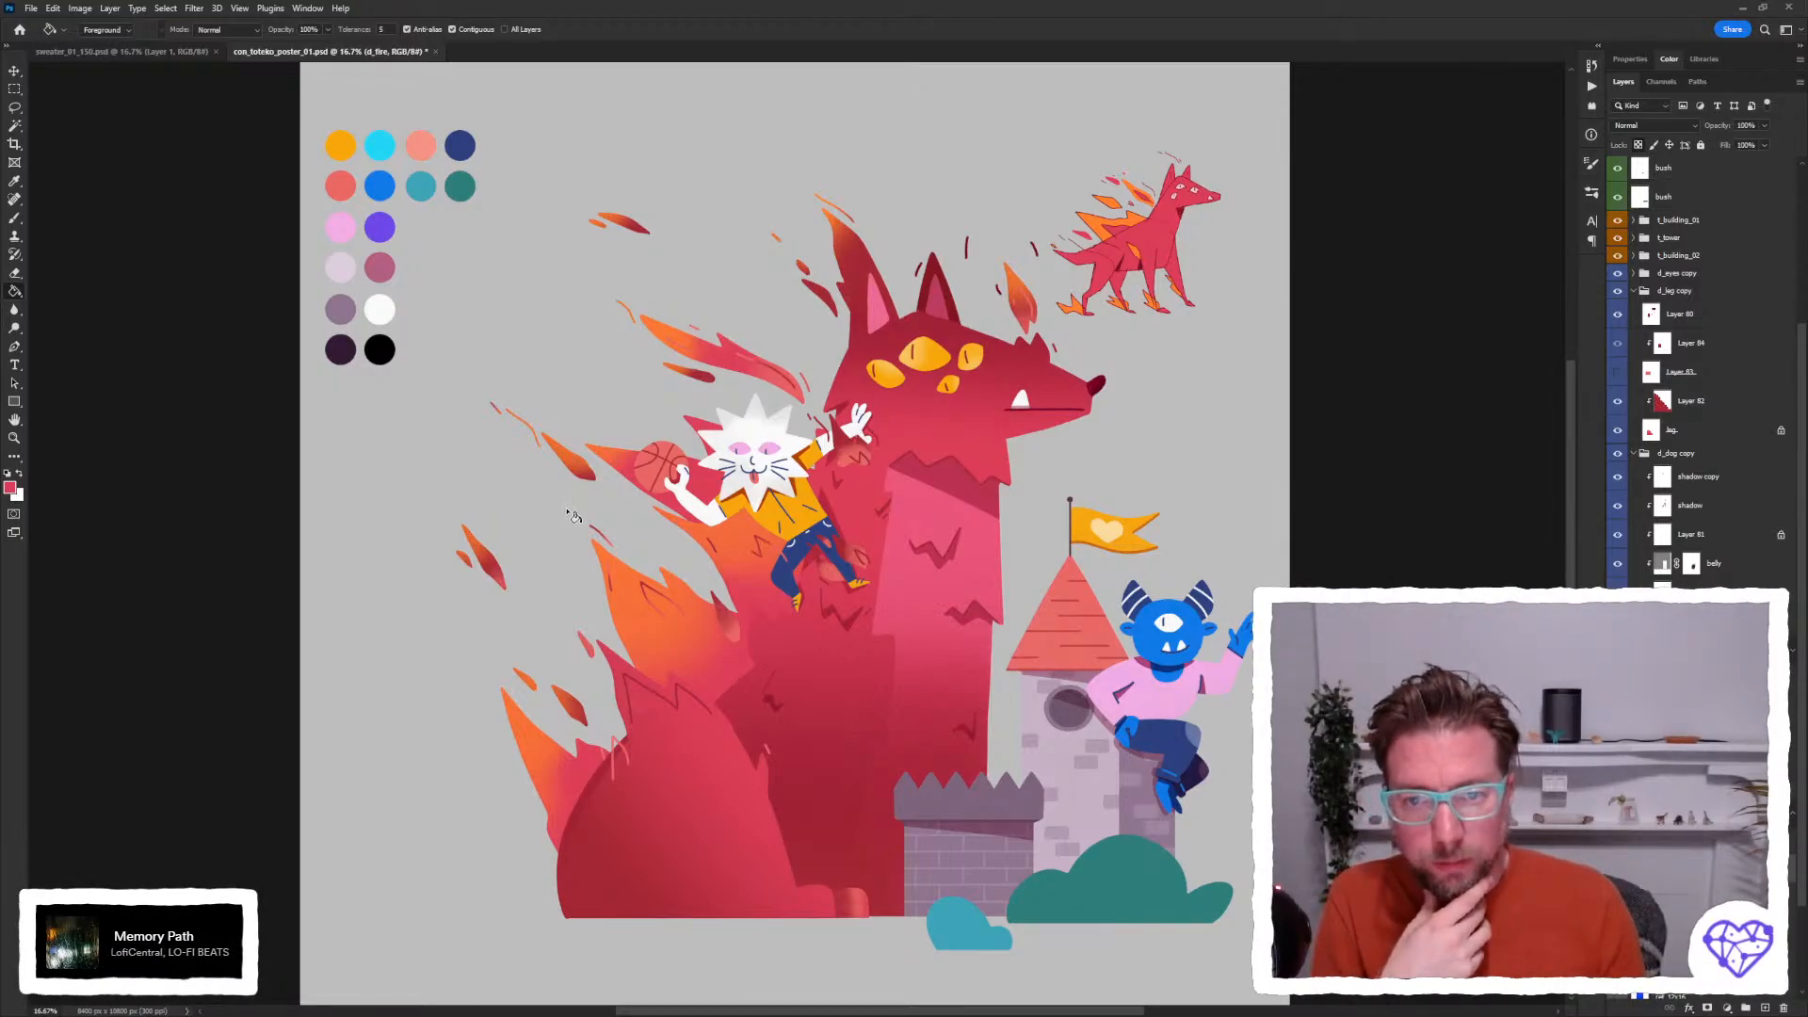
Lighten the large dog's eyes on the d_eyes layer with Hue/Saturation, using saturation +42 and lightness +48.
key(v)
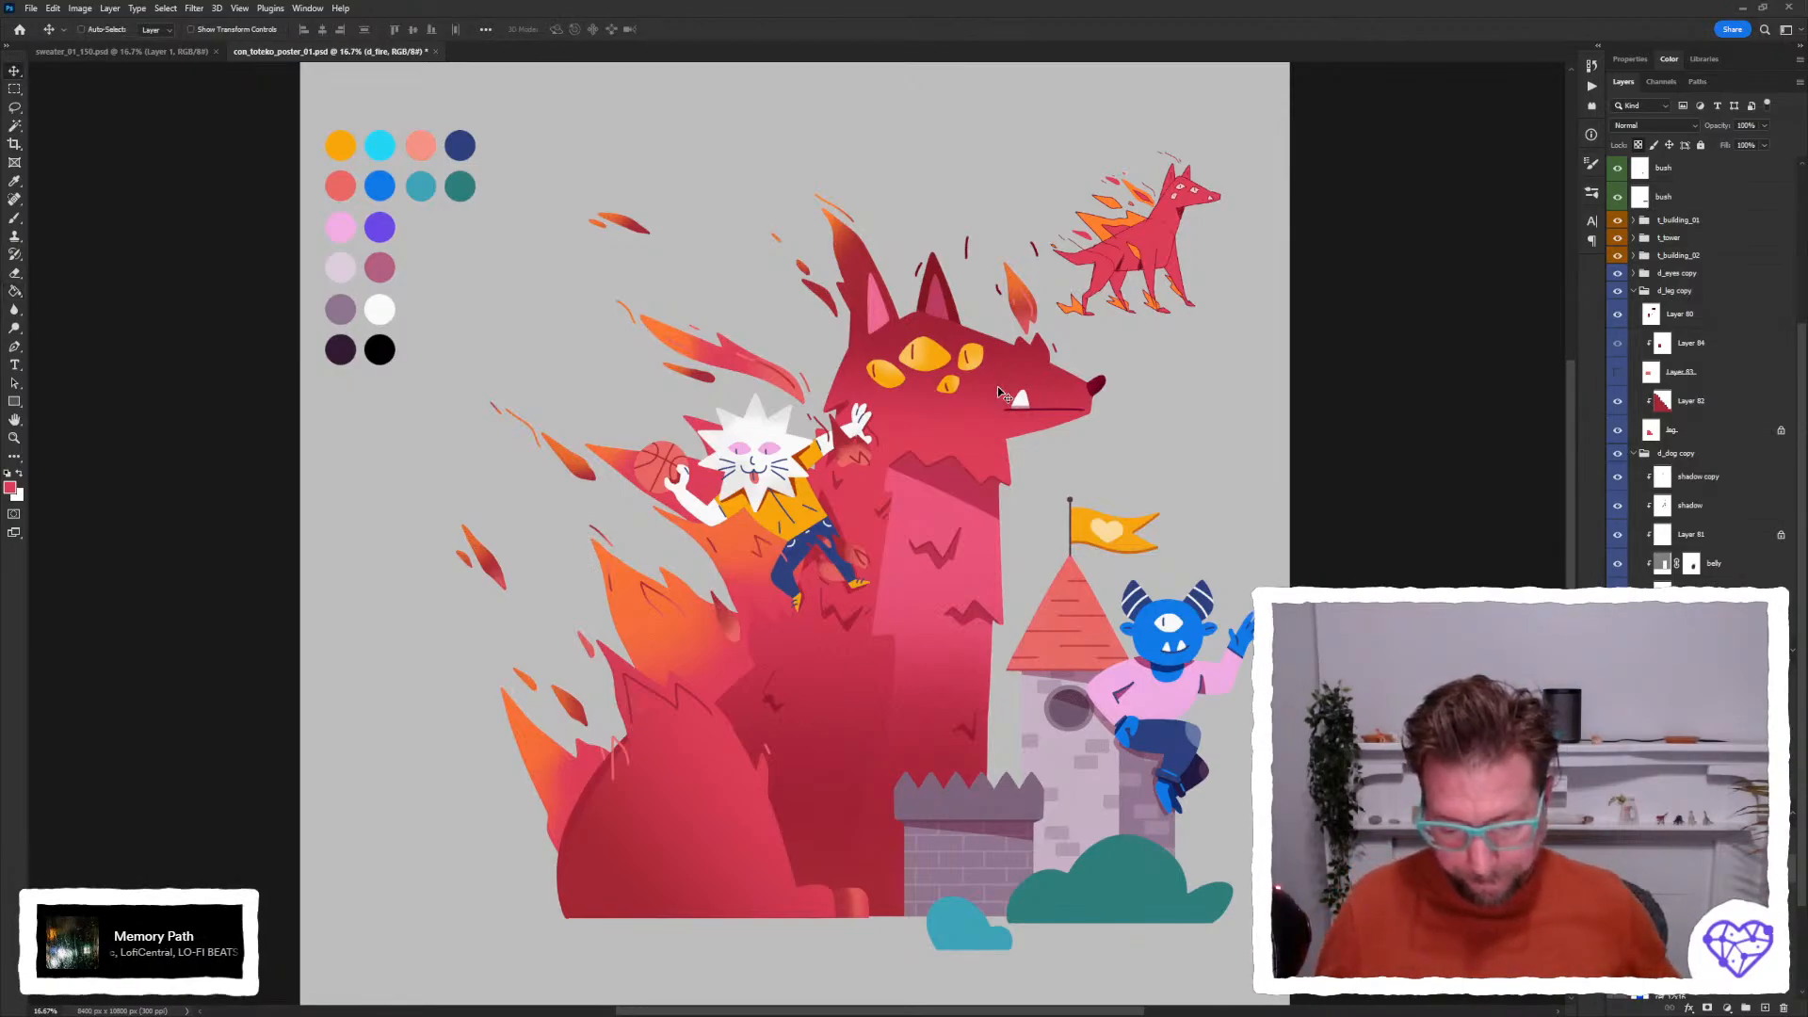
click(895, 389)
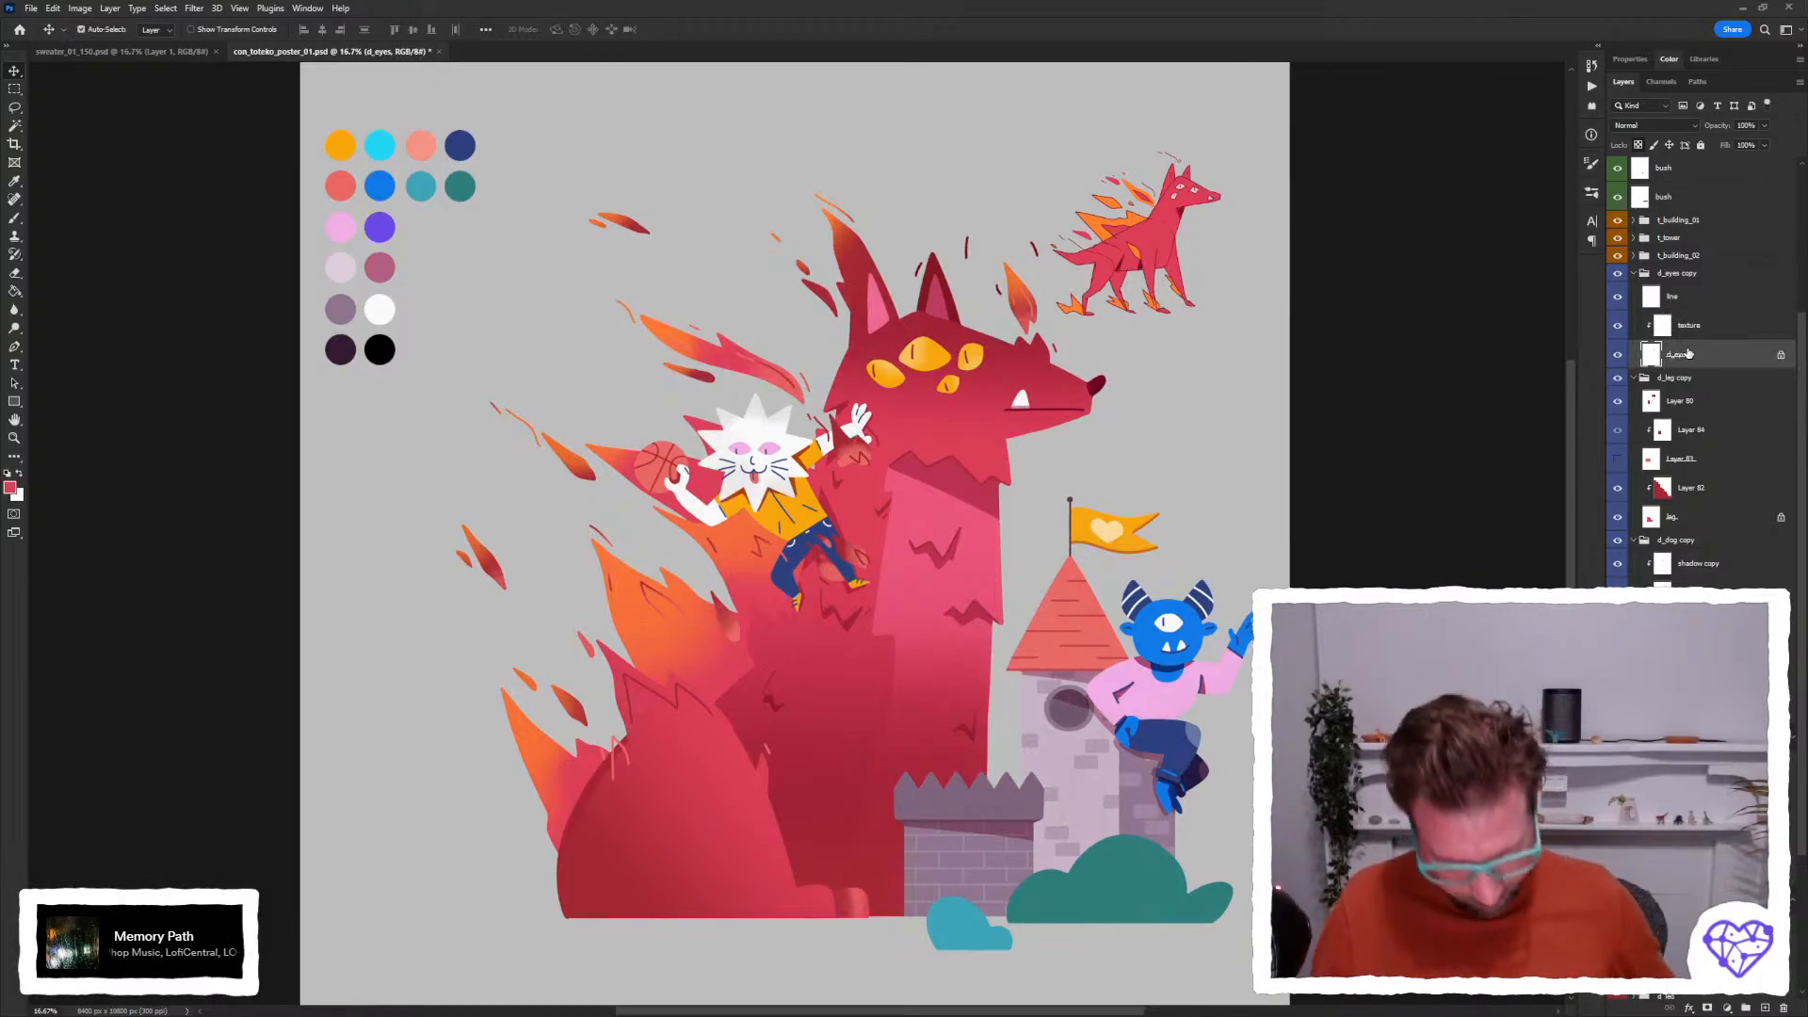
key(ctrl+u)
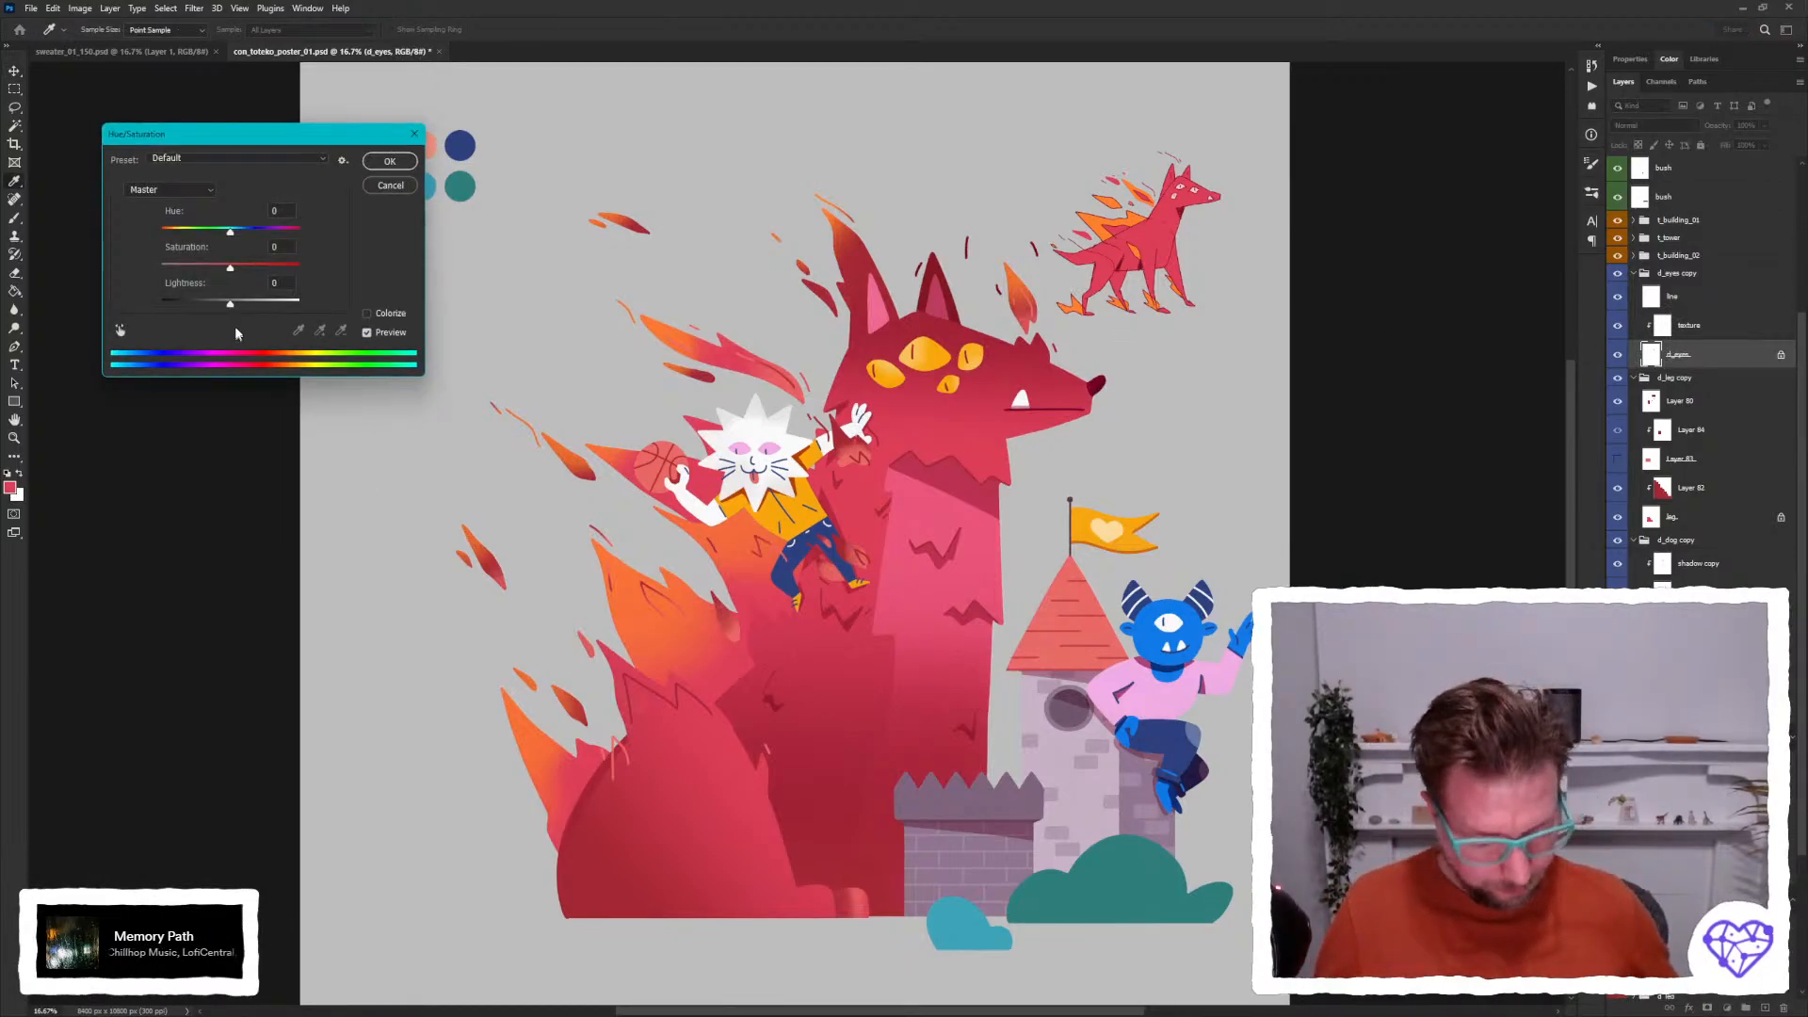
drag(232, 306, 274, 311)
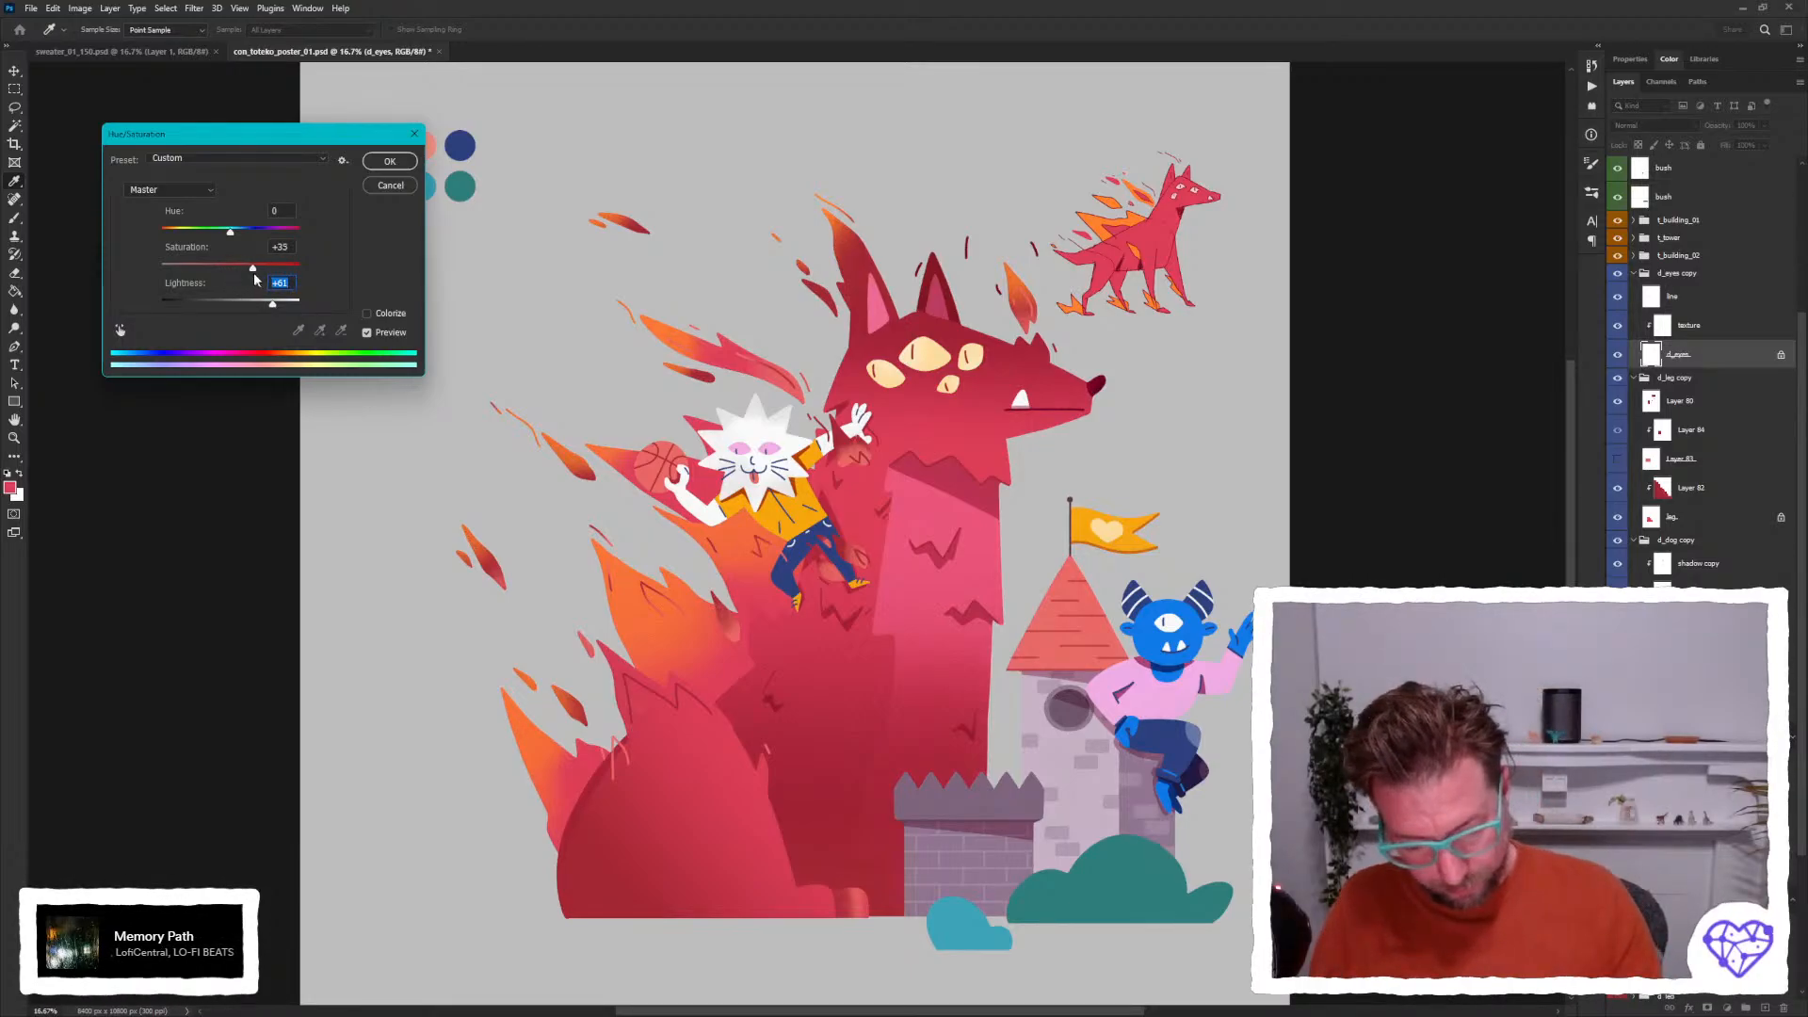
drag(253, 269, 267, 309)
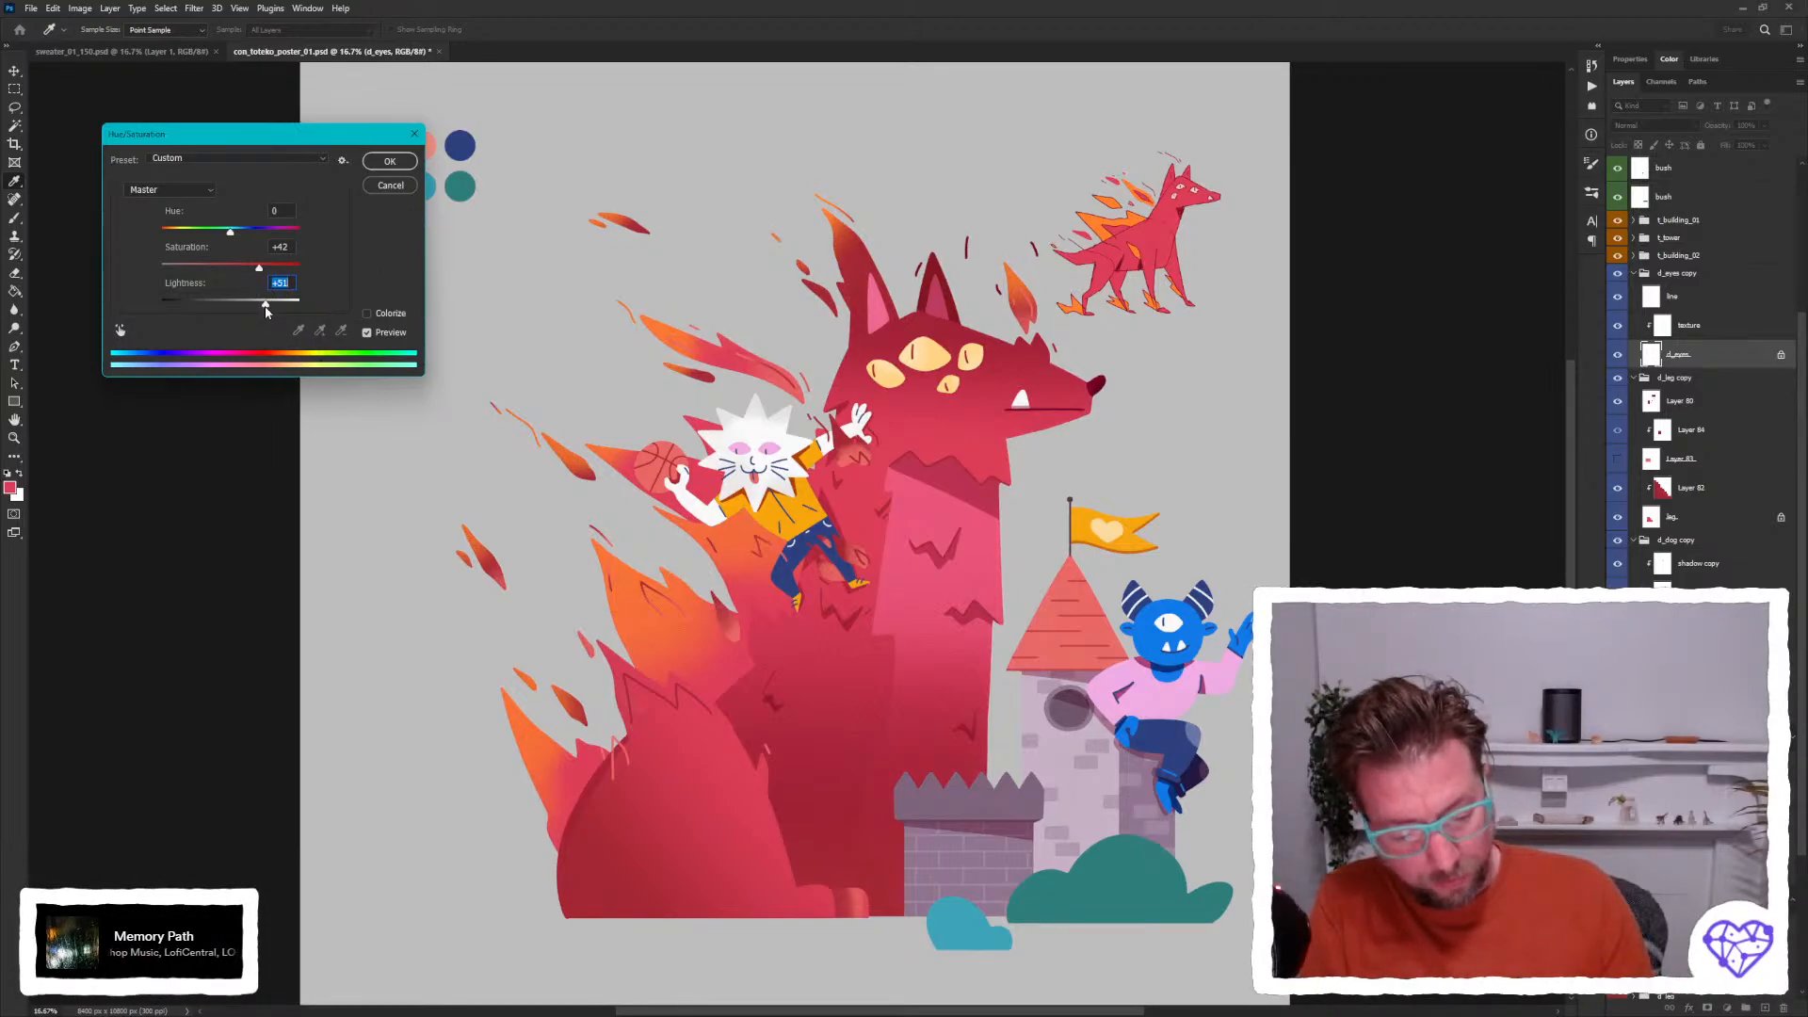
drag(265, 311, 264, 311)
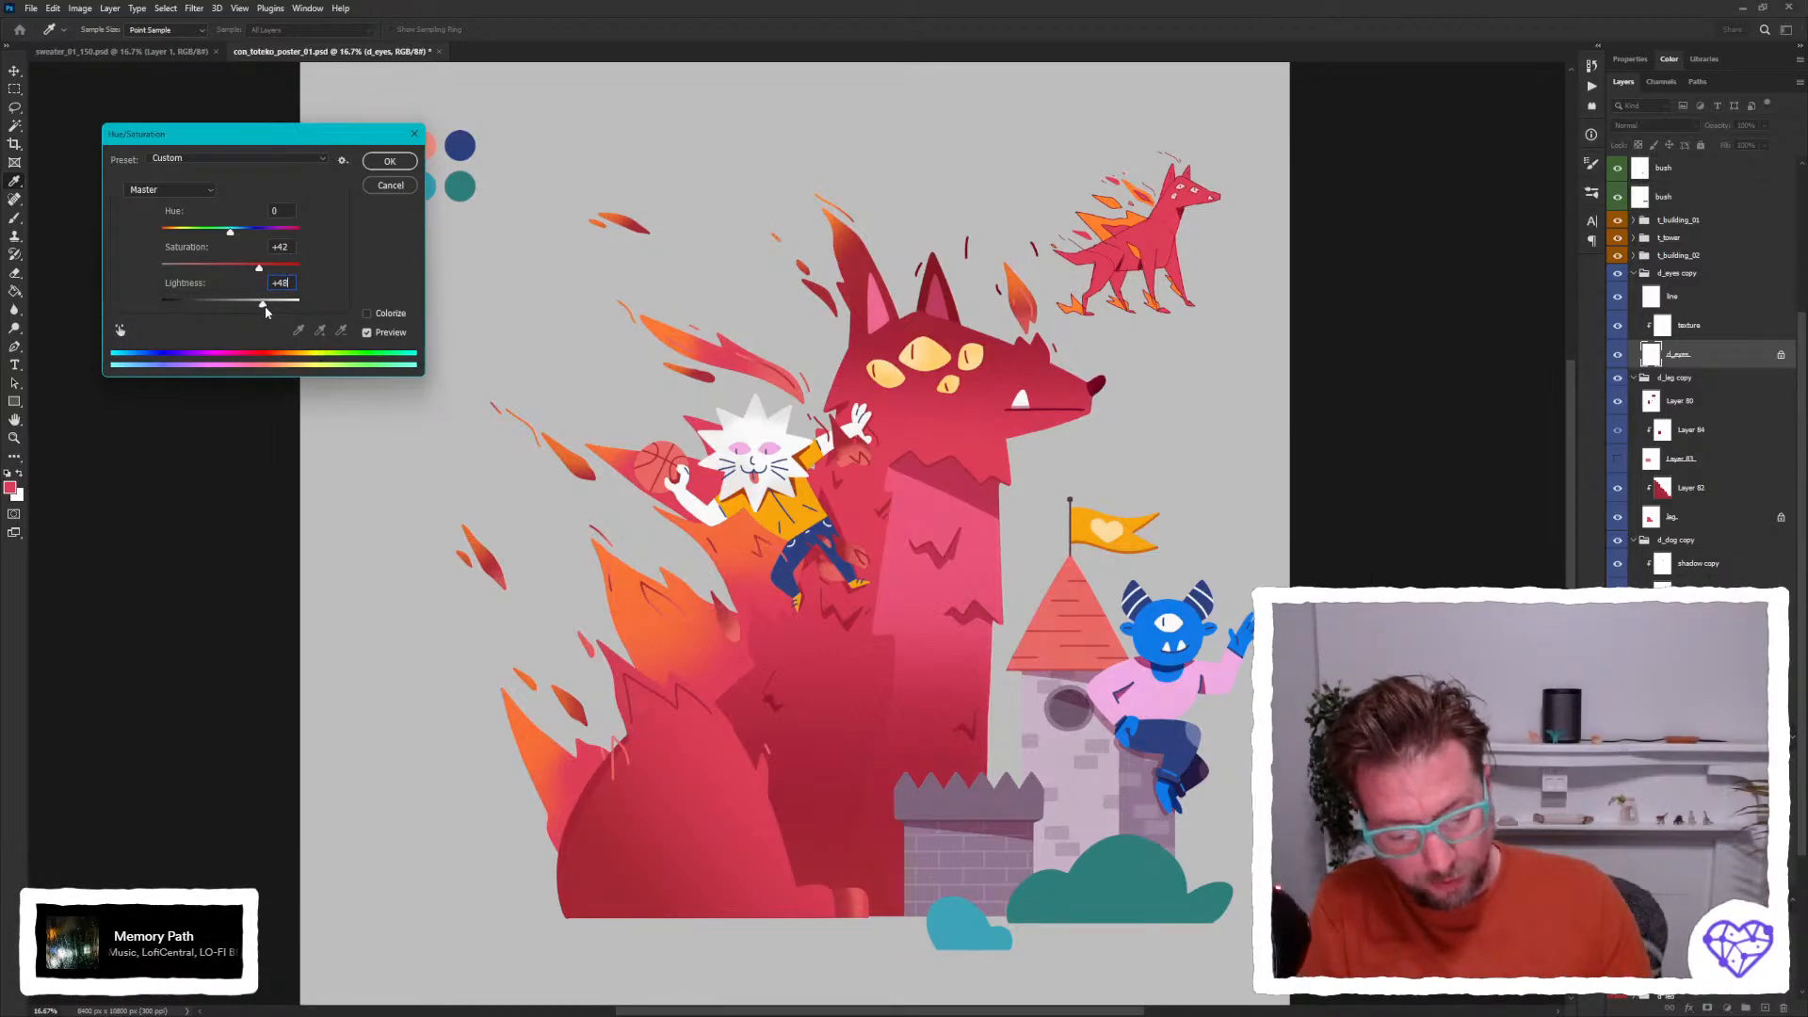
click(389, 161)
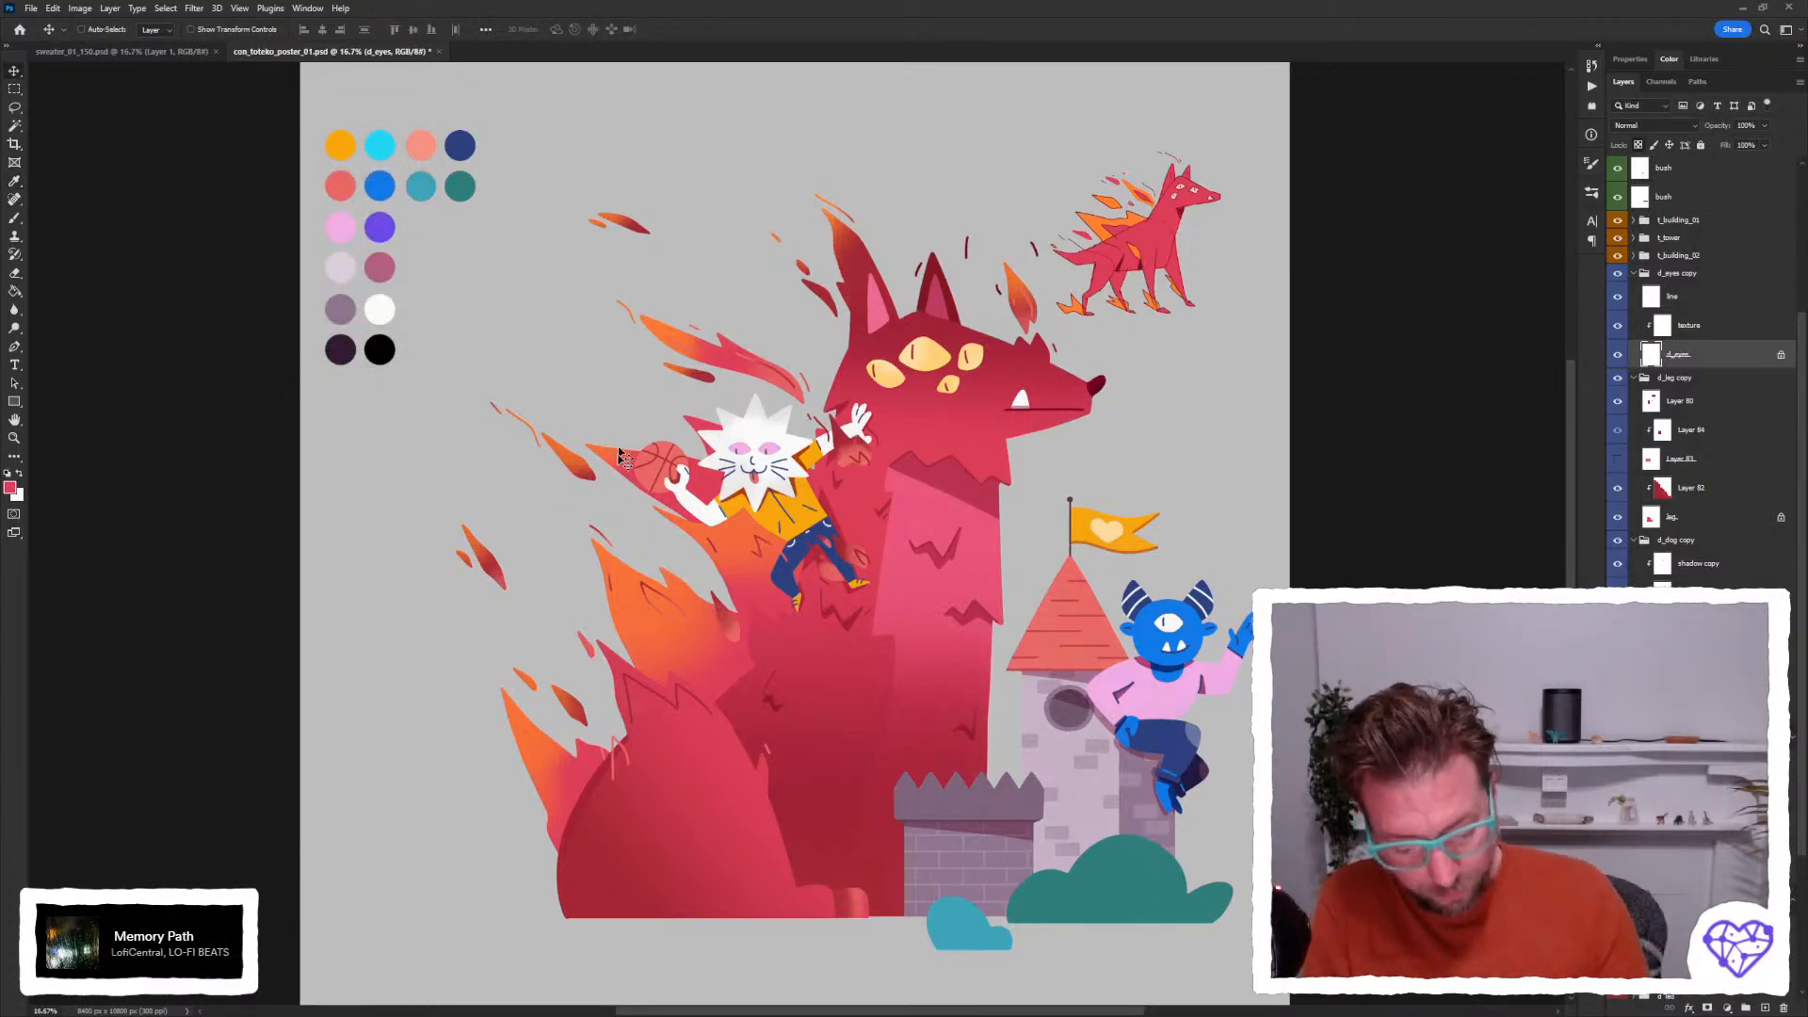
Examine the large dog's body below the cat character with its shading layer, Layer 86, hidden and shown.
key(space)
drag(582, 465, 523, 456)
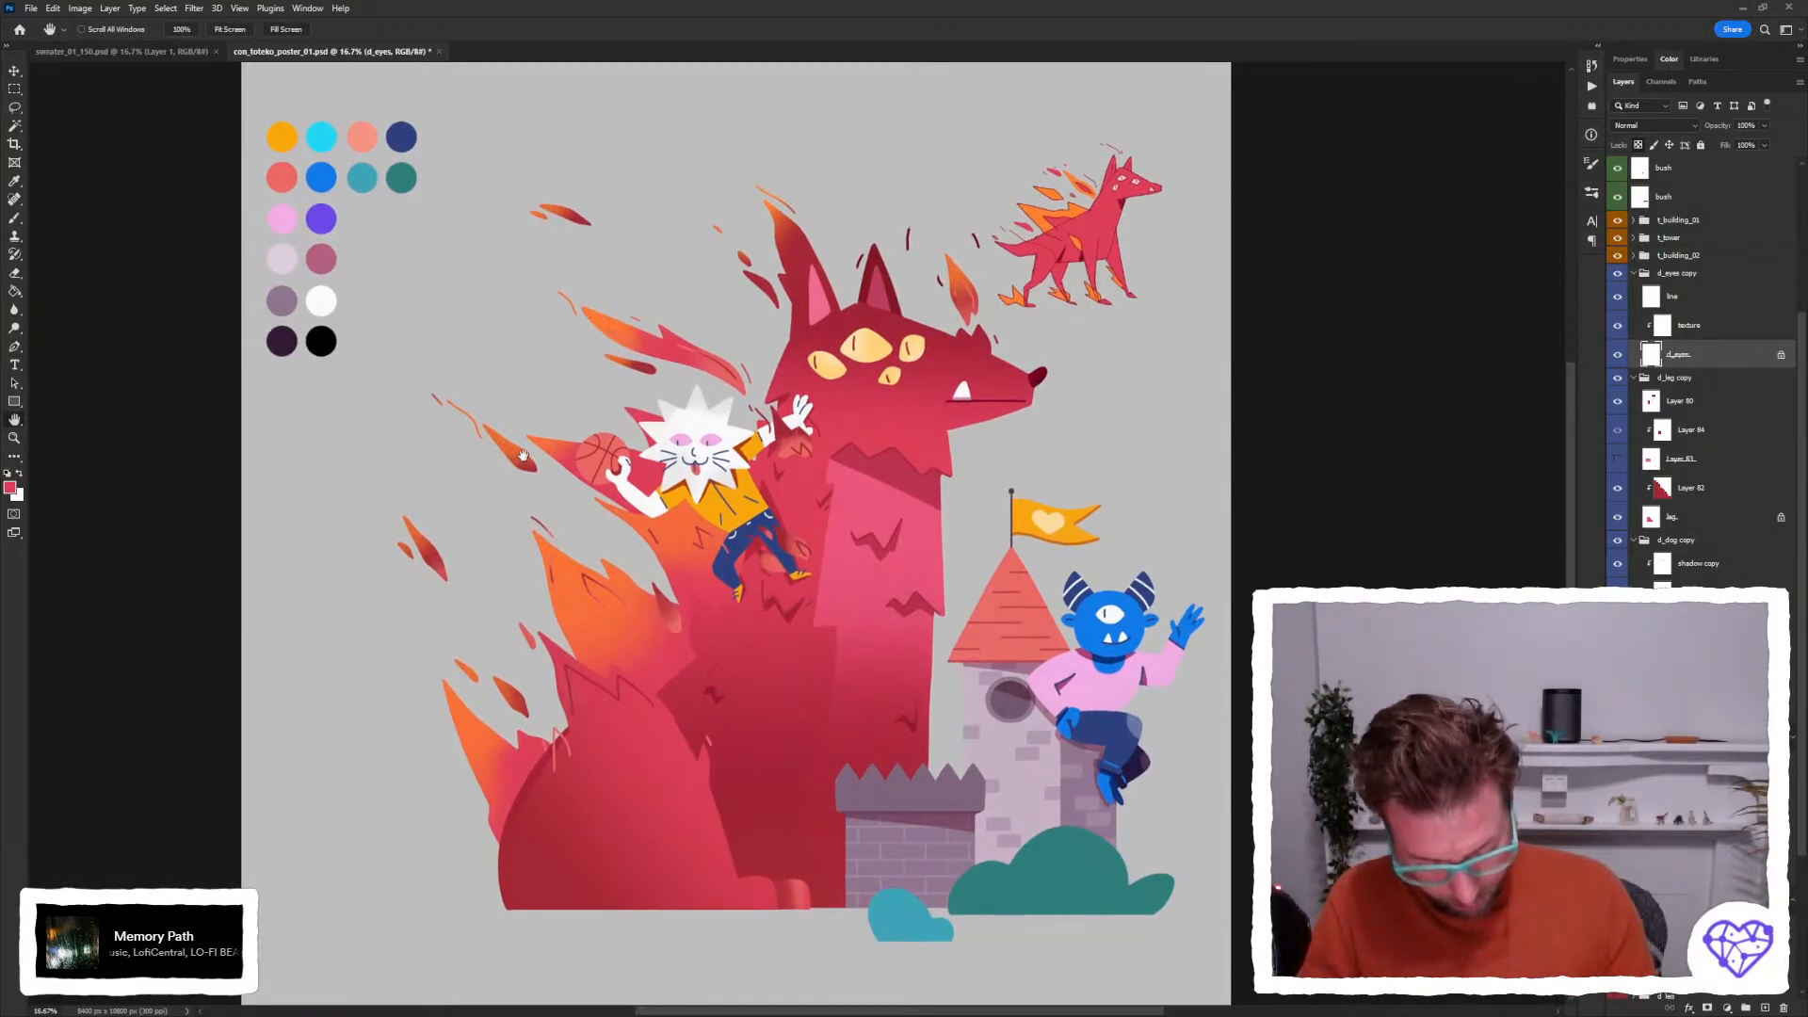
key(ctrl+space)
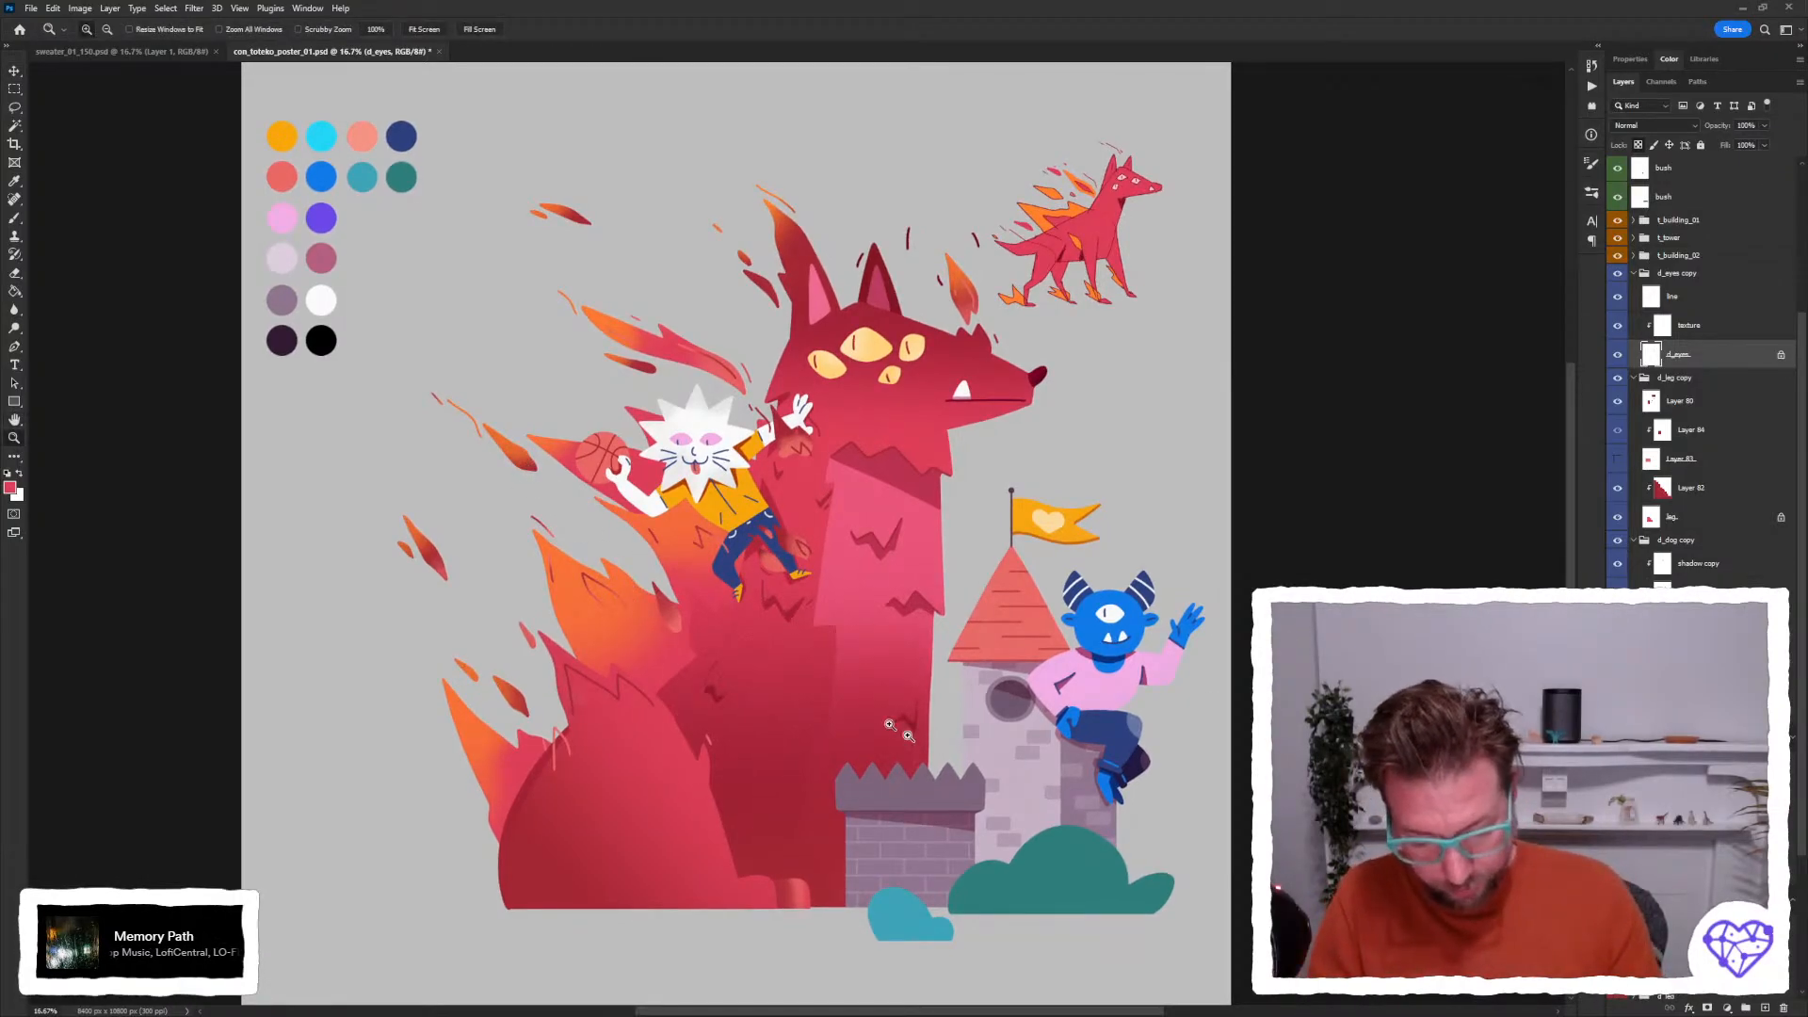
drag(961, 777, 452, 363)
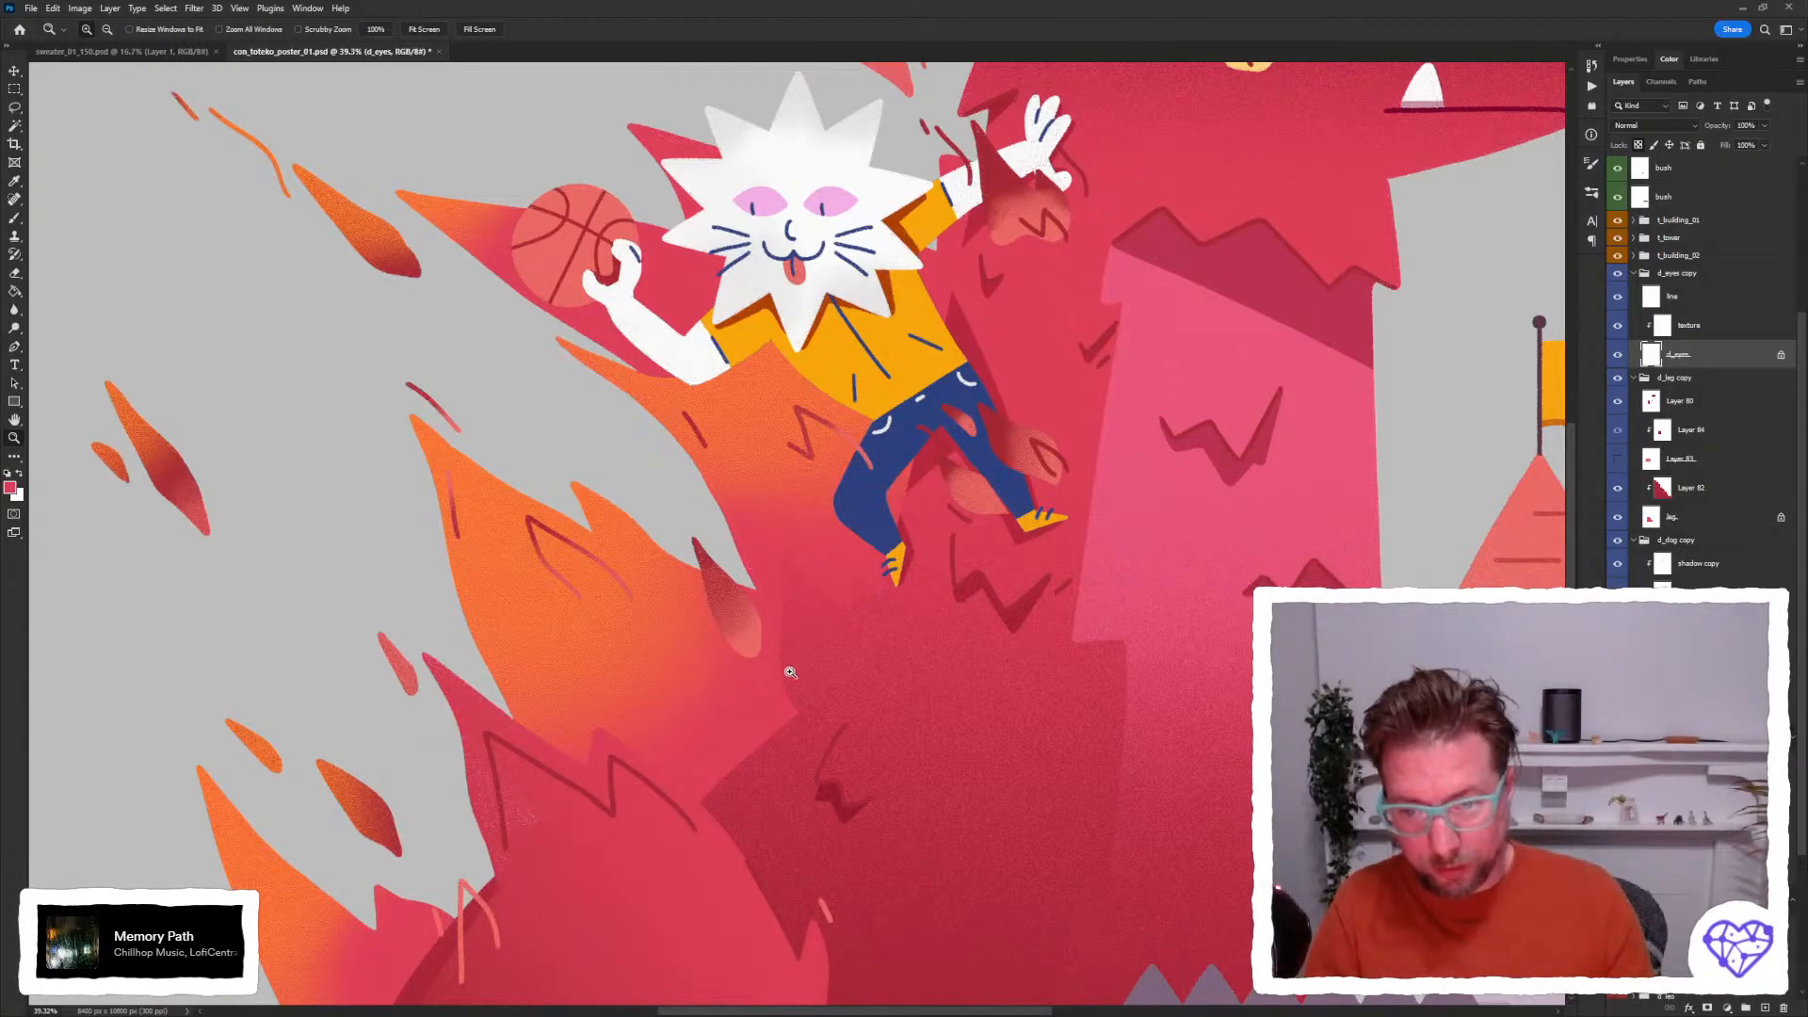
key(b)
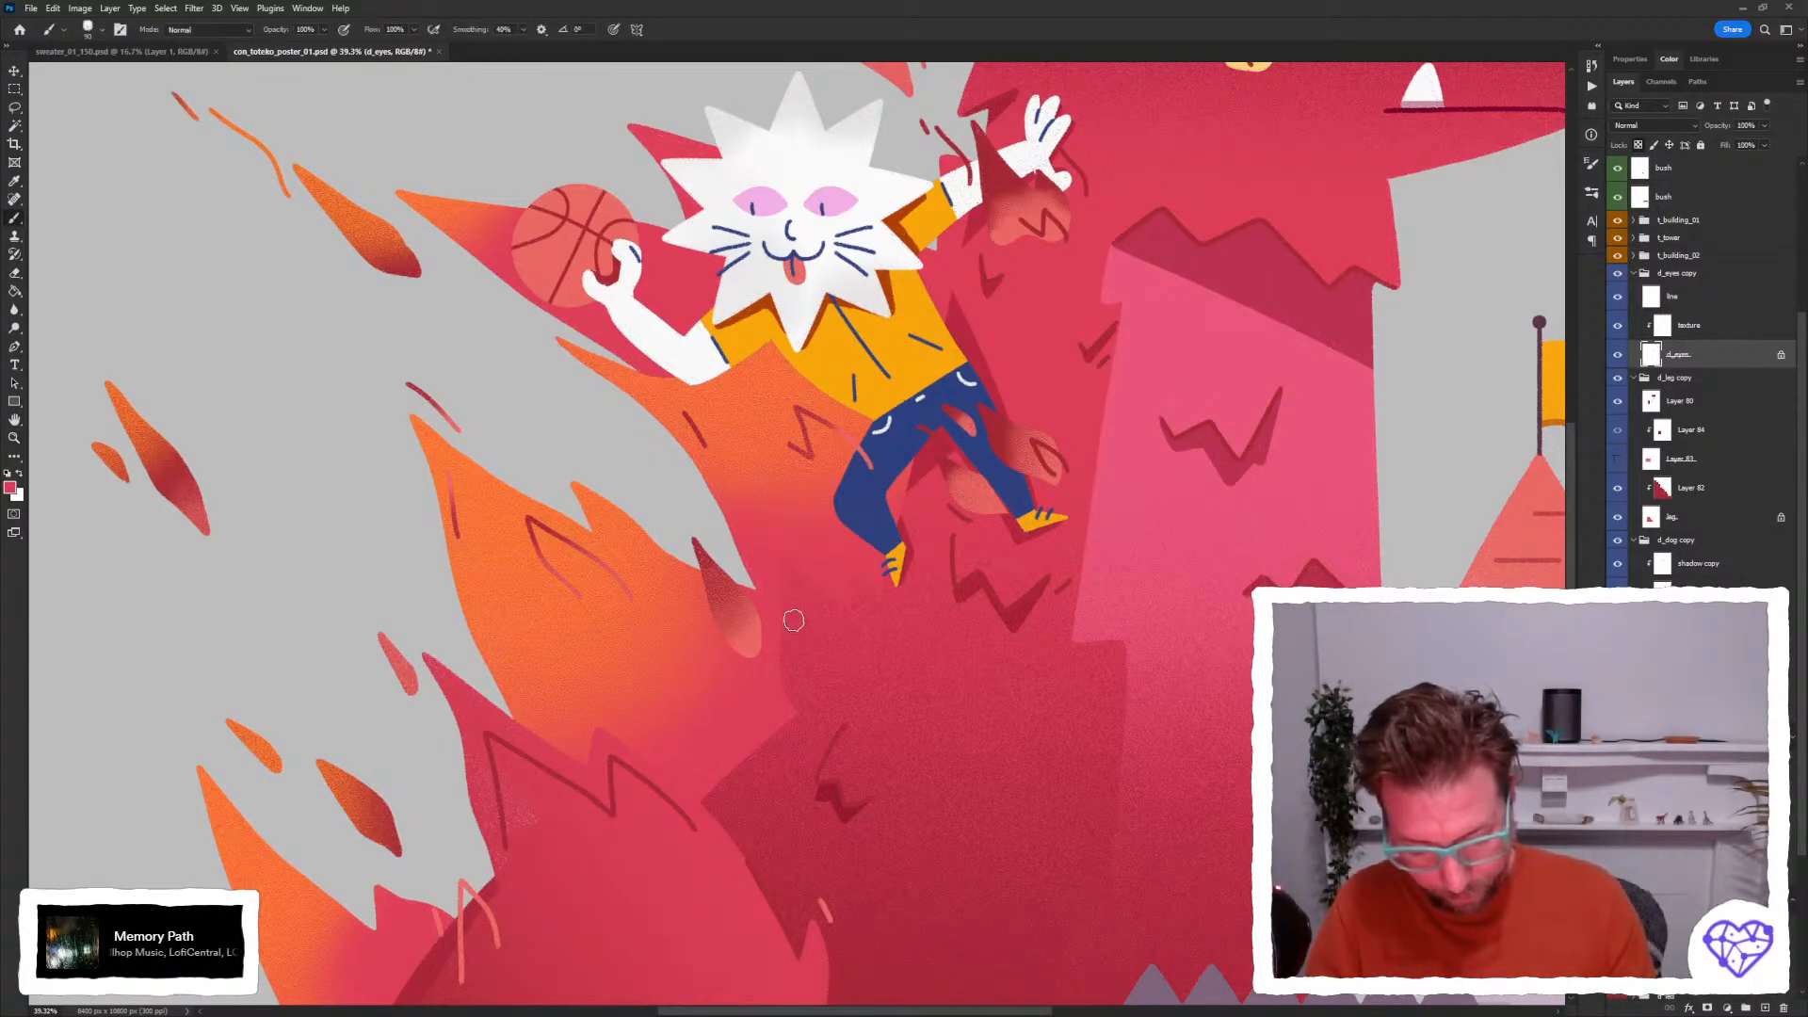
key(v)
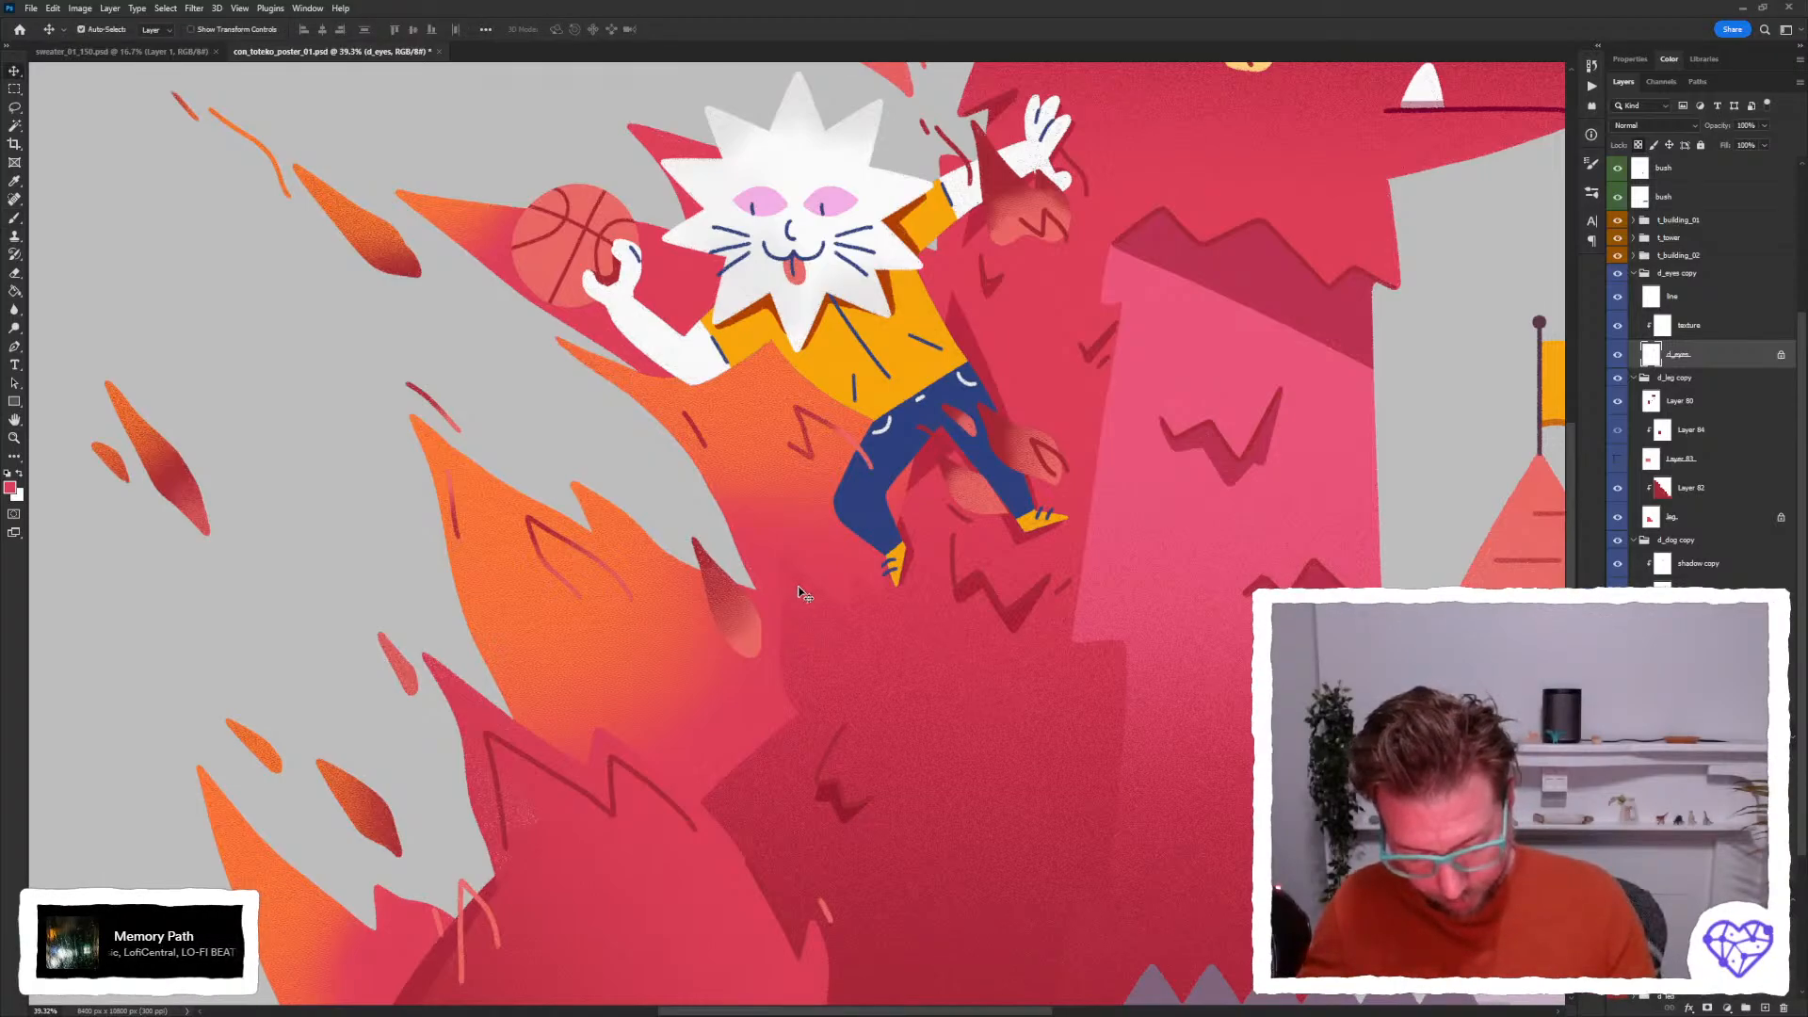
click(807, 589)
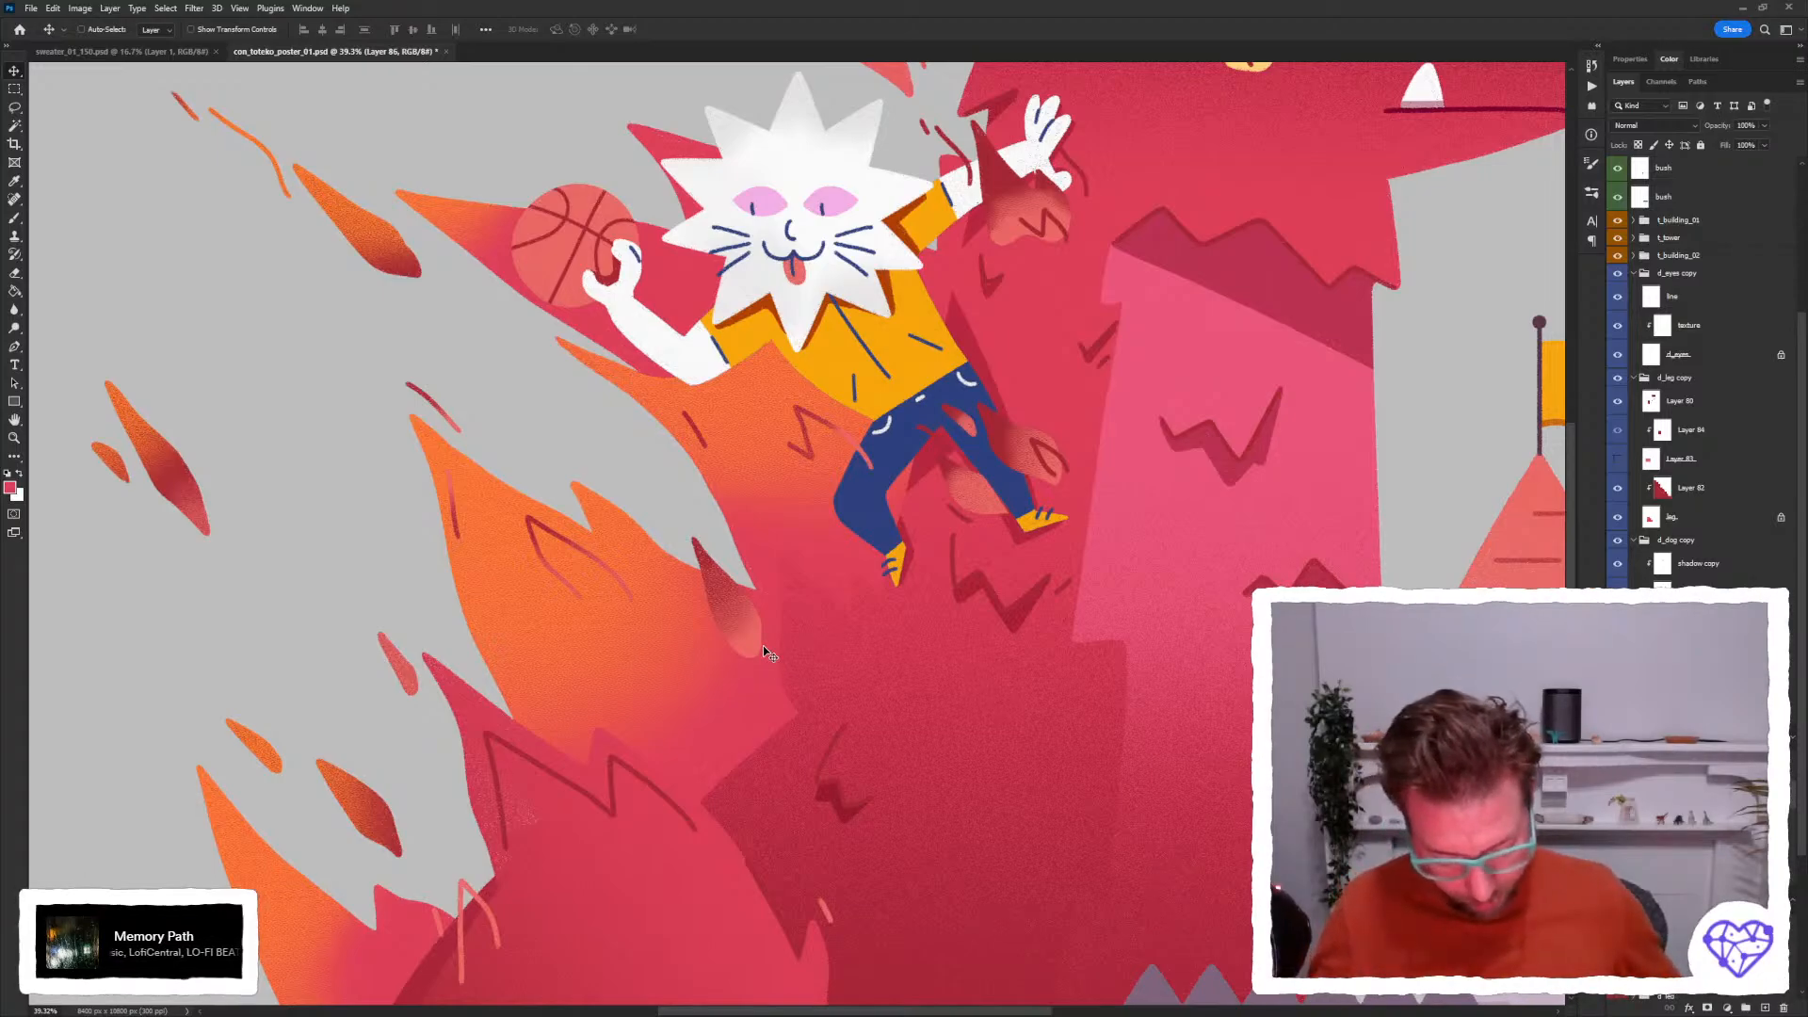
key(ctrl+comma)
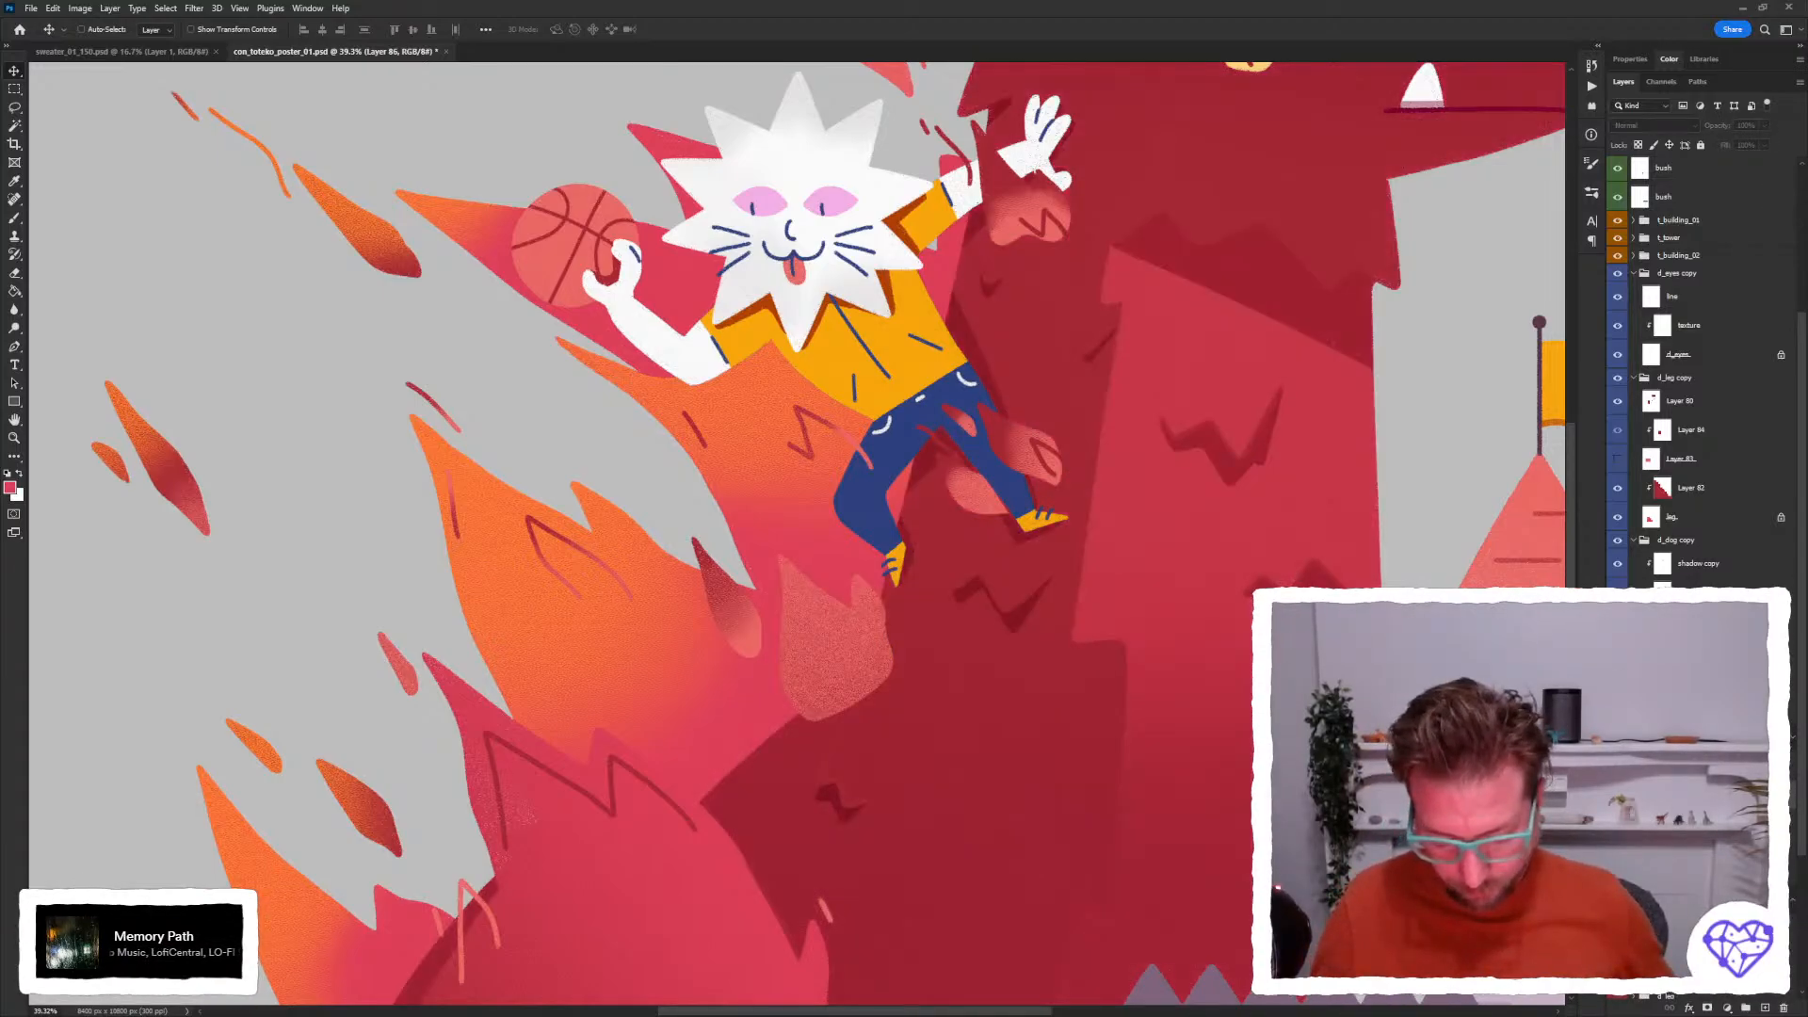
key(ctrl+comma)
key(ctrl+comma)
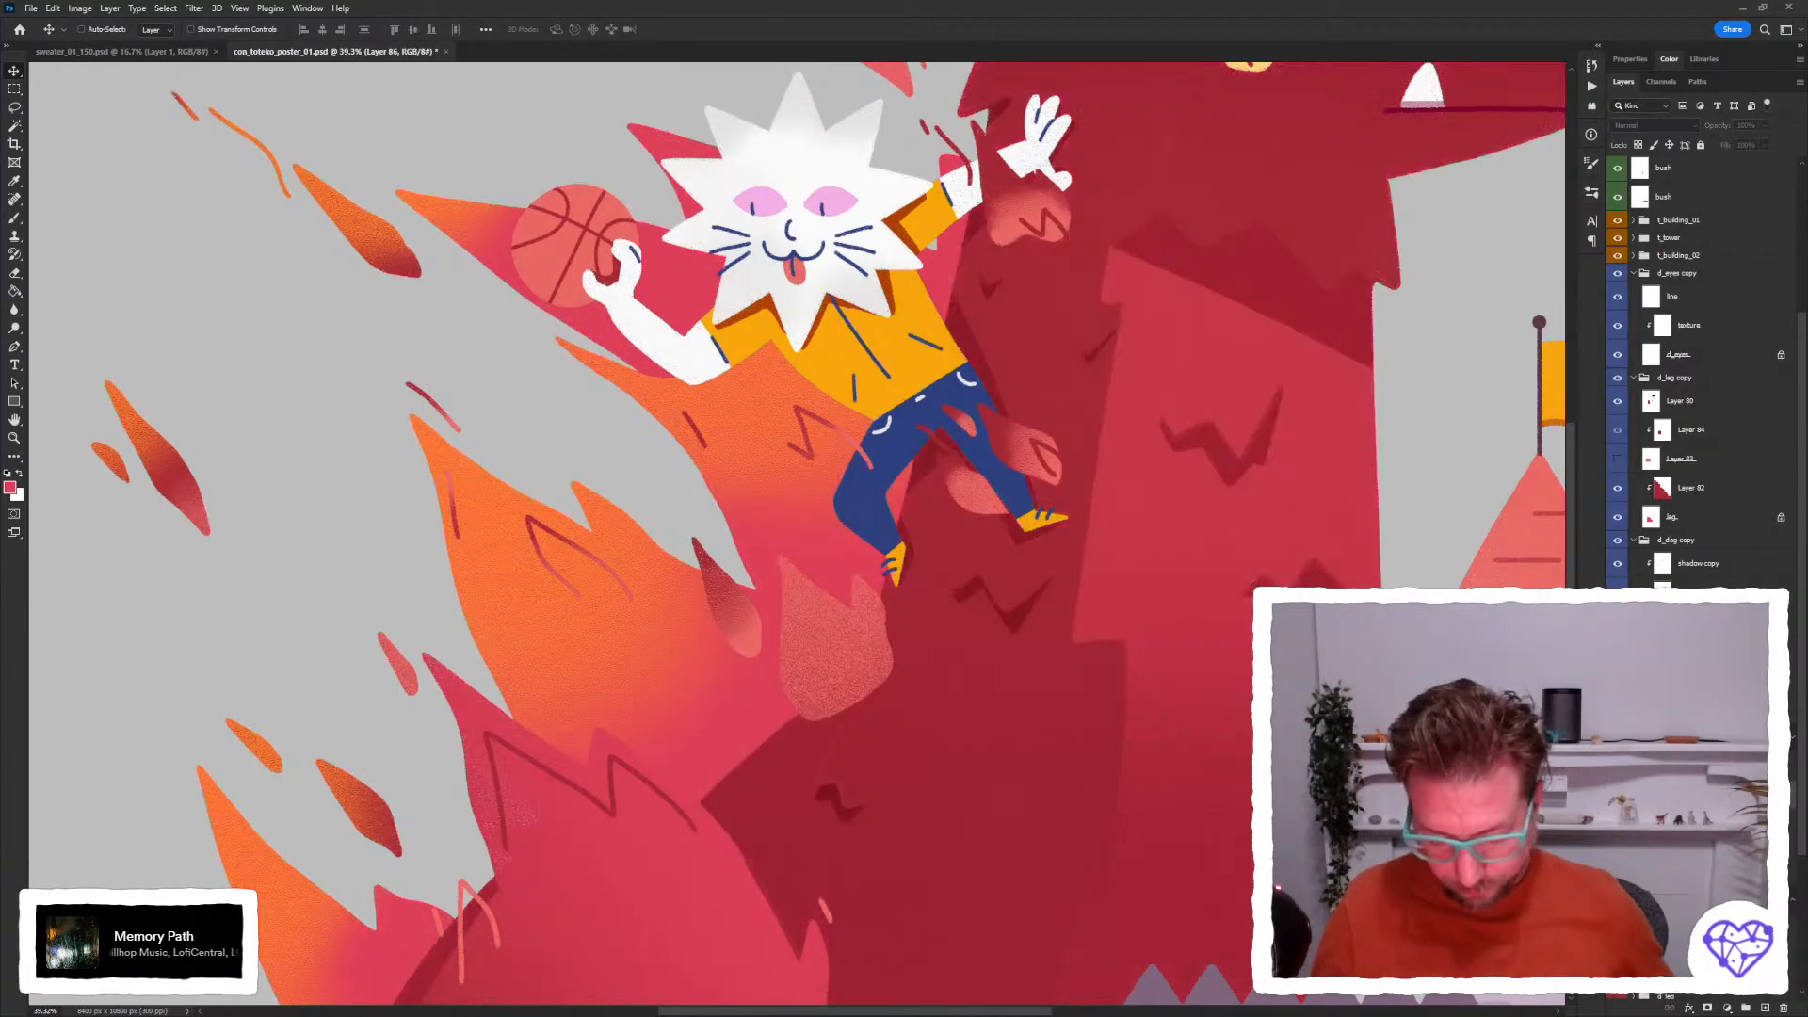
key(ctrl+comma)
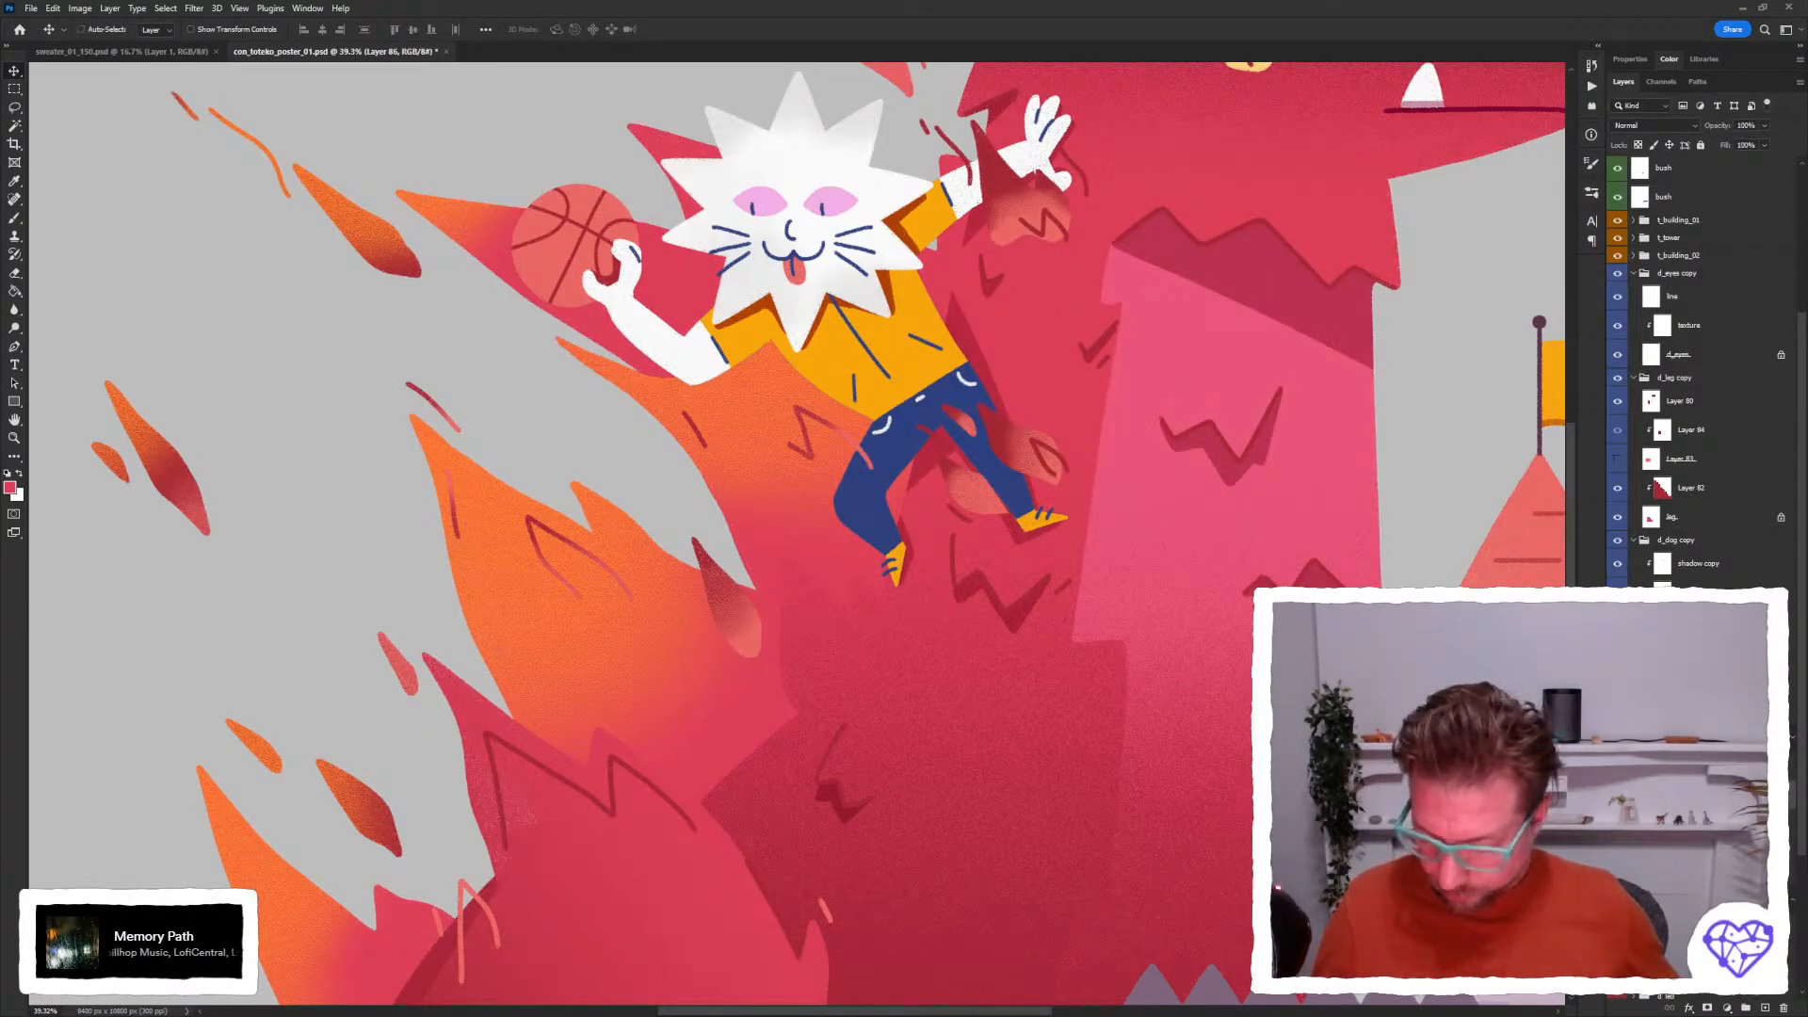
Hide and show the d_dog copy group to check what the large dog's body covers.
click(1685, 527)
click(1619, 541)
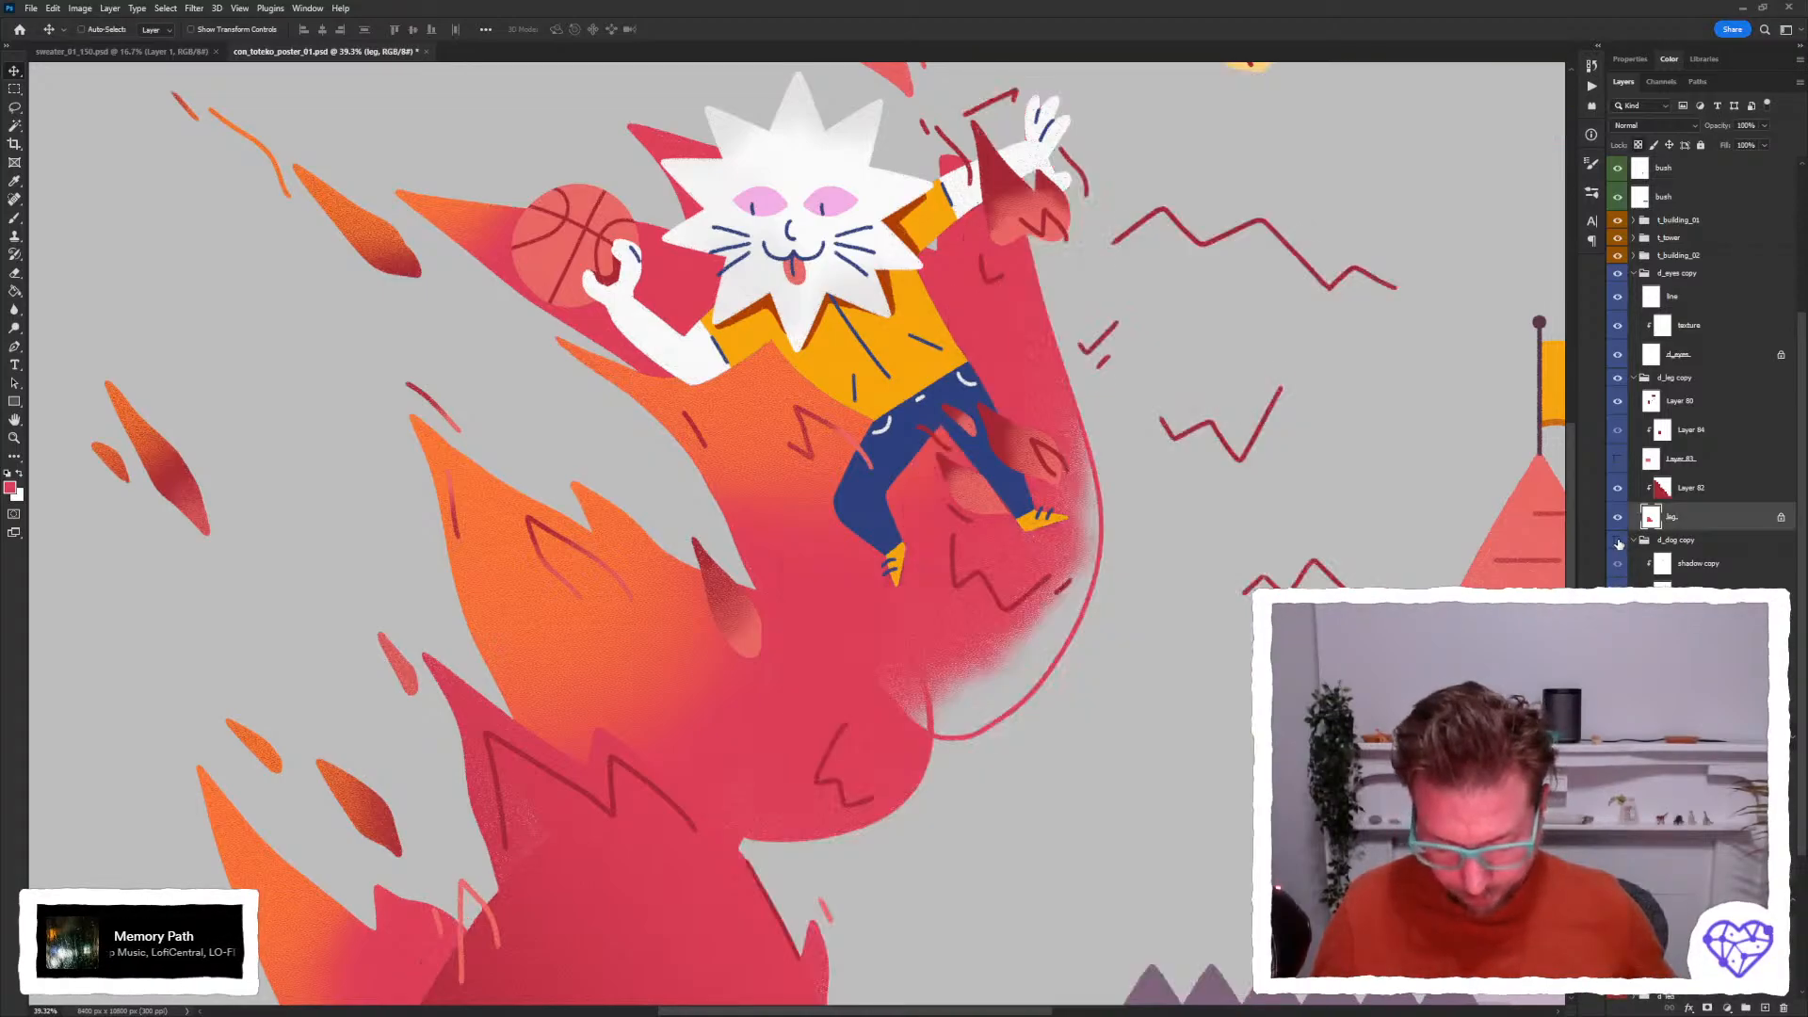
click(1619, 542)
key(ctrl+shift+alt+n)
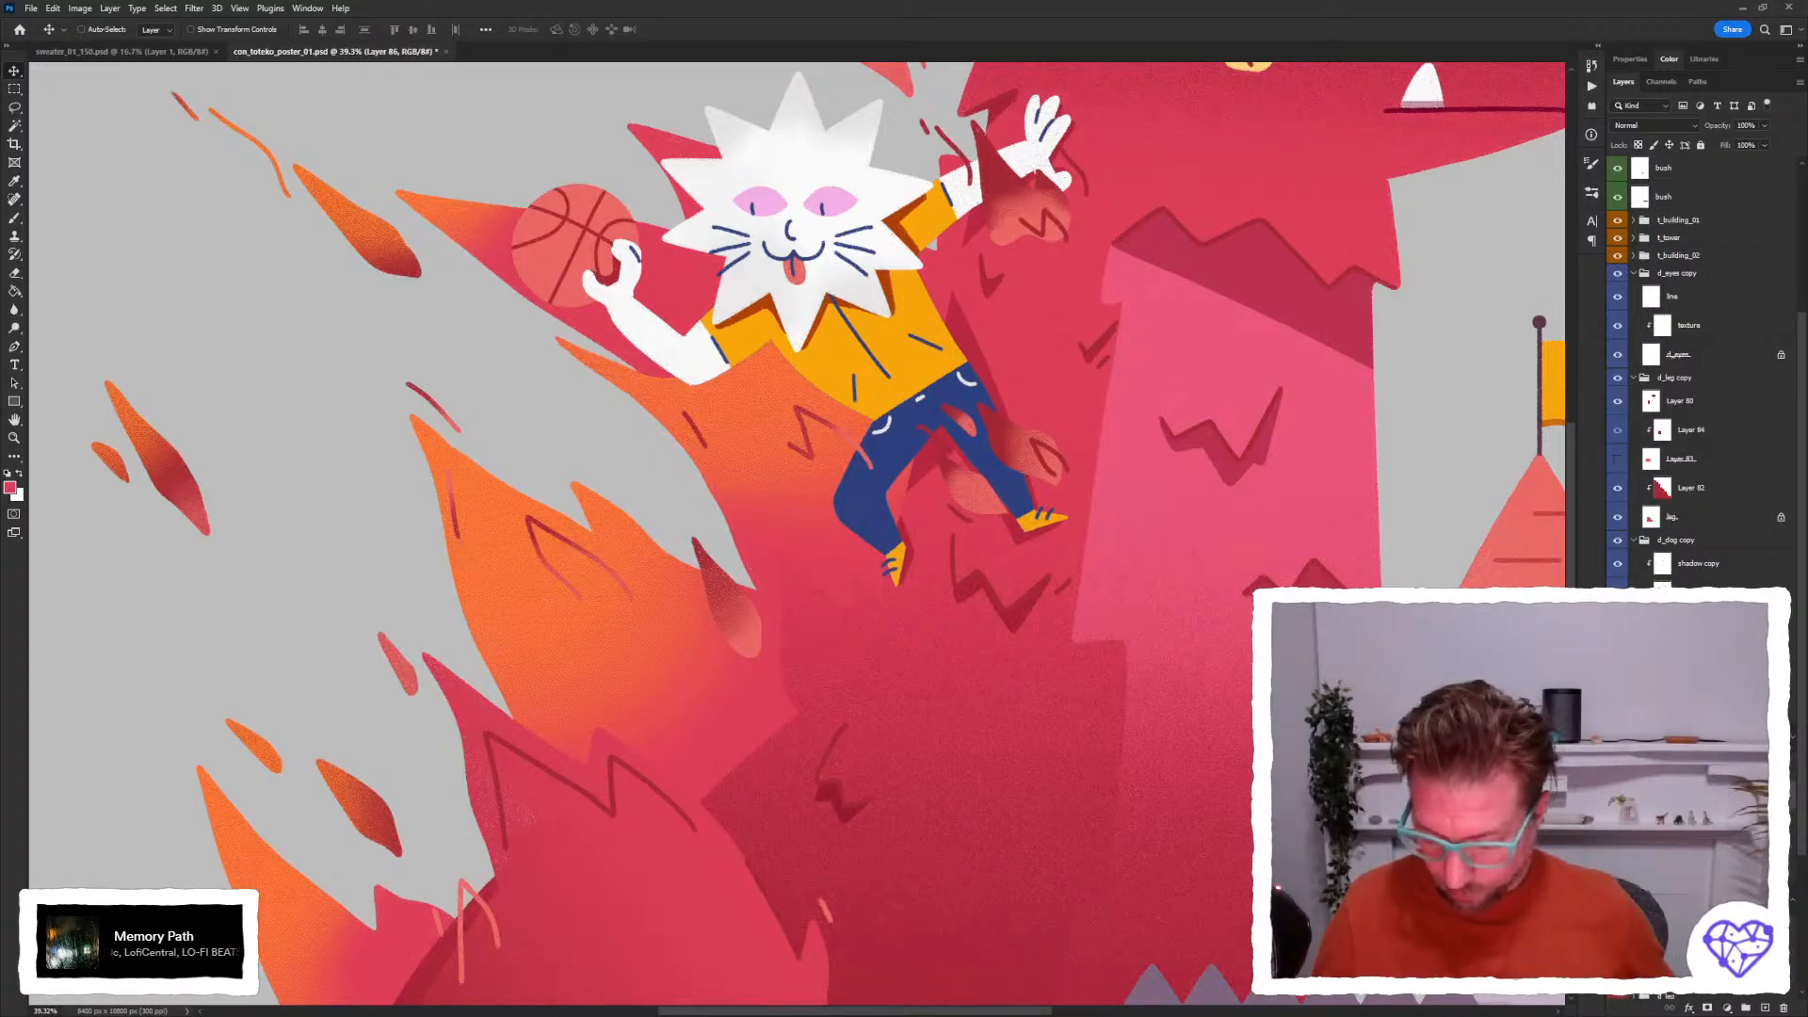
Compare the large dog's body with the duplicate shading layer hidden and shown, and delete Layer 85 copy.
click(1695, 744)
key(ctrl+minus)
key(ctrl+minus)
key(ctrl+minus)
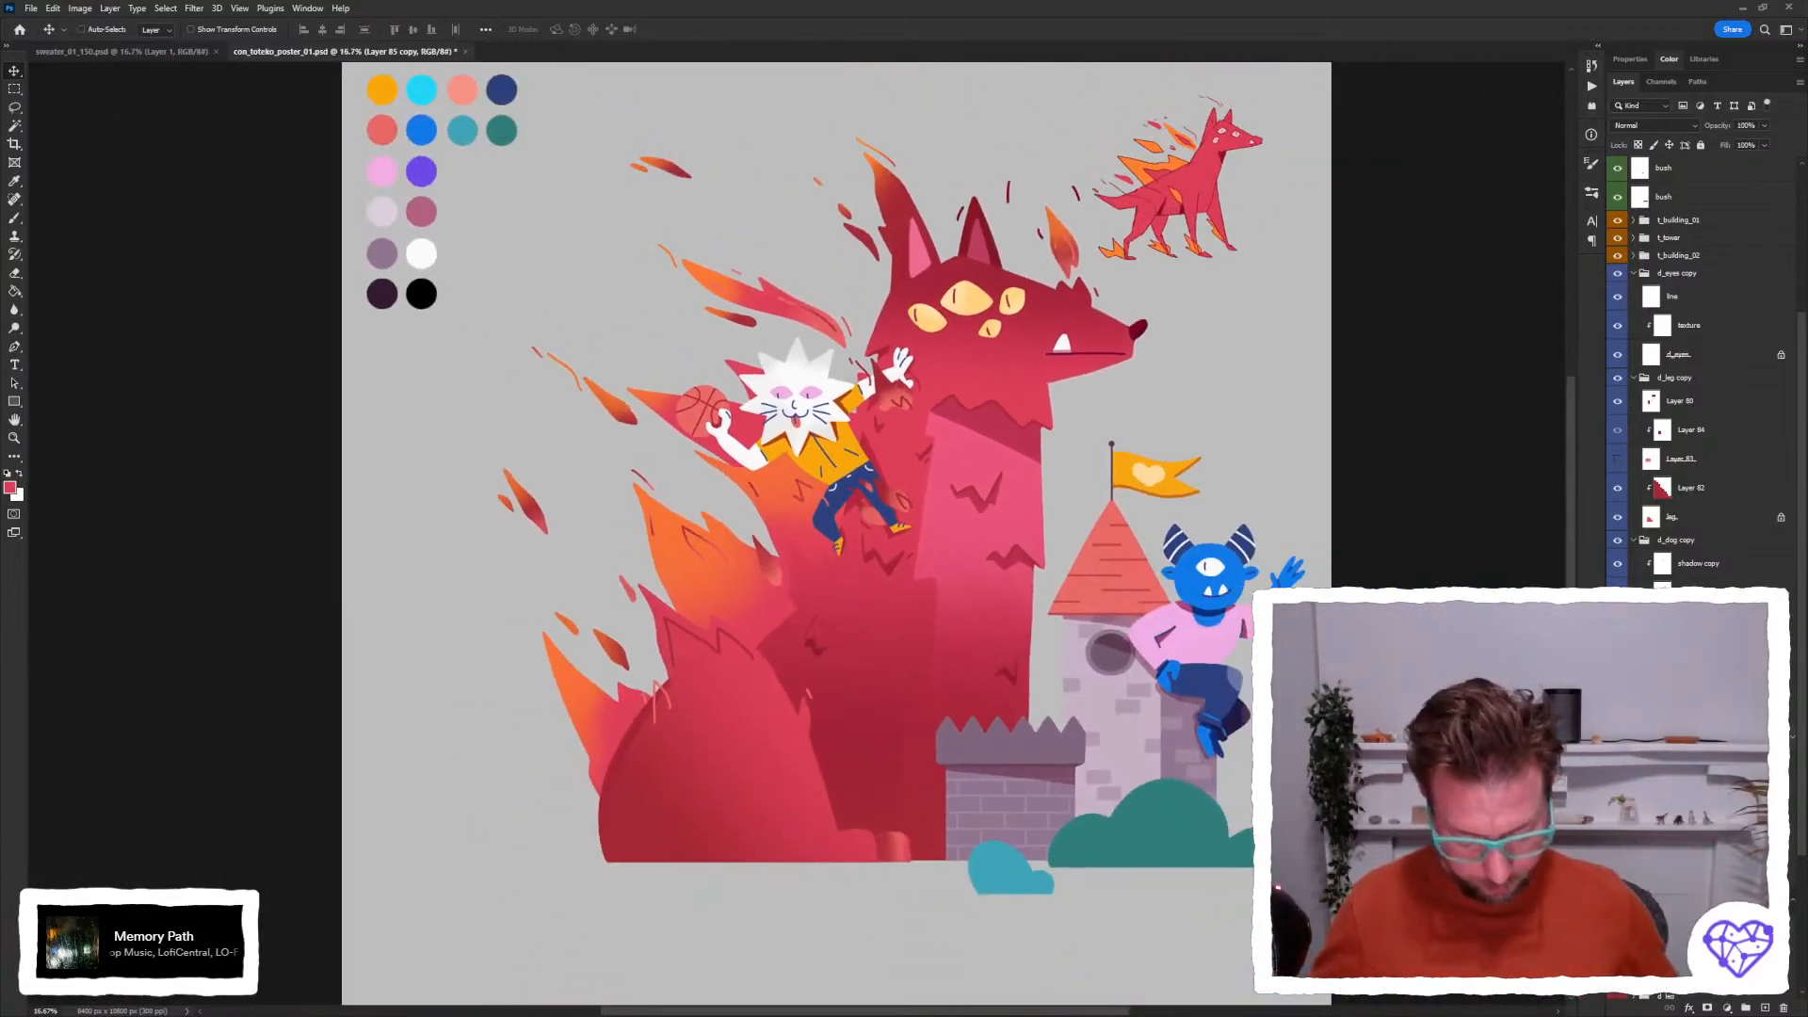
key(space)
drag(810, 528, 763, 521)
click(1617, 744)
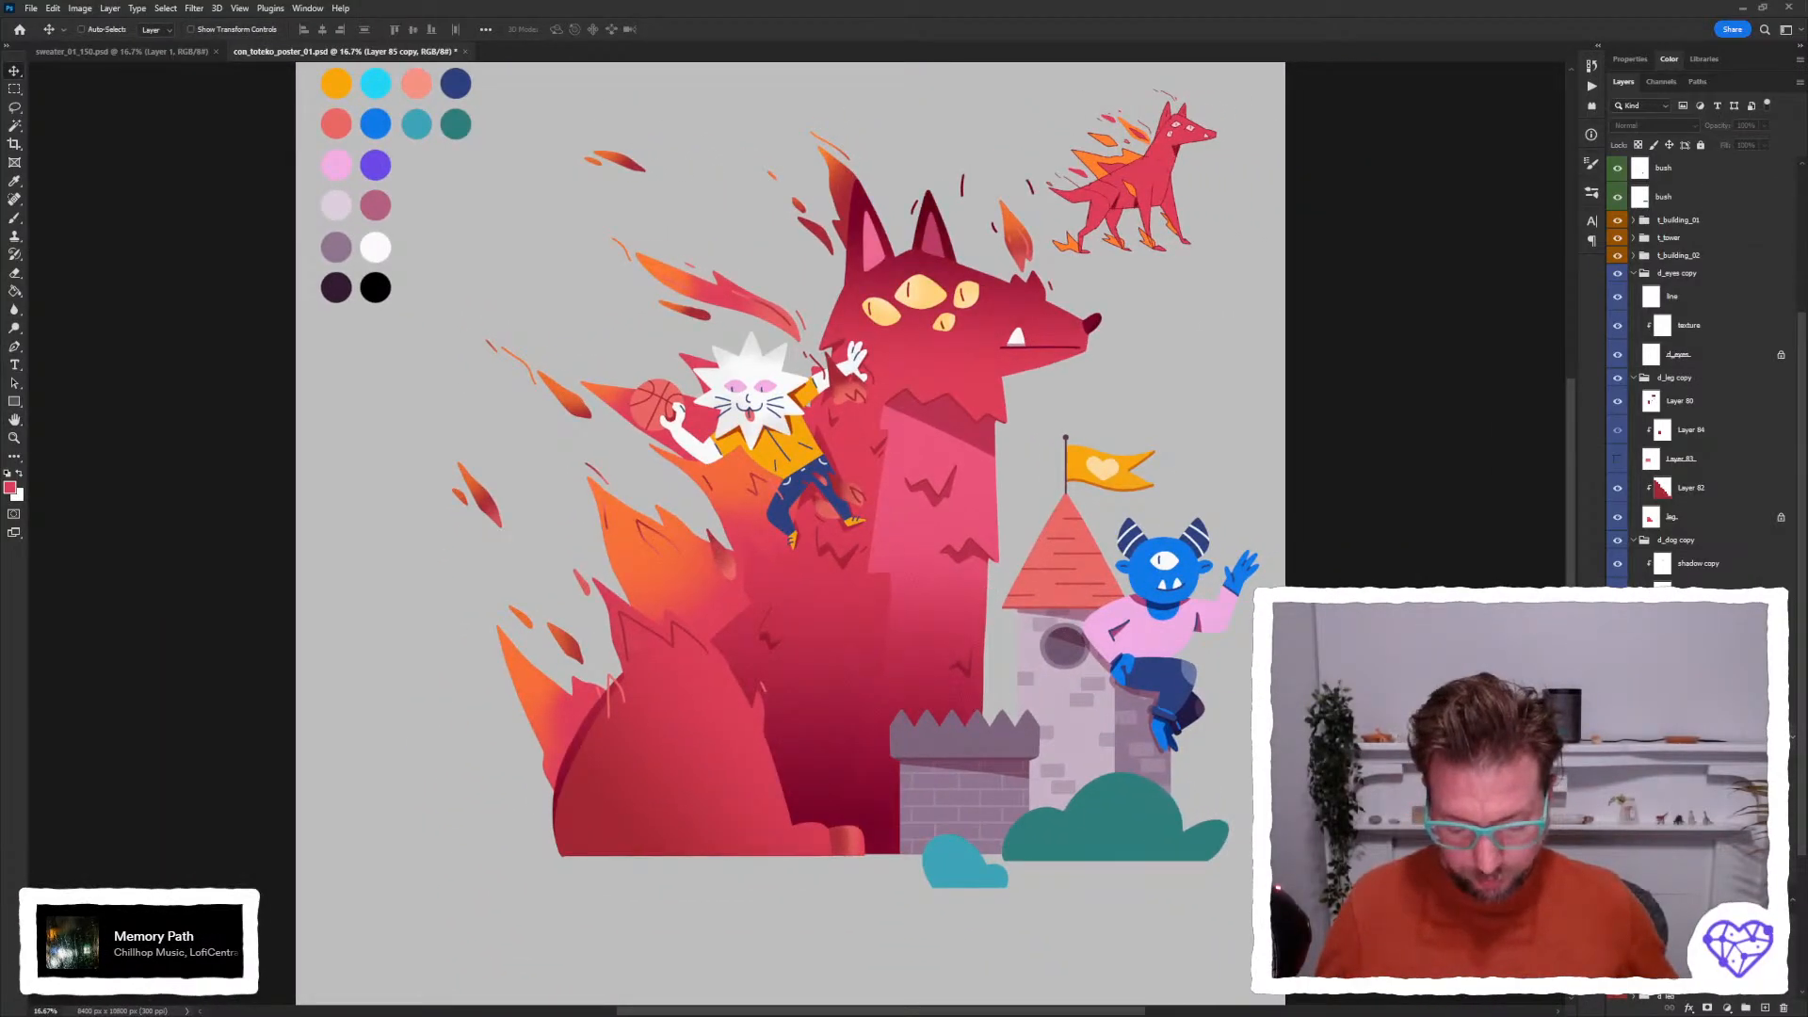
click(1617, 744)
click(1618, 744)
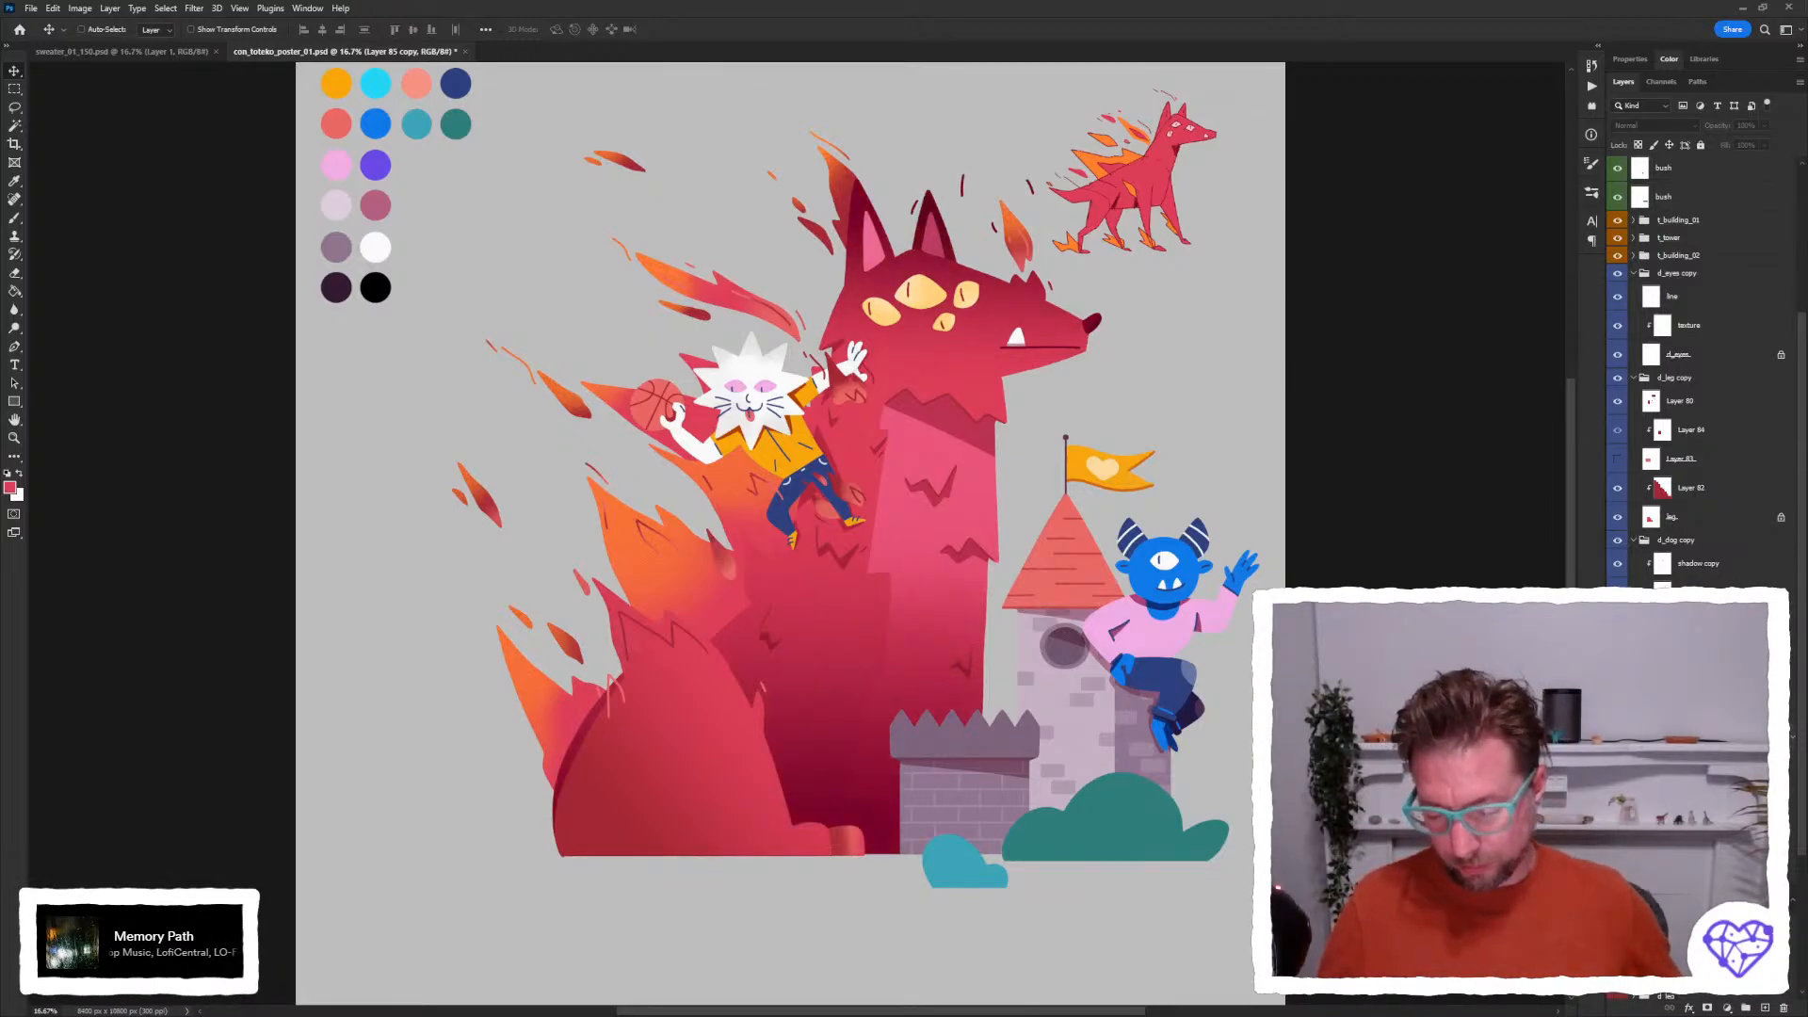
click(1617, 744)
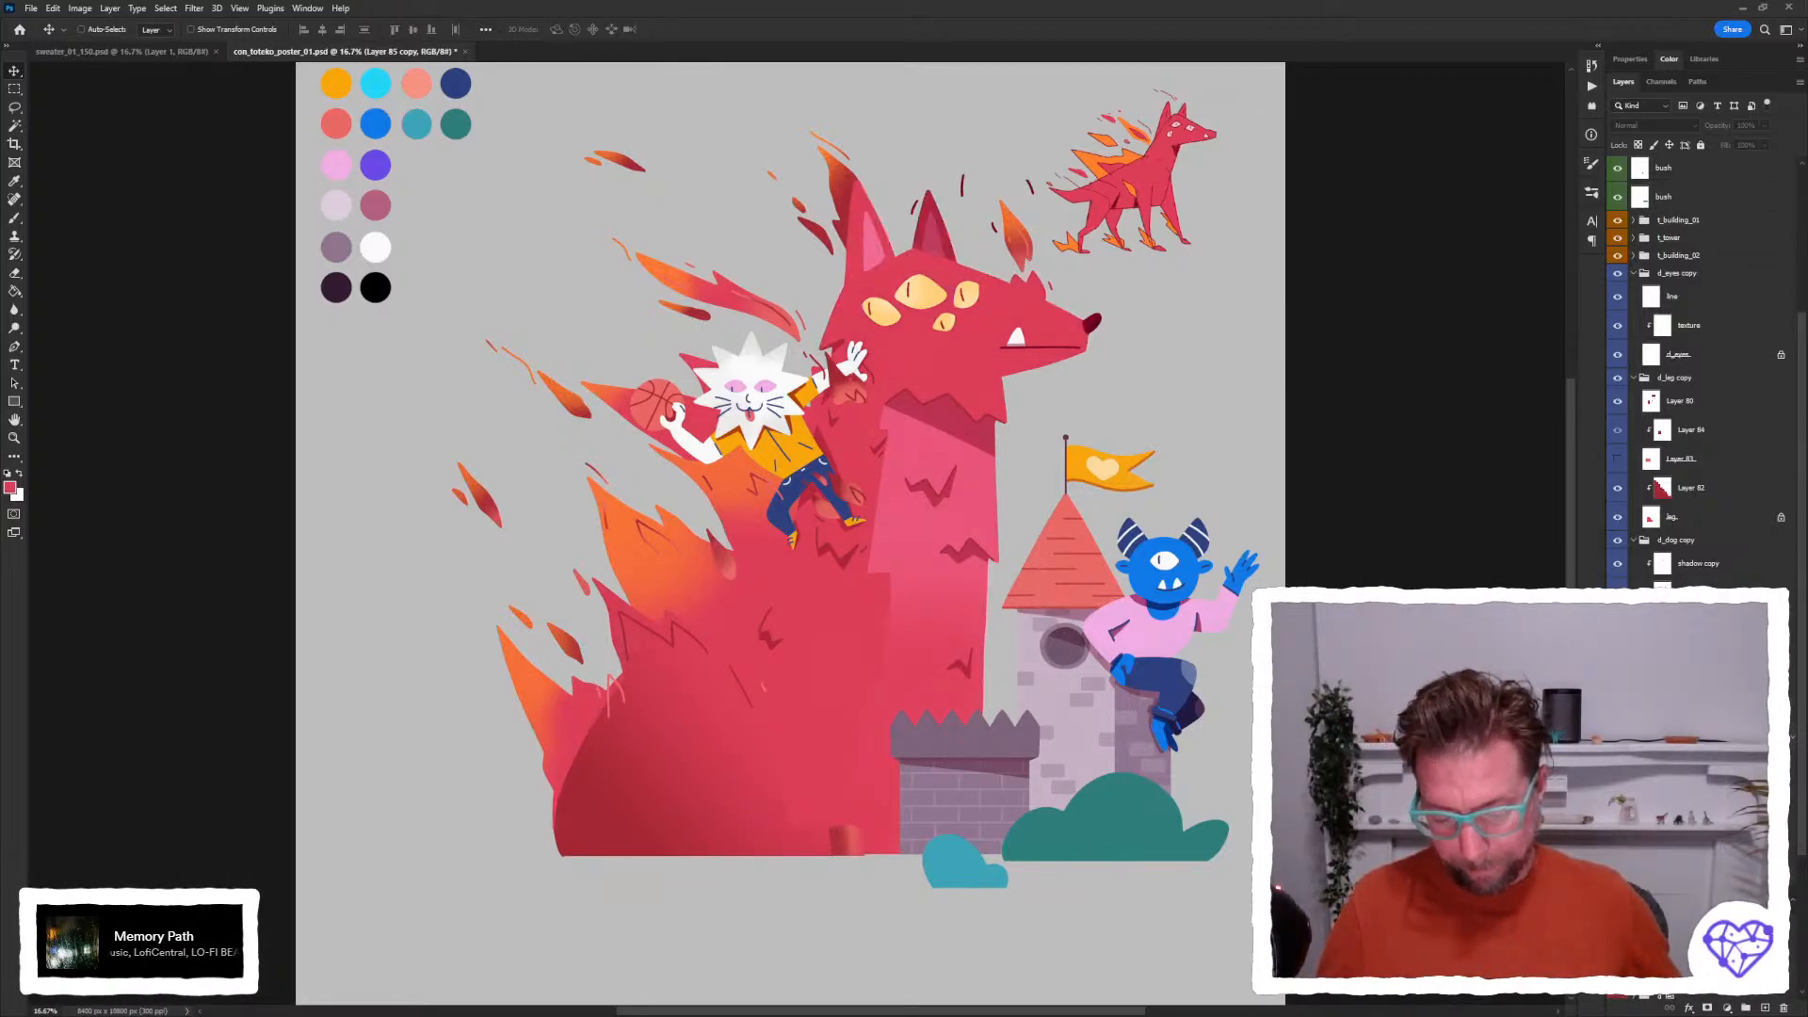
click(1617, 744)
click(1618, 744)
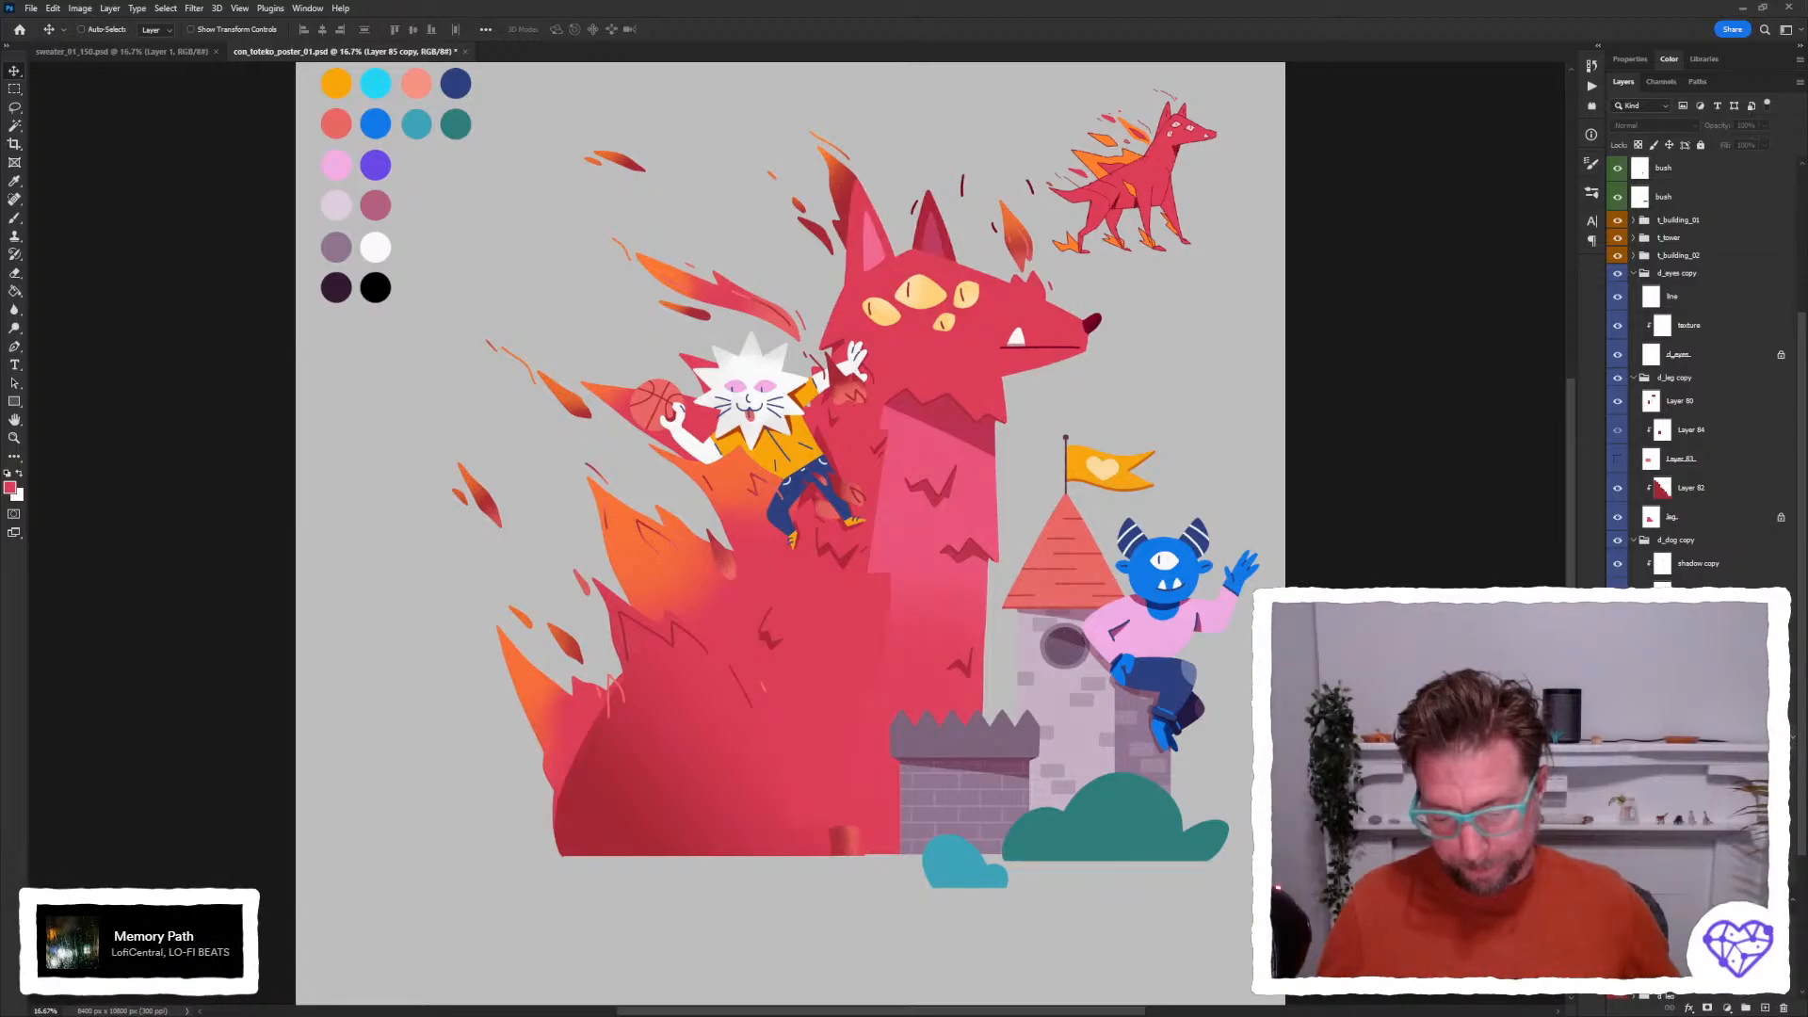
click(1617, 744)
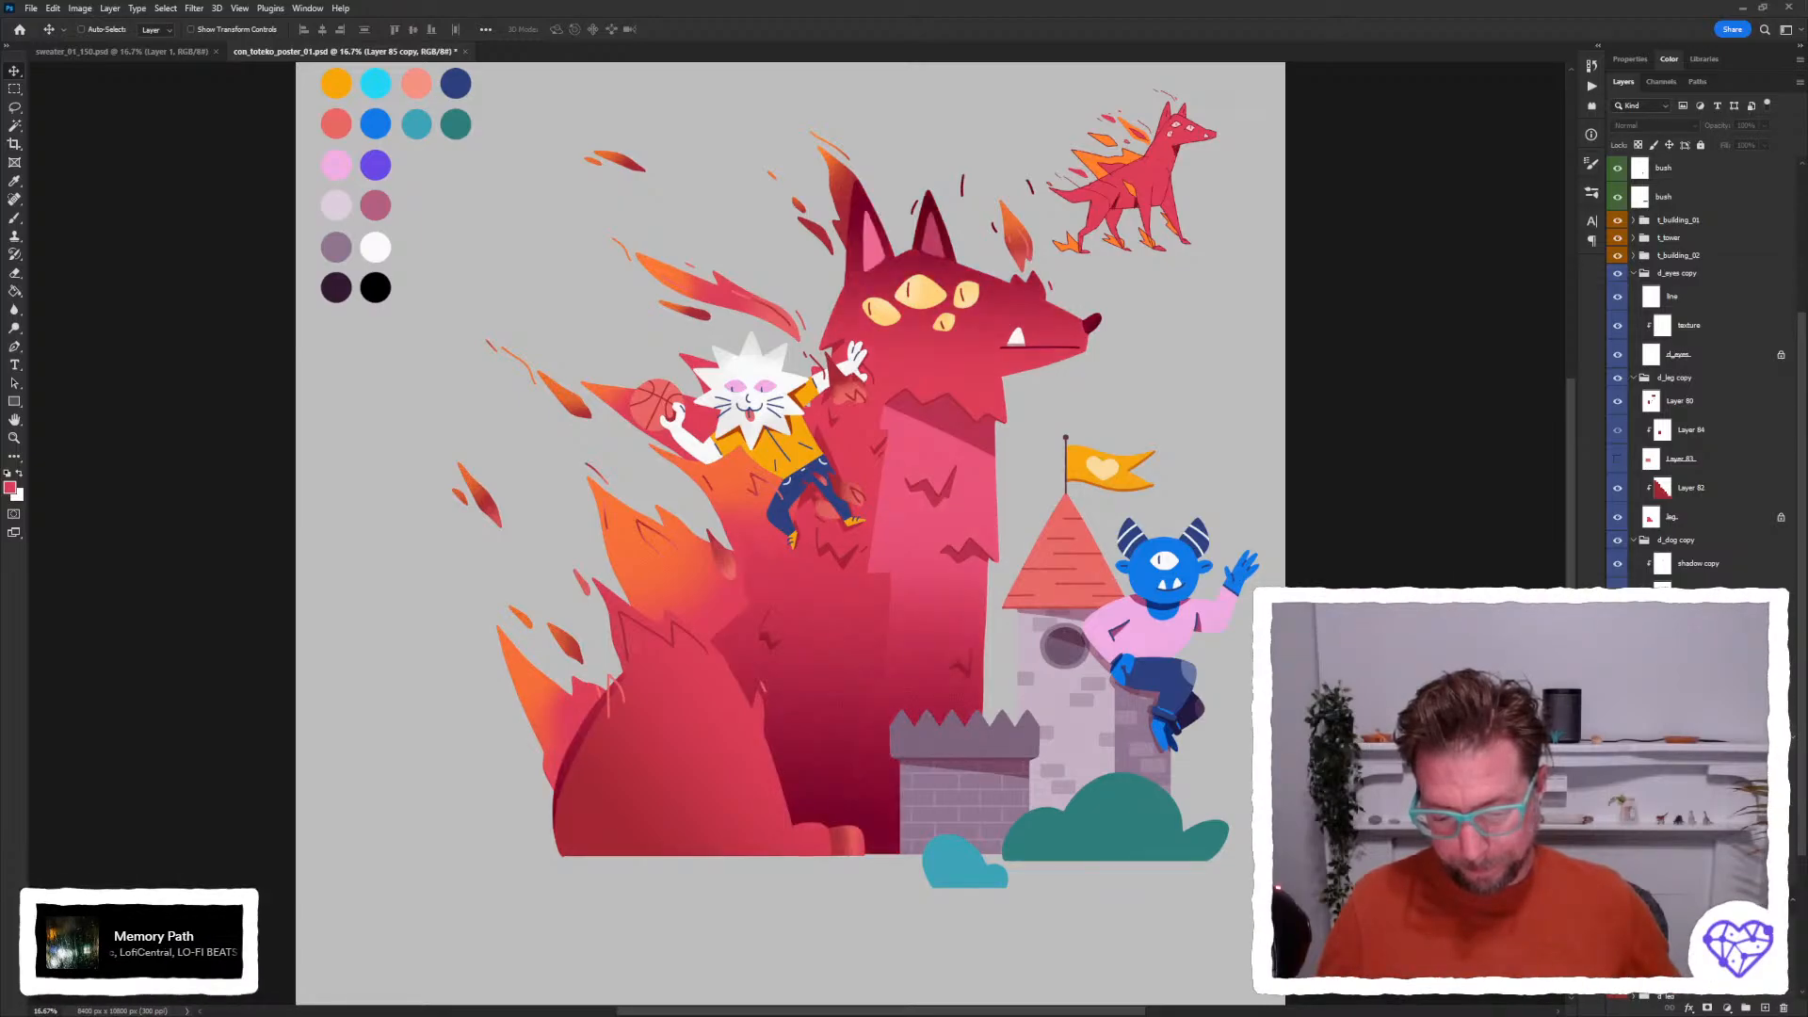
click(1617, 744)
click(1617, 744)
click(1617, 744)
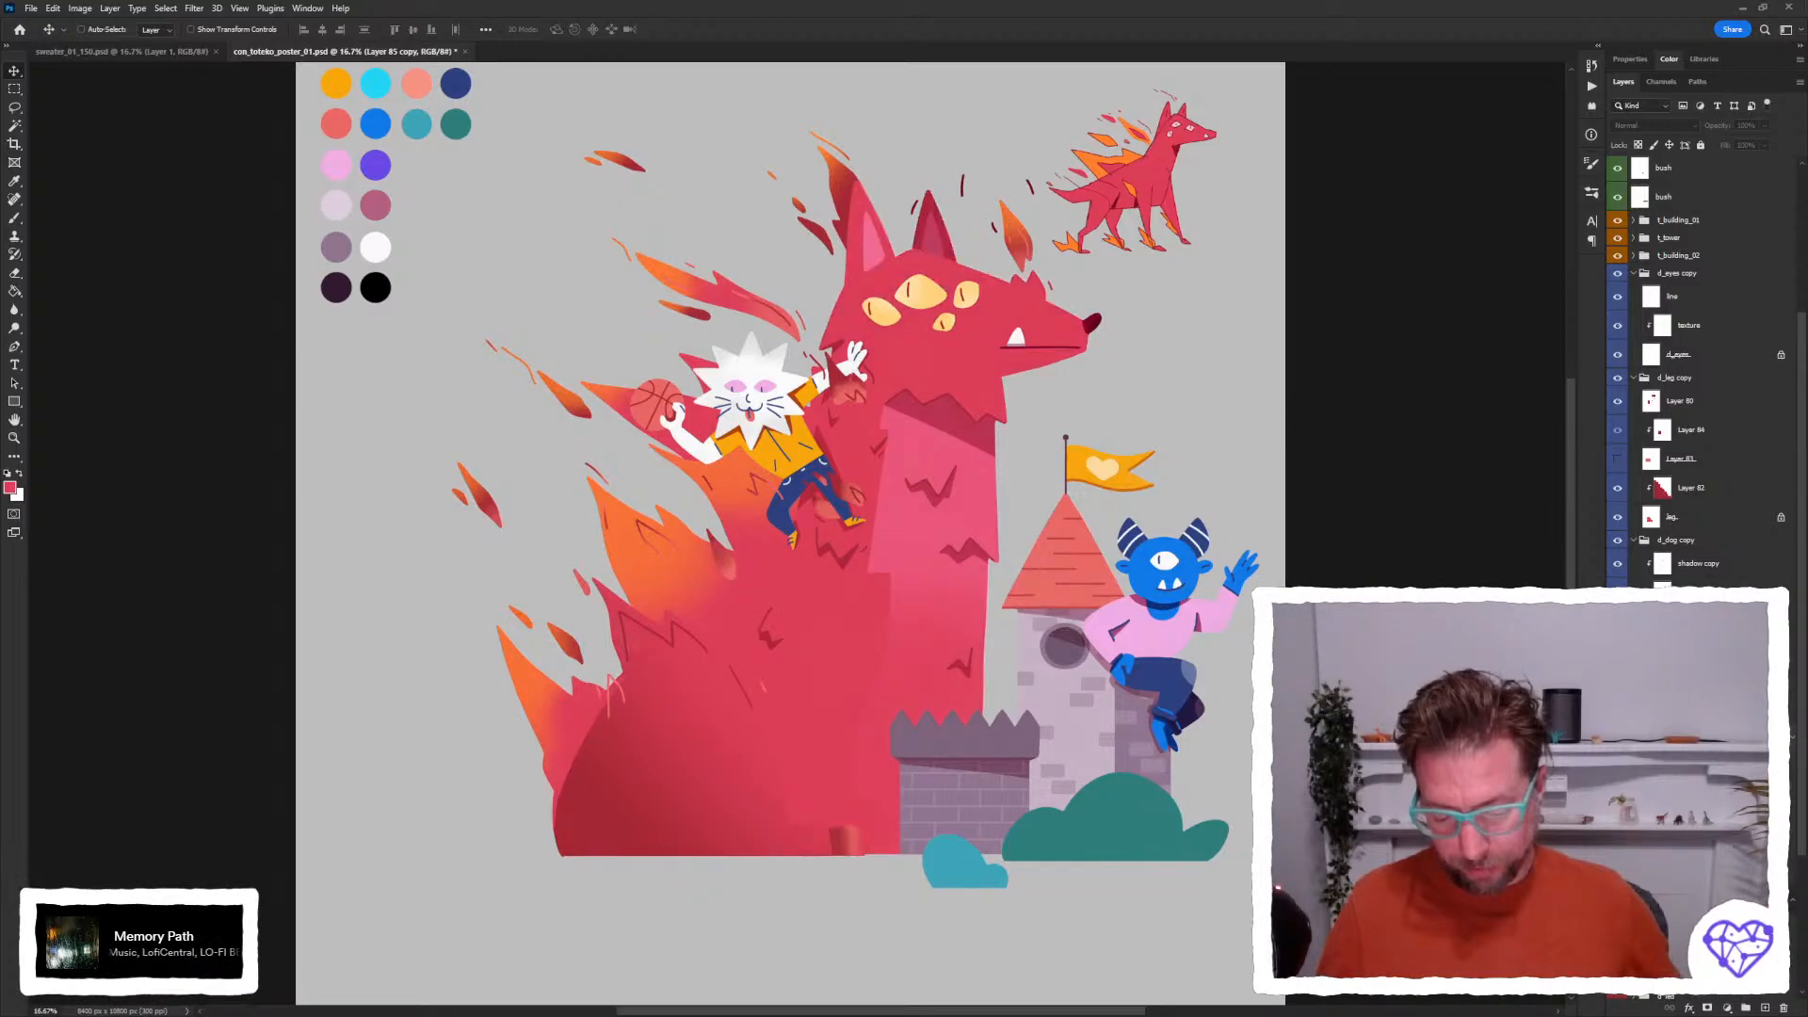
click(1617, 744)
key(Delete)
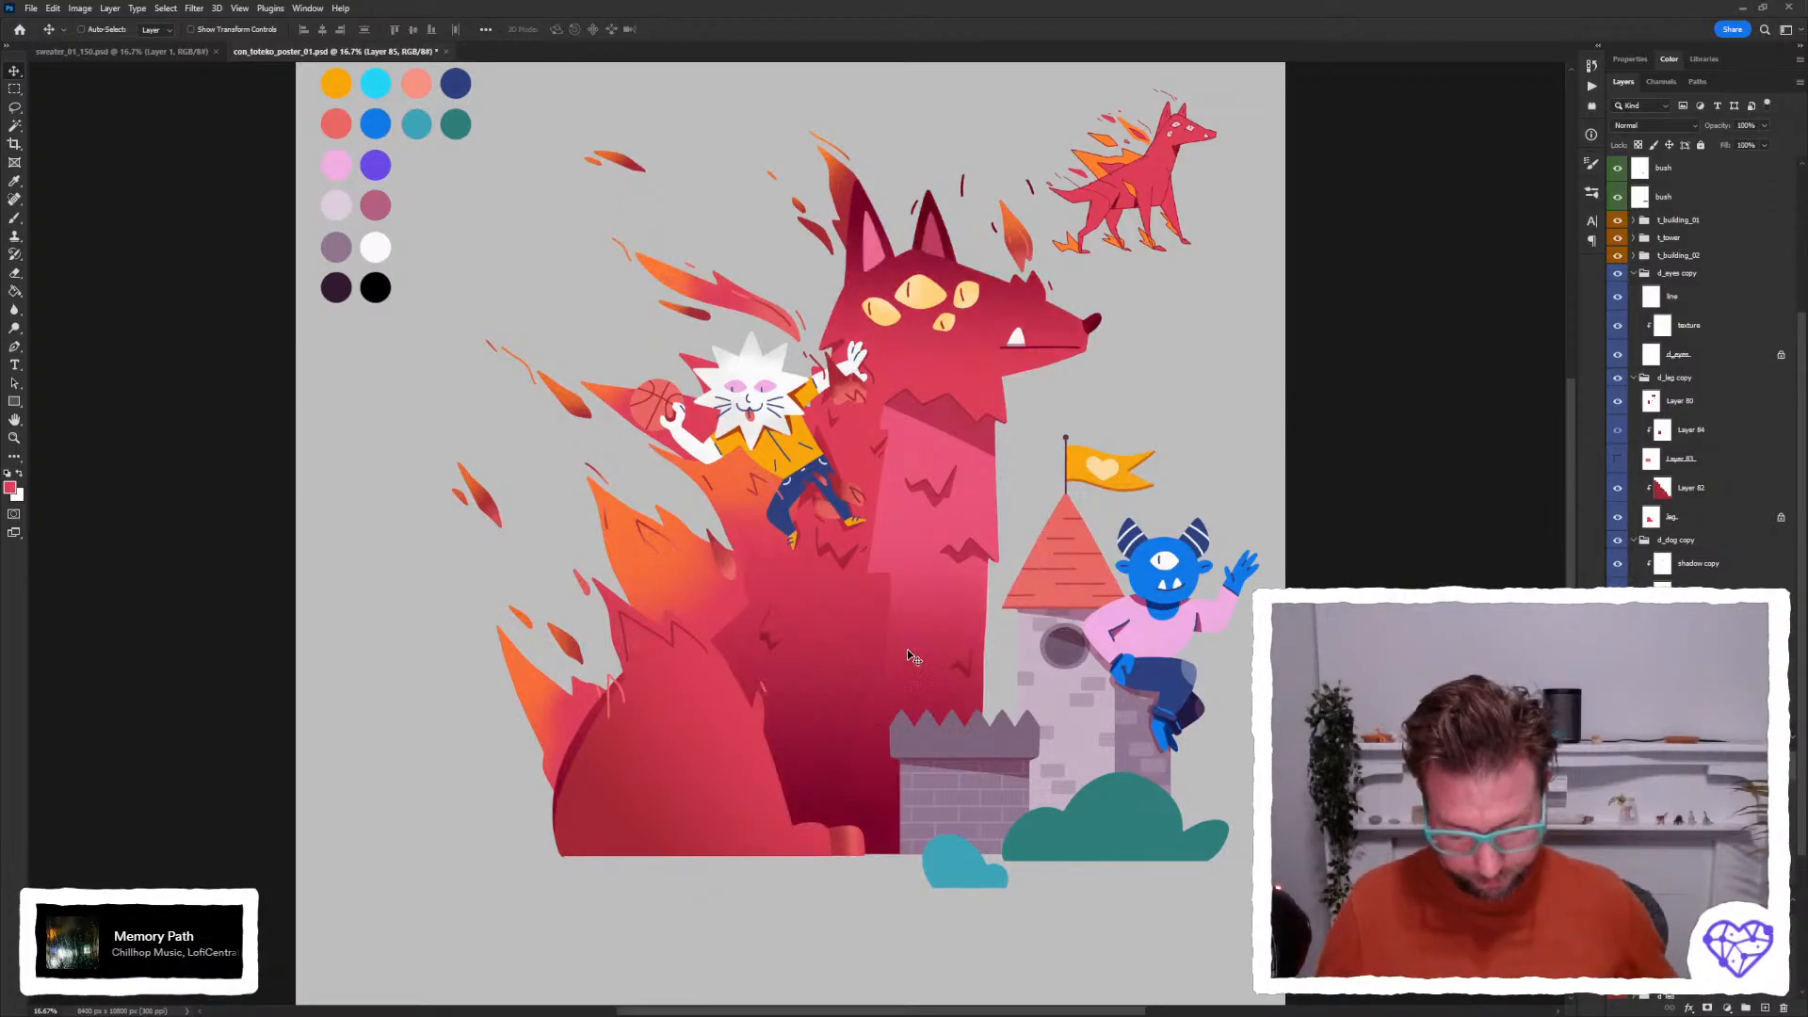
On Layer 85, make a freehand selection around the dog's fur tips below the cat character's lower foot.
key(z)
drag(968, 689, 625, 435)
key(l)
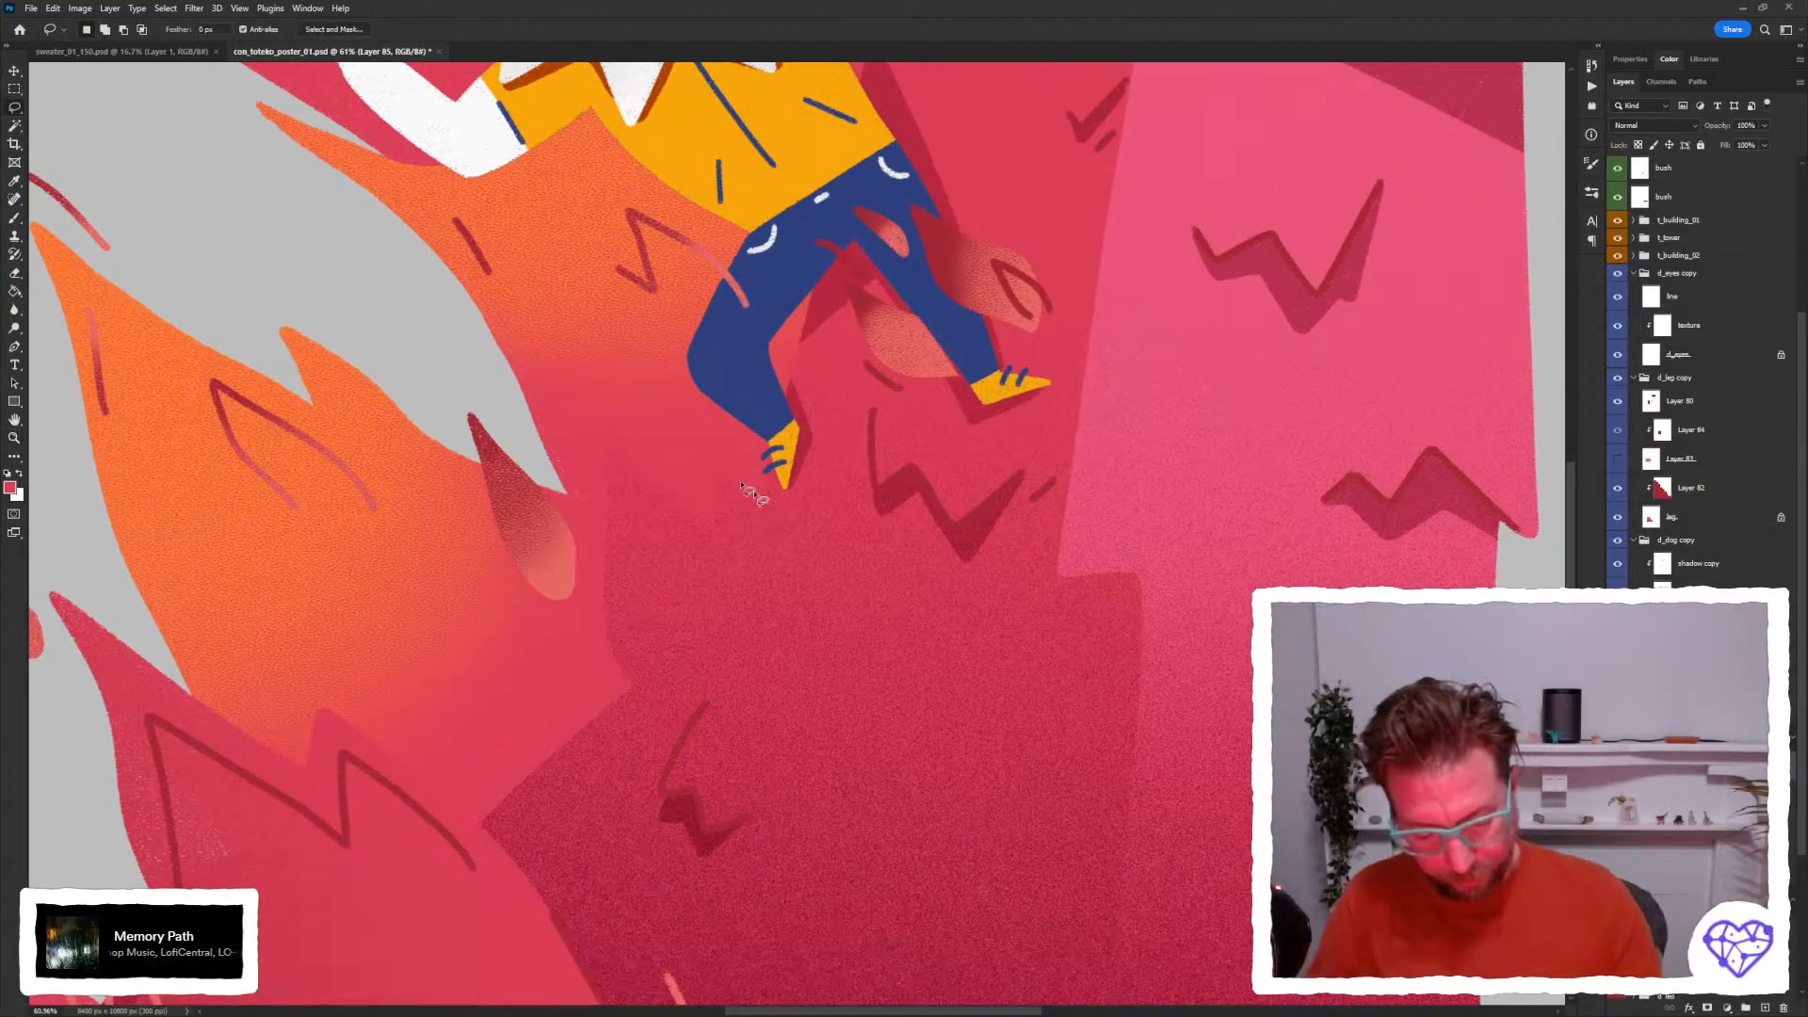
mouse_move(759, 485)
mouse_down()
mouse_move(877, 626)
mouse_move(442, 405)
mouse_move(577, 702)
mouse_move(631, 698)
mouse_move(654, 726)
mouse_move(808, 509)
mouse_up()
key(g)
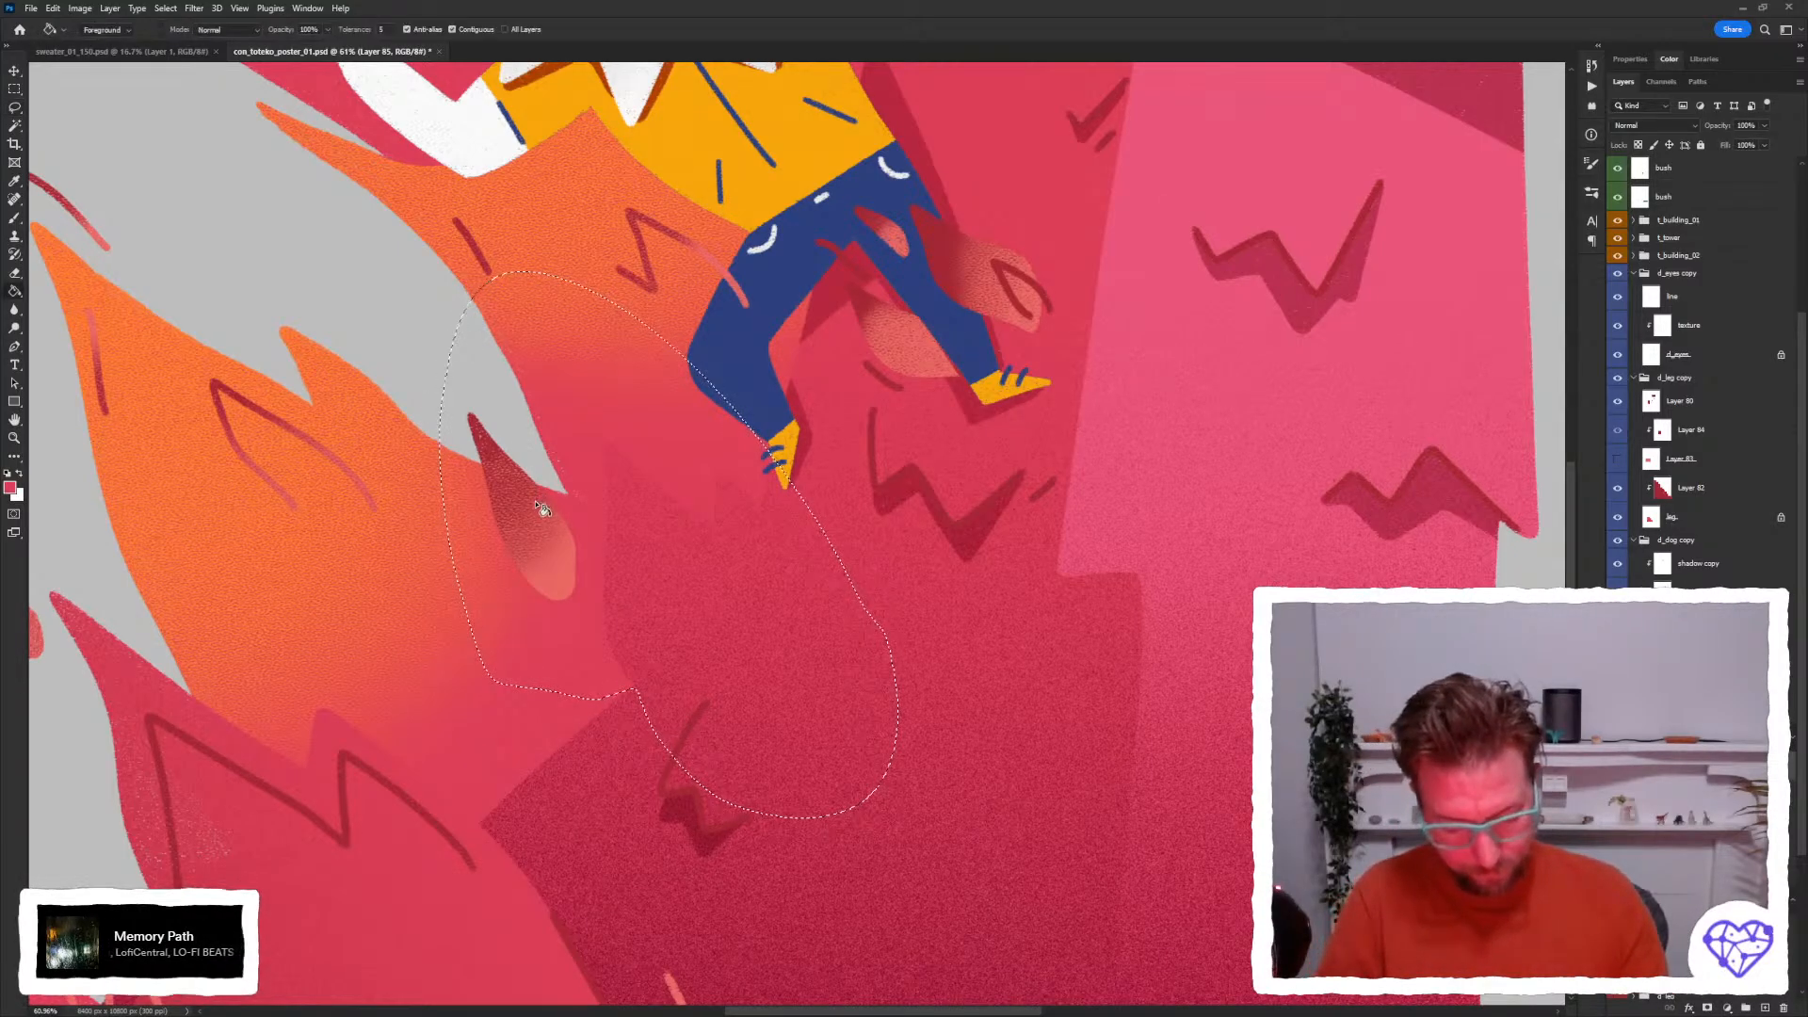
Shade the selected fur tips with a dark red gradient in Dissolve mode, redoing the first attempt, and clear the selection.
key(ctrl+minus)
key(ctrl+minus)
key(ctrl+minus)
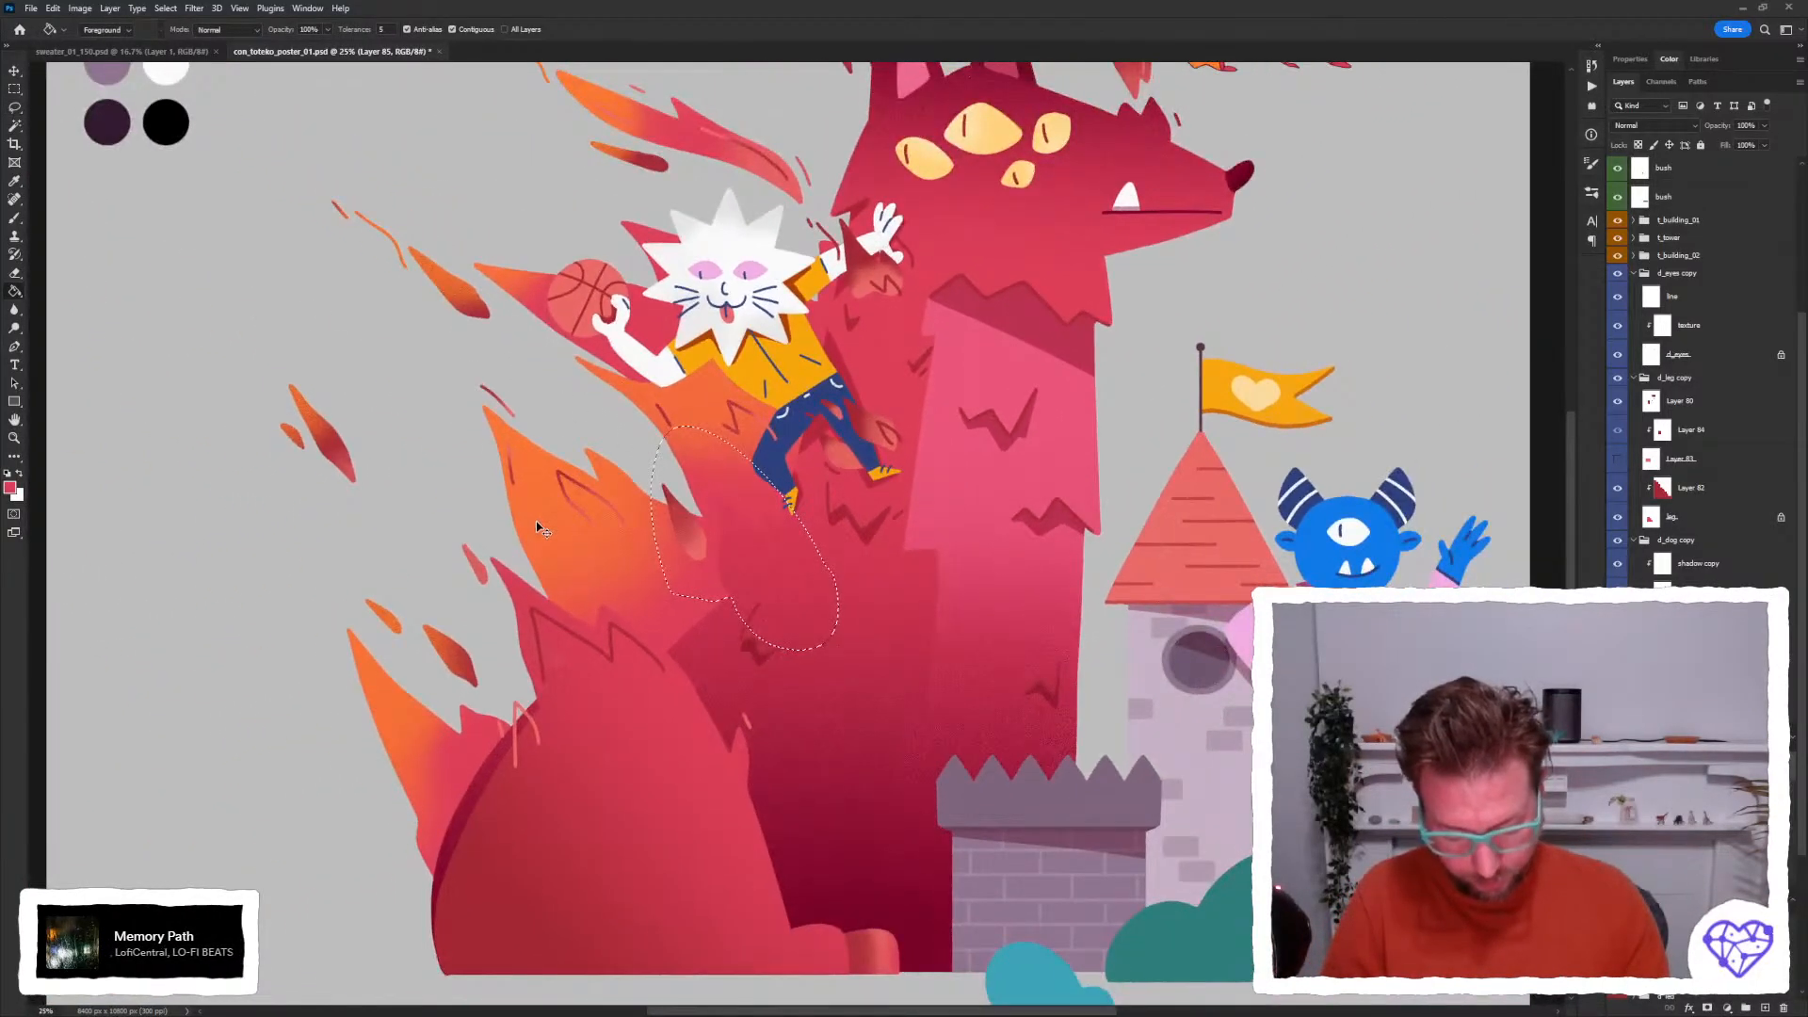
key(shift+g)
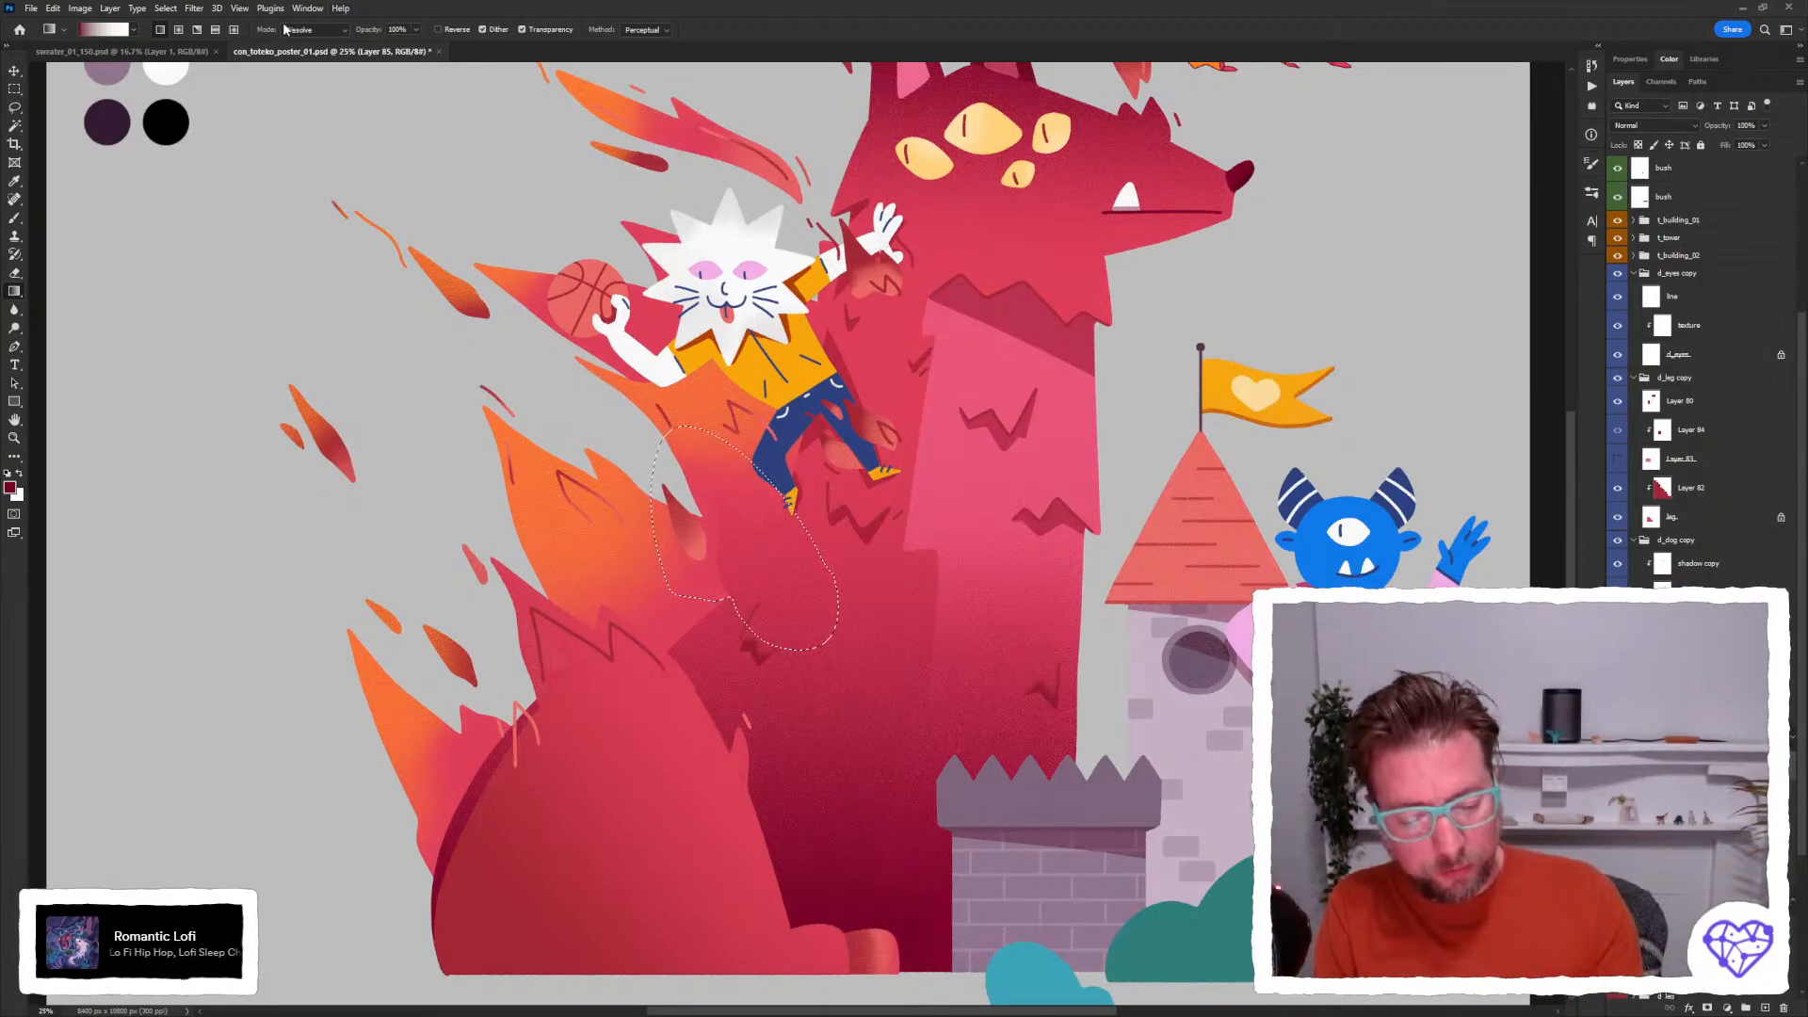
click(345, 33)
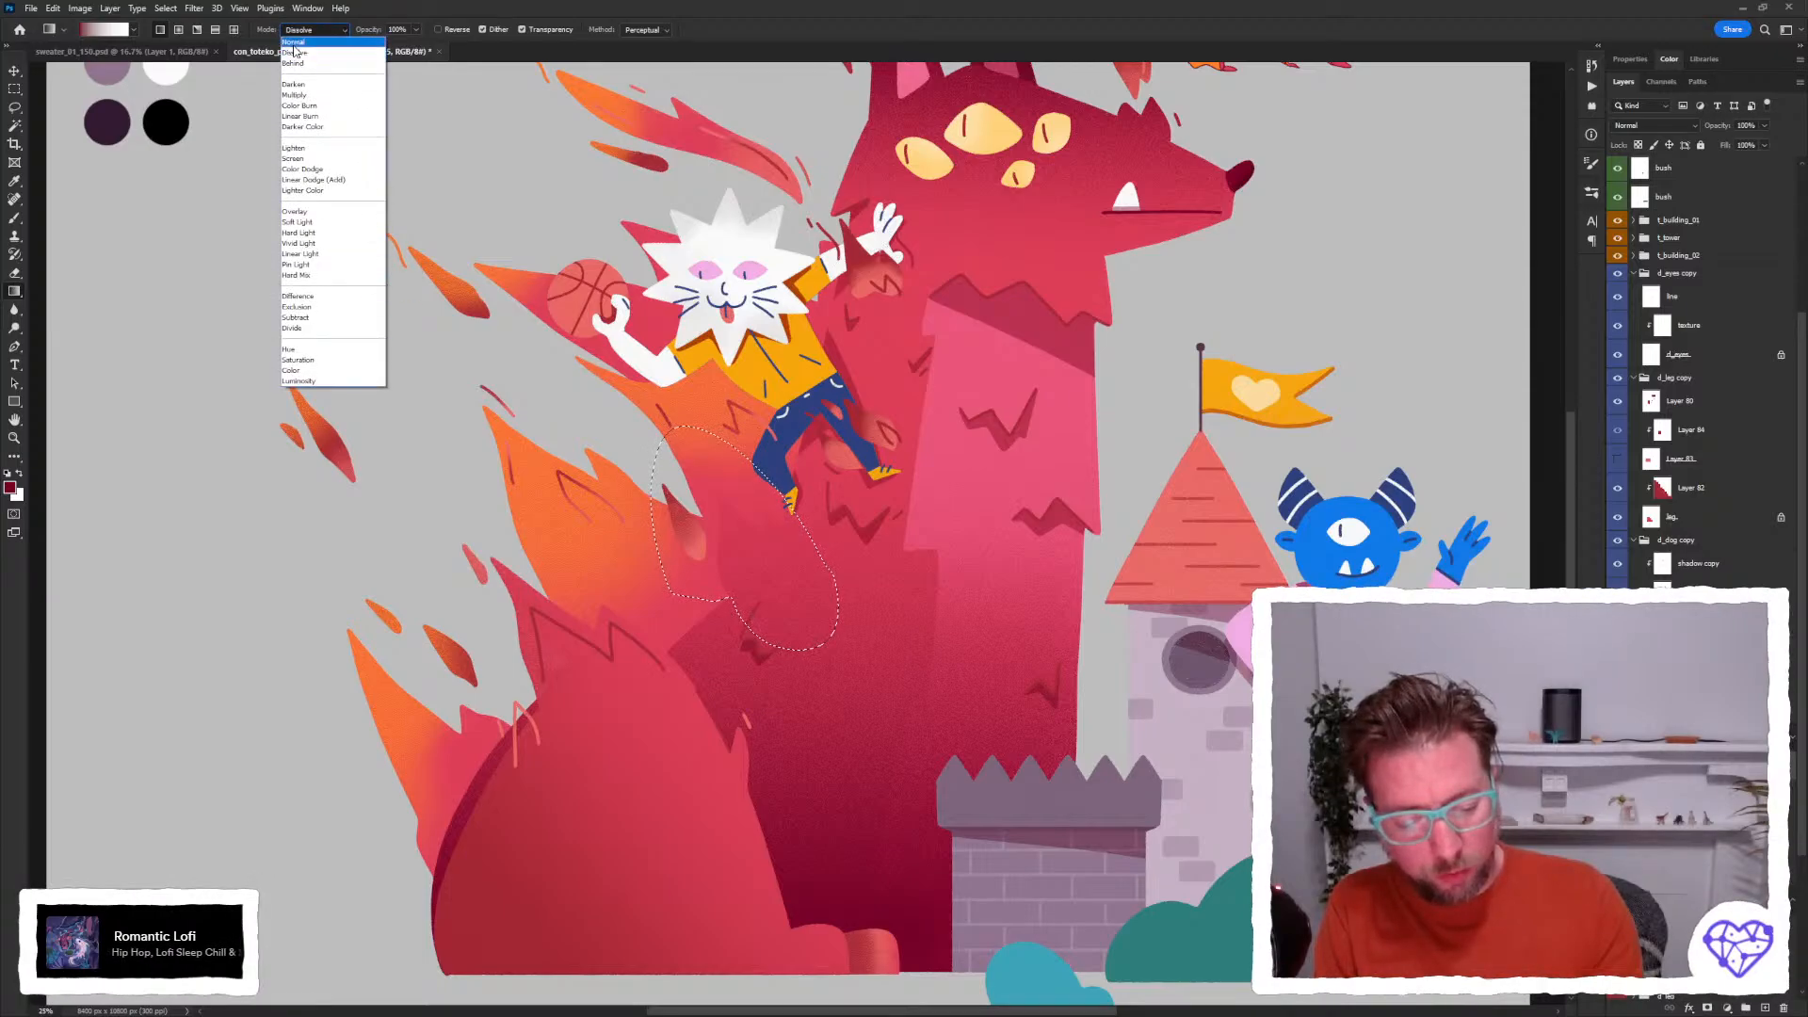
click(294, 55)
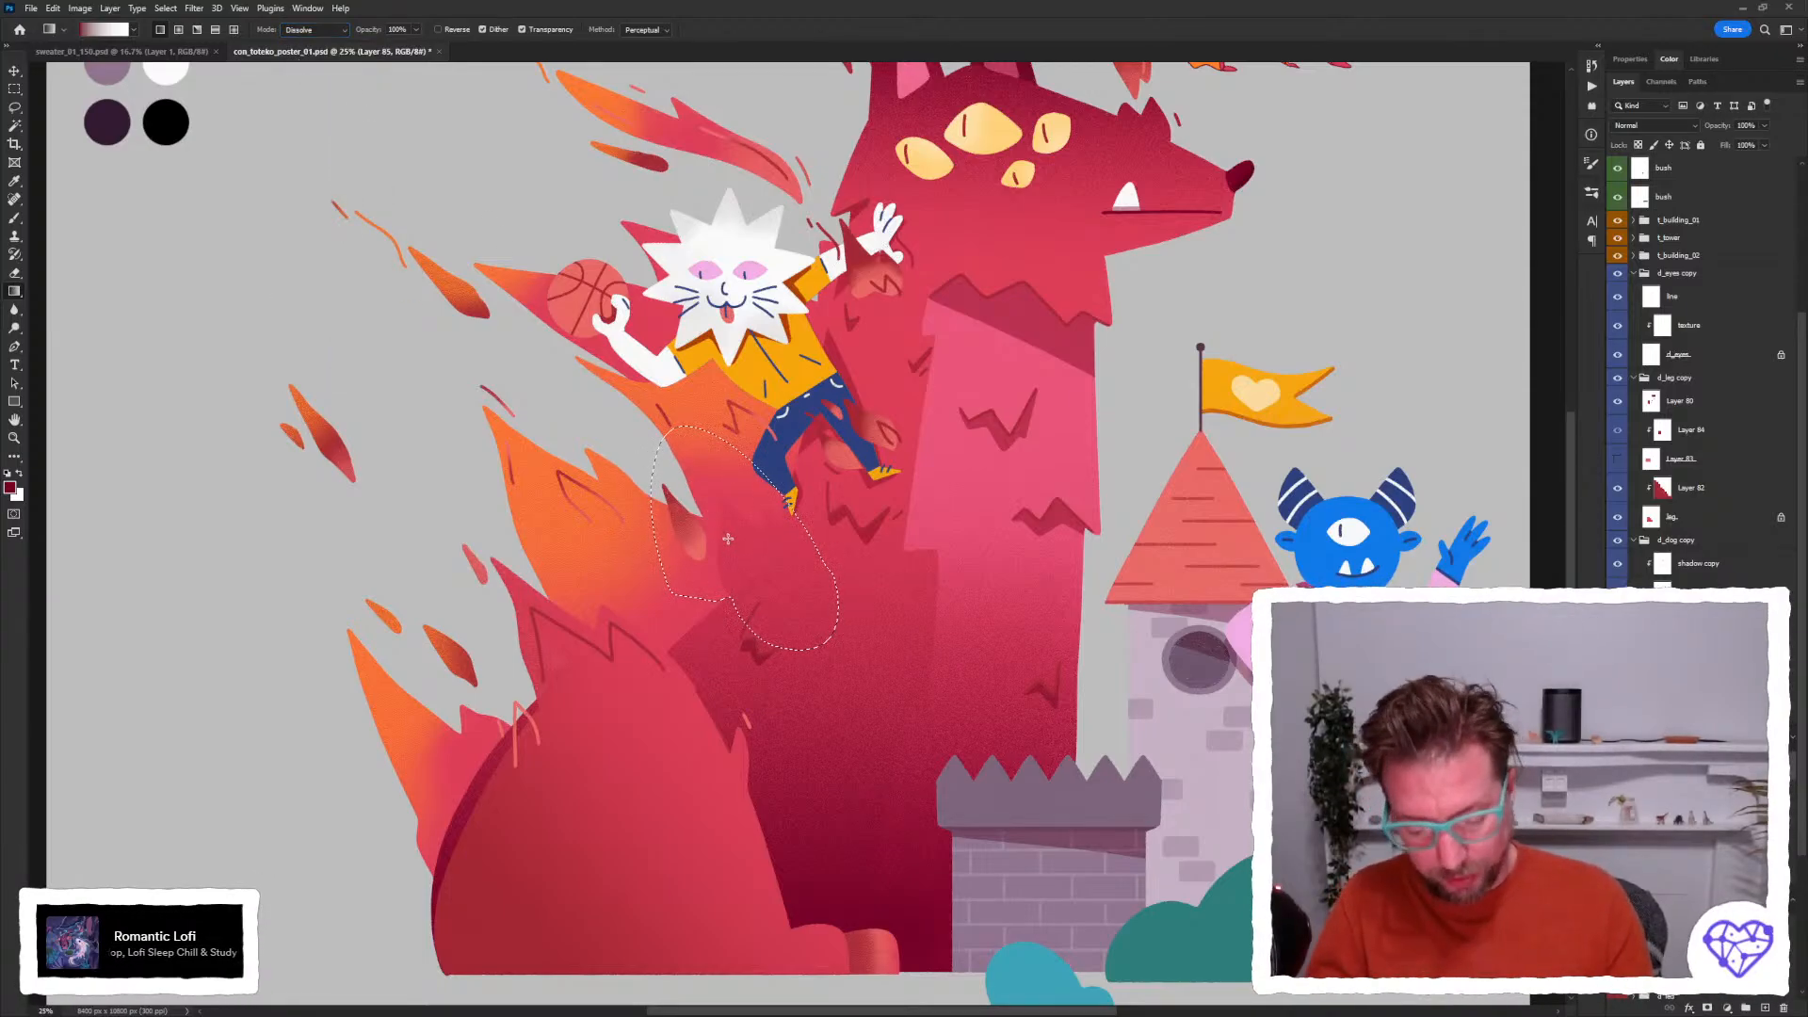
mouse_move(711, 504)
mouse_down()
mouse_move(758, 469)
mouse_move(725, 563)
mouse_up()
key(ctrl+z)
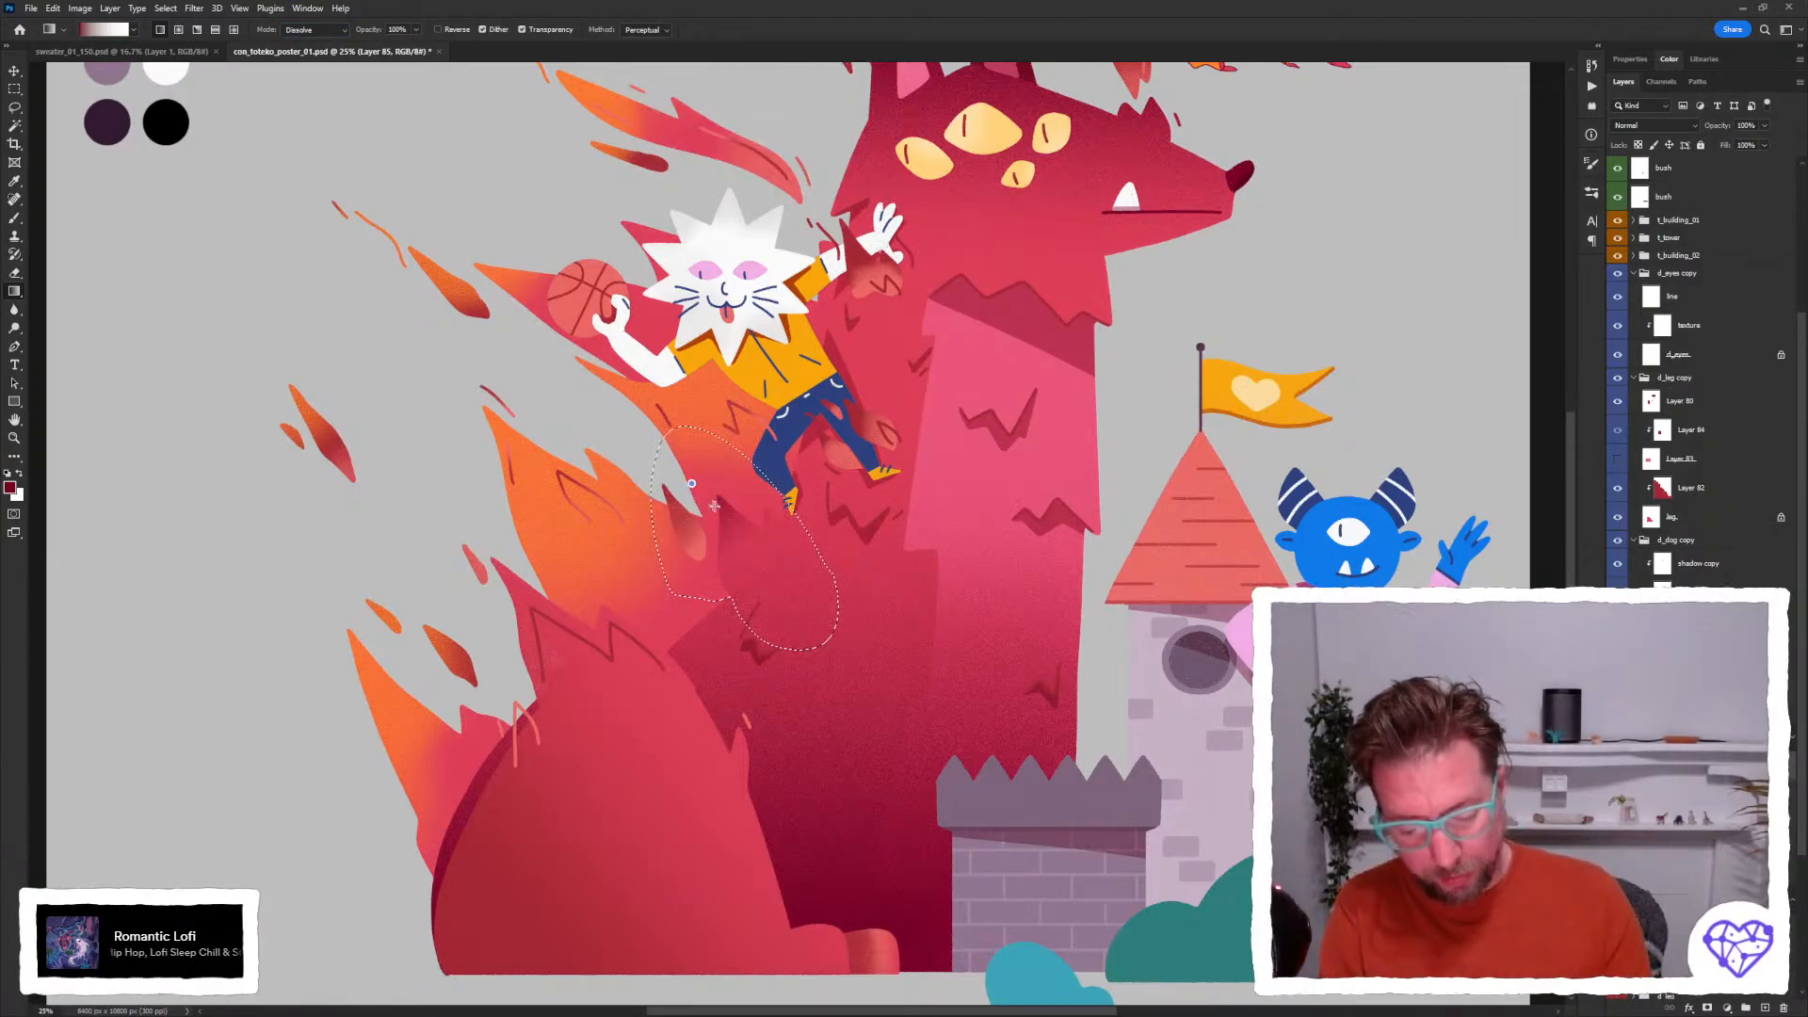
key(ctrl+z)
mouse_move(717, 499)
mouse_down()
mouse_move(724, 556)
mouse_move(764, 572)
mouse_up()
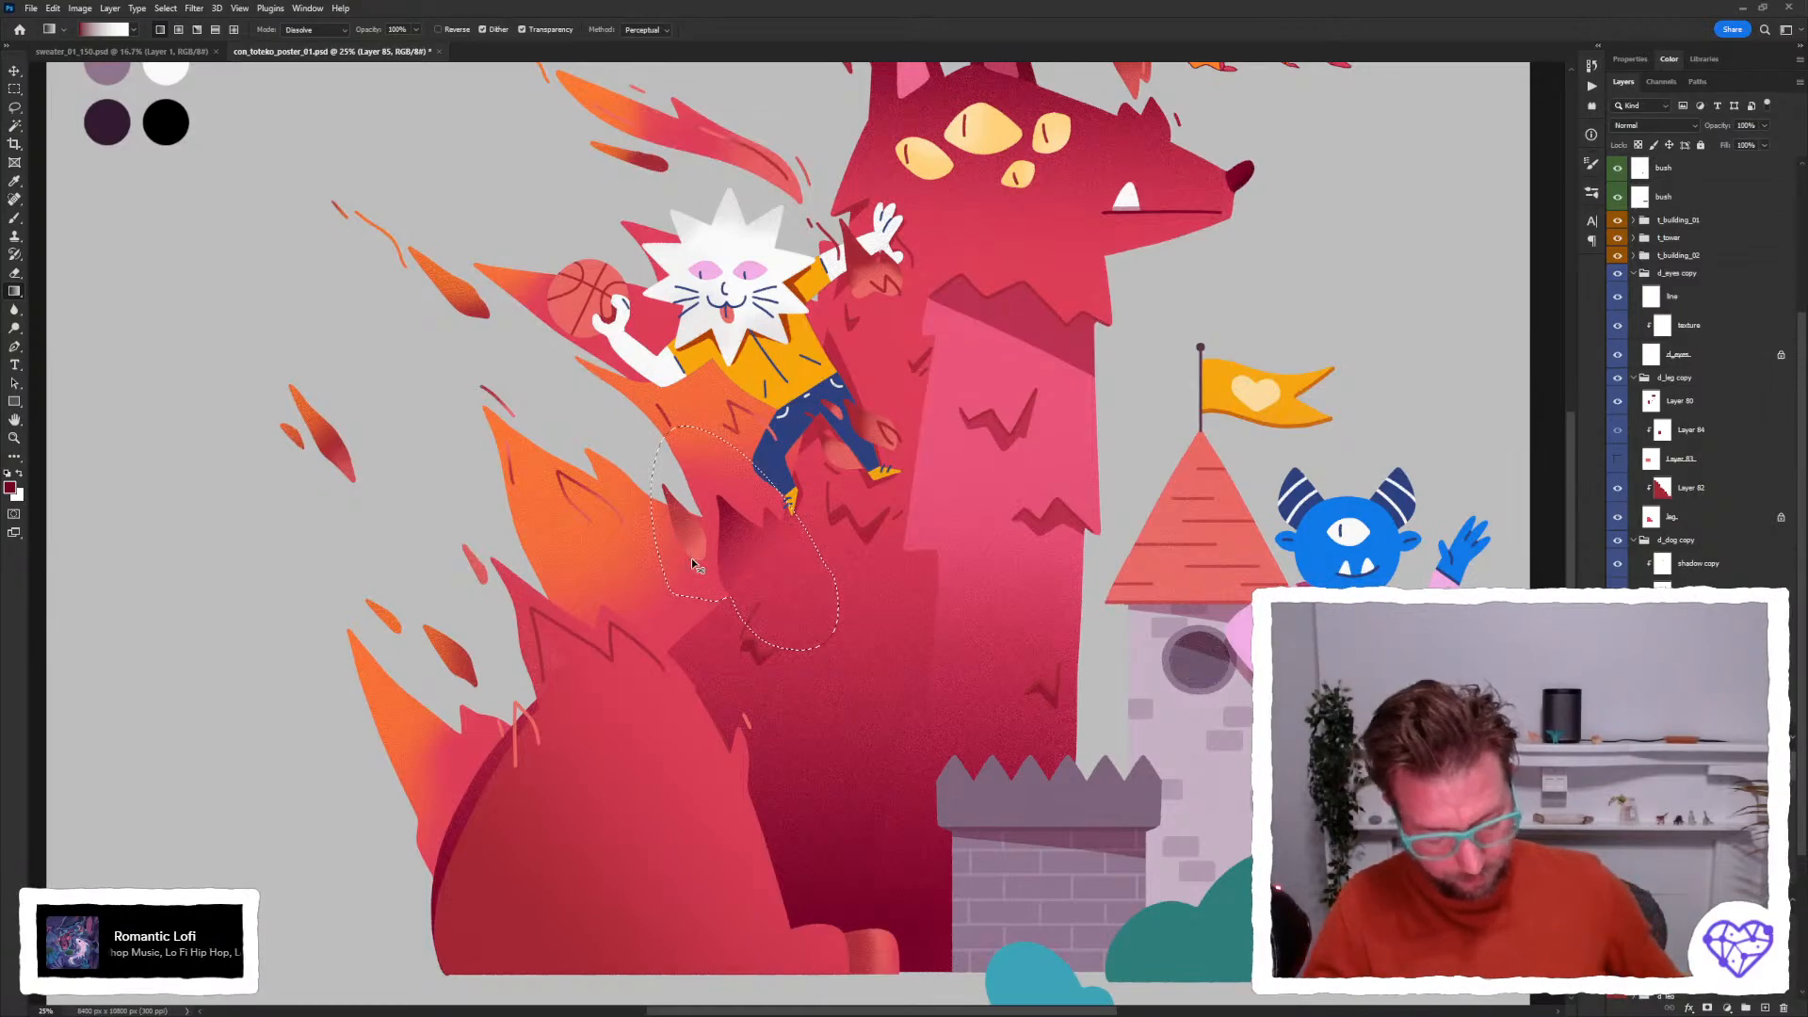
key(ctrl+d)
Examine the grainy shading on the fur tips beside the flames up close and from a distance.
key(z)
drag(525, 359, 952, 626)
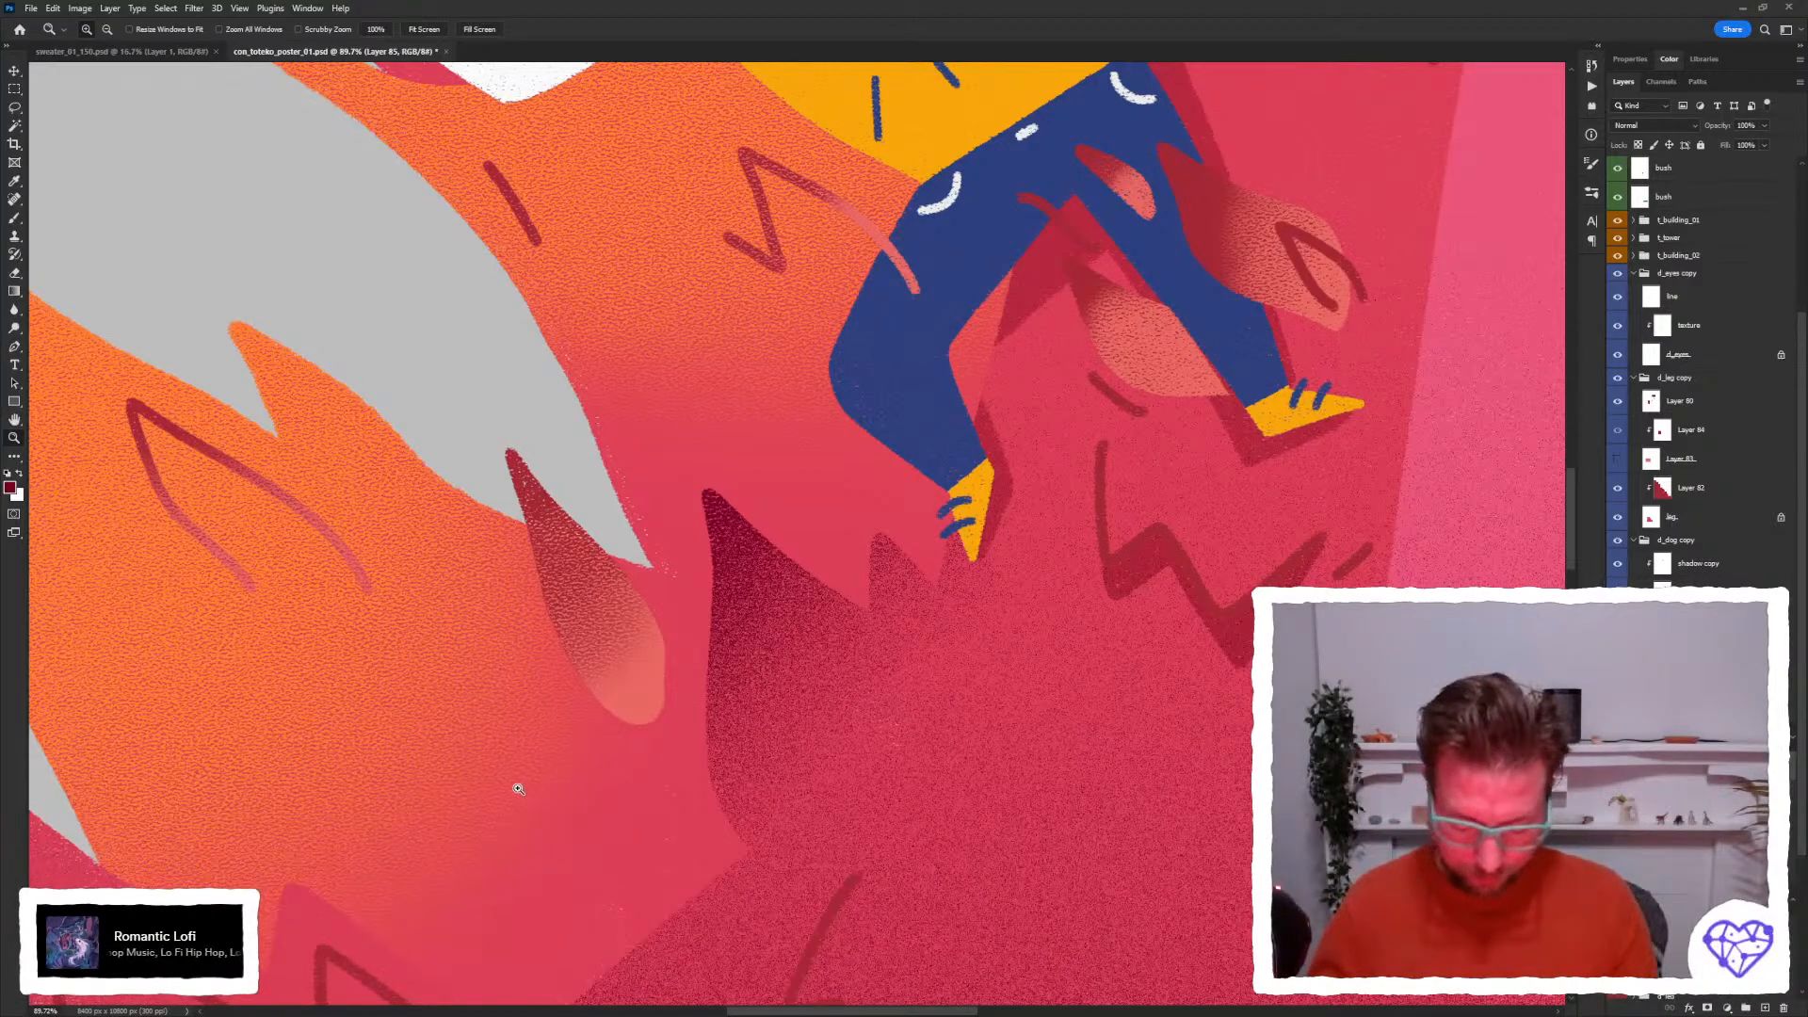
key(ctrl+minus)
key(ctrl+minus)
key(ctrl+minus)
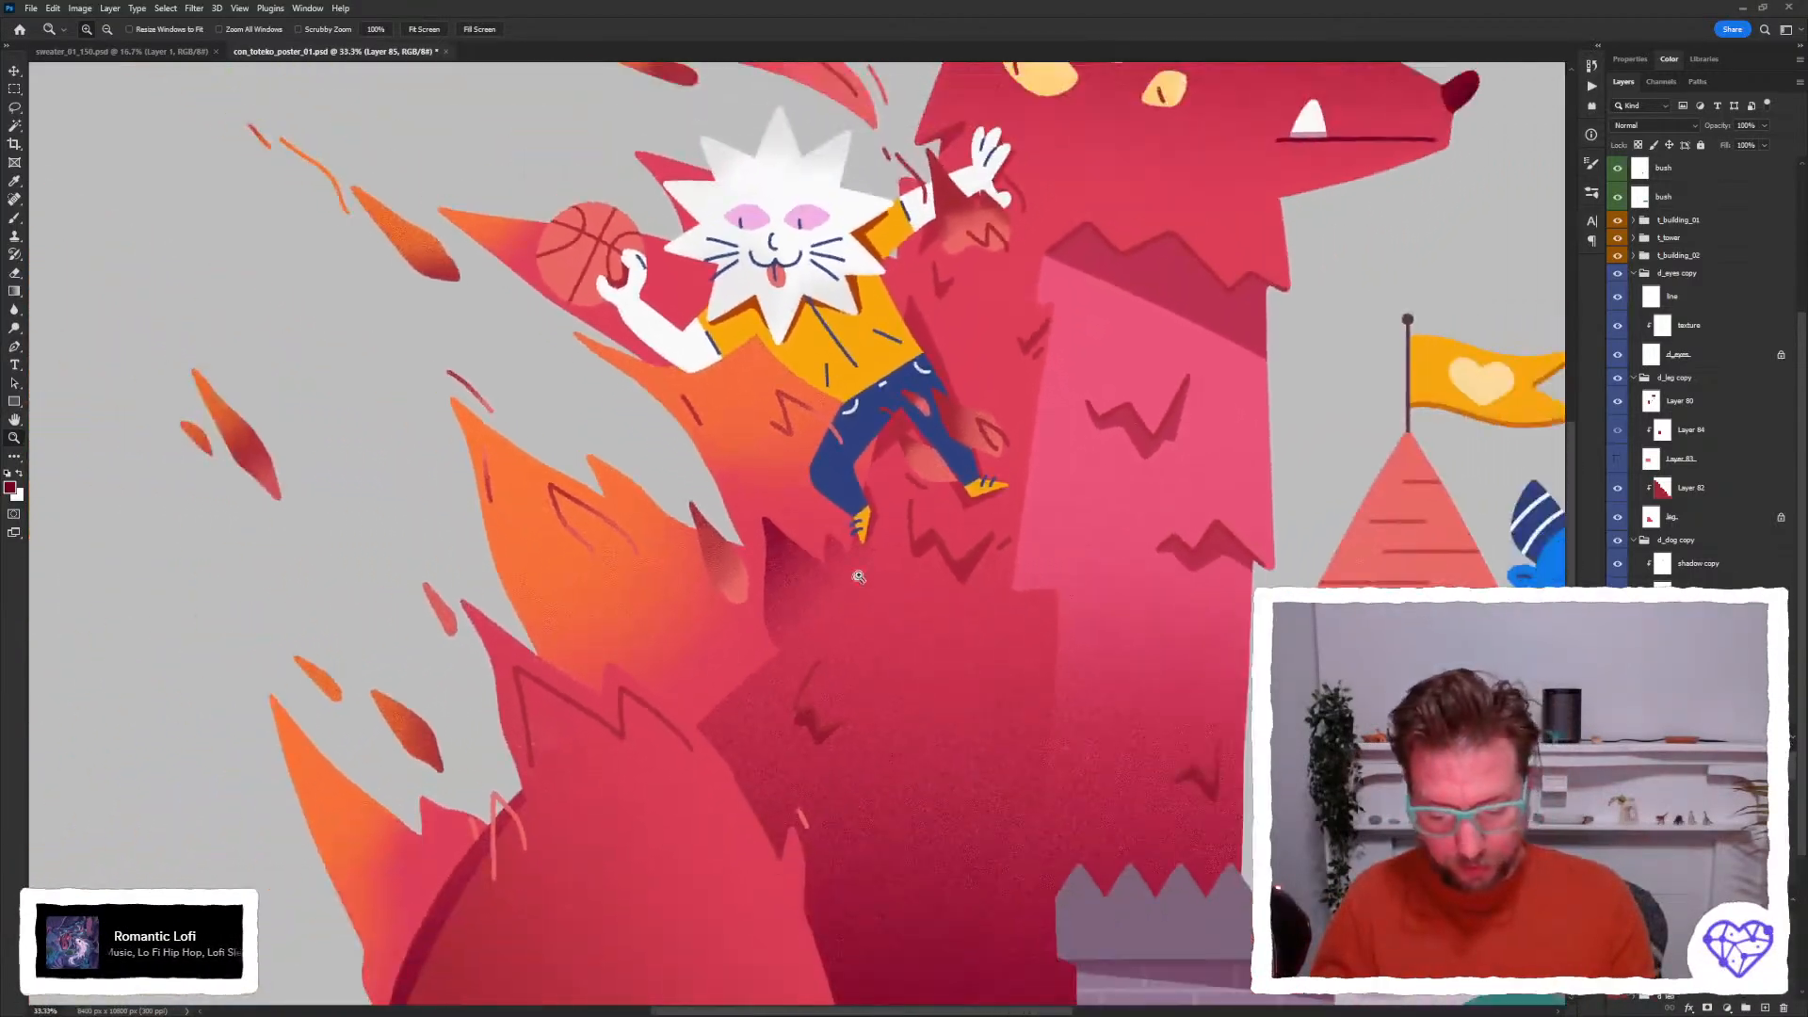
key(ctrl+plus)
key(ctrl+minus)
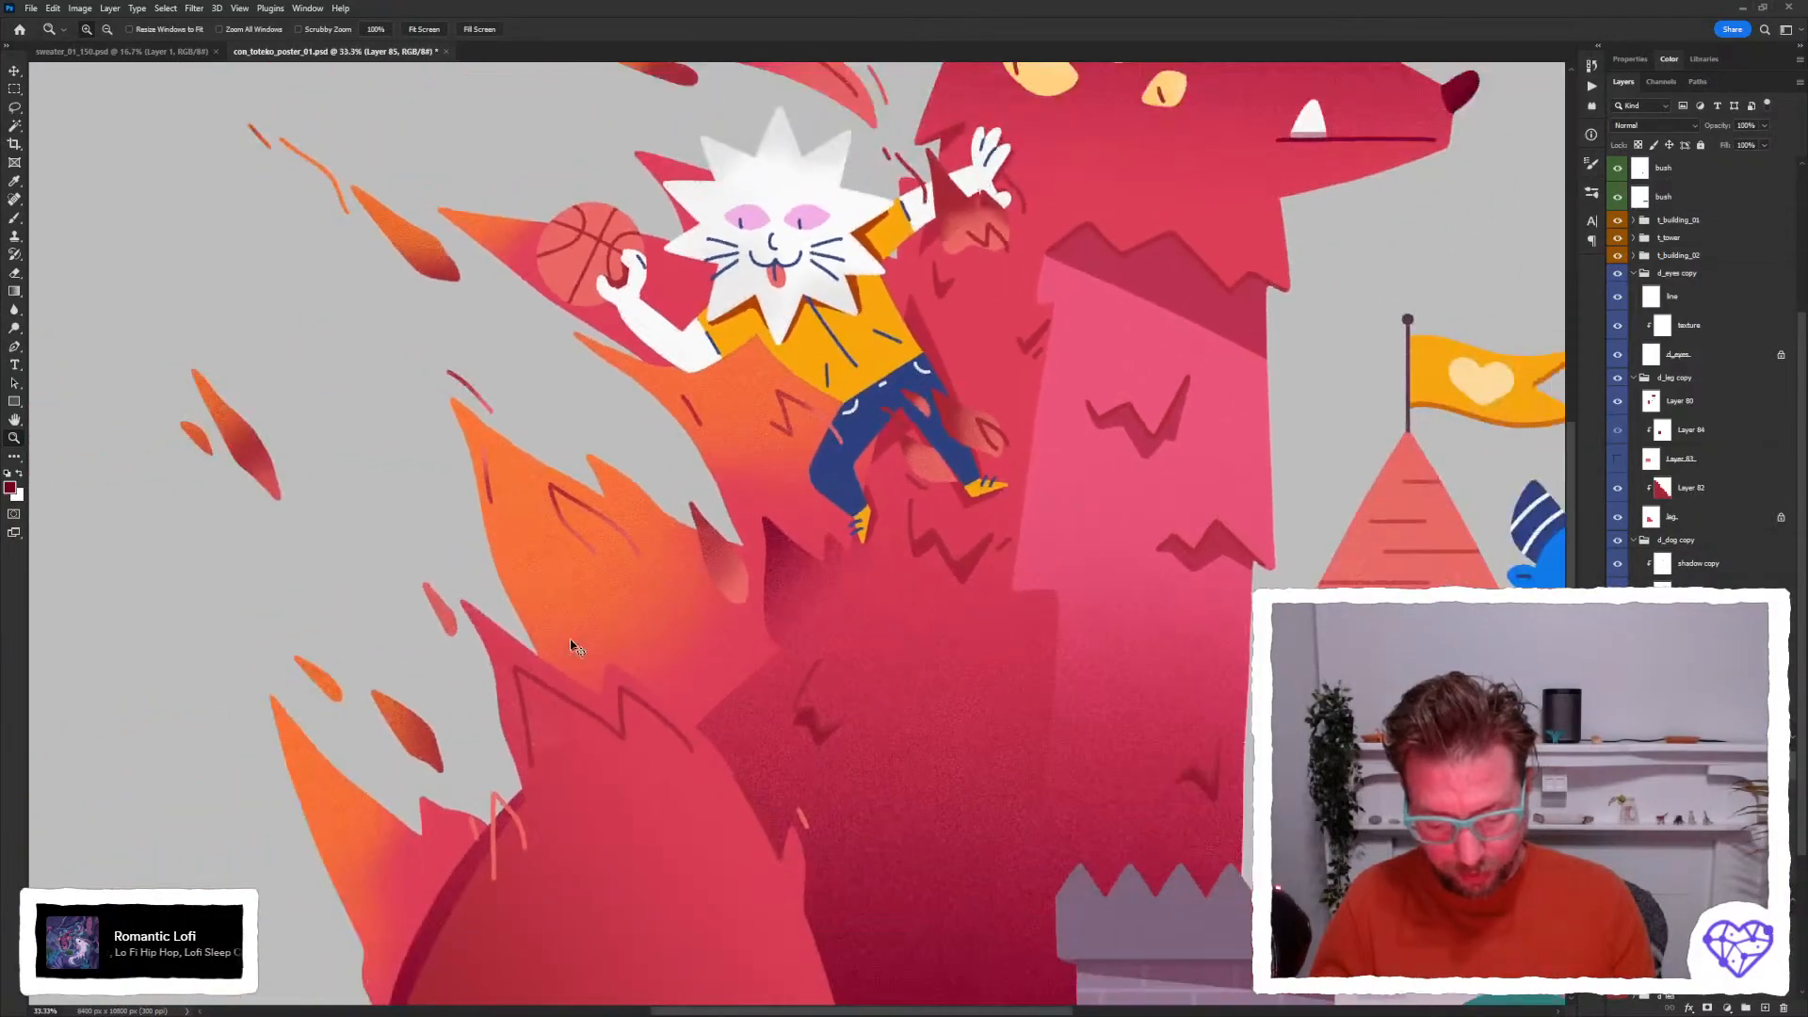
key(ctrl+plus)
key(ctrl+minus)
Compare the artwork with the d_fire_front flame group hidden and shown.
key(v)
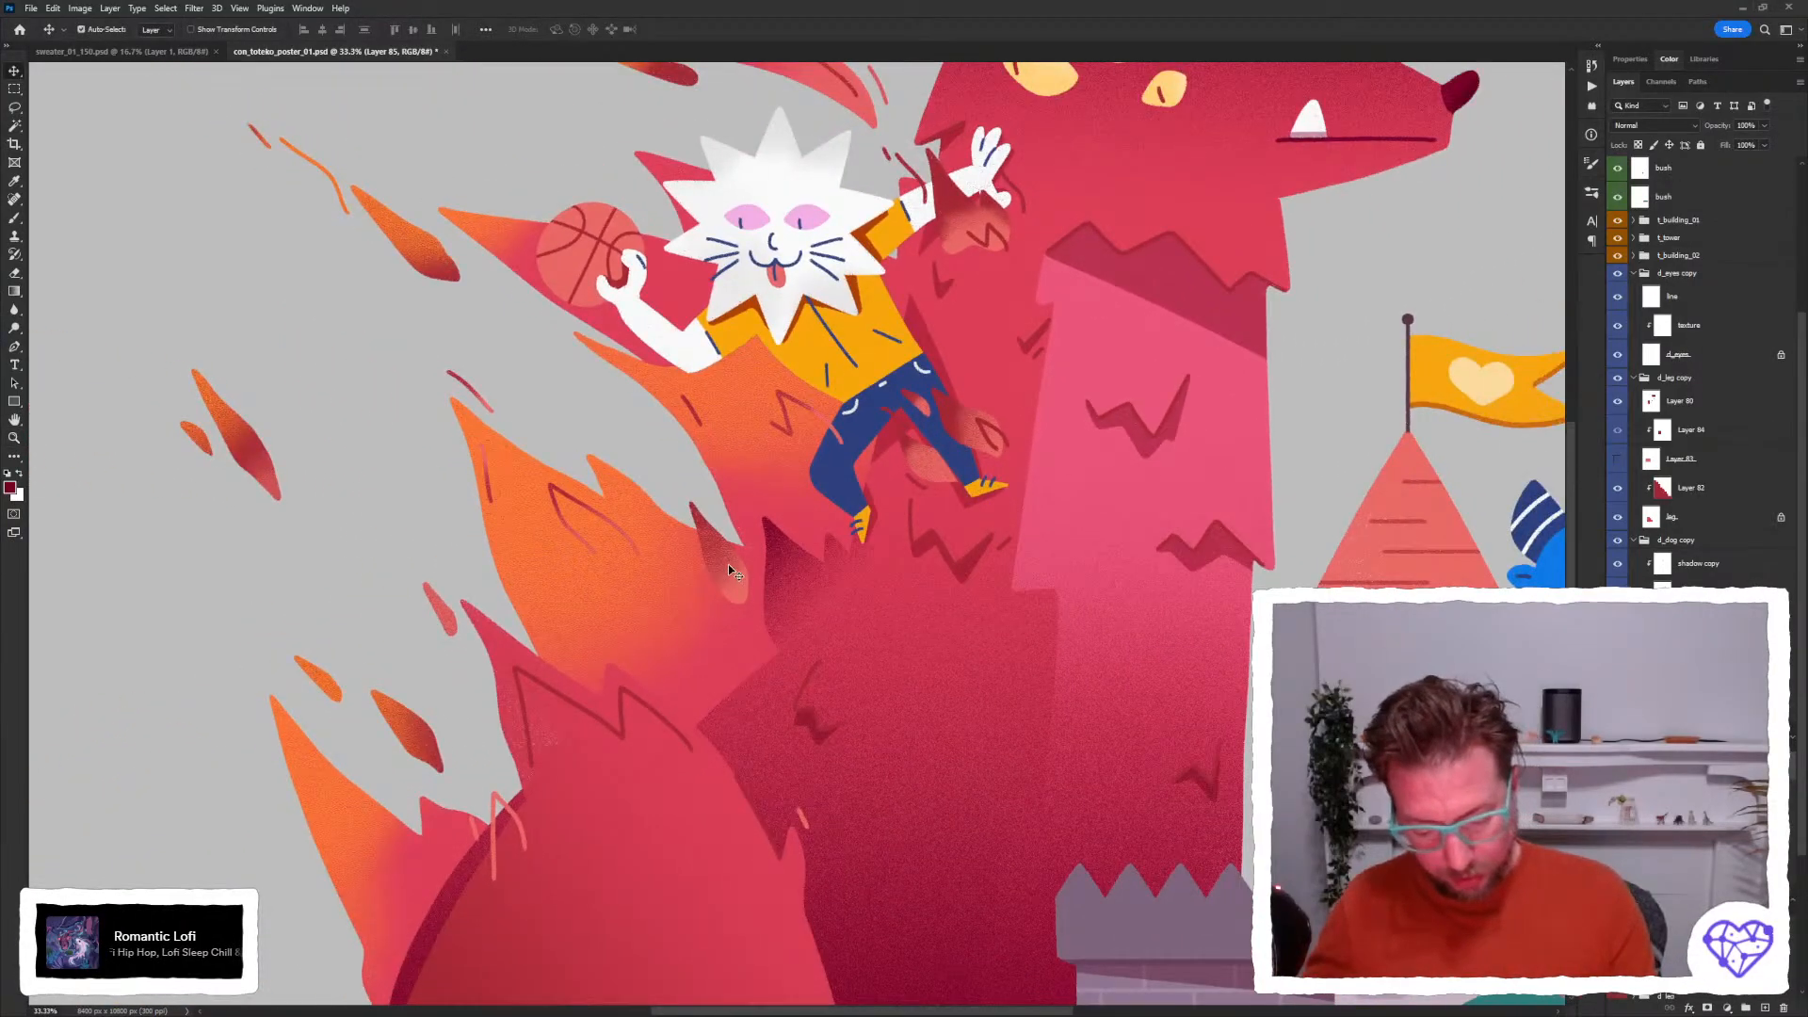
click(729, 565)
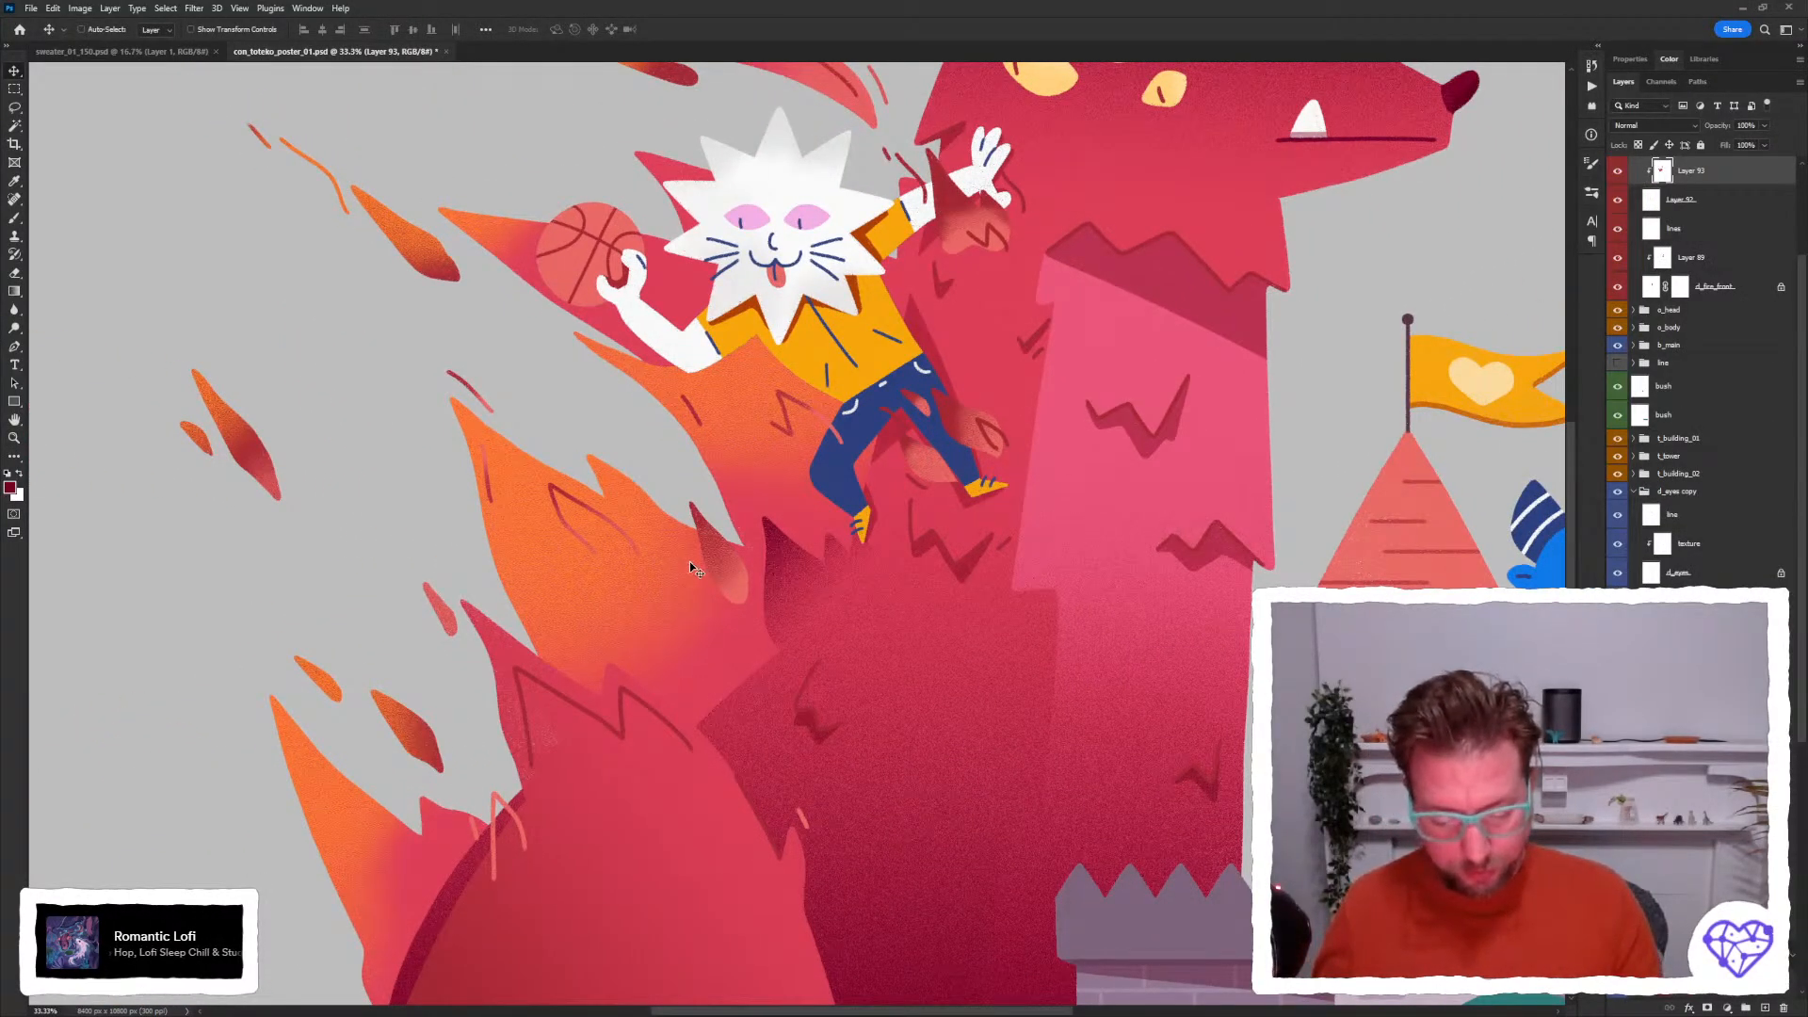
scroll(1727, 254, up, 3)
click(1687, 294)
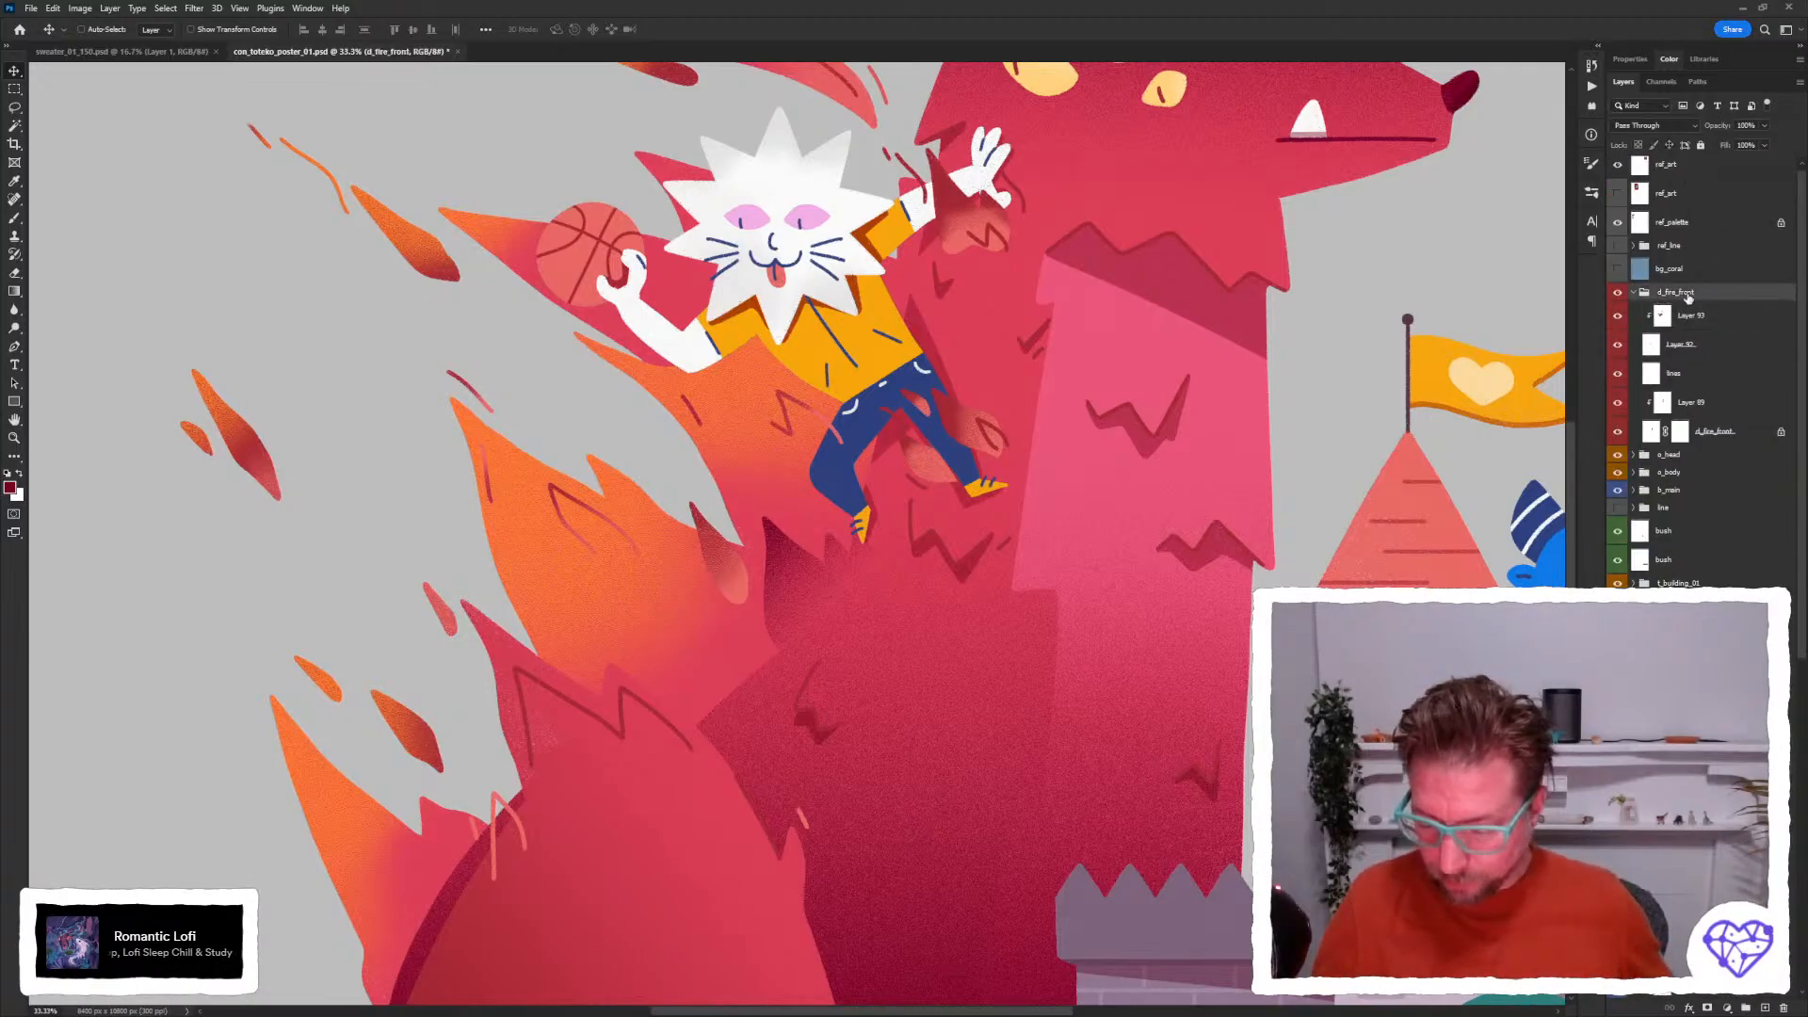
click(1621, 296)
click(1621, 296)
click(1621, 296)
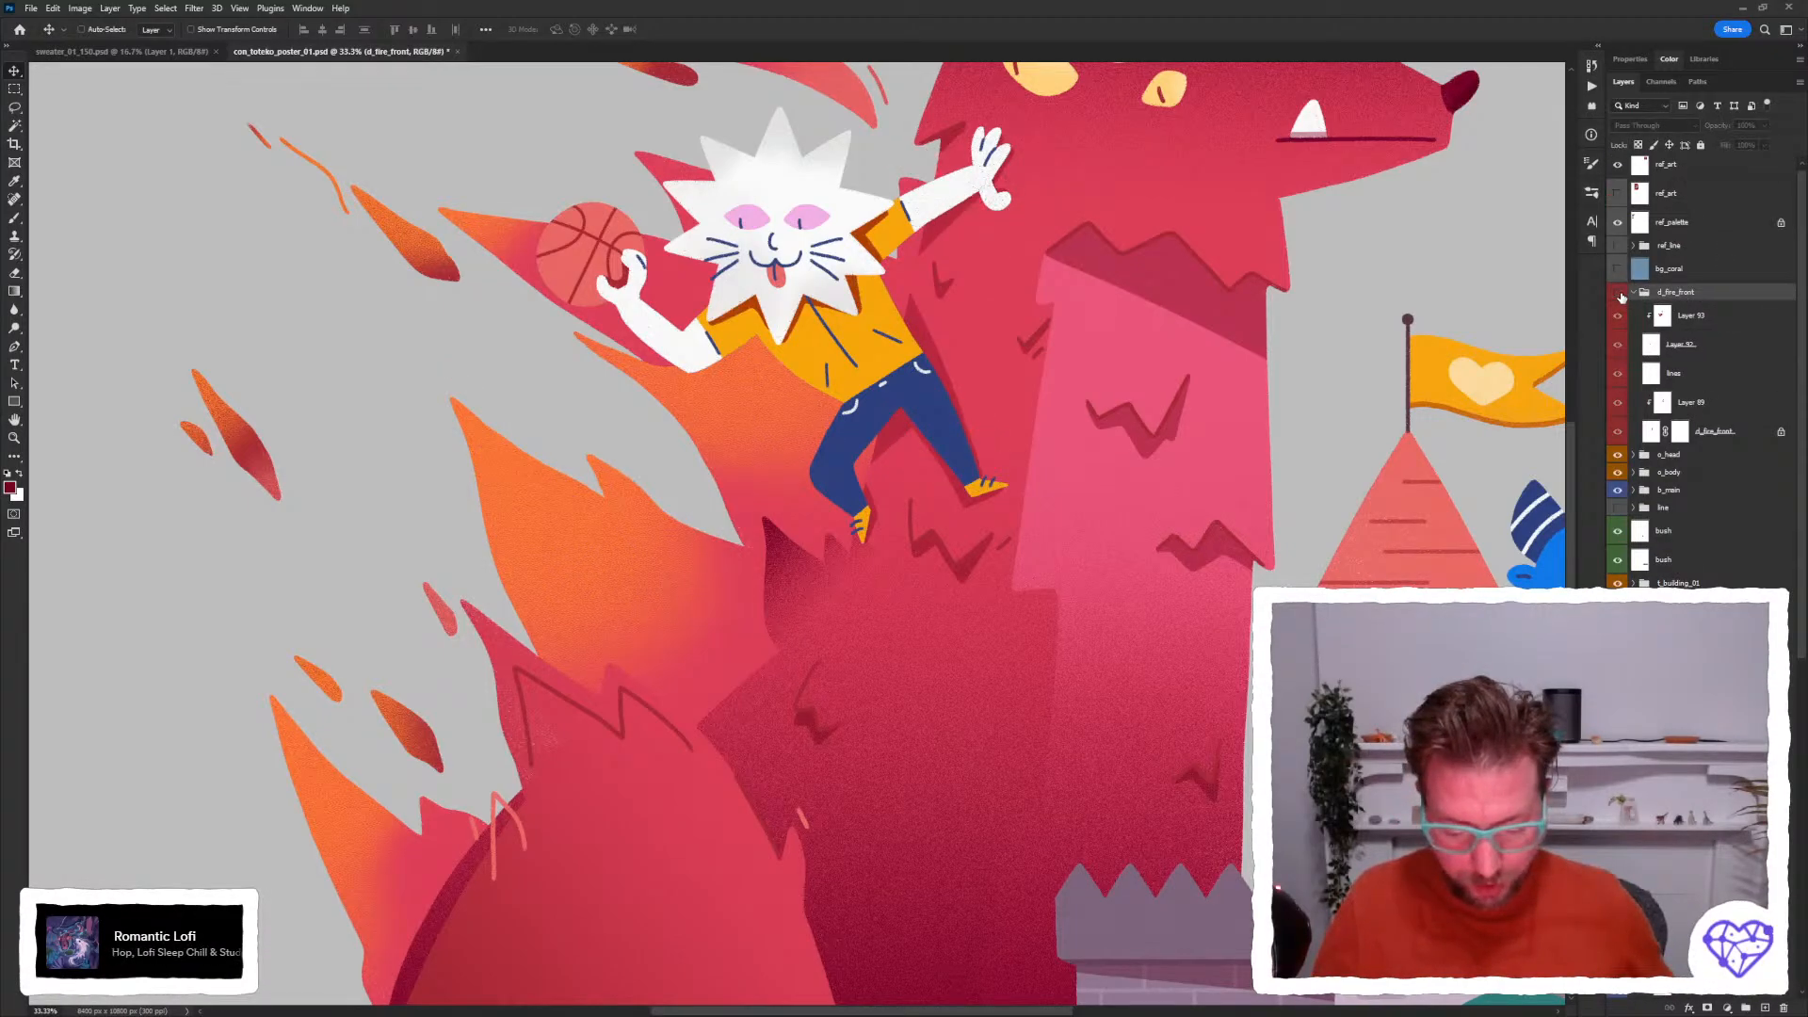
click(1621, 296)
click(1621, 296)
click(1620, 295)
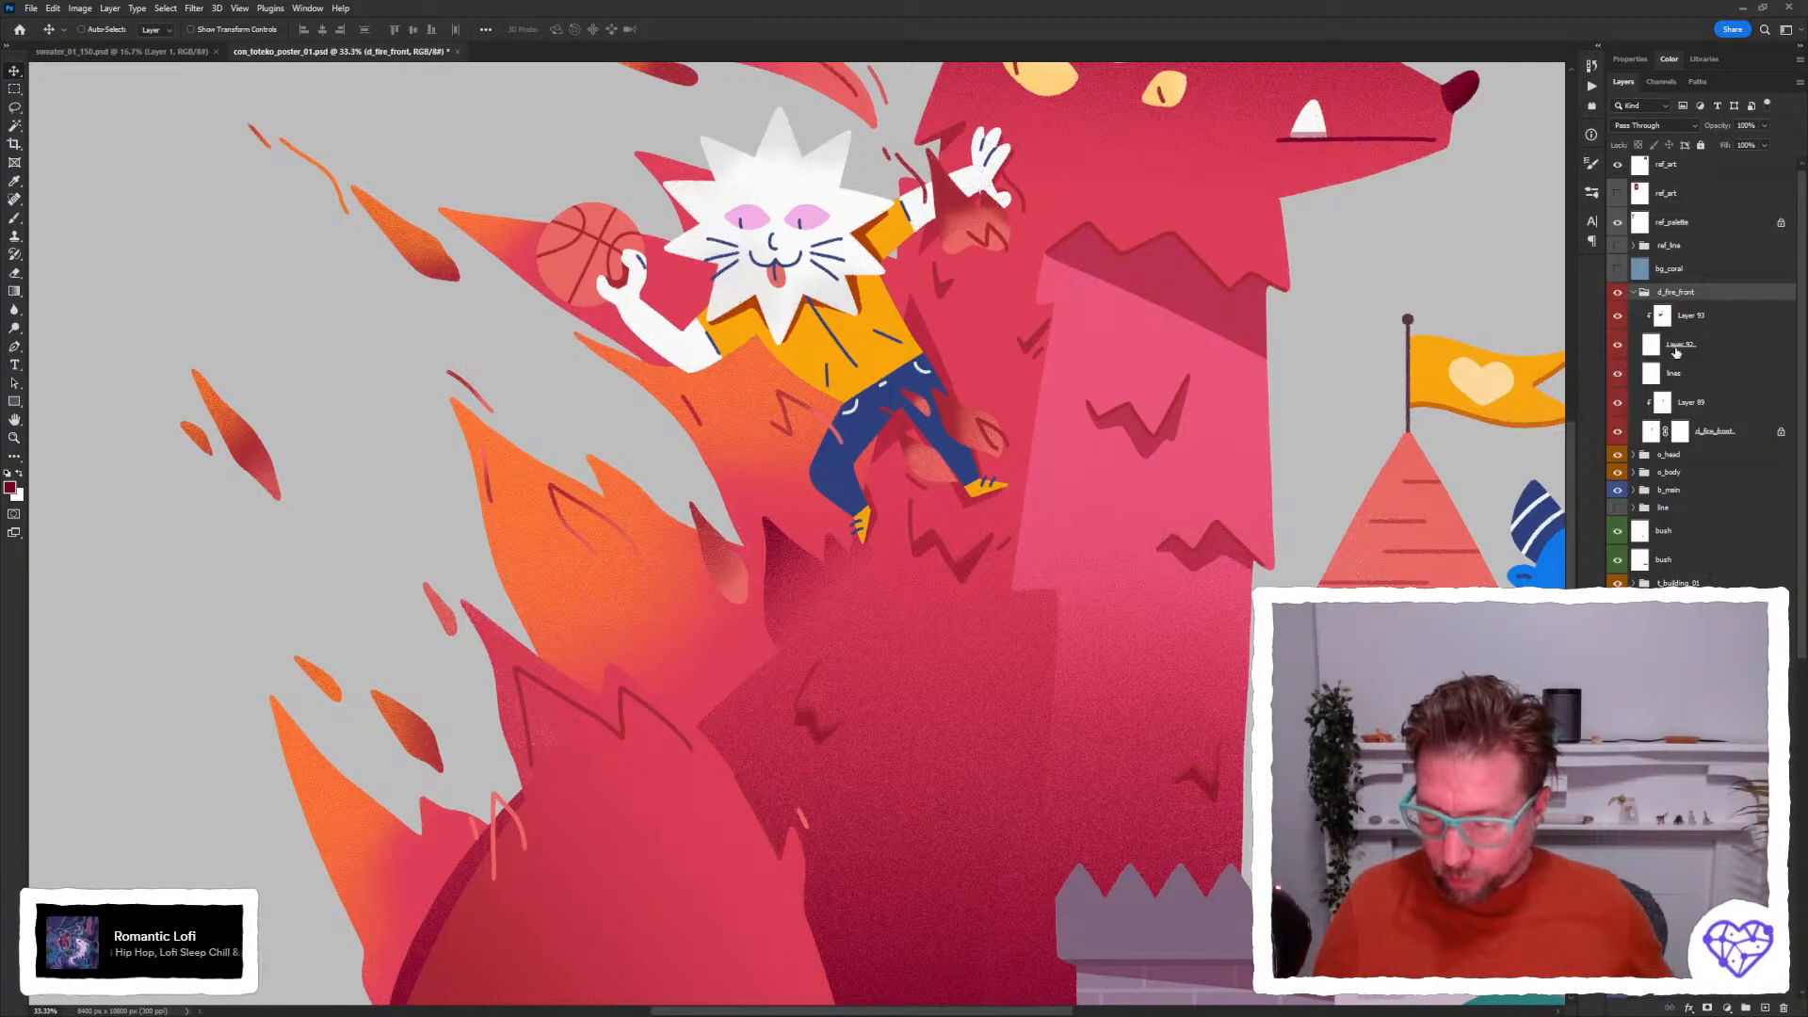
Compare the artwork with the layers inside the d_fire_front group hidden and shown.
click(1626, 348)
click(1625, 349)
click(1626, 349)
click(1626, 348)
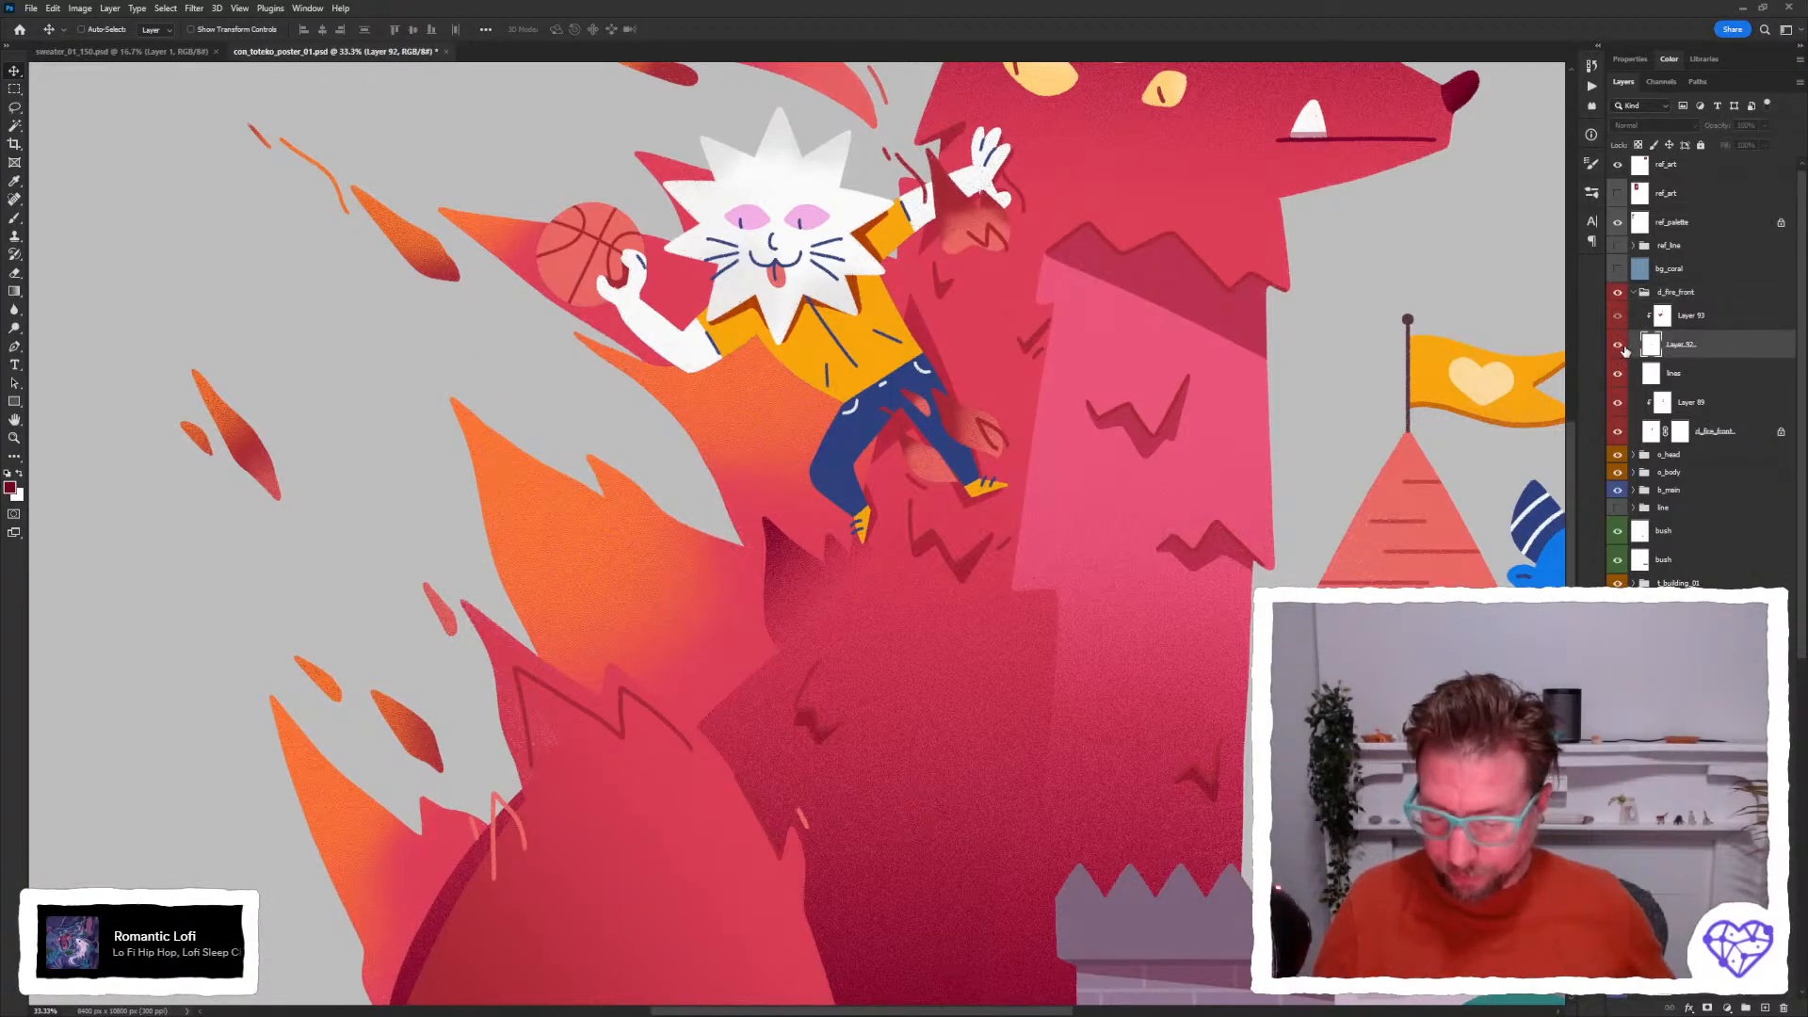
click(1626, 348)
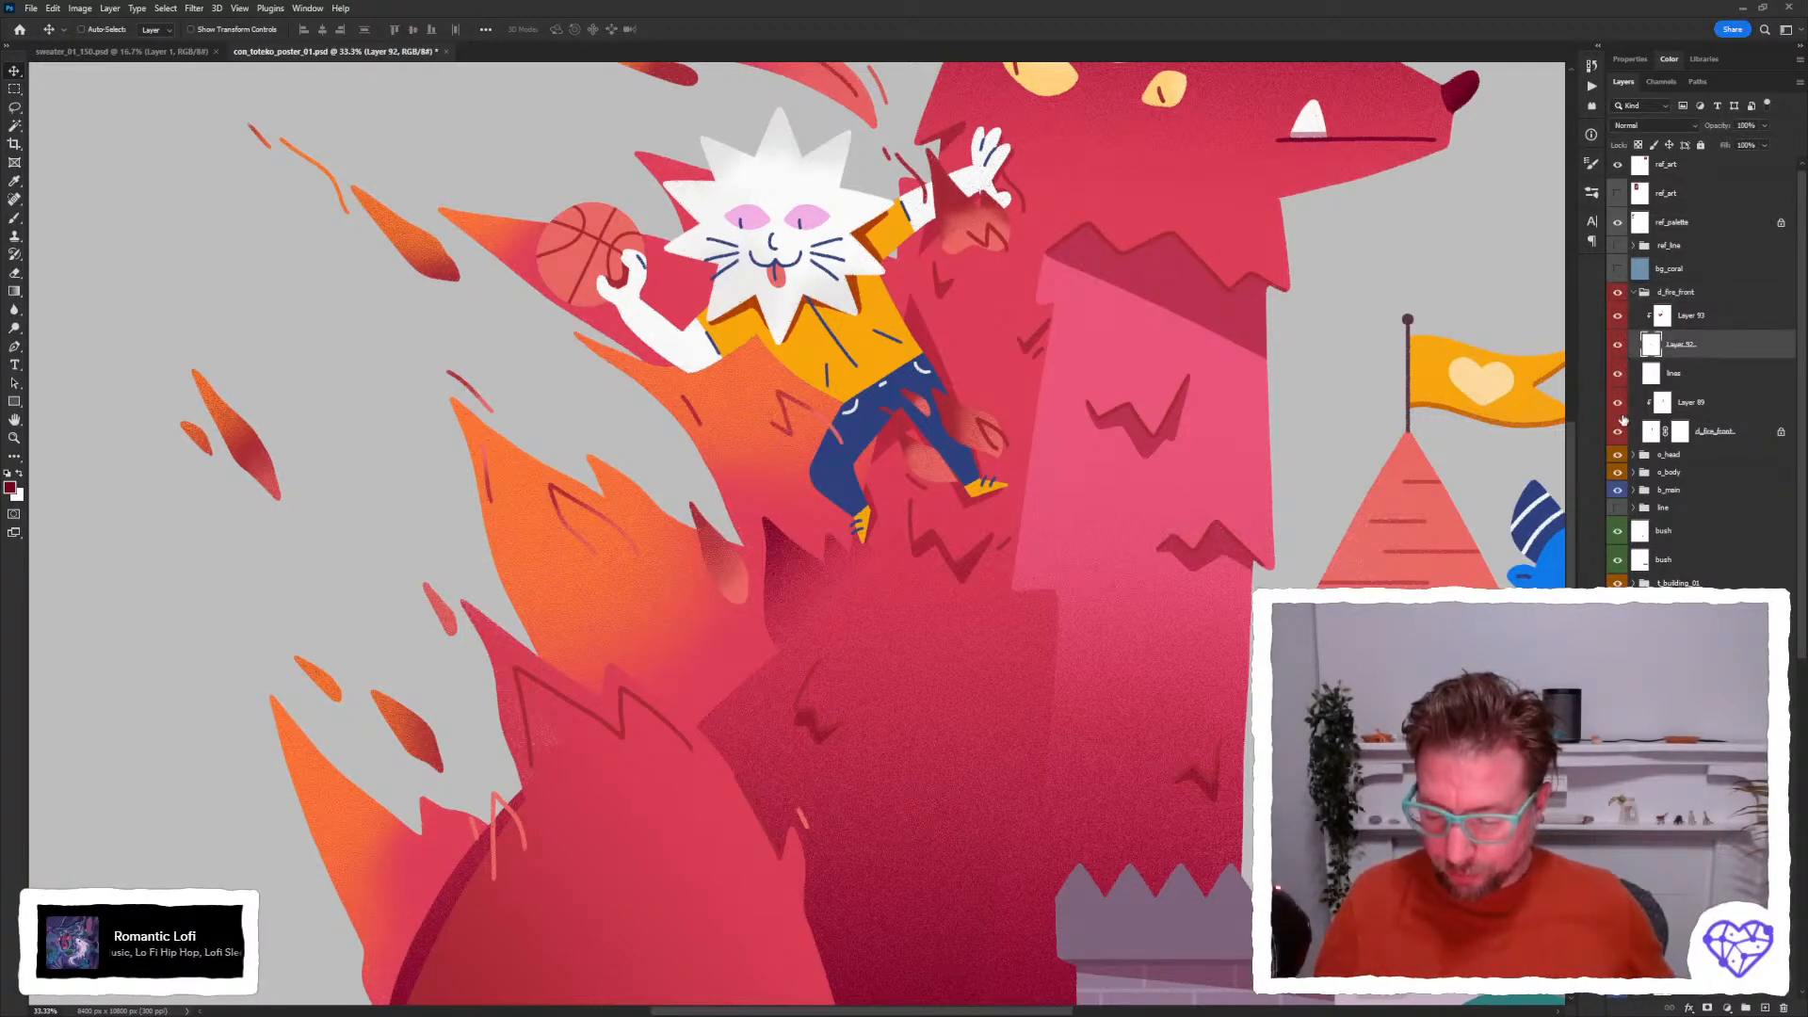
click(1619, 431)
click(1619, 431)
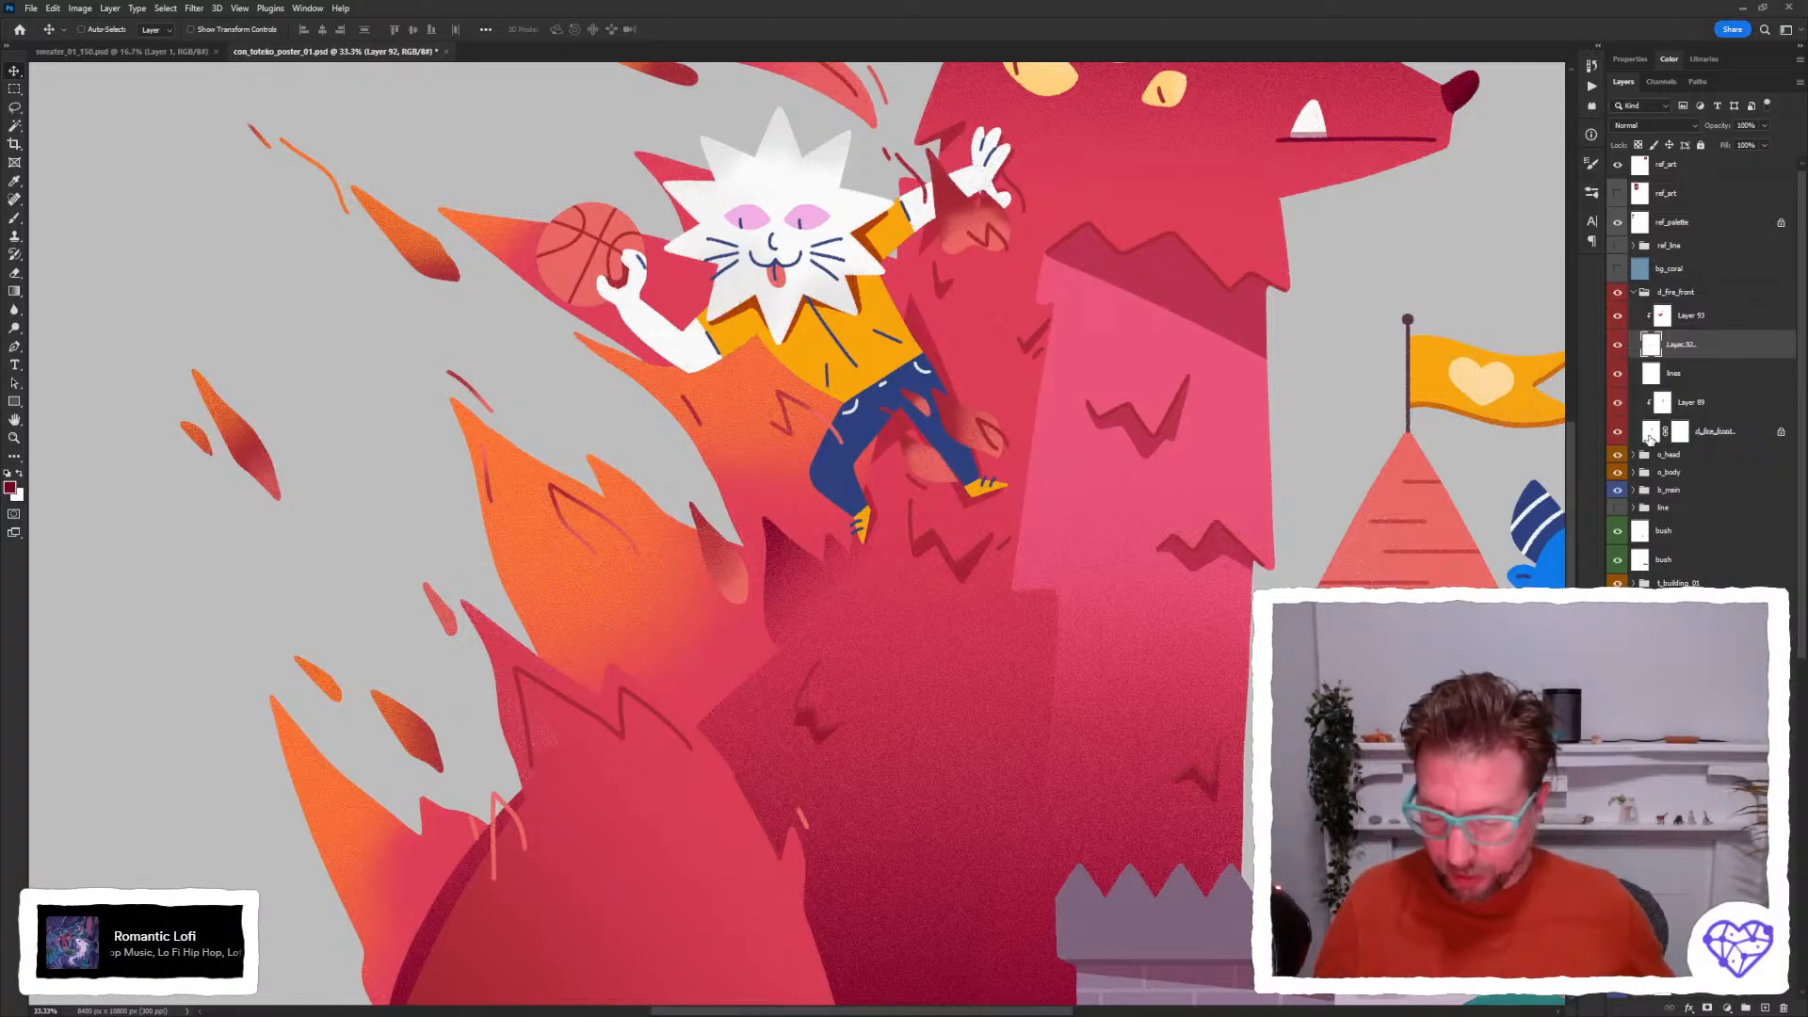
On the d_fire_front layer, paint dark red tips with an enlarged brush on the small flames by the cat character's raised arm and legs.
click(1650, 436)
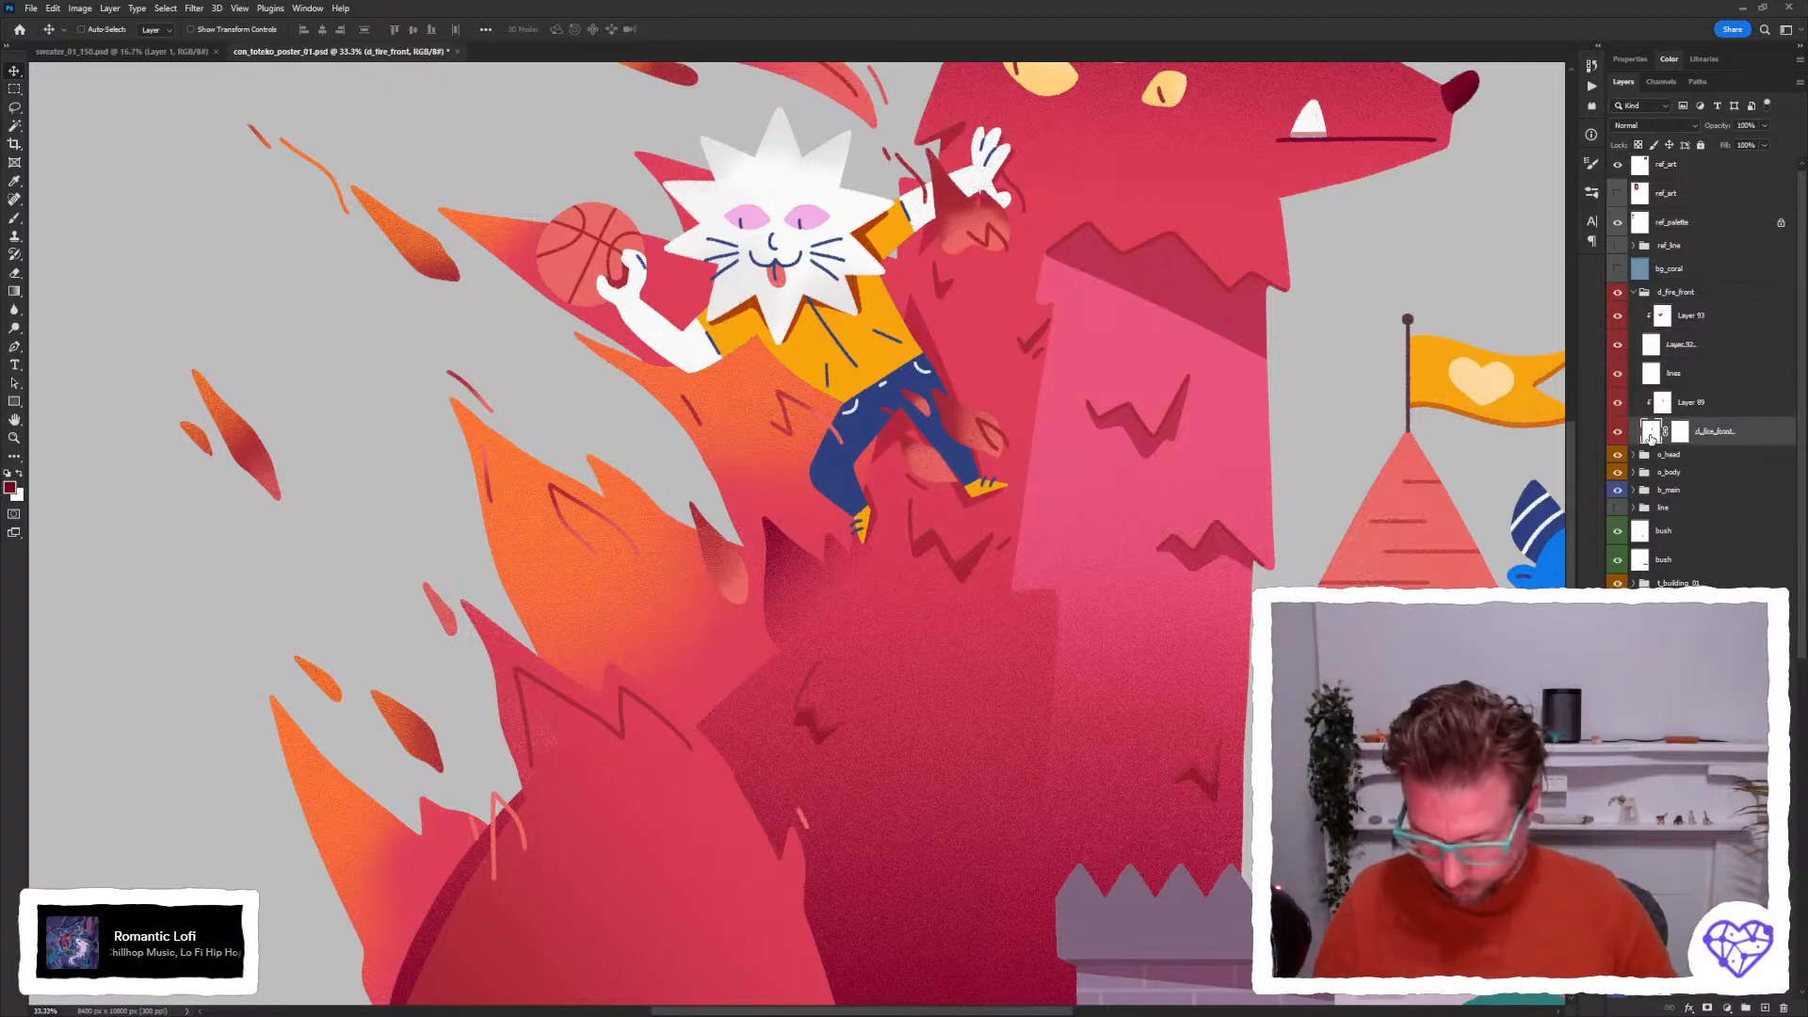
key(b)
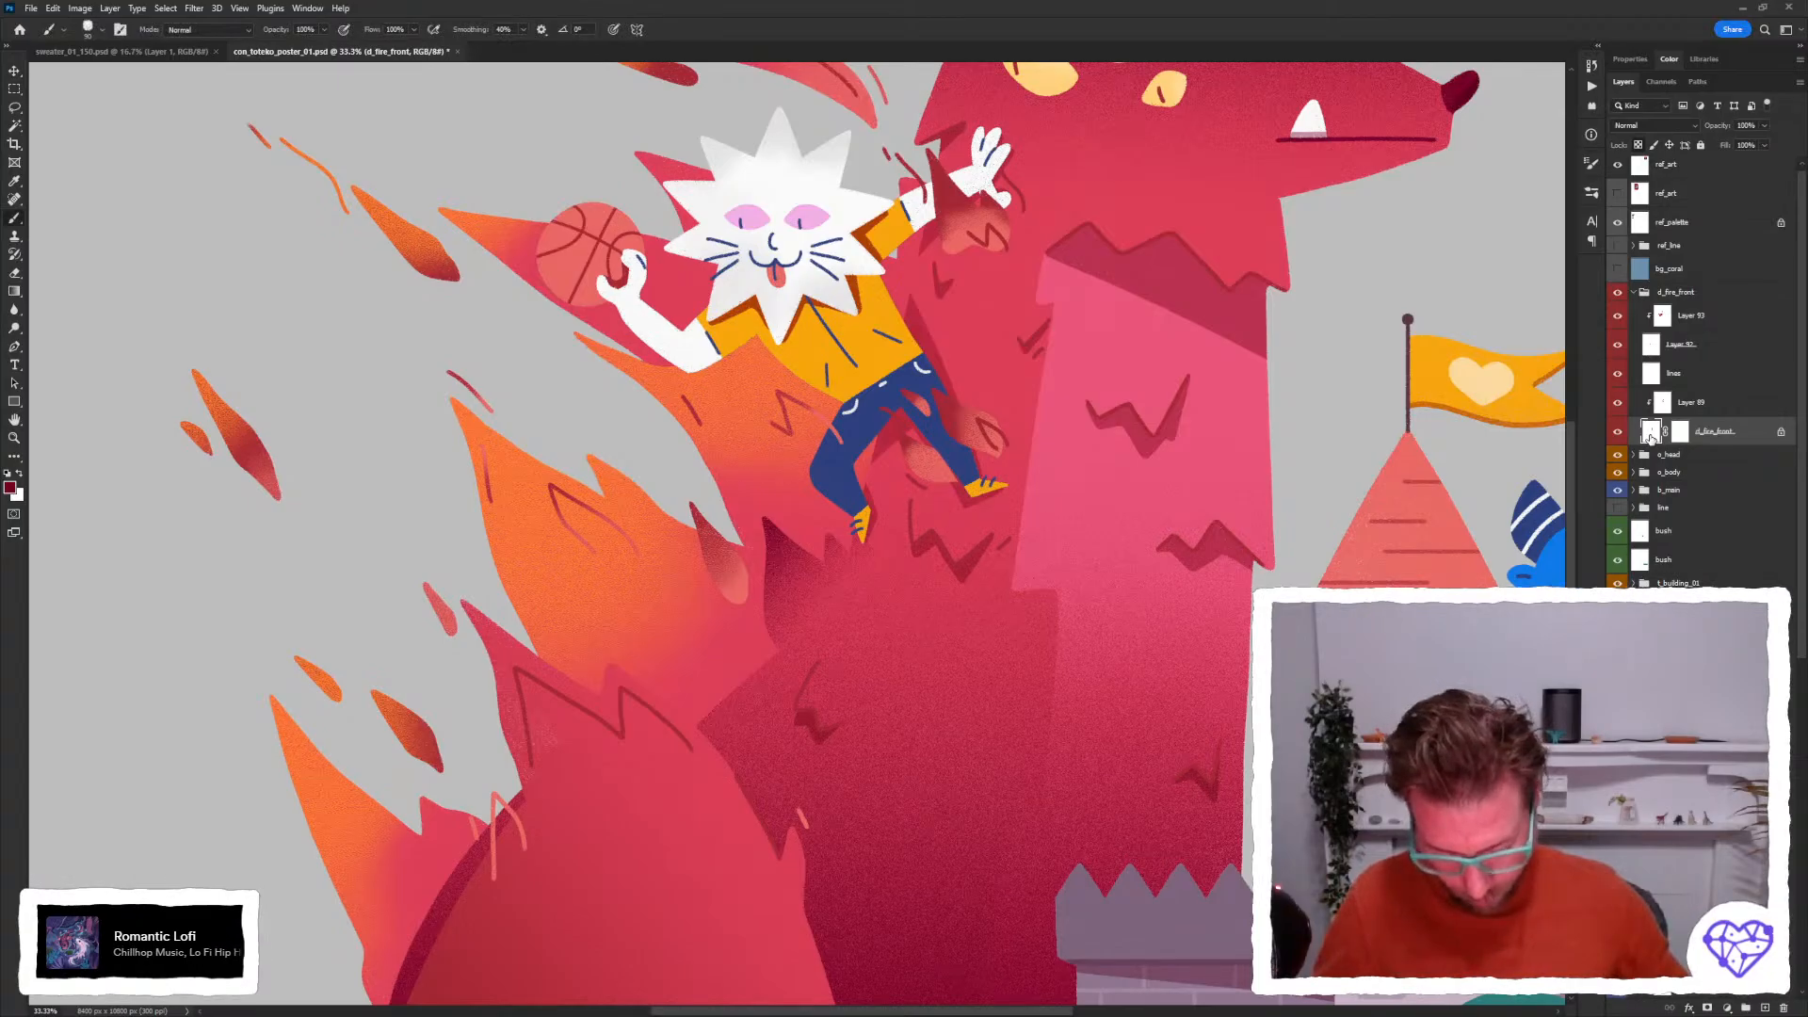
key(ctrl+minus)
key(ctrl+minus)
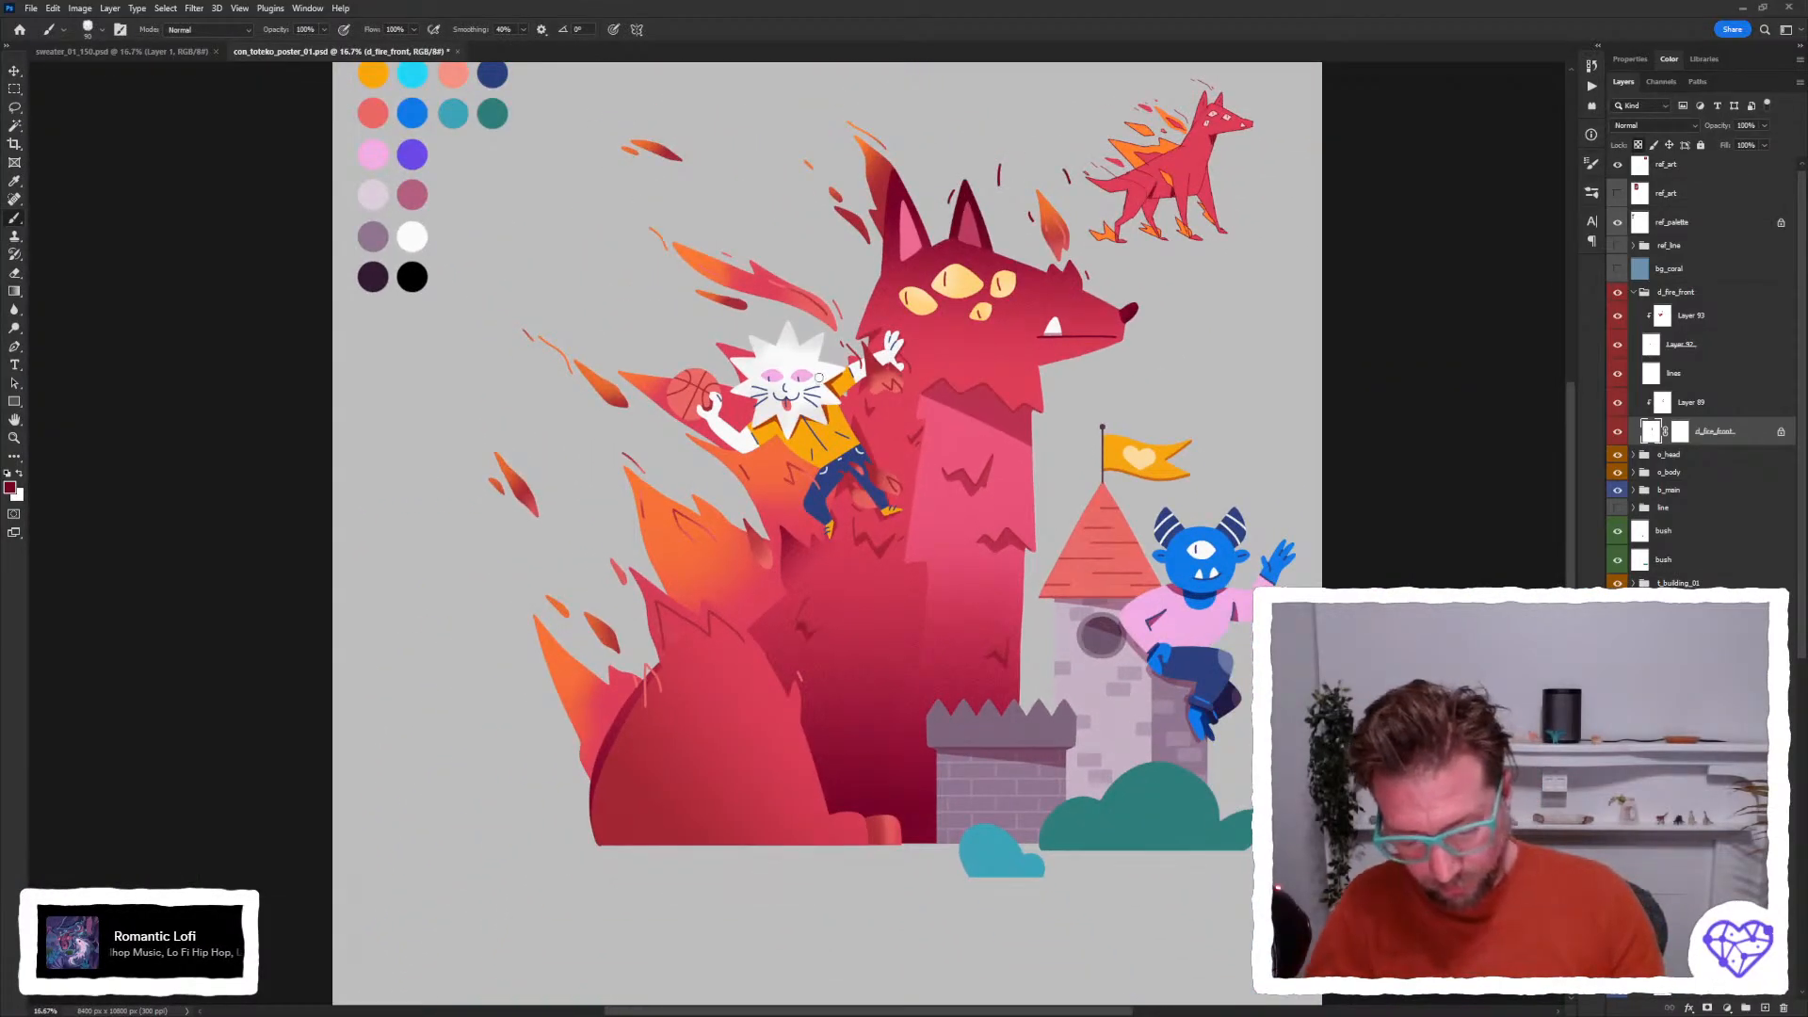
alt+click(1184, 160)
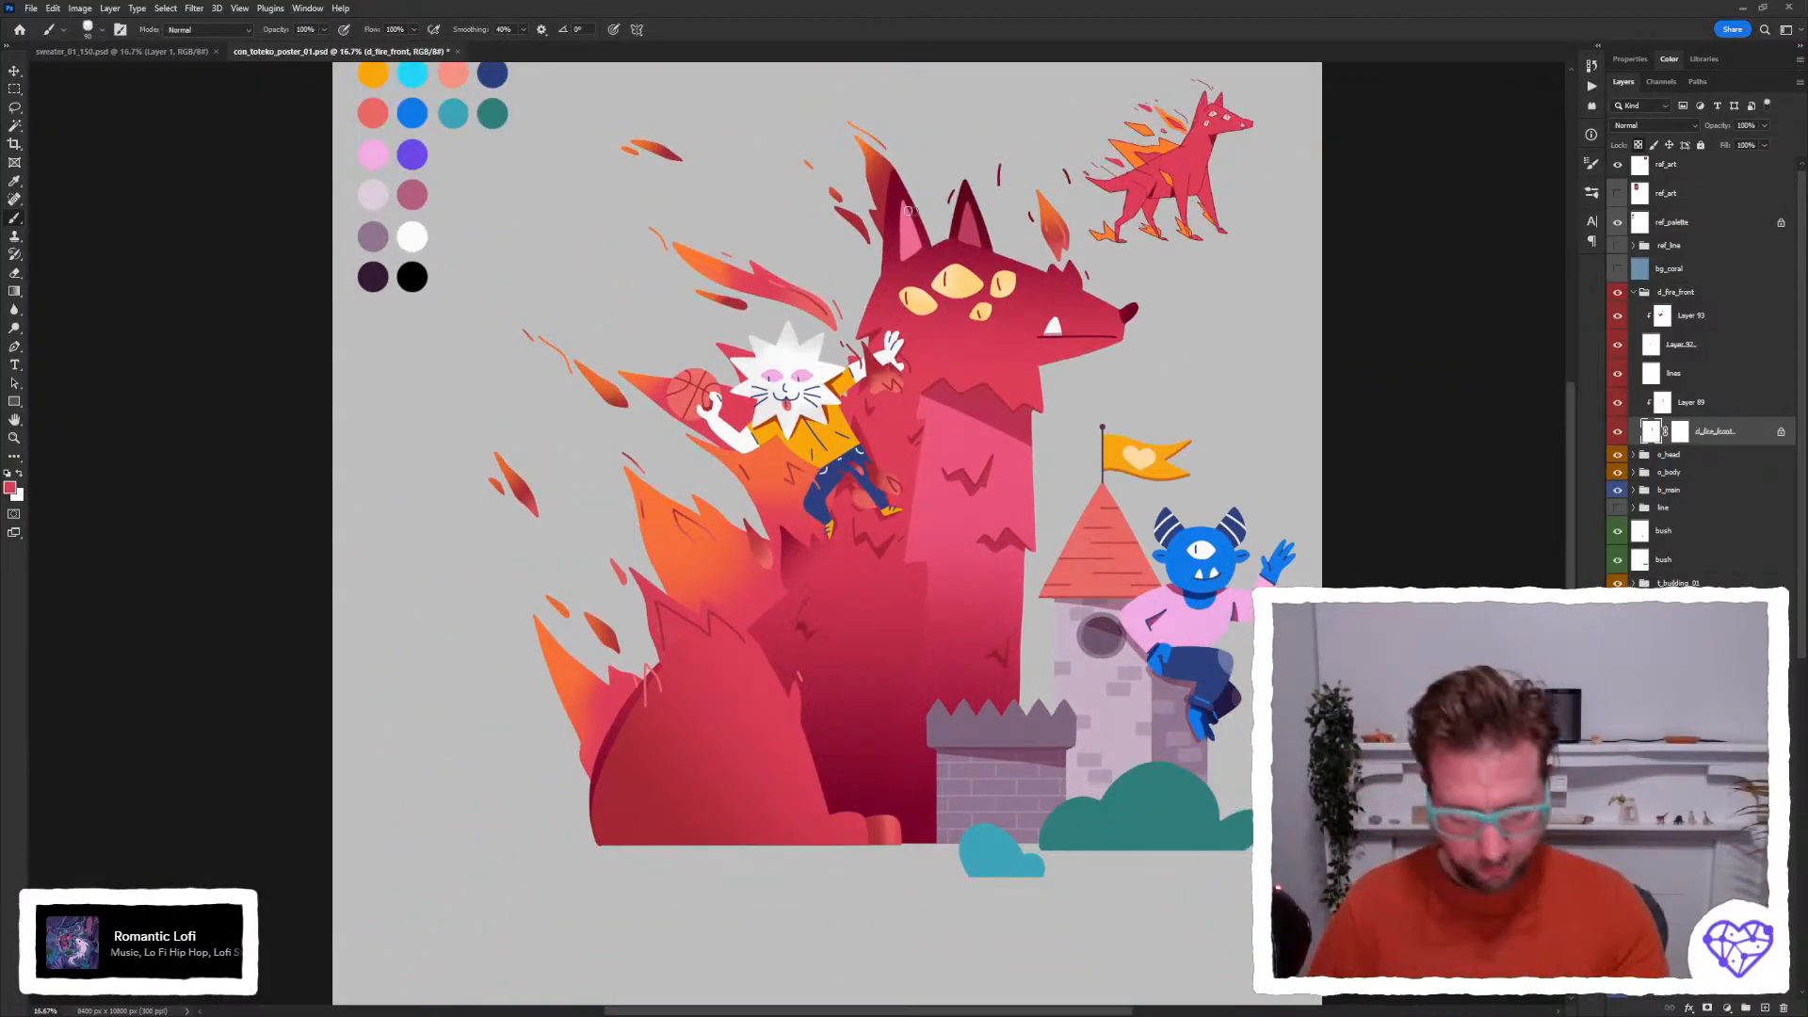
scroll(883, 386, up, 4)
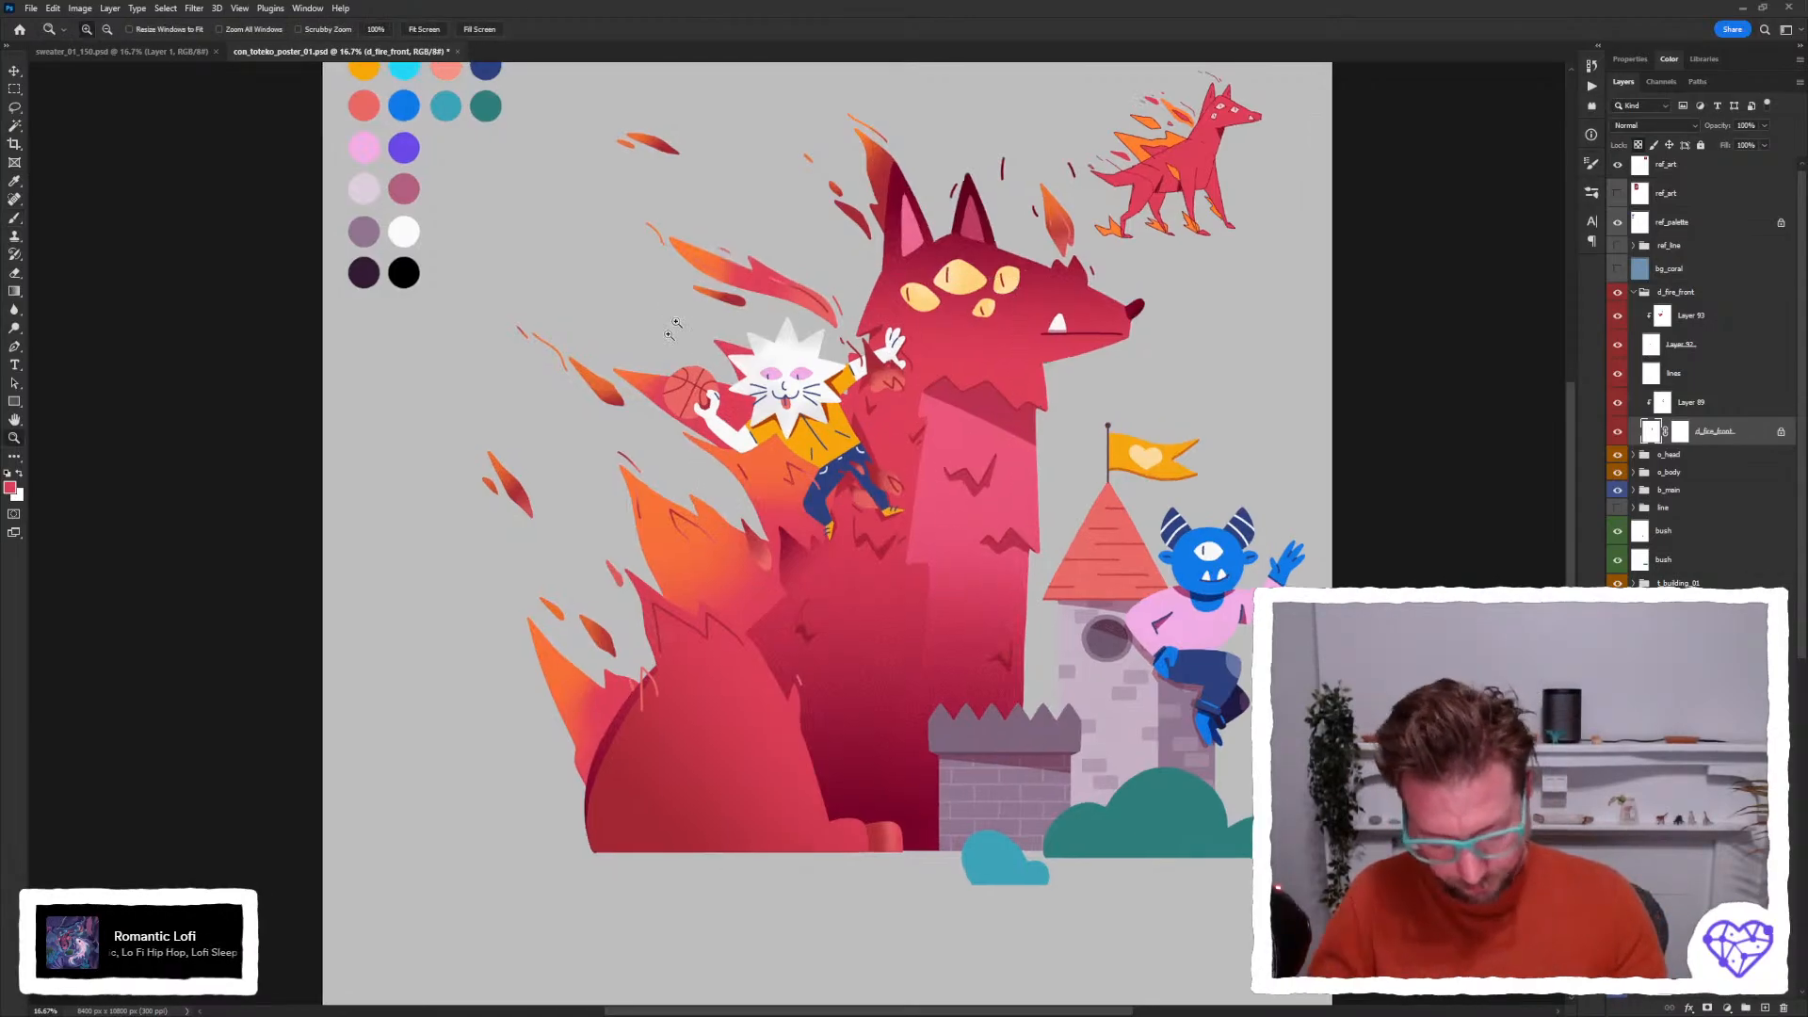
key(bracketright)
key(bracketright)
key(bracketright)
key(bracketright)
key(bracketright)
key(bracketright)
key(bracketright)
key(bracketright)
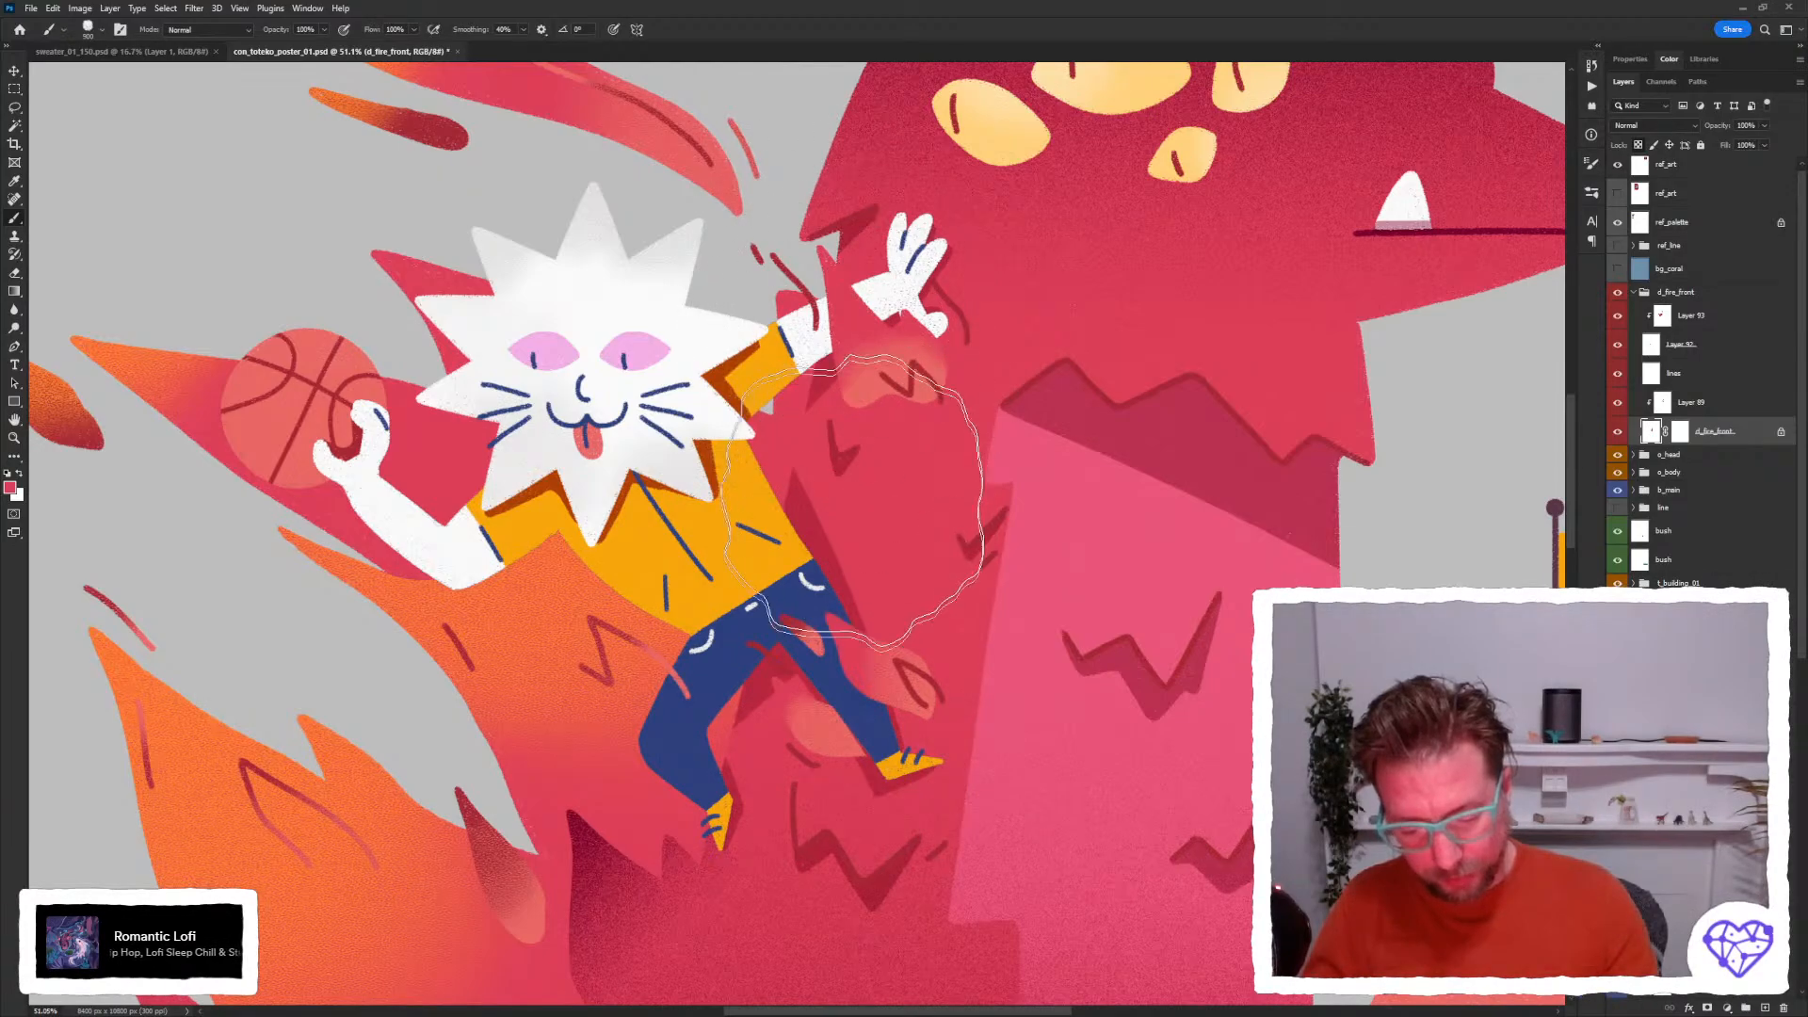
alt+click(576, 815)
mouse_move(576, 815)
mouse_down()
mouse_move(783, 646)
mouse_move(779, 618)
mouse_move(858, 536)
mouse_move(831, 304)
mouse_move(801, 325)
mouse_up()
mouse_move(682, 471)
mouse_down()
mouse_move(682, 801)
mouse_move(676, 670)
mouse_up()
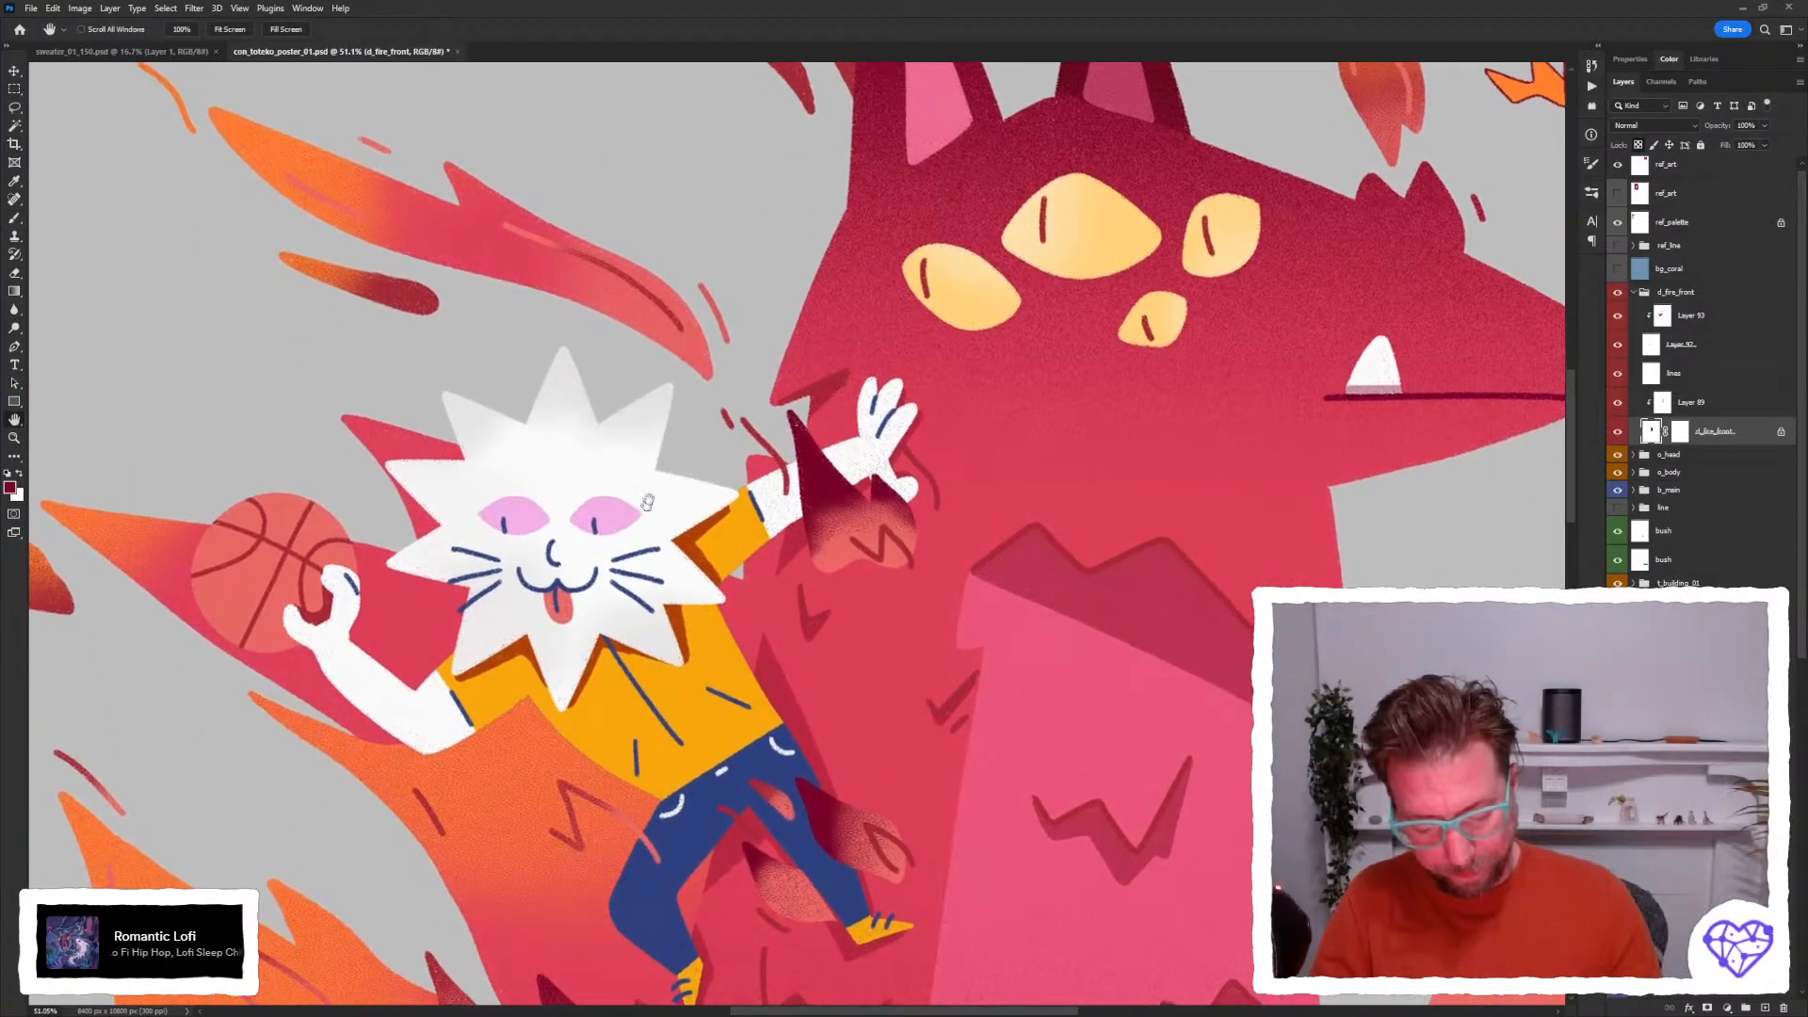
Lock Layer 89's transparency and paint the coral flame bases around the cat character's legs in the dog's body red.
mouse_move(548, 753)
mouse_down()
mouse_move(581, 506)
mouse_move(727, 289)
mouse_up()
key(b)
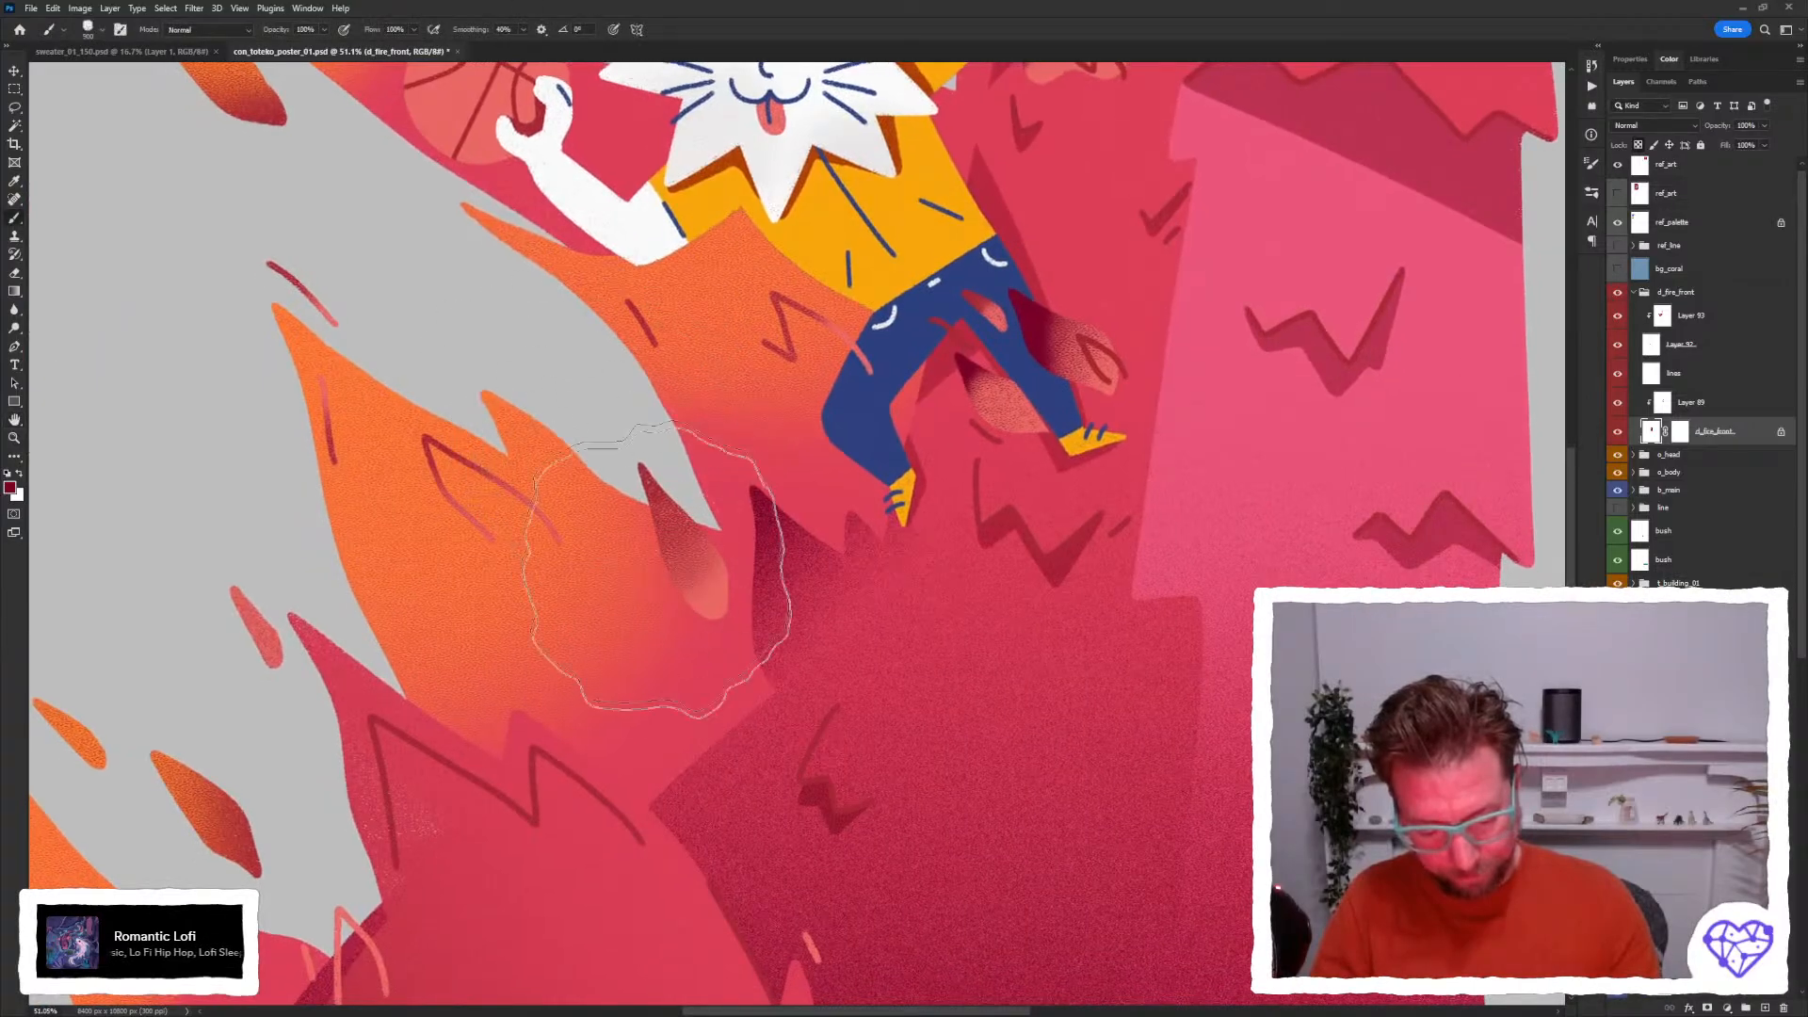
key(h)
drag(769, 373, 560, 577)
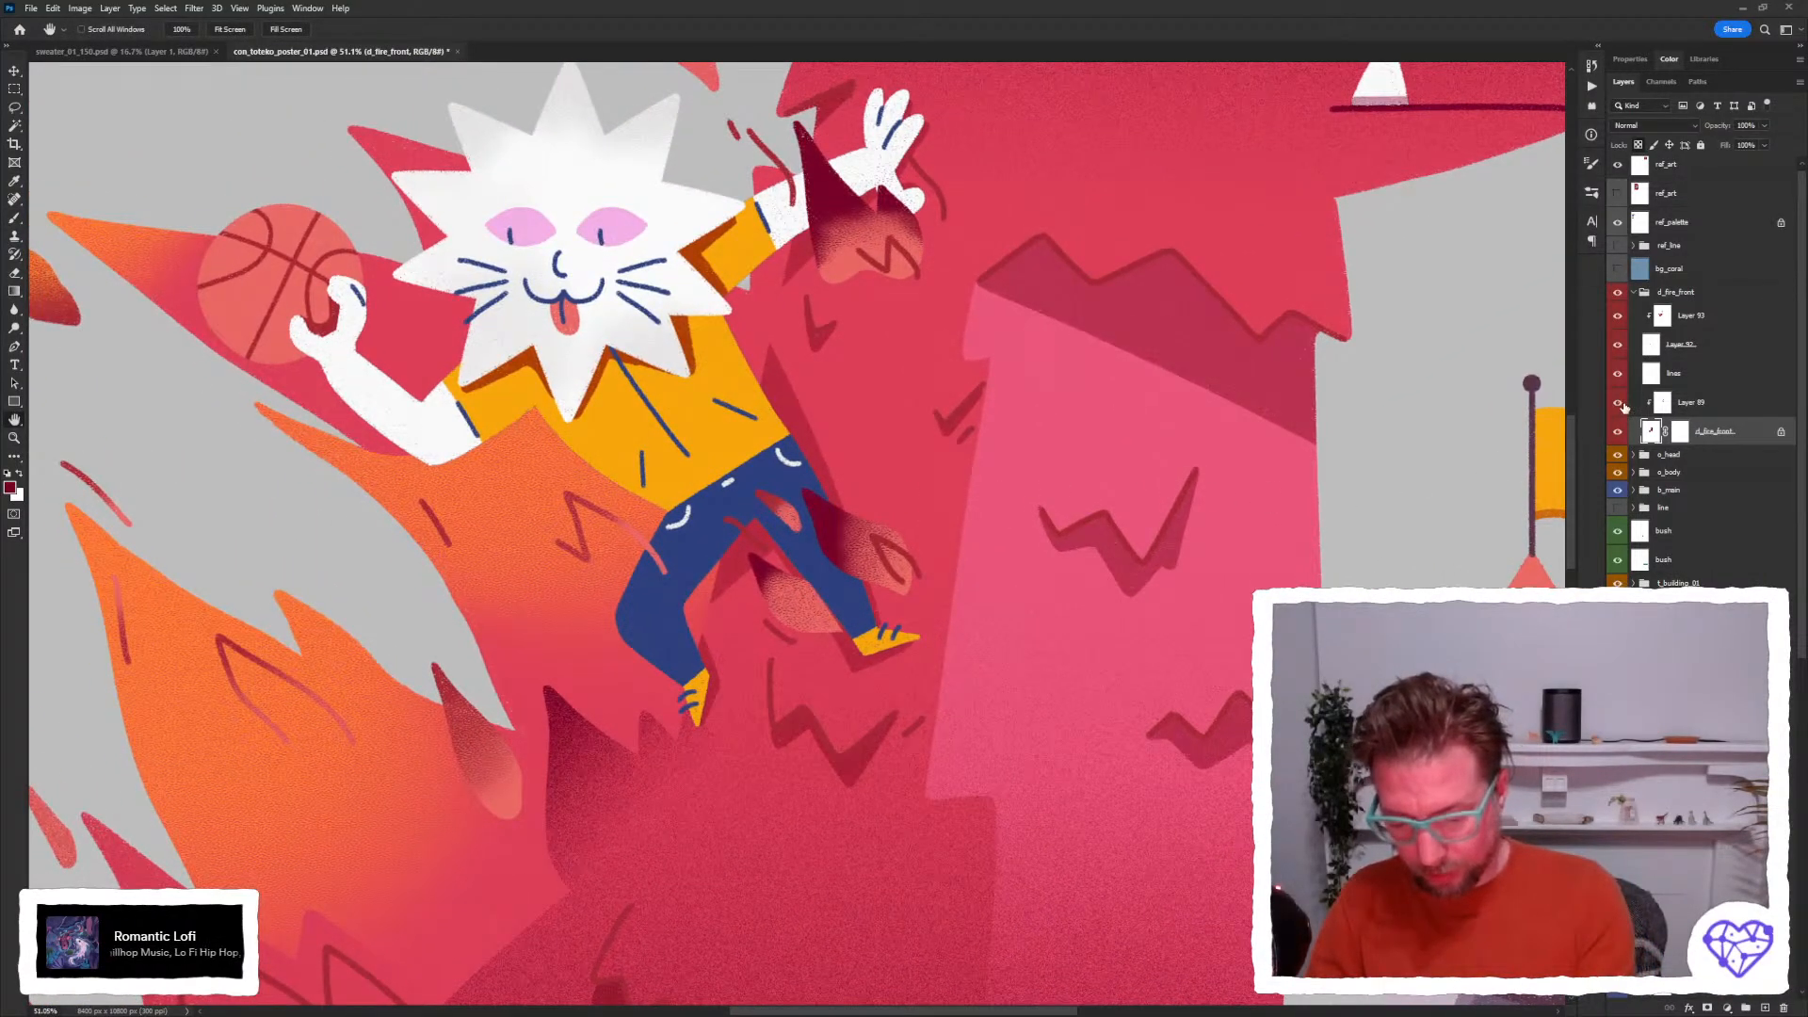
click(1620, 404)
click(1620, 404)
click(1629, 411)
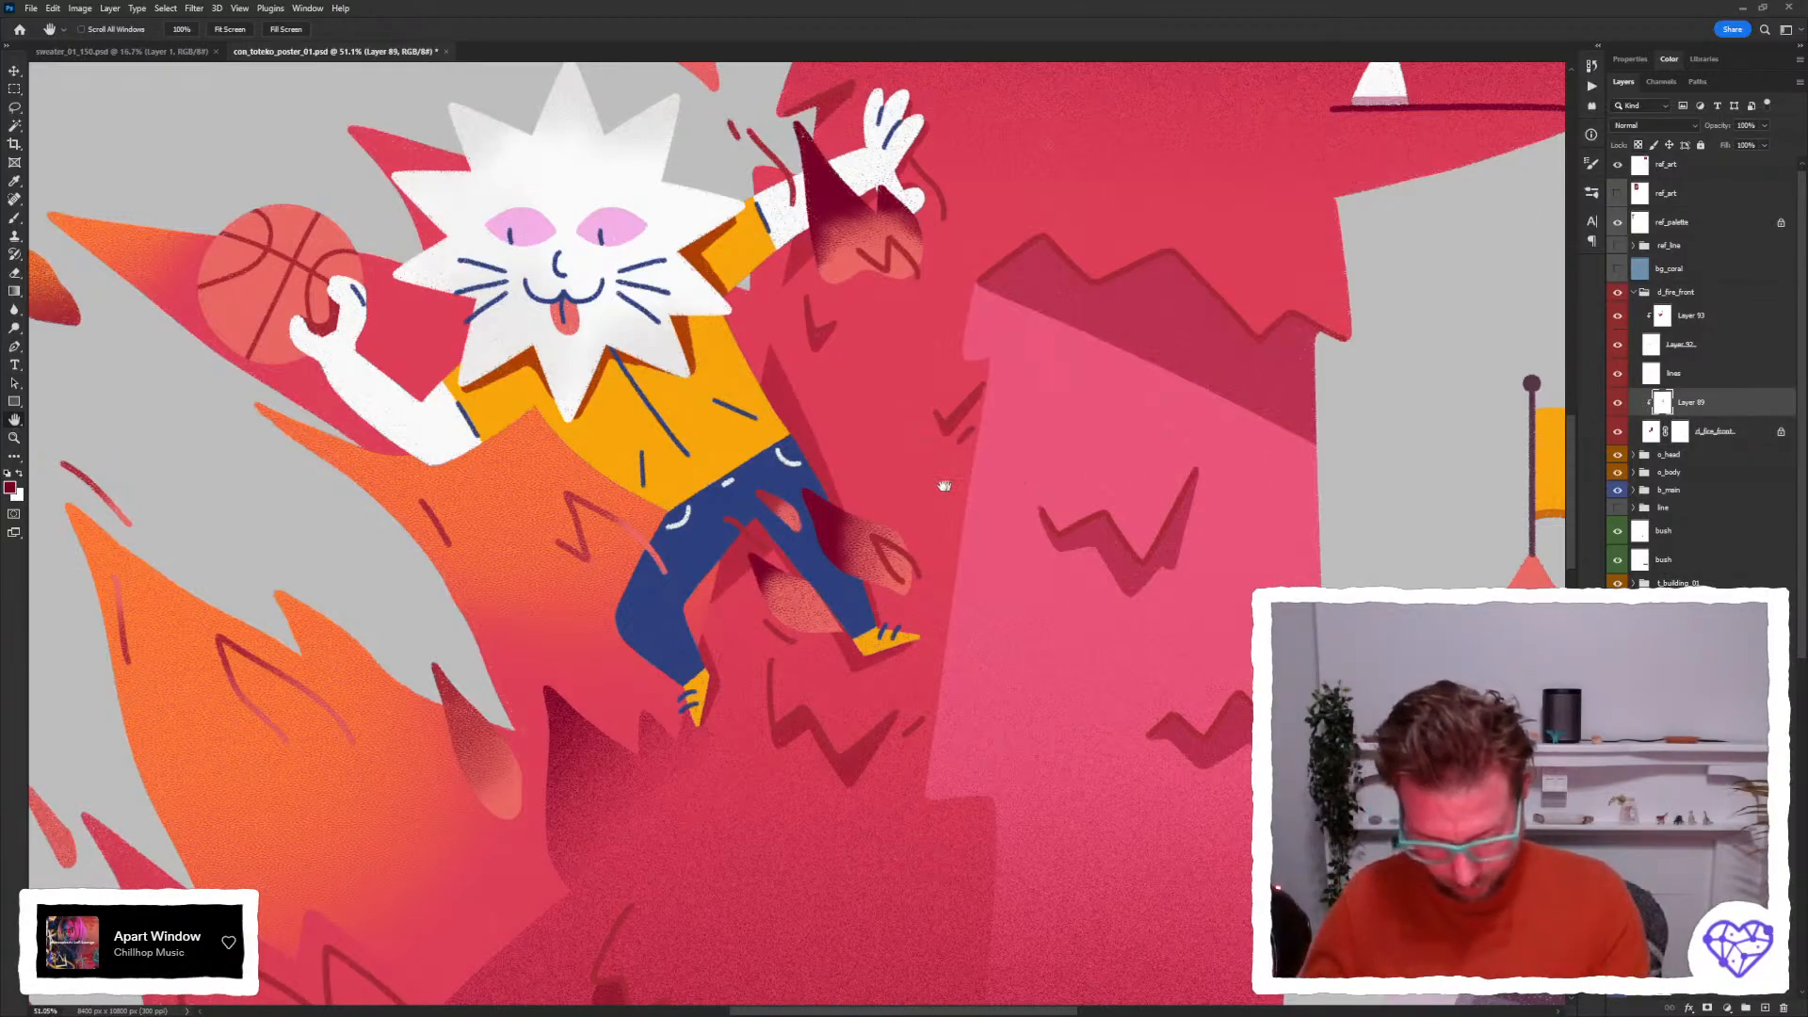
key(b)
key(/)
alt+click(897, 581)
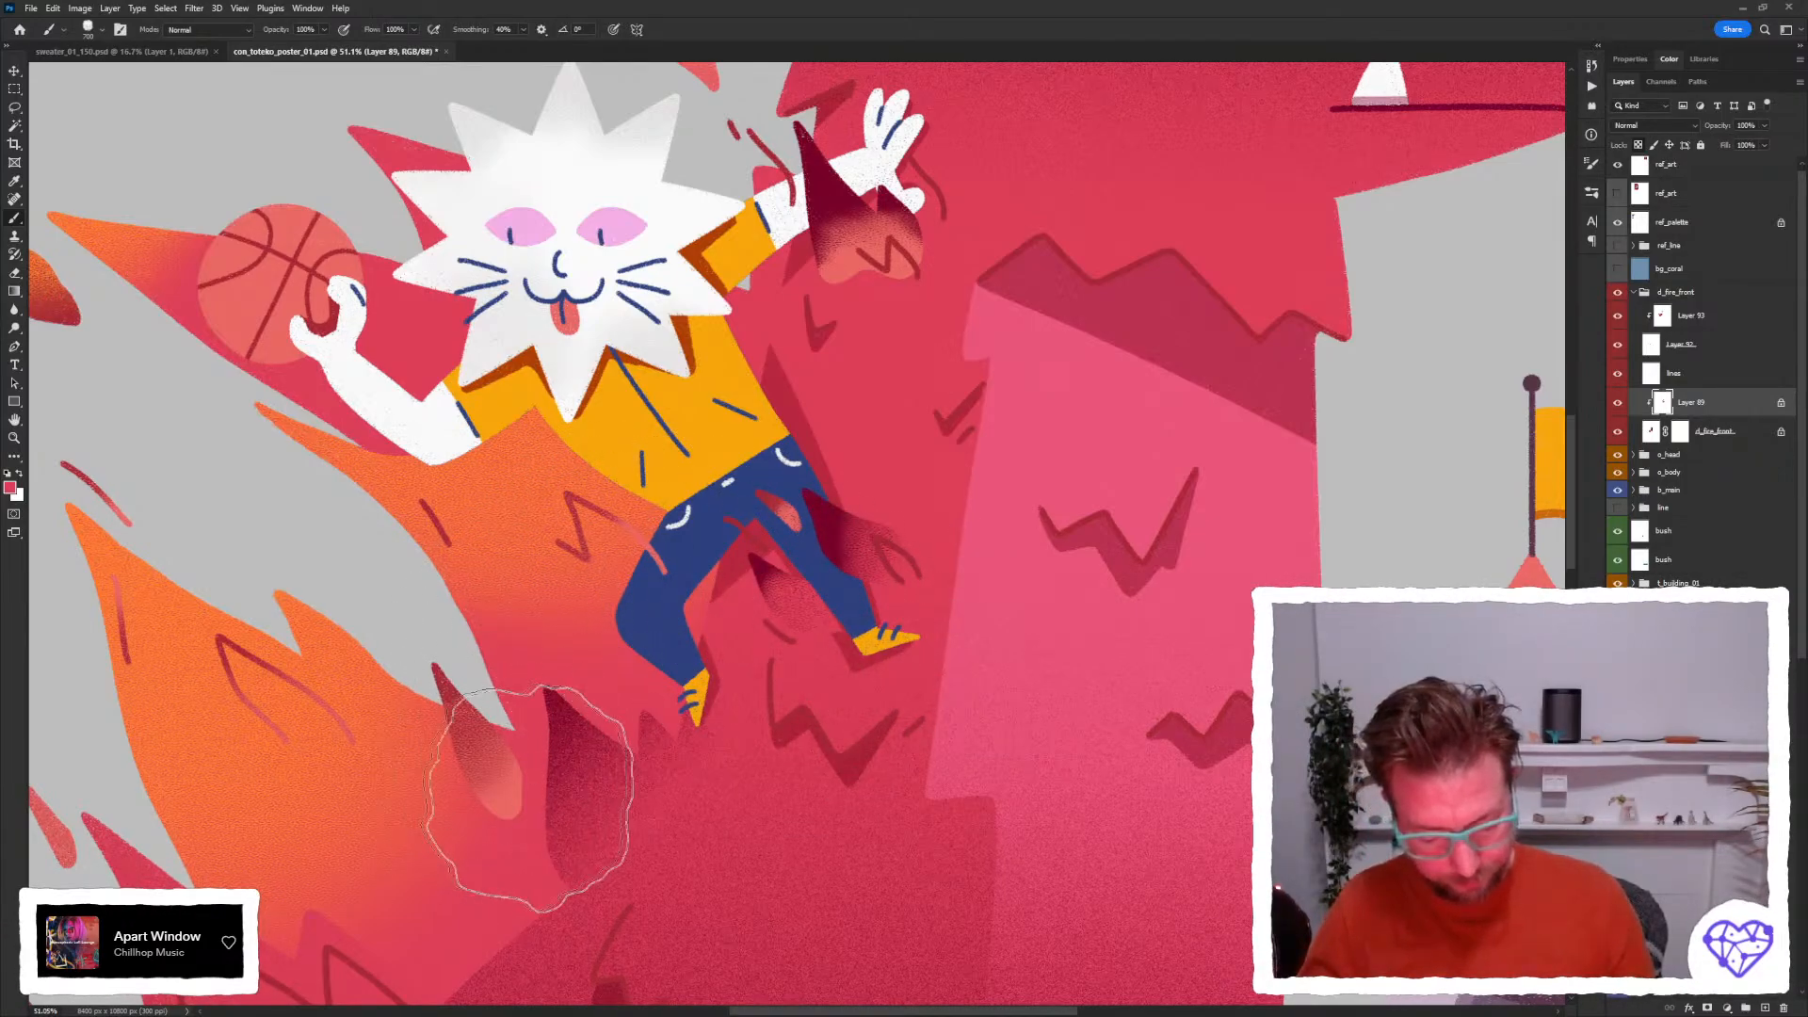
Deepen the dark red on the leg flames with a smaller brush and blend the arm flame's base into the body red.
key(bracketleft)
key(bracketleft)
key(bracketleft)
key(bracketleft)
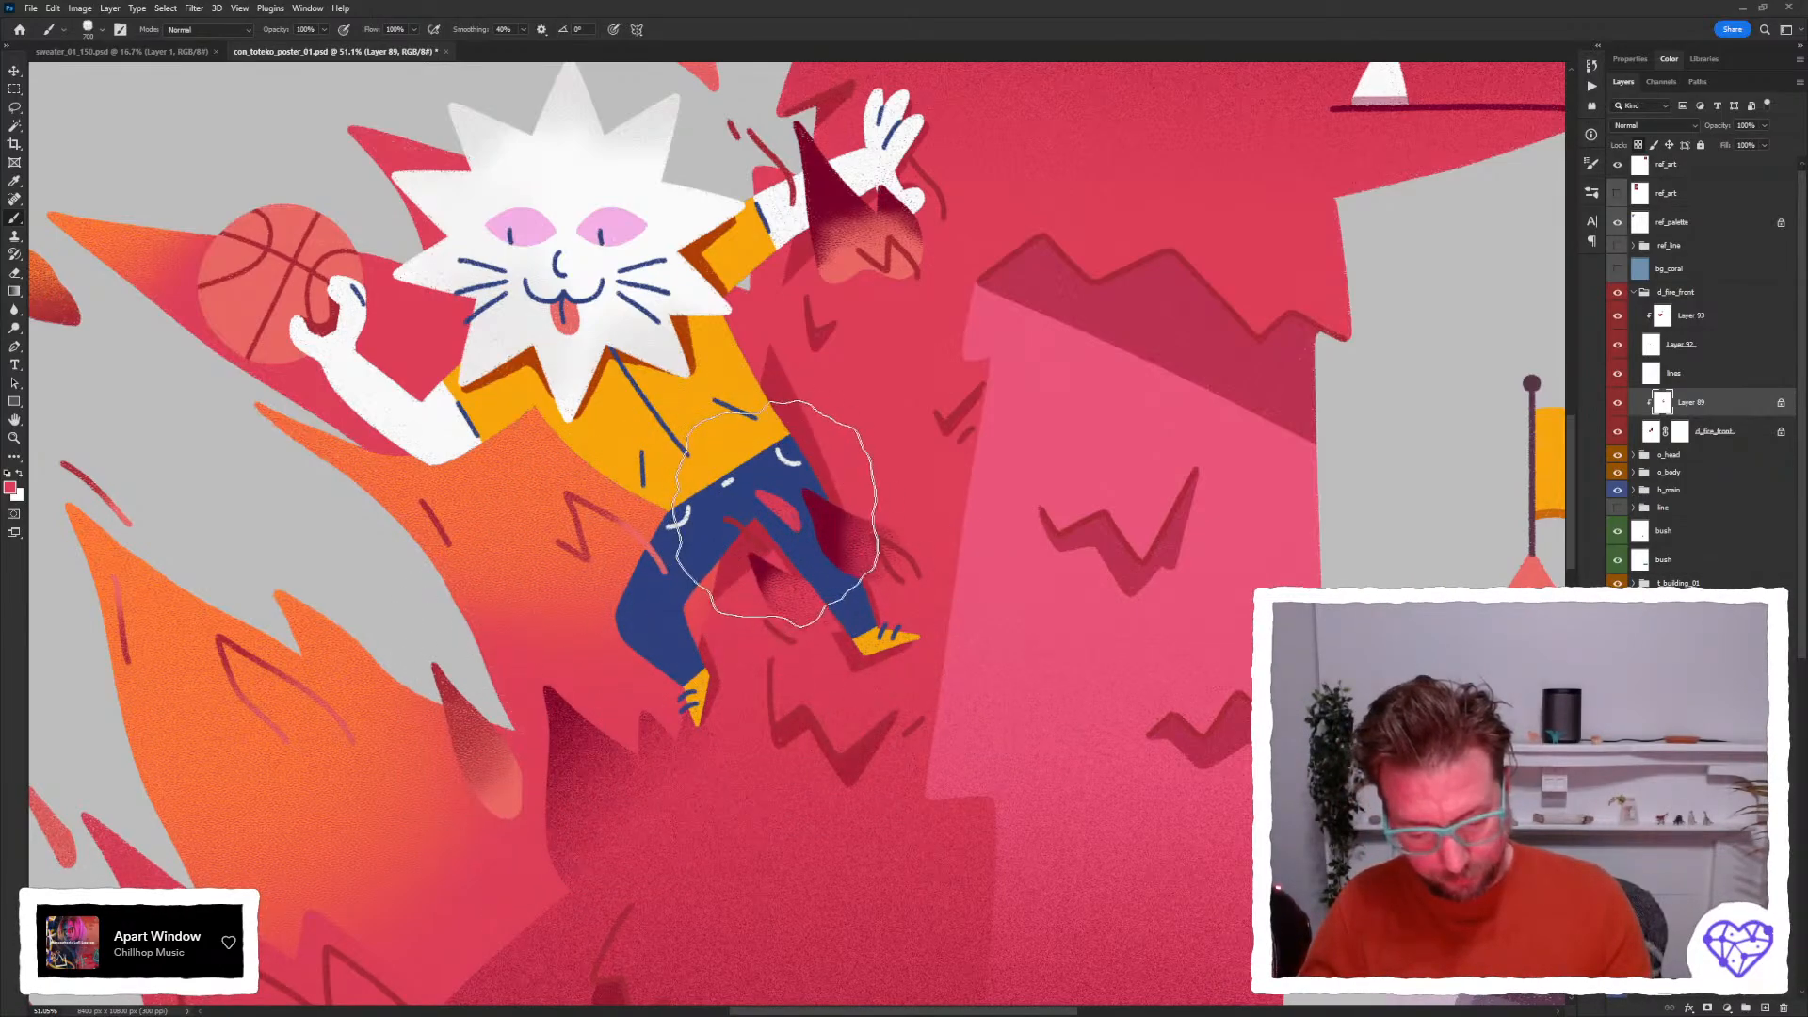
alt+click(807, 505)
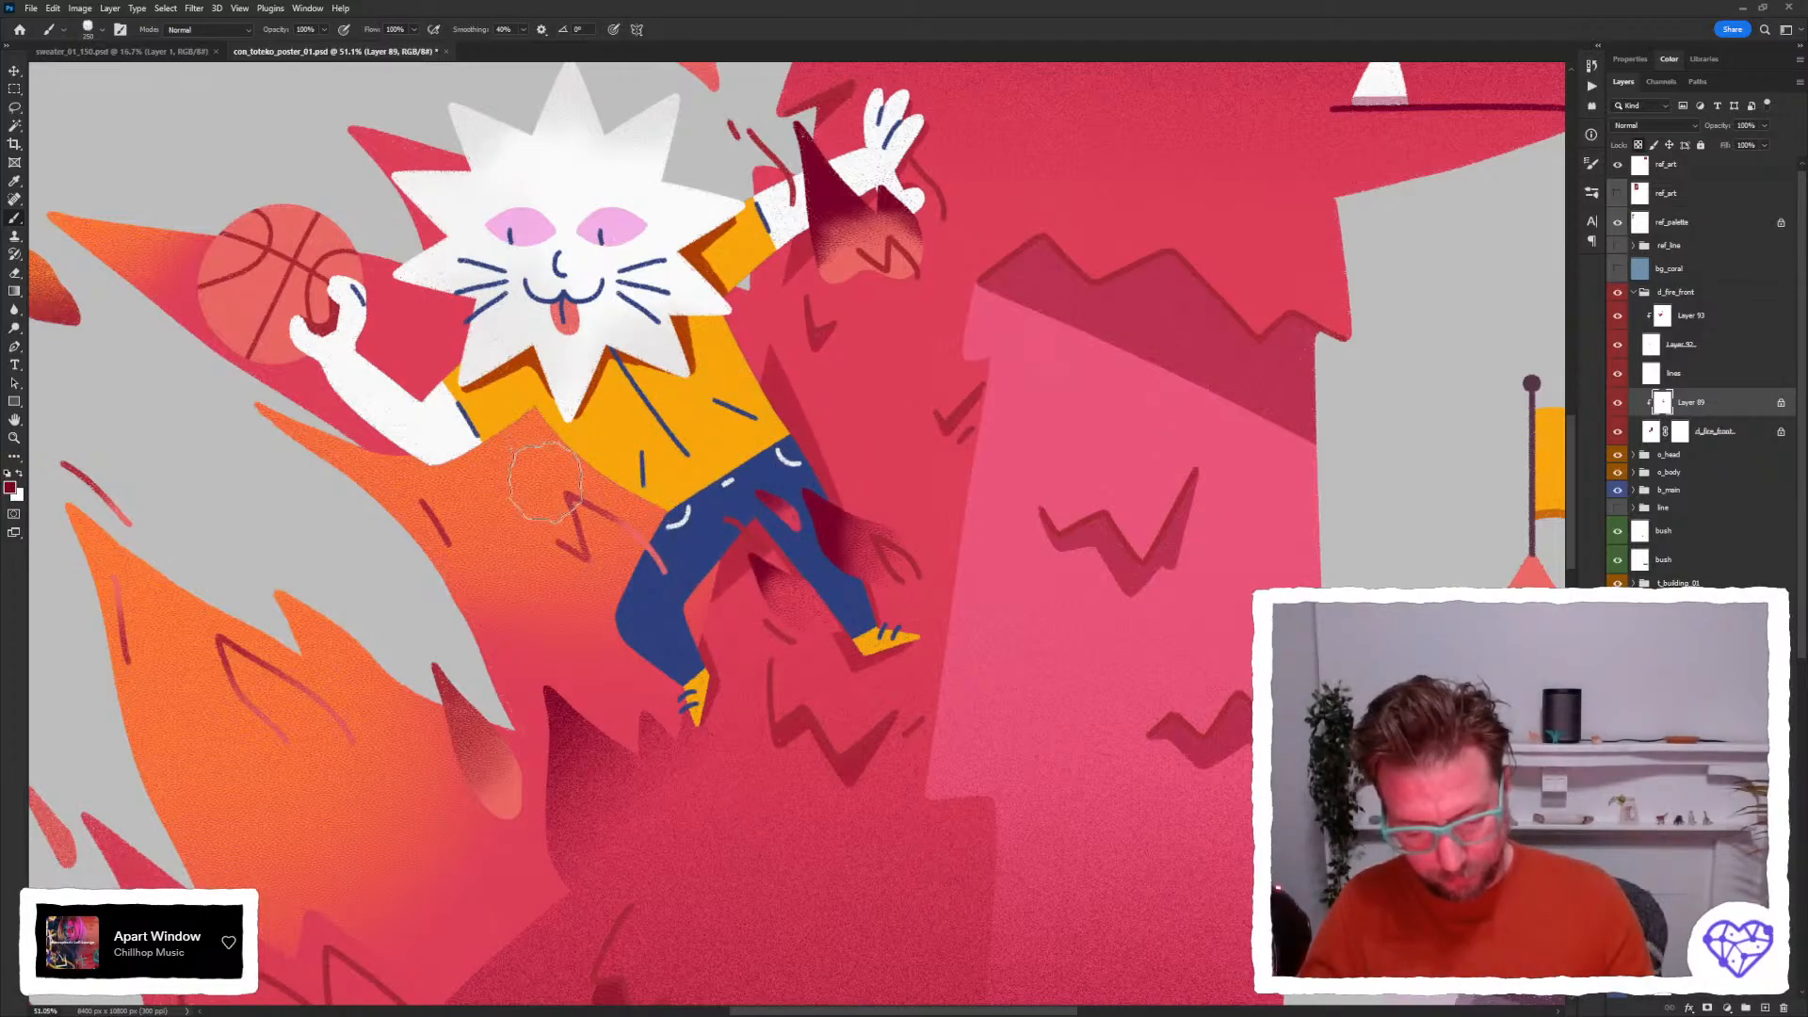
mouse_move(820, 257)
mouse_down()
mouse_move(832, 316)
mouse_move(825, 273)
mouse_move(876, 275)
mouse_move(835, 231)
mouse_move(846, 202)
mouse_move(826, 294)
mouse_up()
alt+click(840, 302)
key(bracketright)
key(bracketright)
key(bracketright)
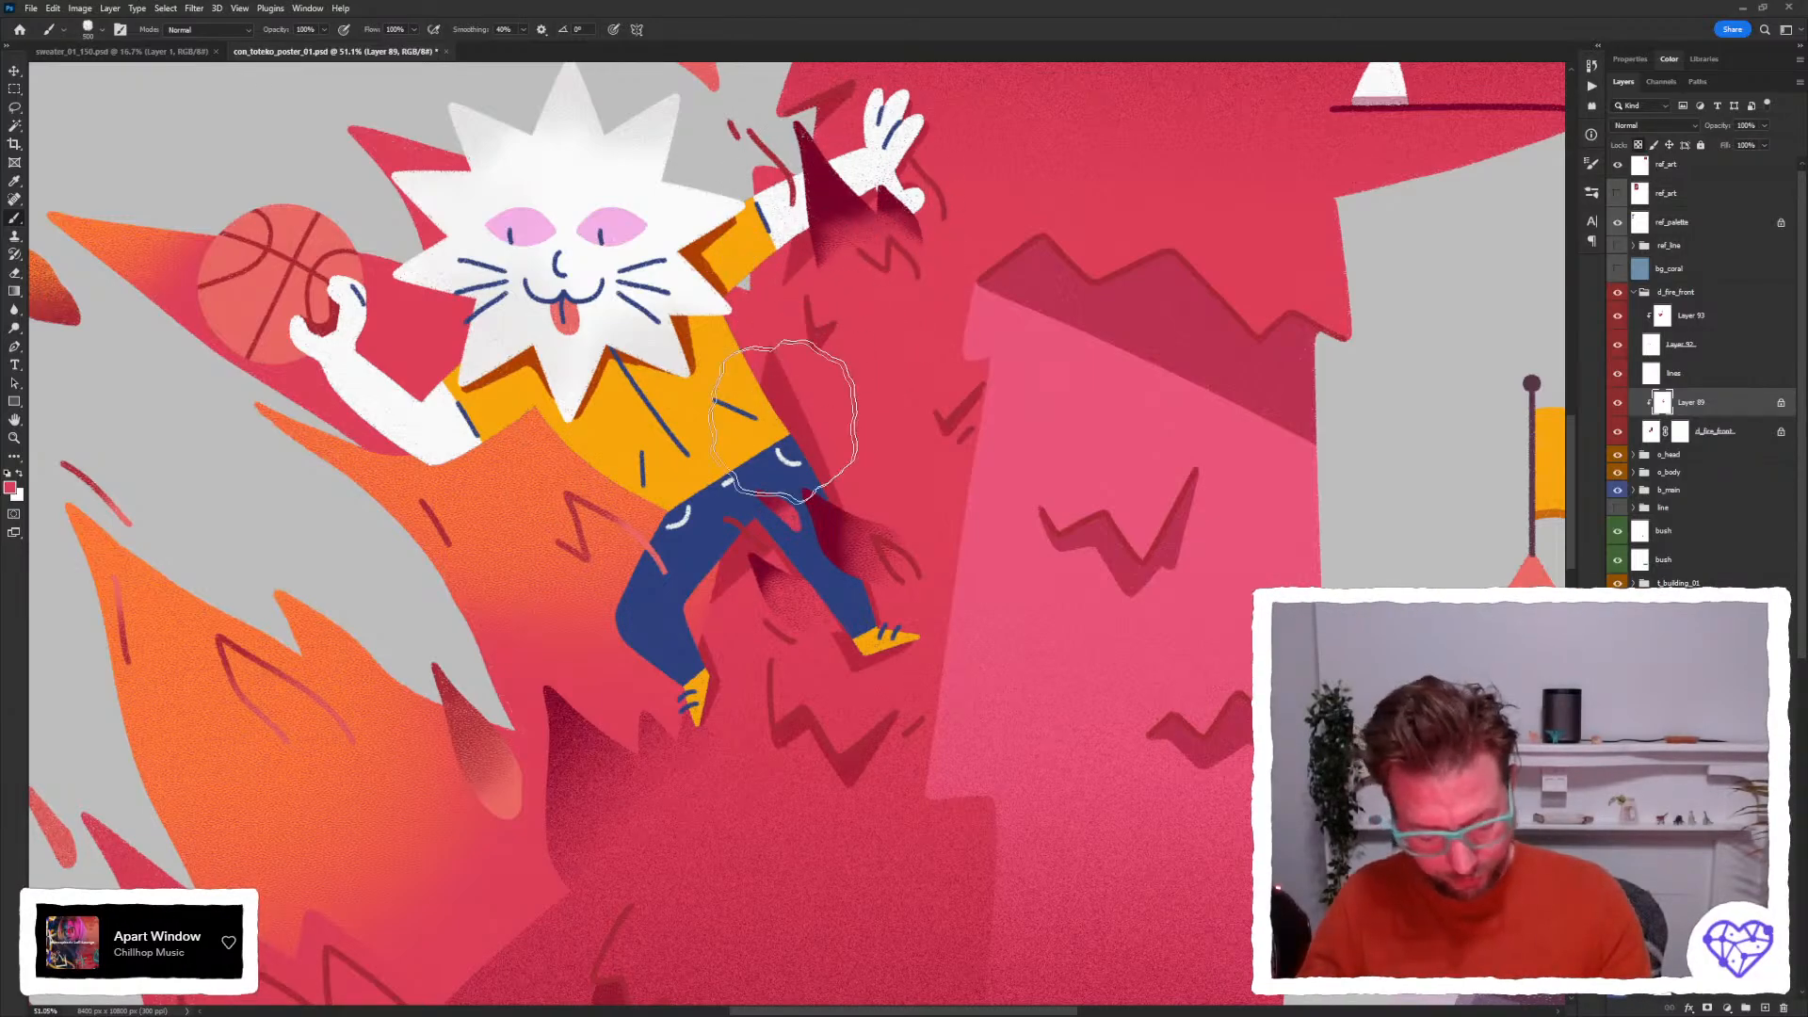
Examine the repainted flames against the whole illustration at several zoom levels.
drag(422, 431, 579, 460)
alt+click(579, 459)
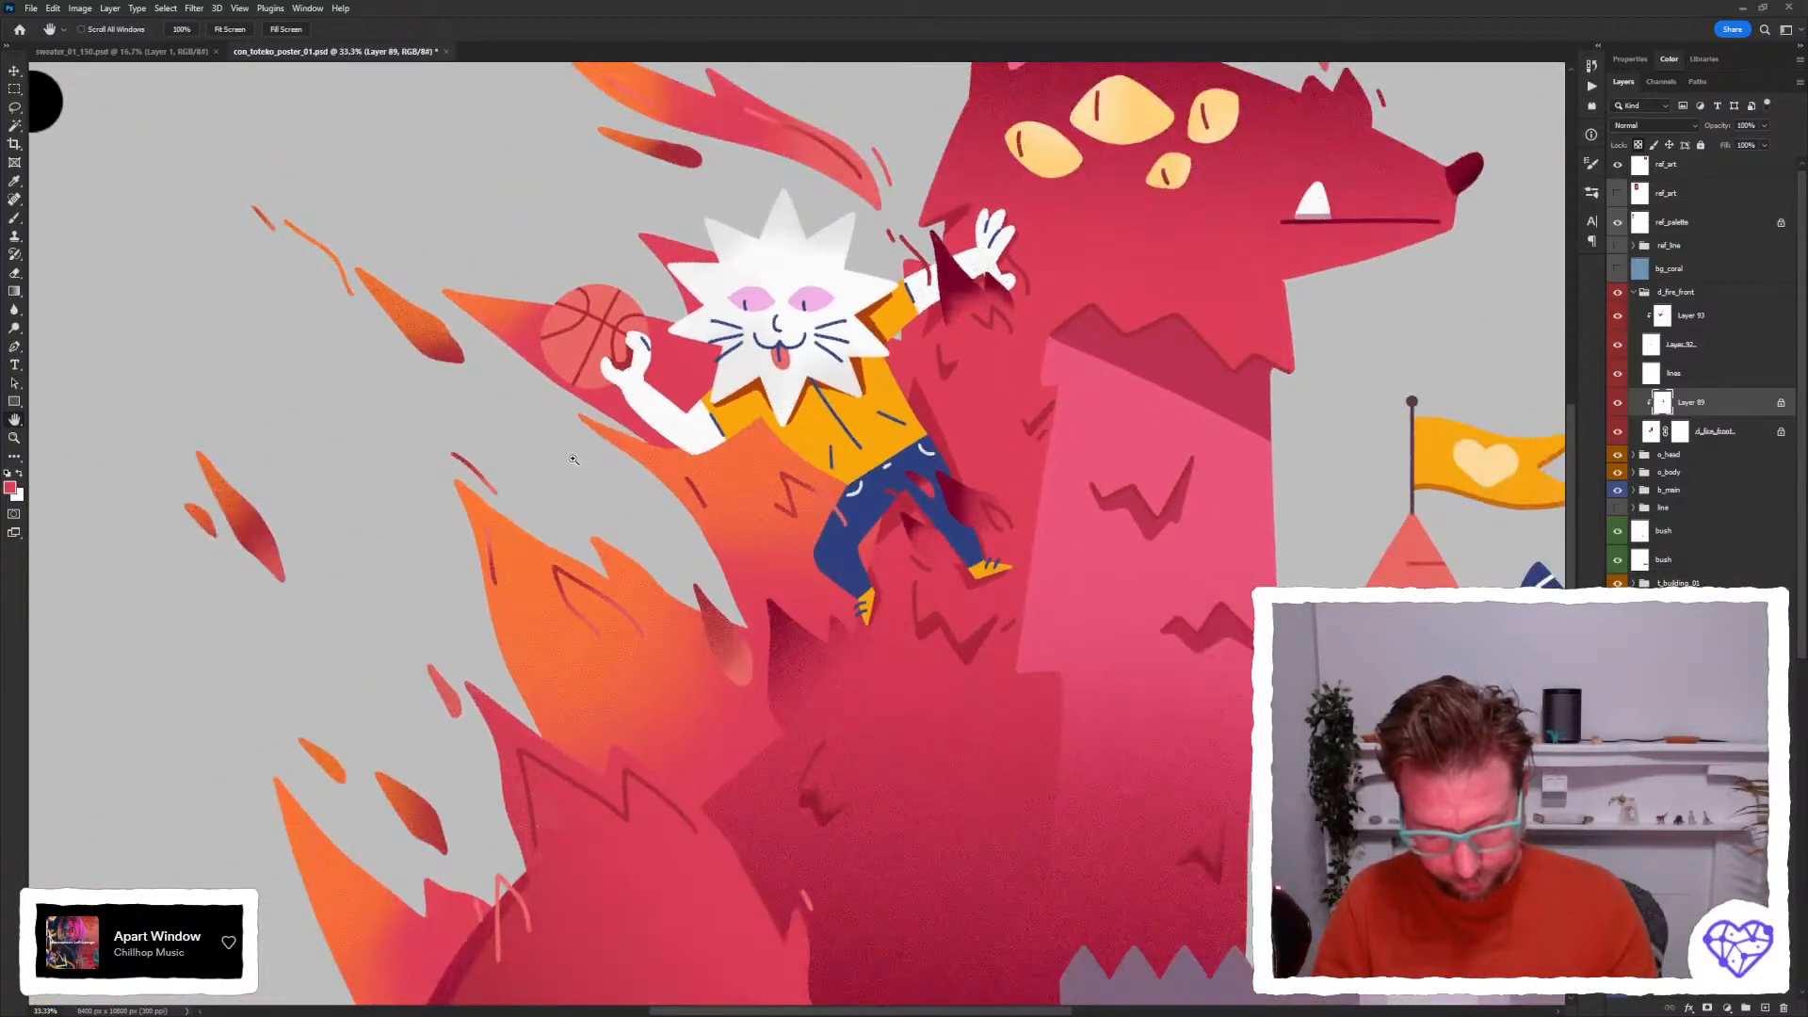
alt+click(573, 466)
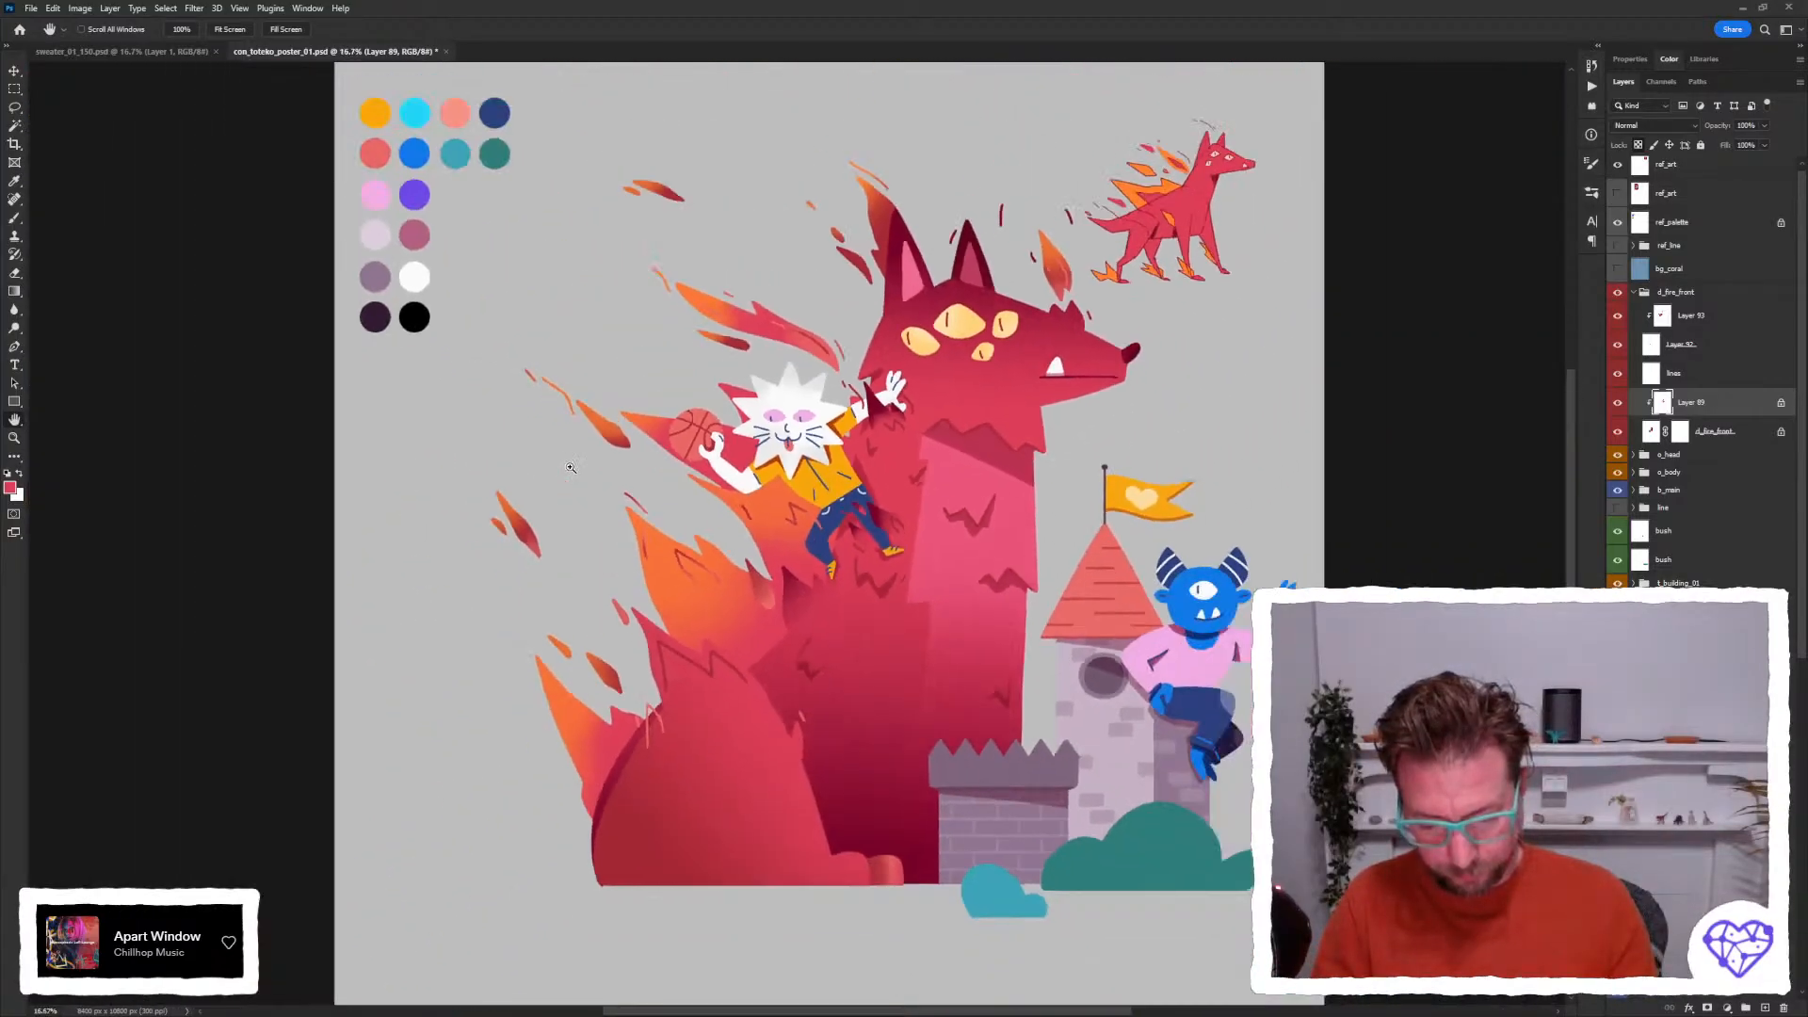
click(570, 467)
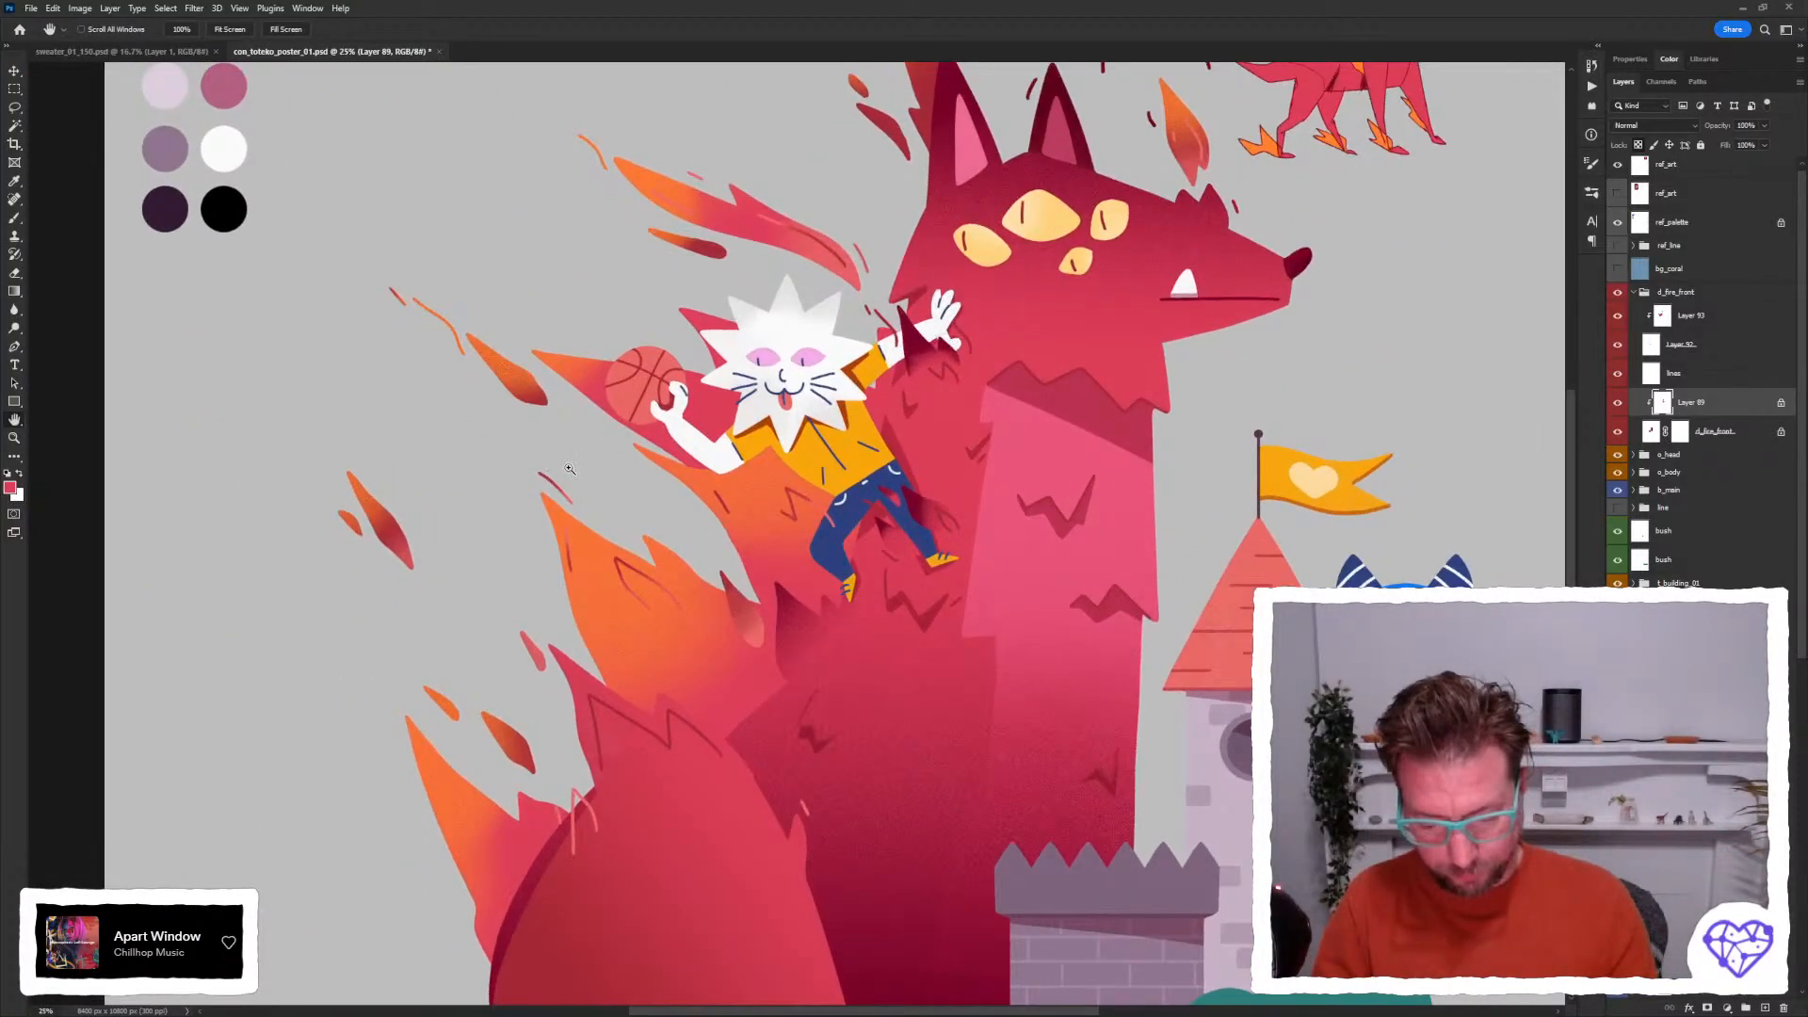
alt+click(488, 466)
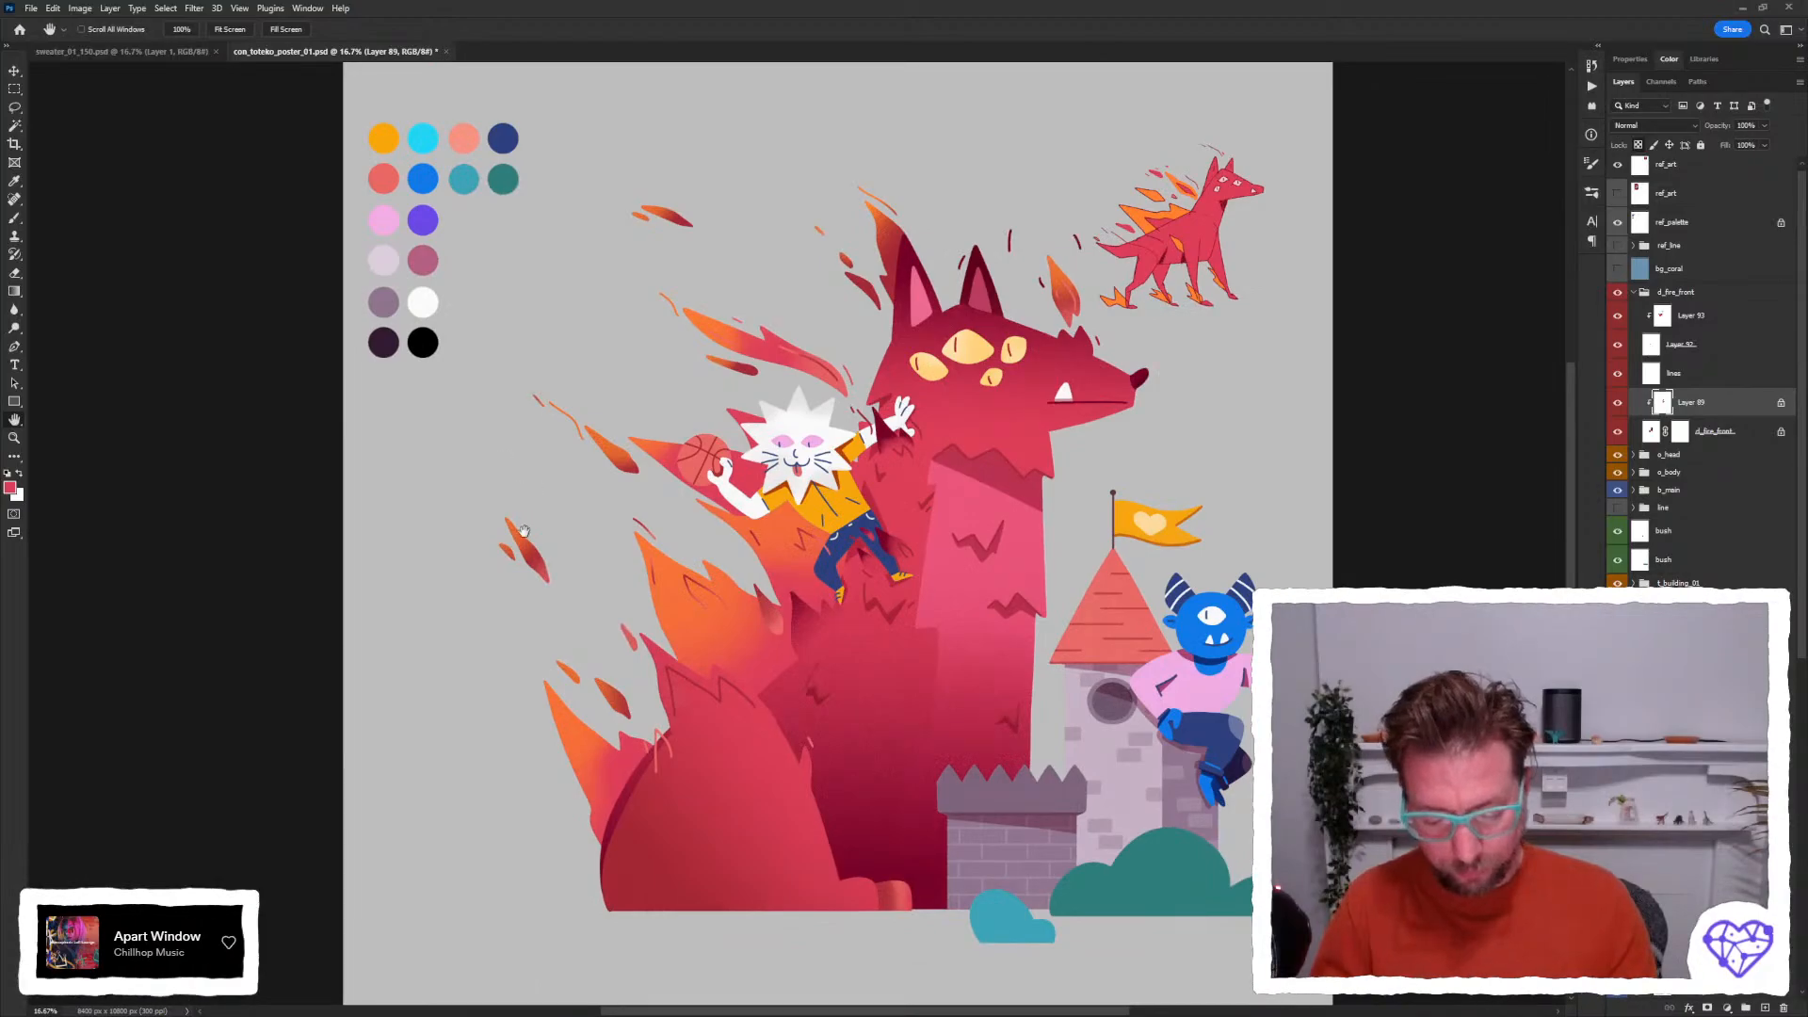
drag(525, 531, 519, 503)
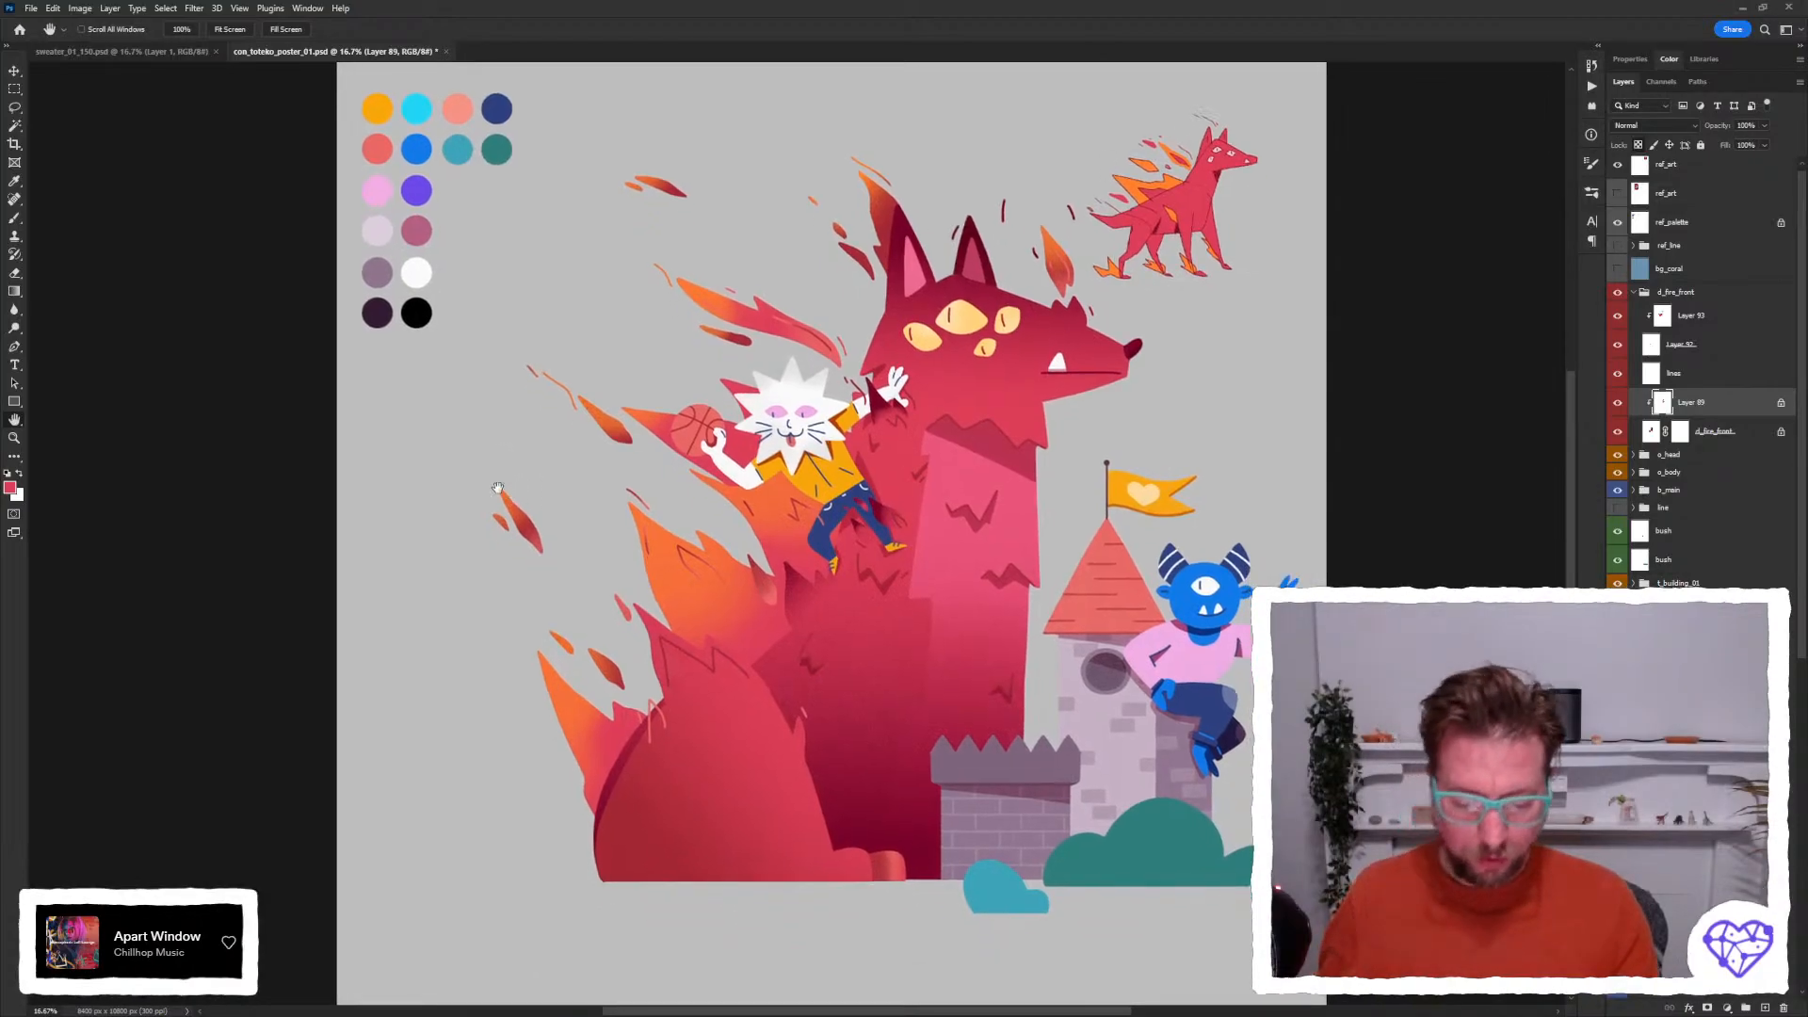
Collapse the d_fire_front, d_eyes copy and d_leg copy groups, and select the d_fire copy group.
click(1678, 294)
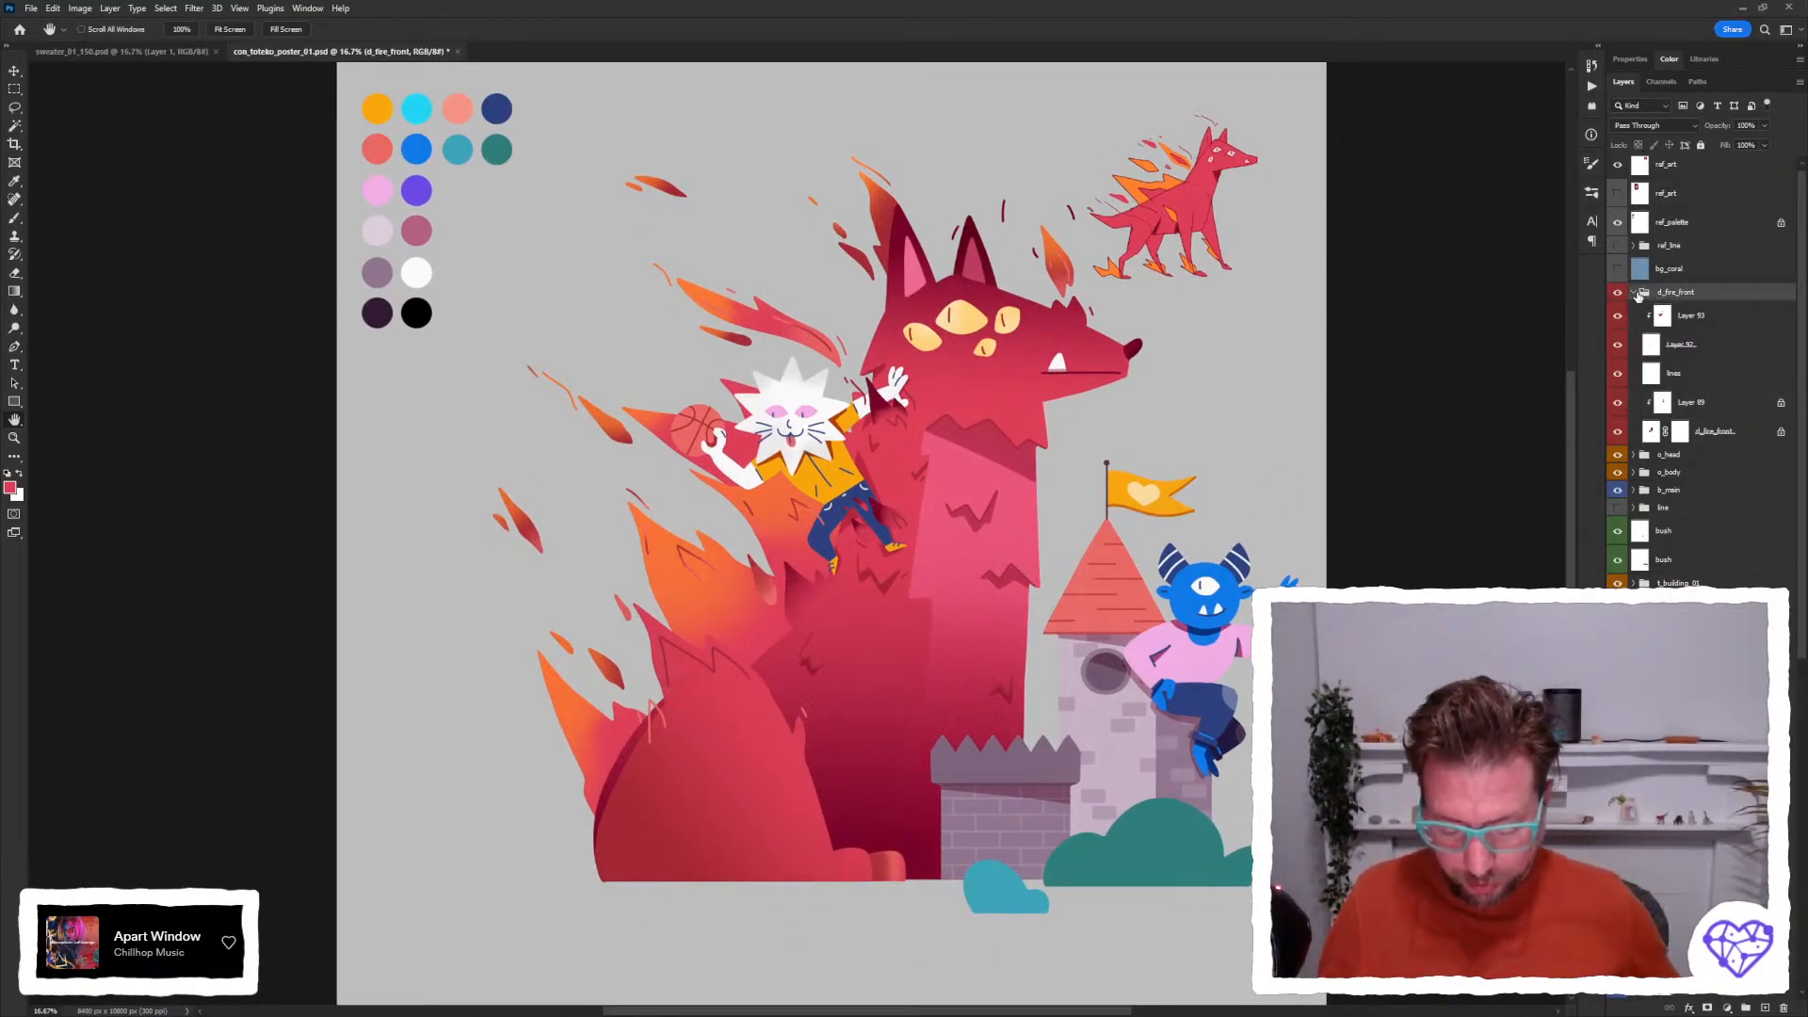
click(1635, 293)
key(v)
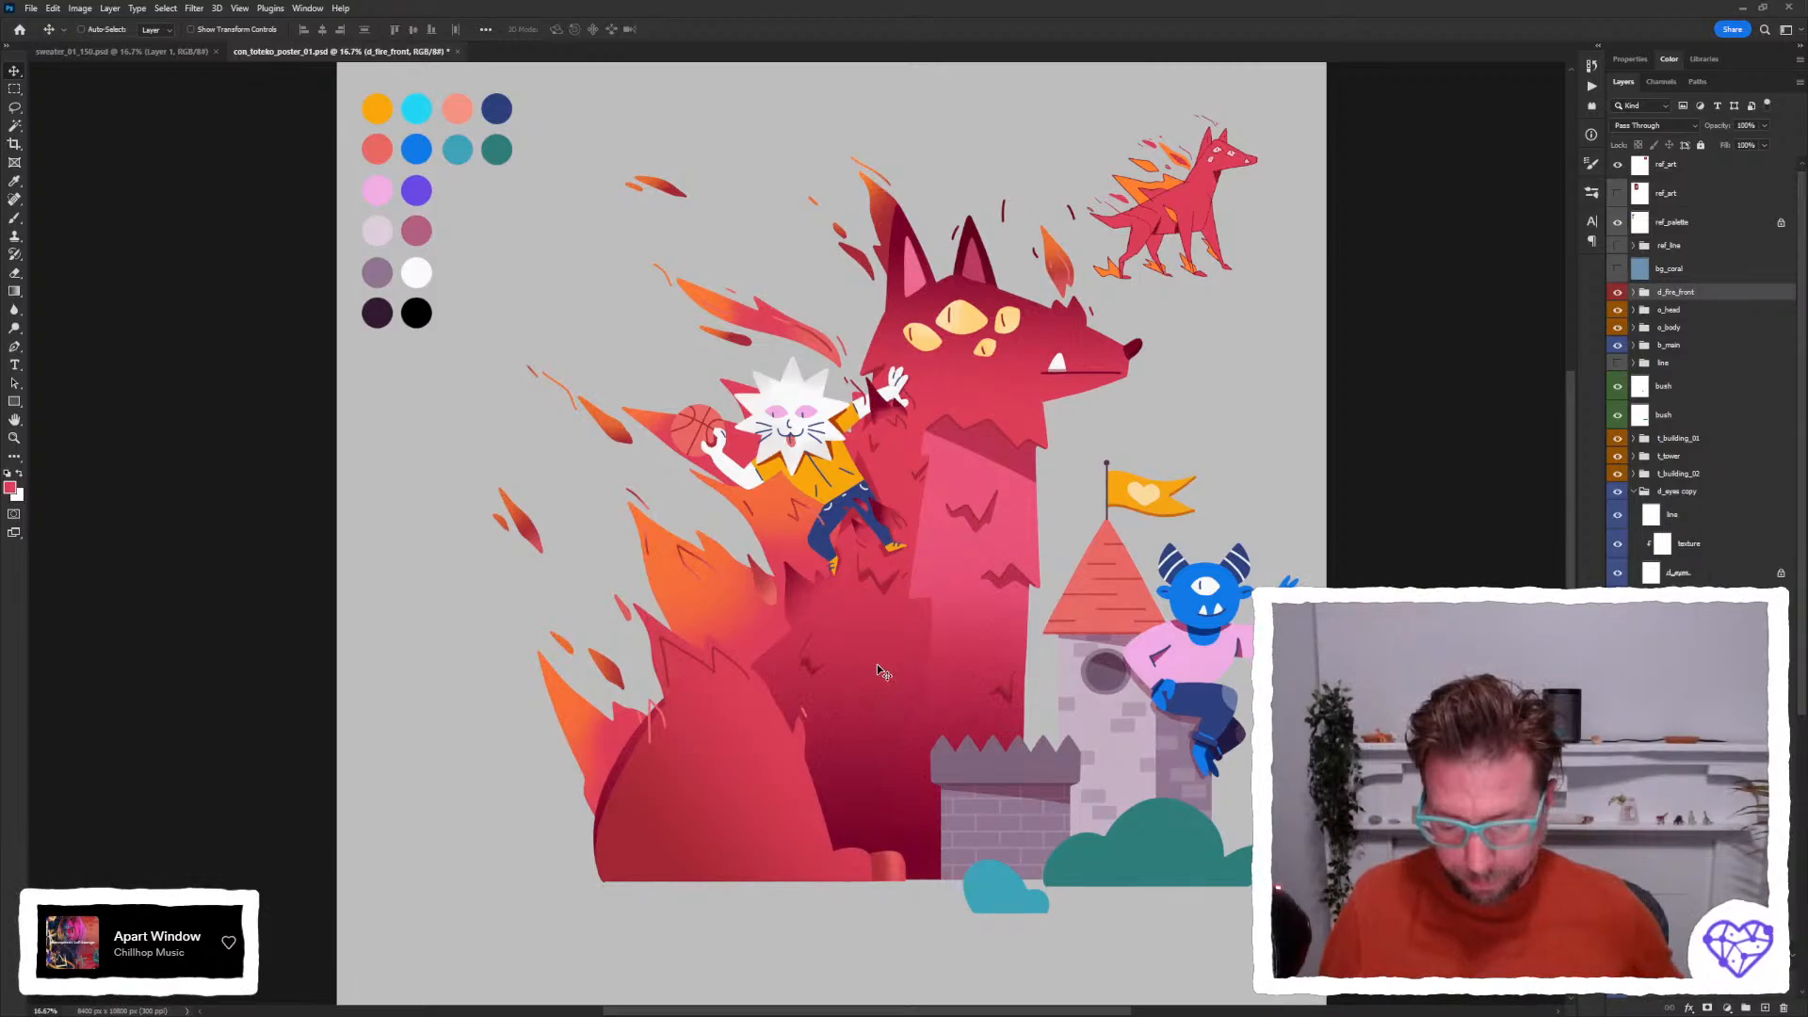
click(1667, 365)
click(1671, 328)
click(1686, 293)
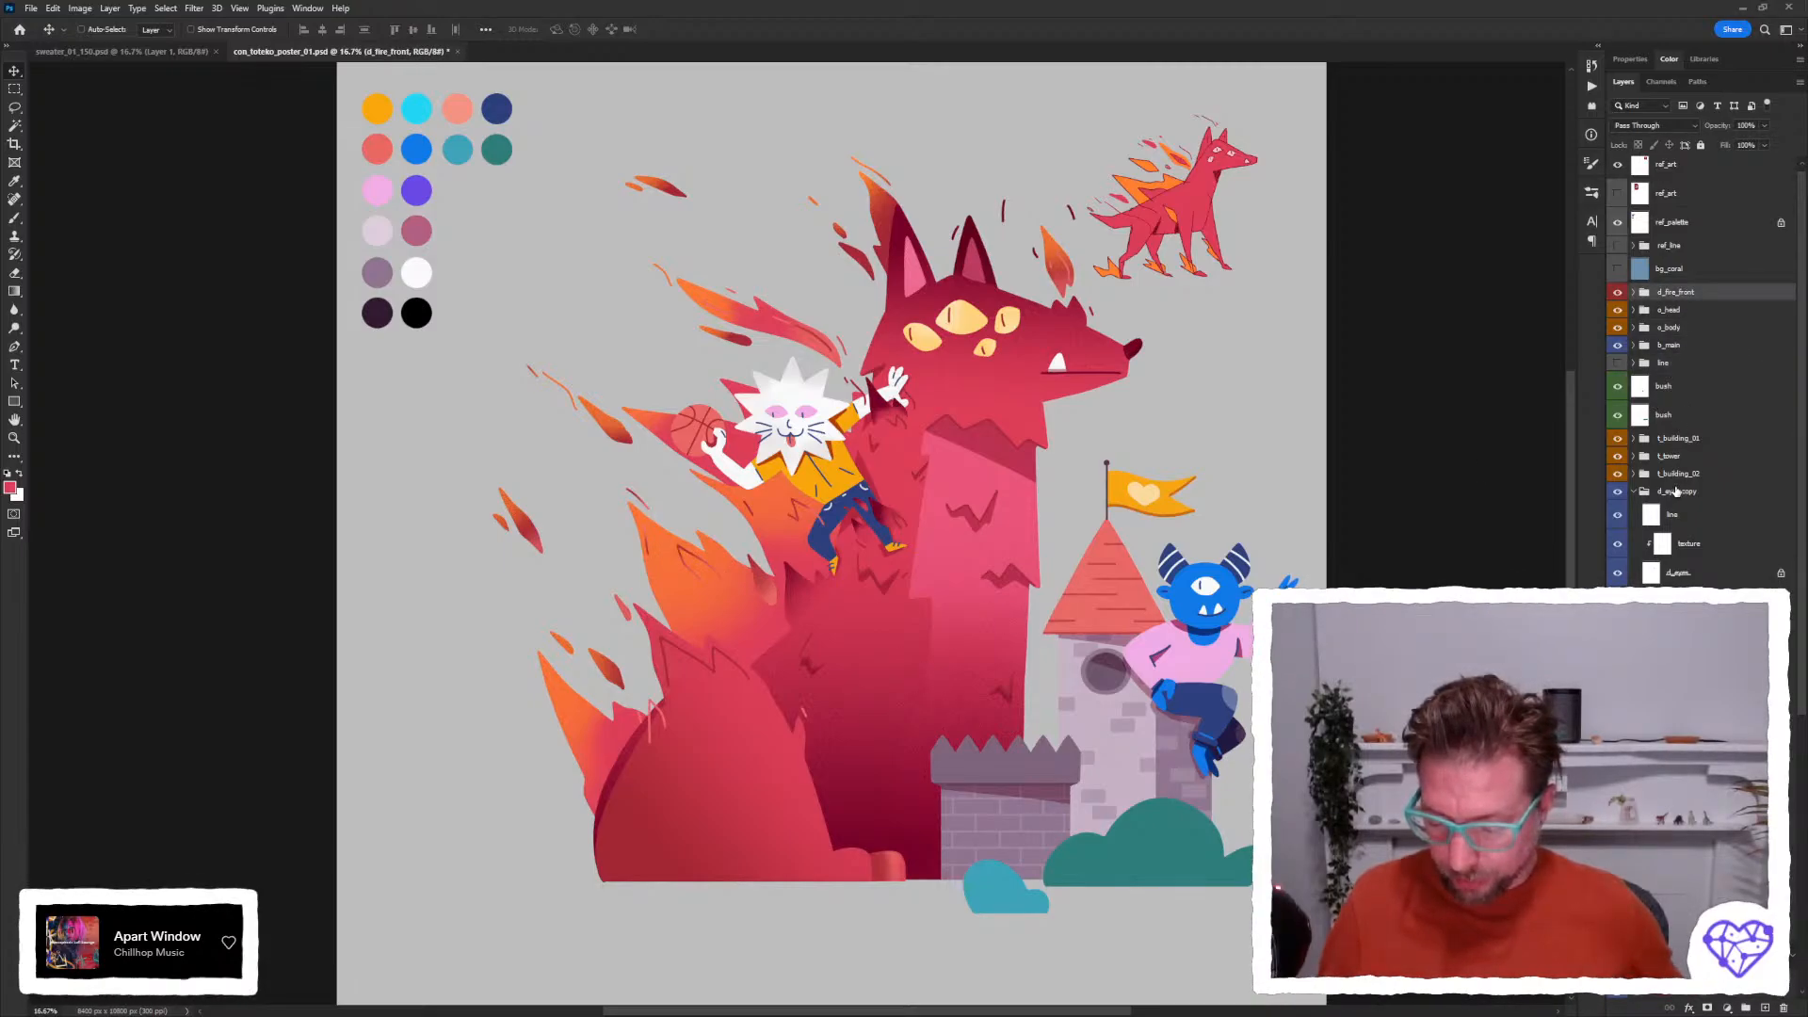
click(1677, 491)
click(1635, 491)
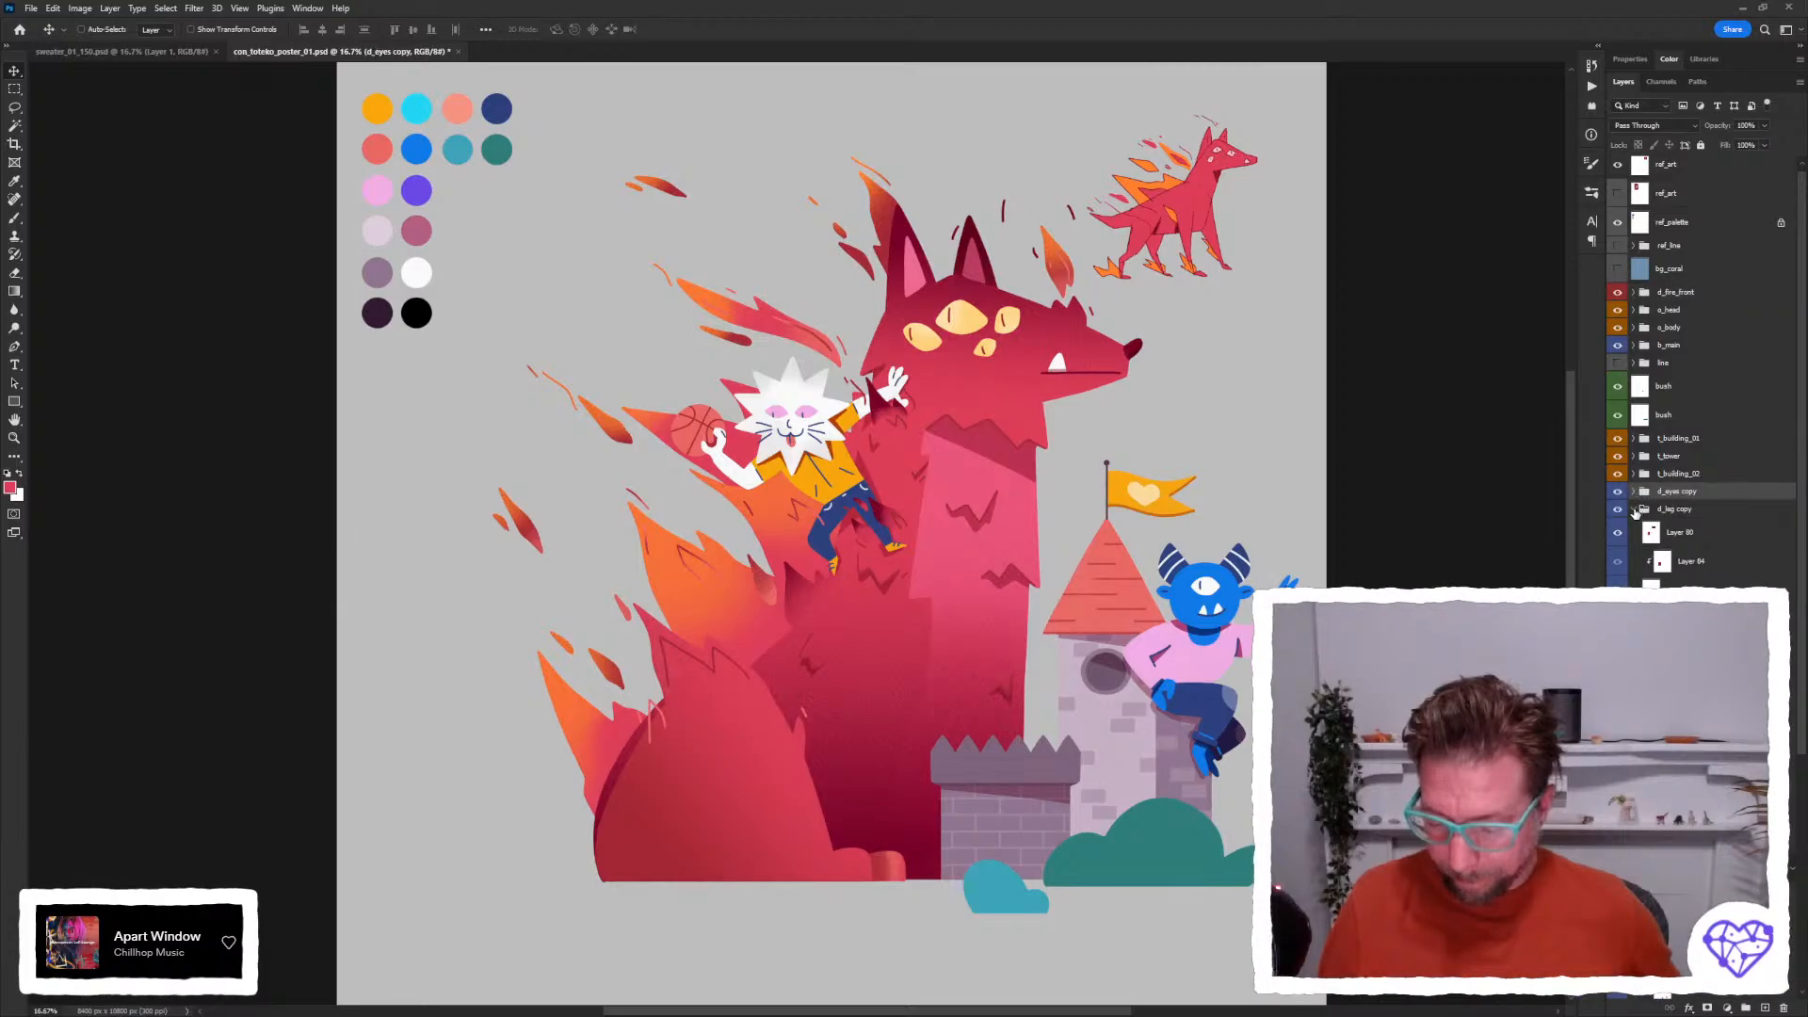
click(1635, 509)
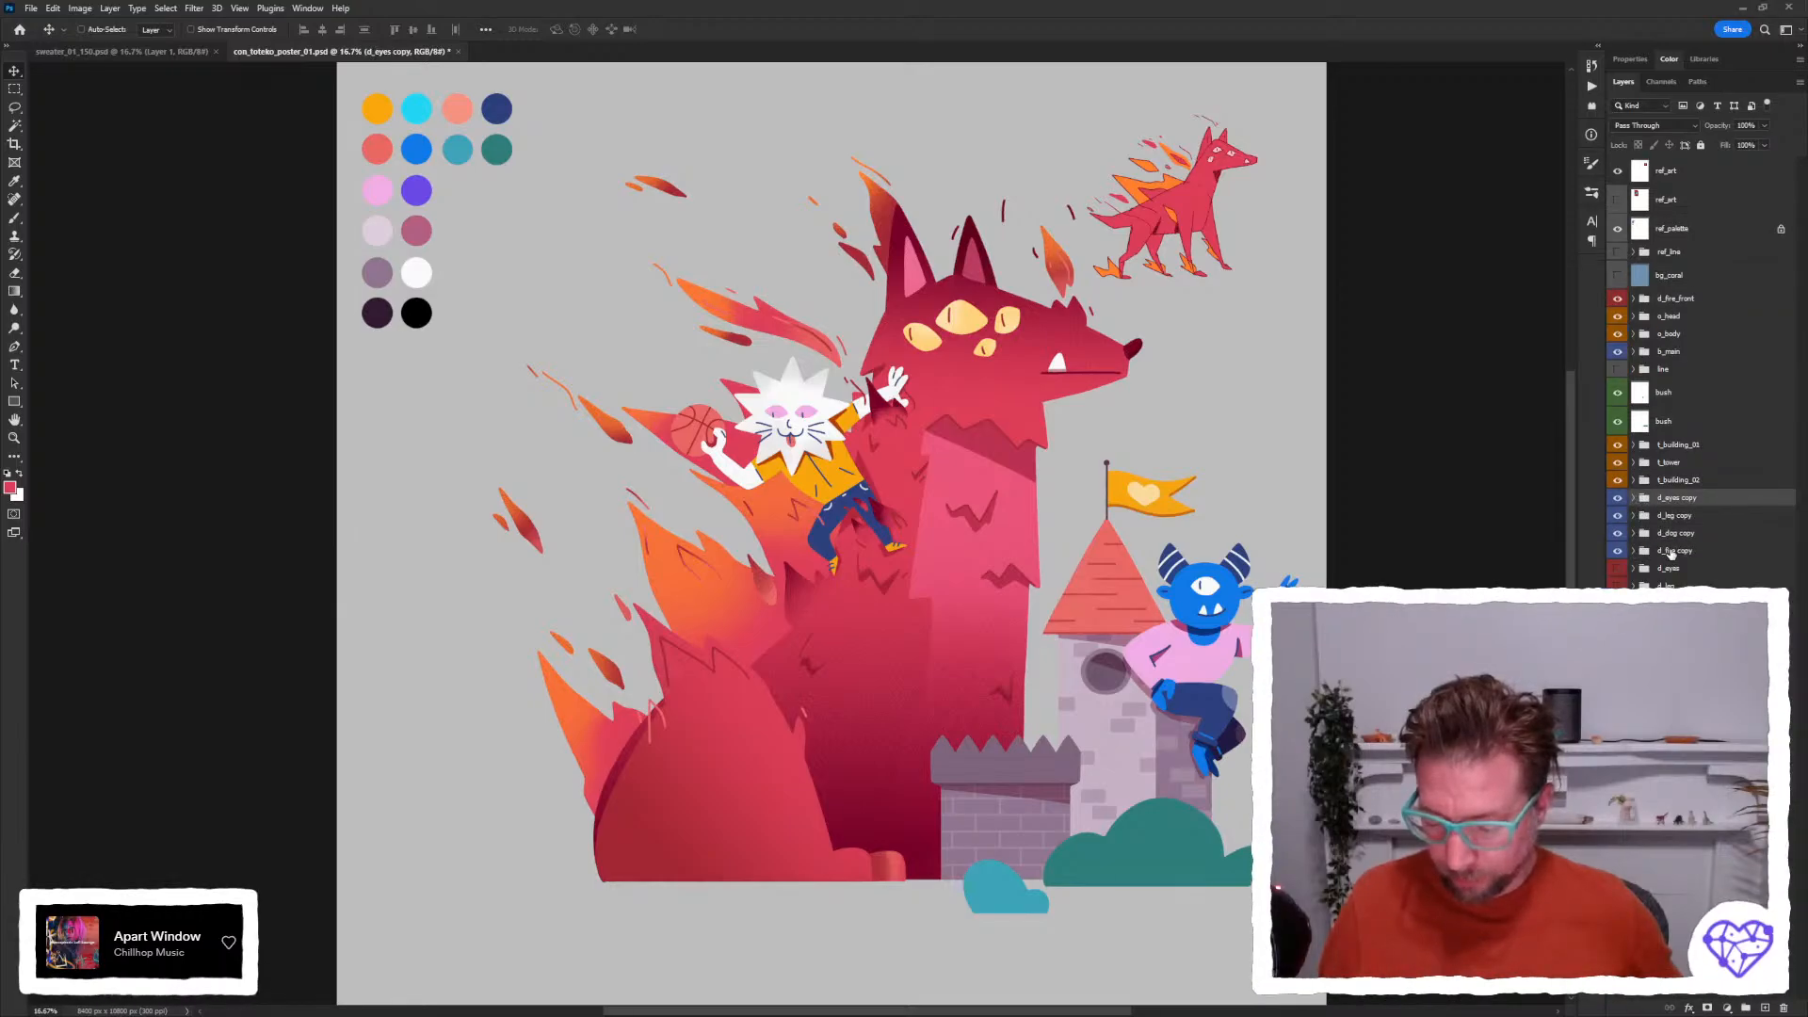
click(1638, 551)
Show the original dog groups and compare them with the recoloured version by hiding and restoring the d_eyes, d_leg, d_dog and d_fire copy groups.
click(1617, 569)
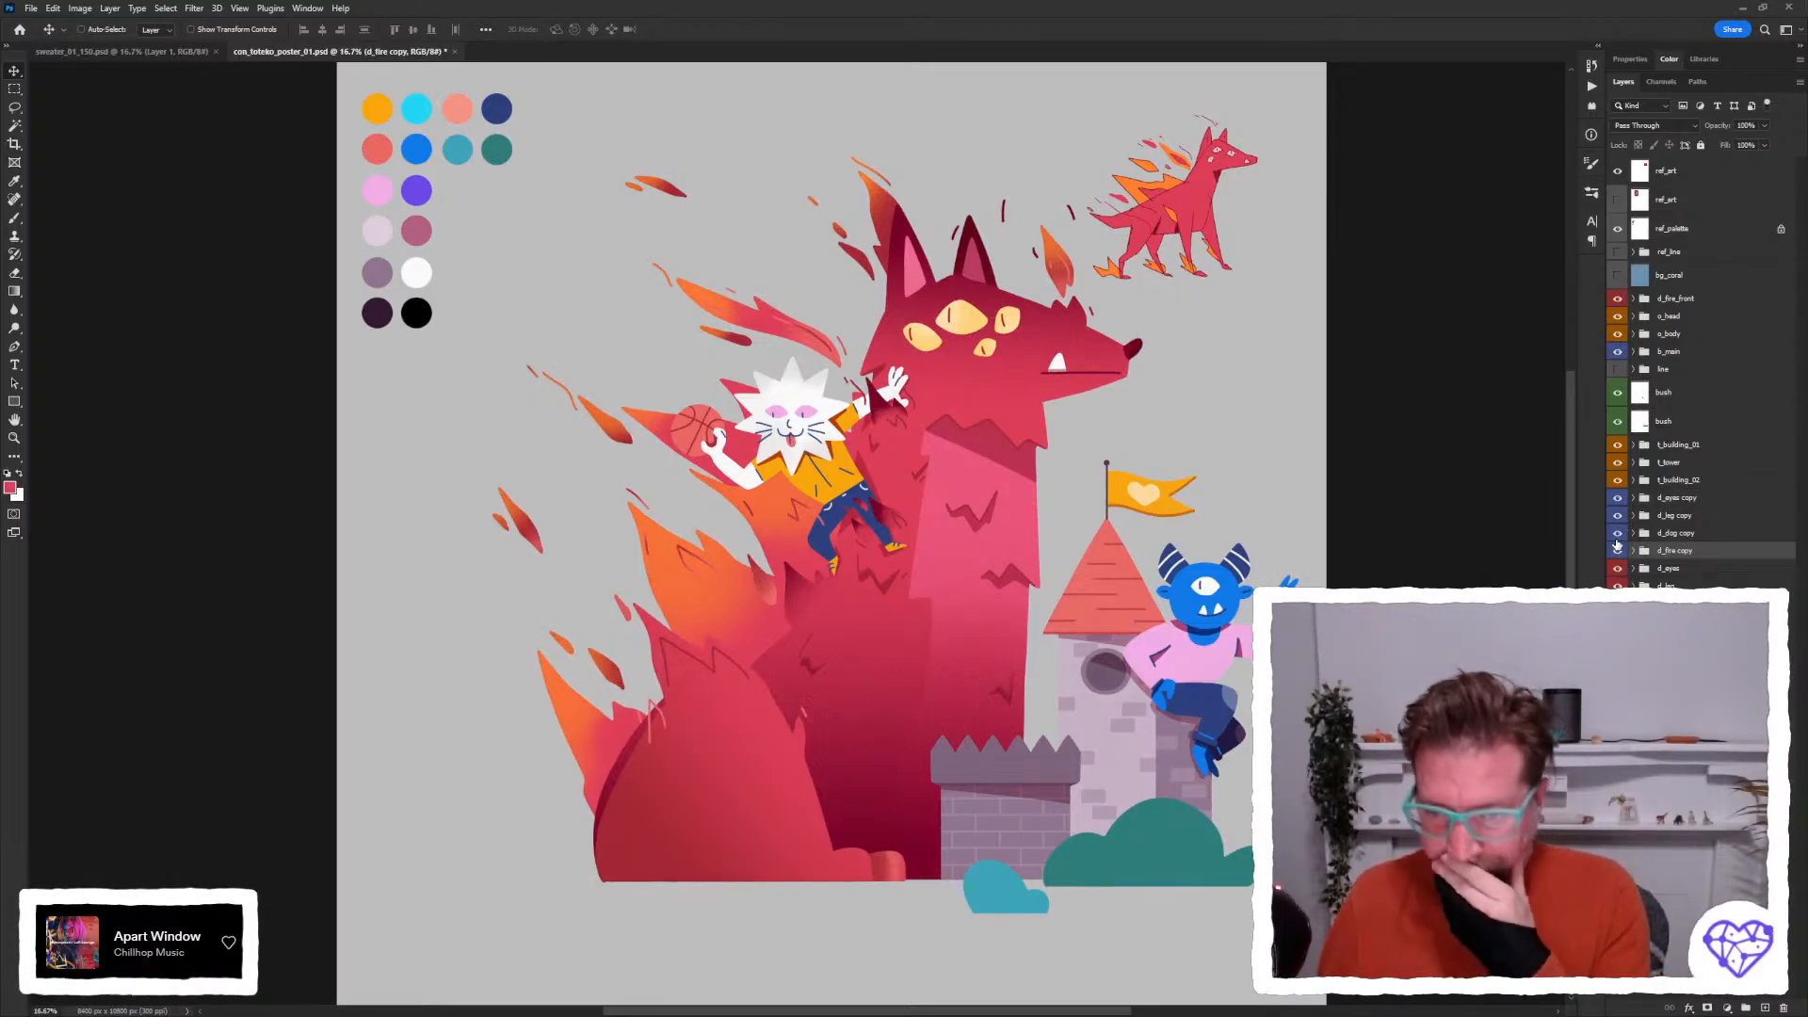
drag(1618, 498, 1617, 564)
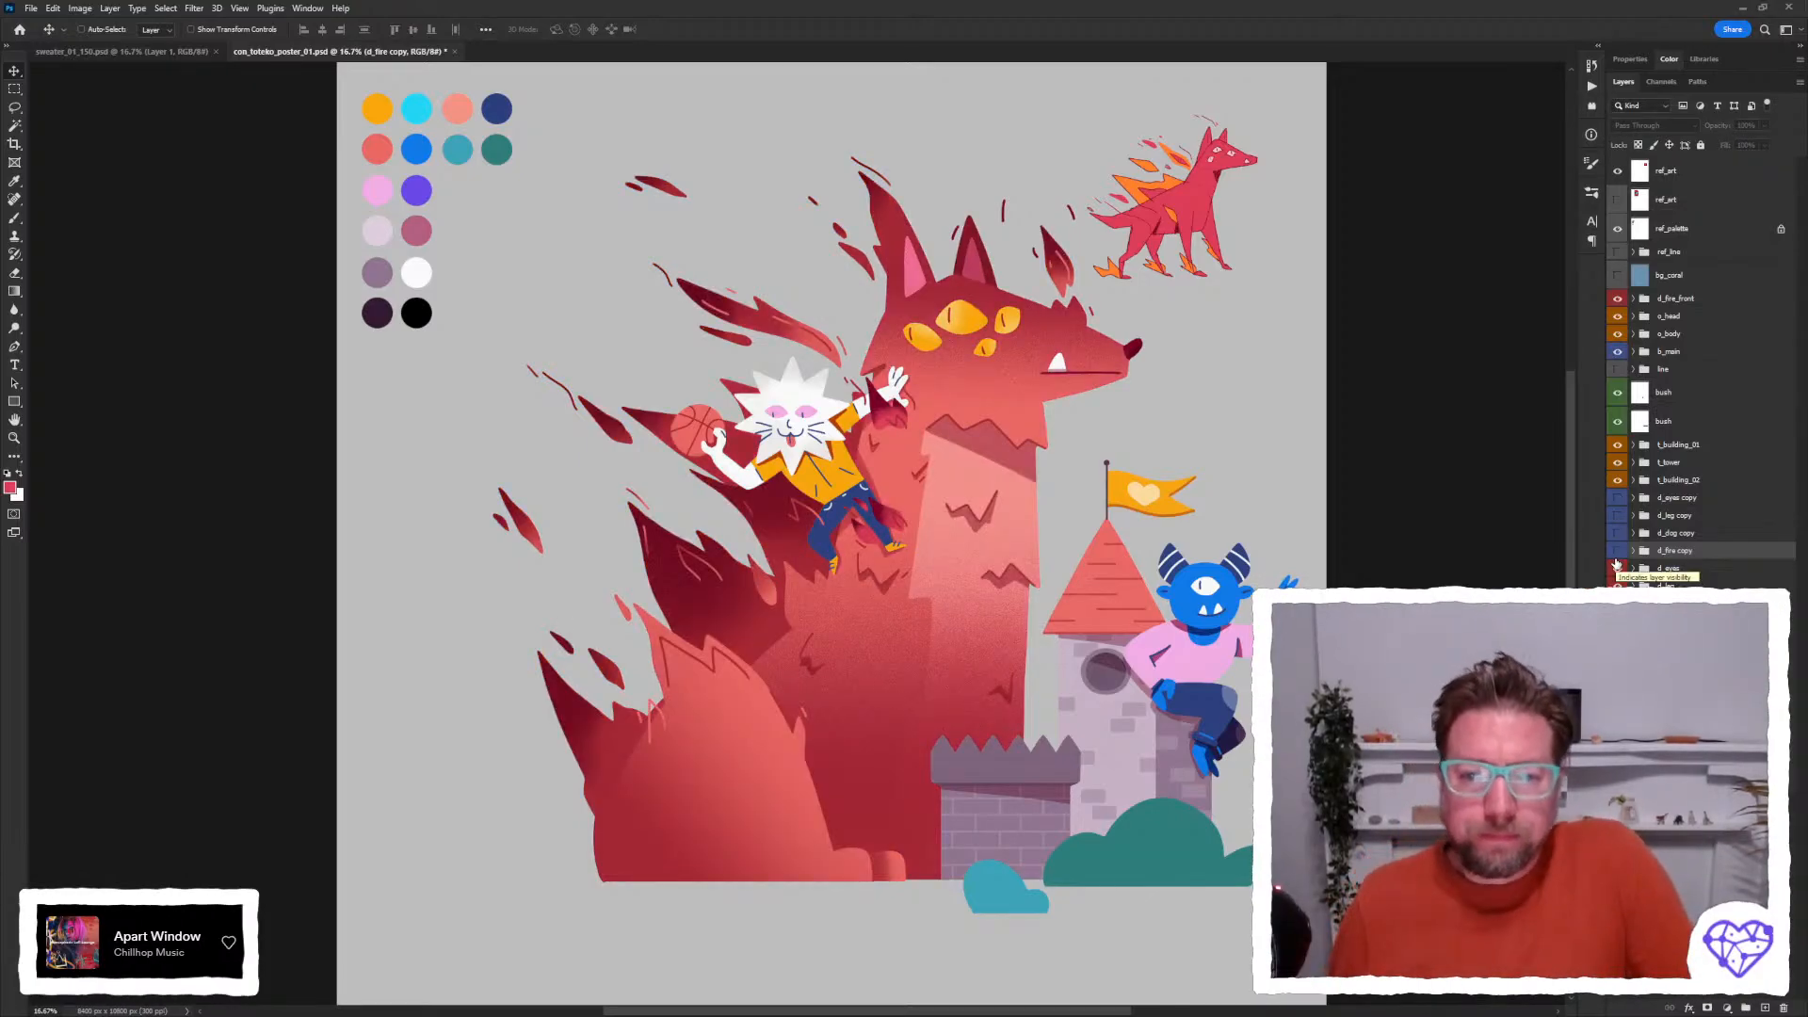
drag(1617, 551, 1619, 498)
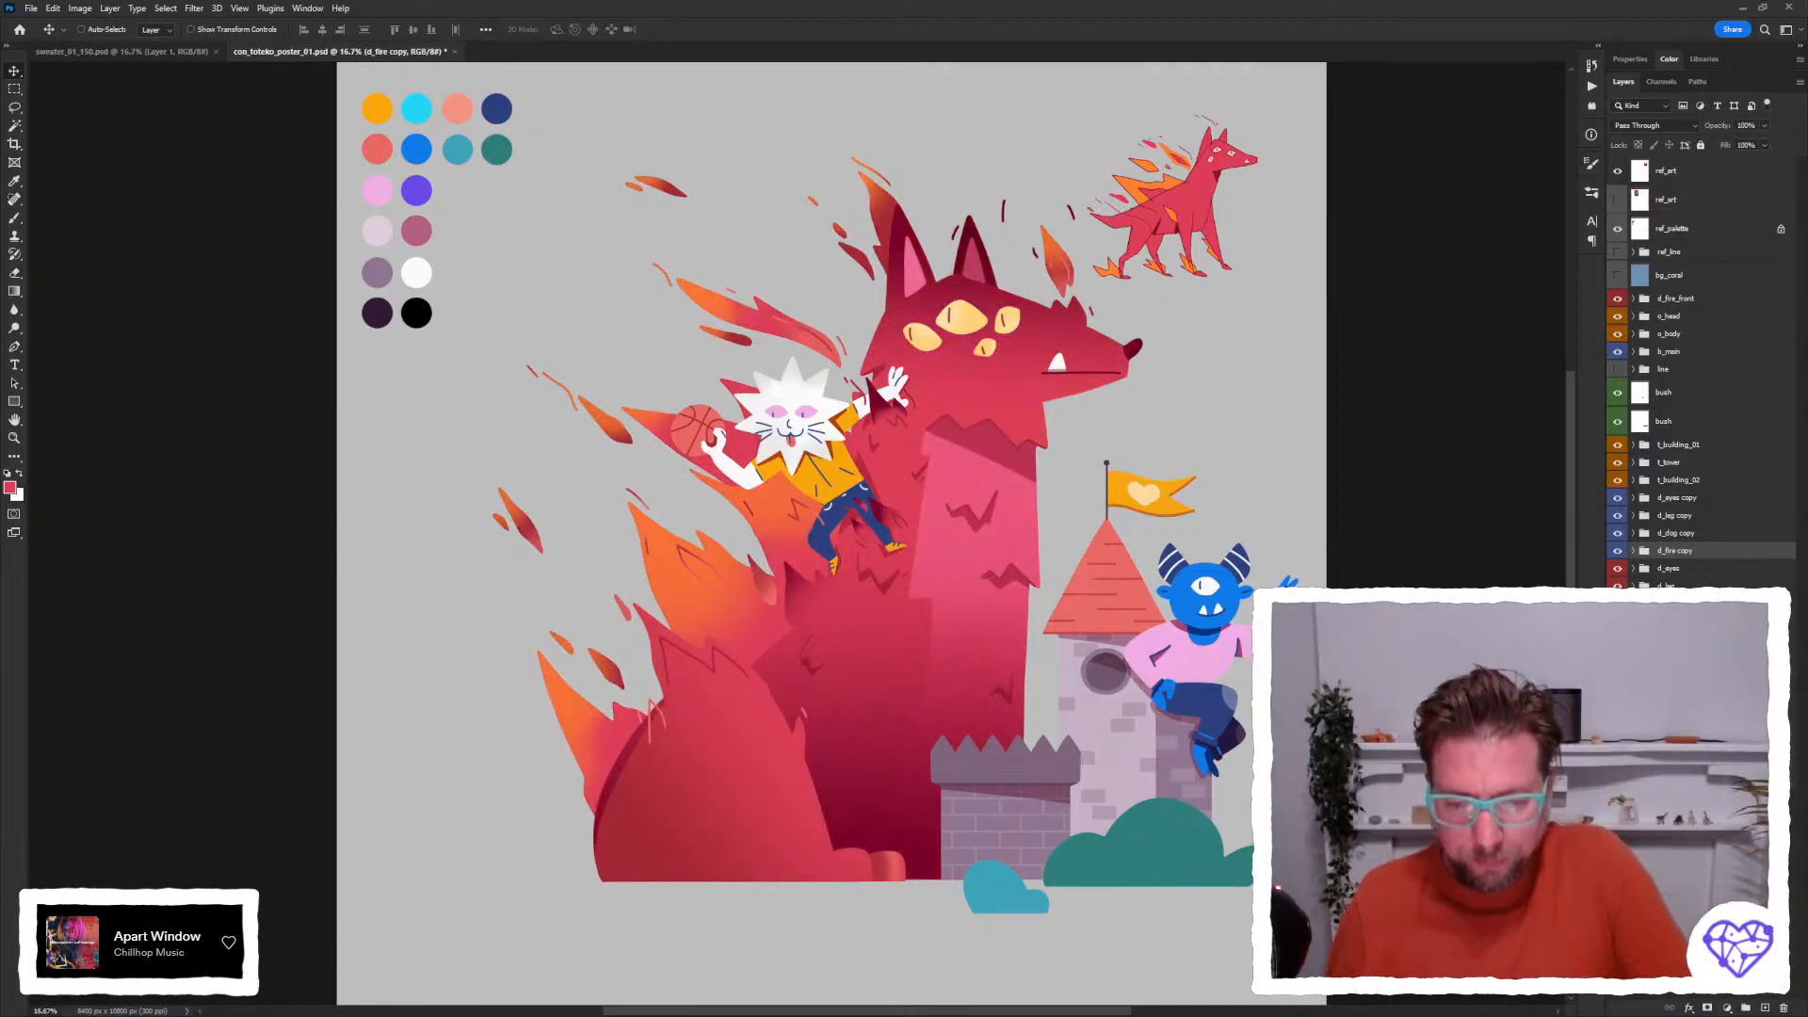
key(h)
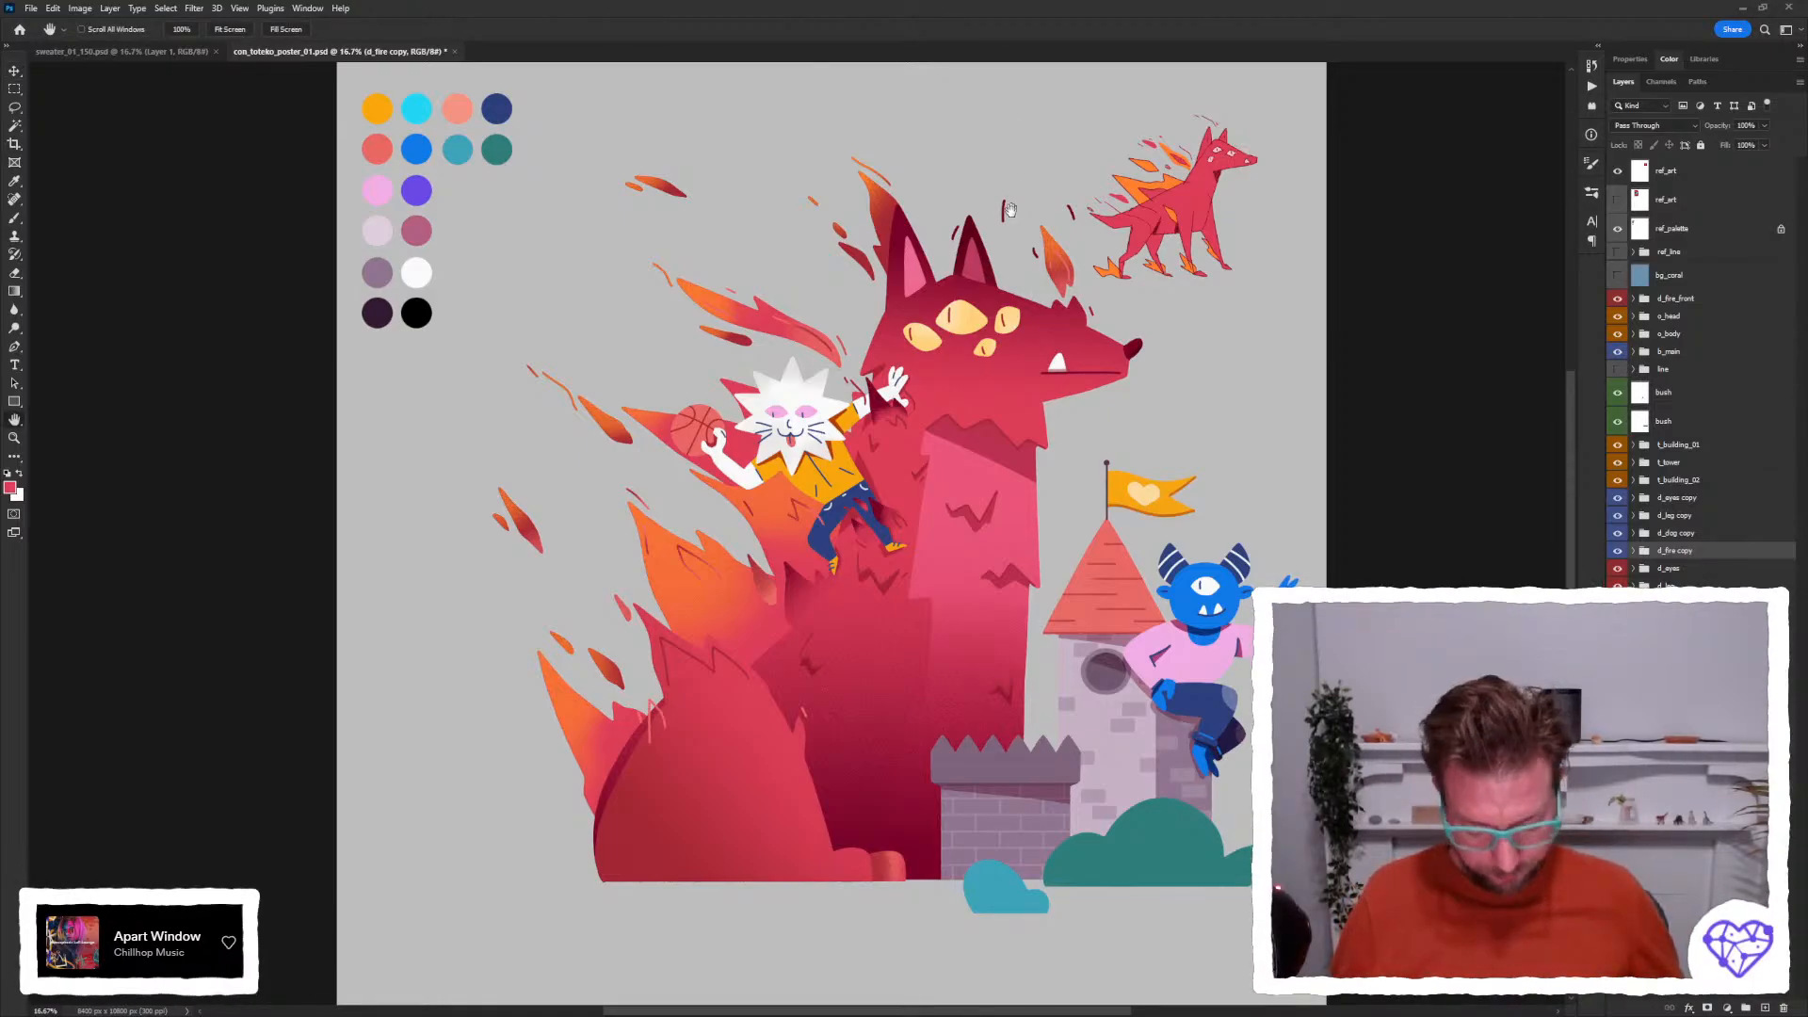
drag(996, 205, 943, 201)
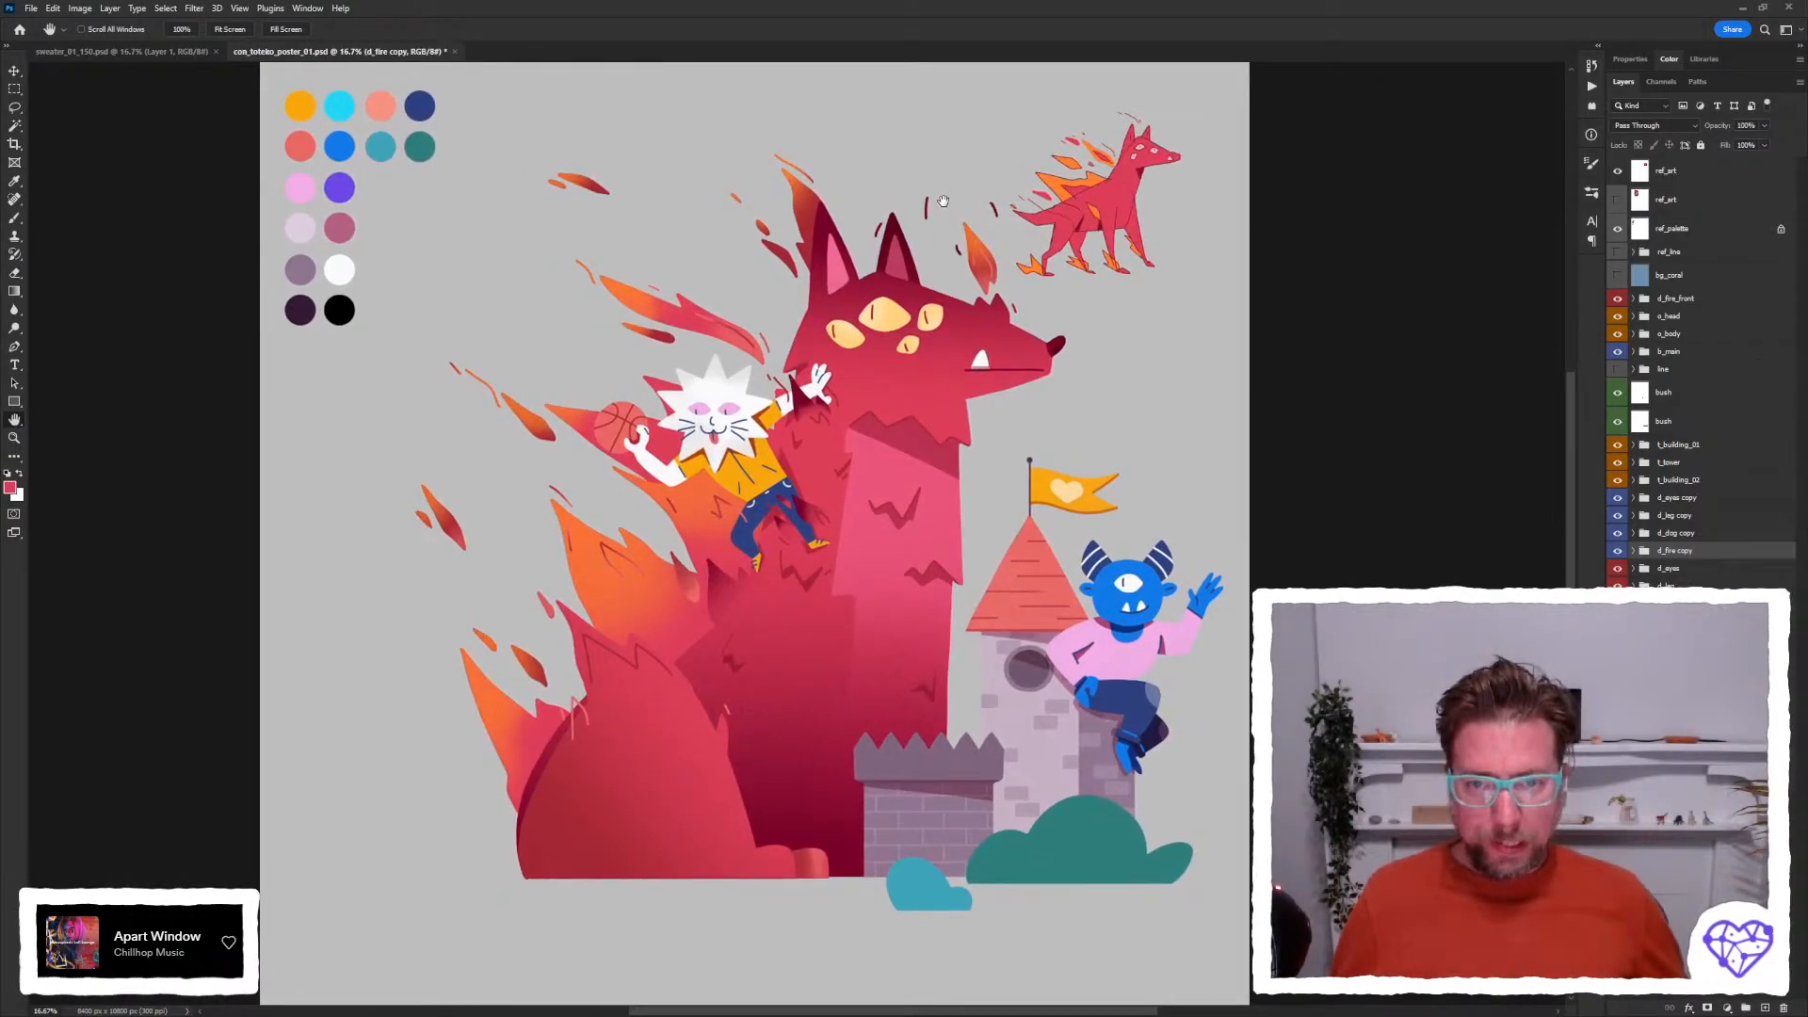
key(v)
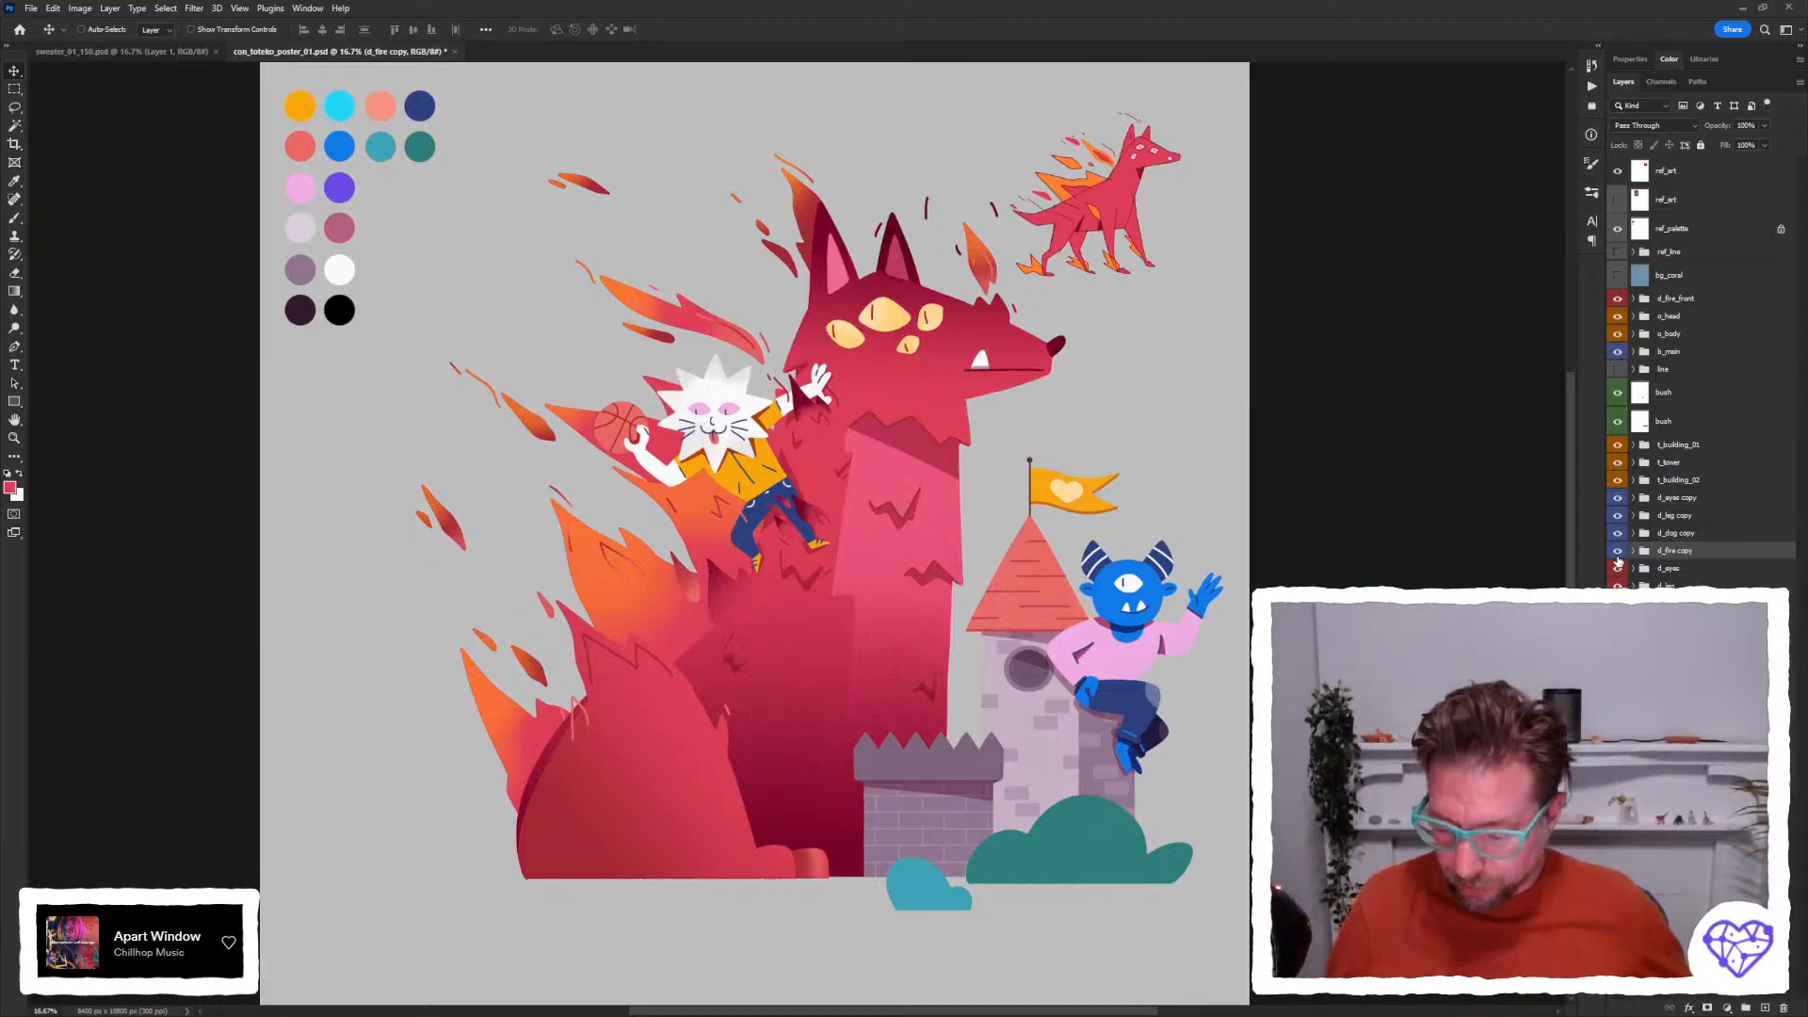
drag(1618, 540, 1618, 509)
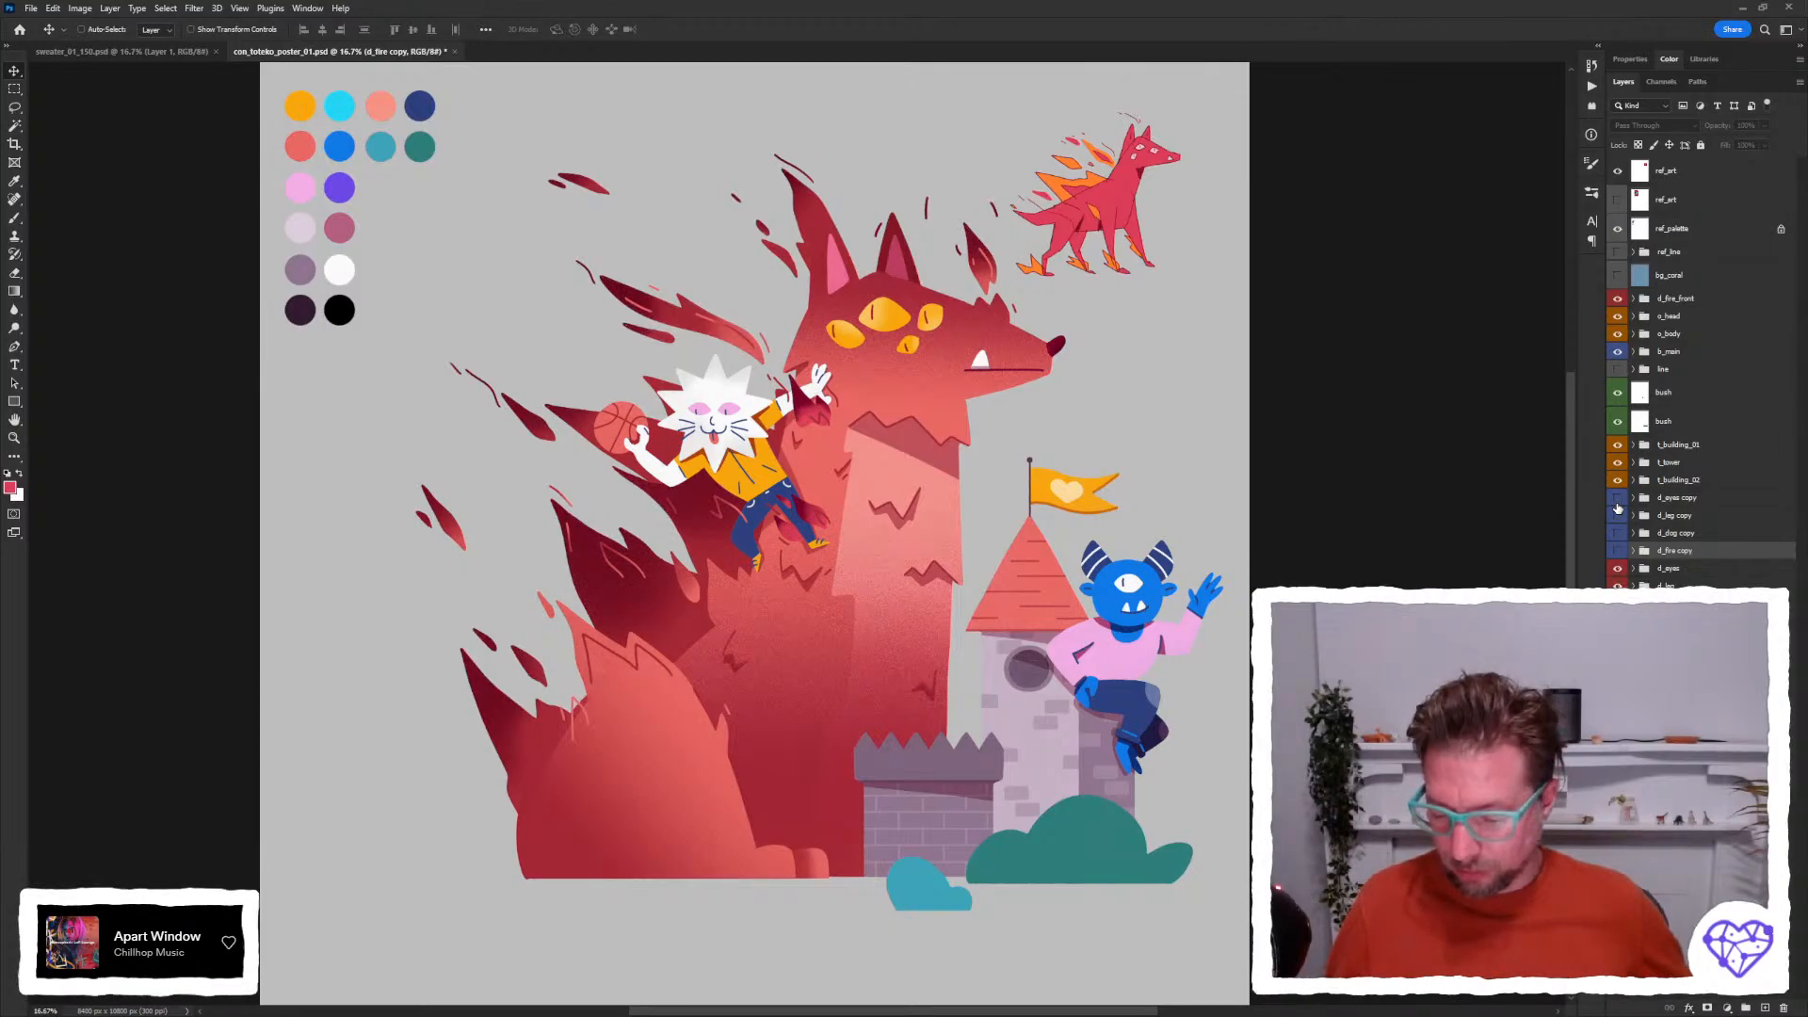
drag(1618, 499, 1618, 553)
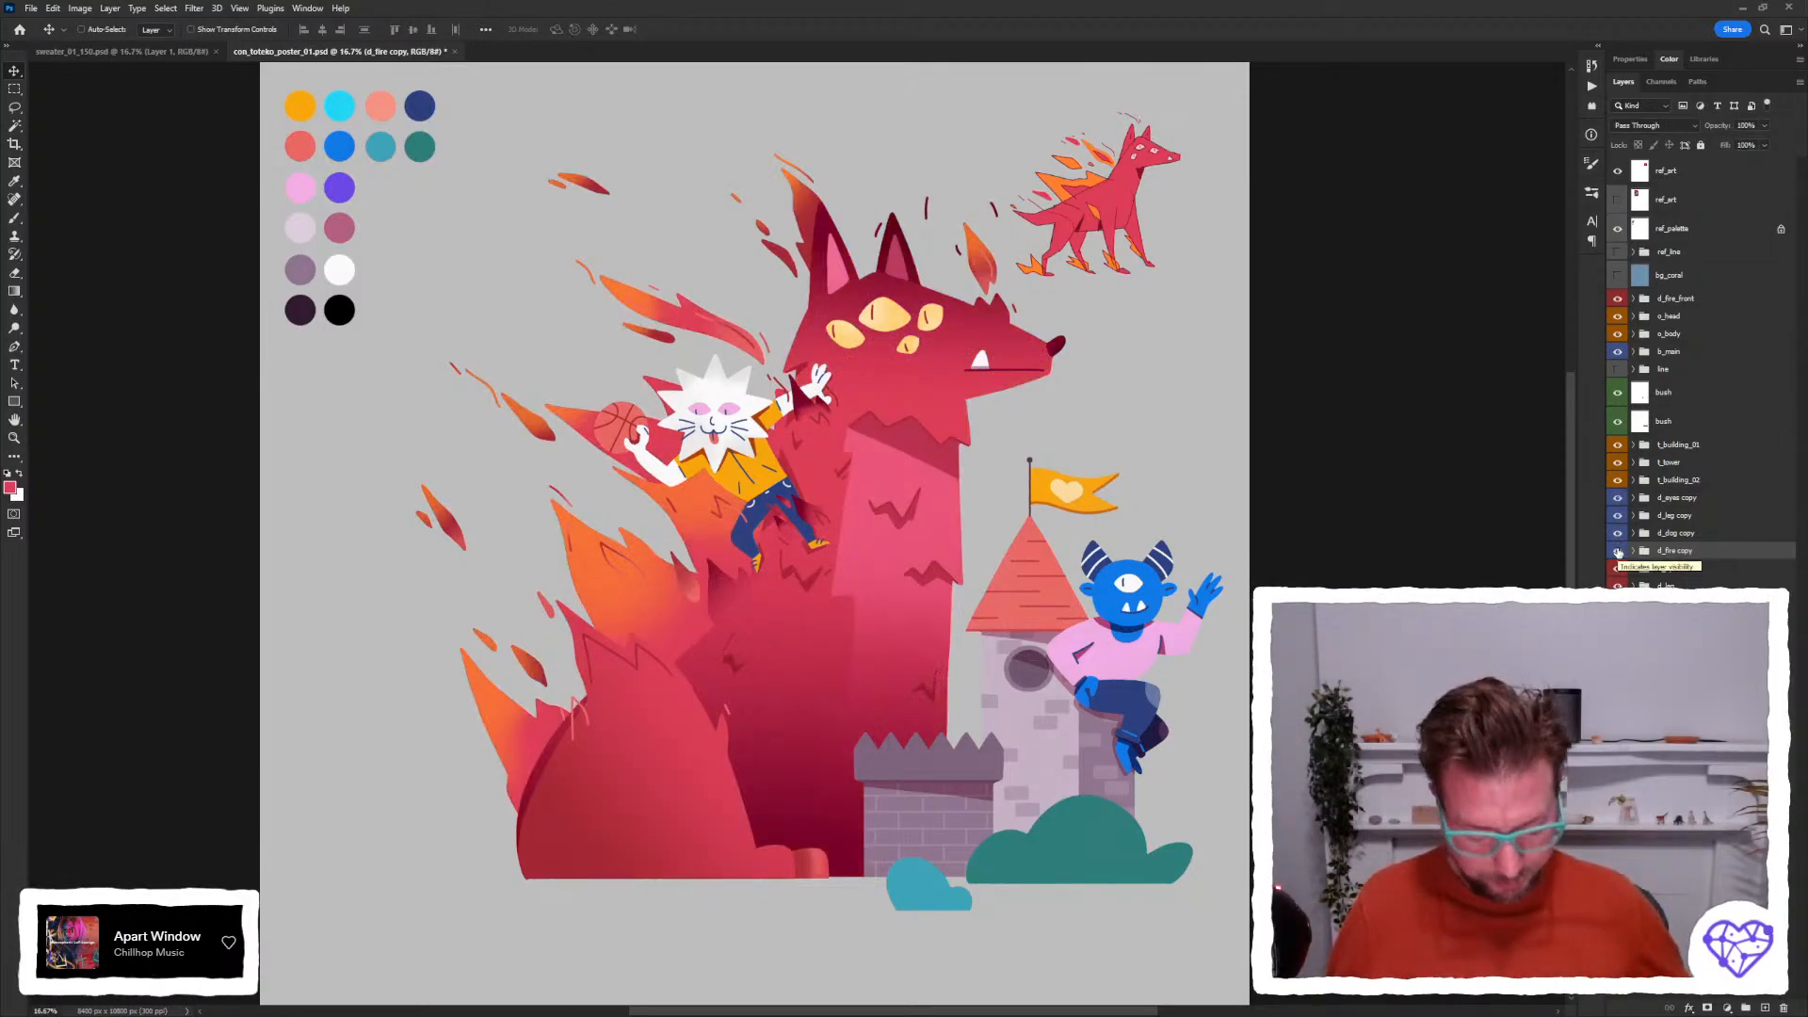
Try opacities between 40% and 90% on the four dog copy groups together and restore them to 100%.
shift+click(1676, 506)
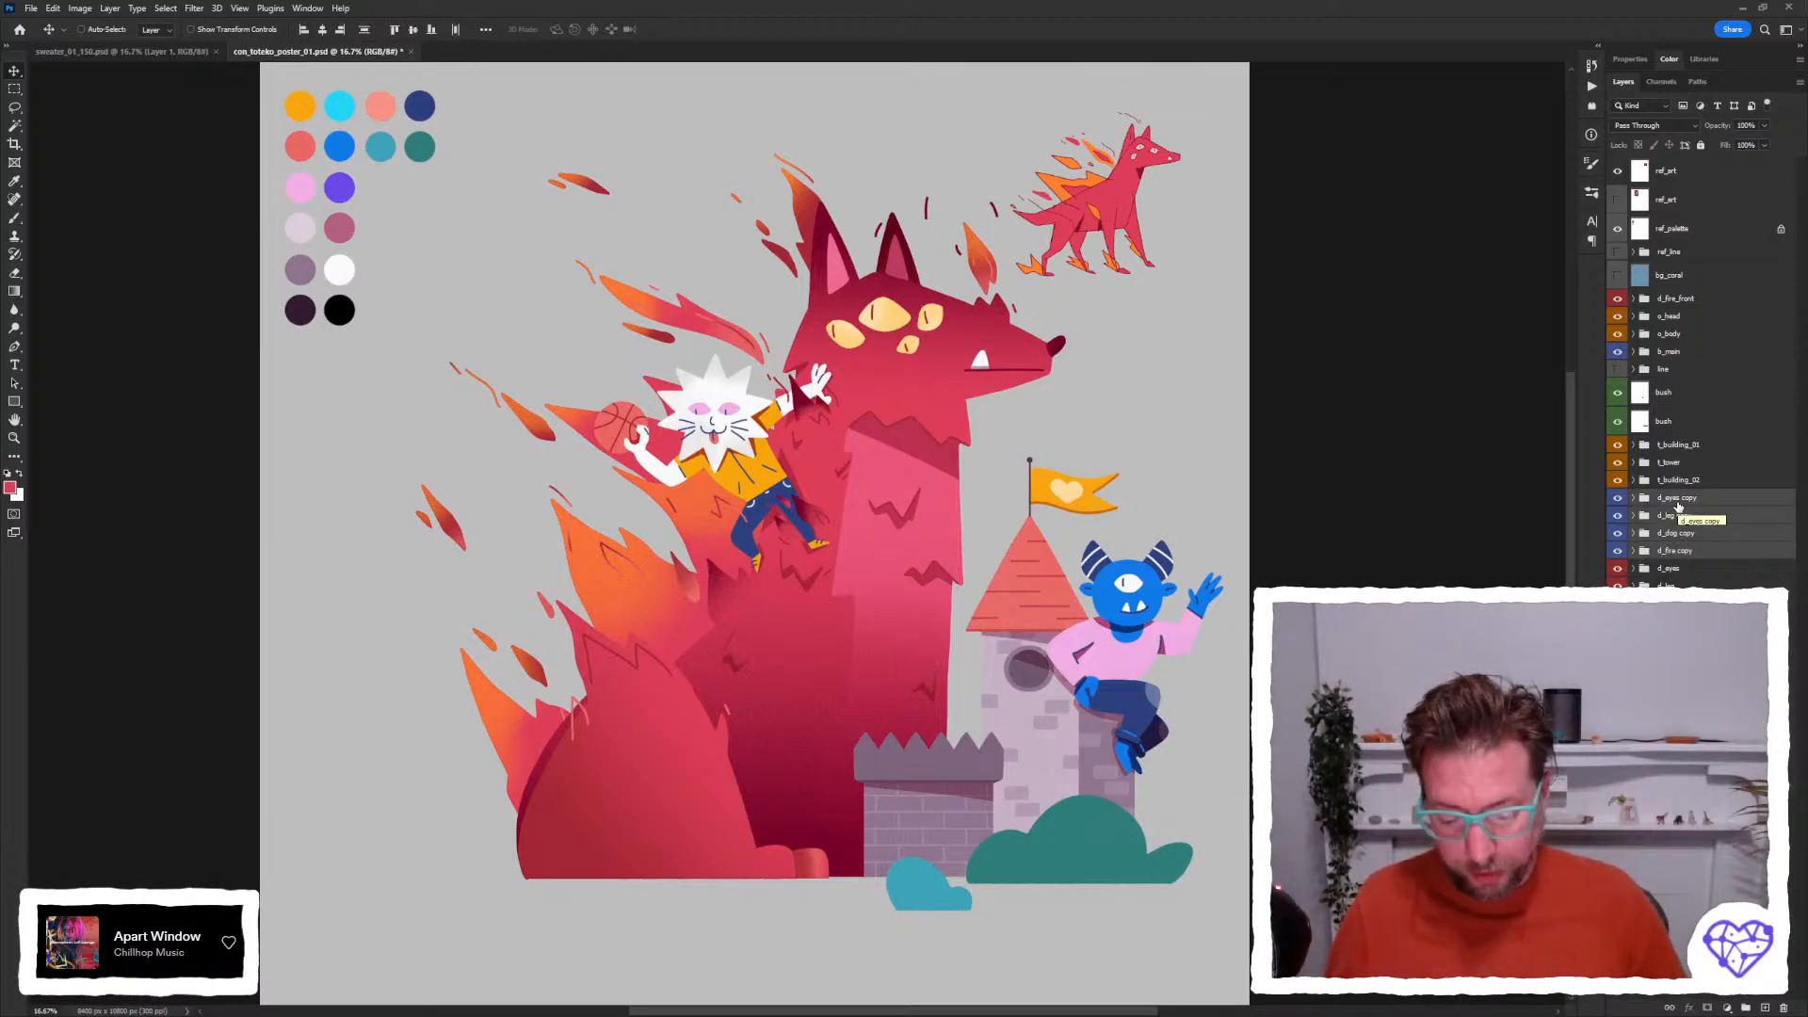
key(5)
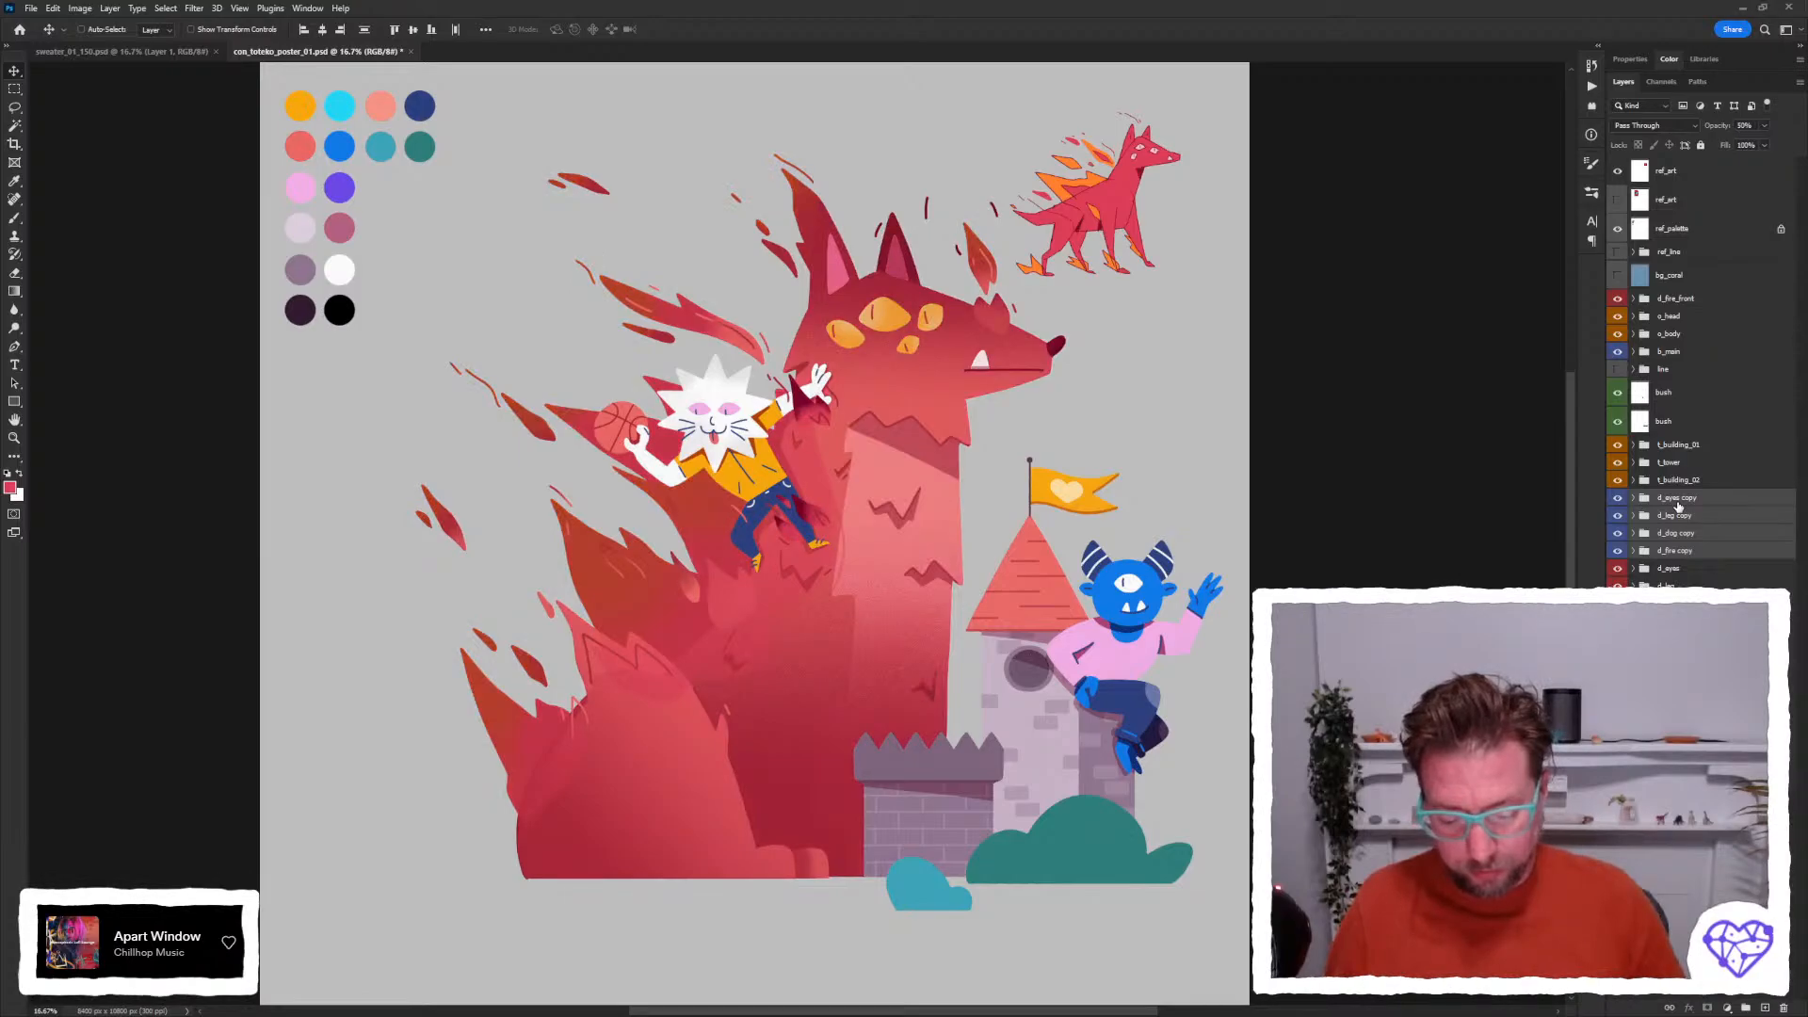
key(7)
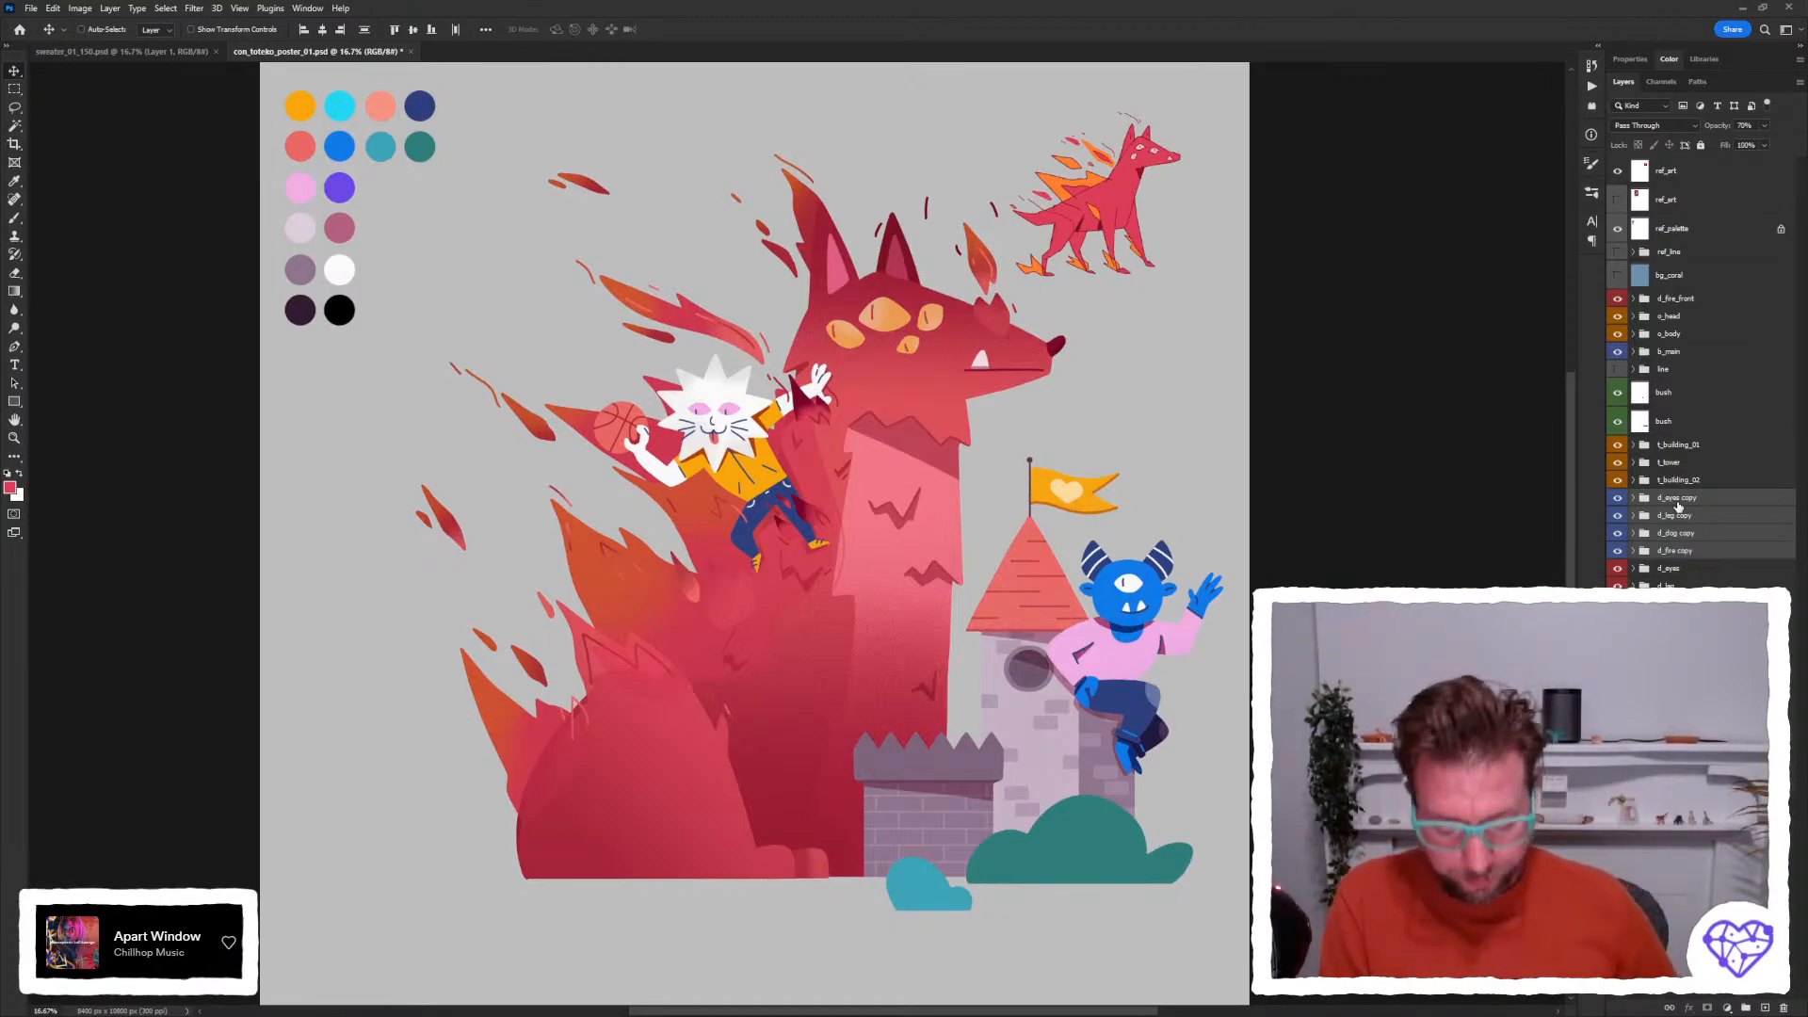
key(9)
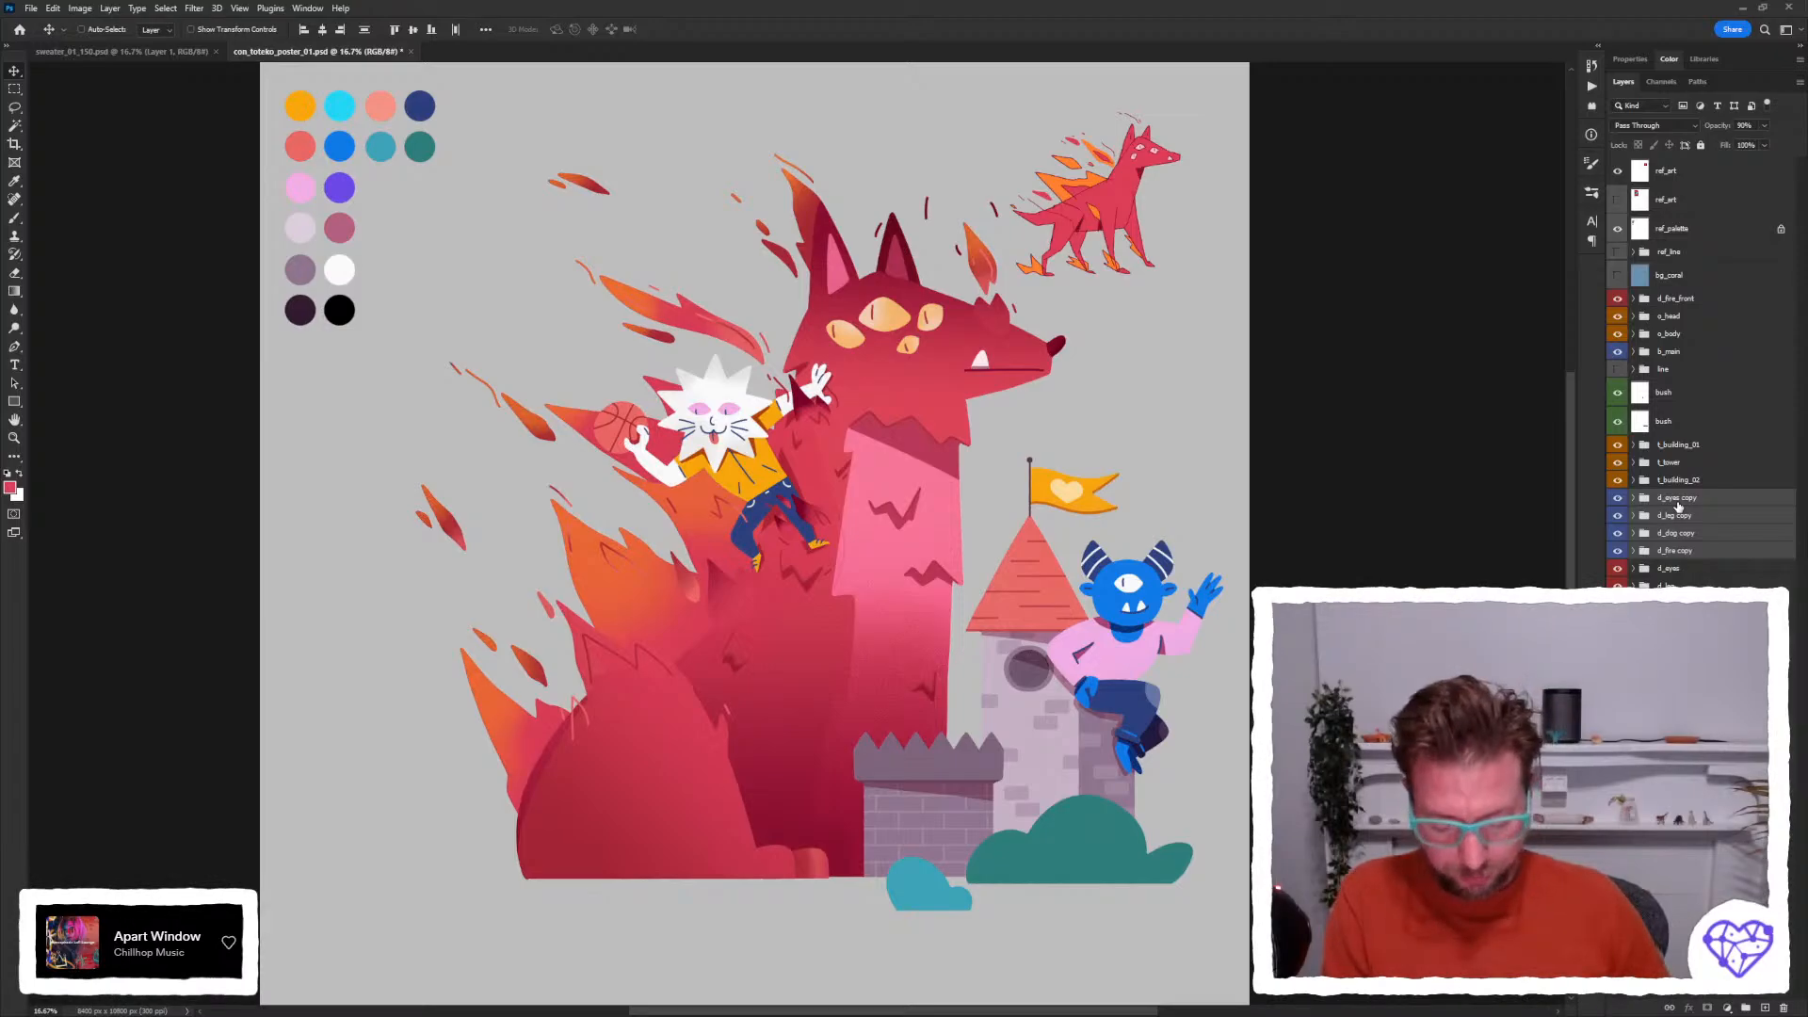
key(7)
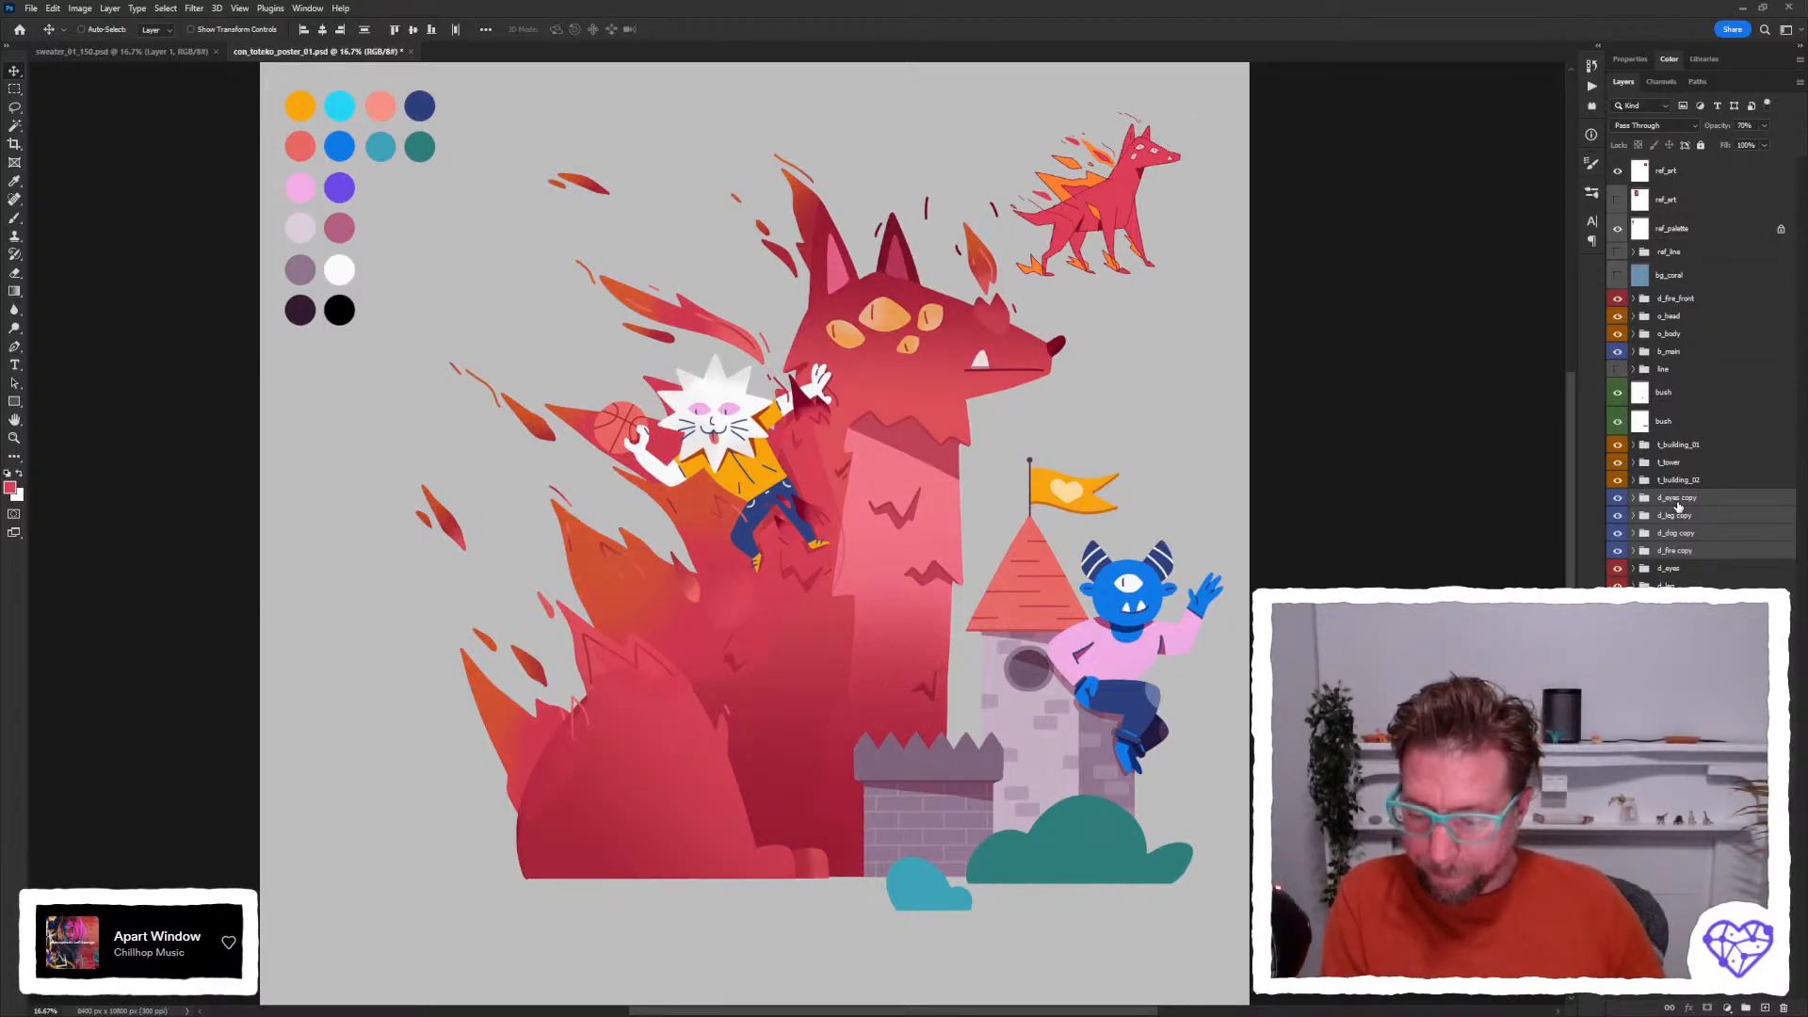
key(8)
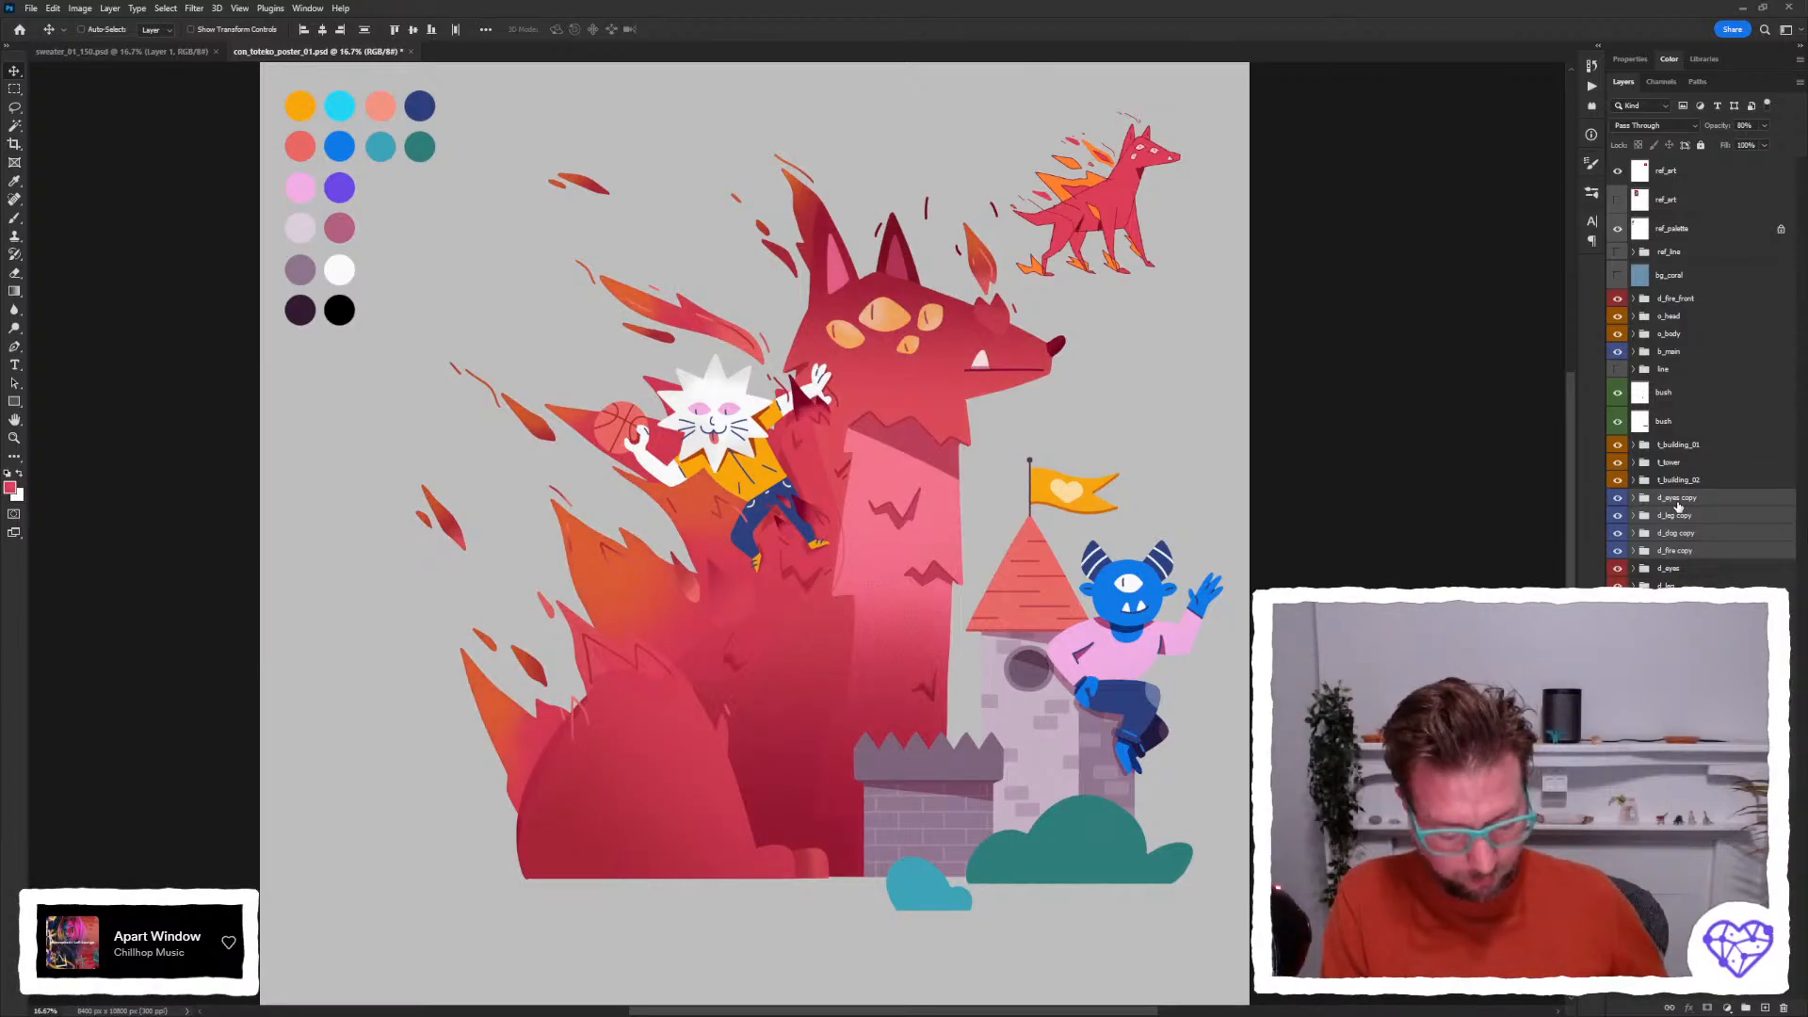
key(4)
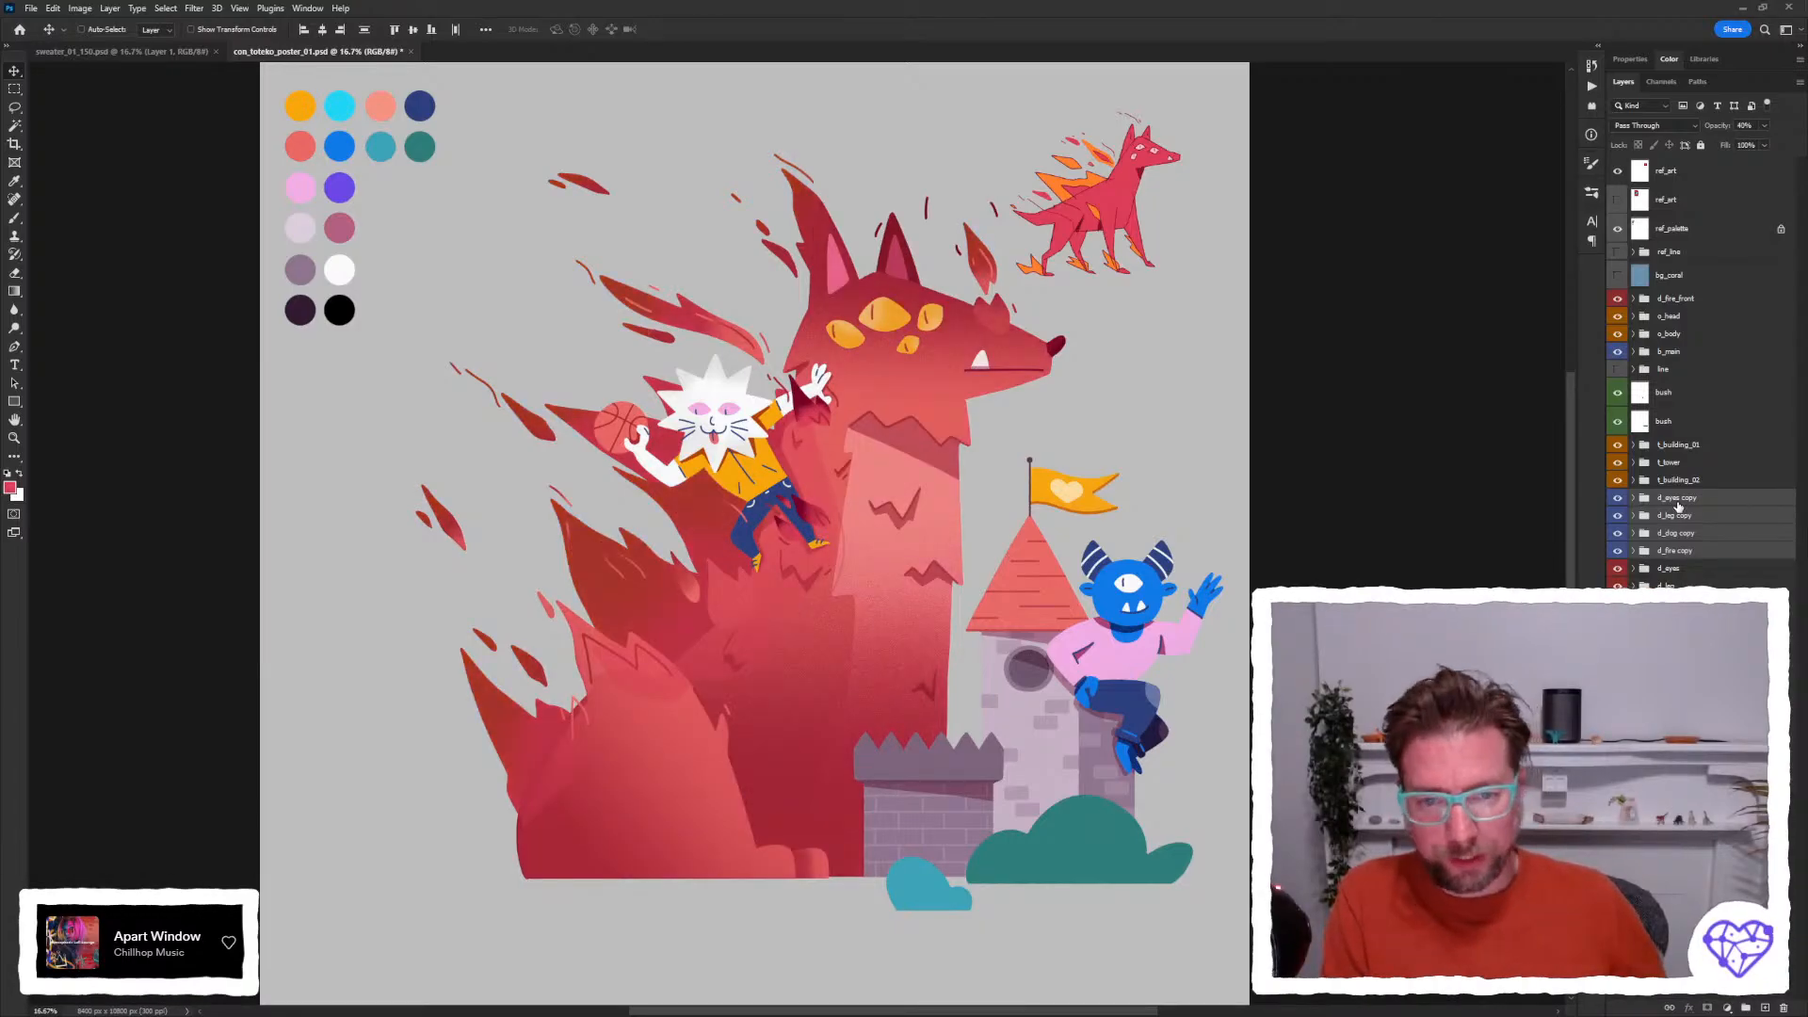
key(0)
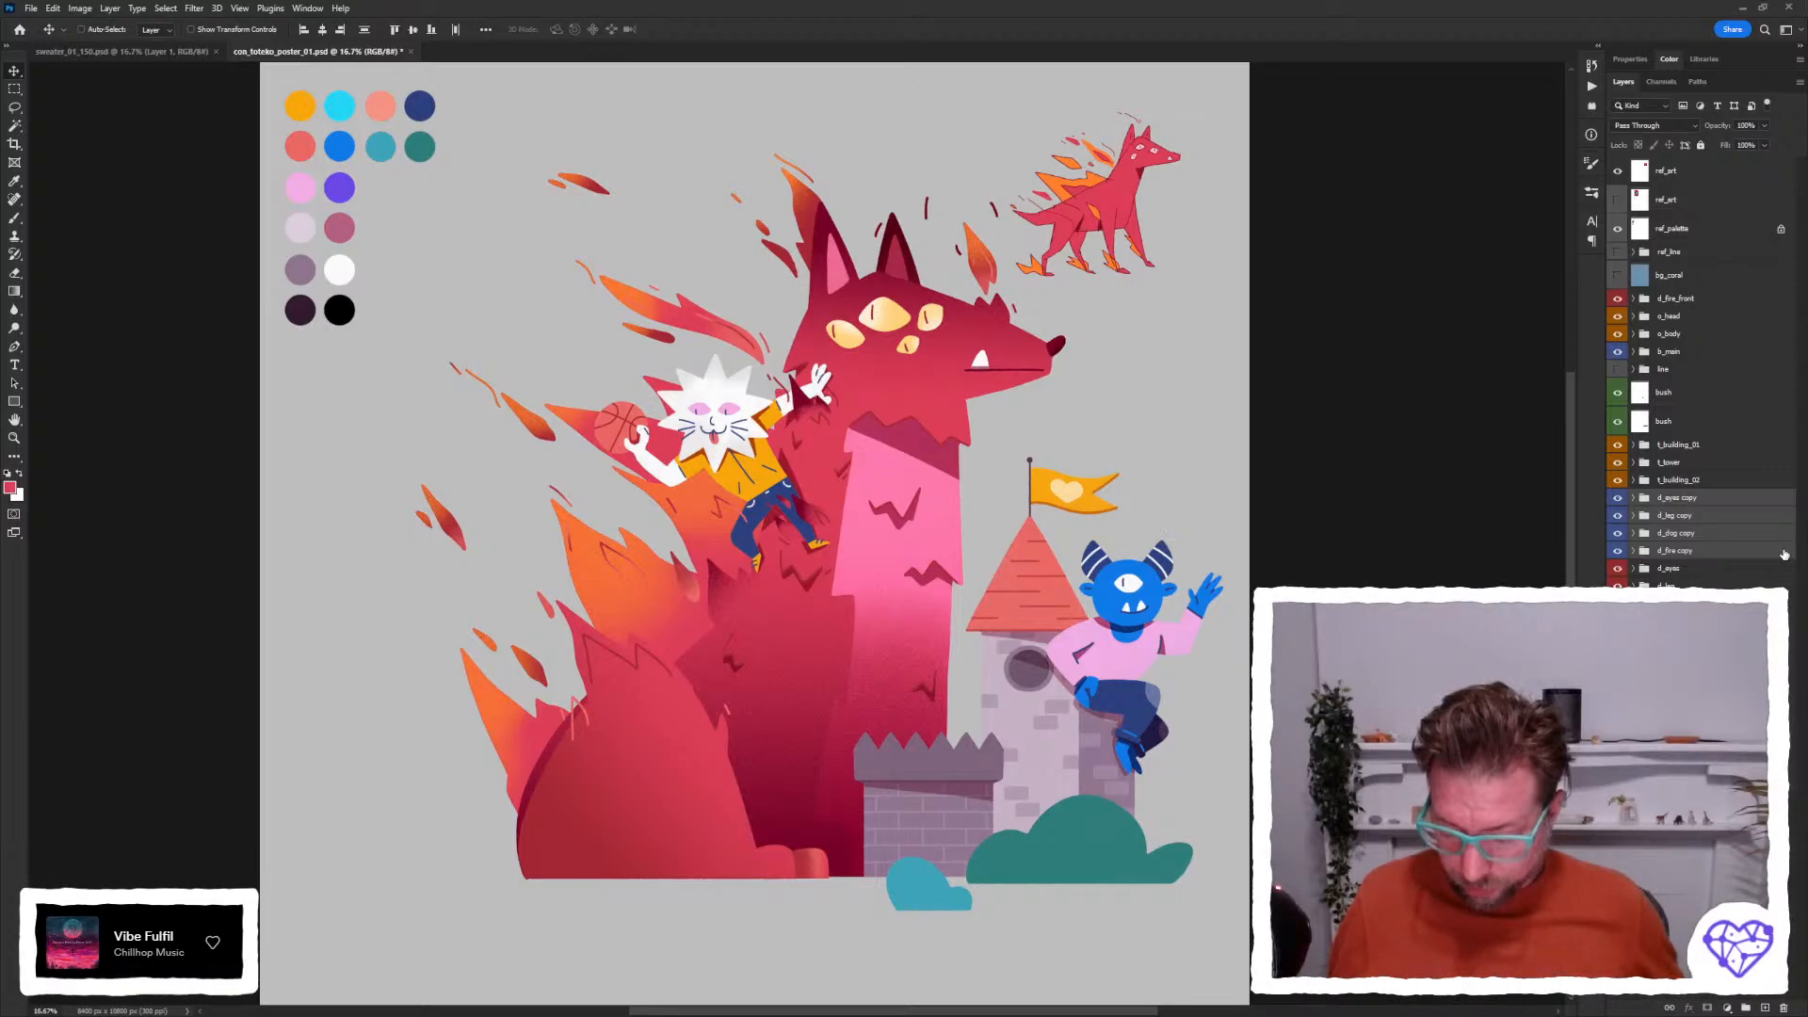
Change the large dog's belly layer from Overlay to Normal blending and set its opacity to 30%.
ctrl+click(933, 494)
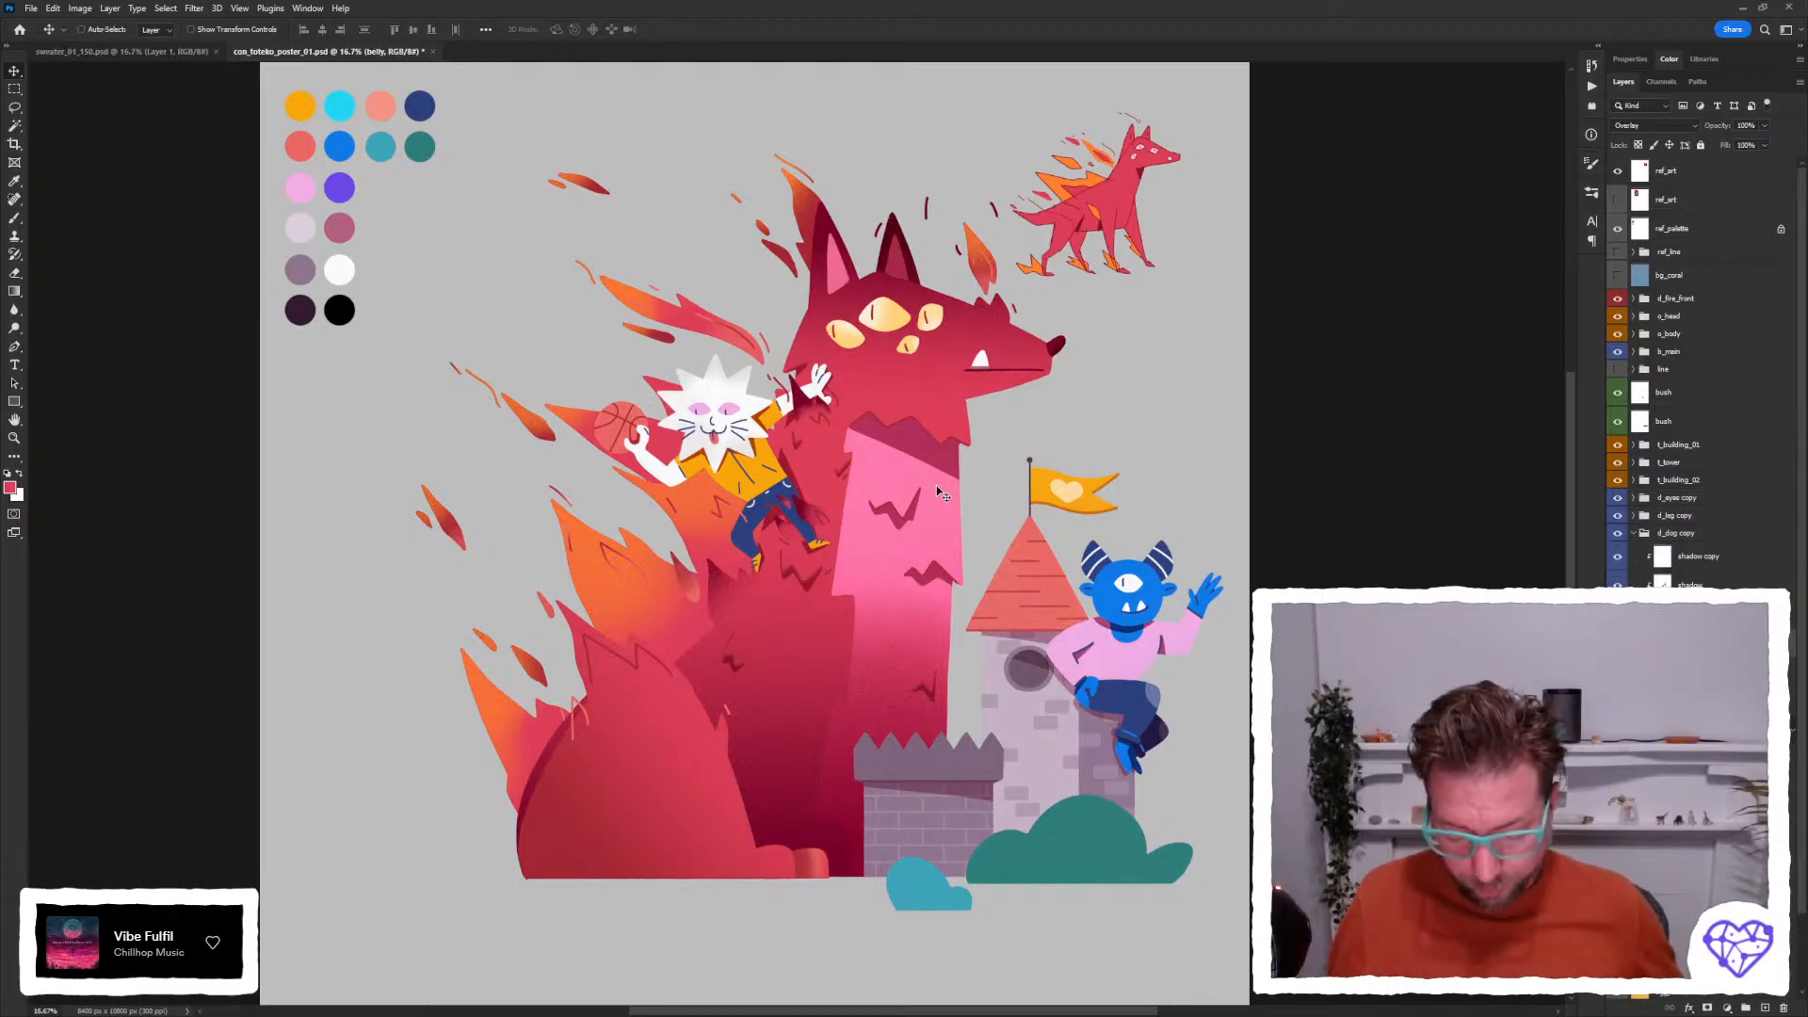
key(ctrl+comma)
key(ctrl+comma)
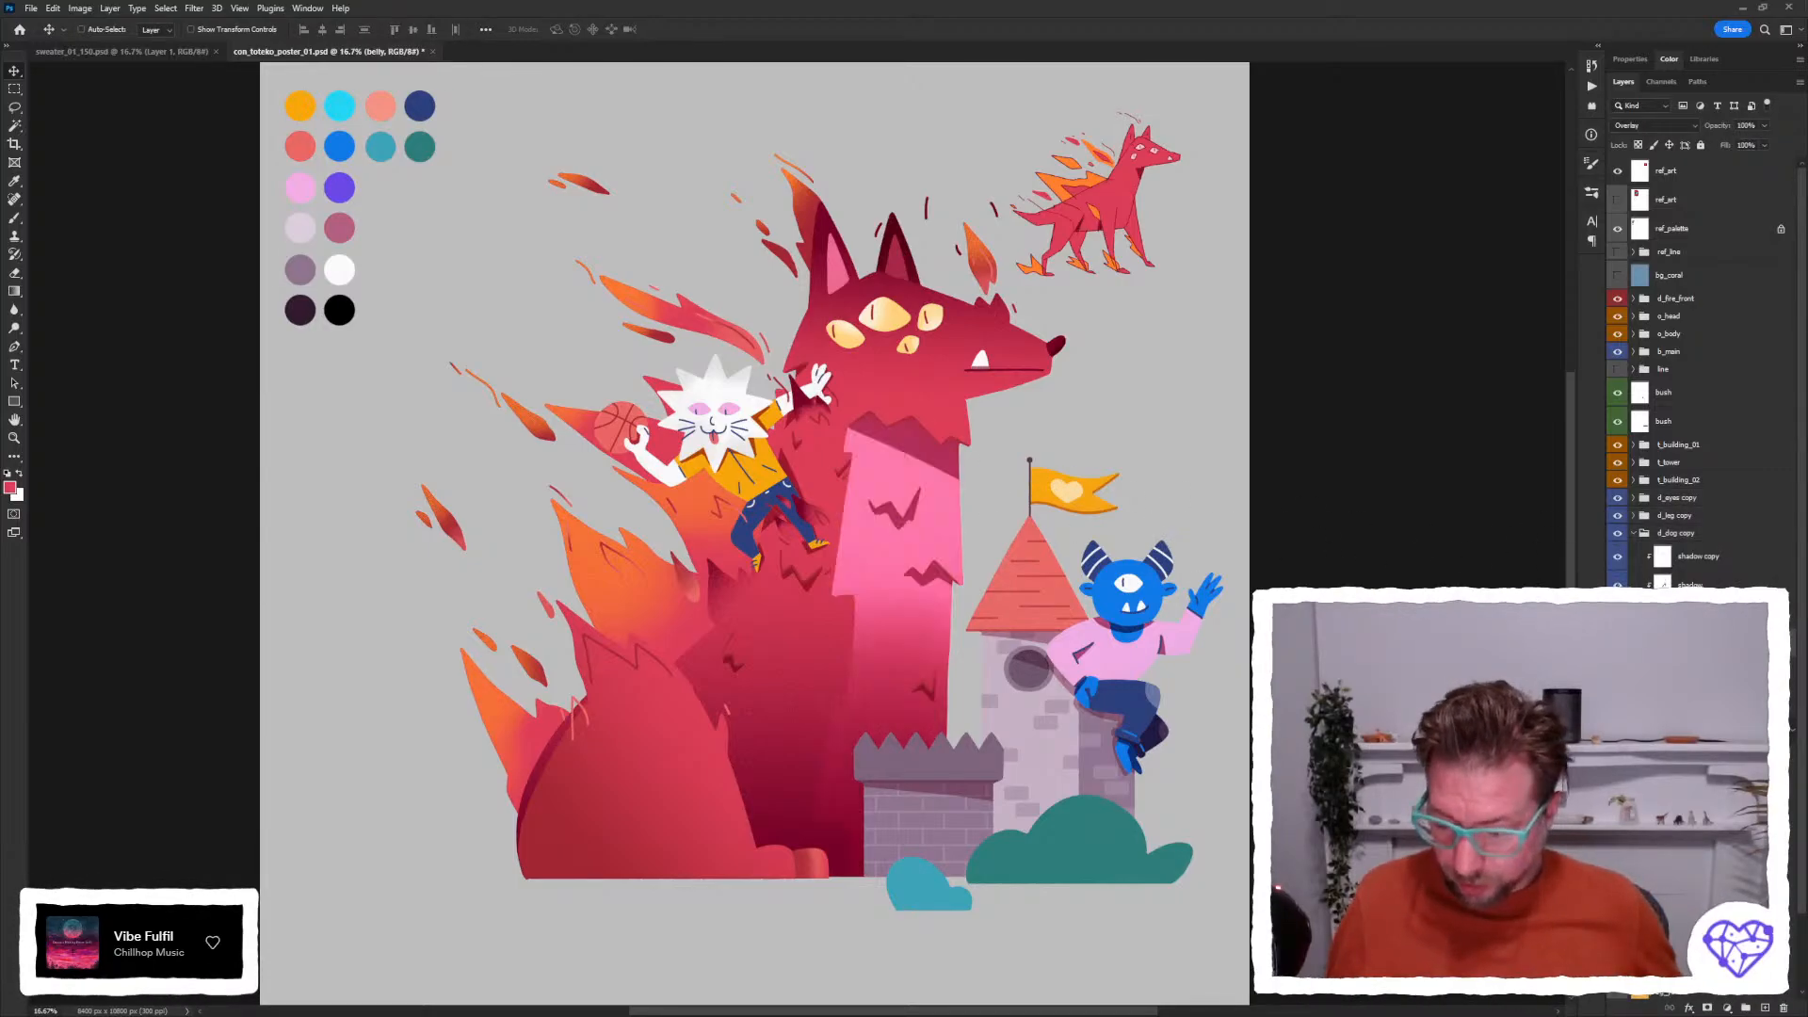
click(1692, 128)
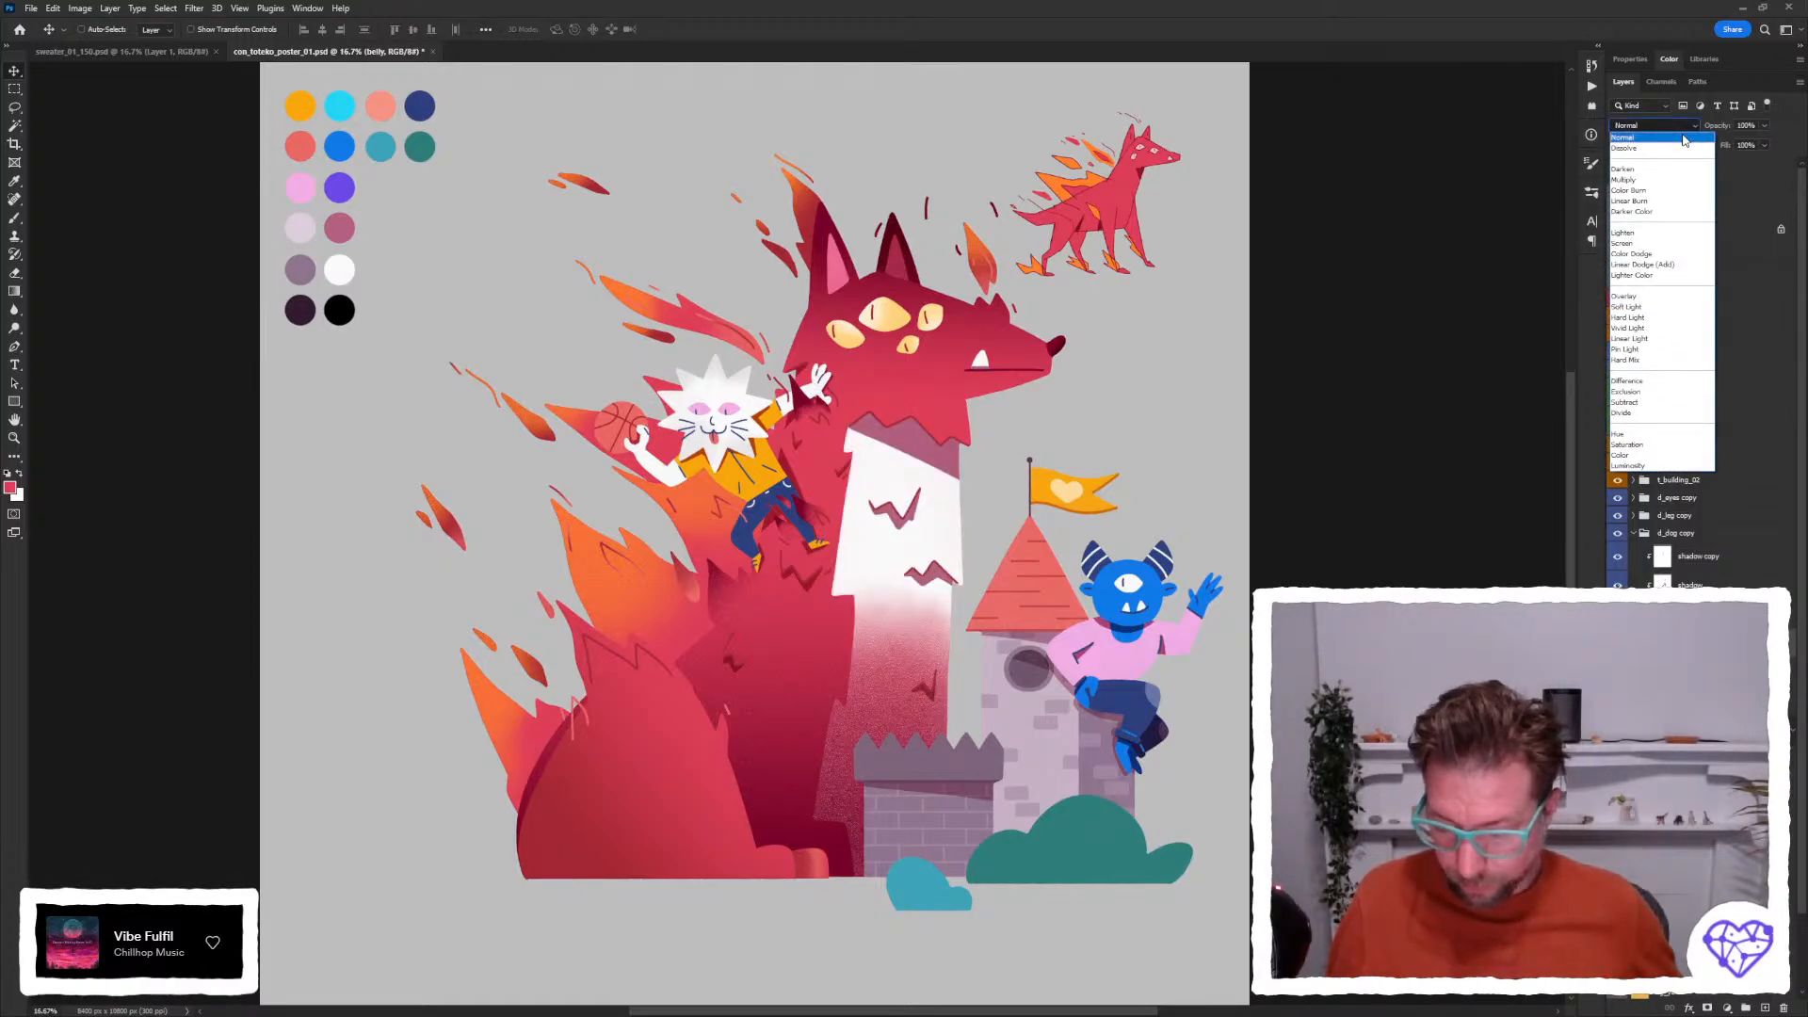
click(1685, 138)
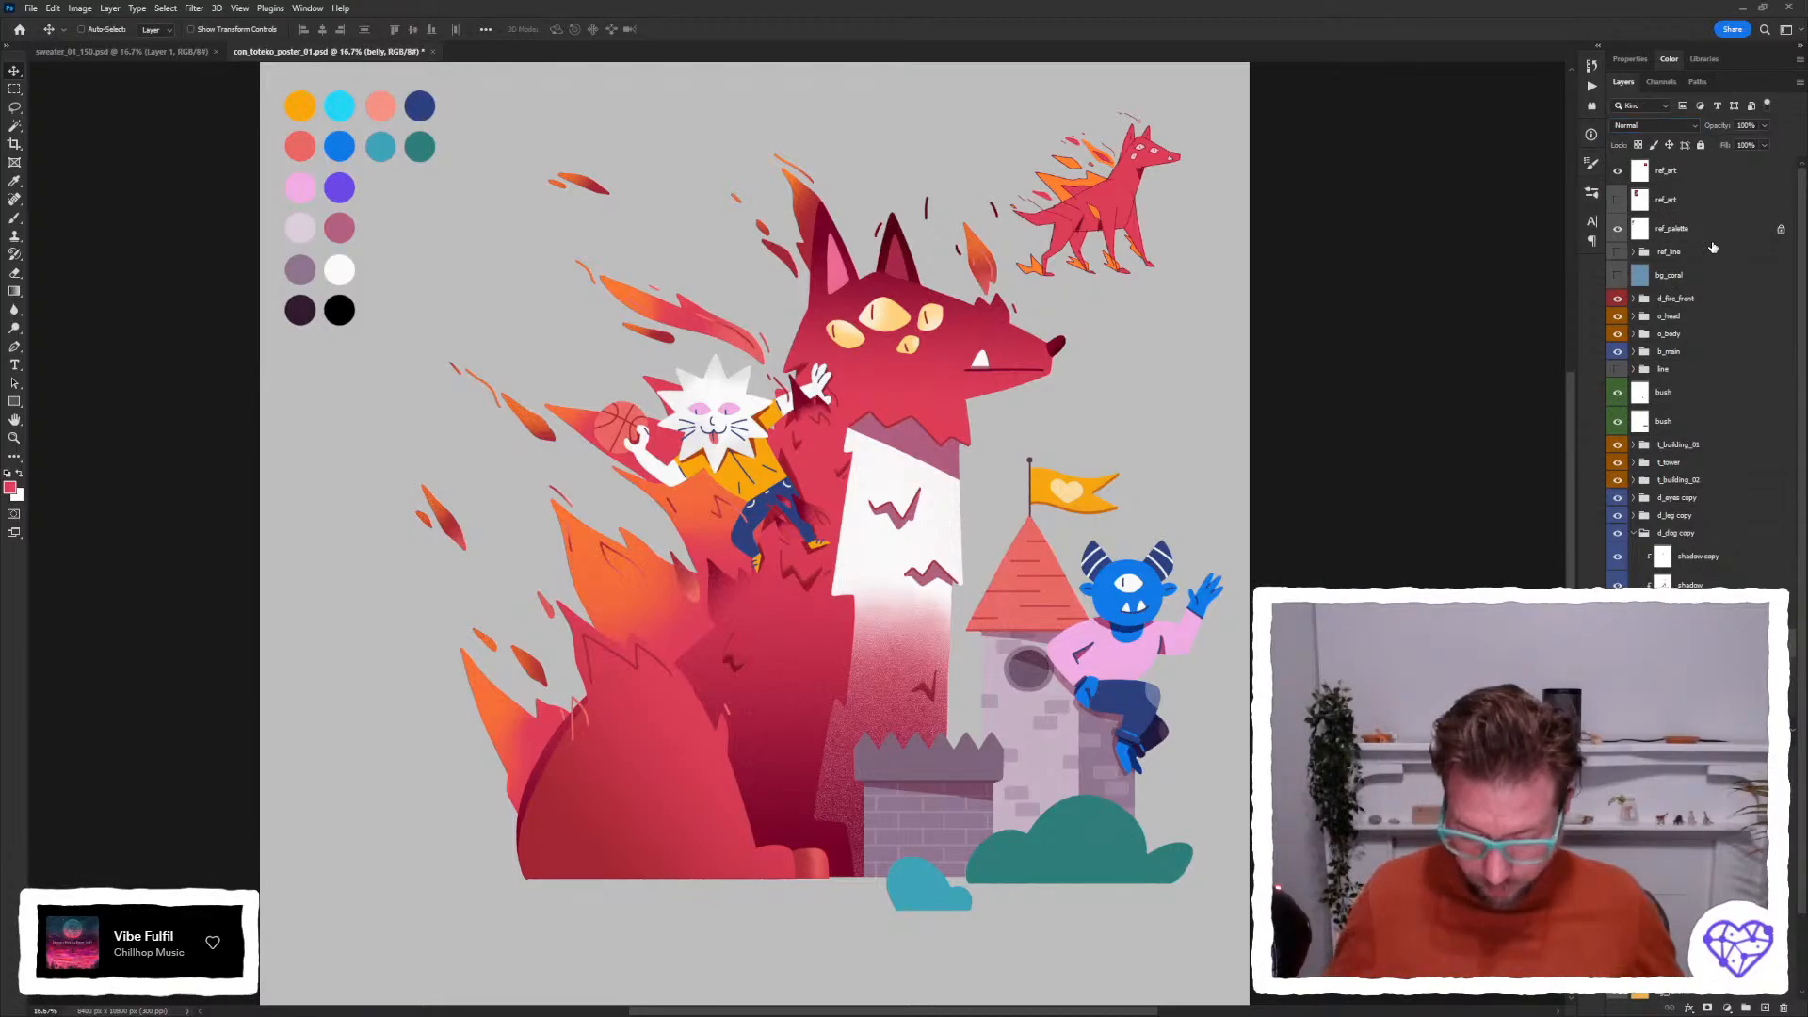
key(3)
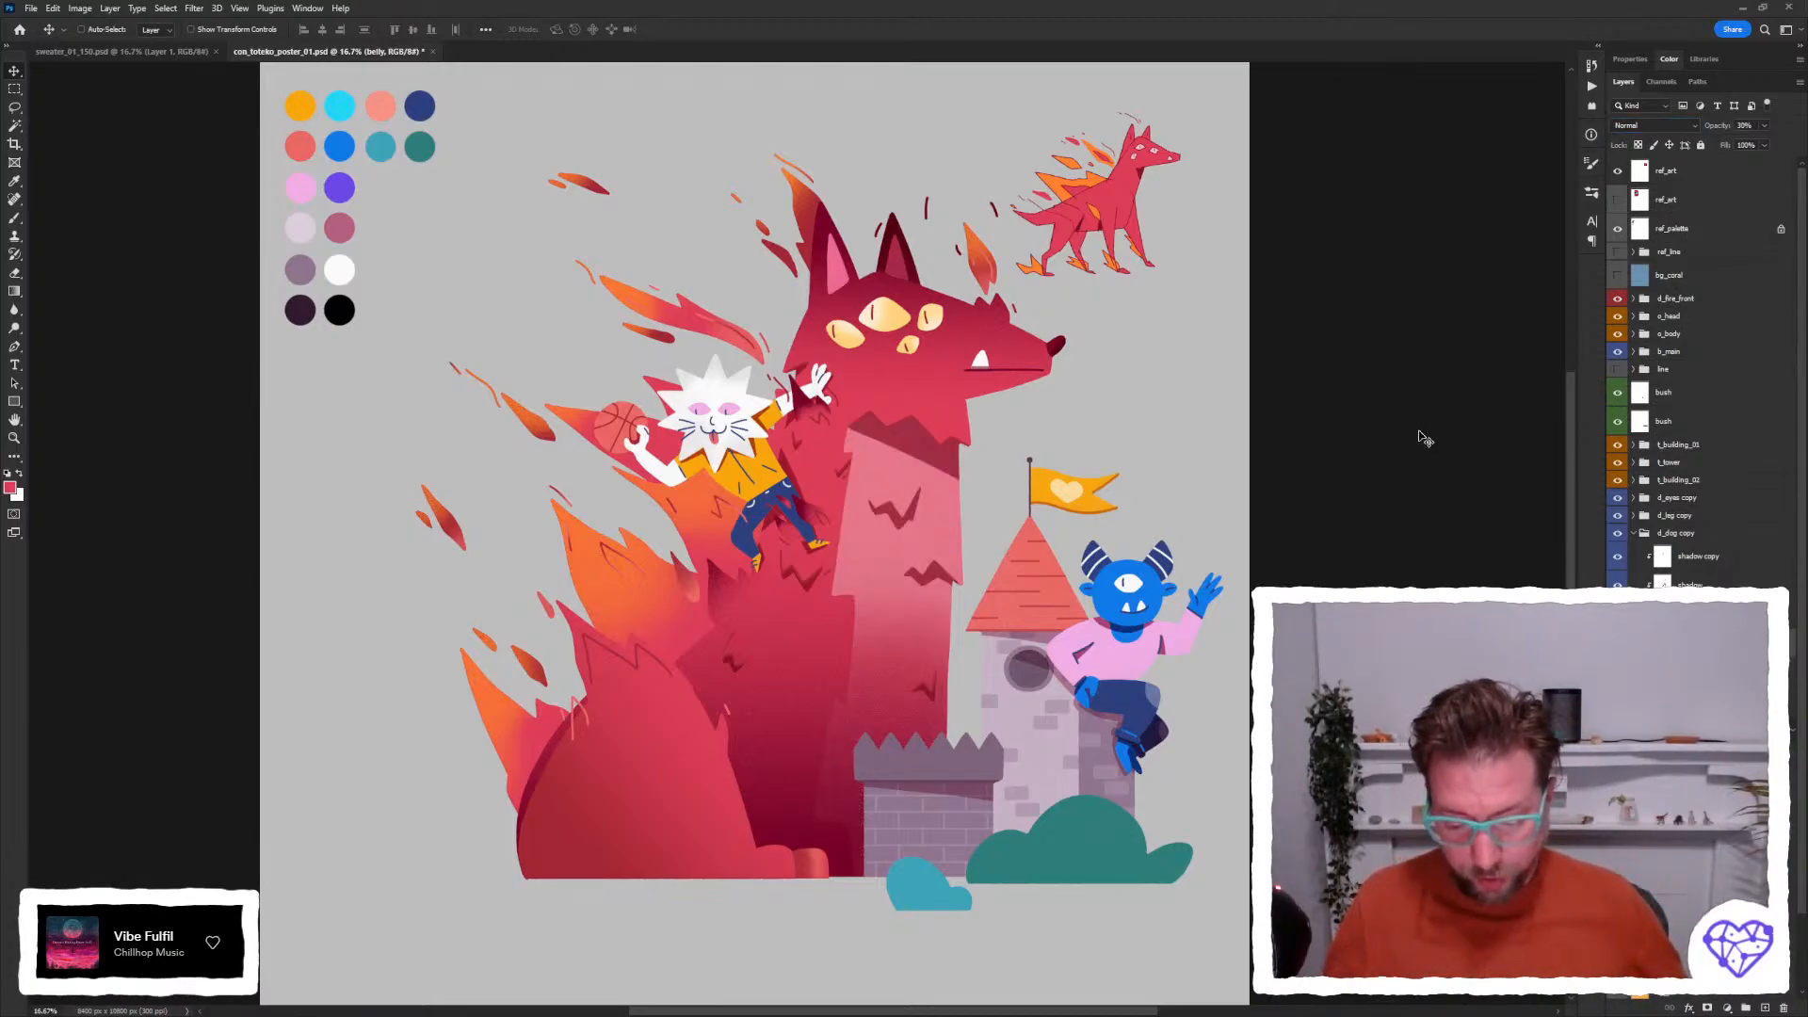
key(2)
key(3)
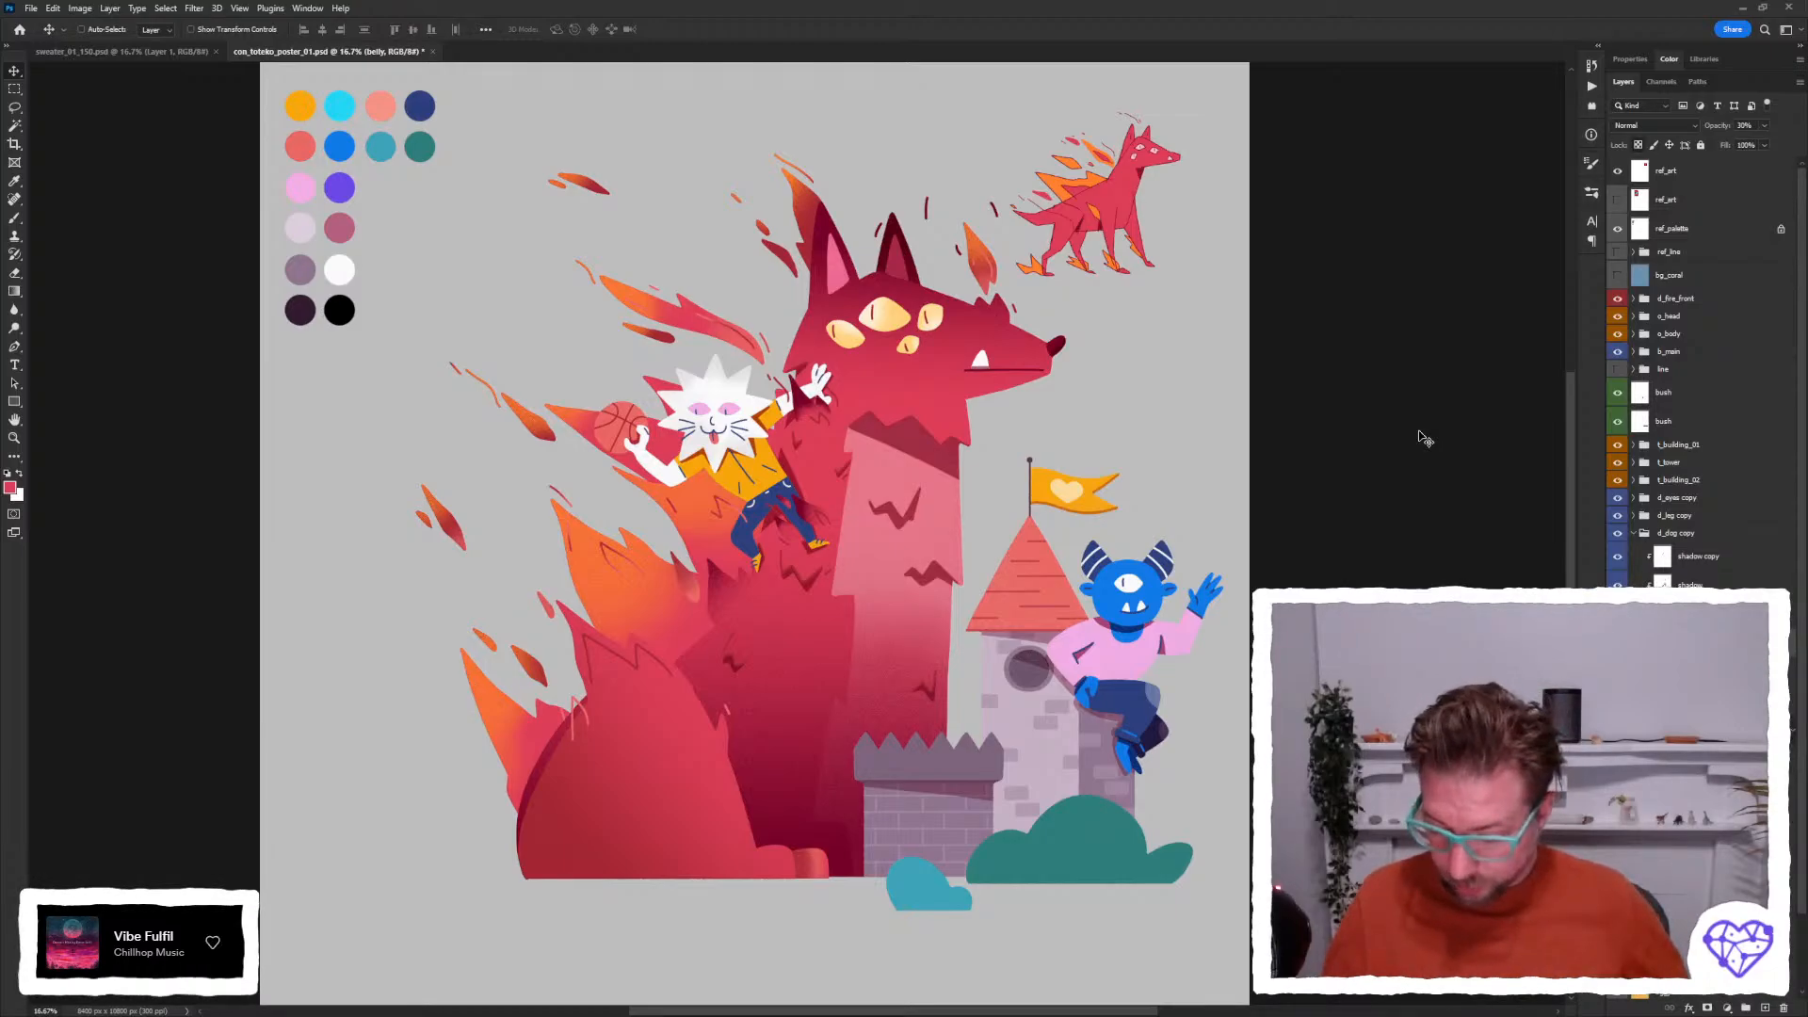
Fill the dog's belly with the pink sampled from the blue monster's sweater and set the layer opacity to 40%.
key(g)
alt+click(1148, 651)
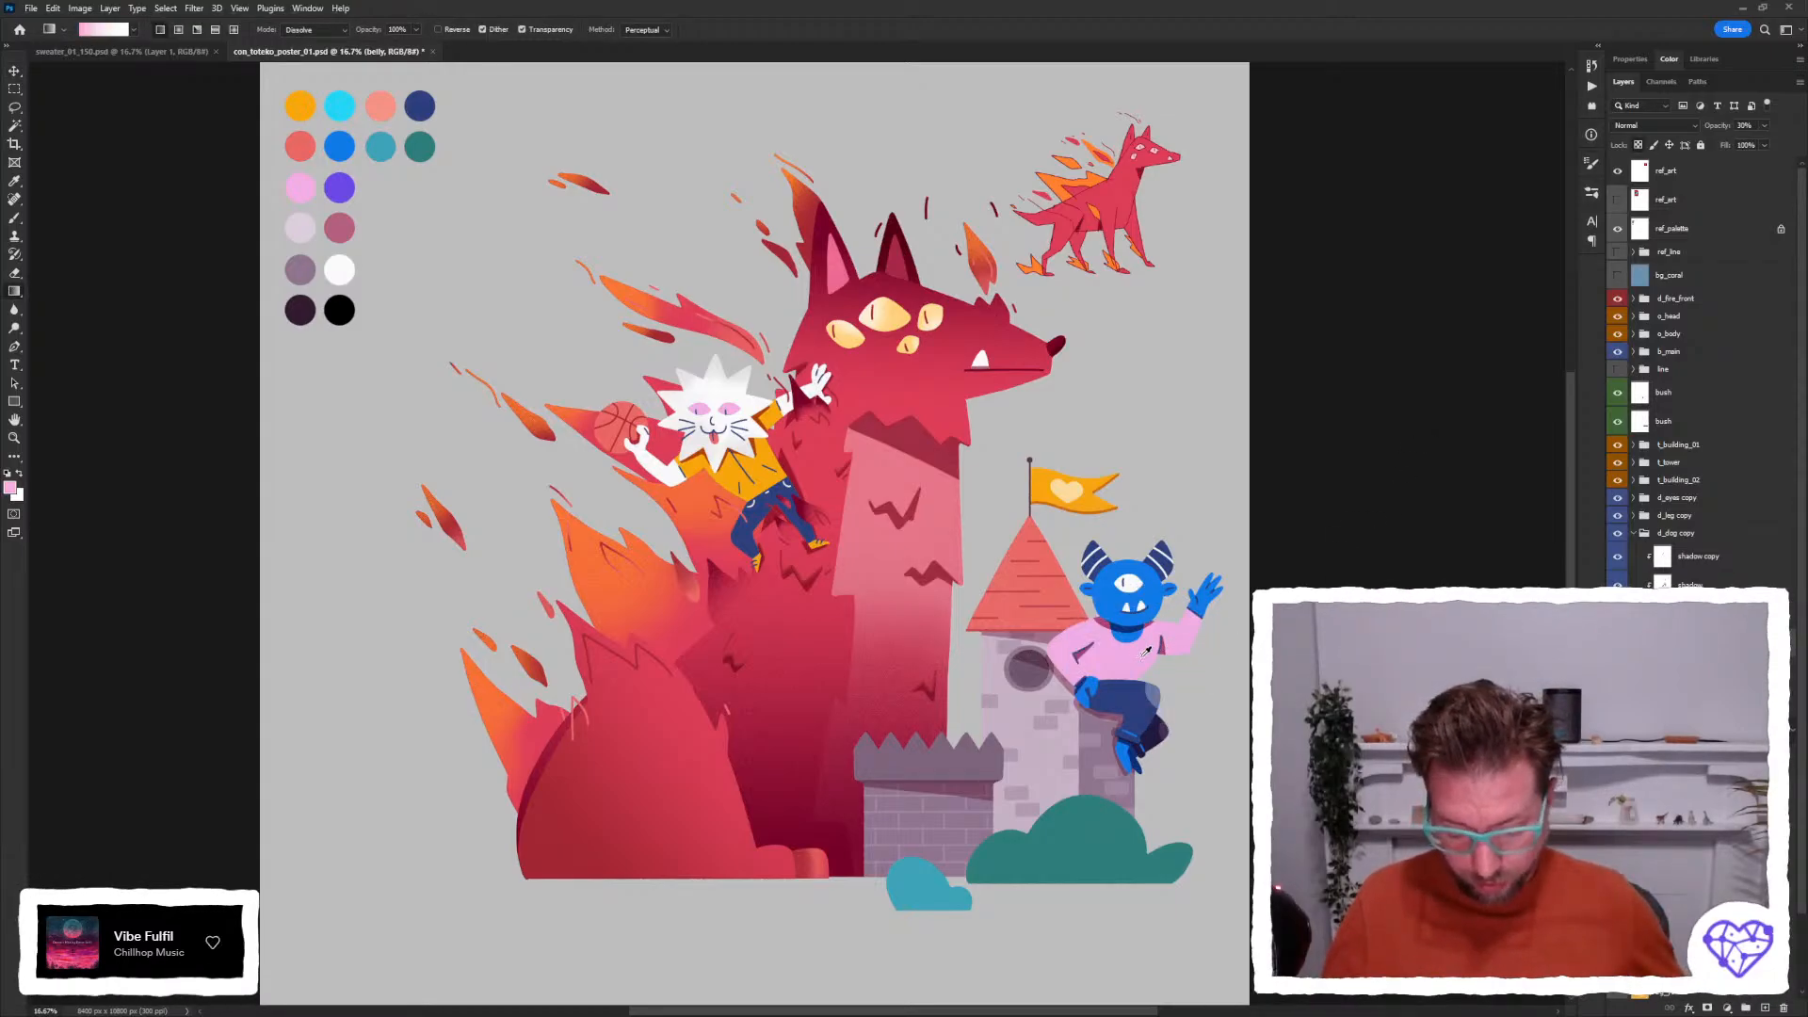
key(shift+g)
click(868, 531)
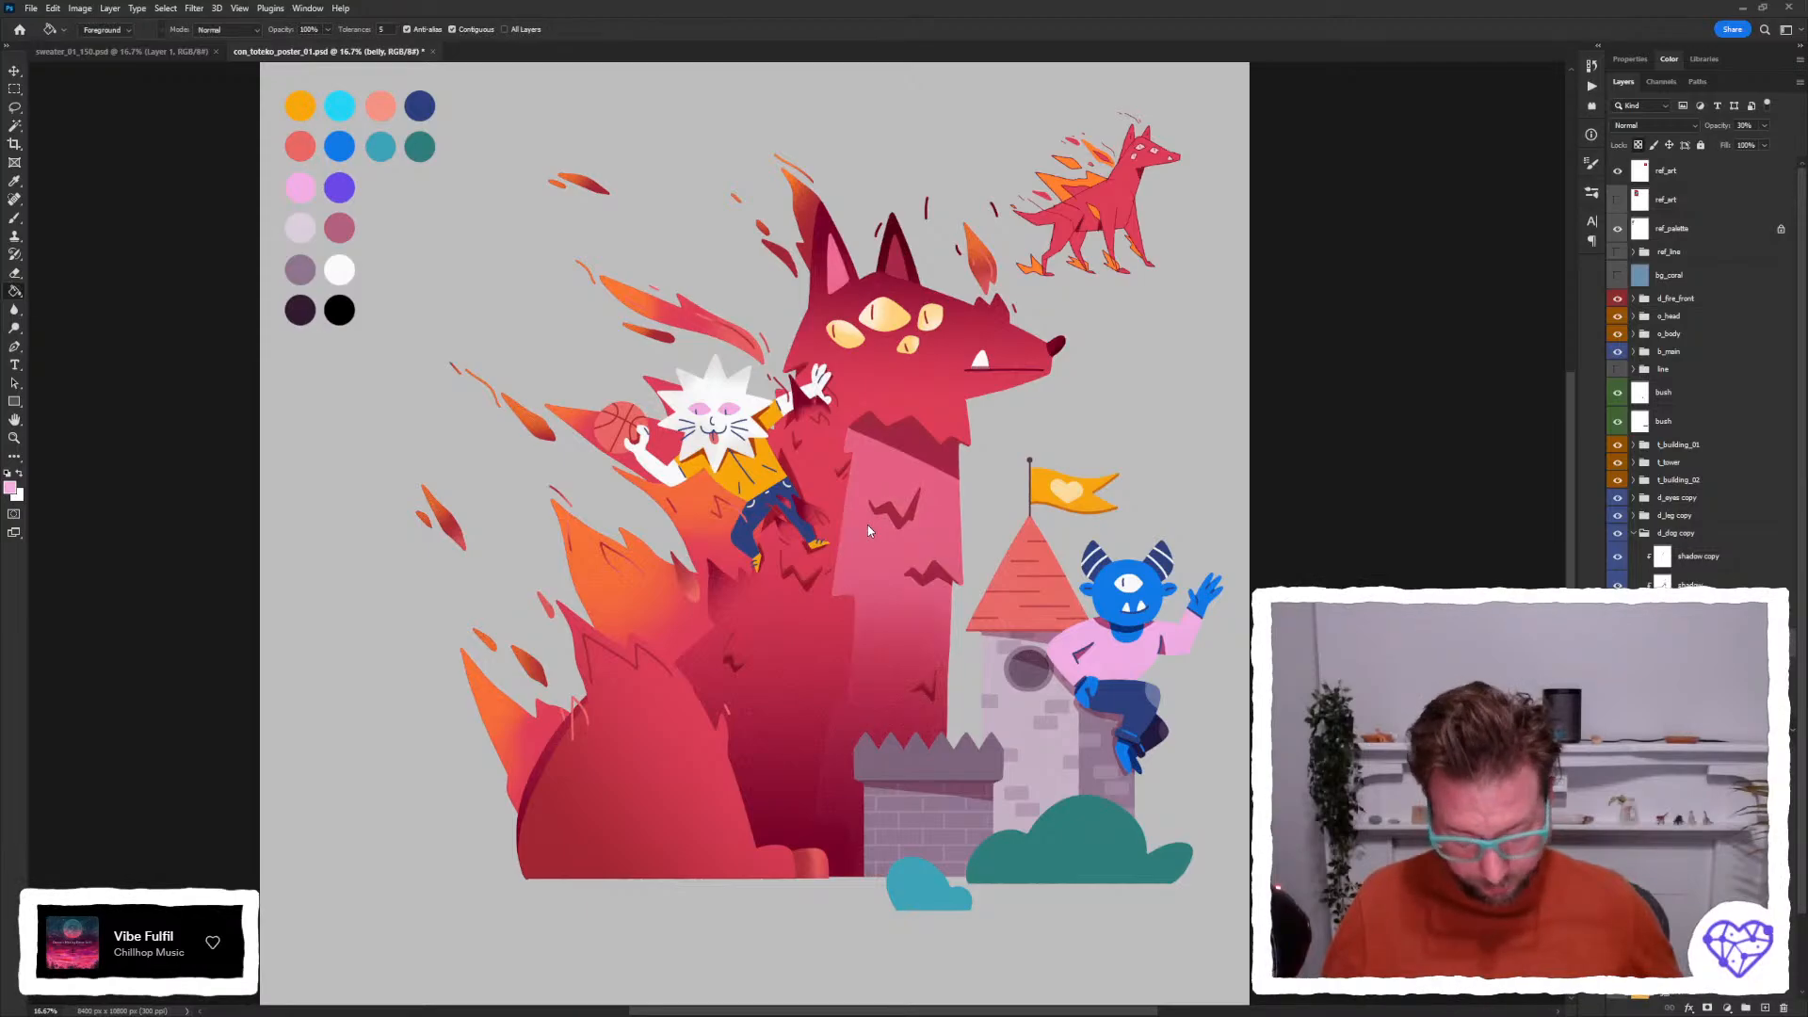
key(v)
key(0)
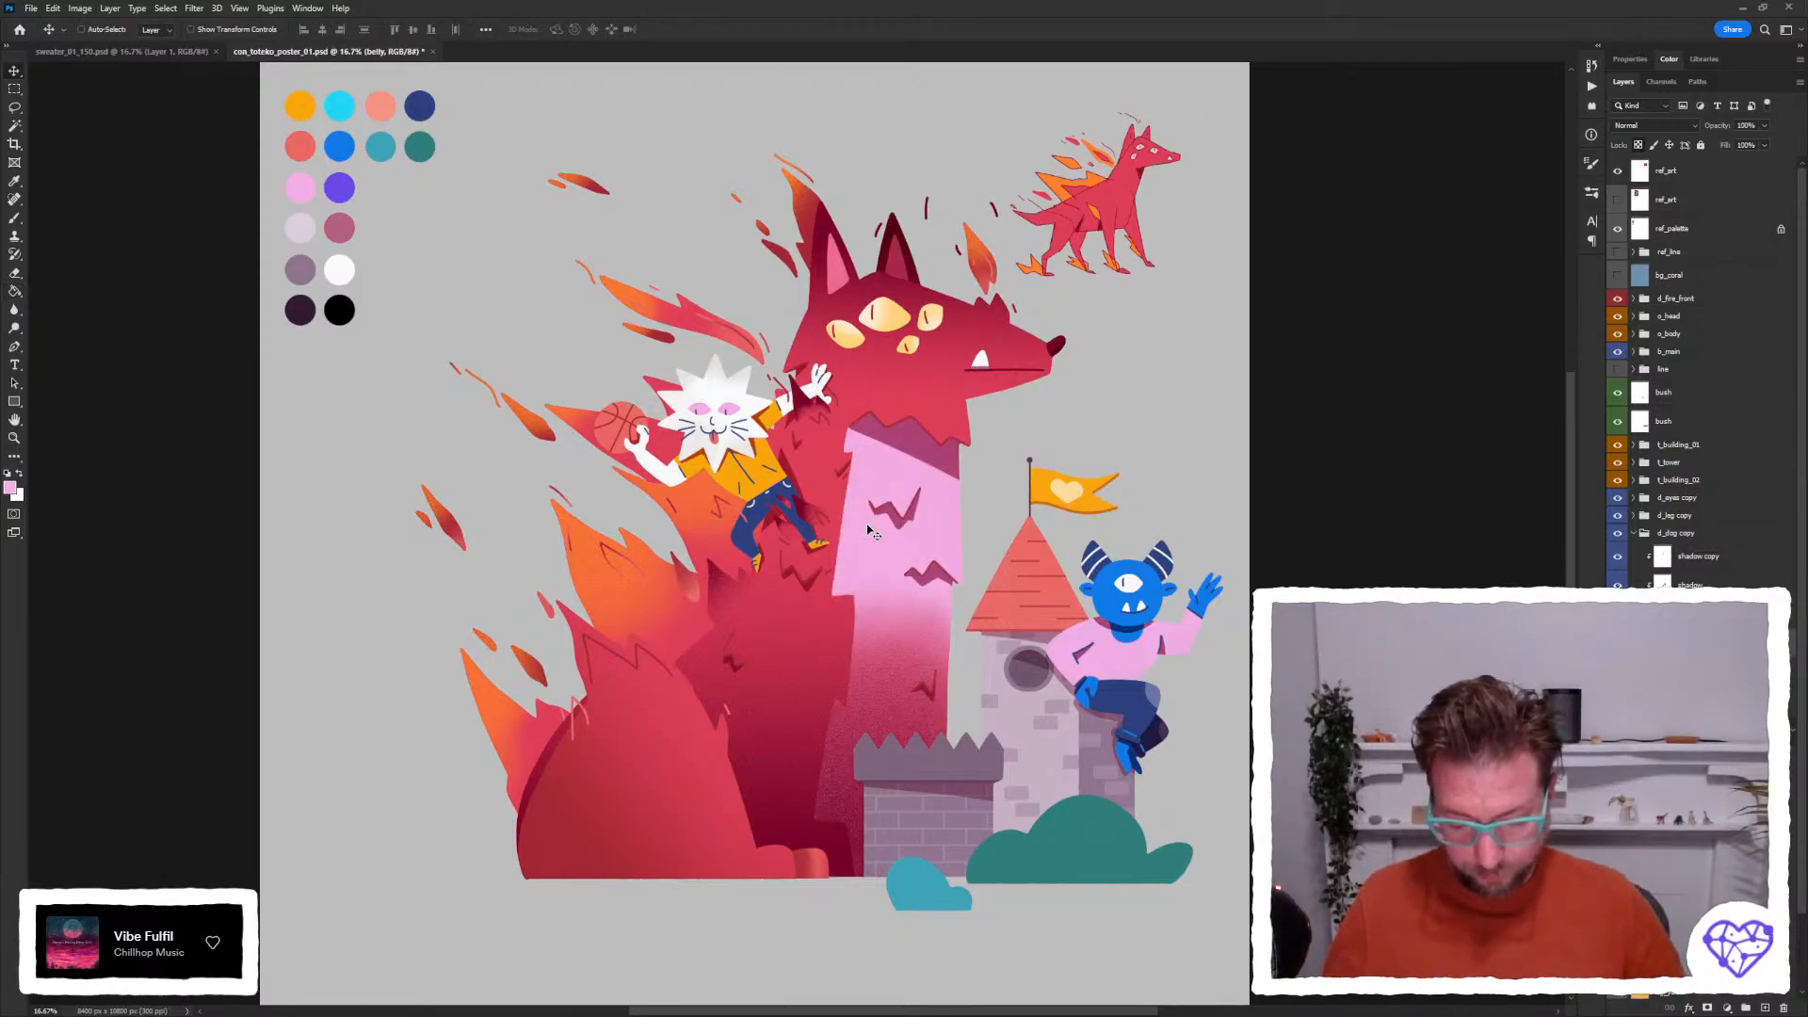
key(6)
key(3)
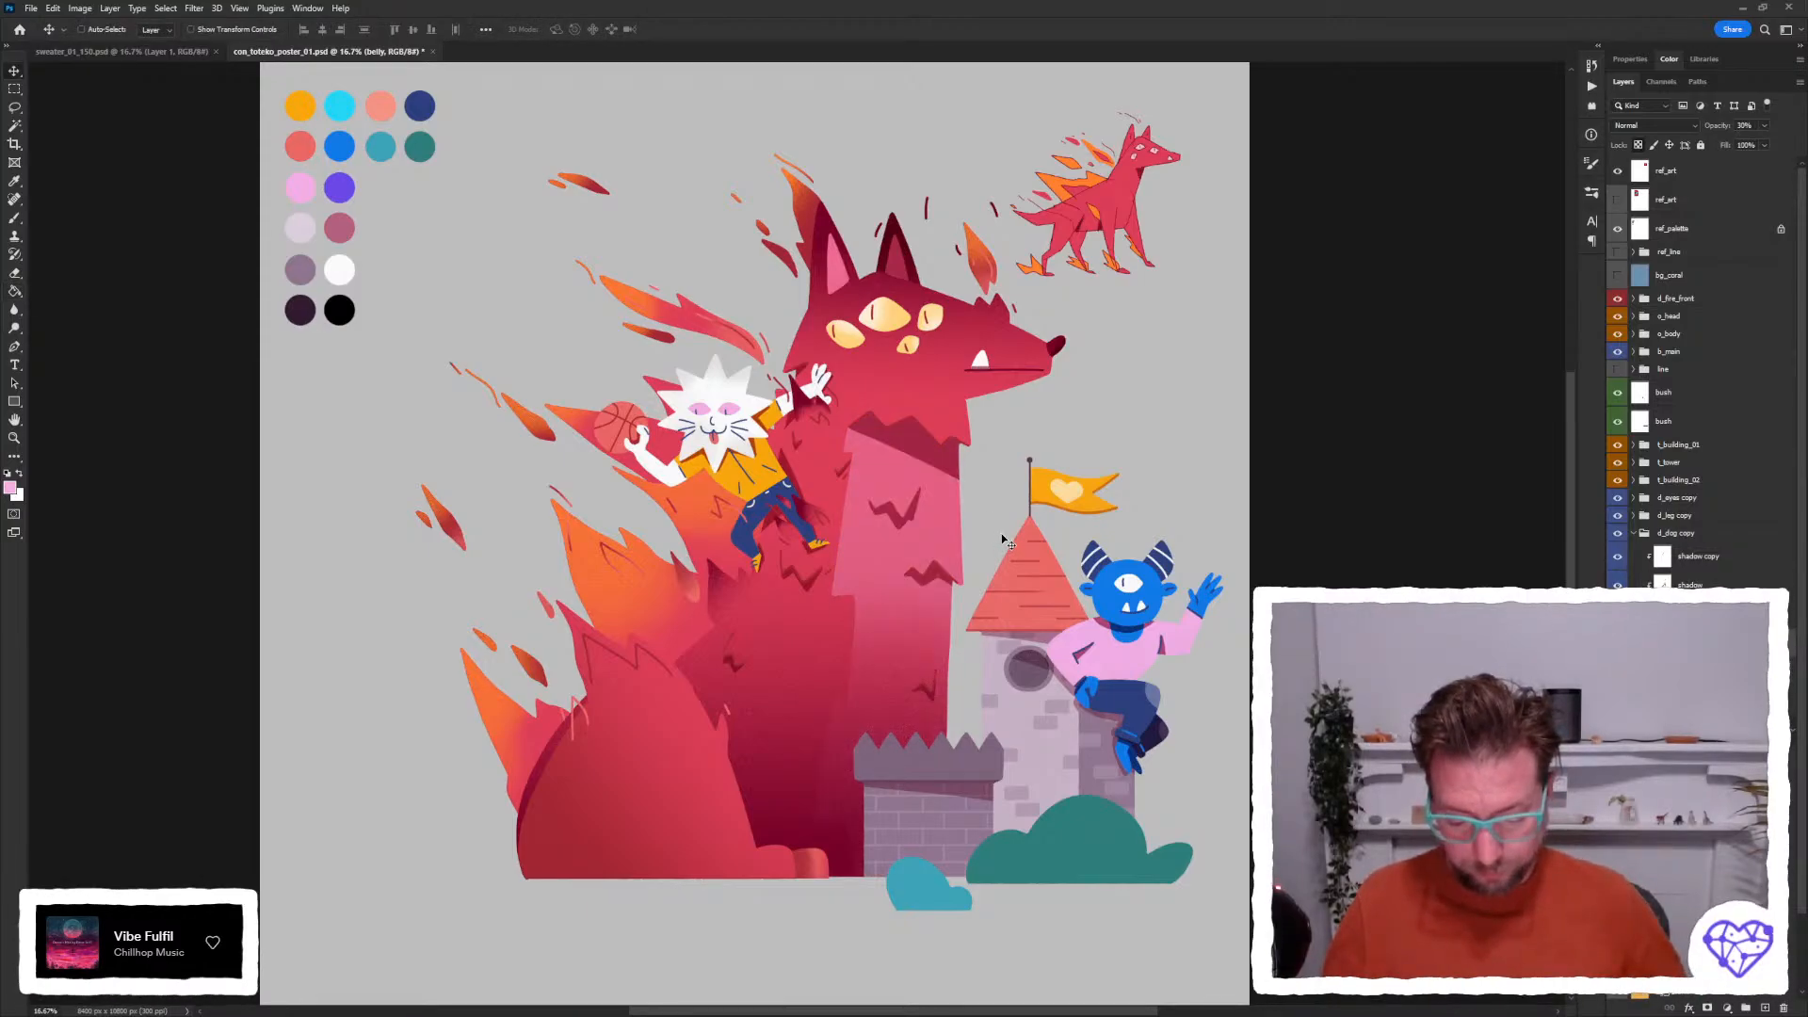
key(4)
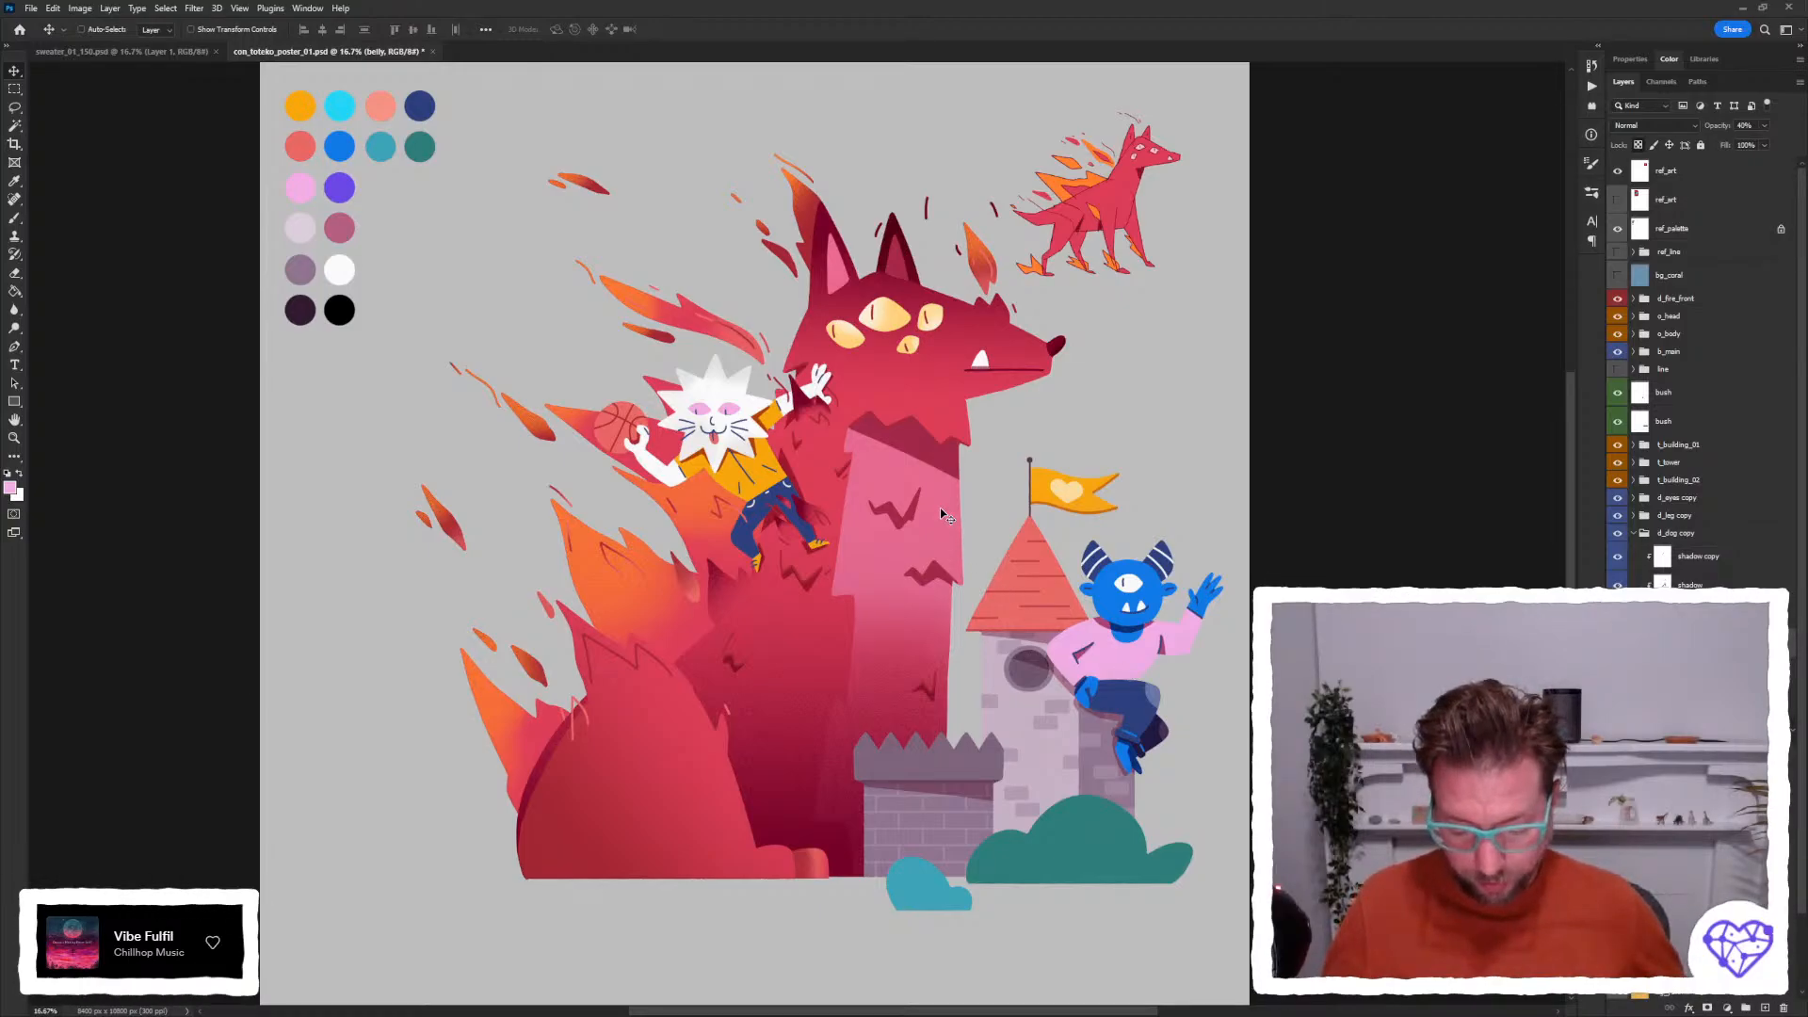
Turn the belly layer's fill white using Hue/Saturation with Lightness at +100.
key(ctrl+u)
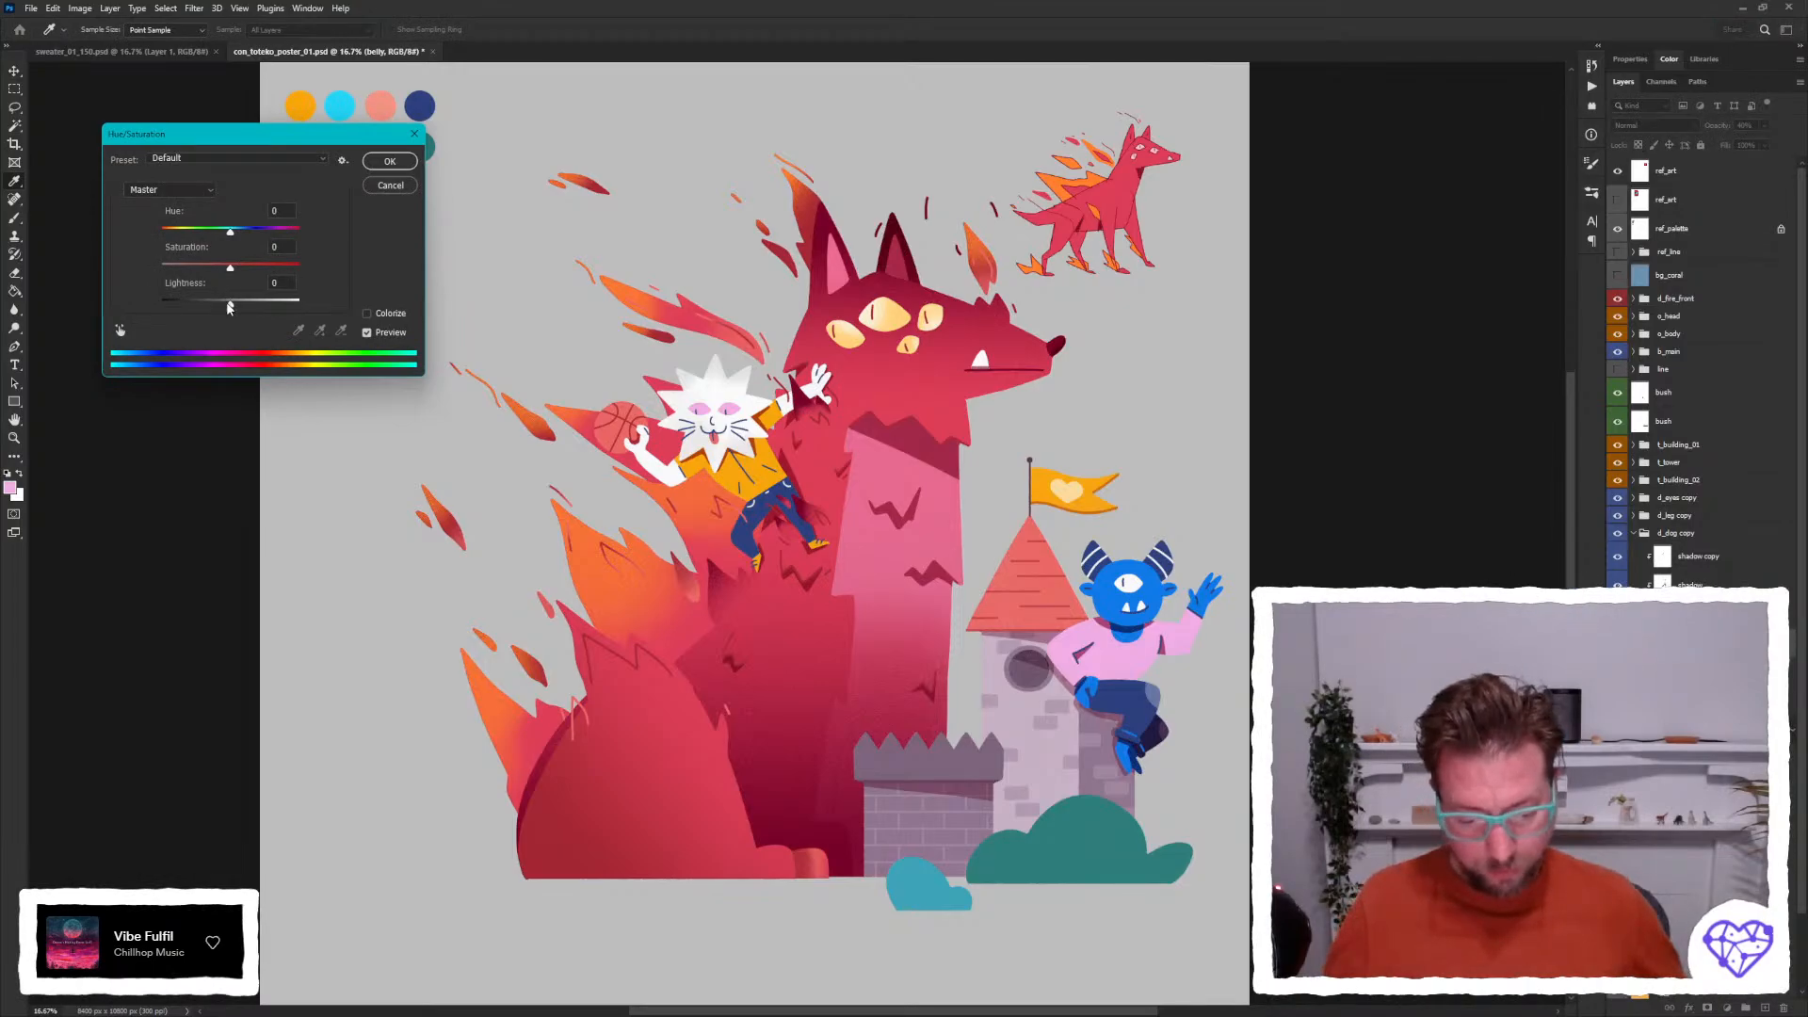
drag(230, 301, 347, 308)
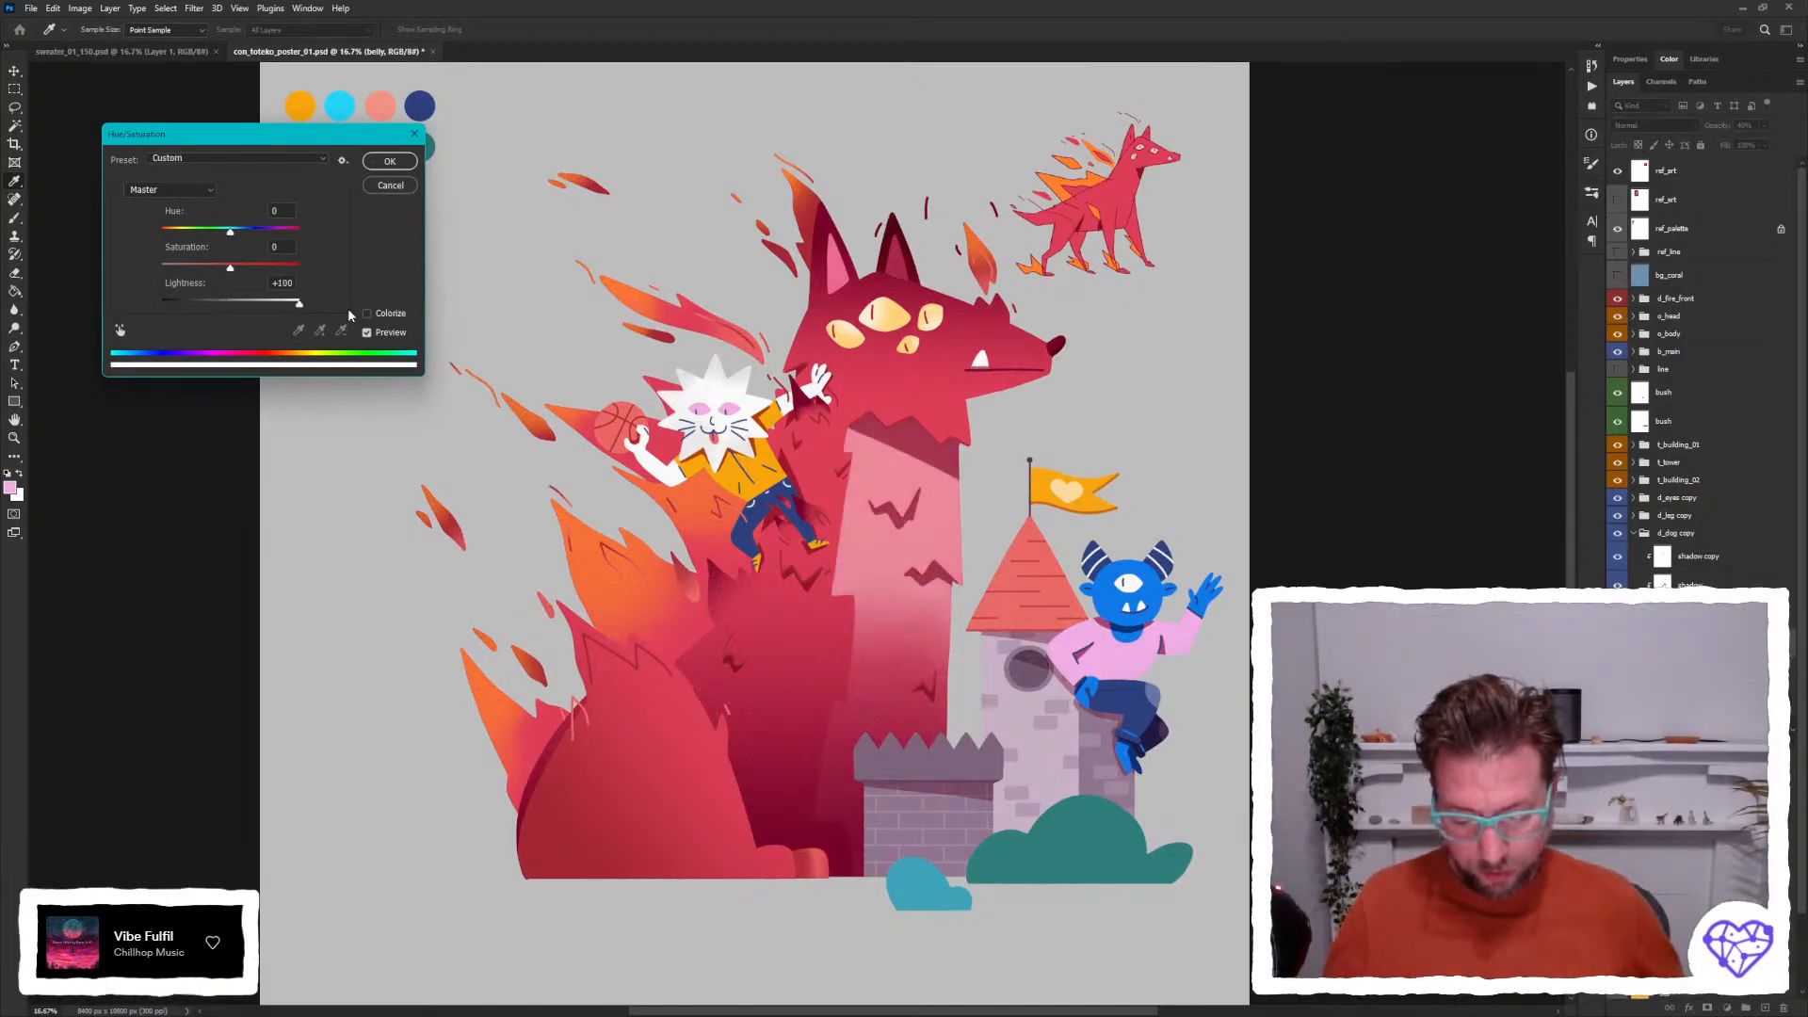
click(397, 162)
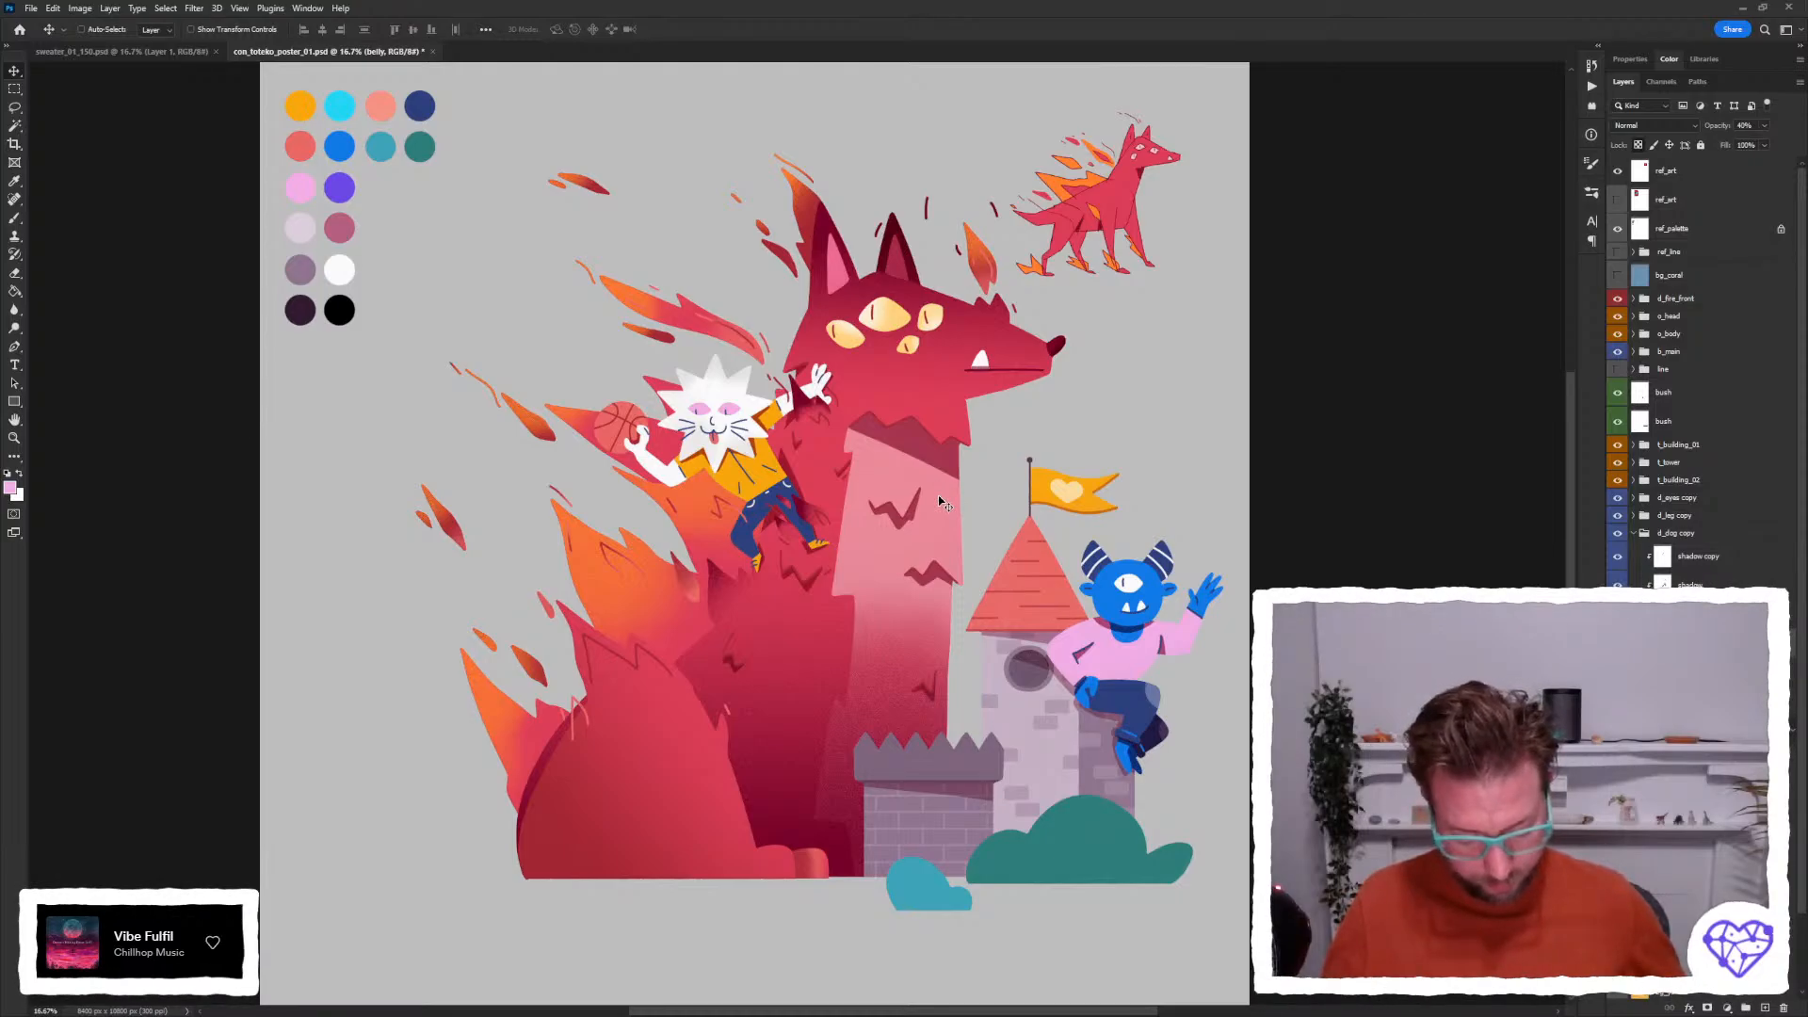
Try low opacities on the white belly layer, including 32%, 30%, 20% and 10%.
key(5)
key(3)
key(2)
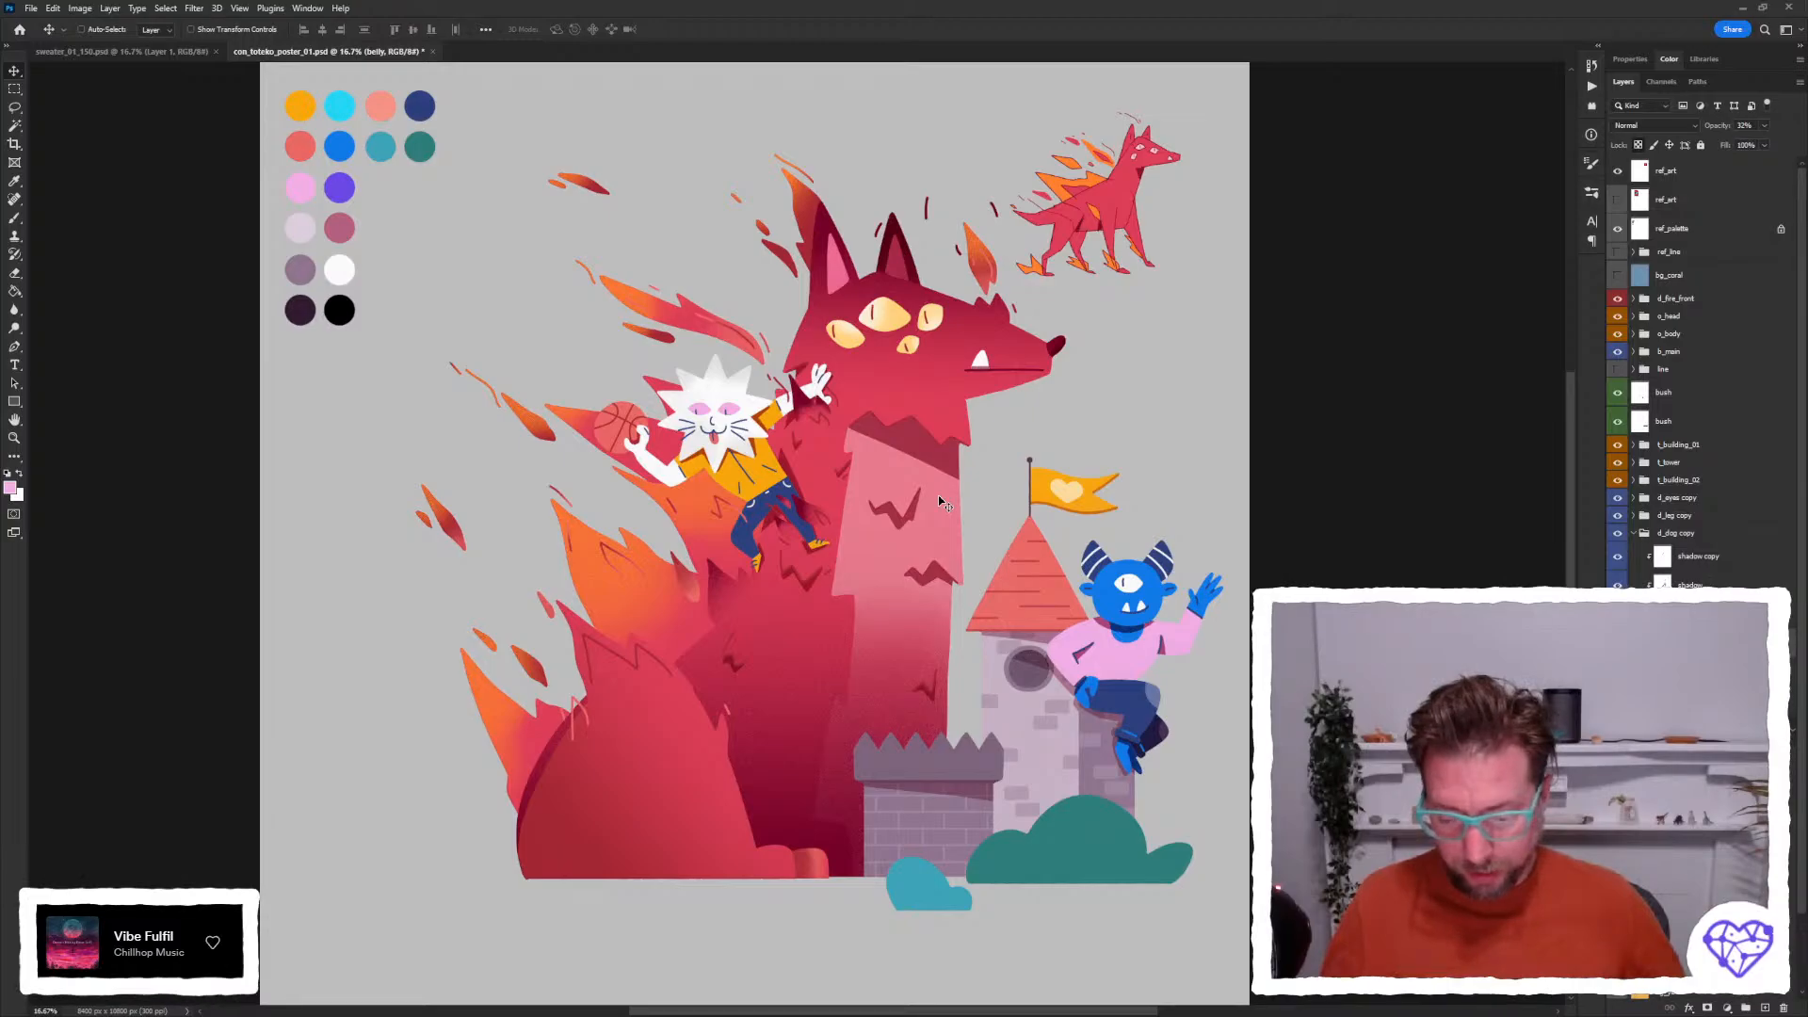
key(4)
key(3)
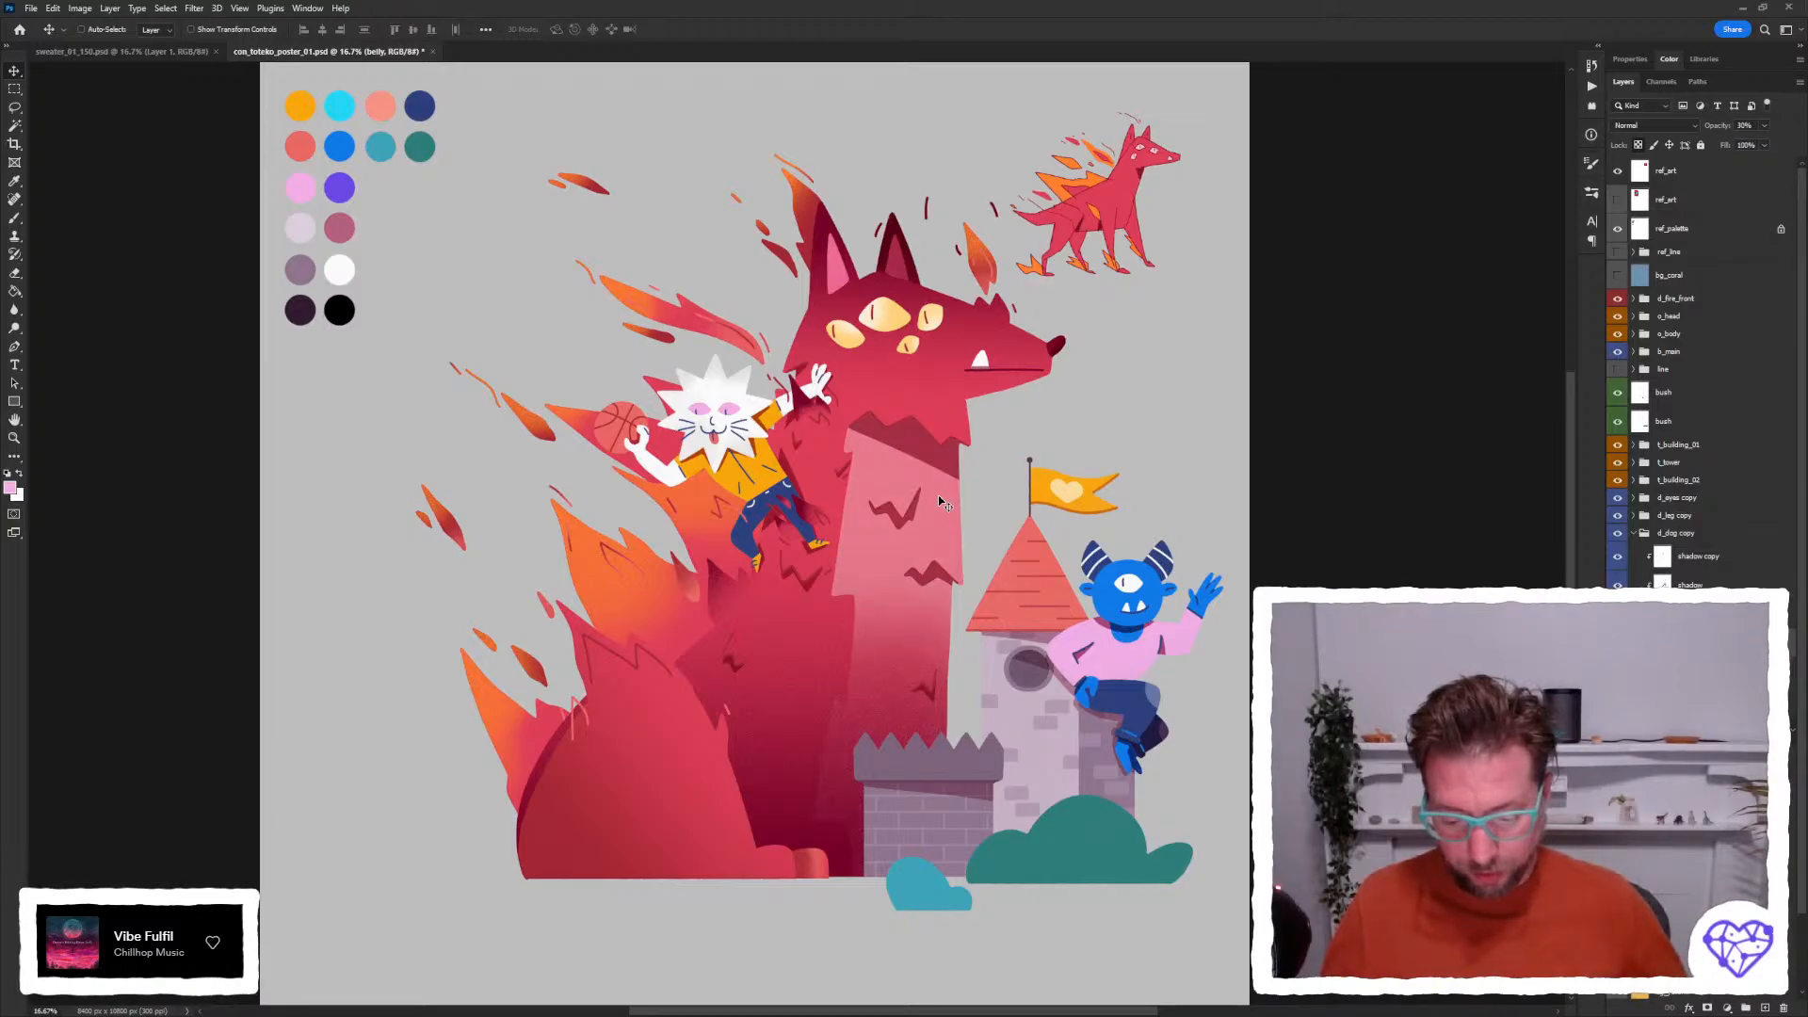
key(2)
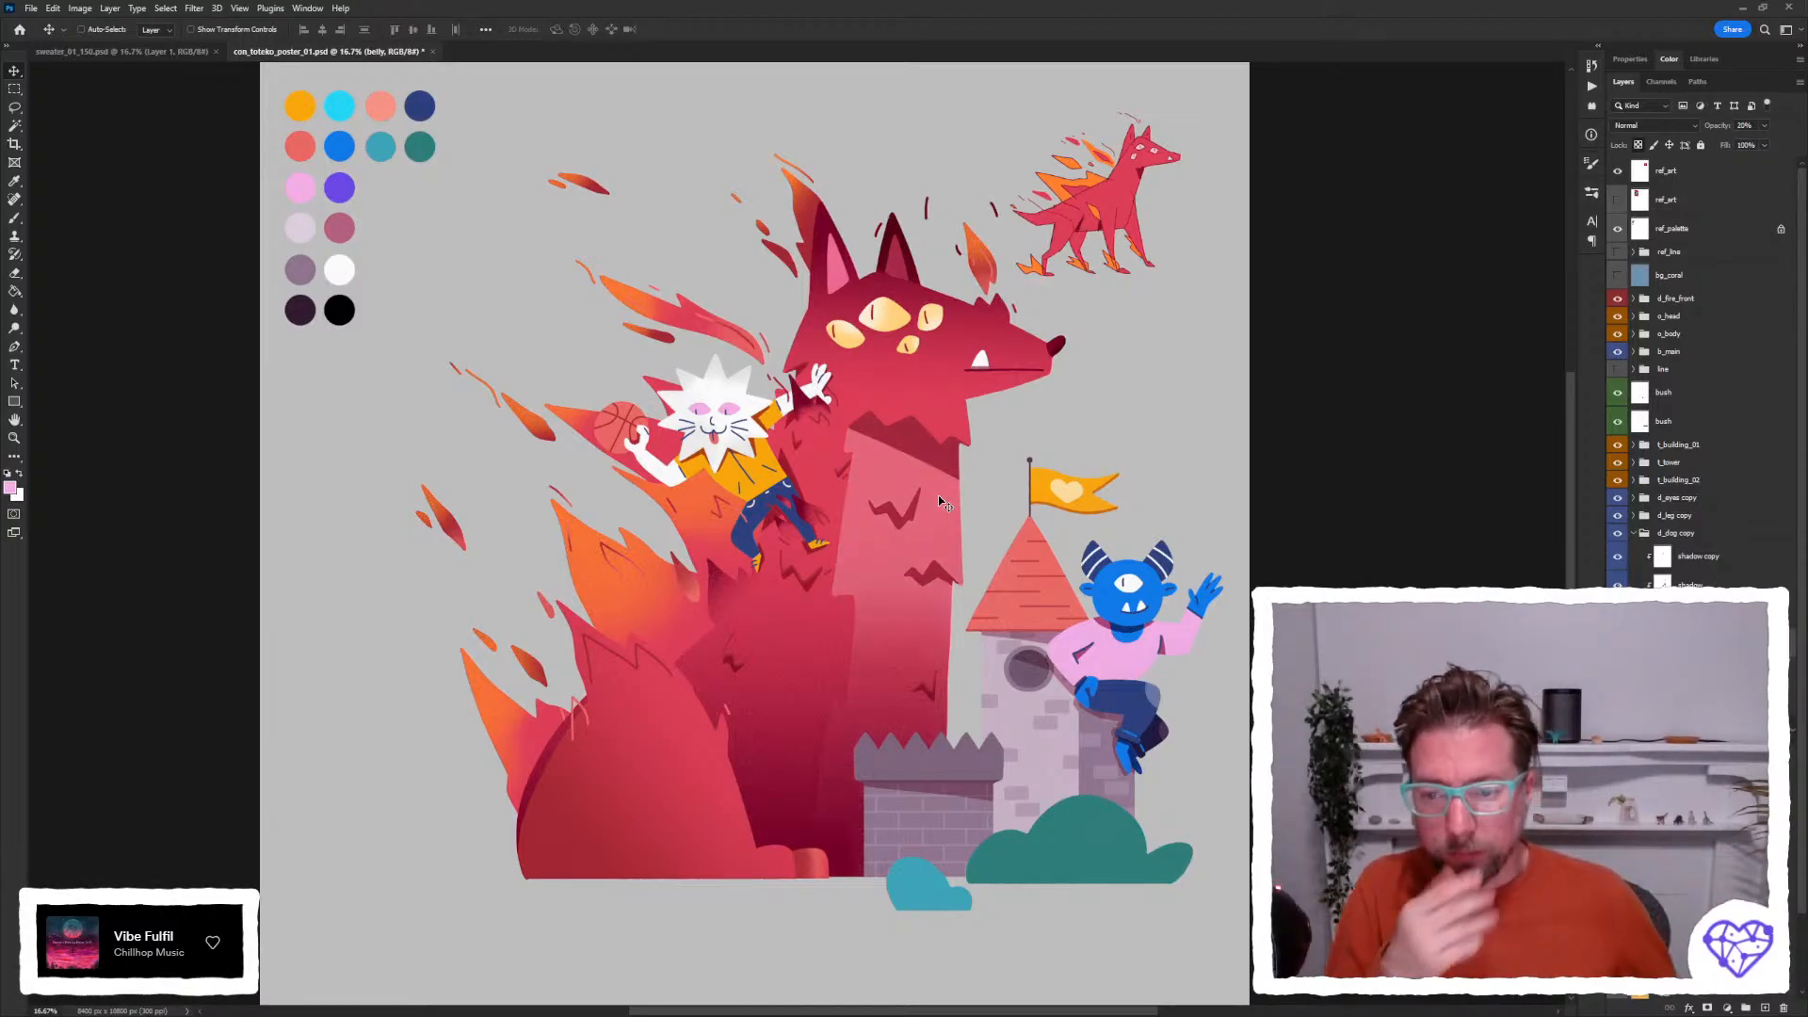
key(3)
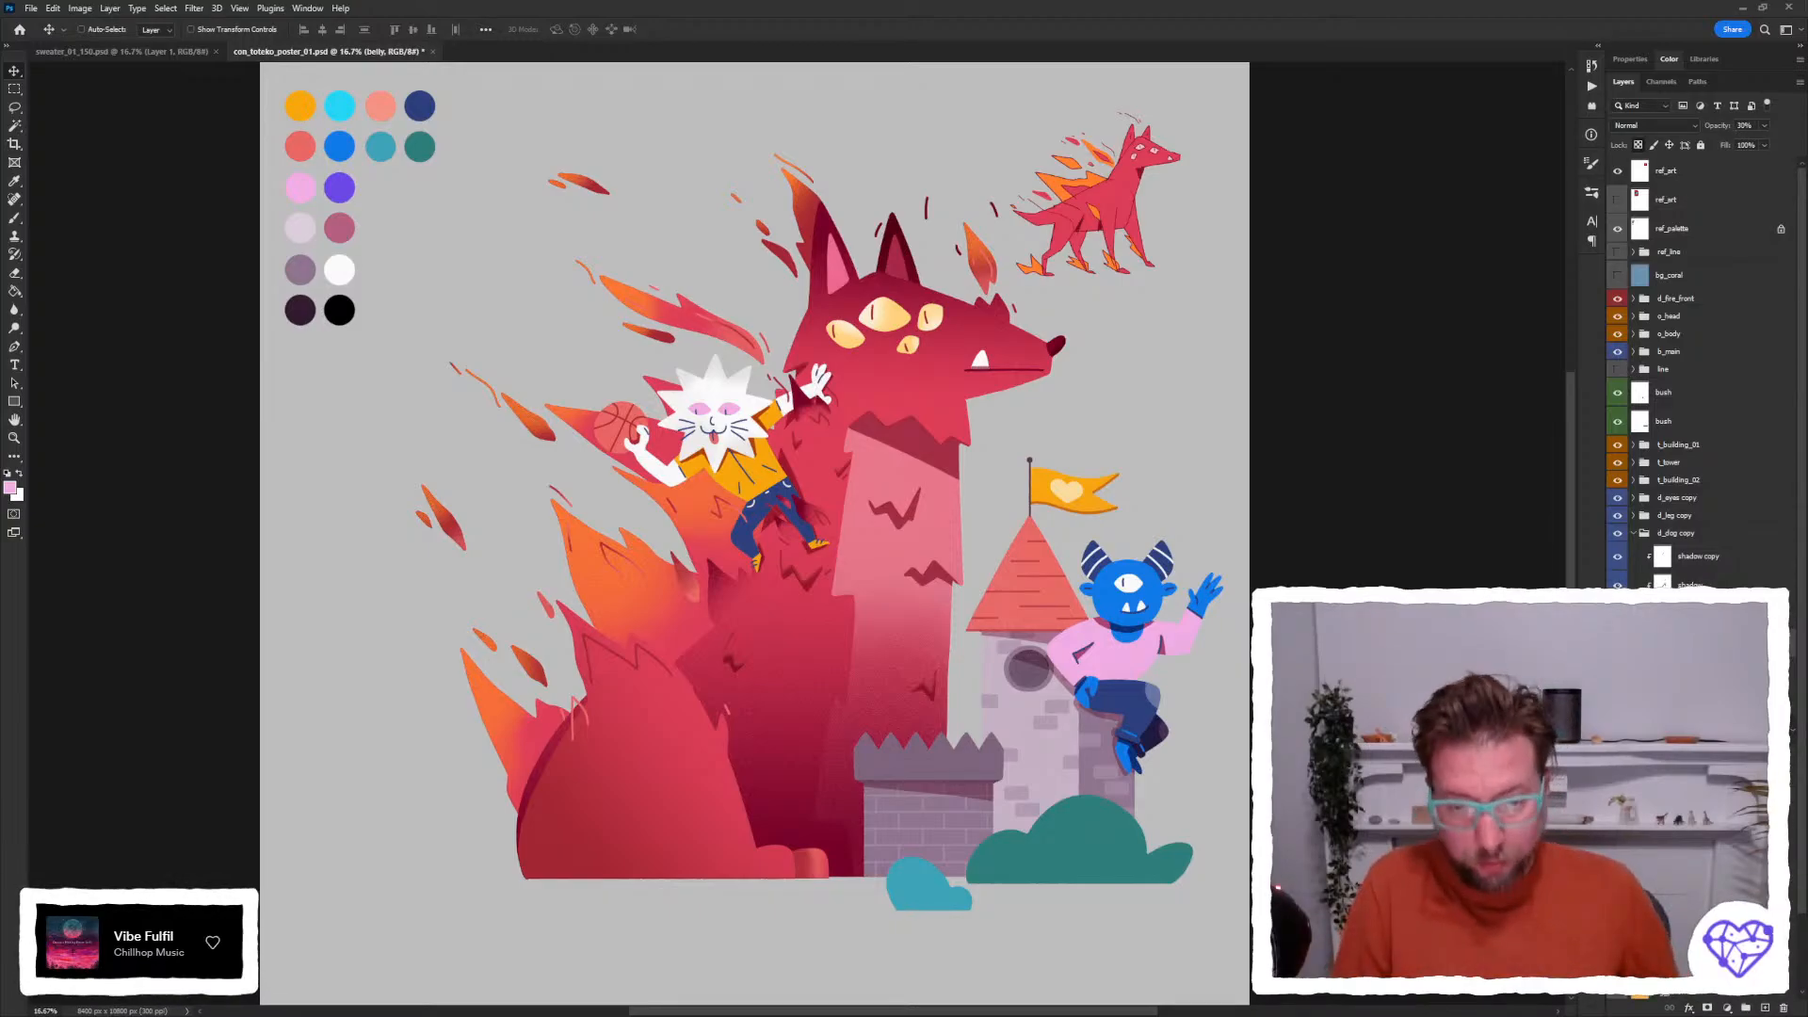
key(1)
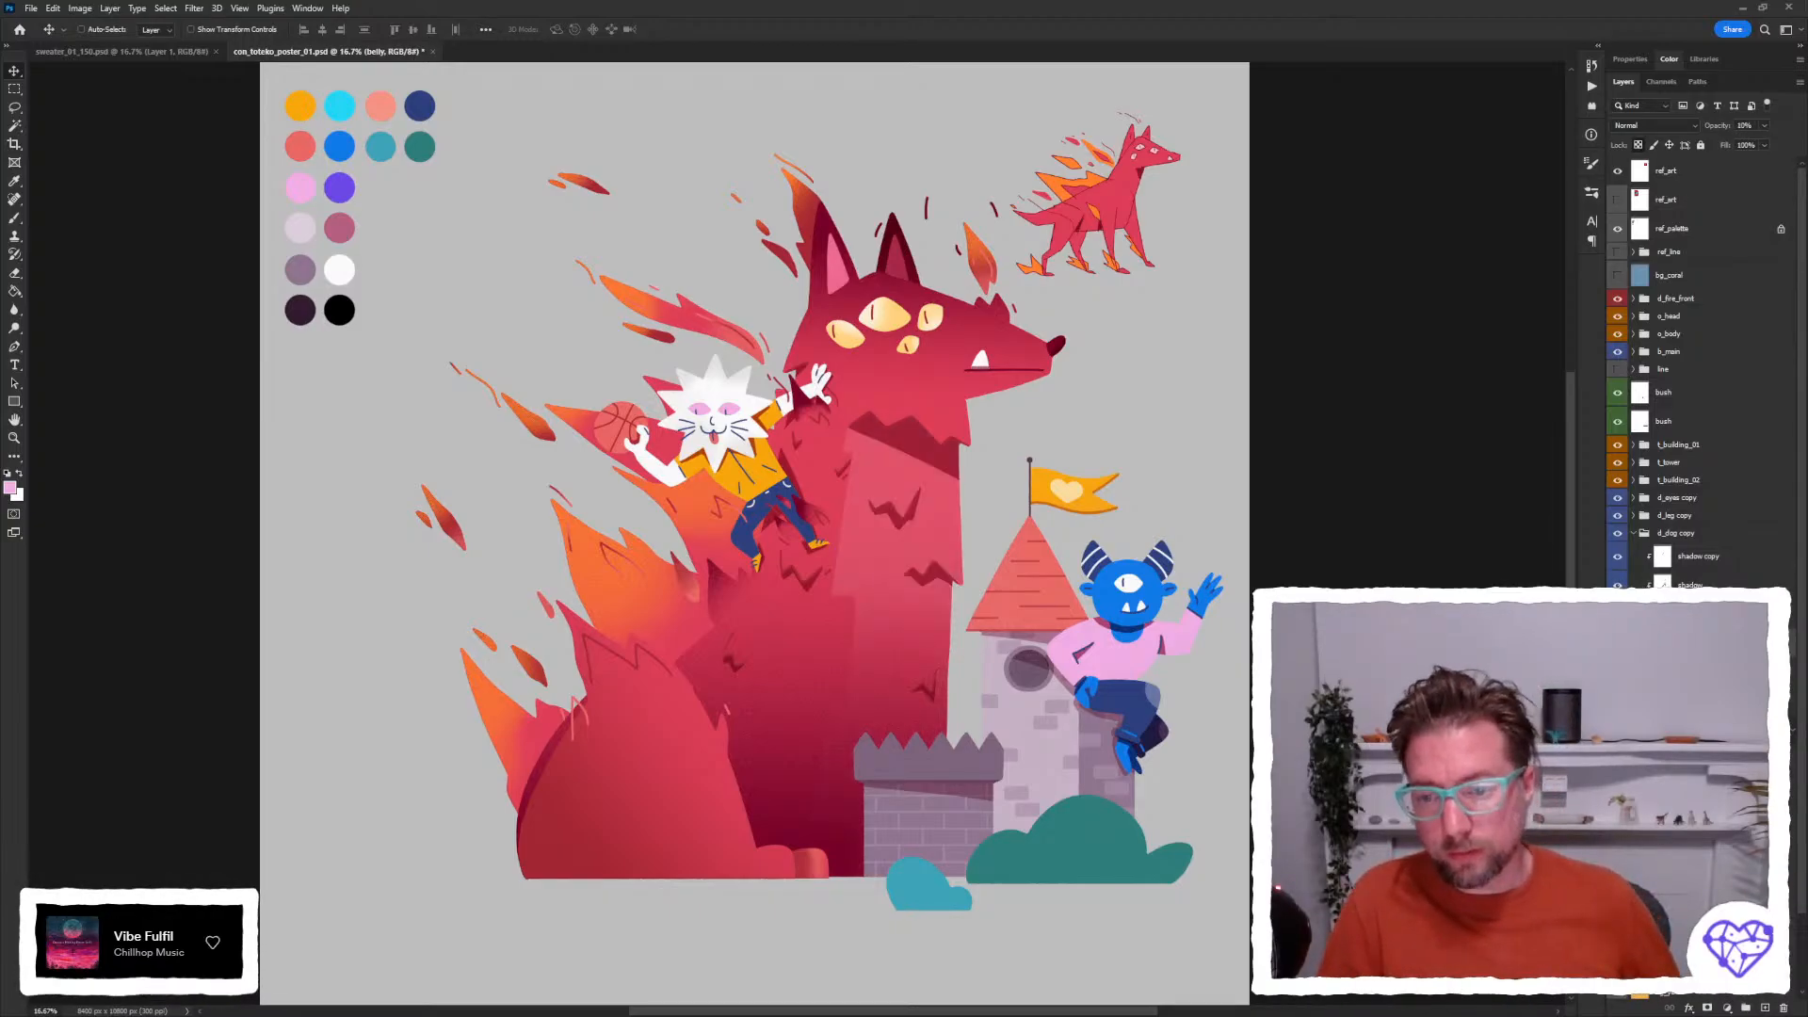
Test the belly layer at 90% and 40% opacity and bring it up to 100%.
key(9)
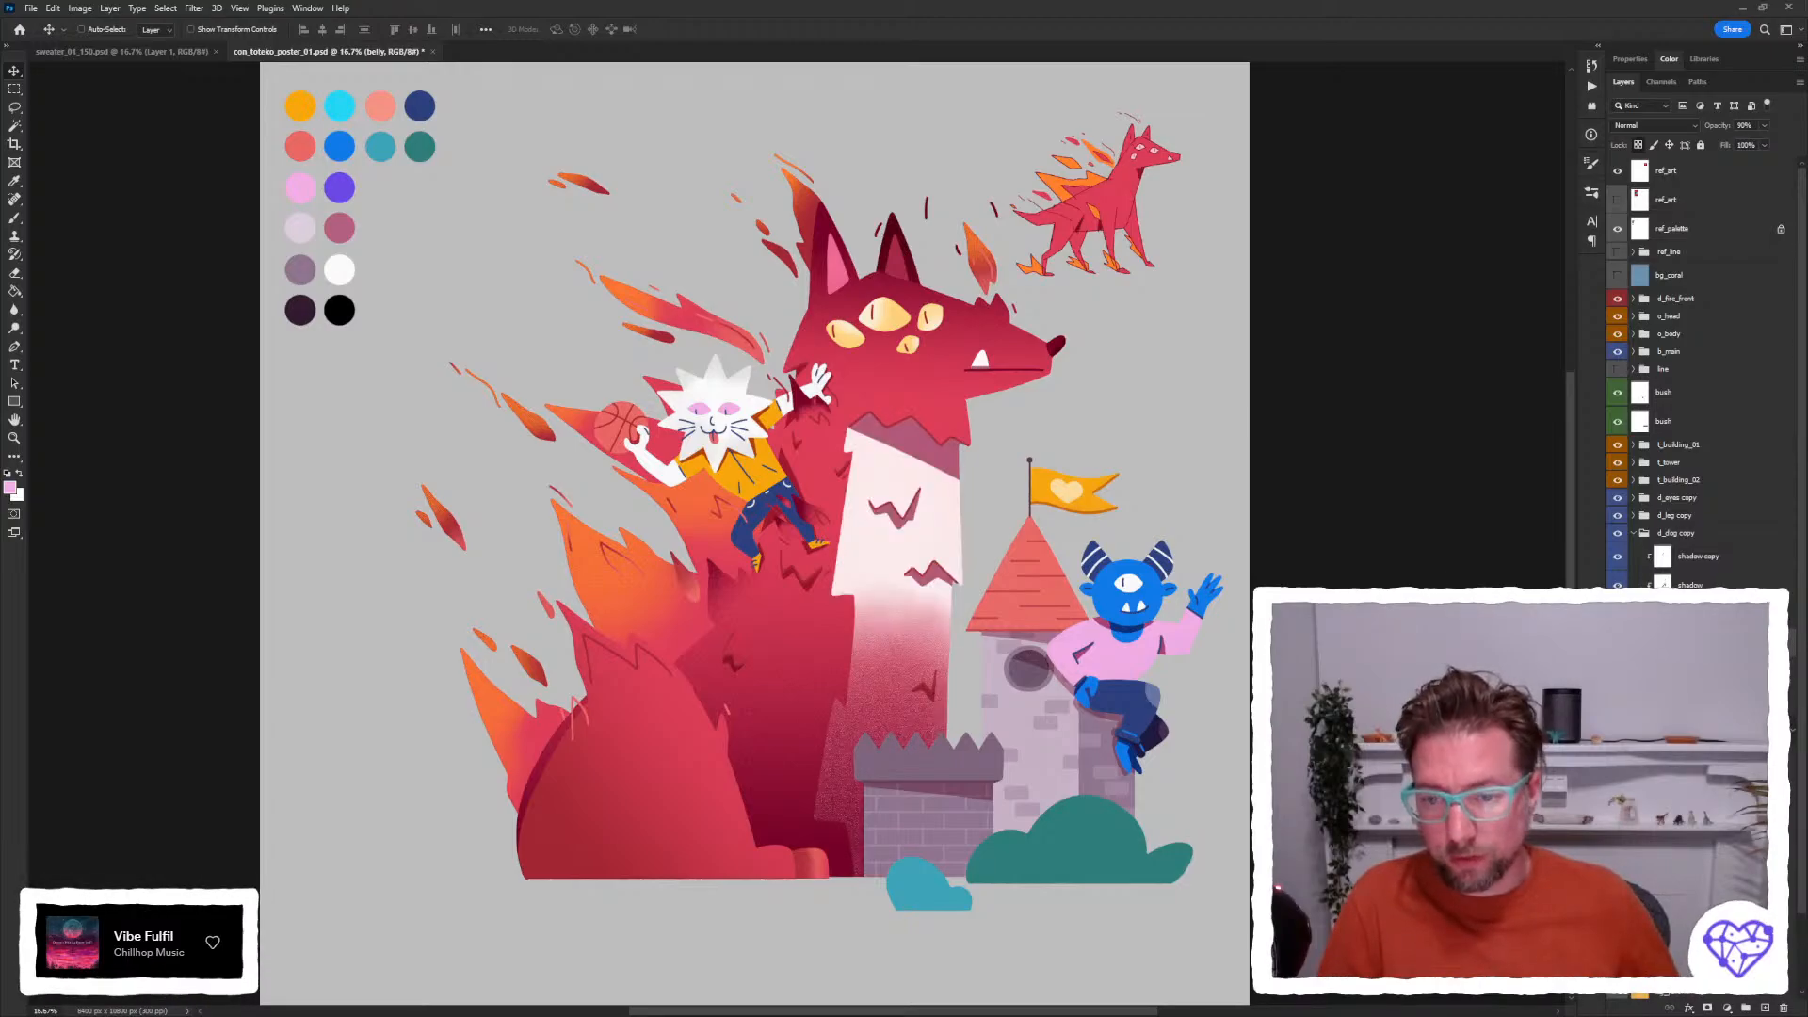
key(0)
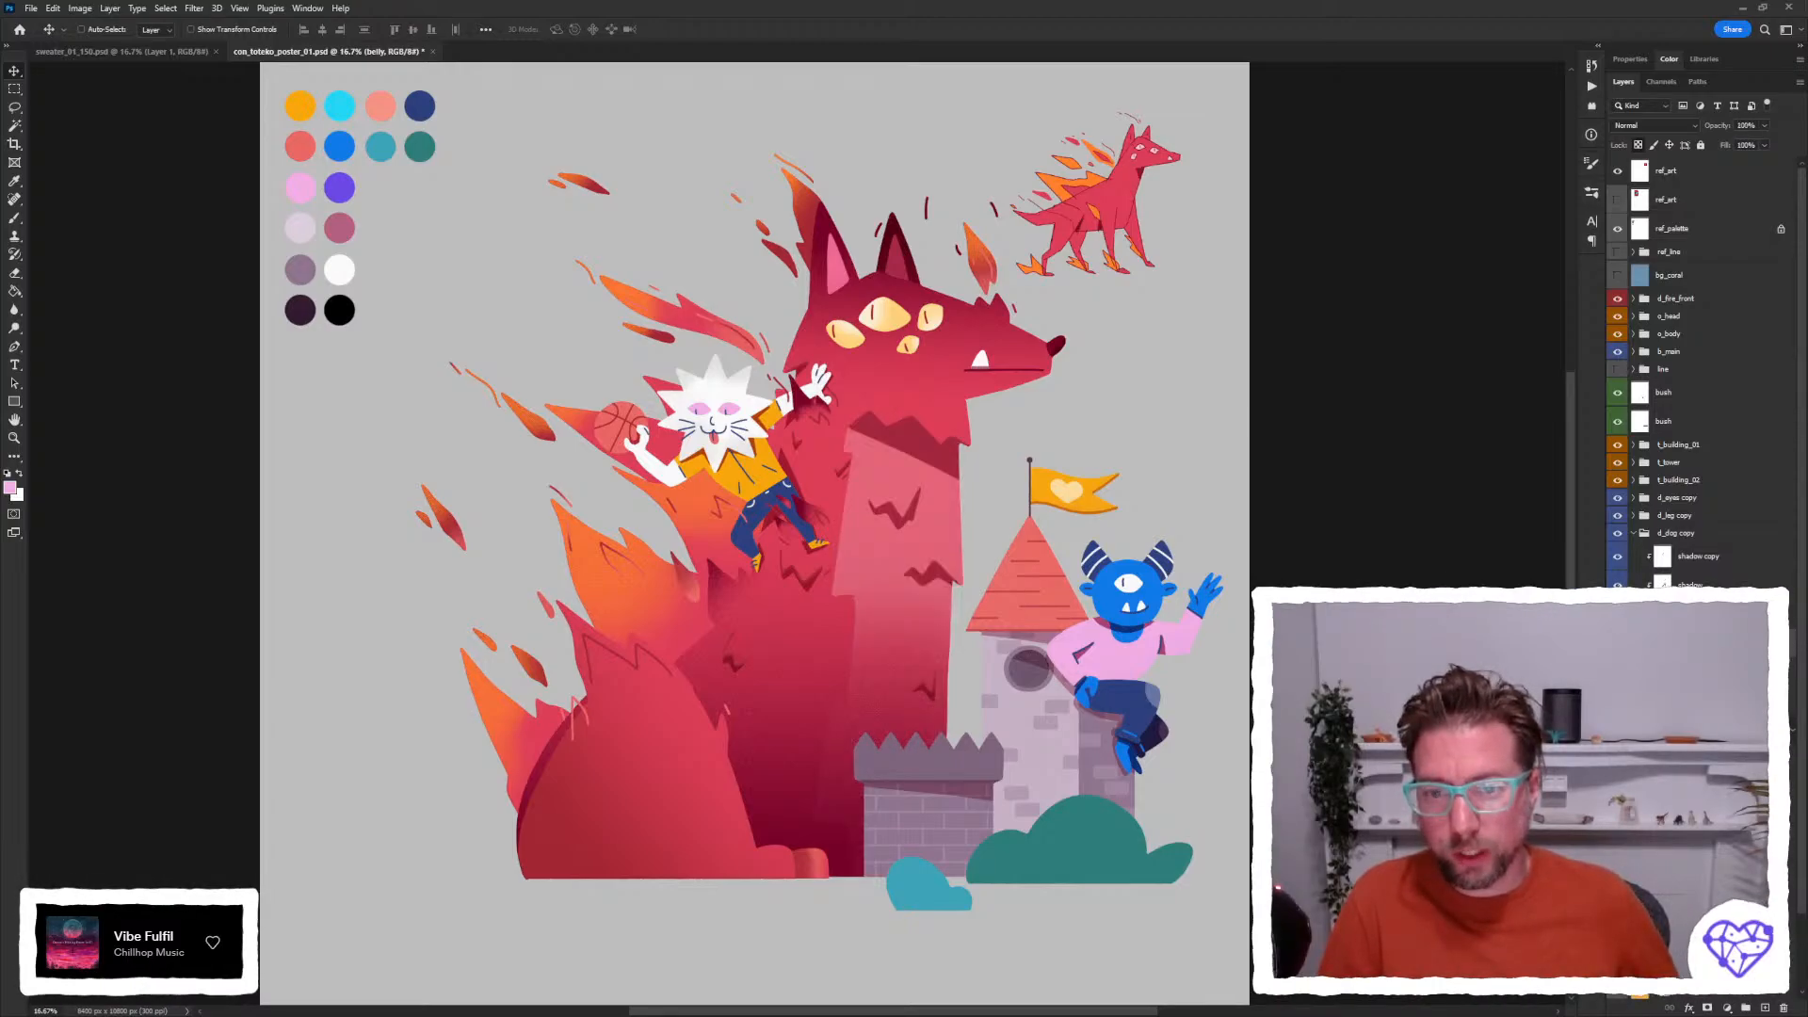
key(4)
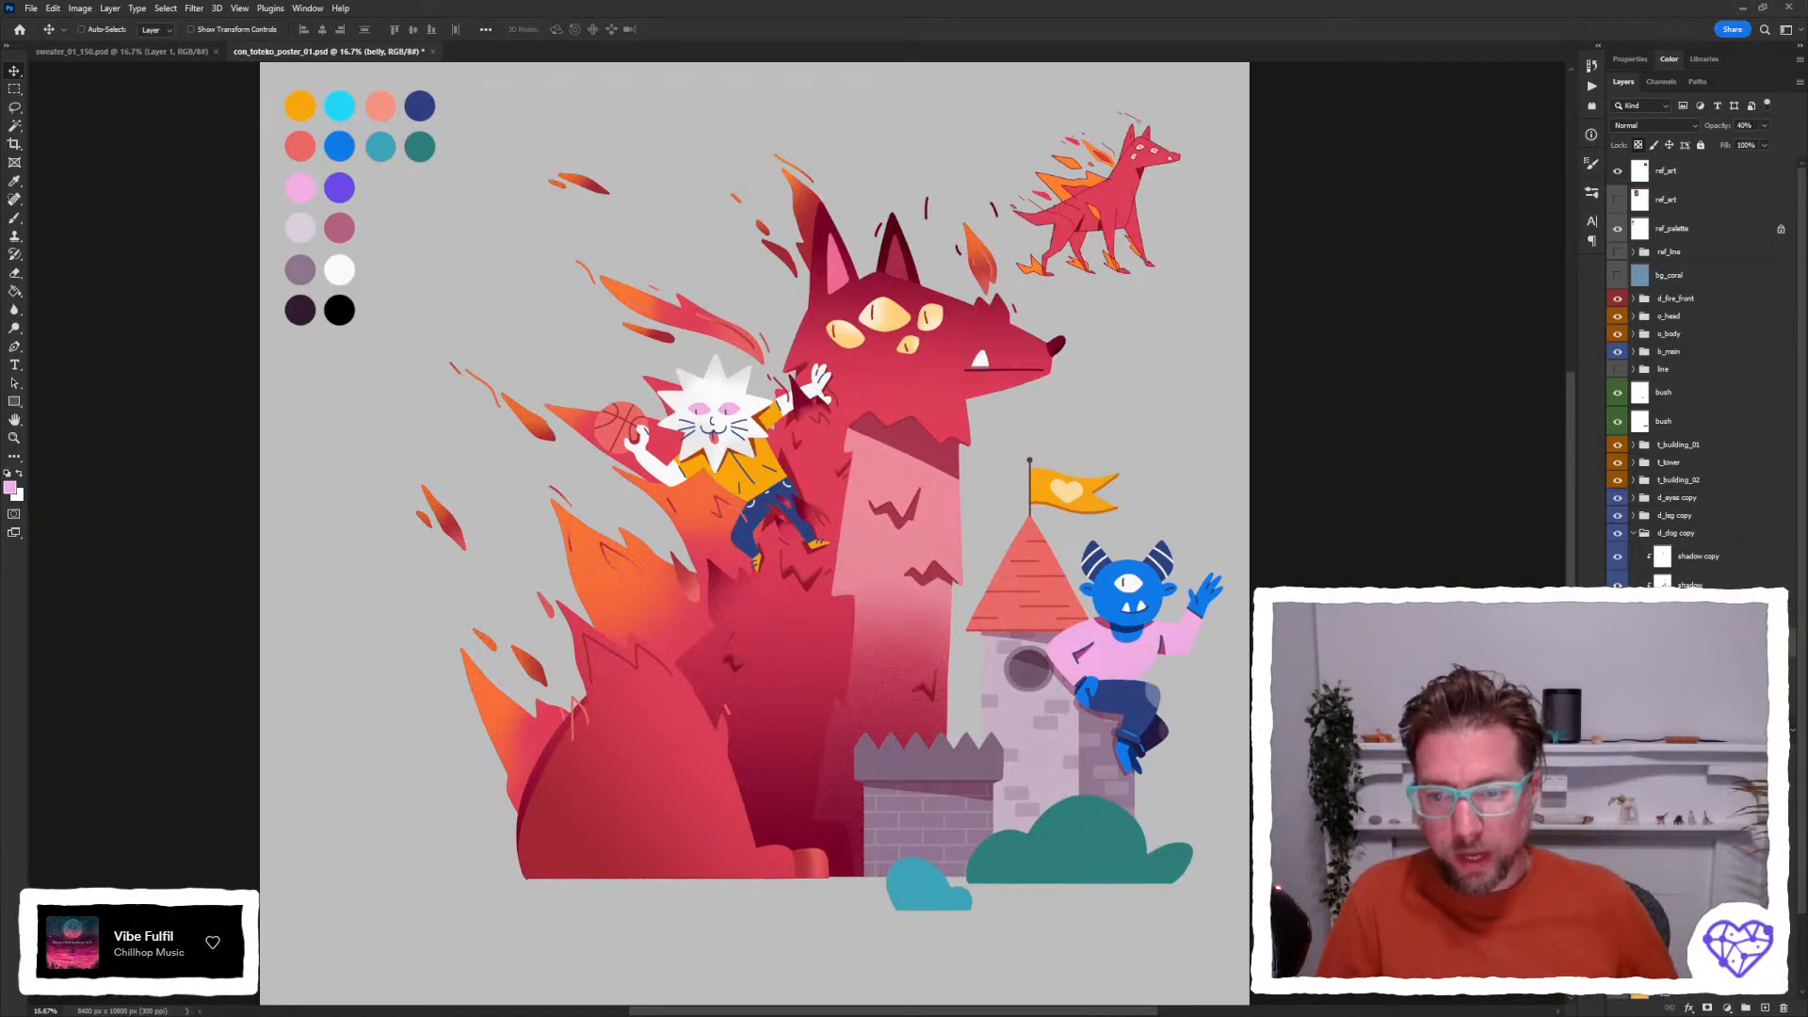
key(0)
key(9)
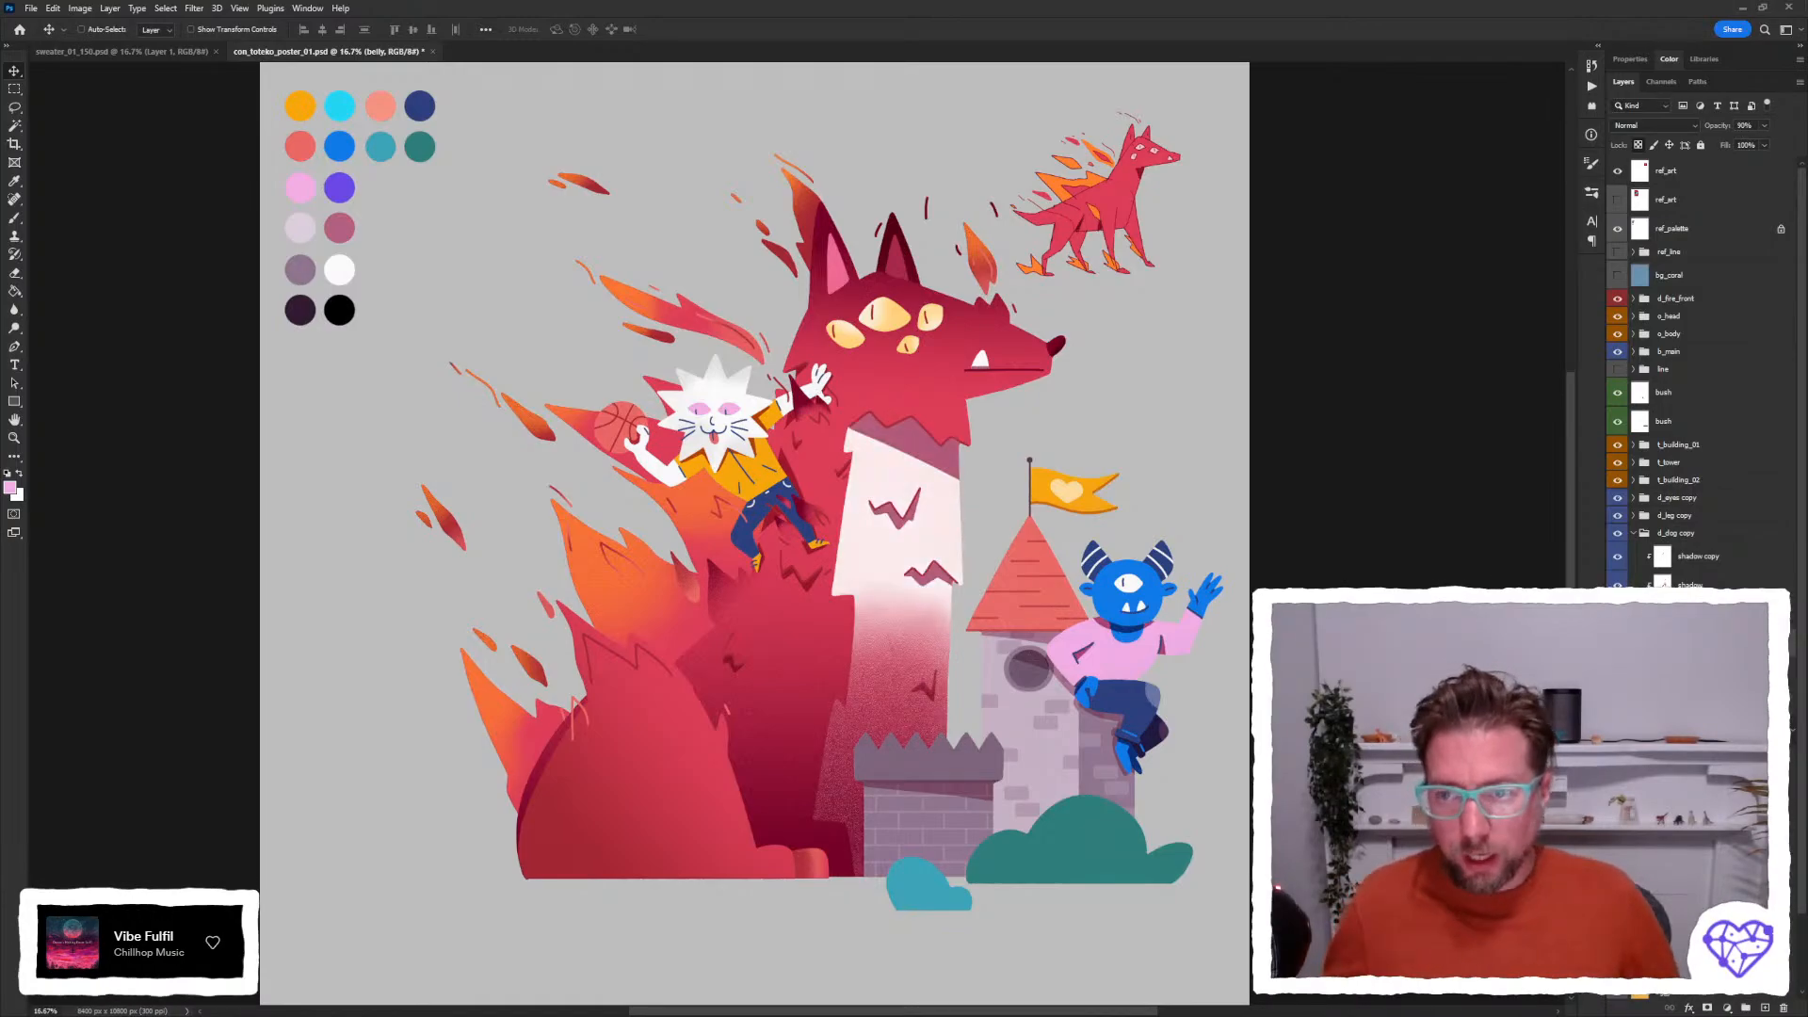
click(1764, 125)
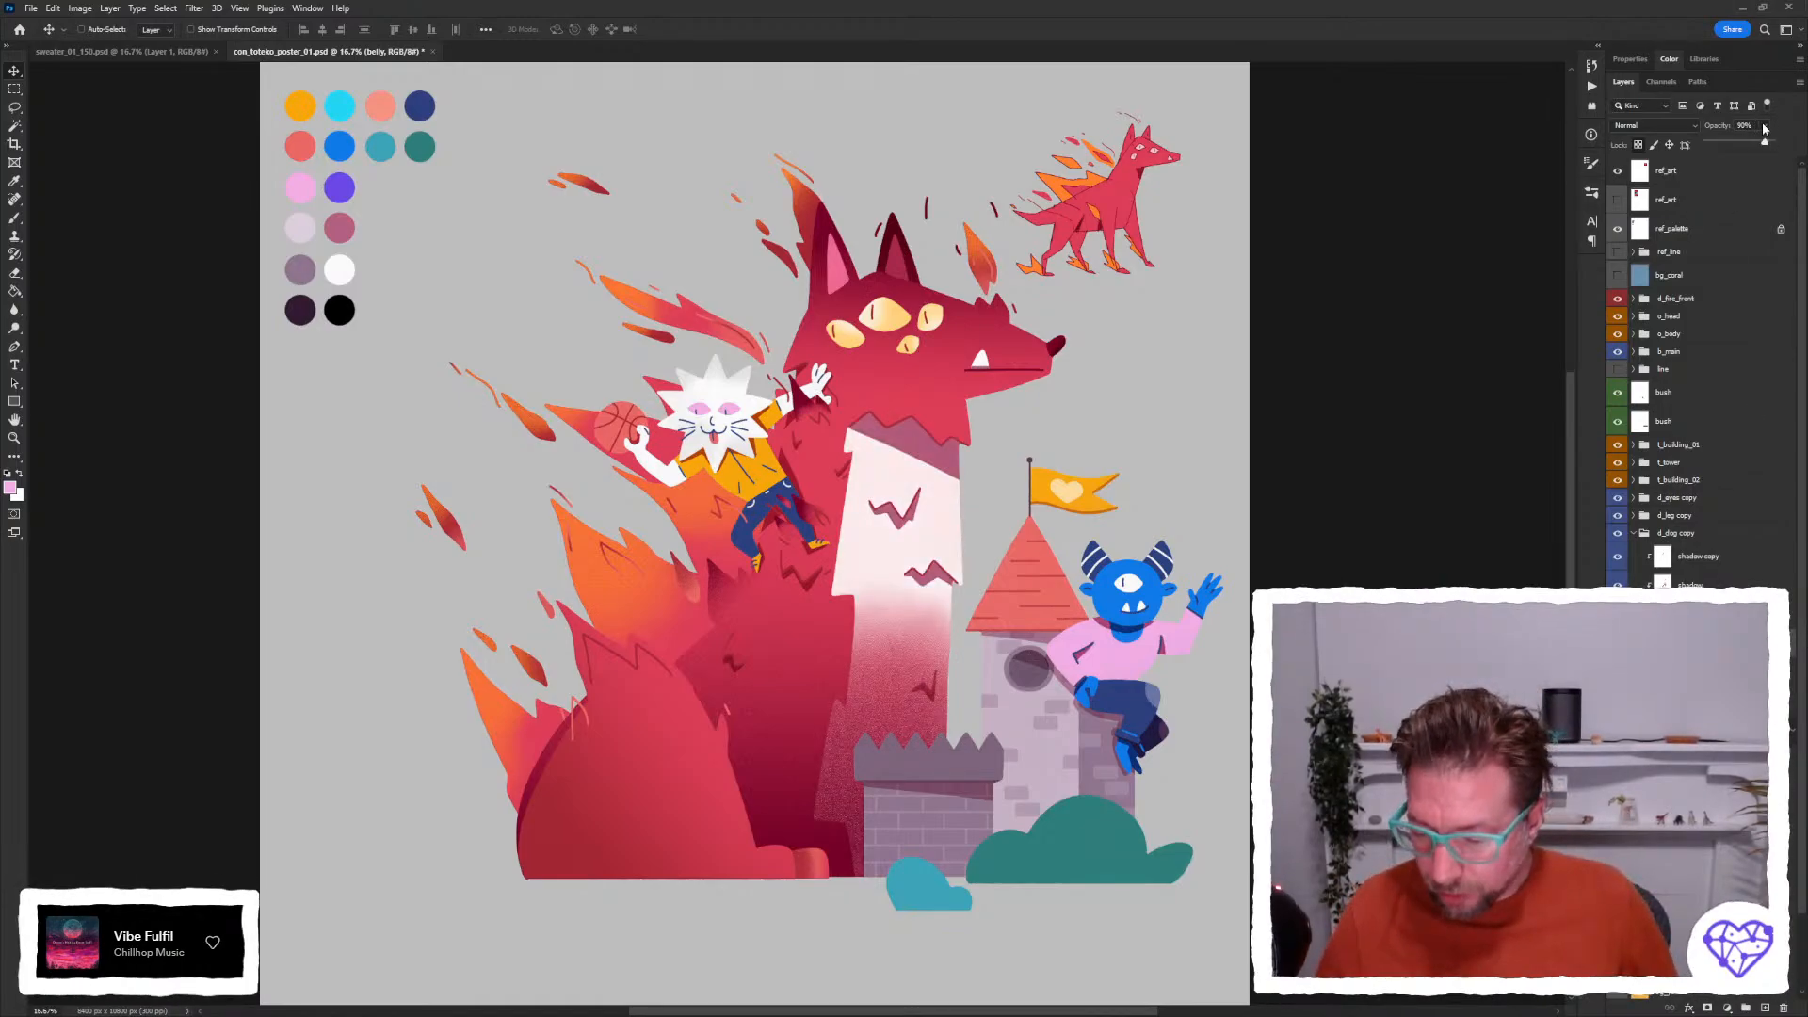
mouse_move(1768, 142)
mouse_down()
mouse_move(1731, 149)
mouse_move(1782, 148)
mouse_move(1772, 133)
mouse_up()
key(Return)
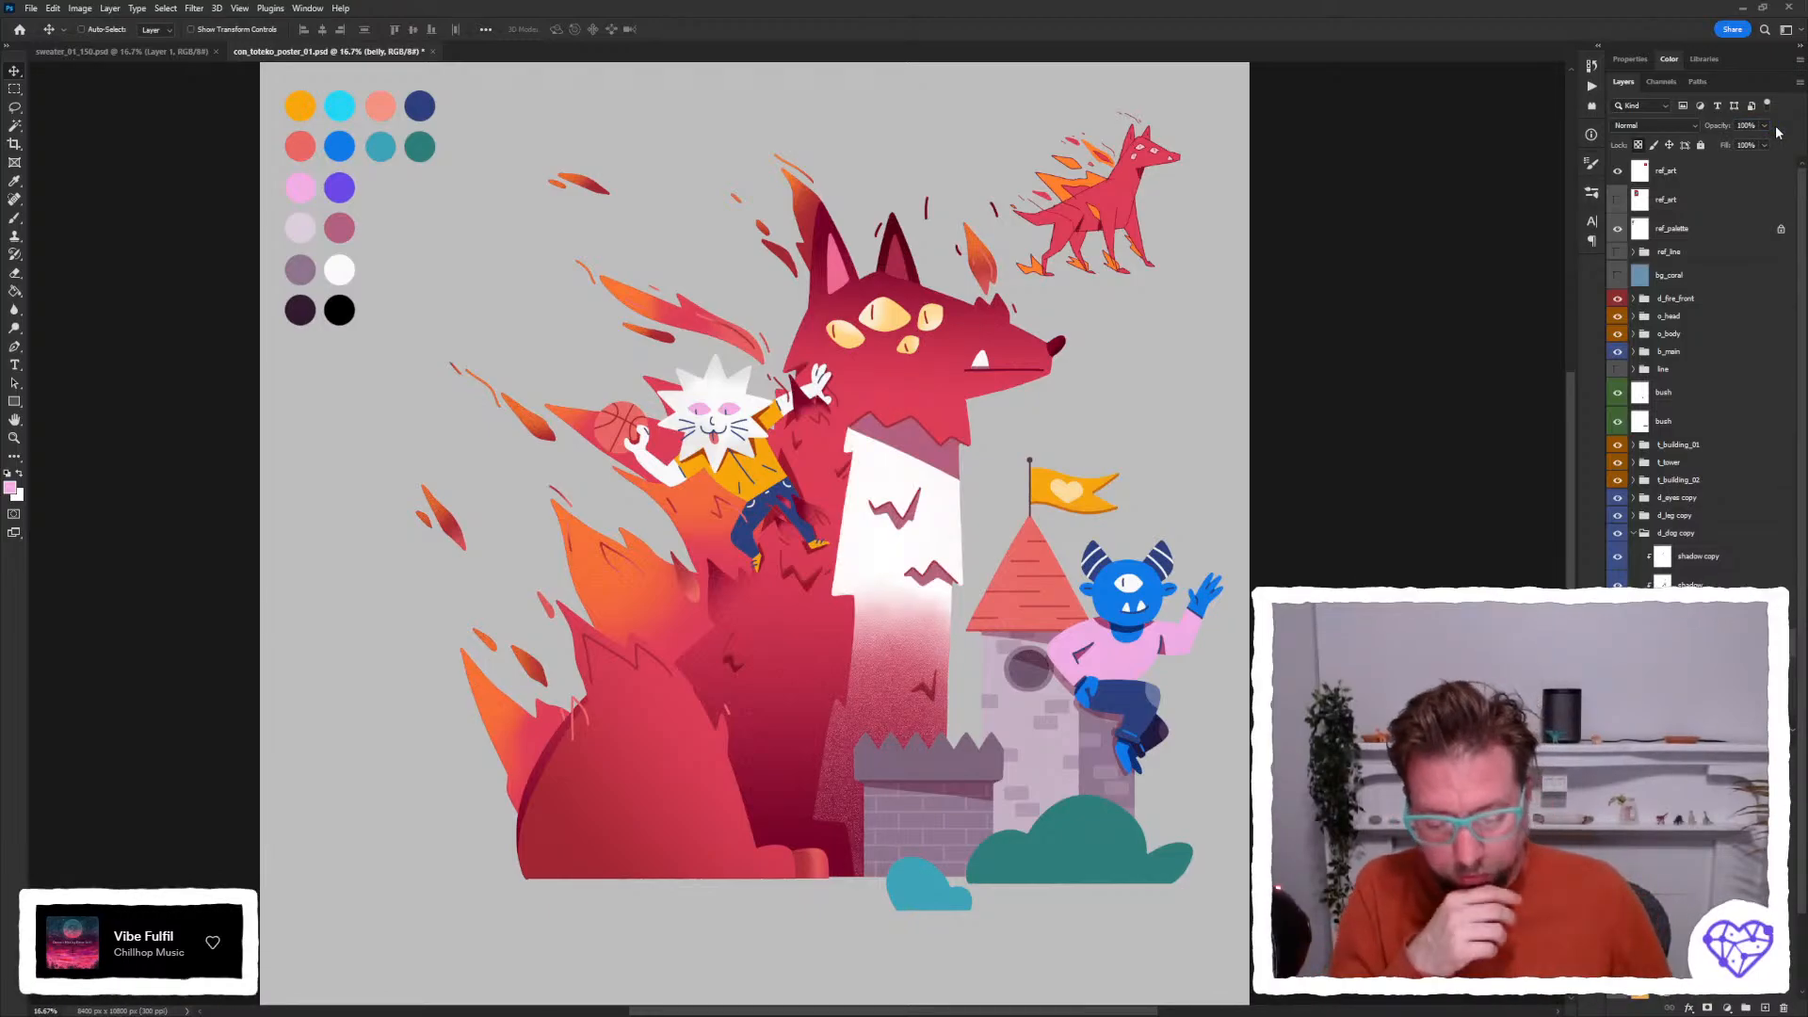
Lower the white belly layer's opacity to 30%.
key(7)
key(3)
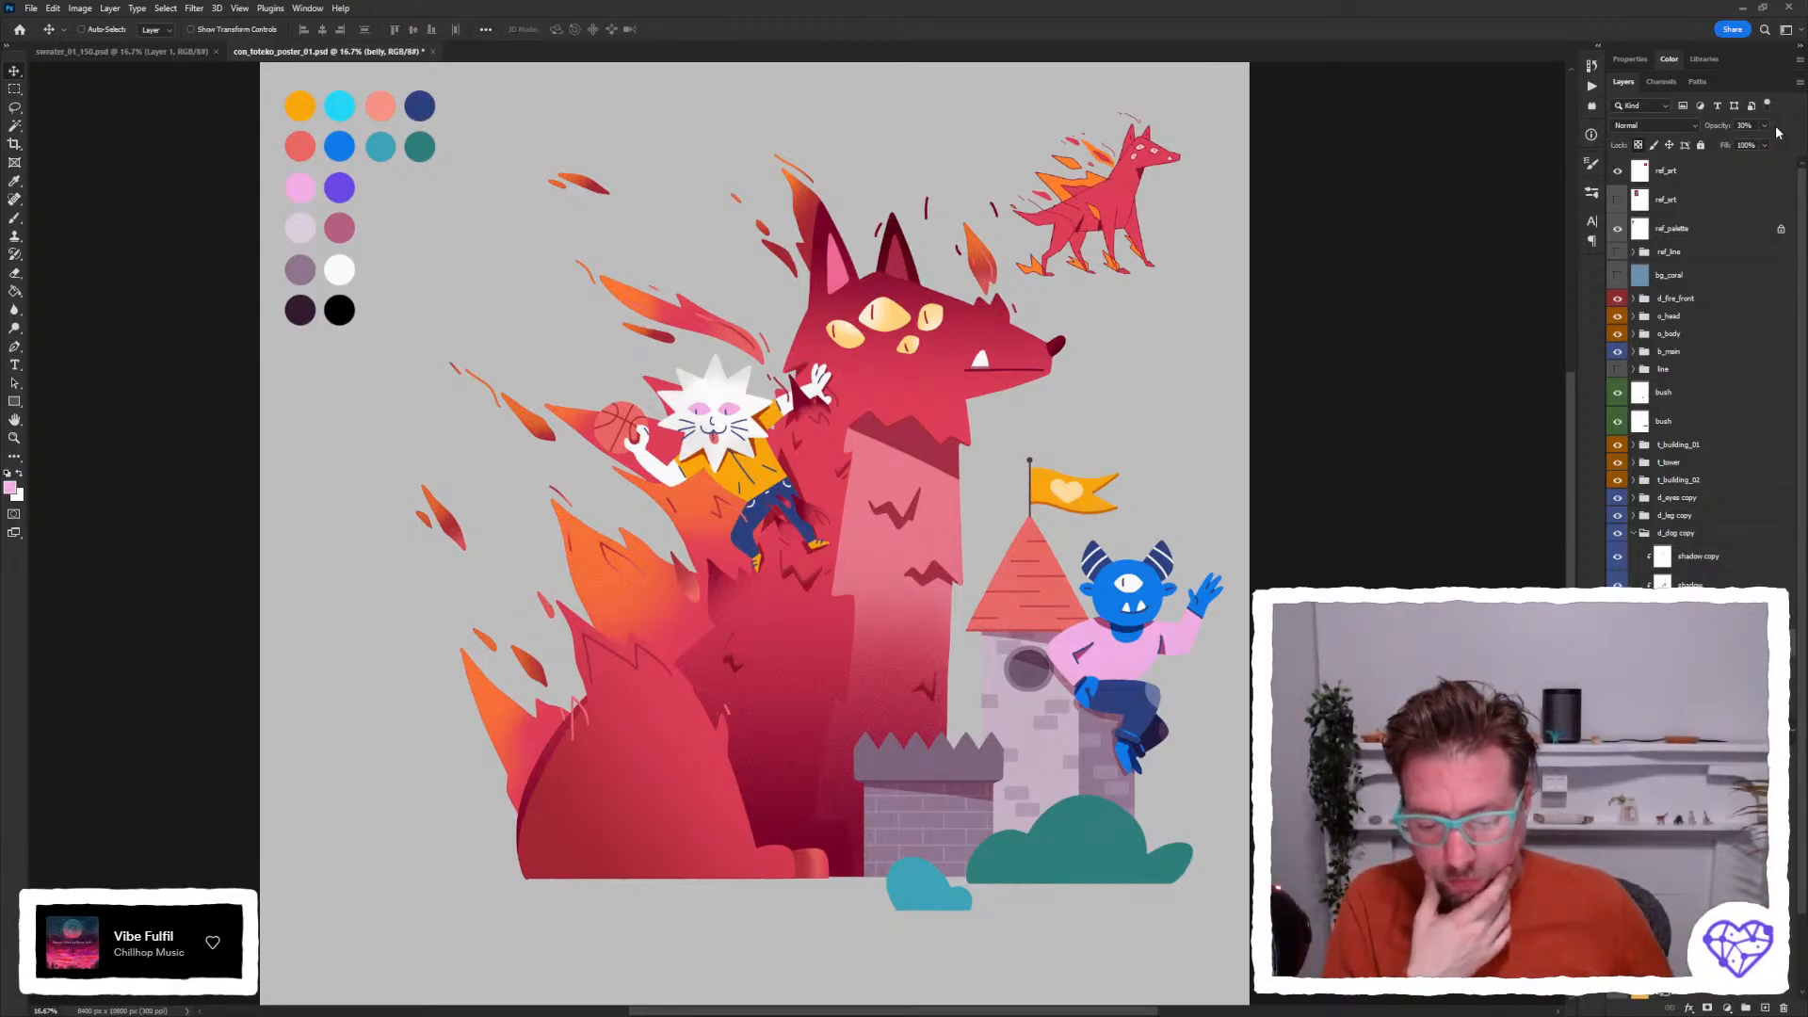
key(2)
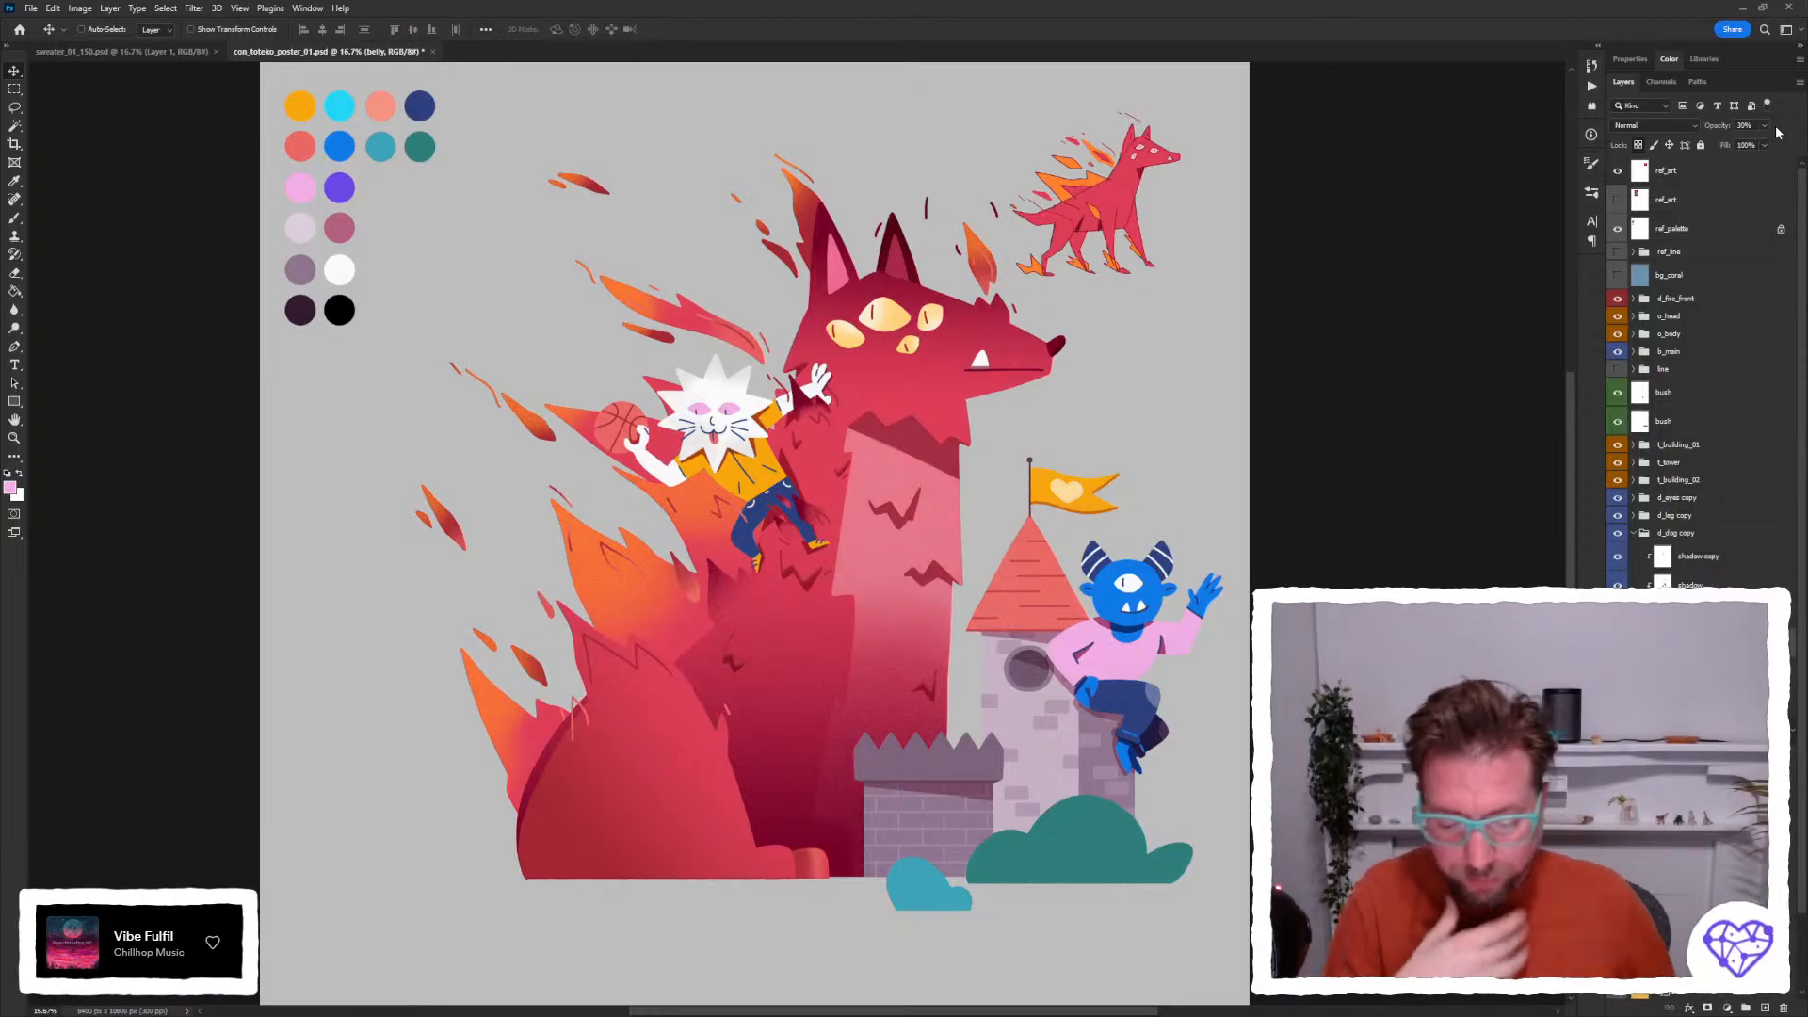
Set the white belly layer's opacity to 20% and fill the dog's inner ear with pink sampled from the belly.
key(2)
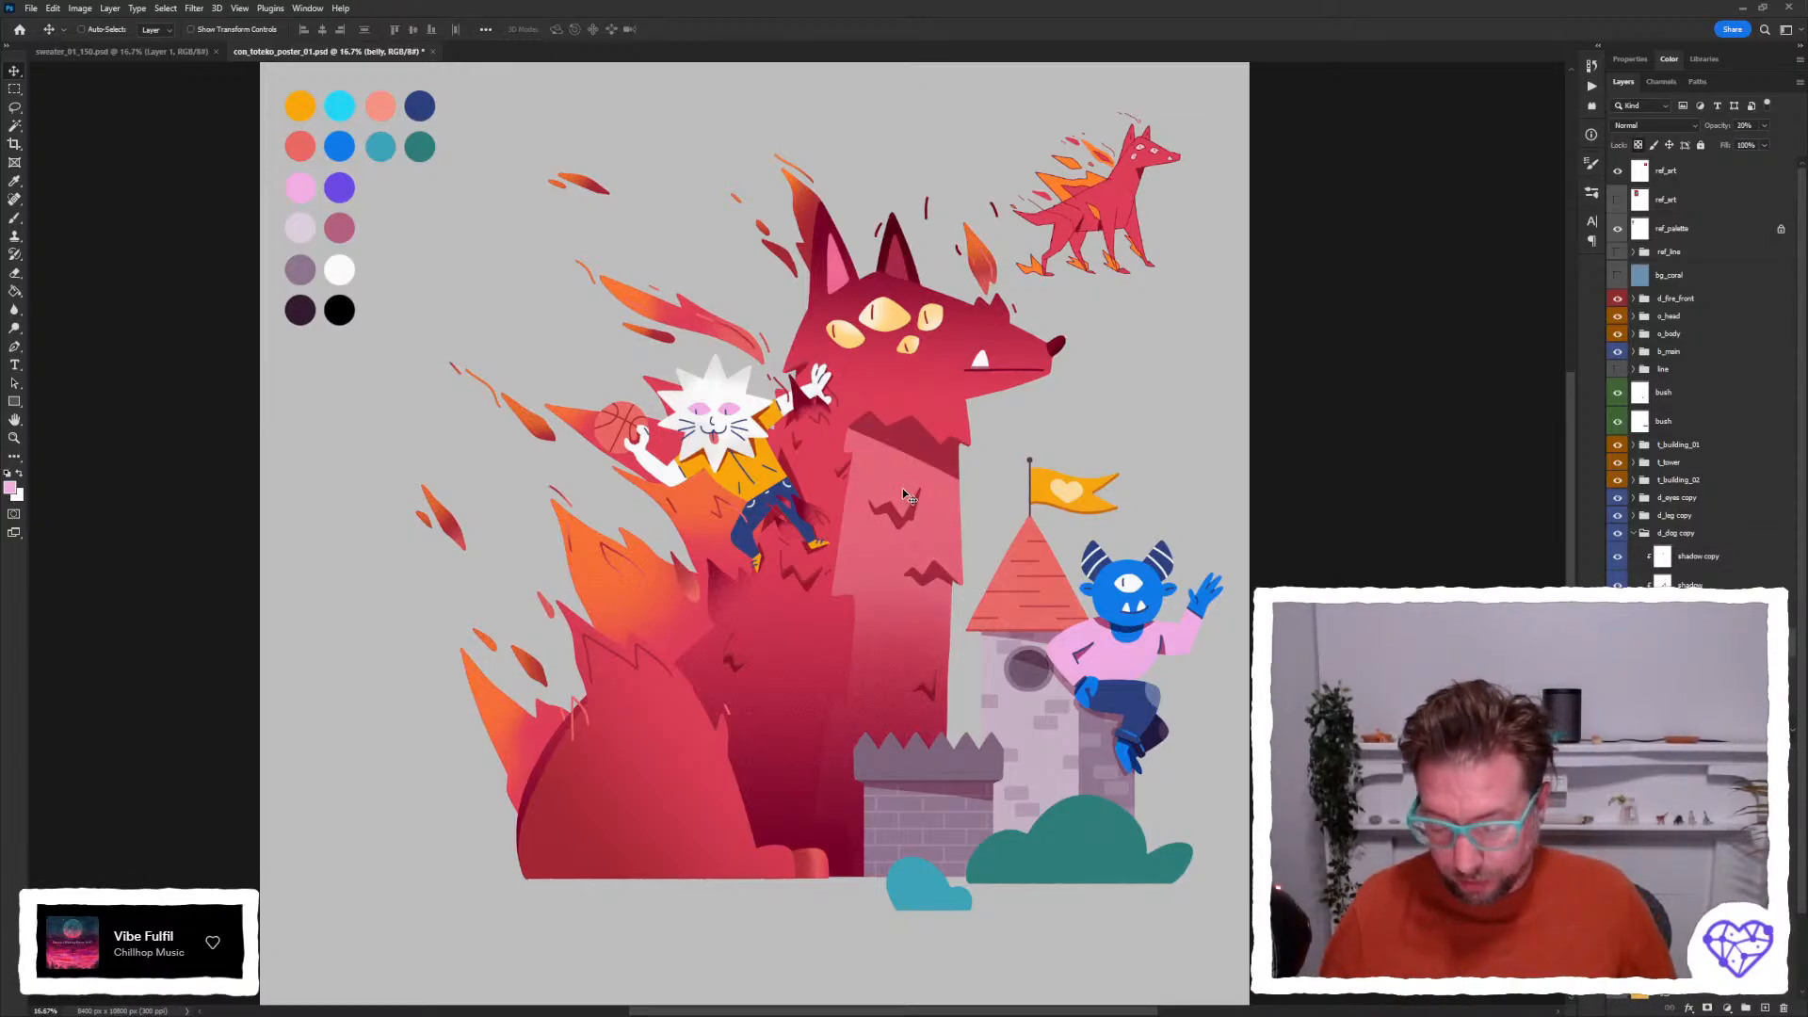
key(0)
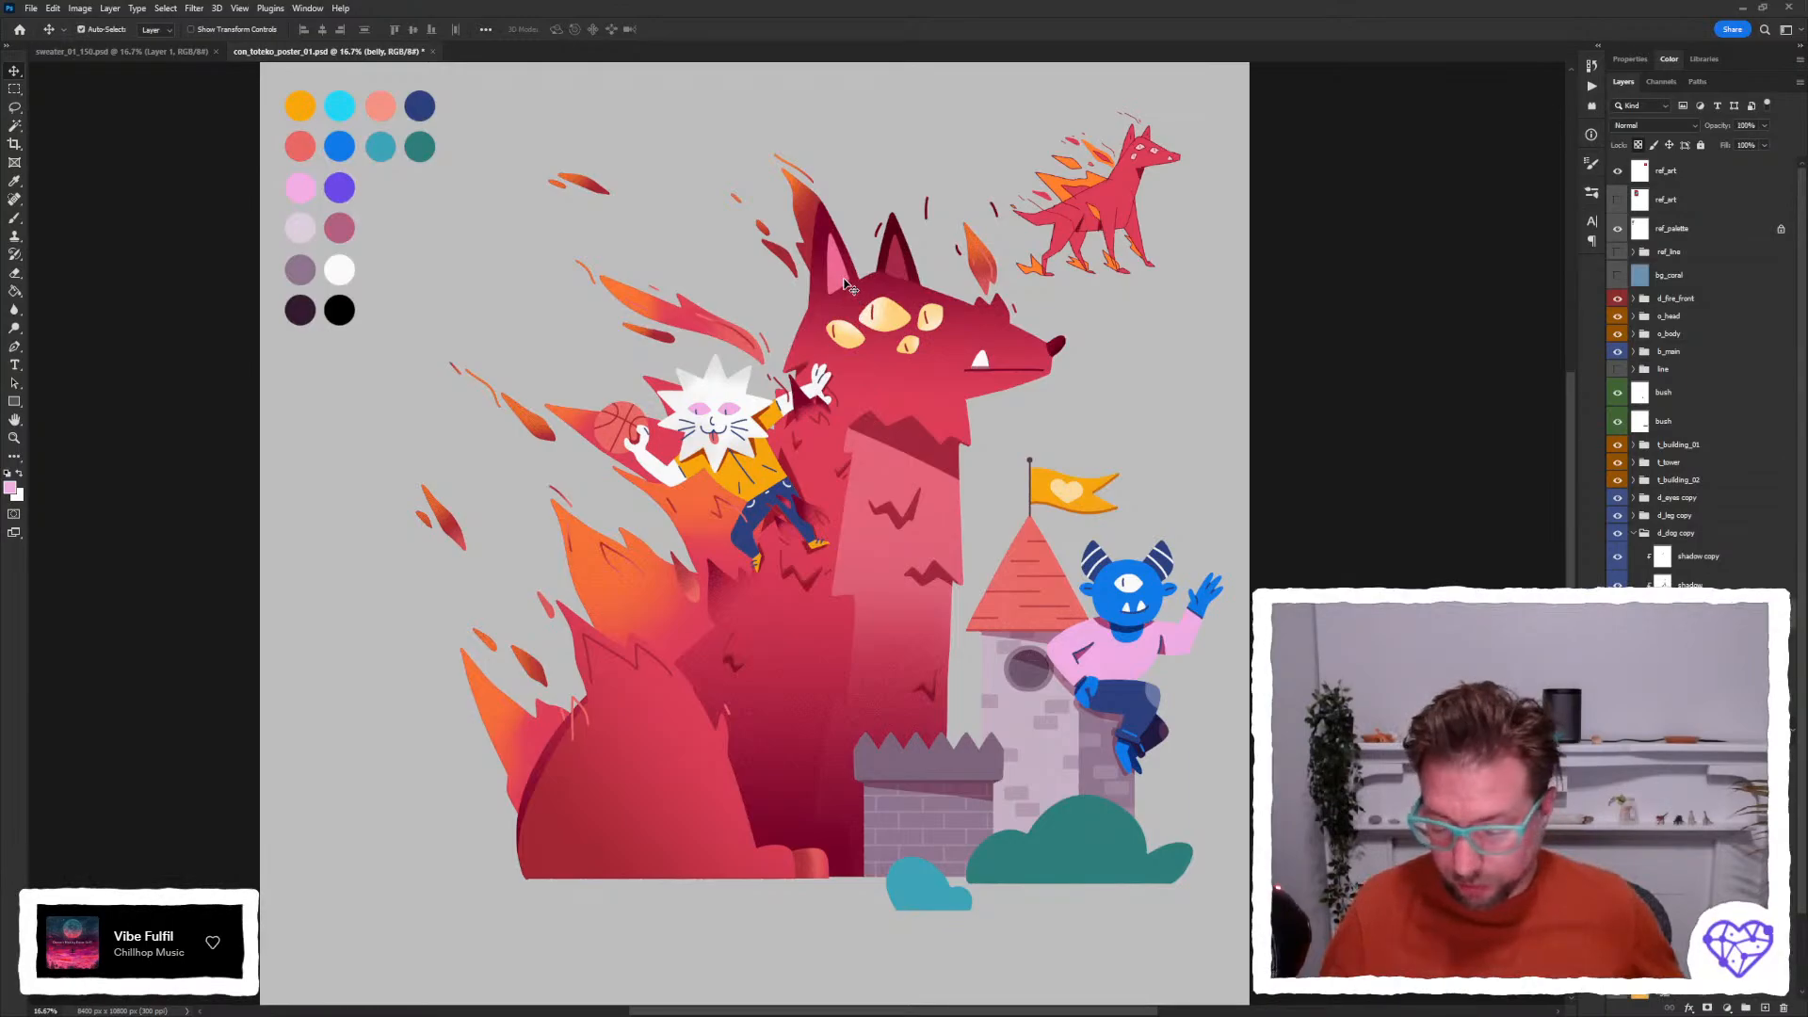
ctrl+click(845, 285)
key(g)
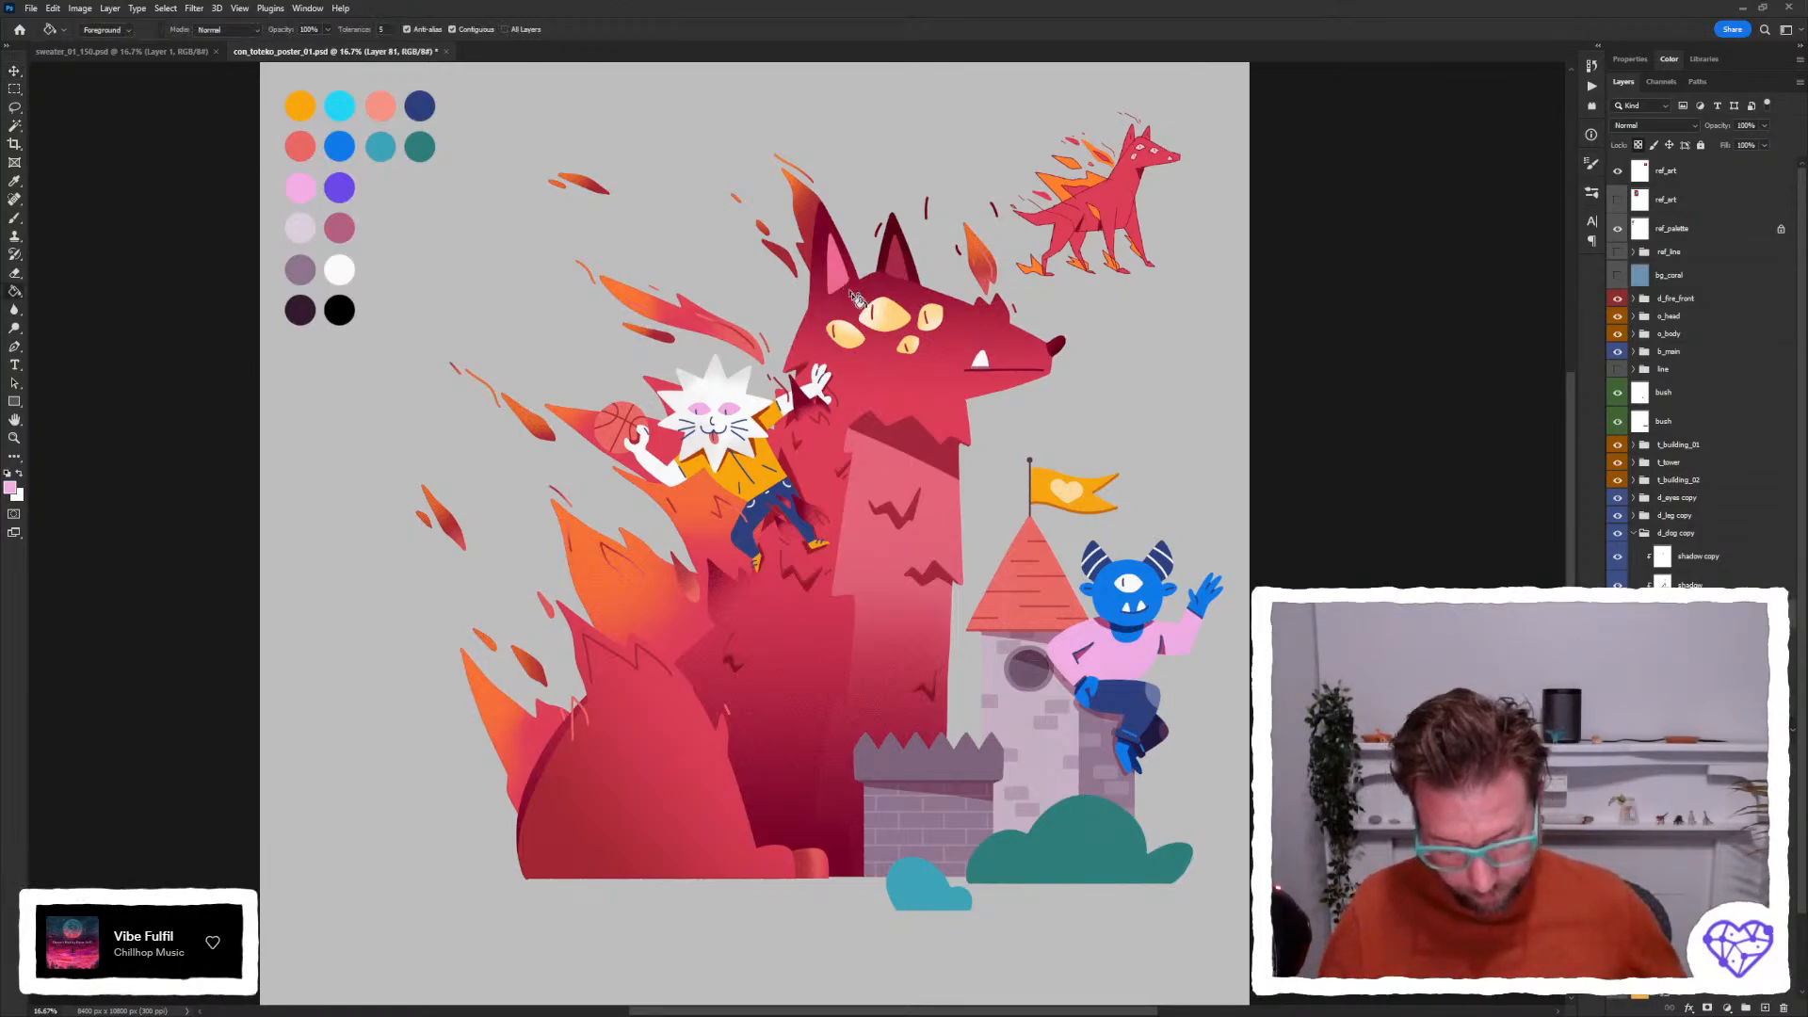
alt+click(885, 455)
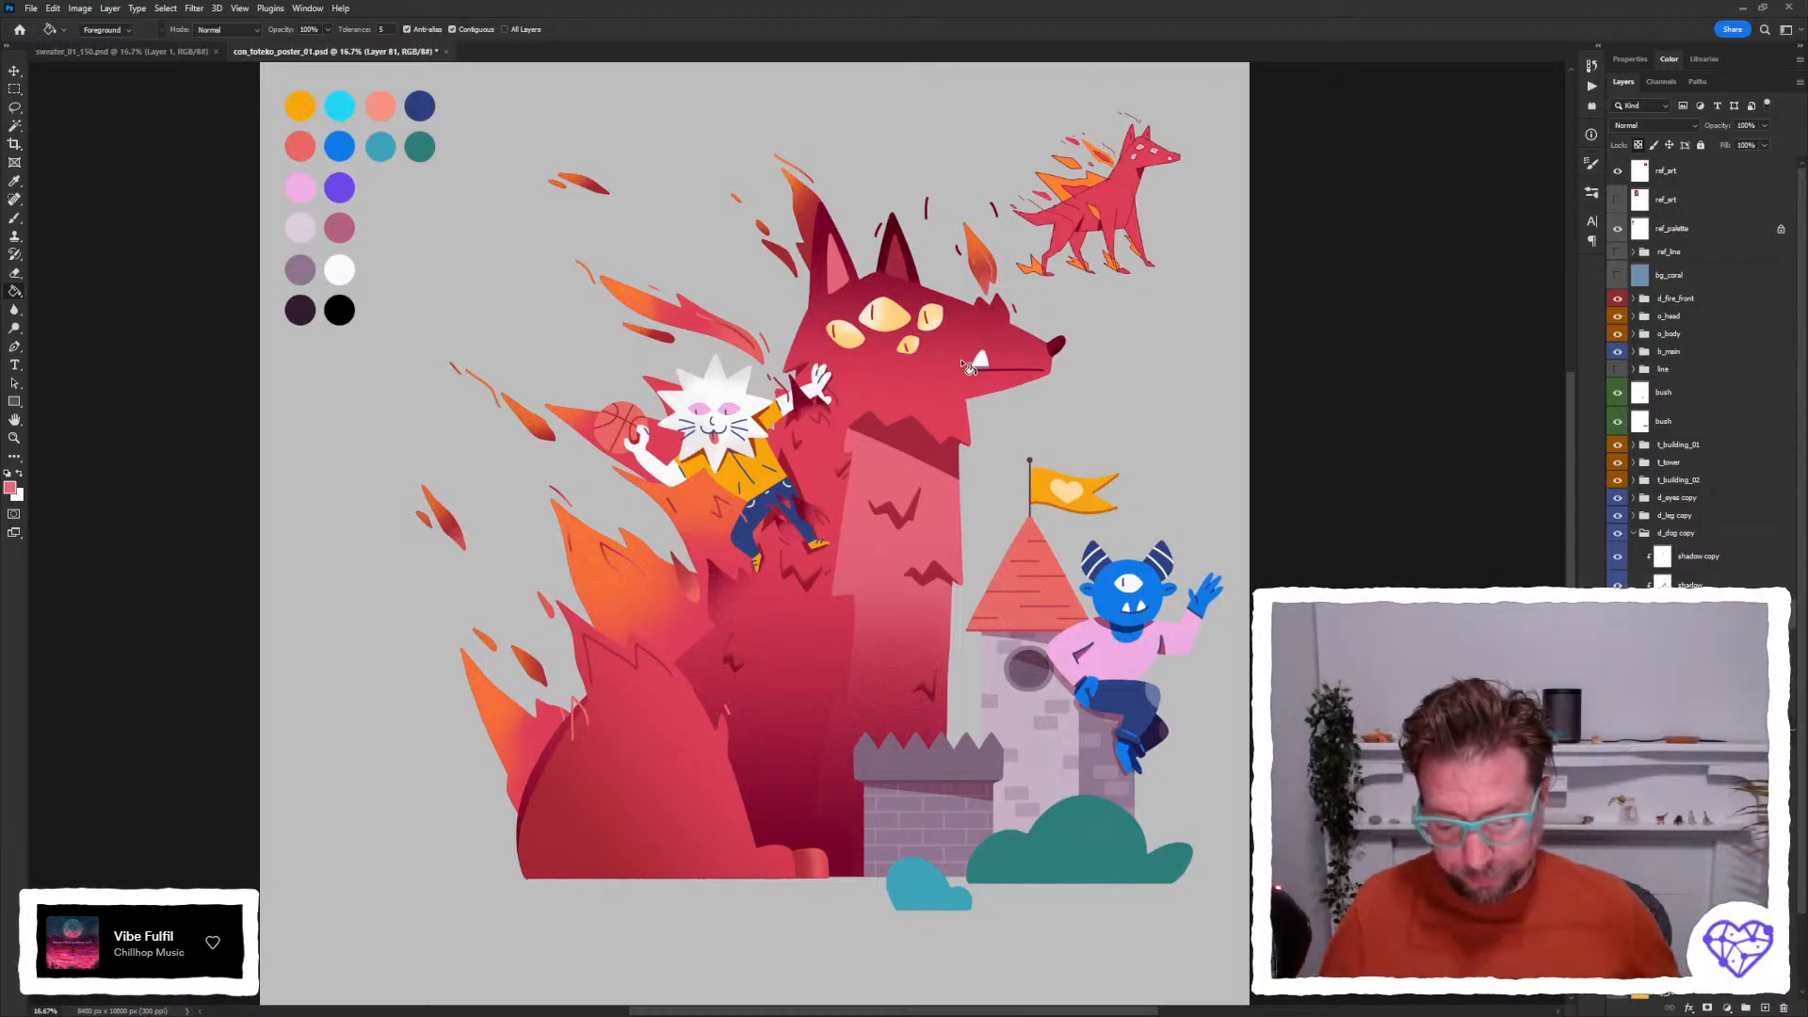
key(v)
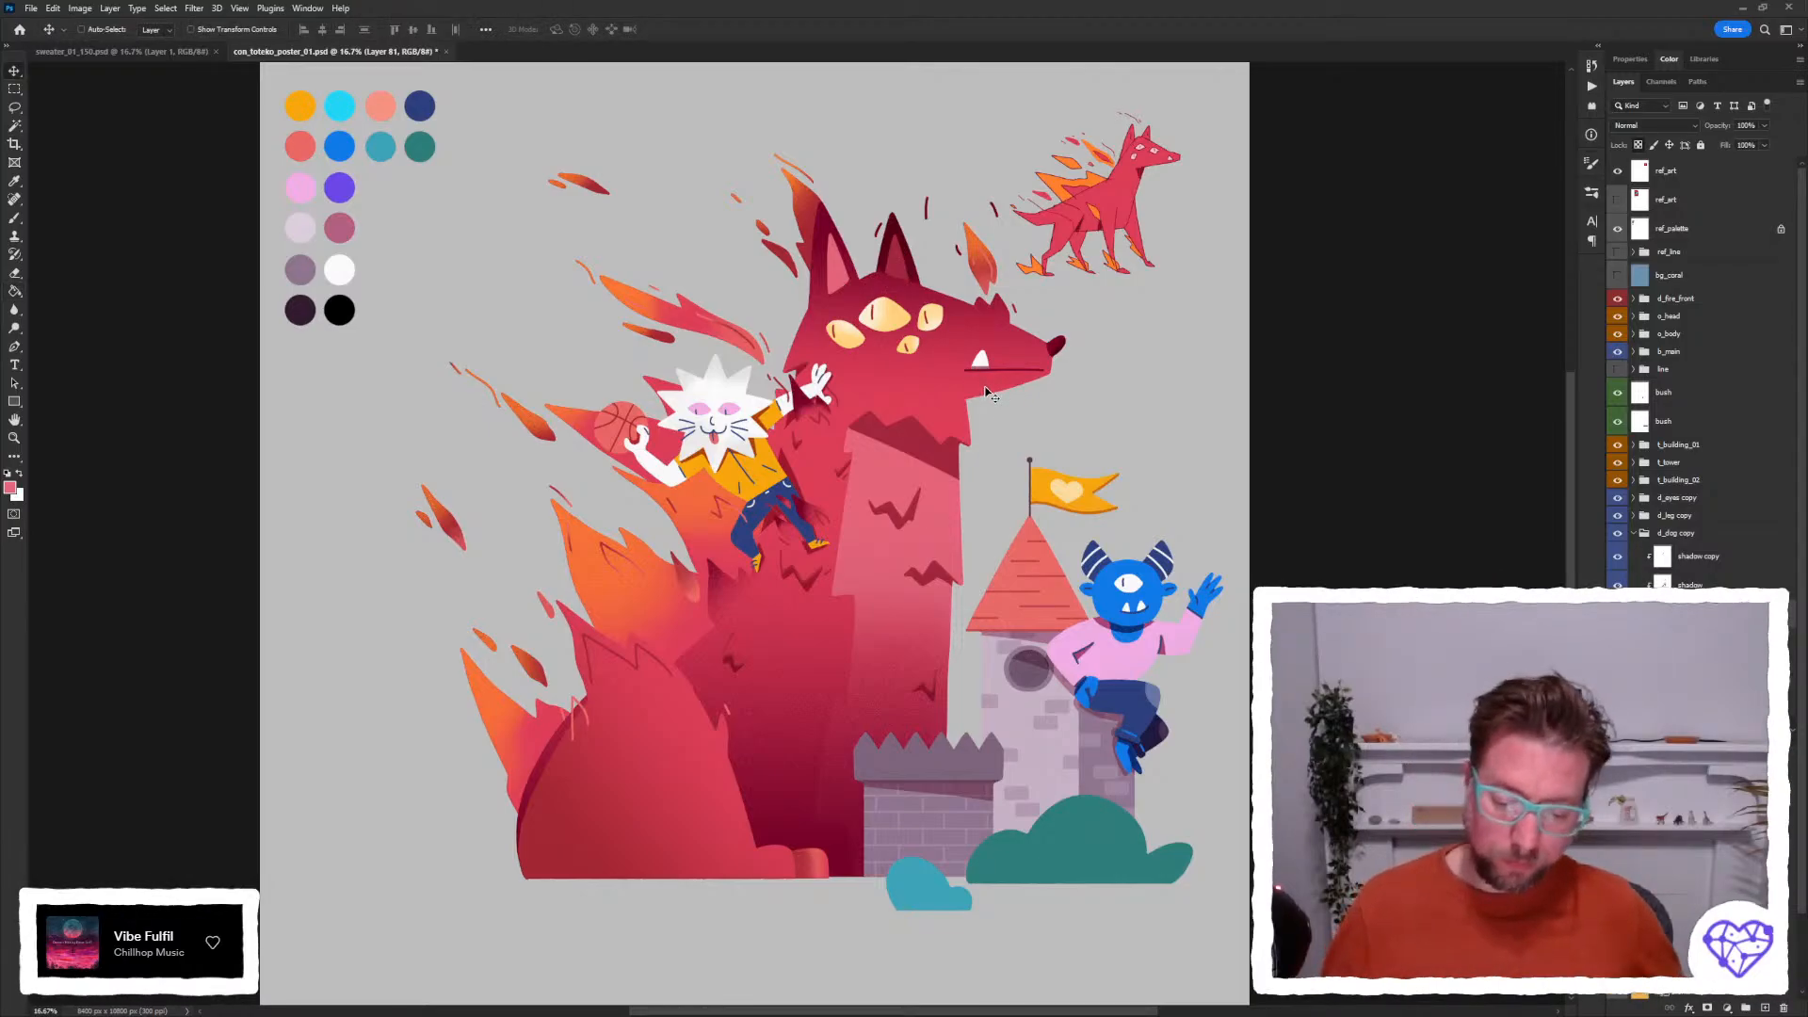
Try filling the dog's four eyes with yellow sampled from the cat character's shirt, and hide the texture layer above them.
ctrl+click(902, 324)
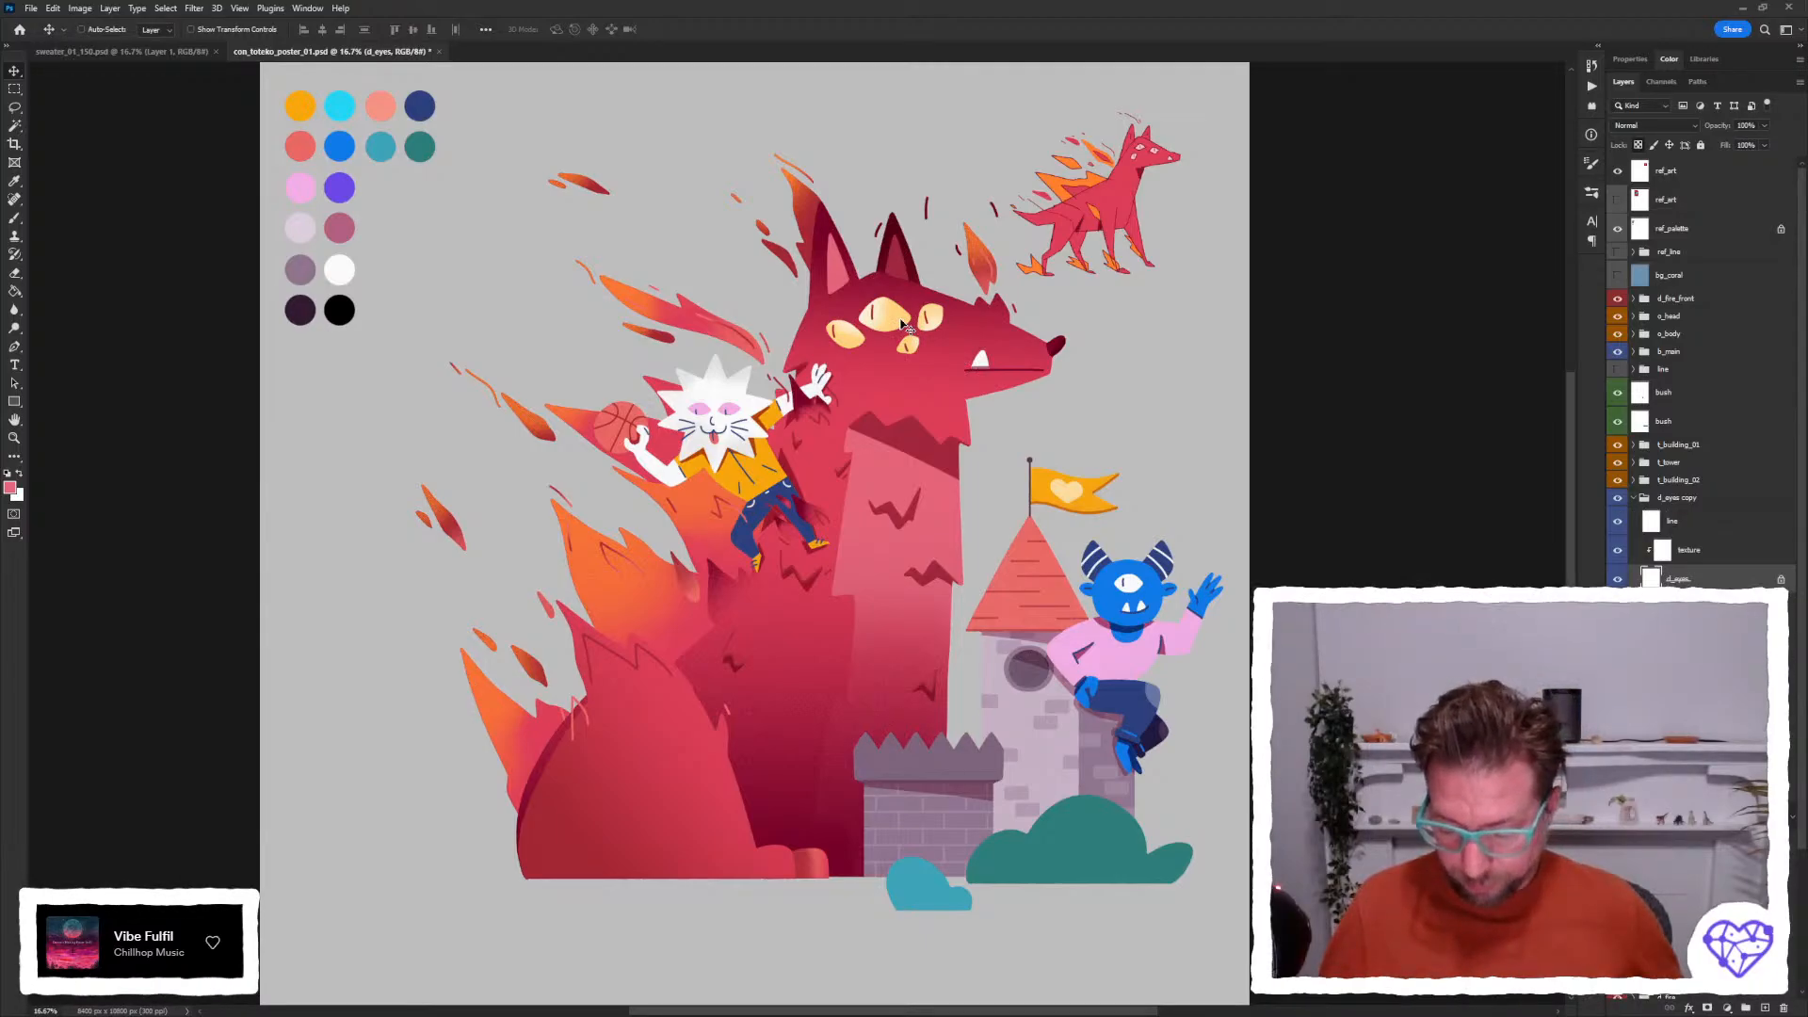
key(g)
alt+click(786, 457)
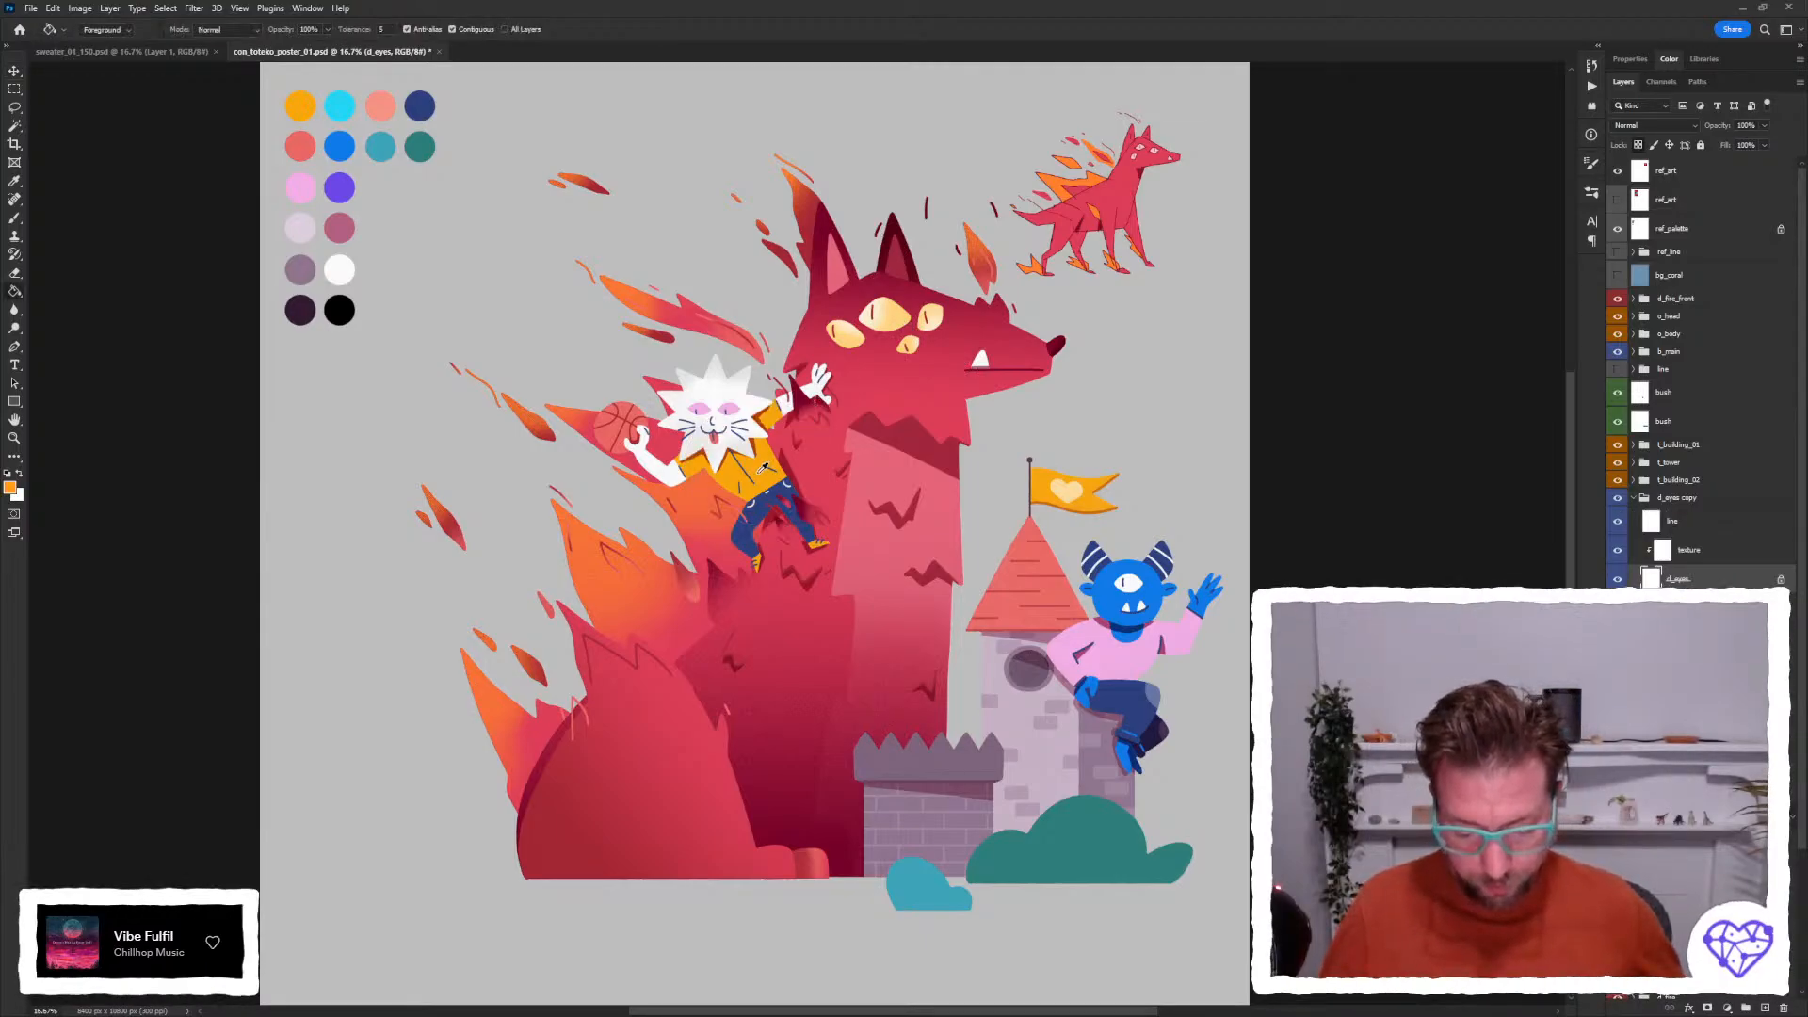
click(853, 347)
click(904, 342)
click(890, 320)
click(932, 320)
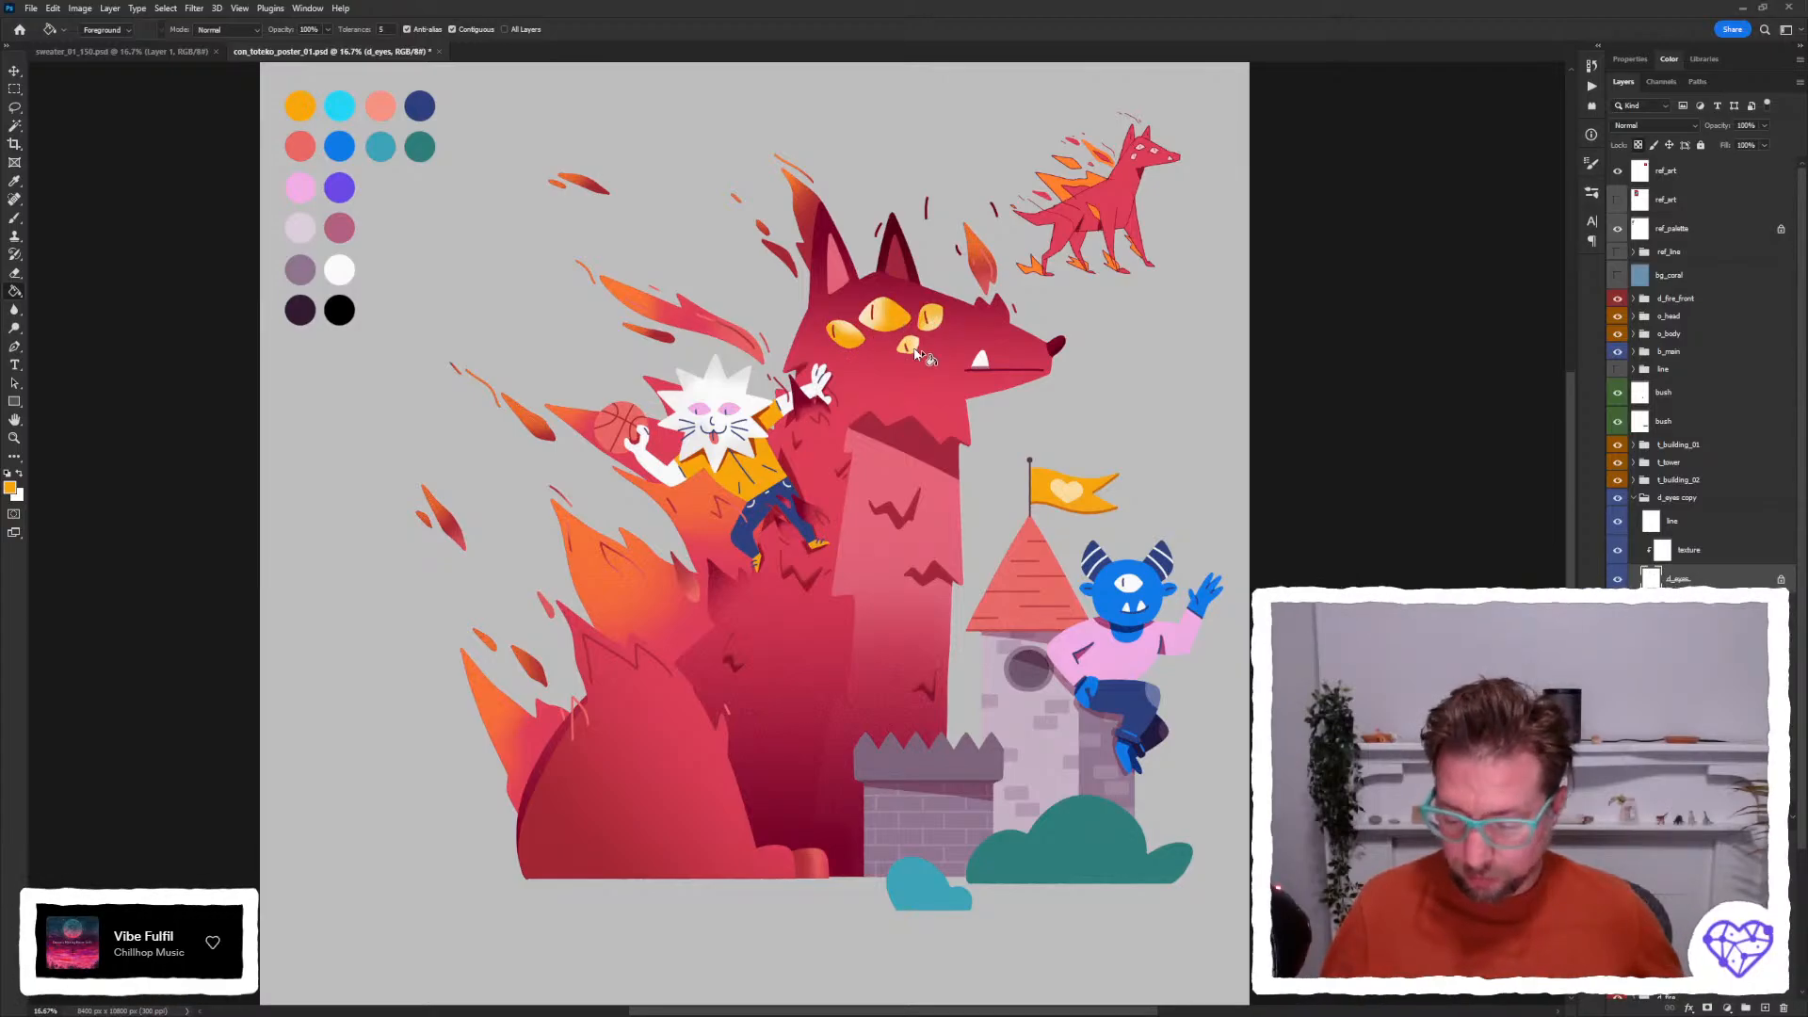
click(1617, 553)
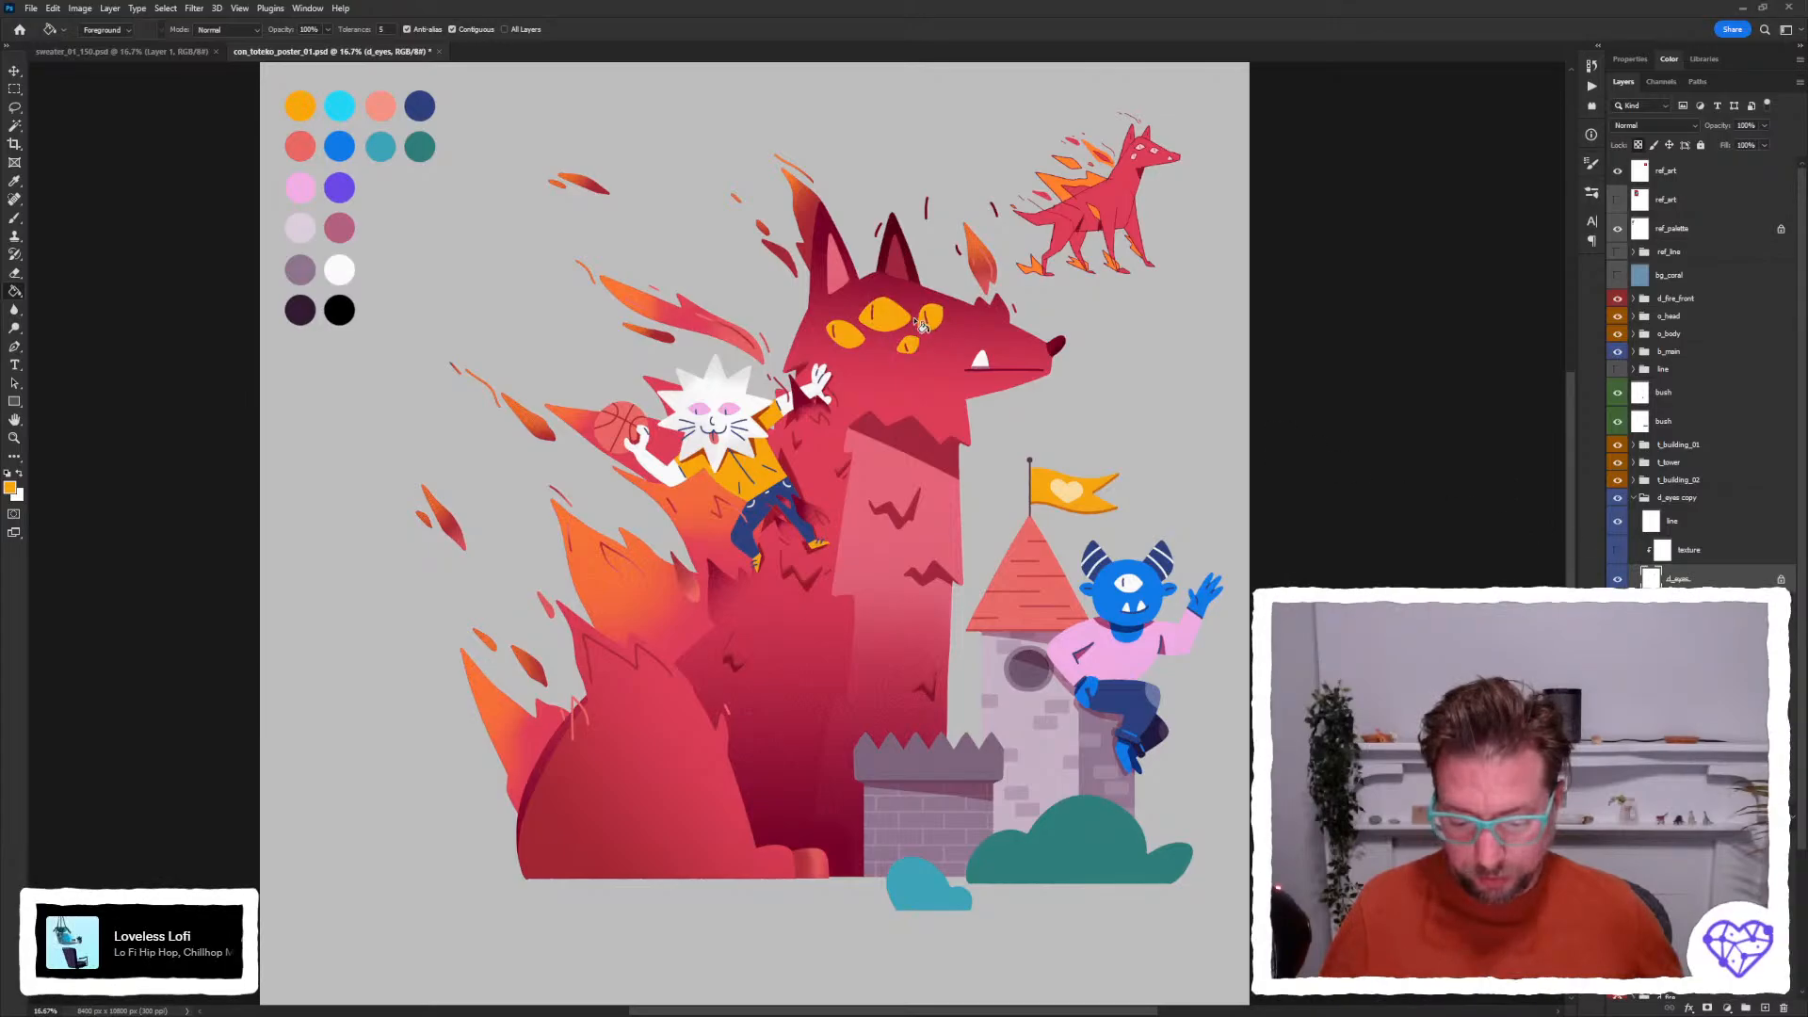
Fill the dog's four eyes with orange sampled from the small reference dog's flames.
alt+click(622, 276)
alt+click(1099, 169)
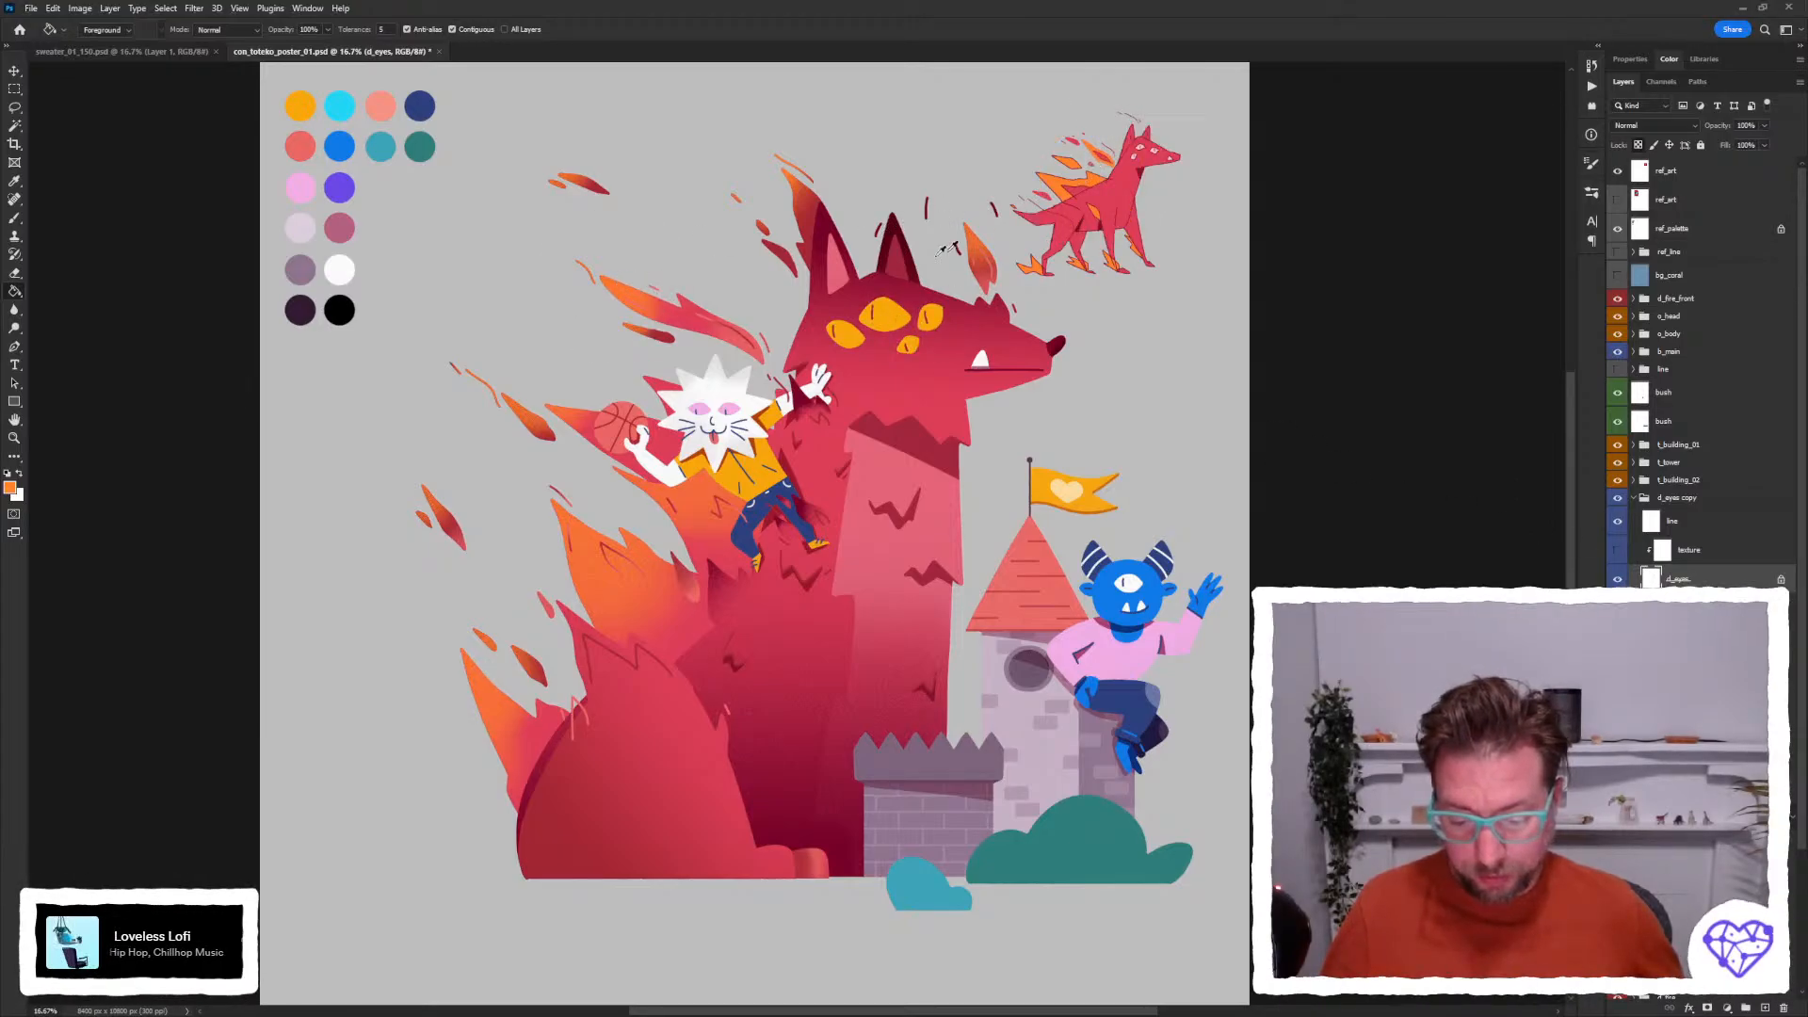
click(886, 313)
click(932, 318)
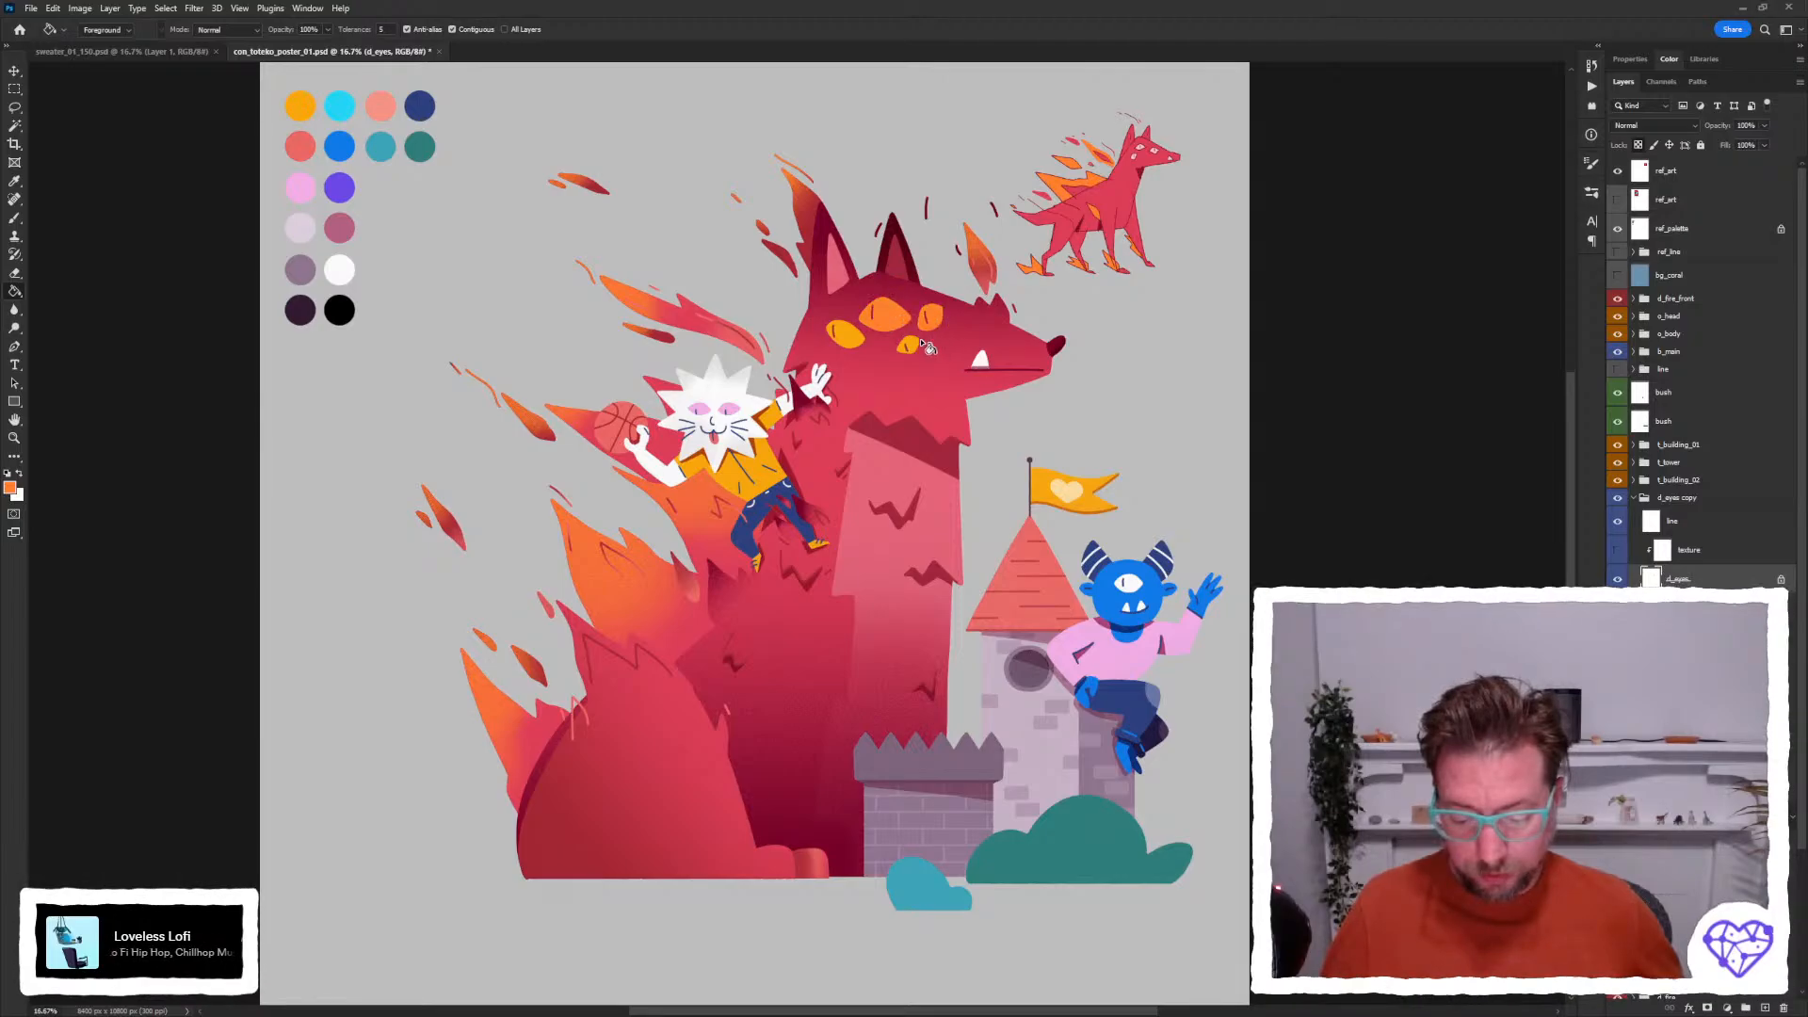
click(909, 345)
click(846, 334)
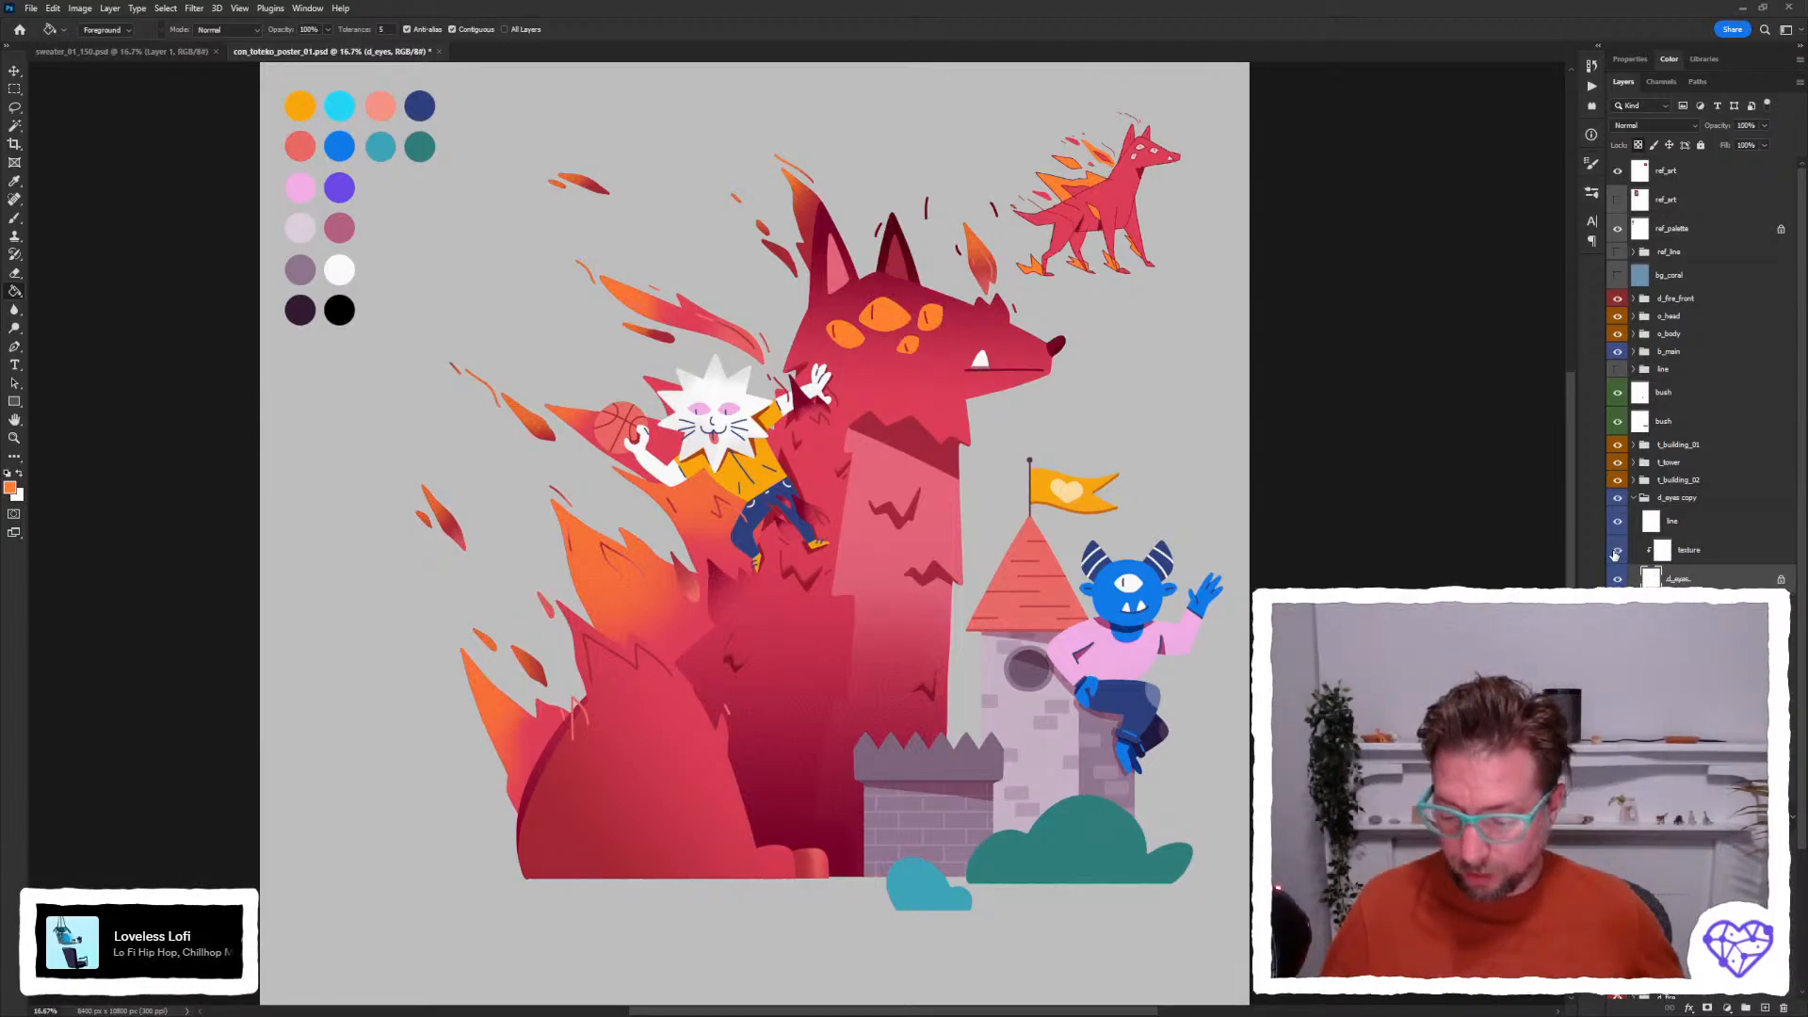
Show the eyes' texture layer again and set its opacity to 40%.
click(1654, 549)
key(v)
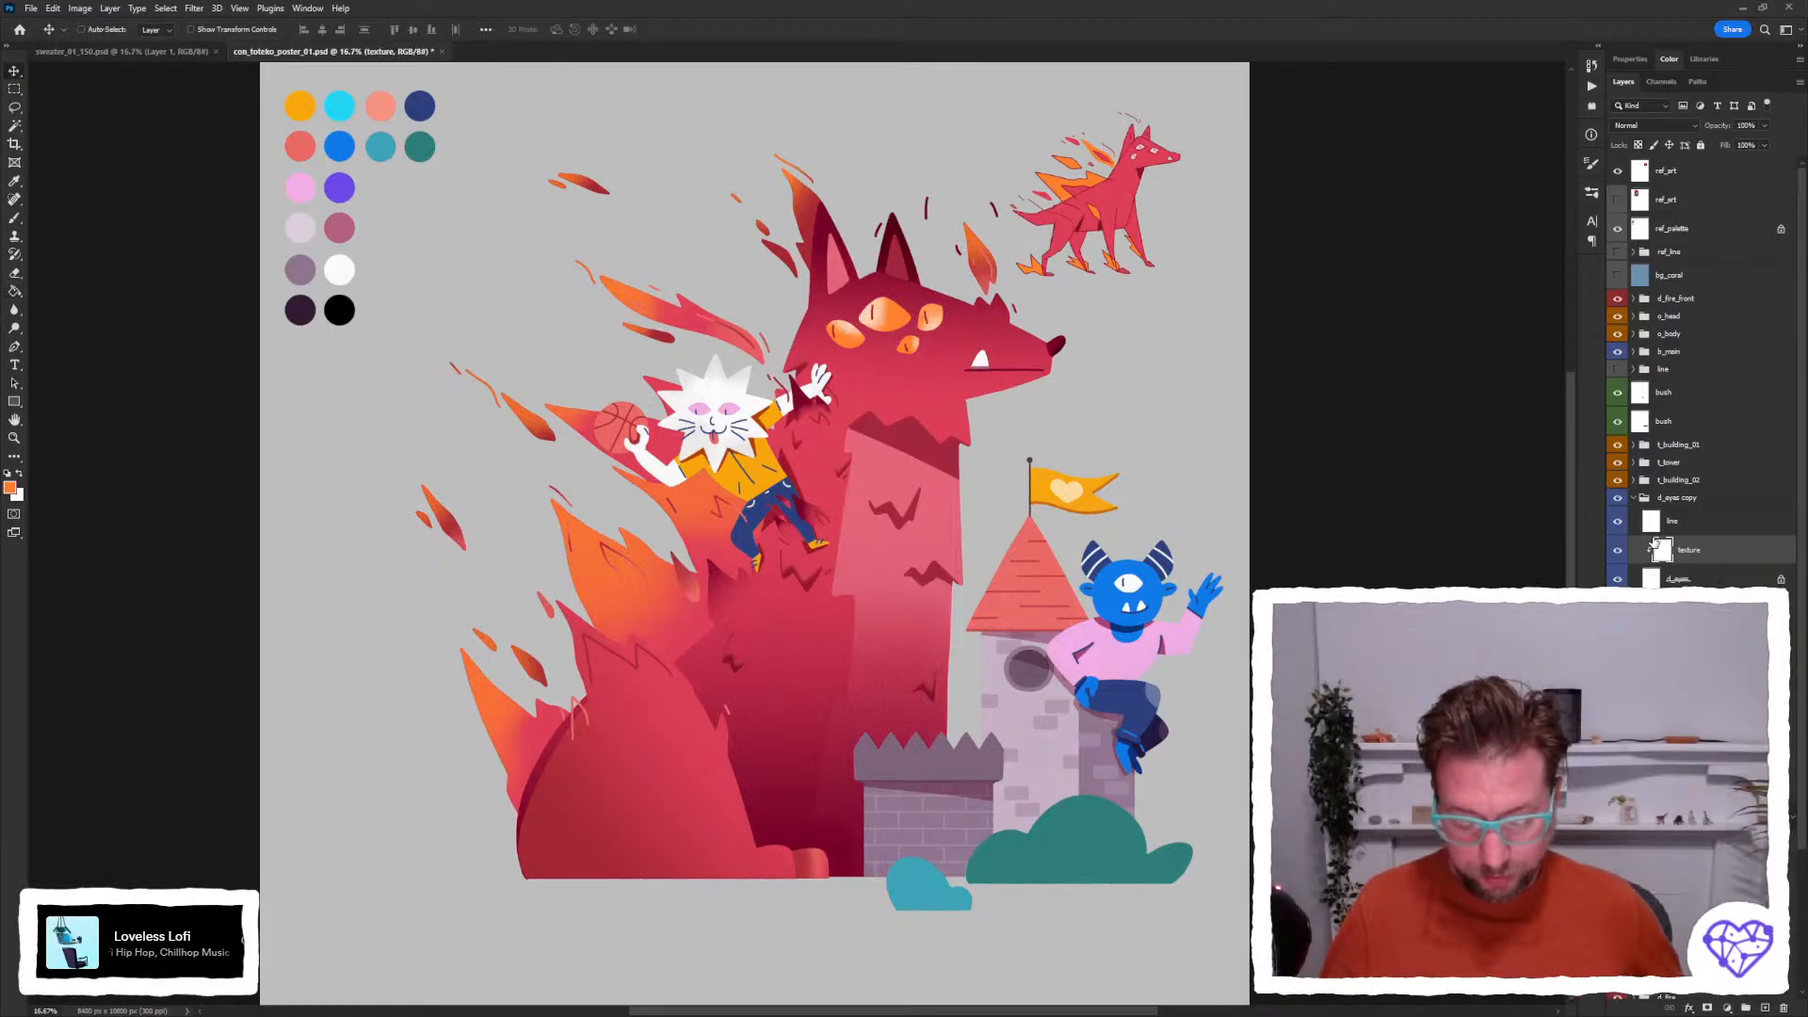
key(3)
key(4)
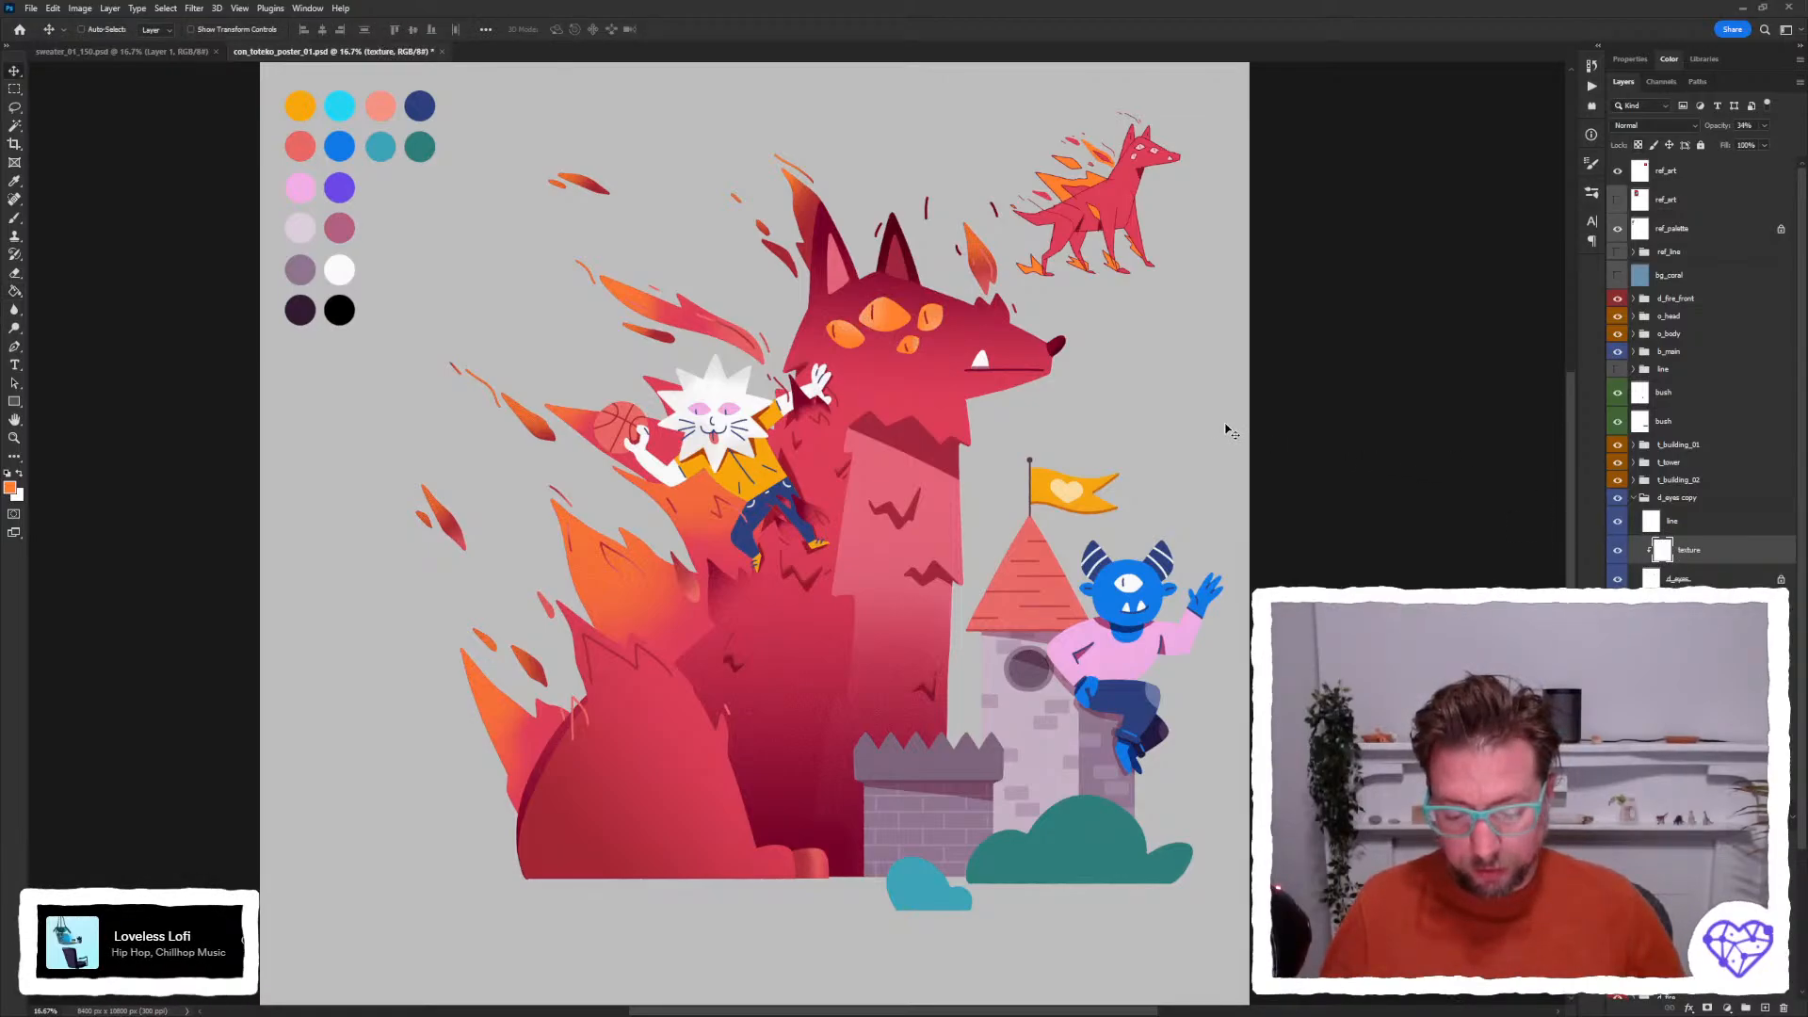
key(4)
key(5)
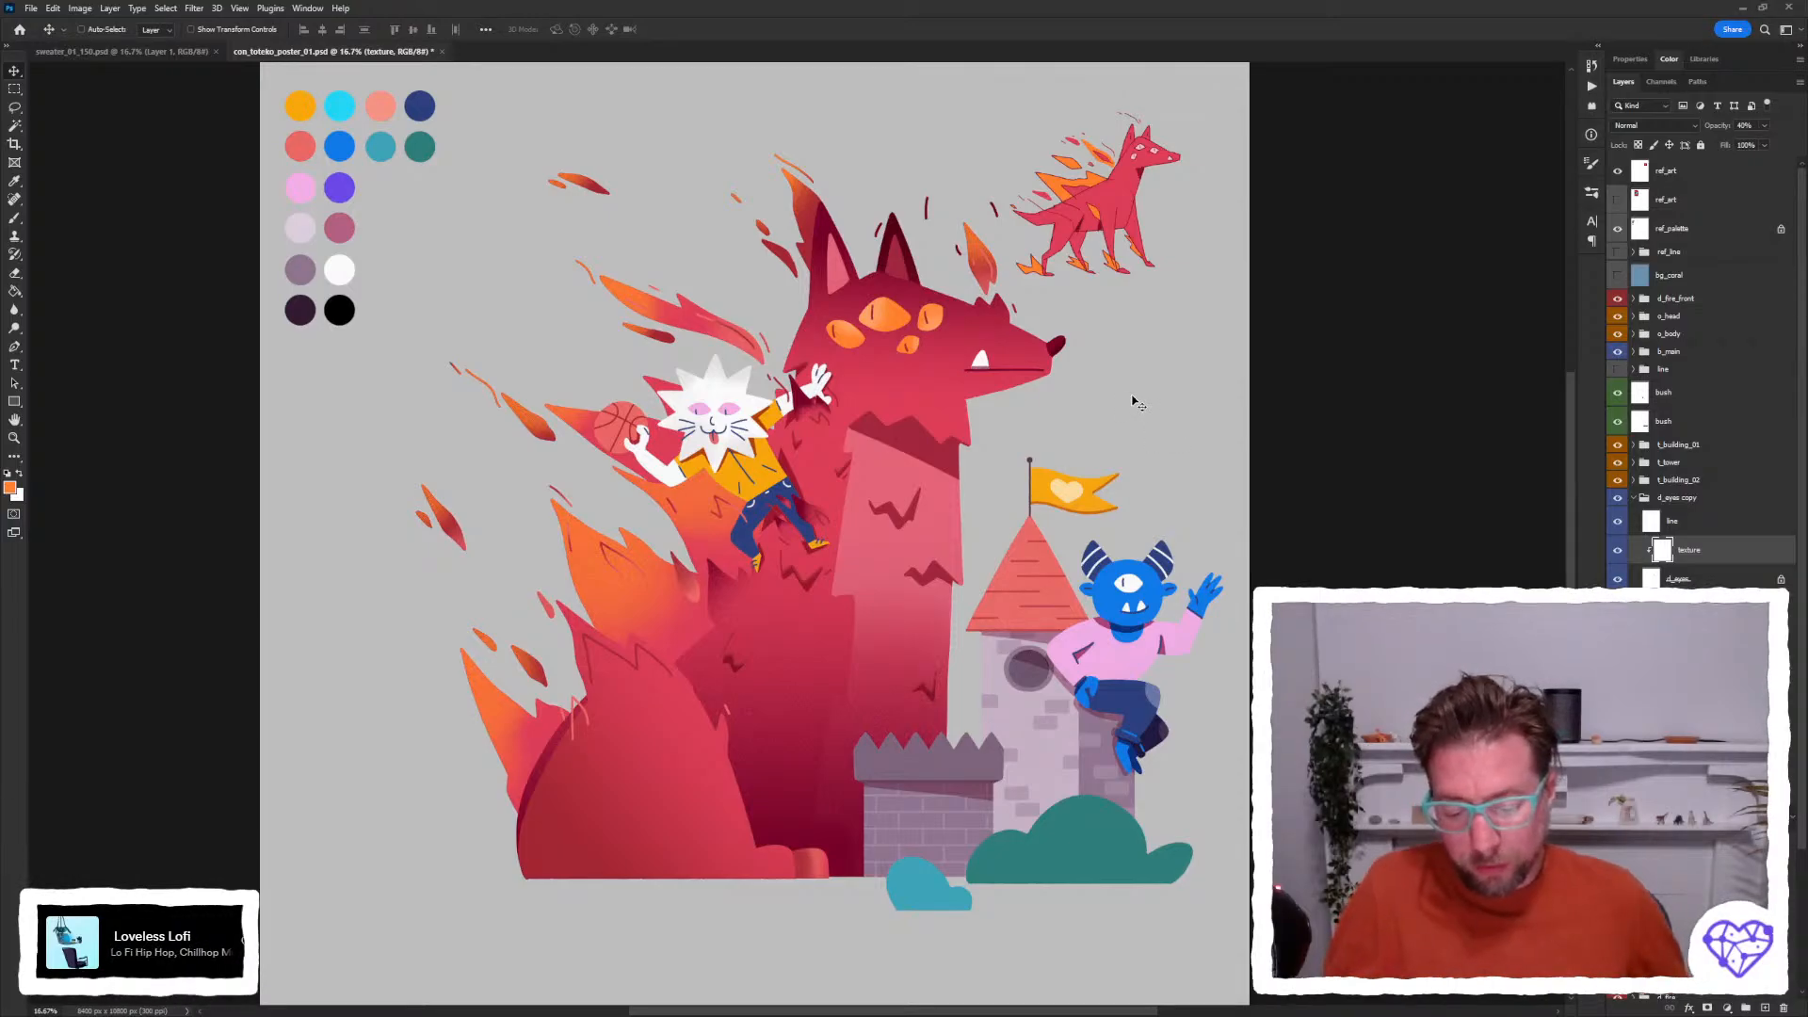
Examine the recoloured eyes up close and against the whole poster composition.
key(z)
drag(1153, 490, 725, 155)
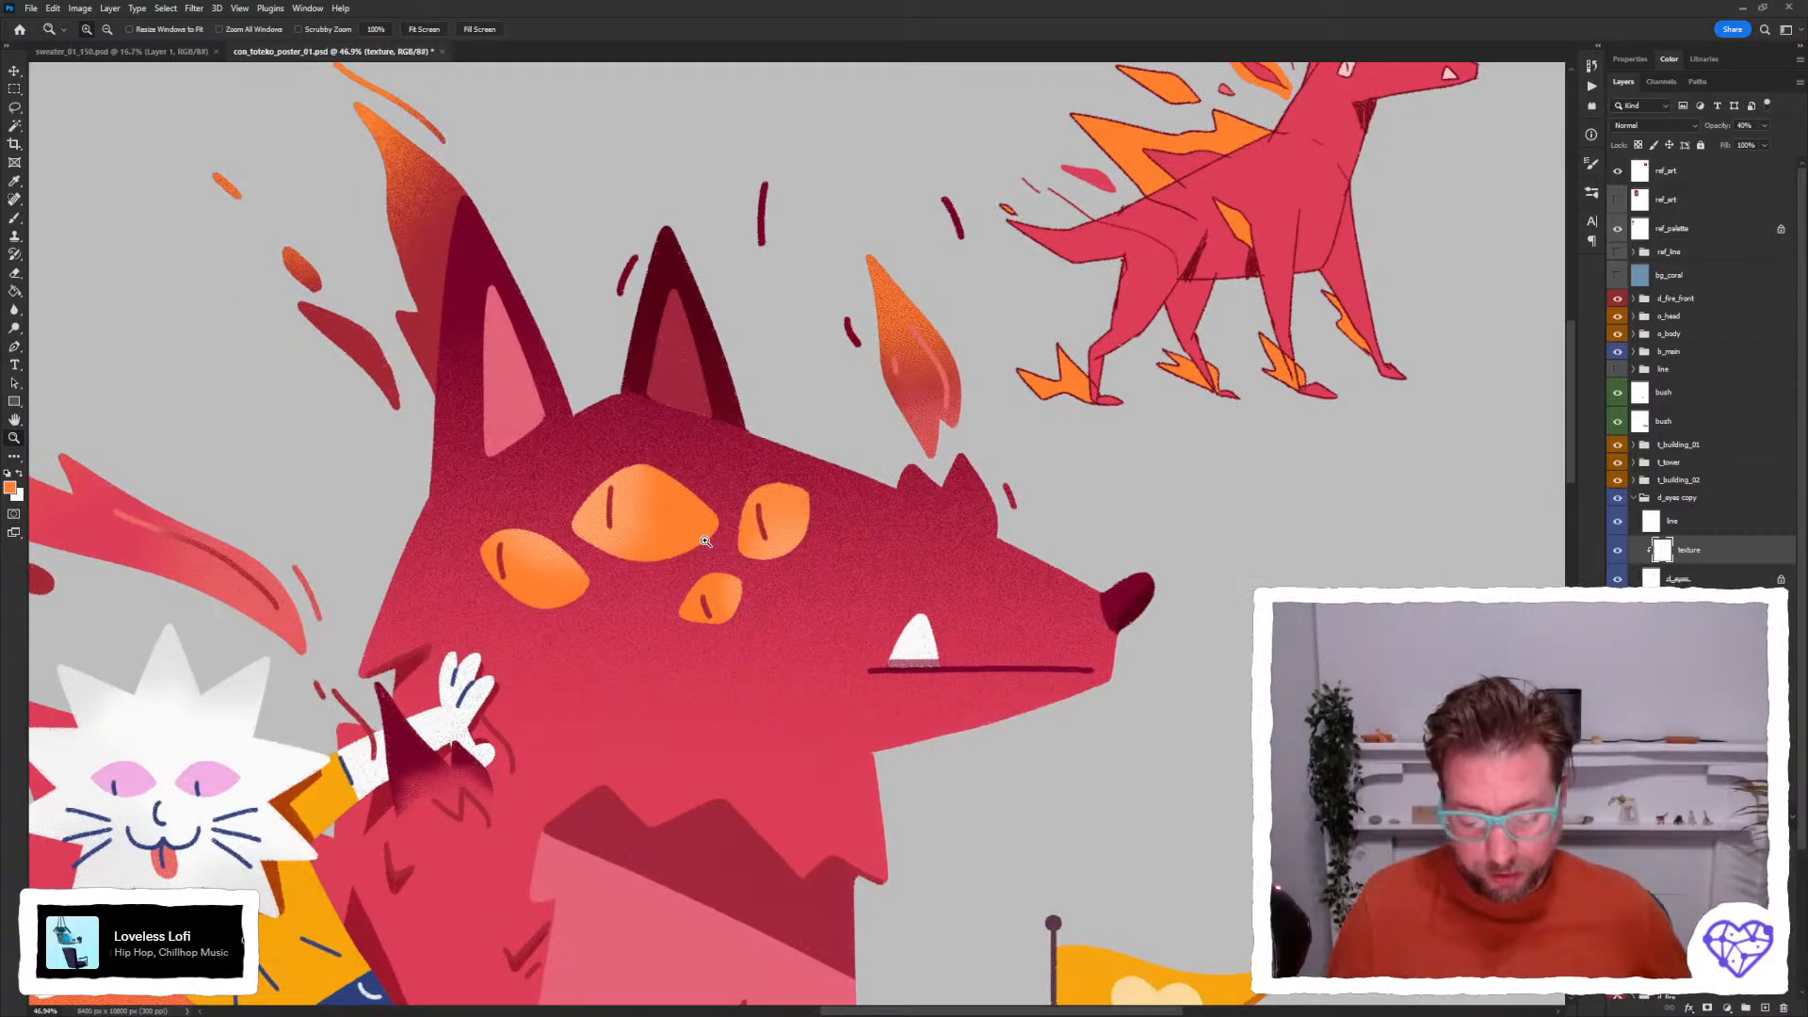
scroll(707, 610, down, 2)
scroll(707, 610, down, 2)
key(space)
drag(710, 609, 832, 538)
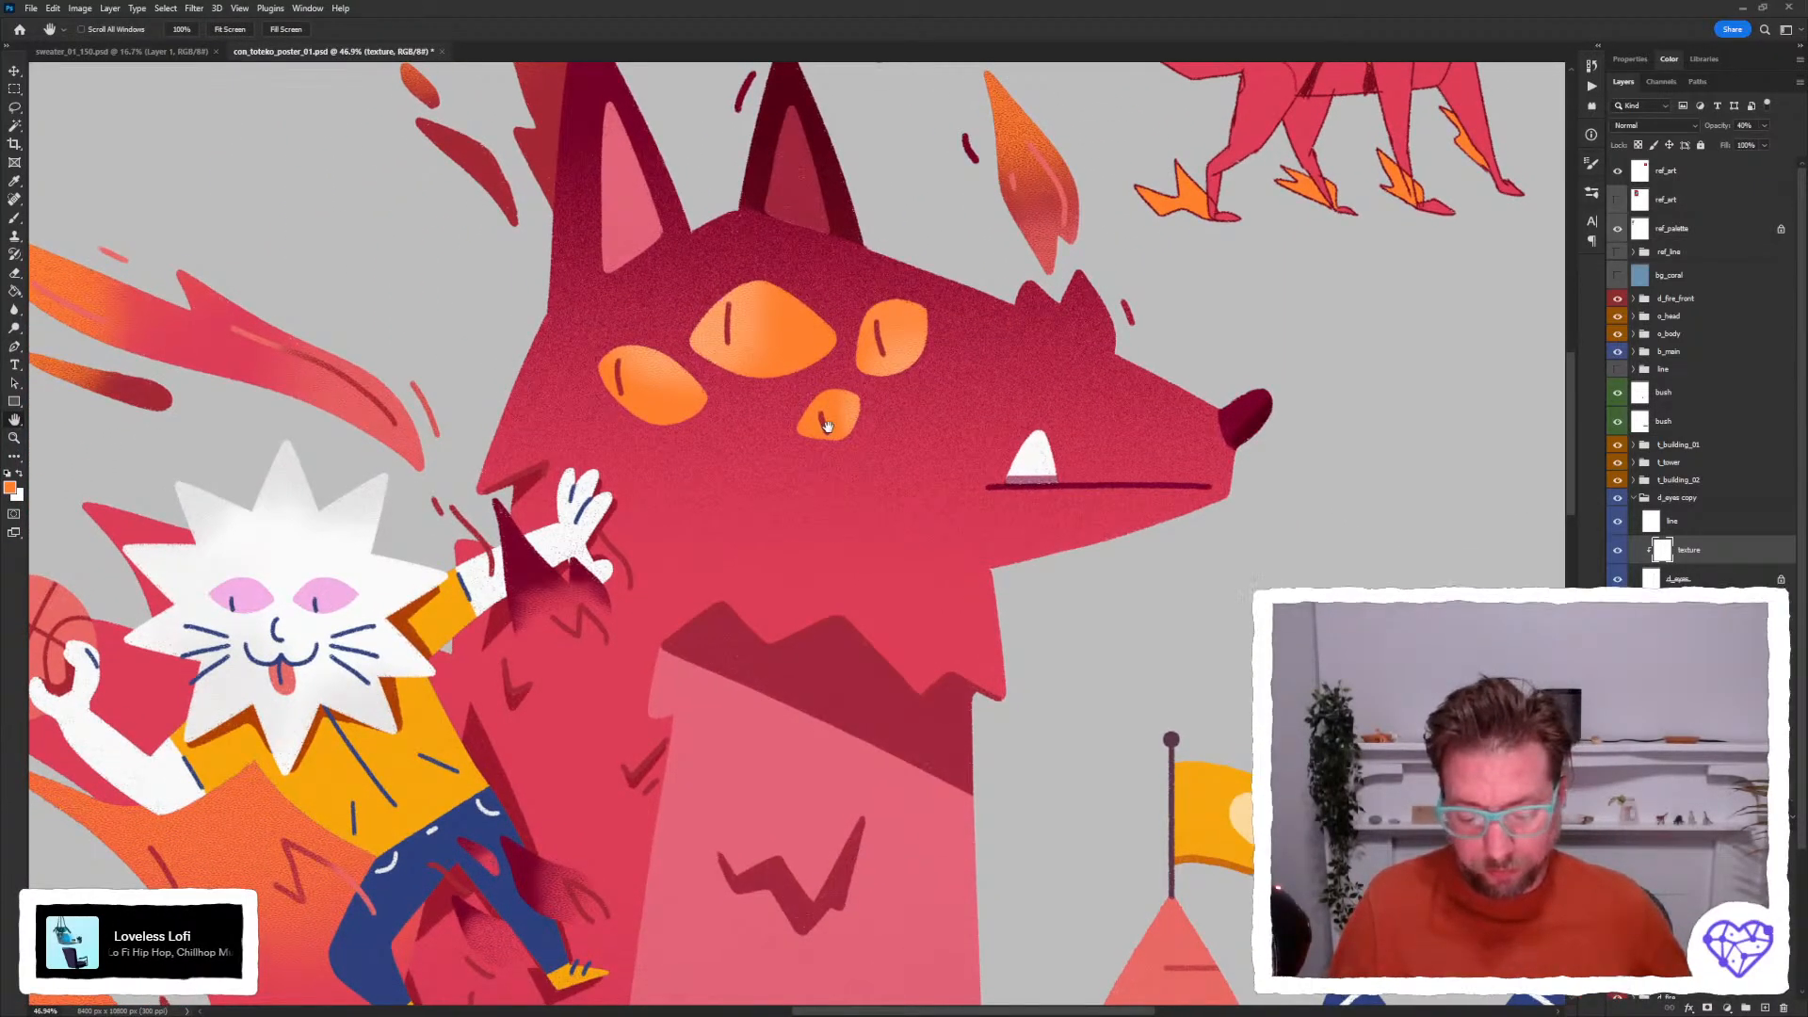
scroll(827, 398, down, 1)
key(ctrl+minus)
key(ctrl+minus)
key(ctrl+minus)
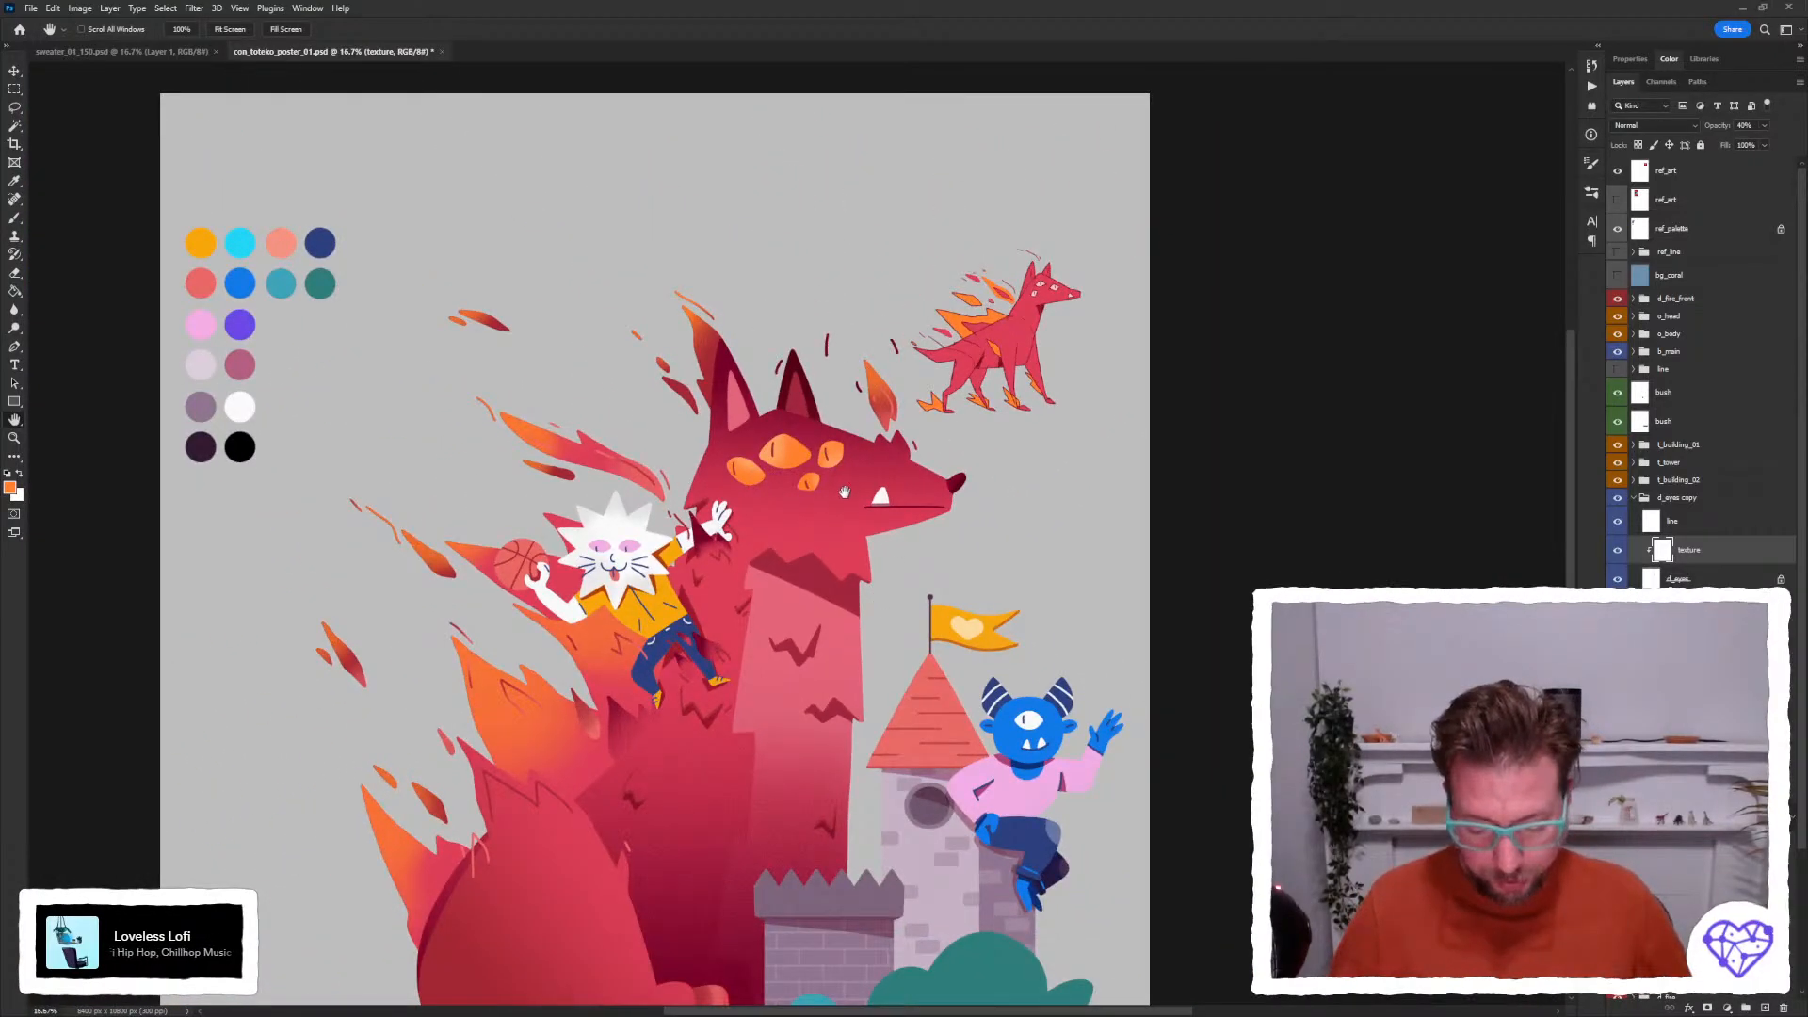
scroll(879, 405, down, 2)
scroll(879, 405, down, 2)
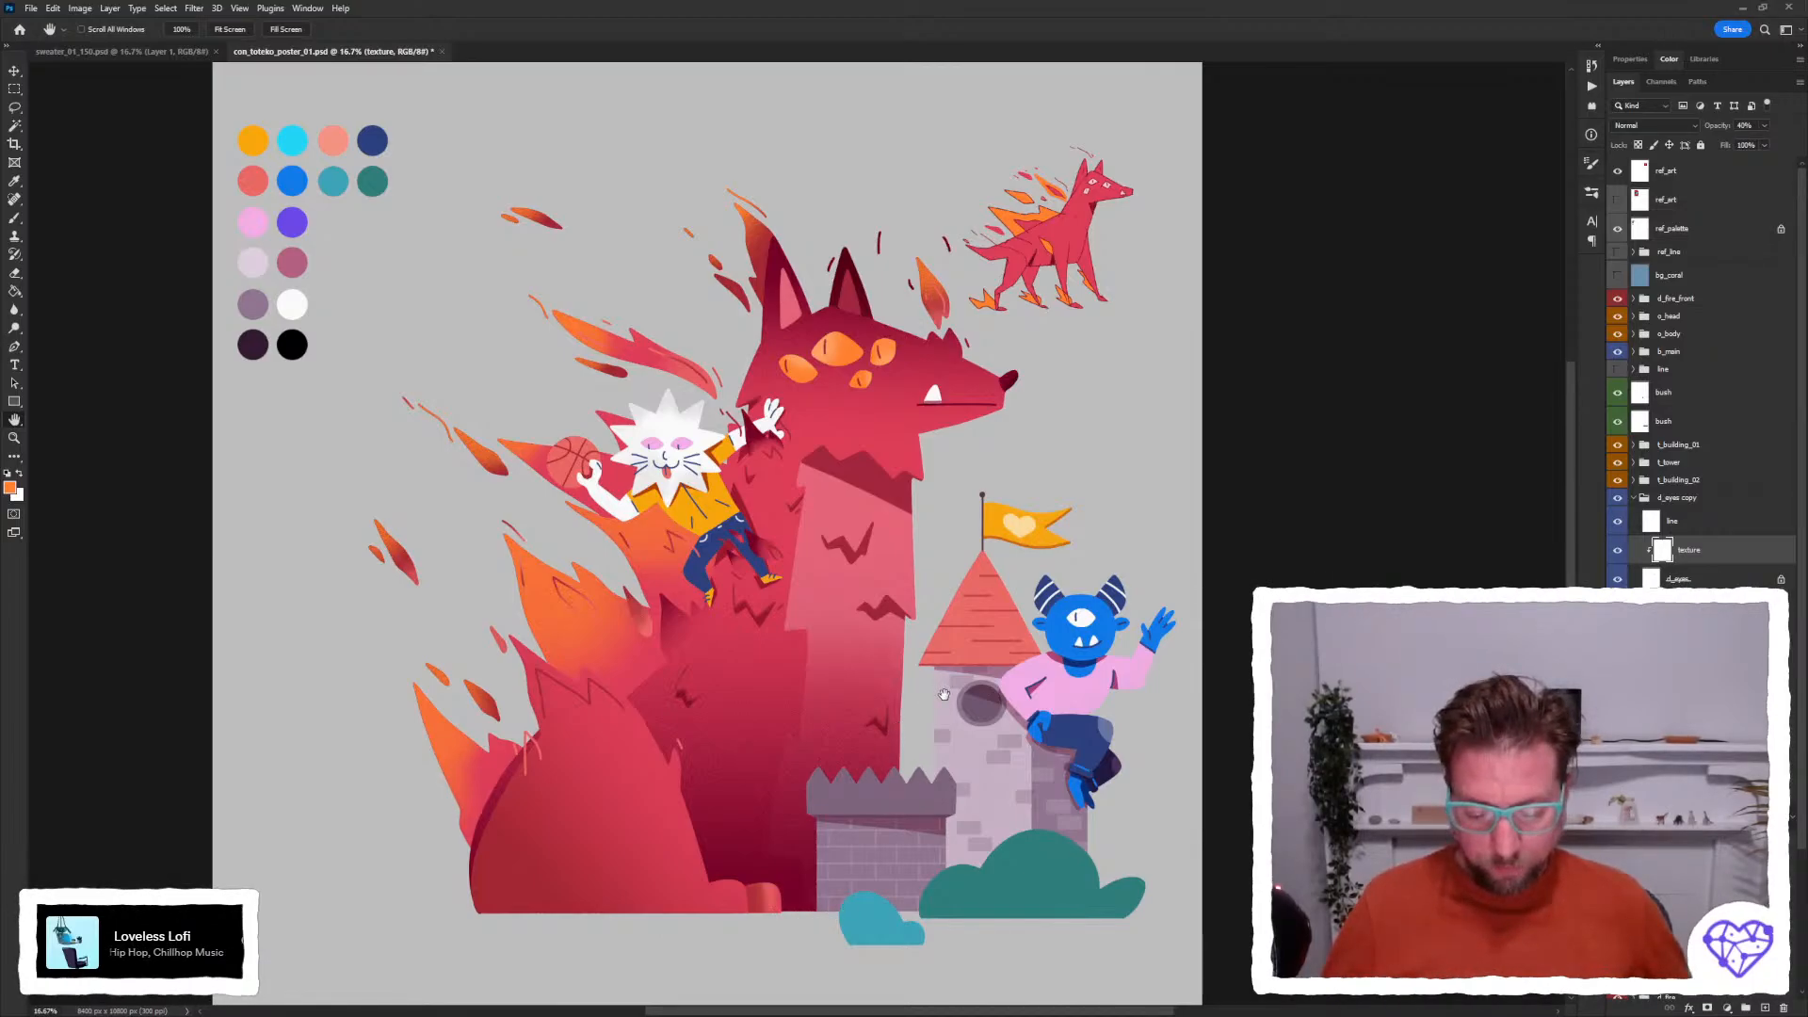
scroll(944, 694, up, 1)
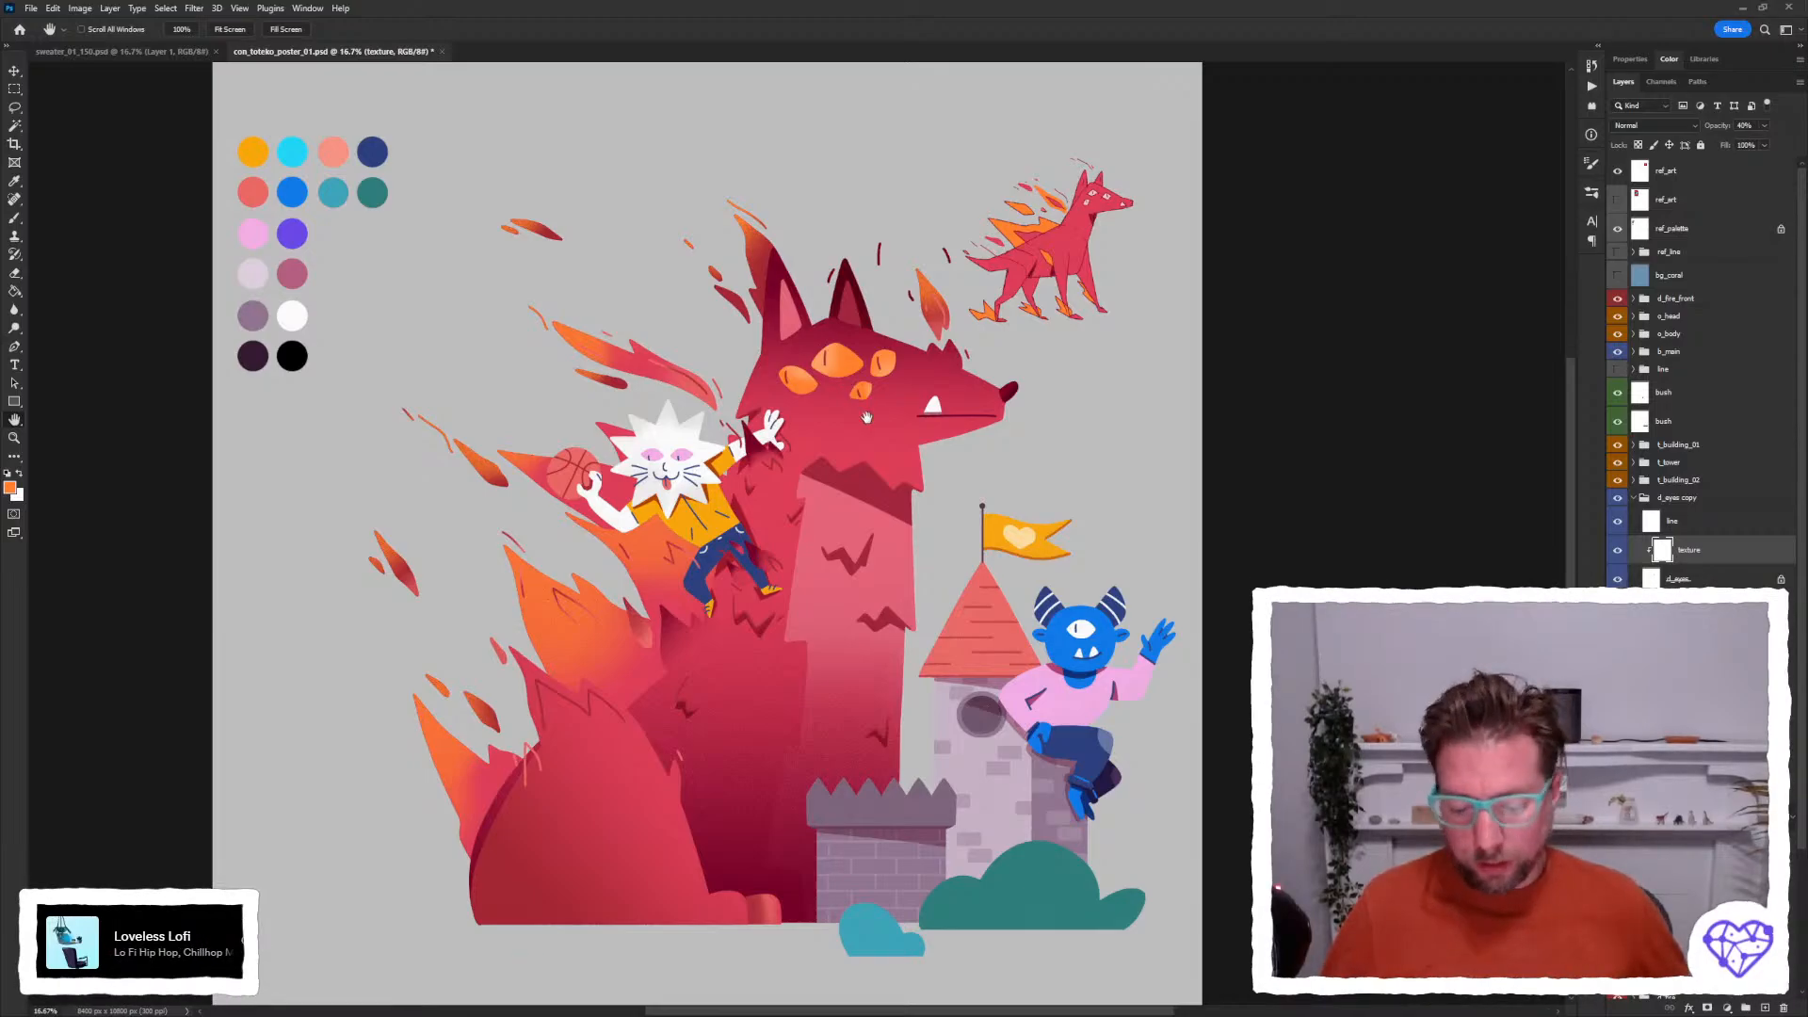
Darken the layer with the dog's zigzag fur lines using Hue/Saturation with Saturation +8 and Lightness -24.
key(z)
drag(1062, 617, 548, 192)
key(v)
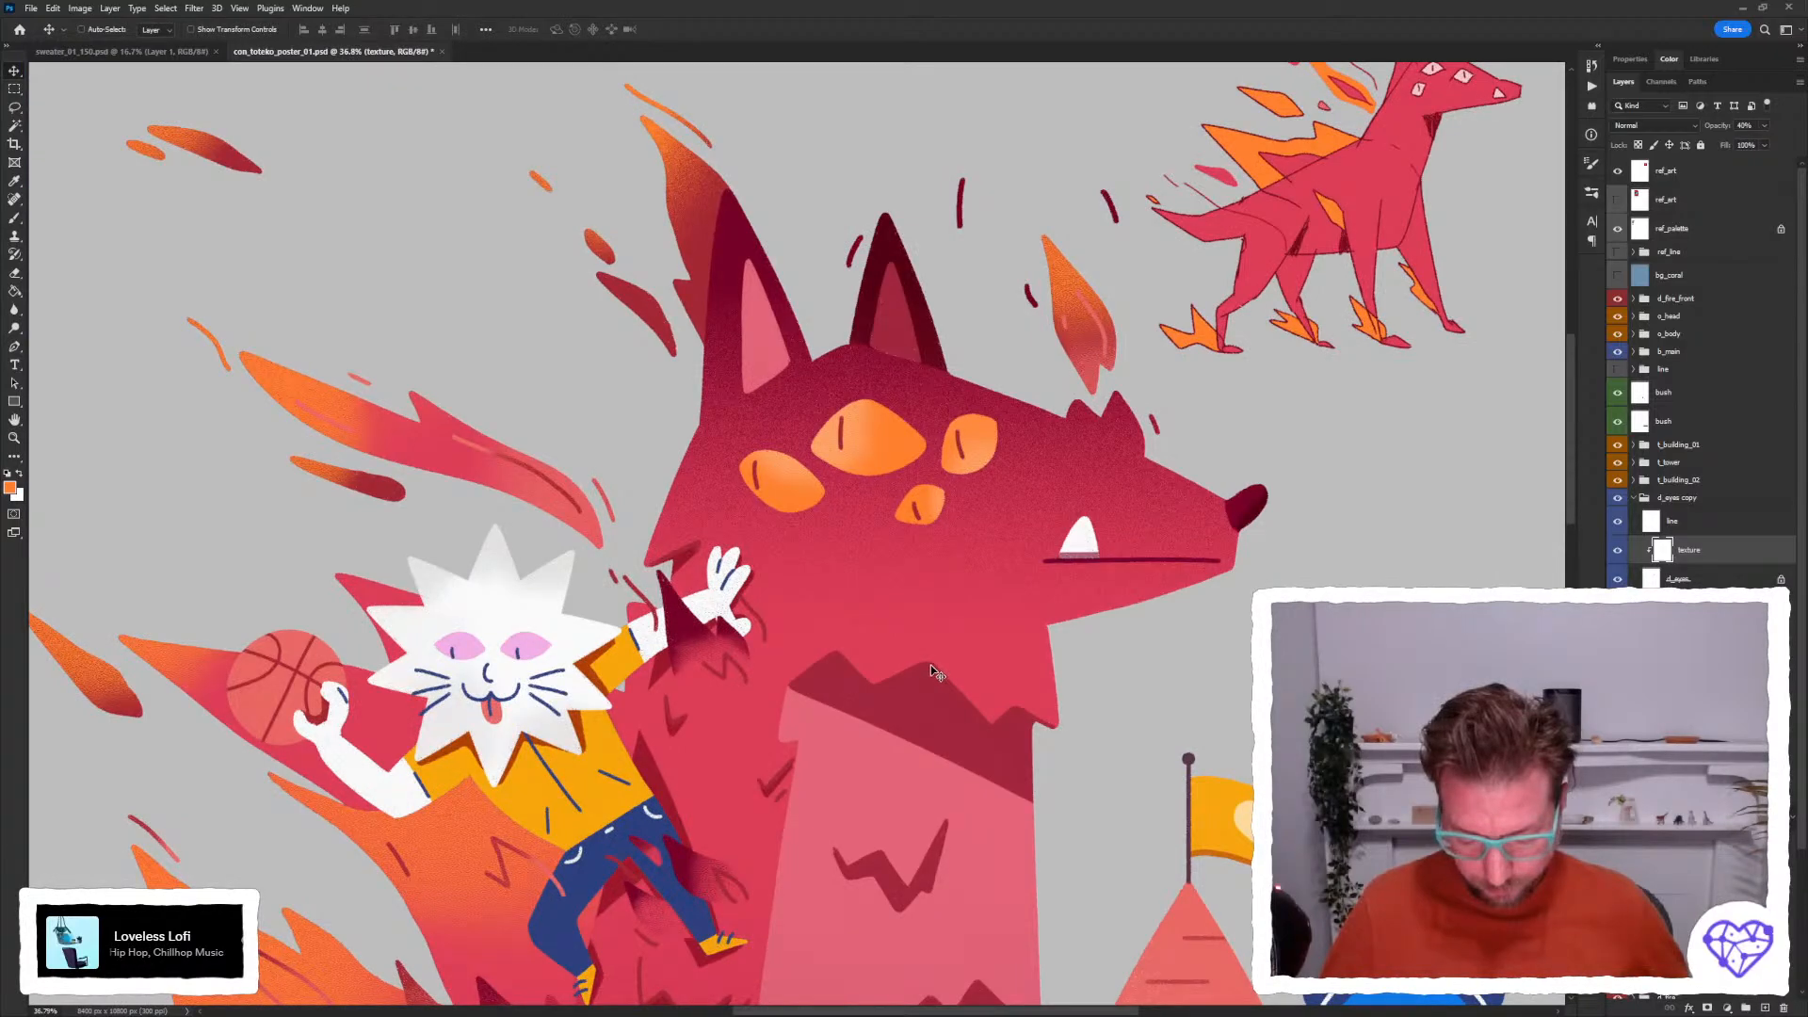
click(930, 665)
scroll(931, 665, down, 3)
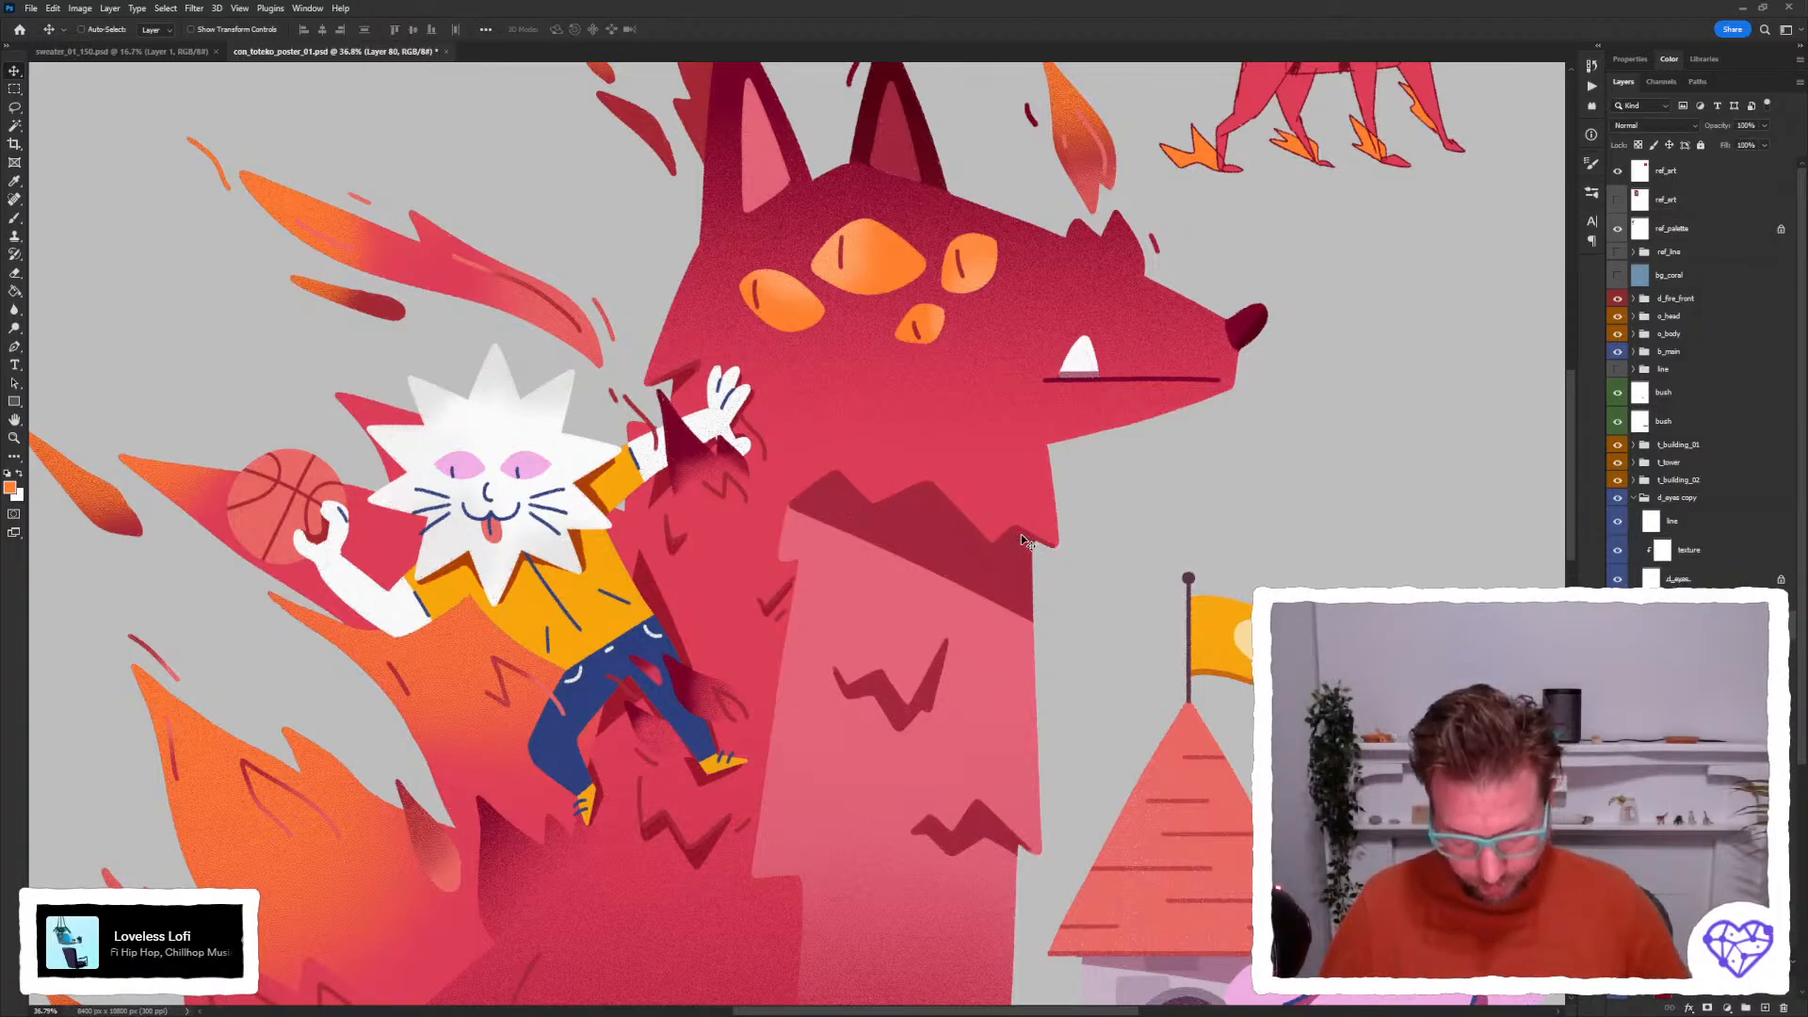
key(ctrl+u)
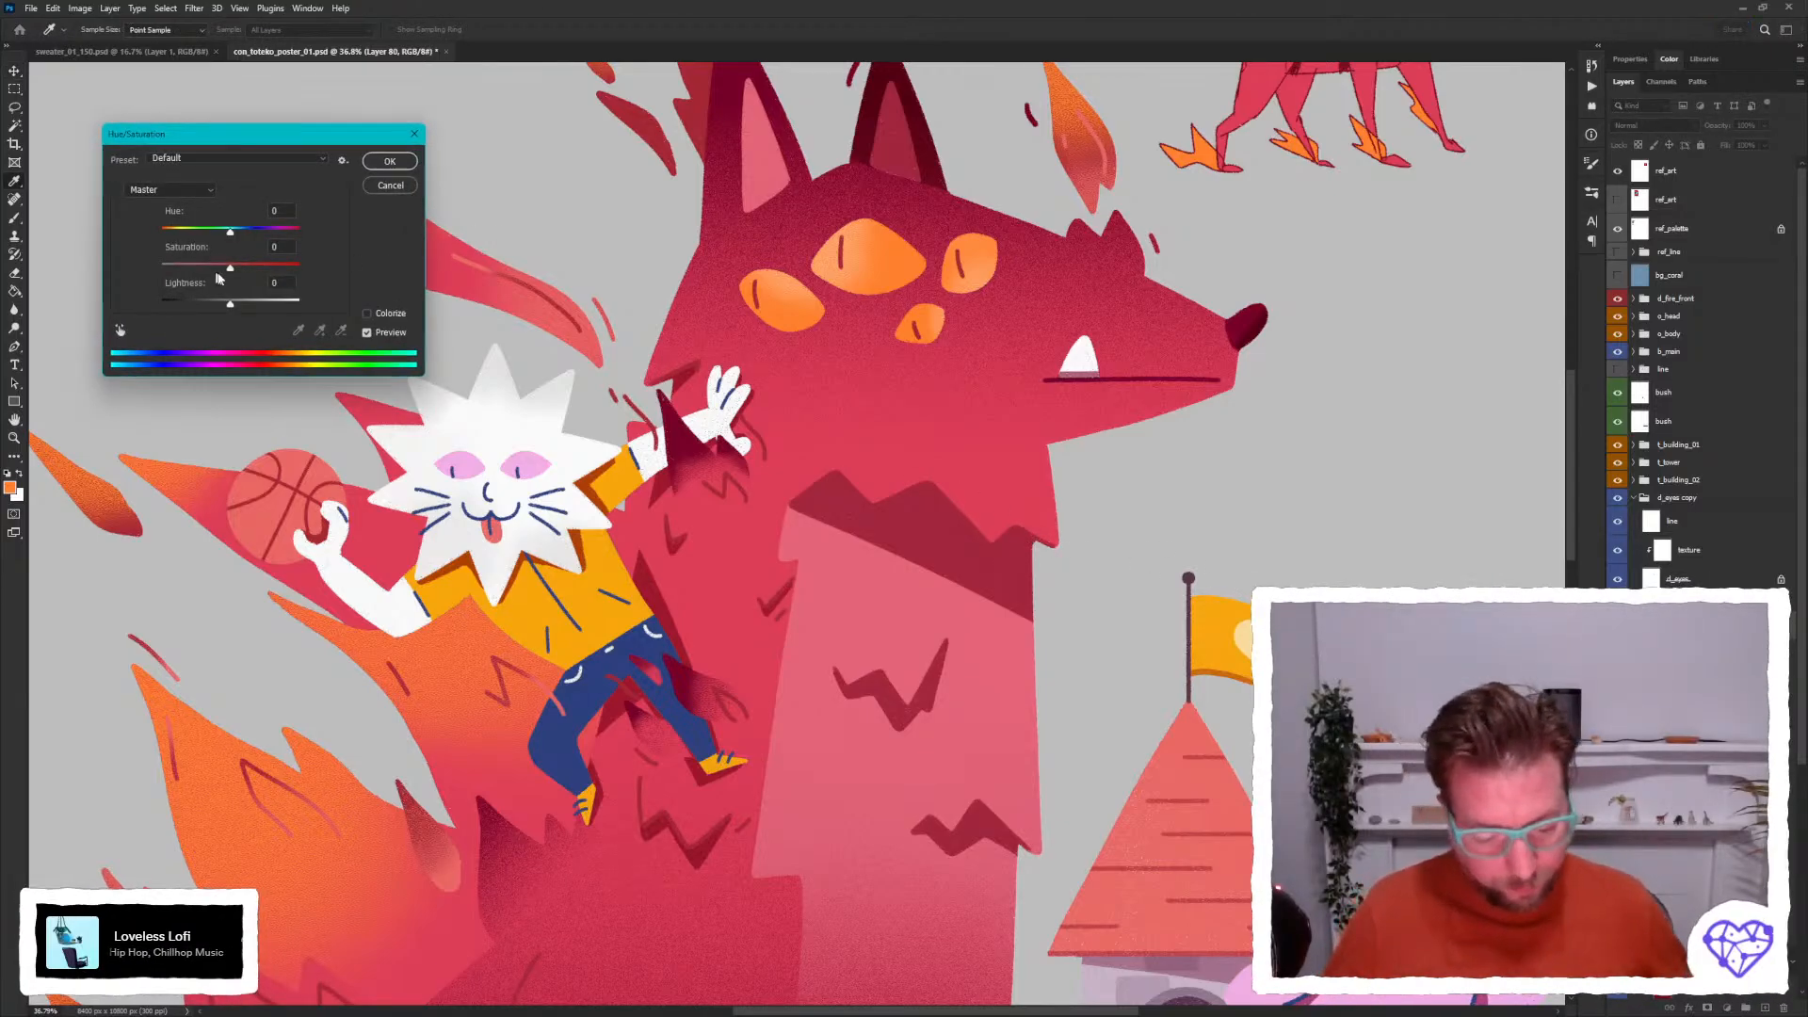
mouse_move(232, 307)
mouse_down()
mouse_move(215, 304)
mouse_move(235, 272)
mouse_move(216, 308)
mouse_up()
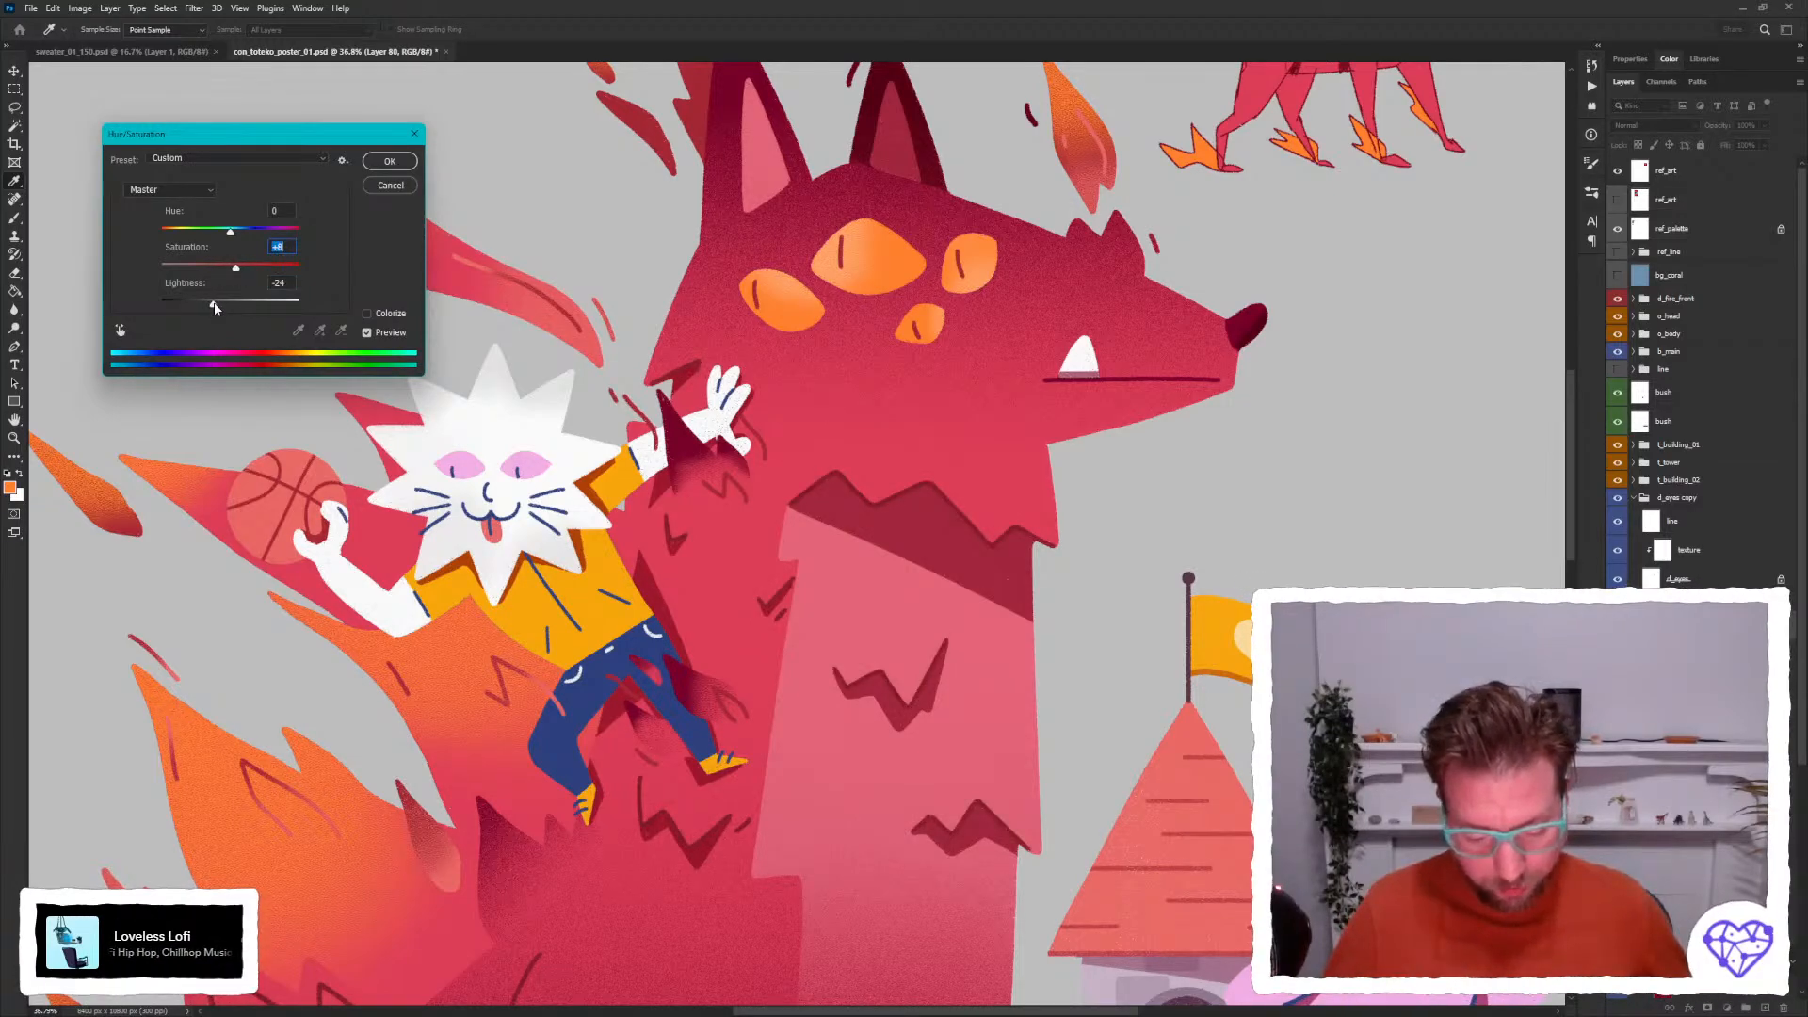
key(Return)
Examine the darkened fur lines across the dog's body and within the full poster.
scroll(804, 435, down, 1)
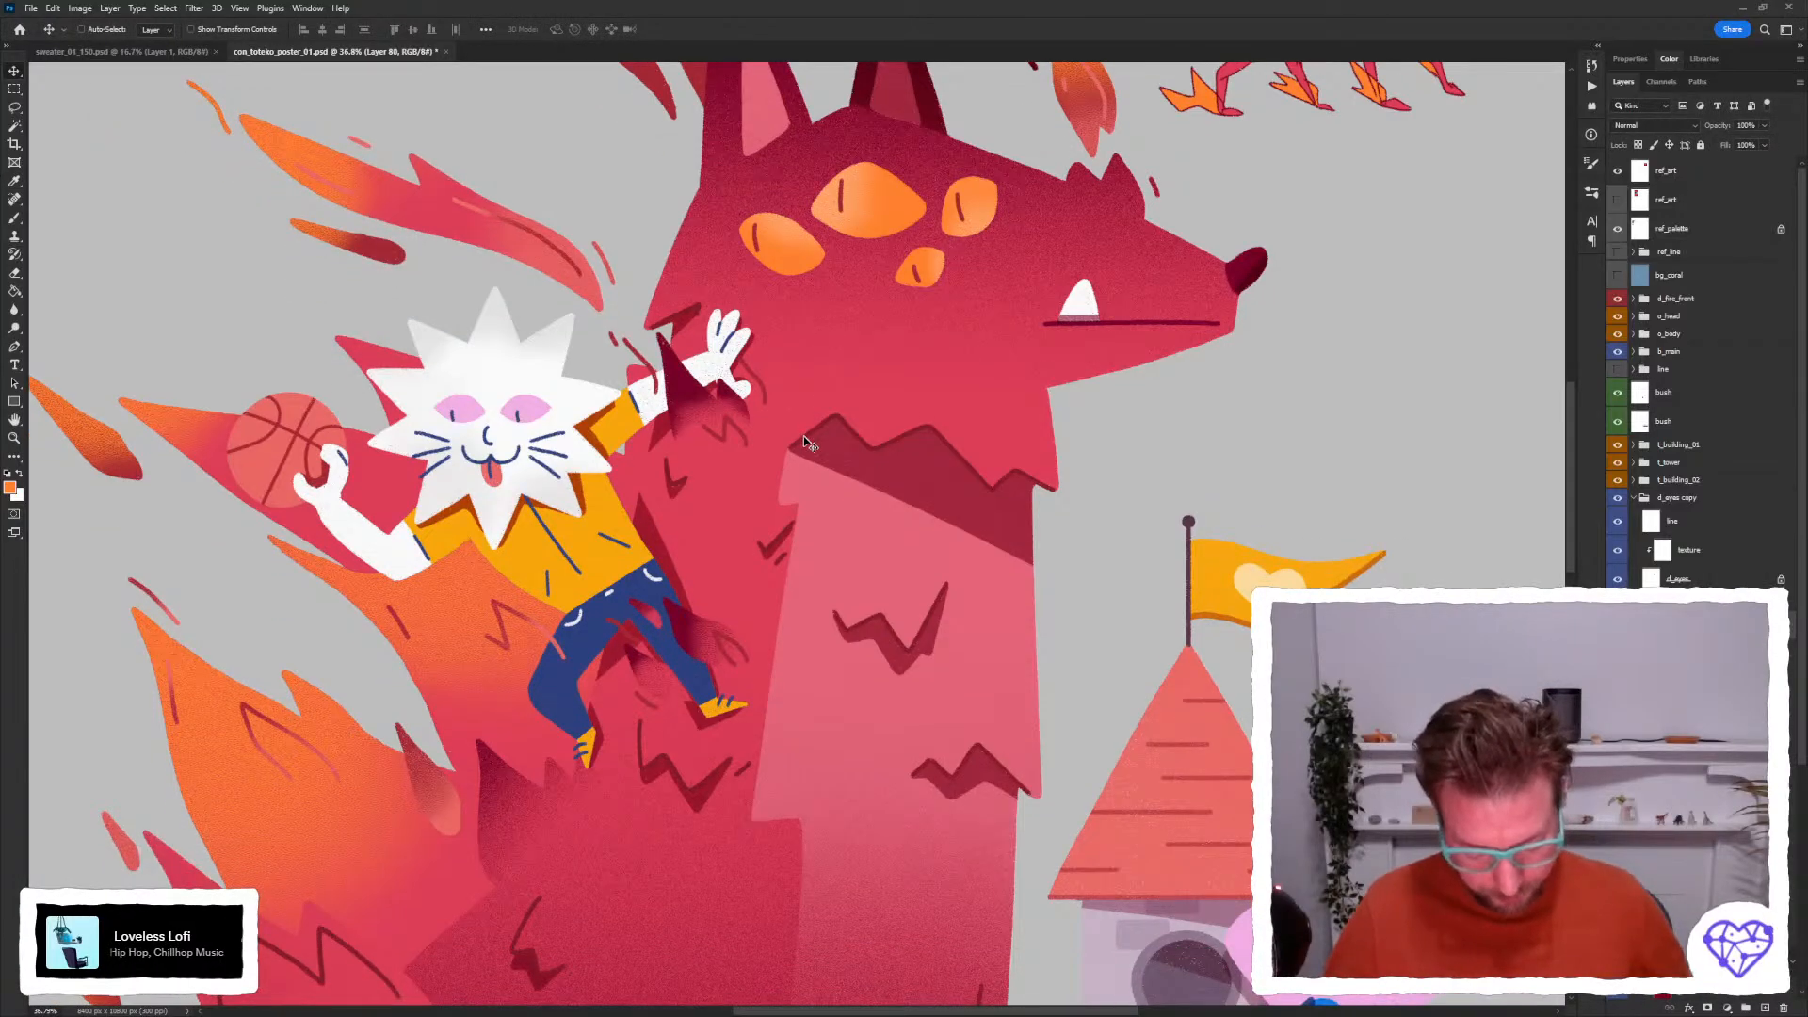
drag(729, 625, 909, 442)
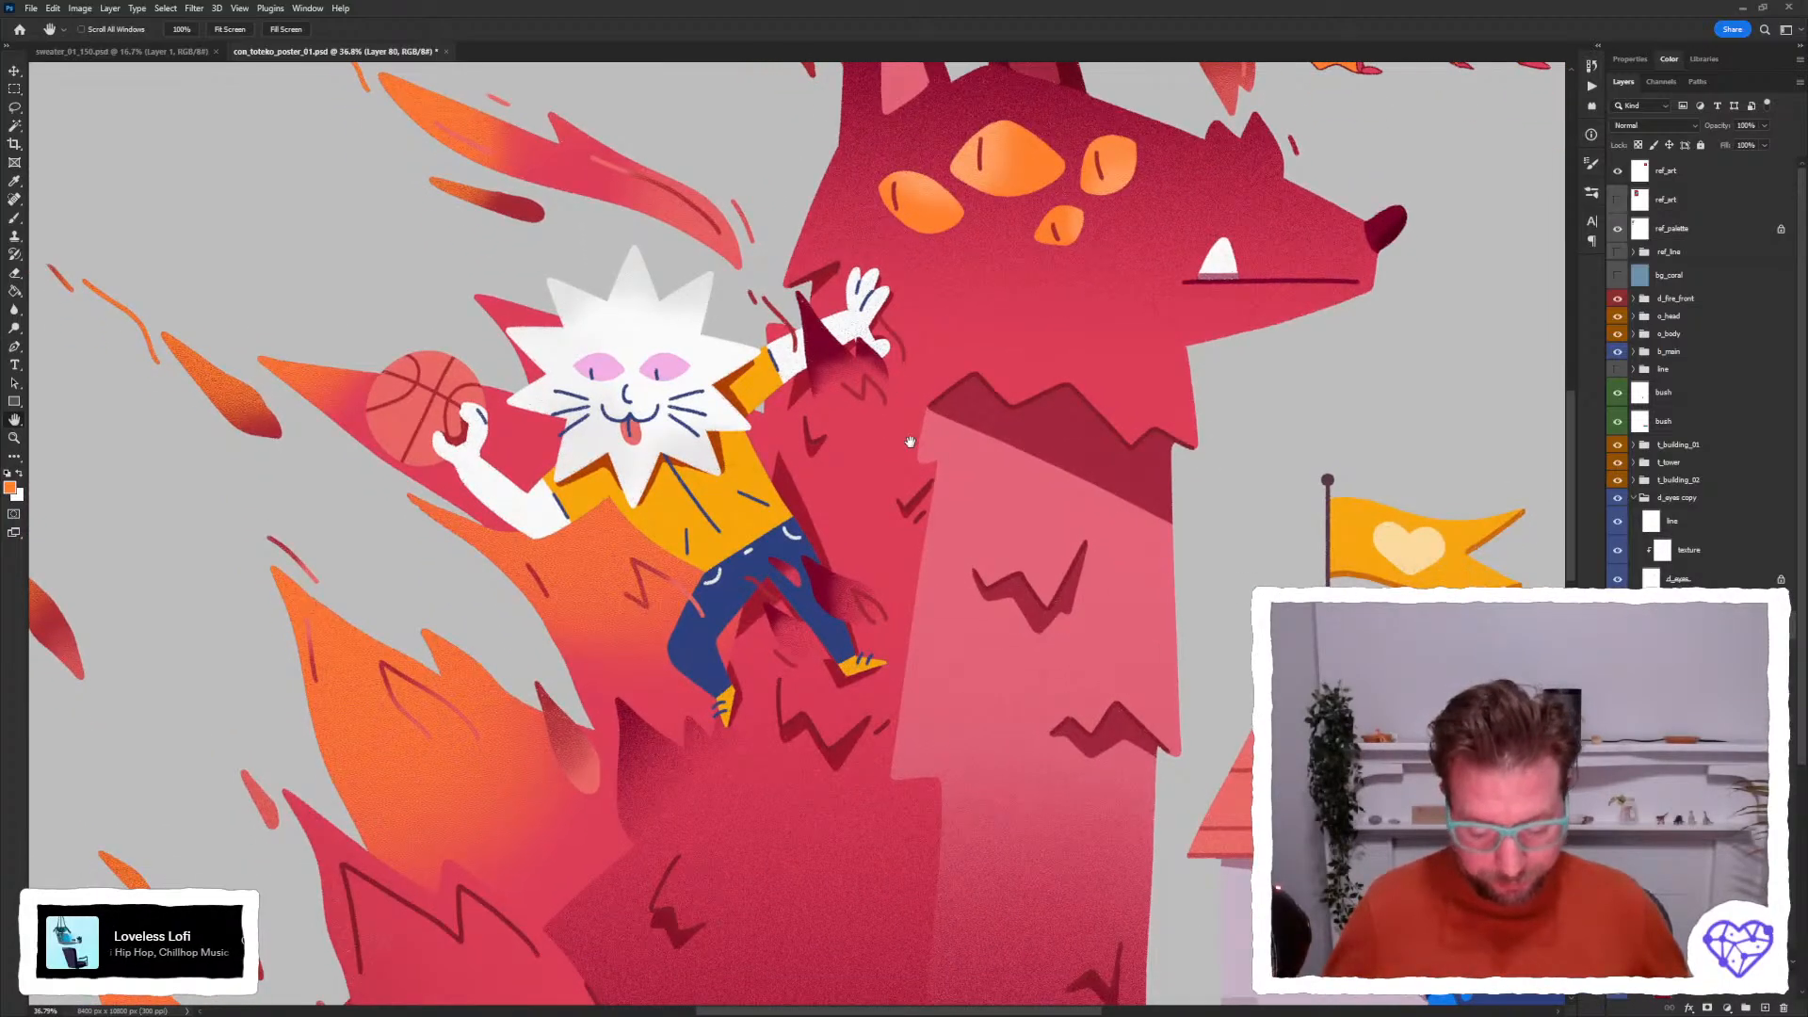
scroll(910, 441, down, 3)
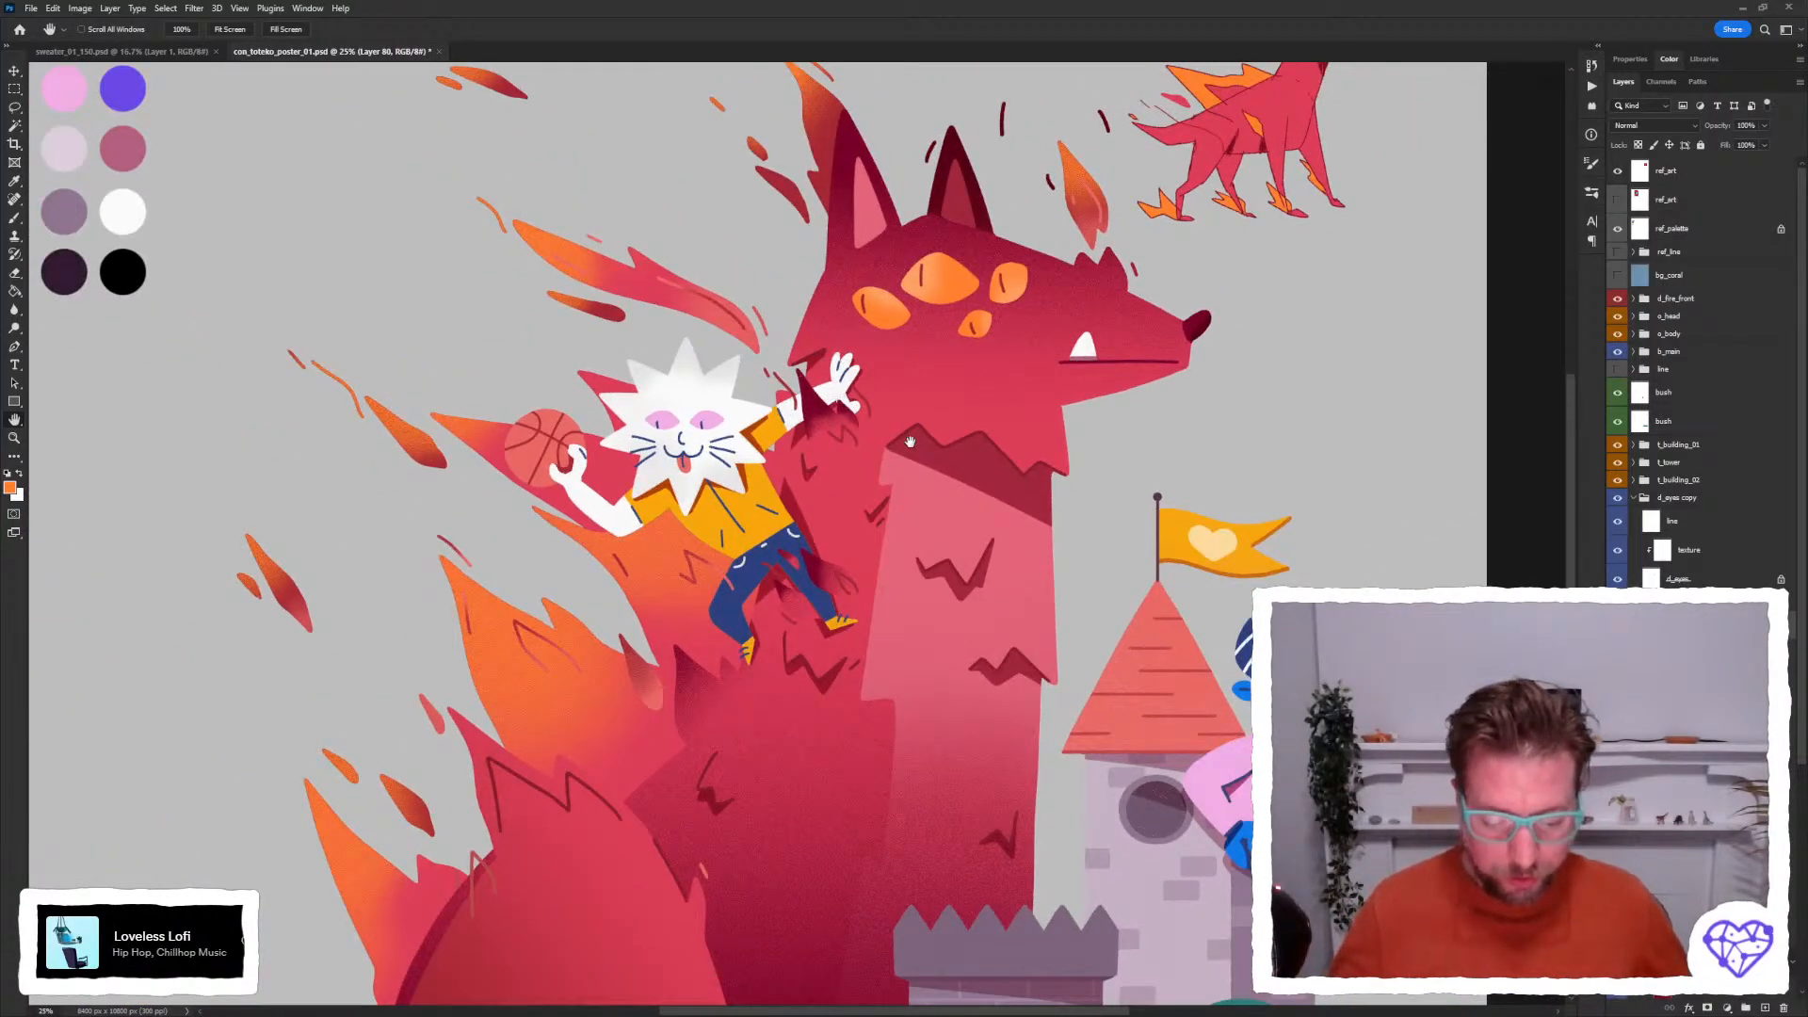
scroll(910, 442, down, 2)
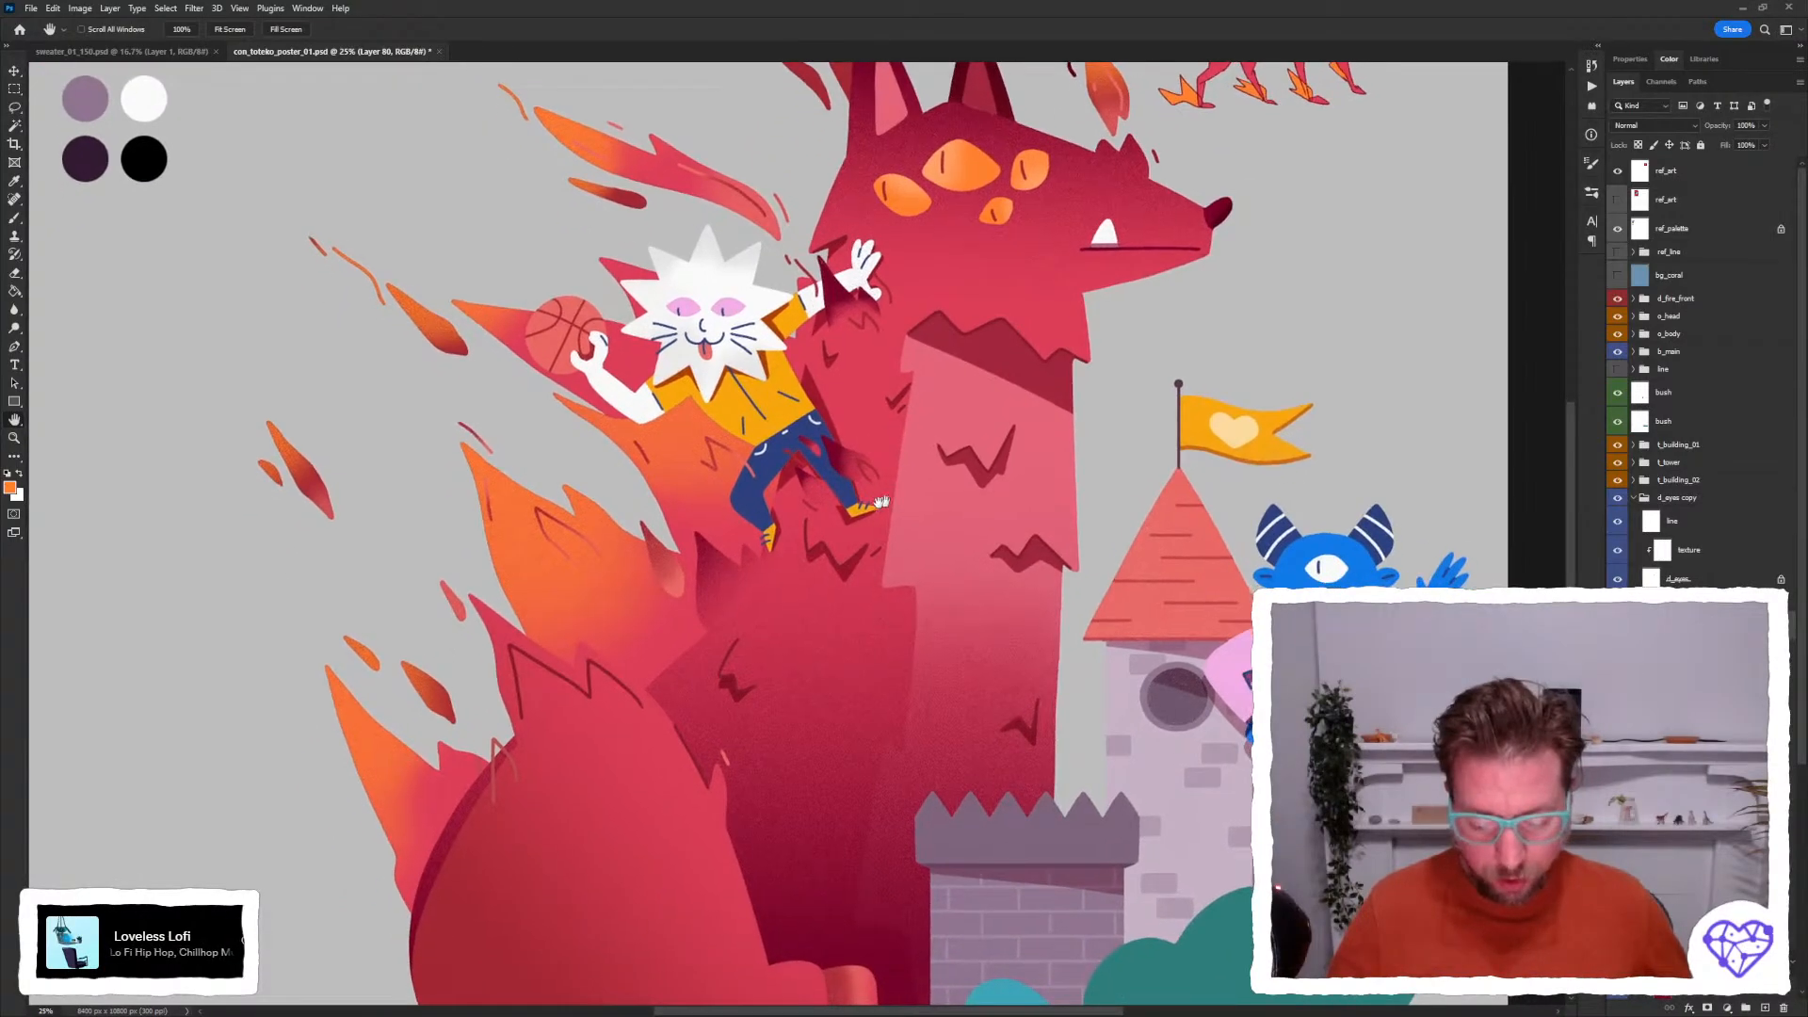
drag(904, 503, 855, 518)
scroll(855, 518, down, 3)
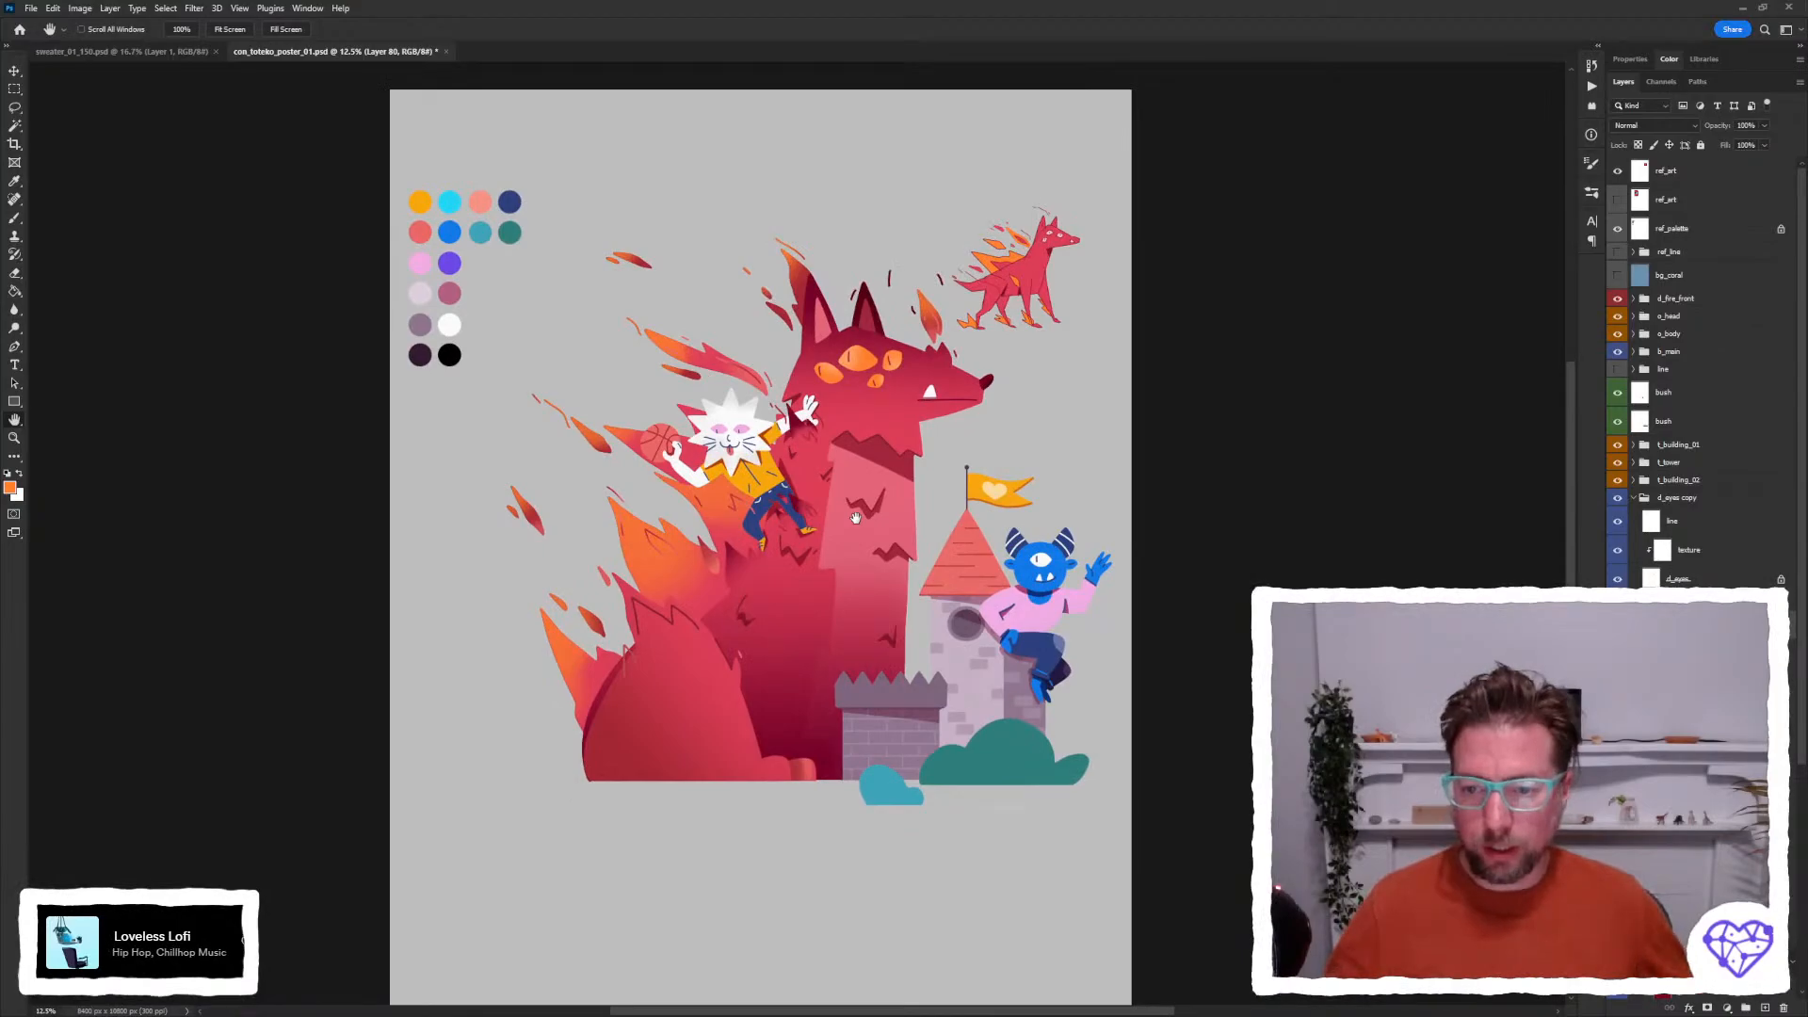
drag(865, 612, 839, 604)
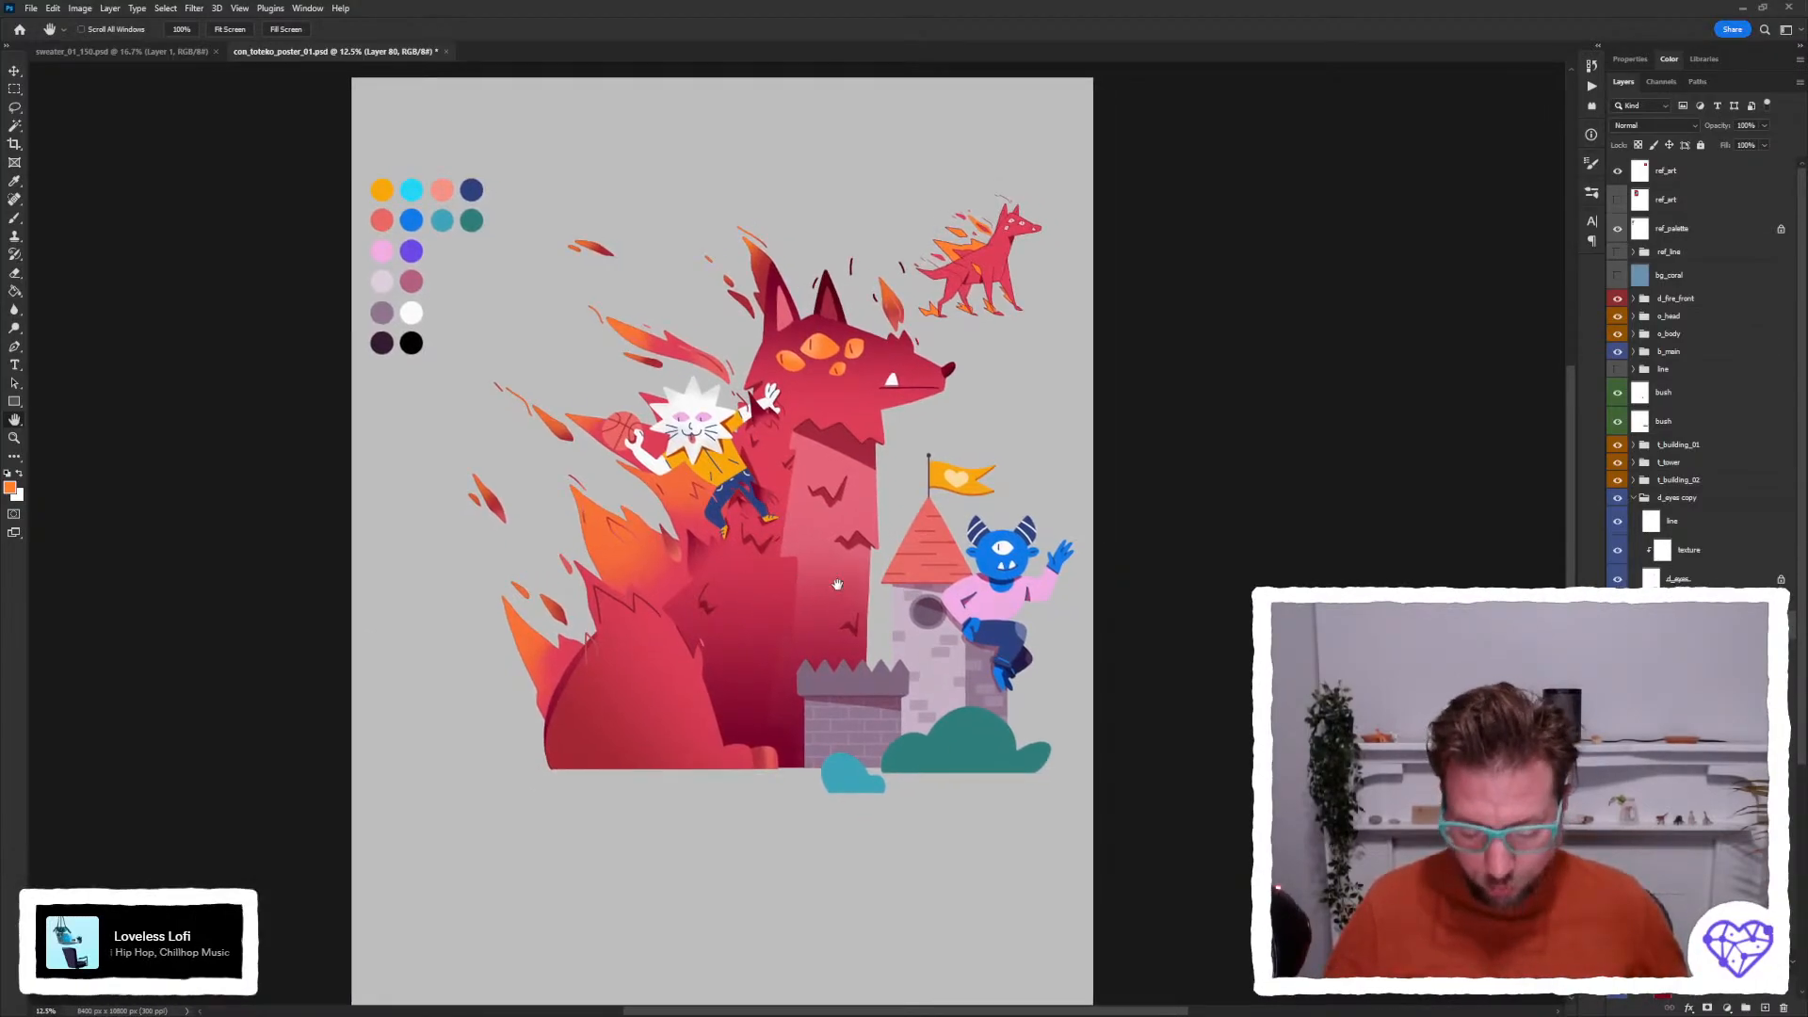
Collapse the d_eyes copy, d_leg copy and d_dog copy layer groups.
key(v)
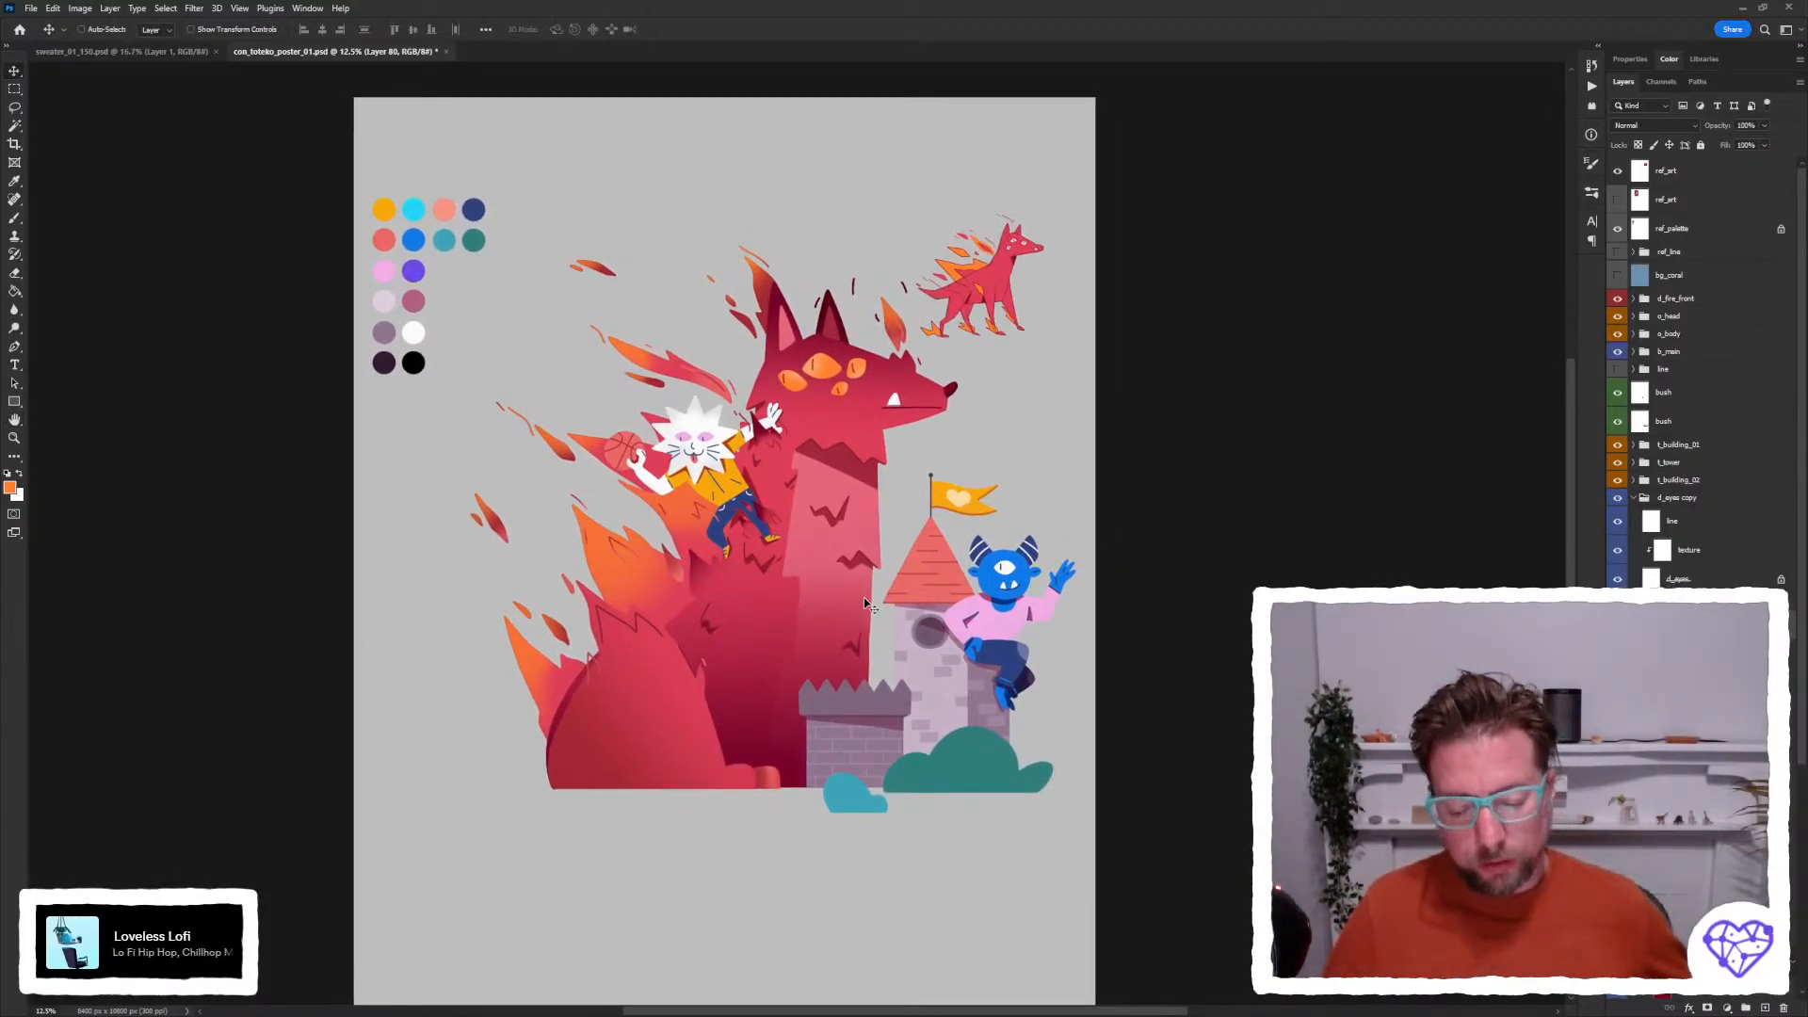
click(1632, 498)
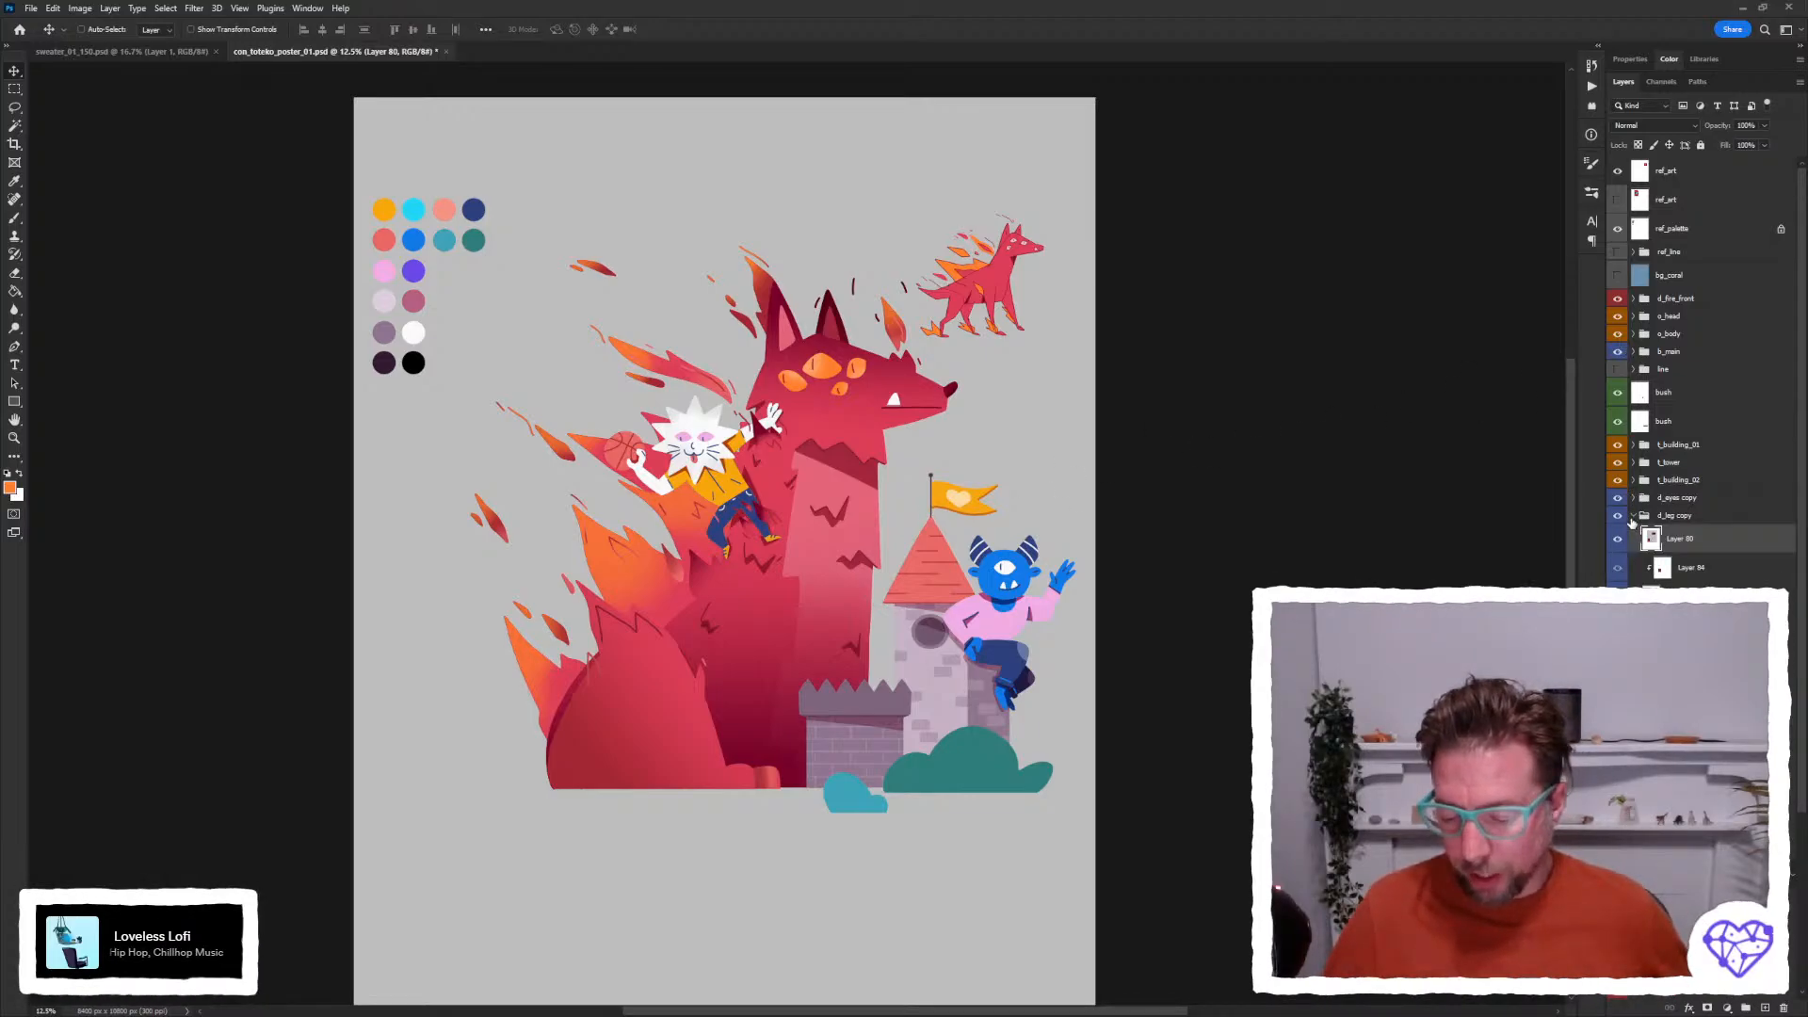
click(1633, 516)
click(1633, 534)
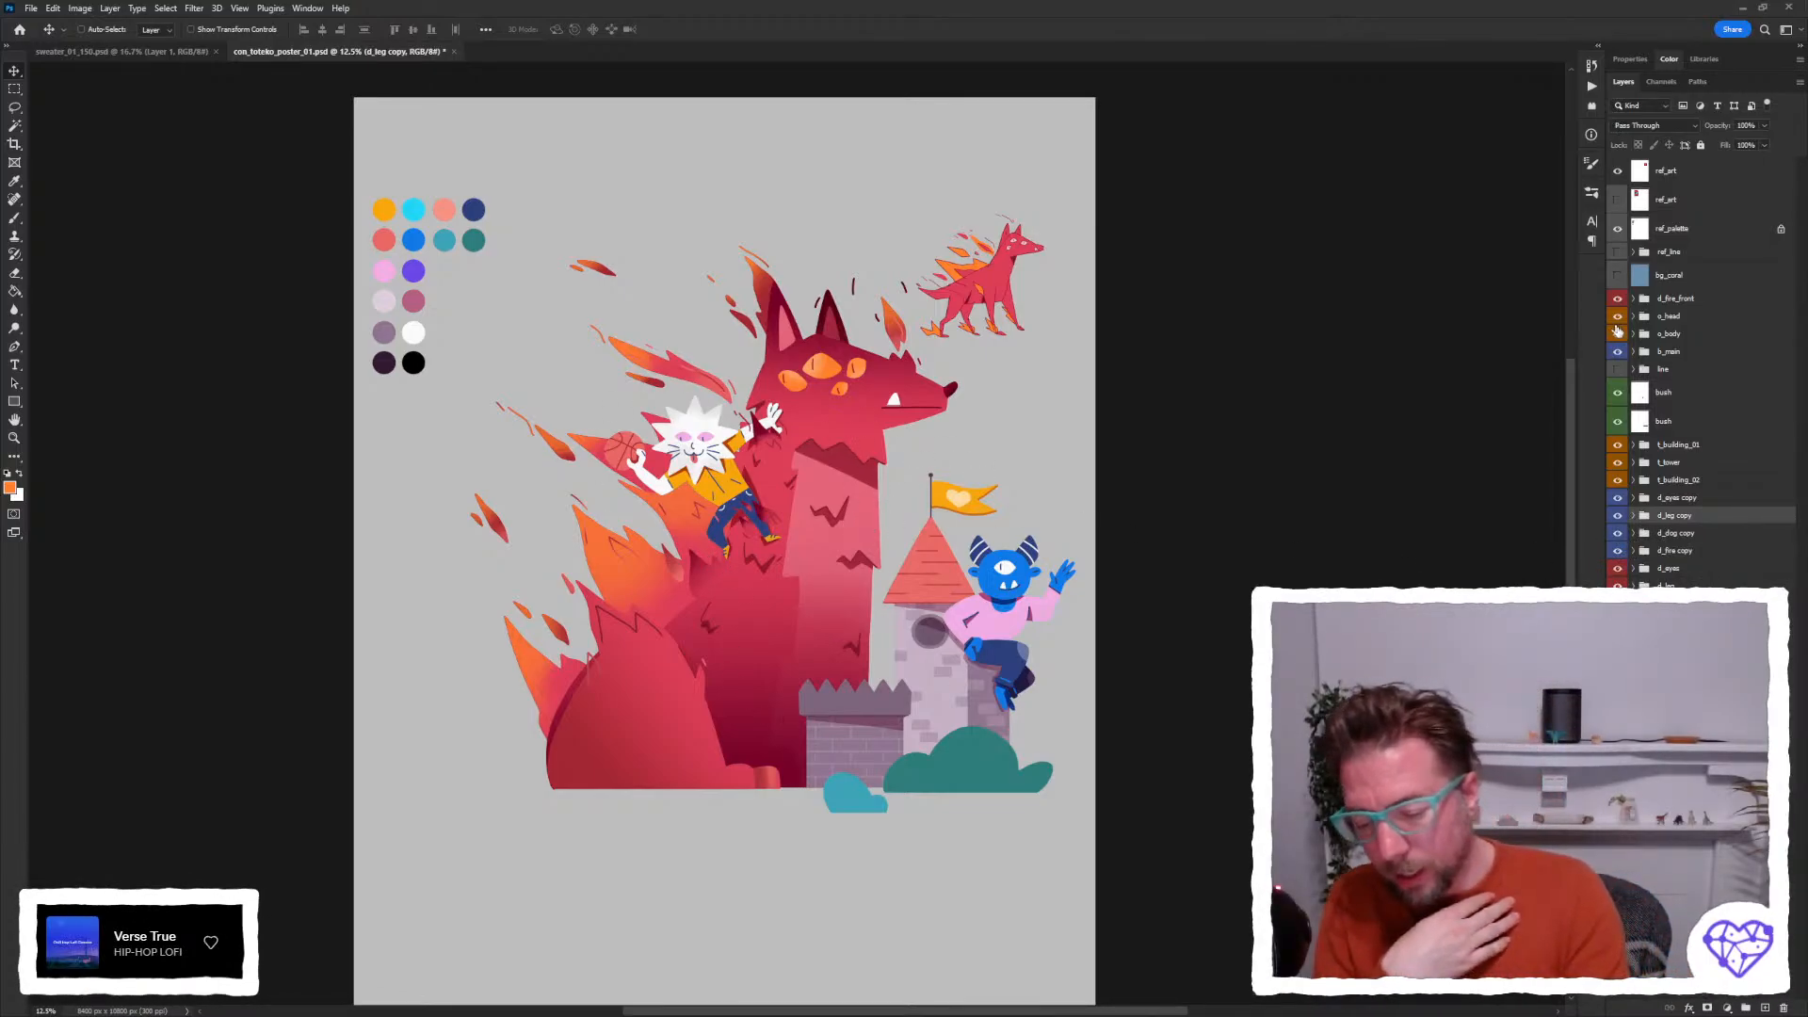
Show the ref_line sketch group, select it, and compare its sketched characters around the dog with the coloured artwork.
click(1616, 252)
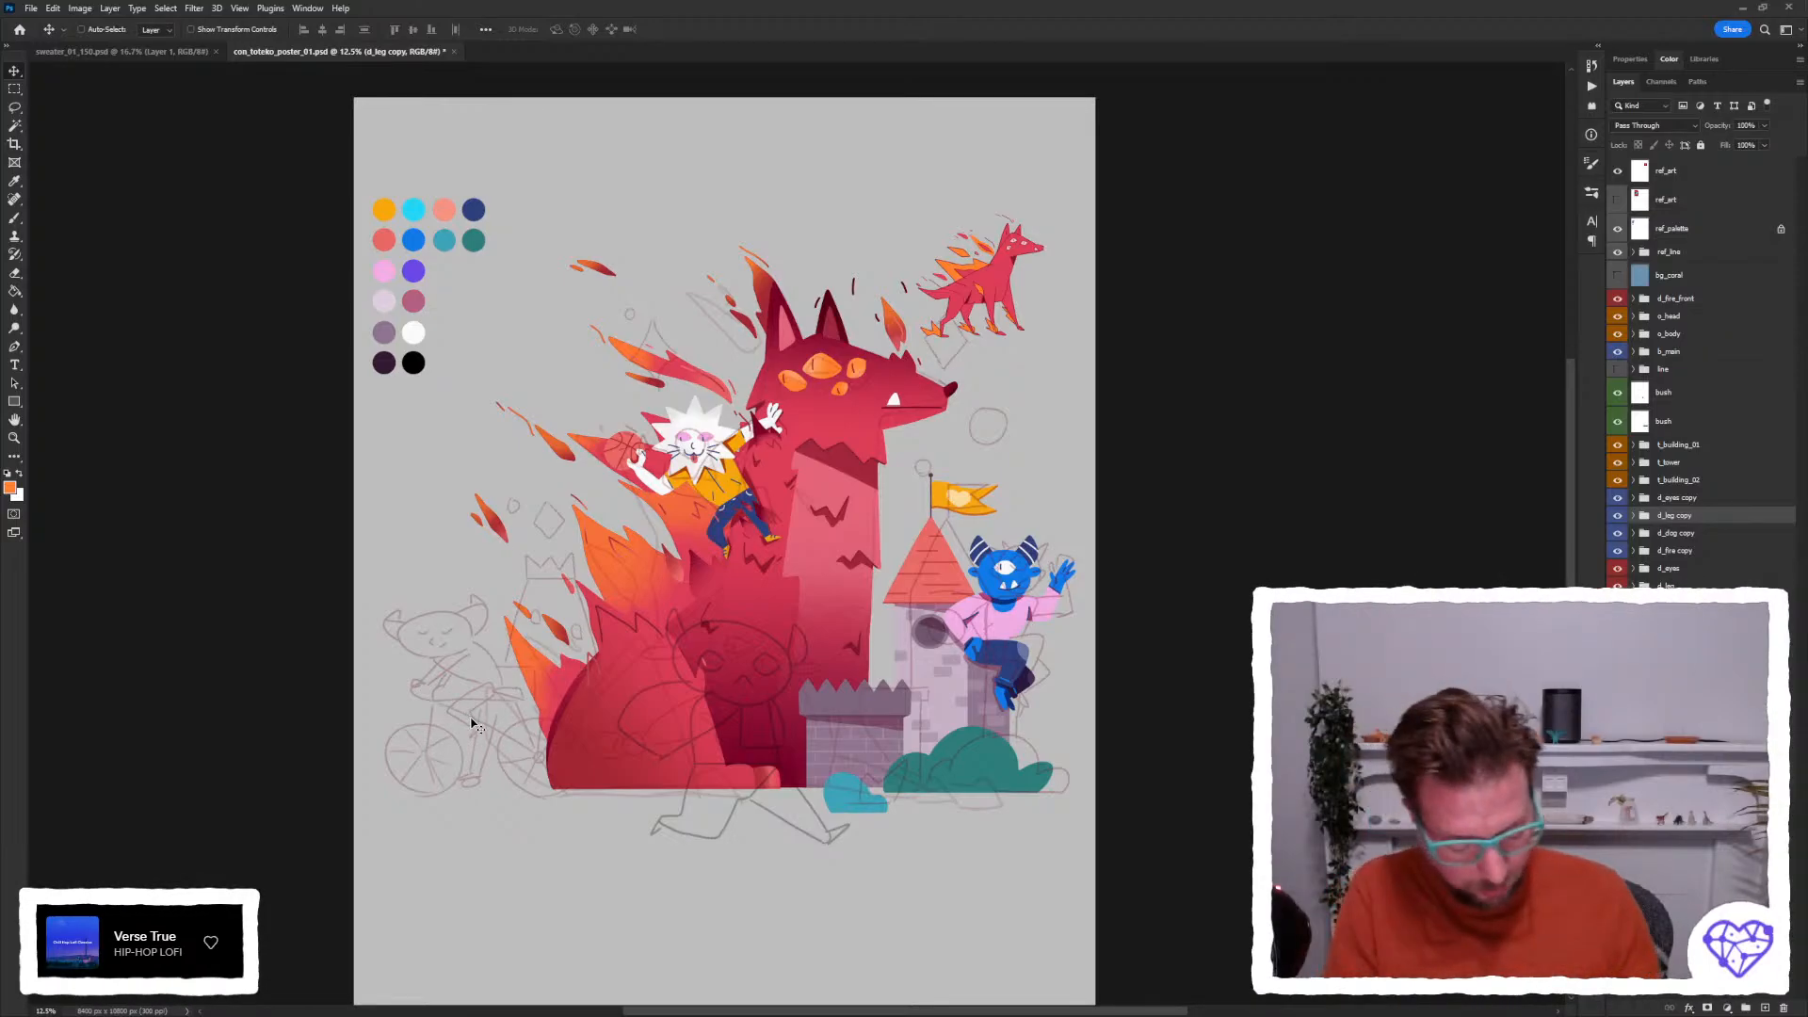
key(z)
drag(1055, 799, 407, 285)
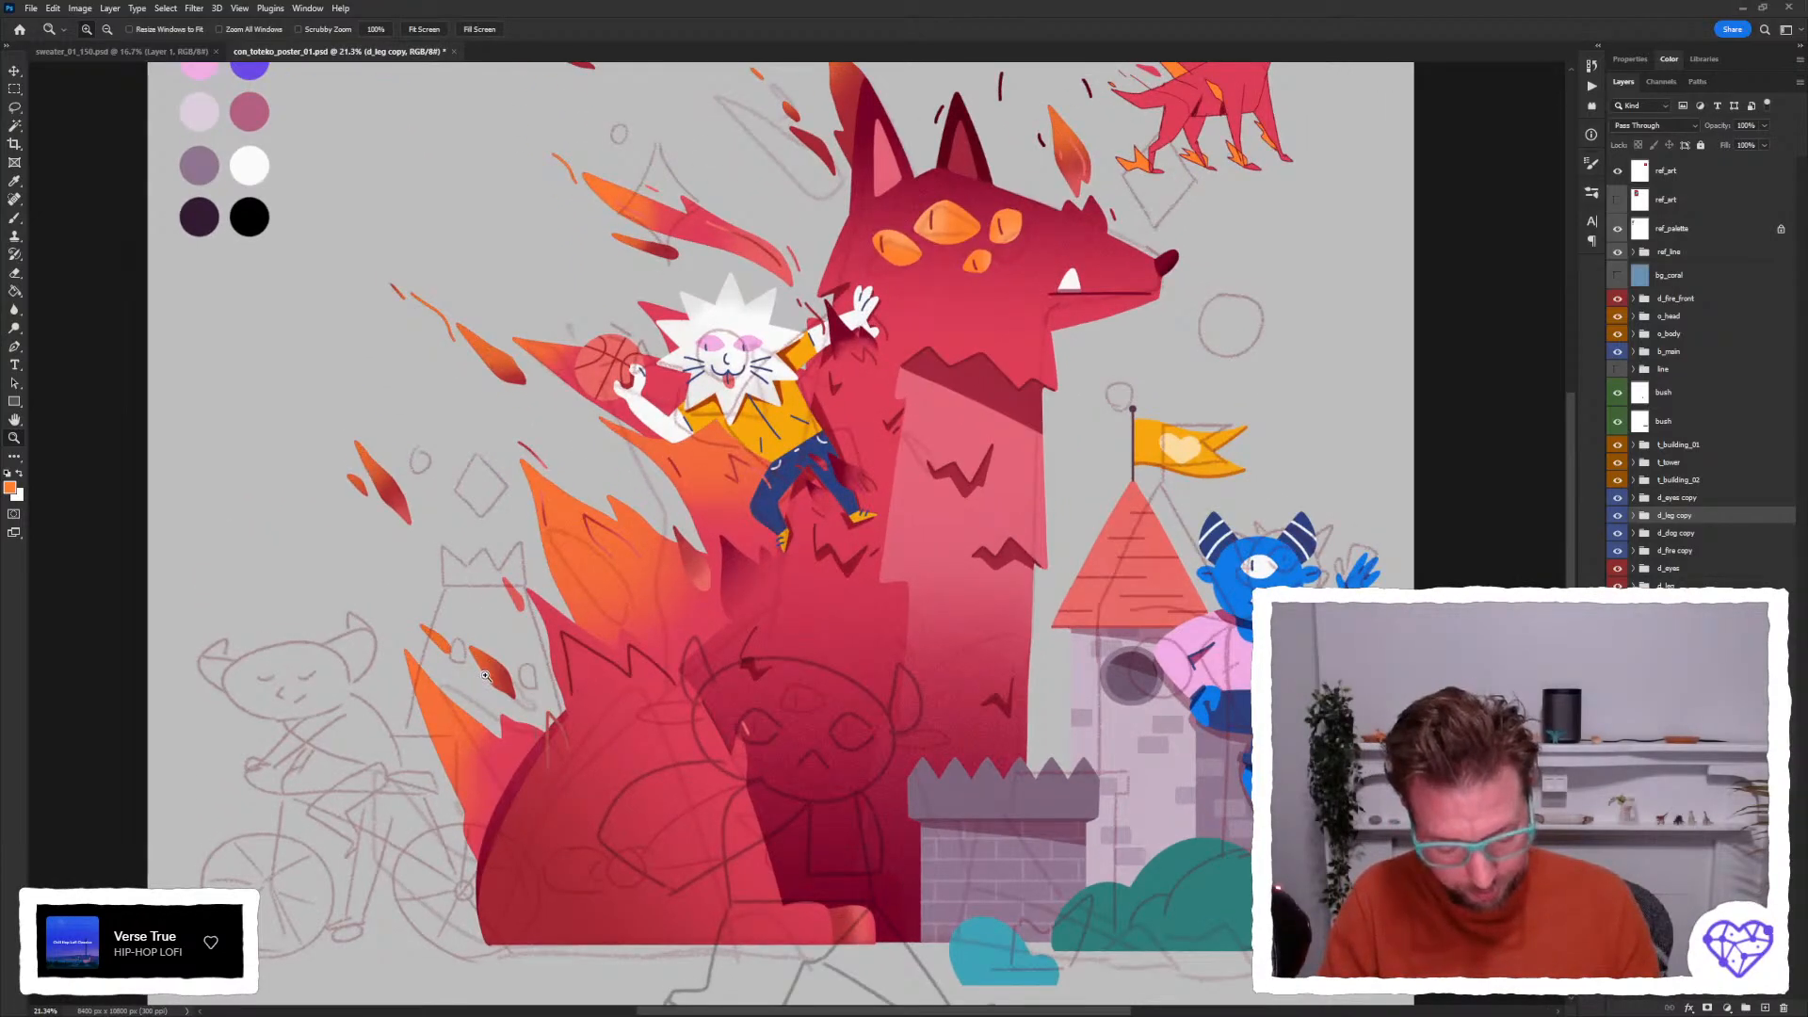
key(h)
drag(496, 664, 548, 639)
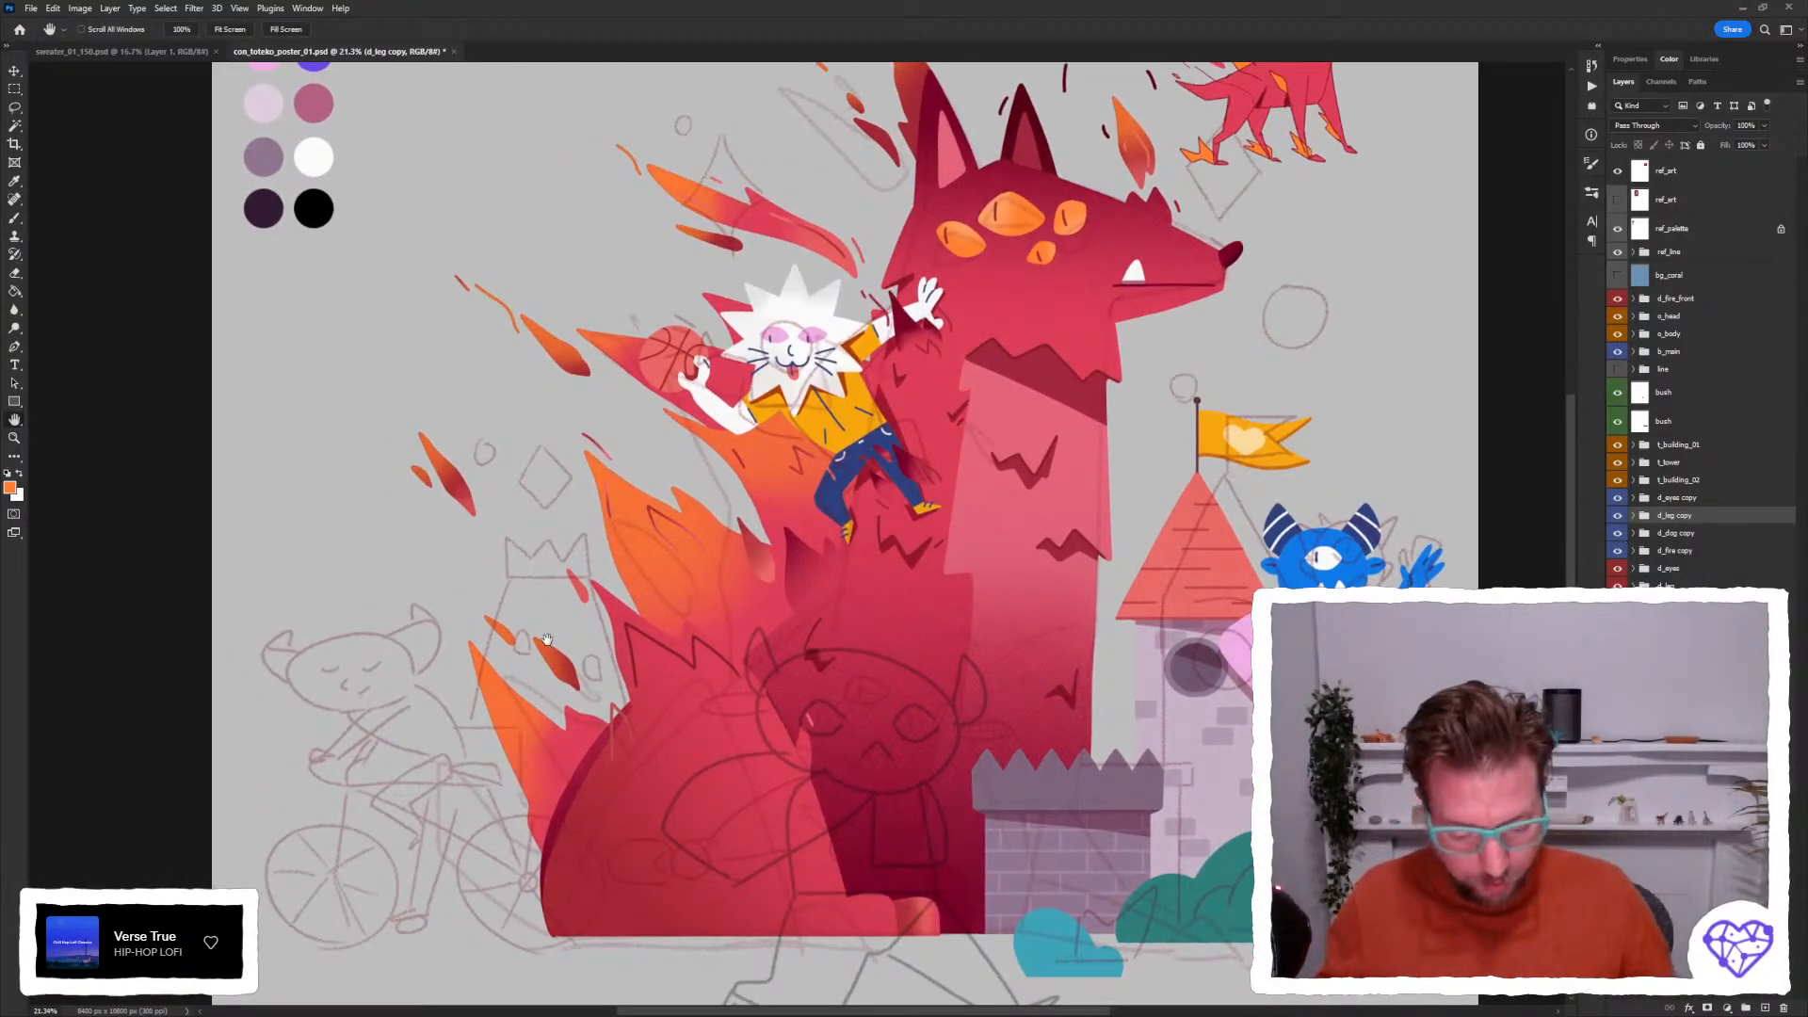
drag(783, 546, 776, 550)
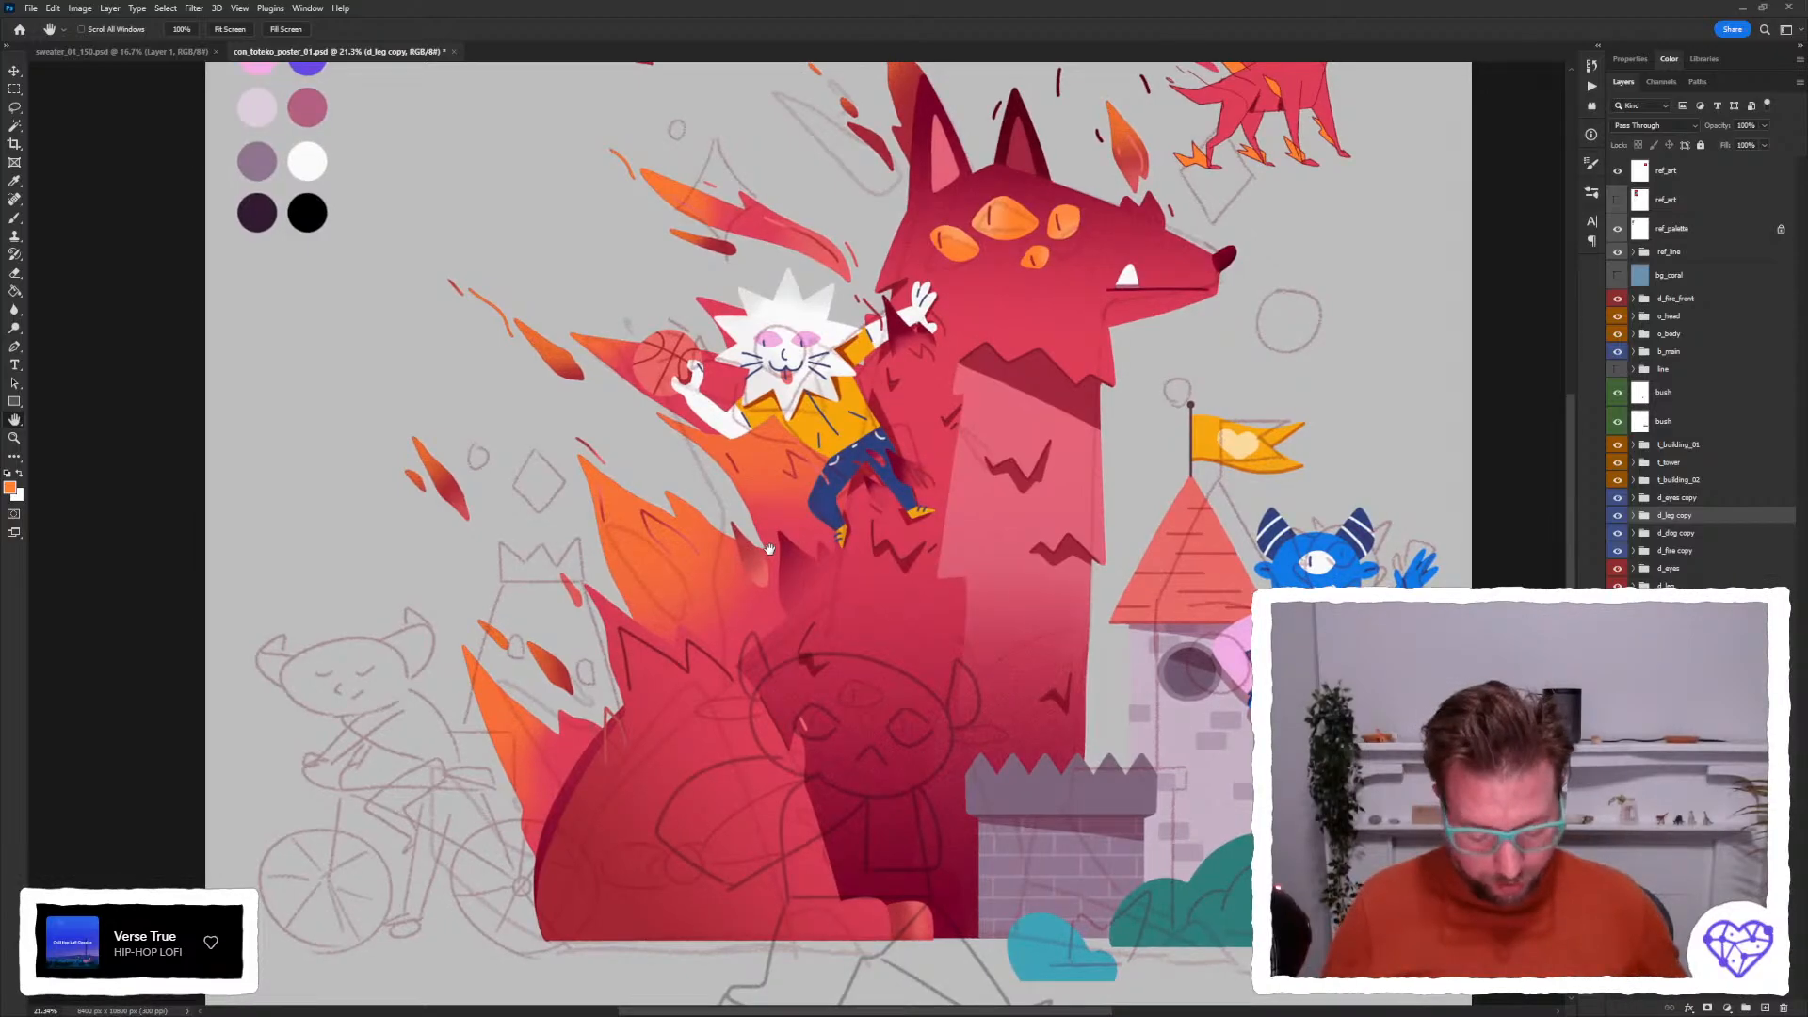
key(v)
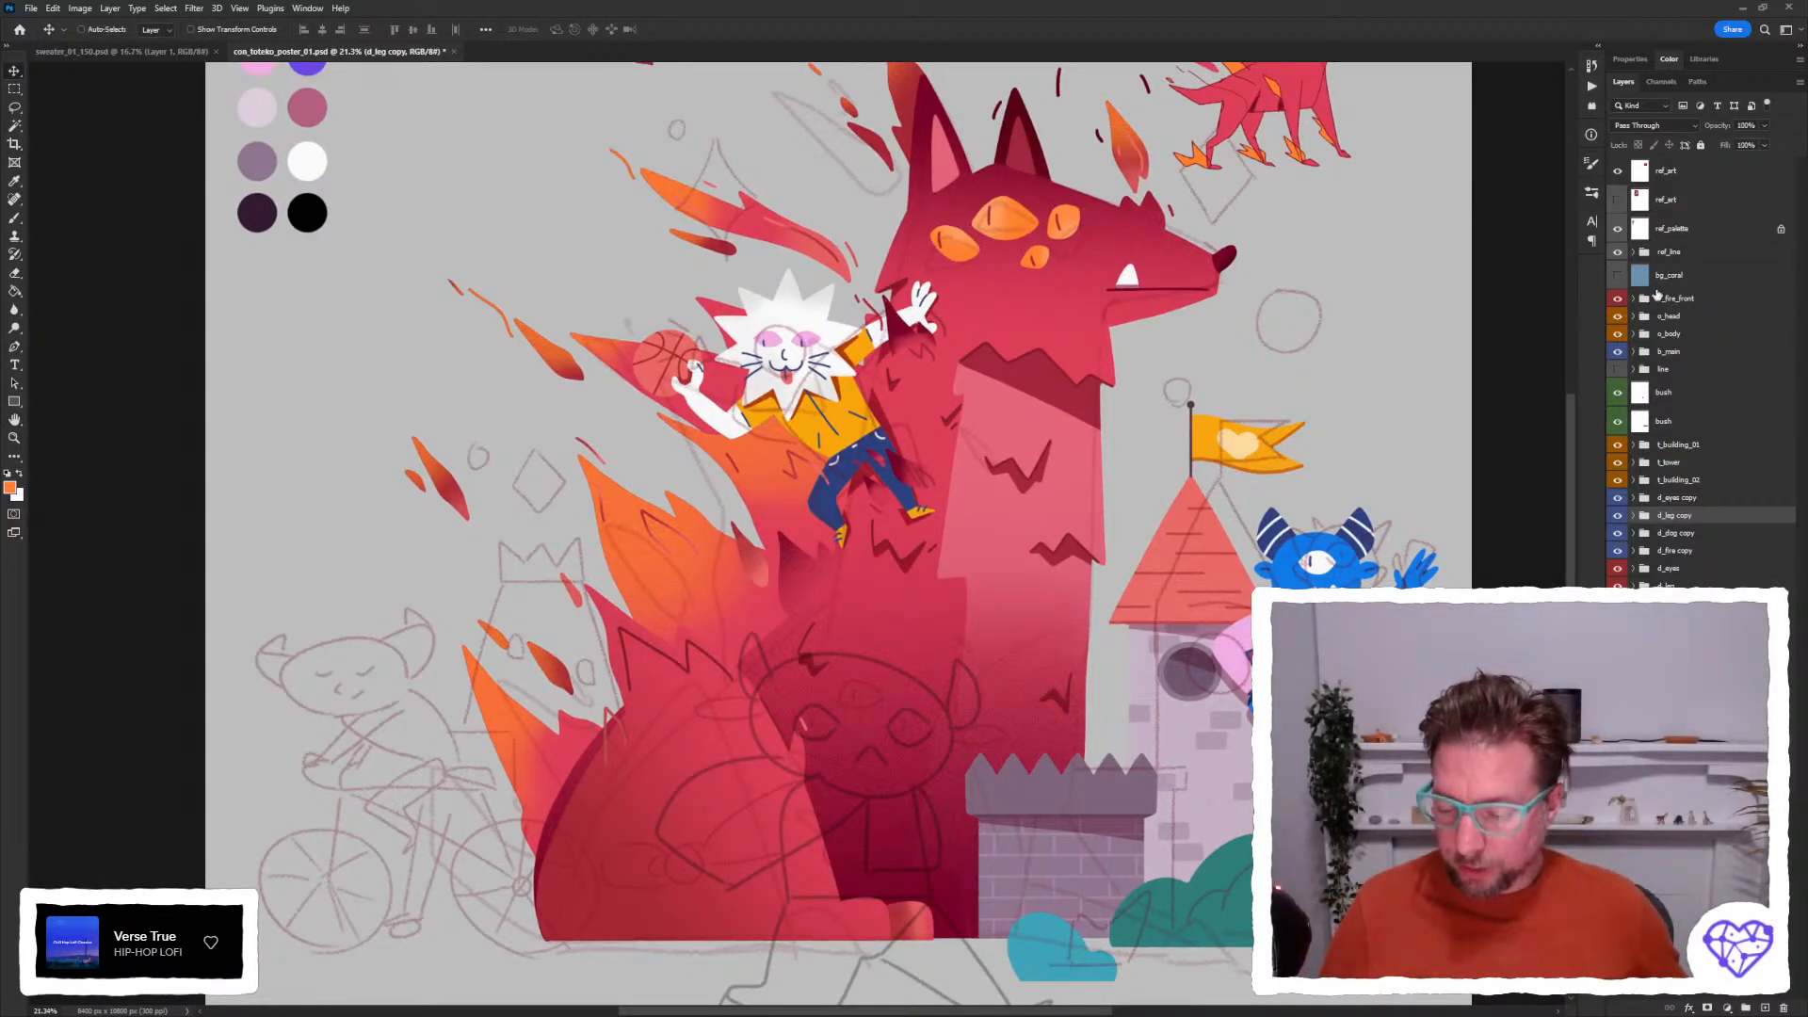
click(1670, 254)
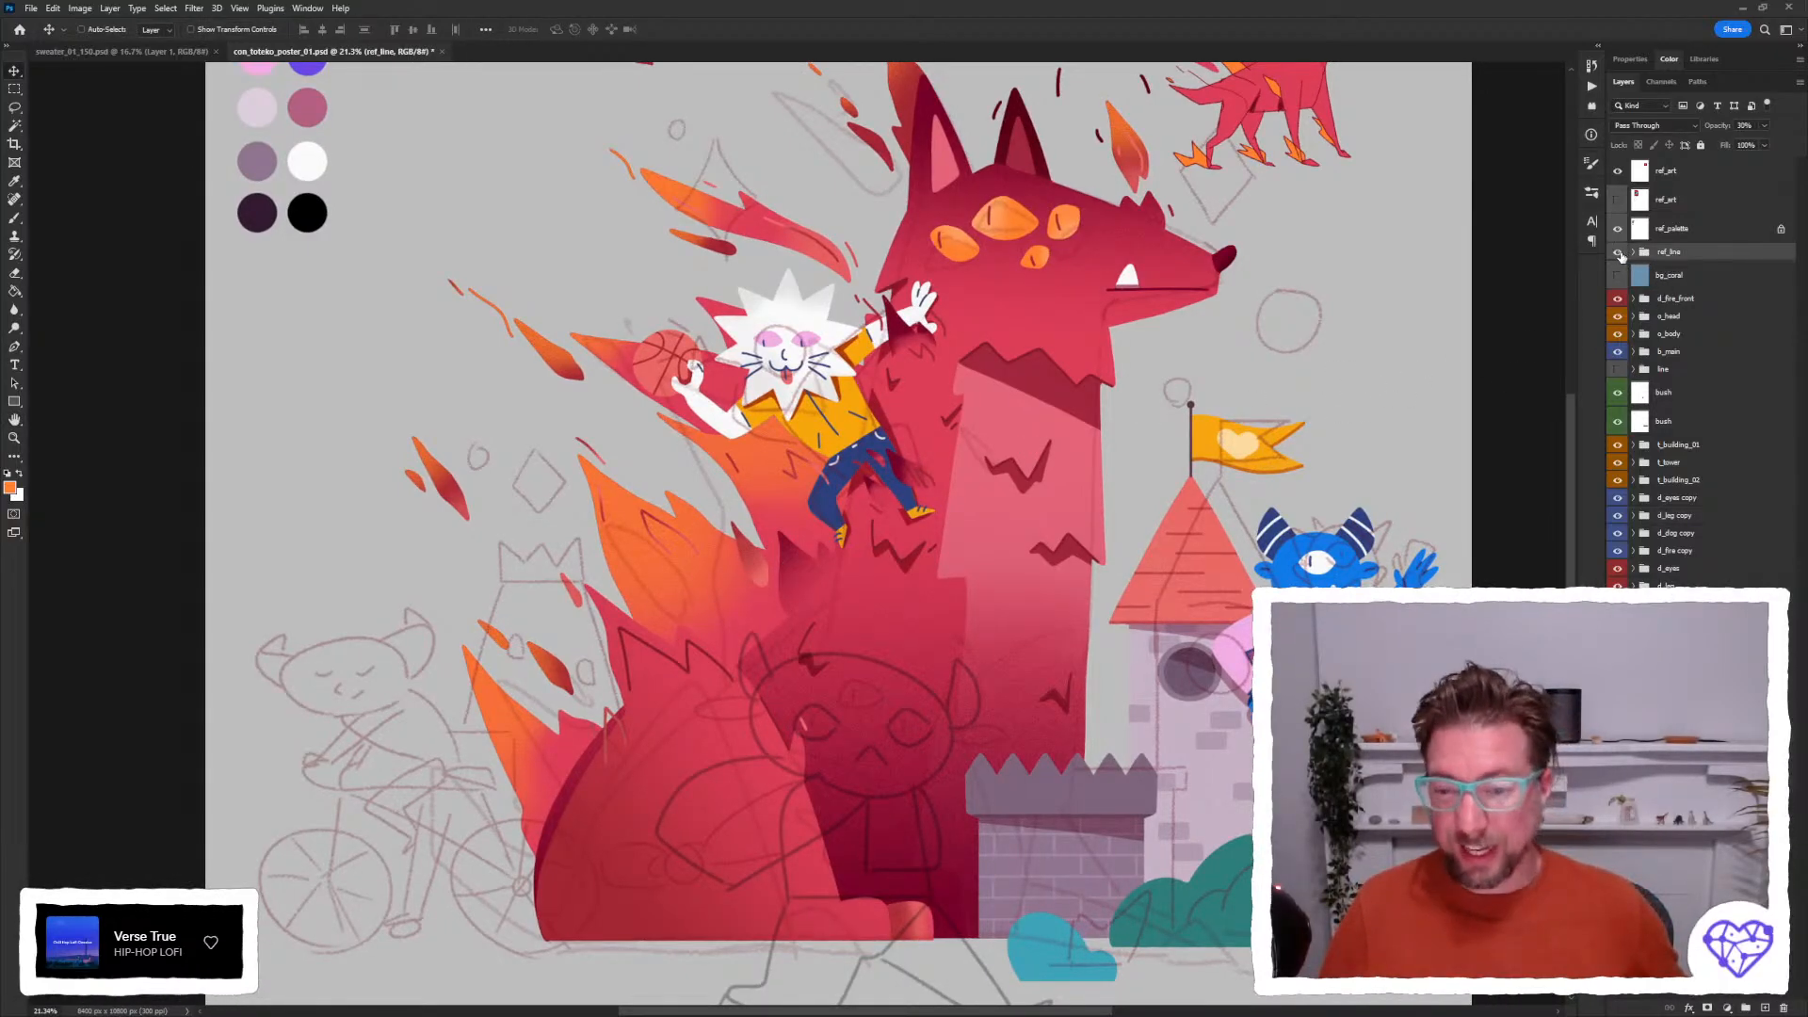
click(1618, 252)
click(1618, 252)
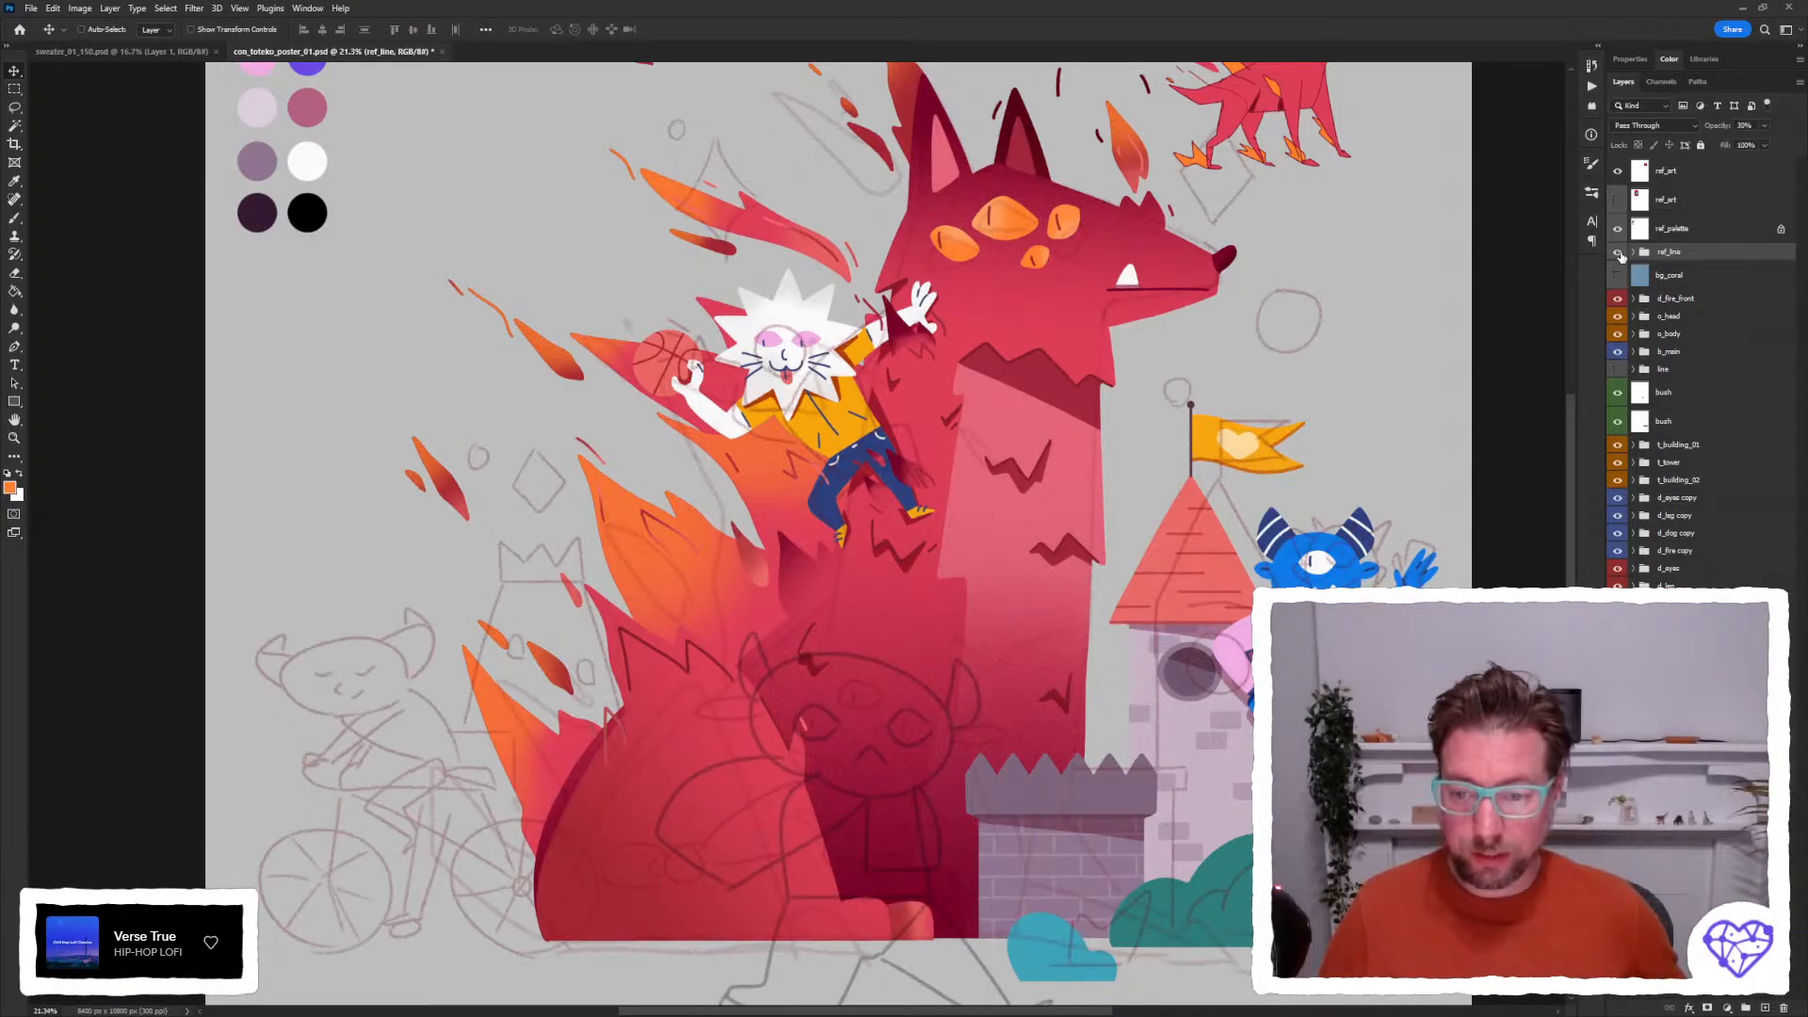